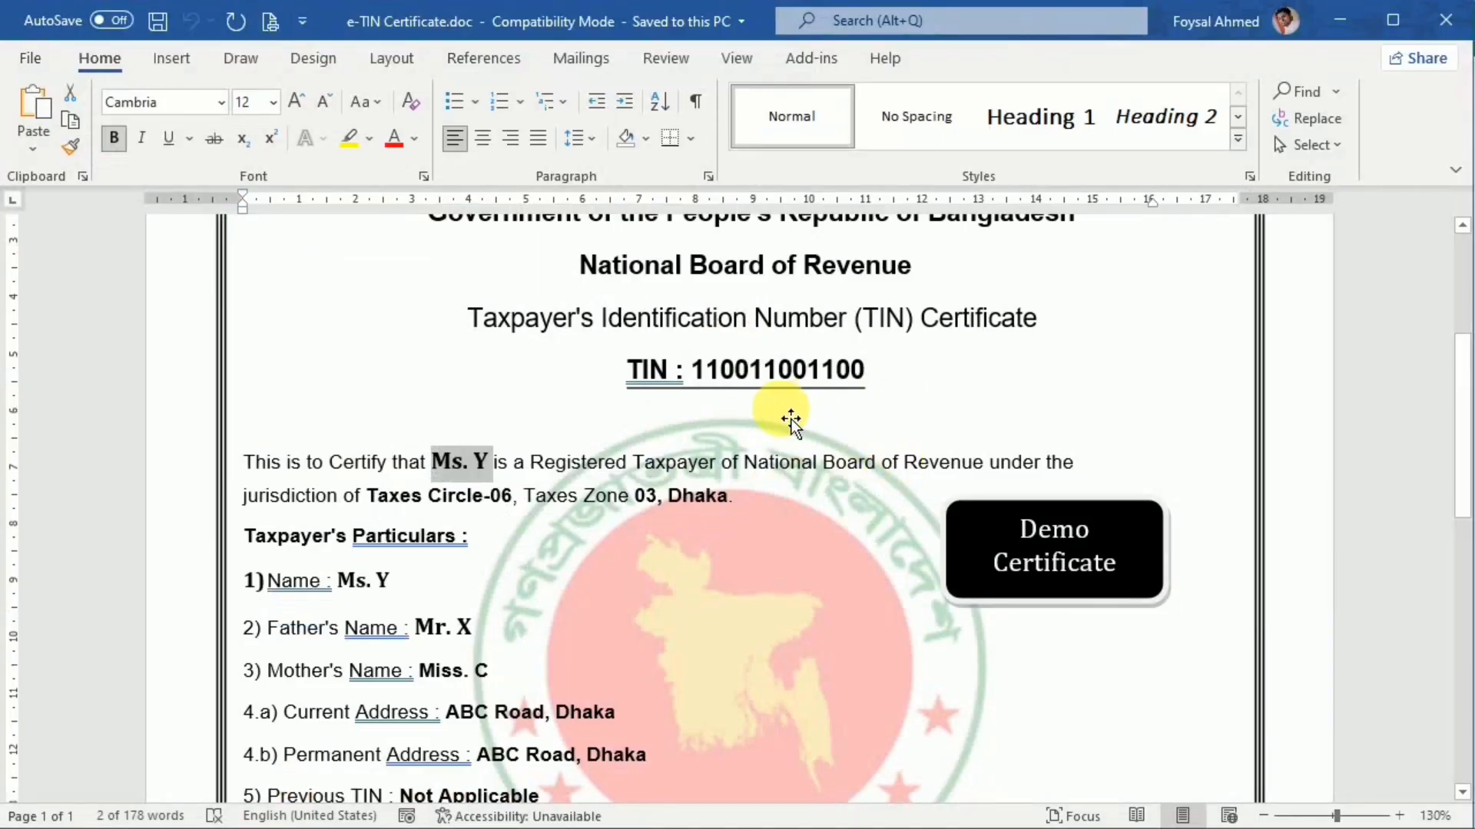
Switch to the Excel tax return workbook and enter the certificate's TIN in the TIN No. row, one digit per cell.
key("alt+Tab")
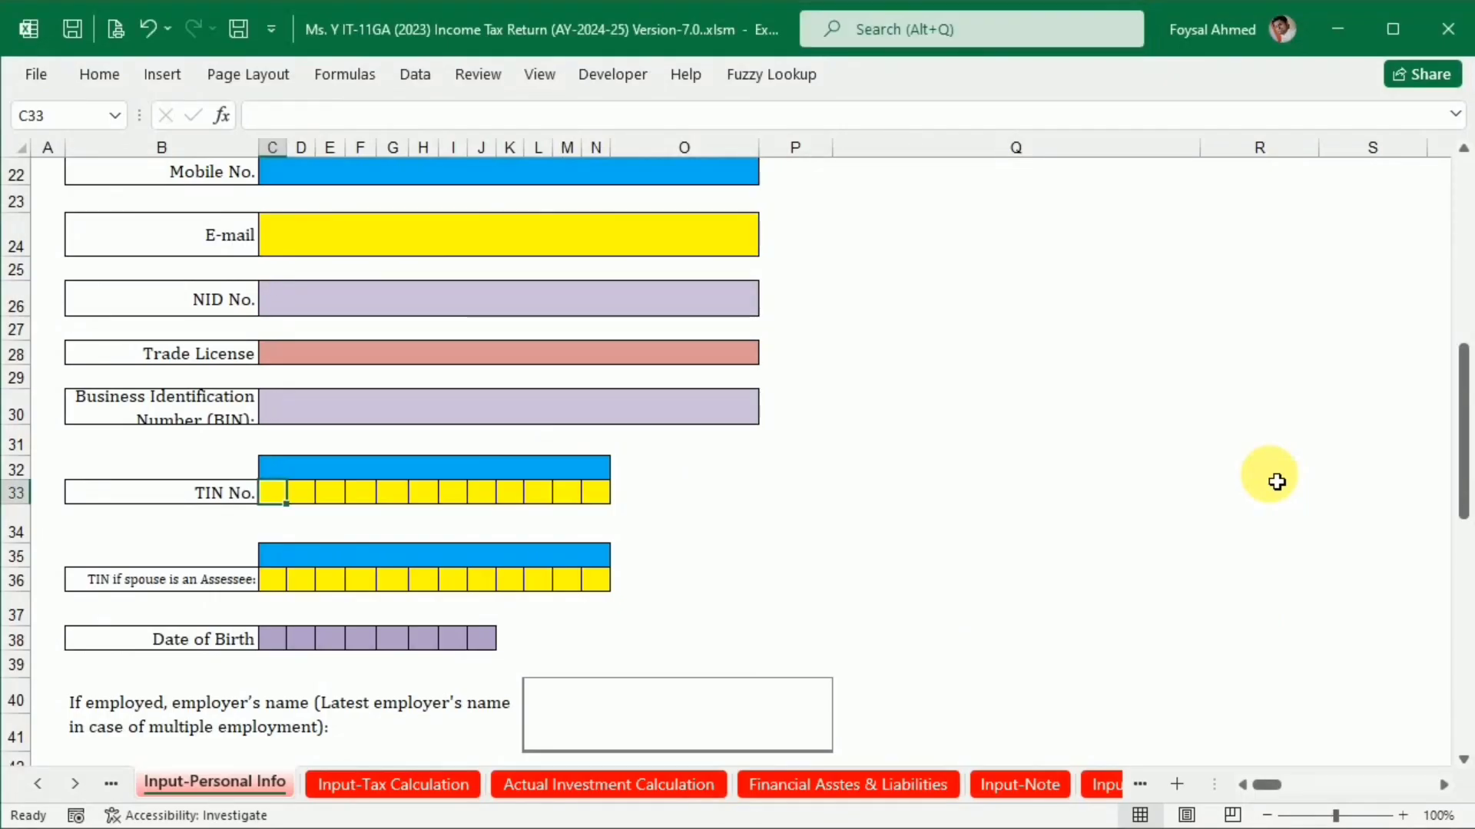
type("1")
key("Tab")
type("1")
key("Tab")
type("0")
key("Tab")
type("0")
key("Tab")
type("1")
key("Tab")
type("1")
key("Tab")
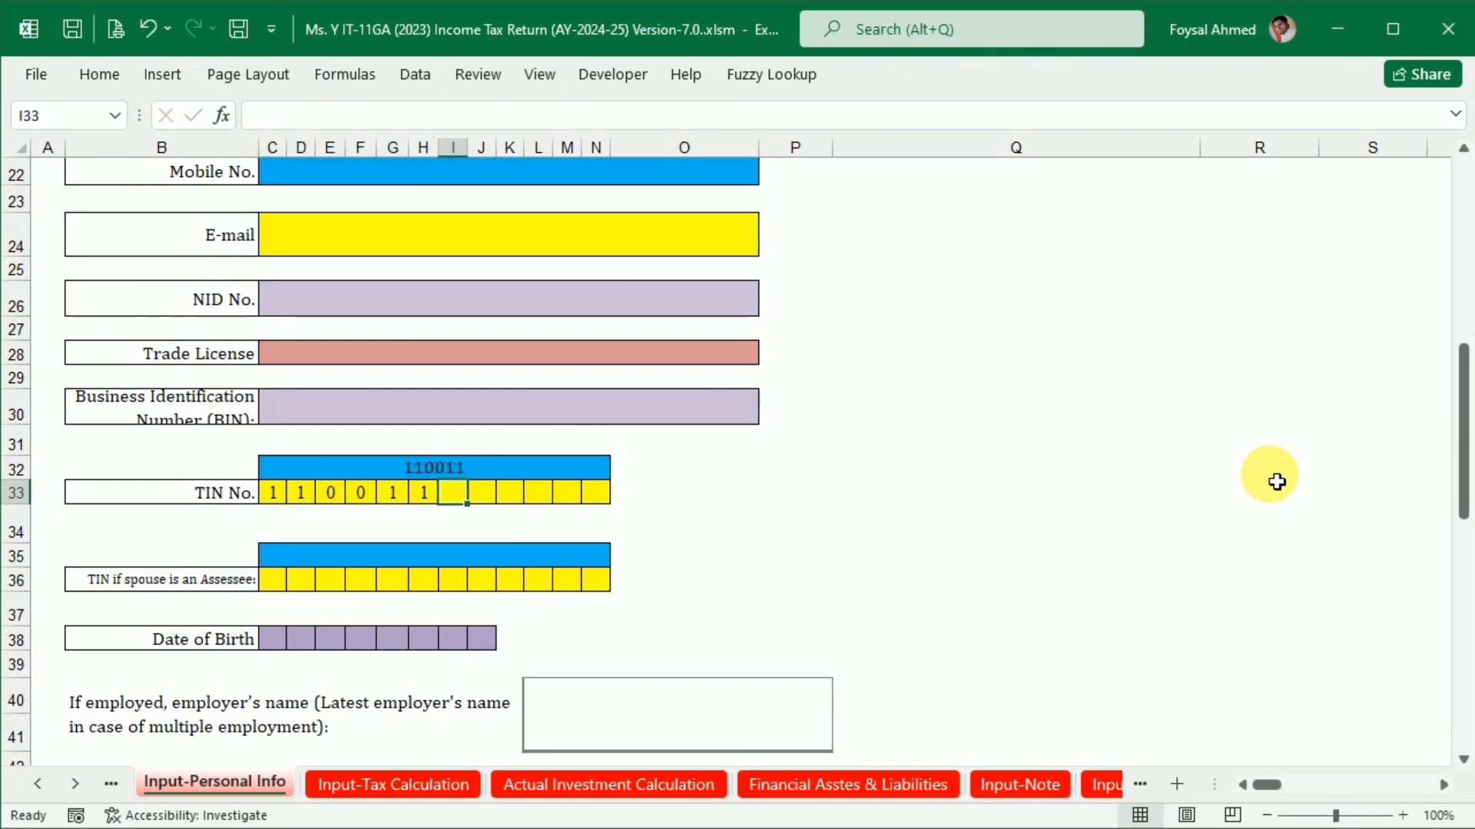
type("0")
key("Tab")
type("0")
key("Tab")
type("1")
key("Tab")
type("1")
key("Tab")
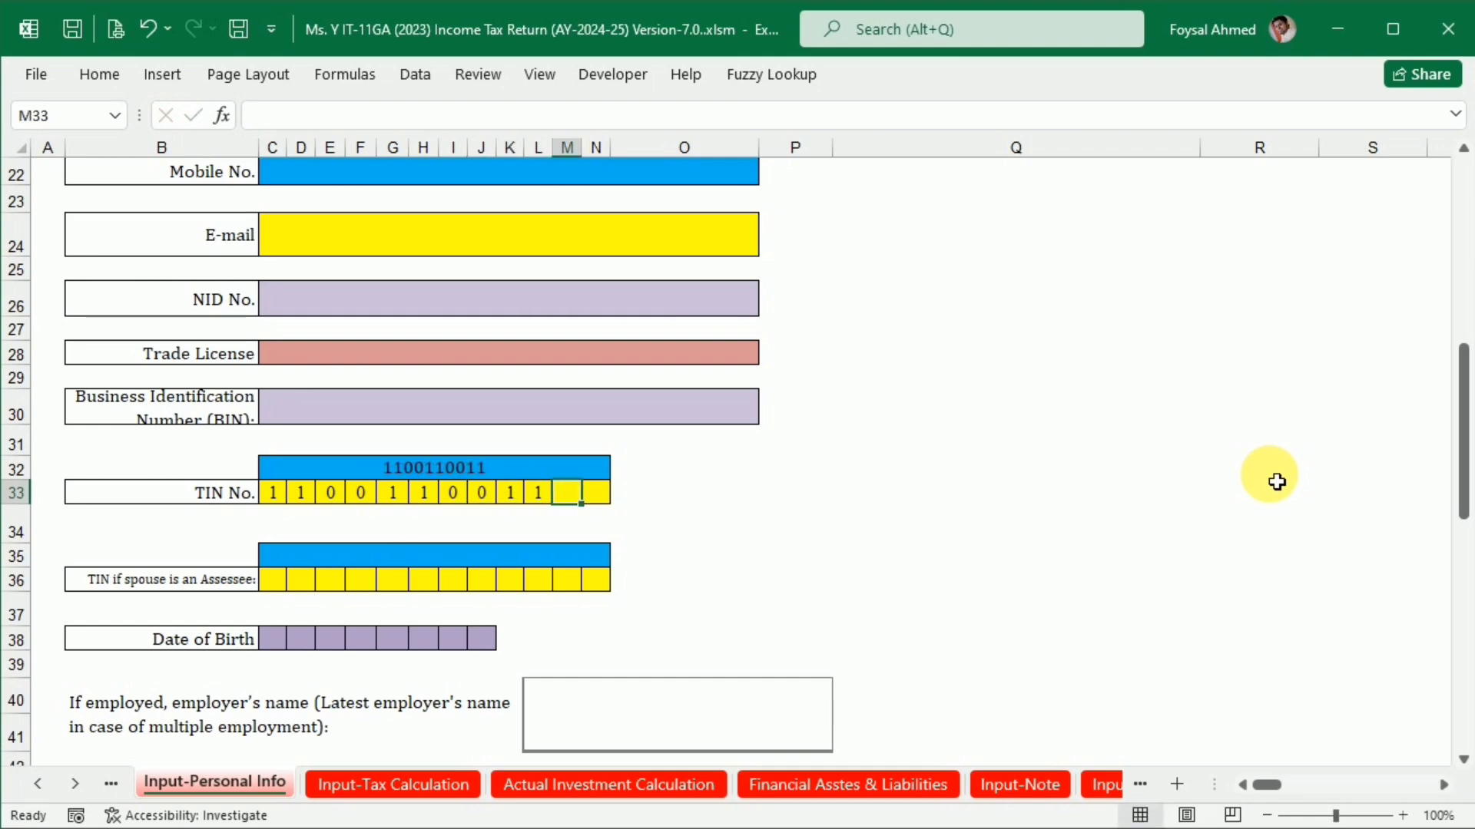
type("0")
key("Tab")
type("0")
key("Tab")
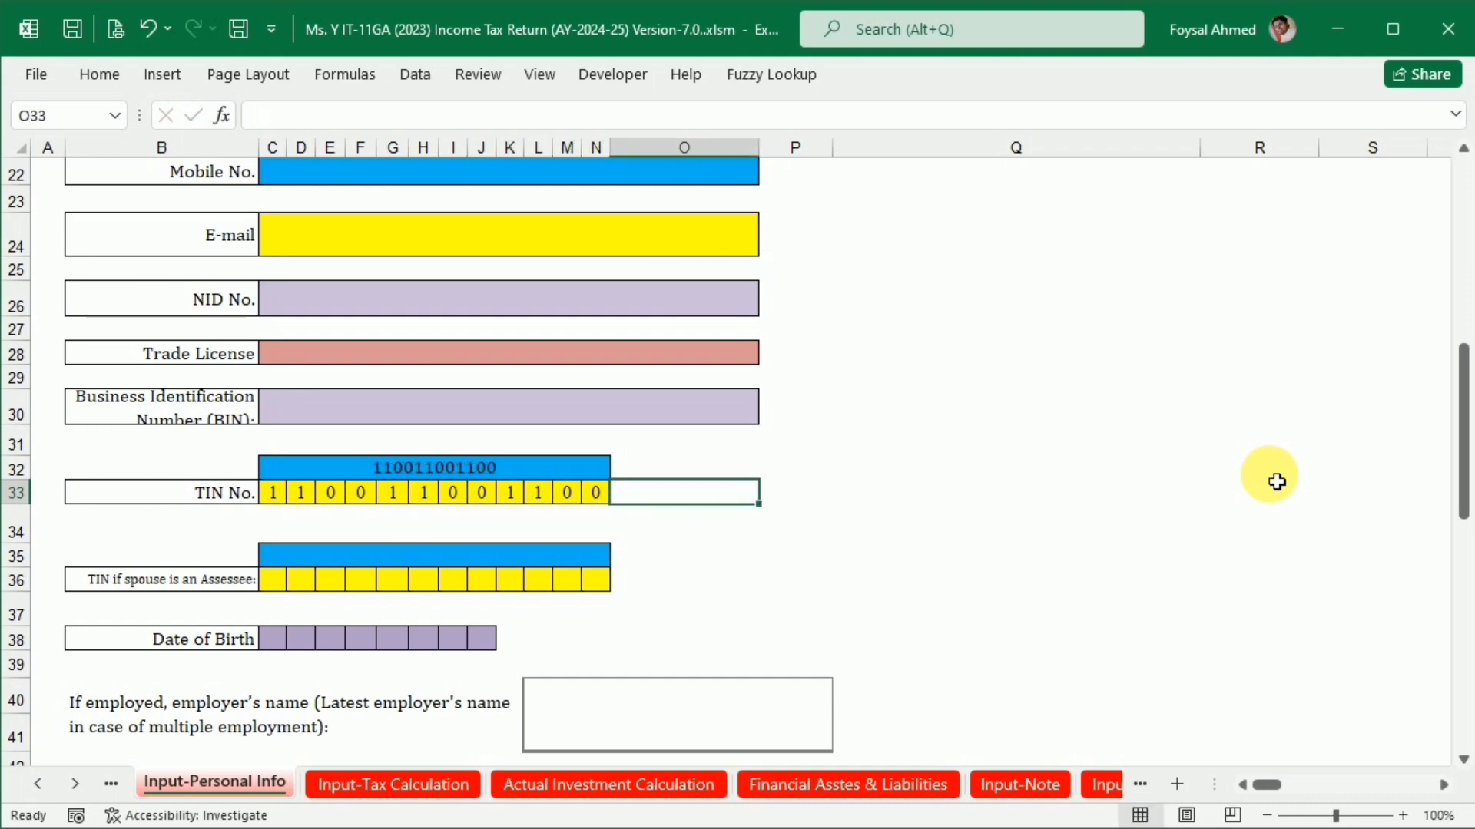
Look up the taxes circle in the Word e-TIN certificate and enter 06 as text in the workbook's Taxes Circle field.
key("alt+Tab")
scroll(503, 436, "down", 1)
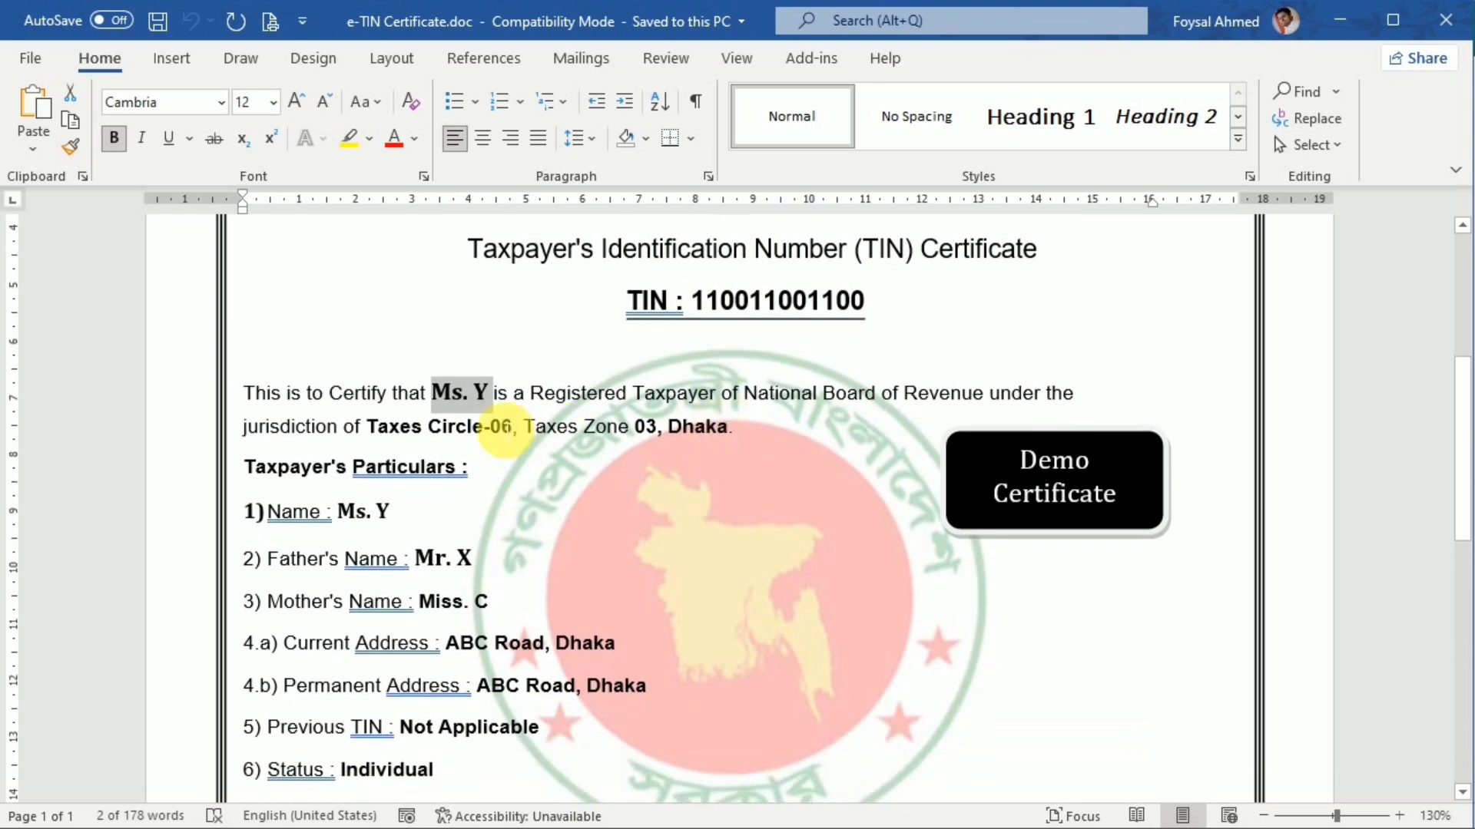
left_click_drag(490, 427, 513, 429)
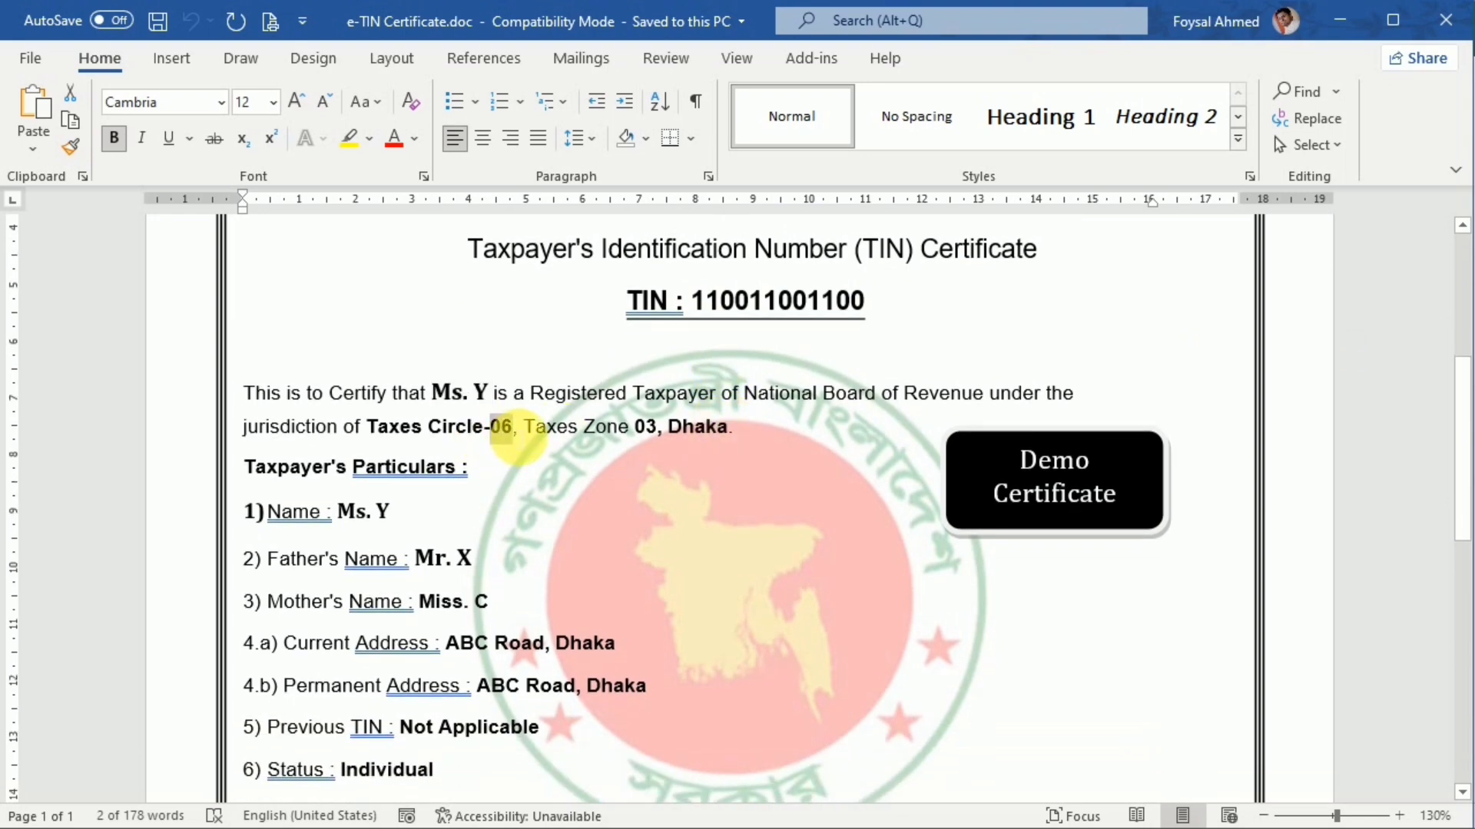
key("alt+Tab")
scroll(494, 492, "up", 7)
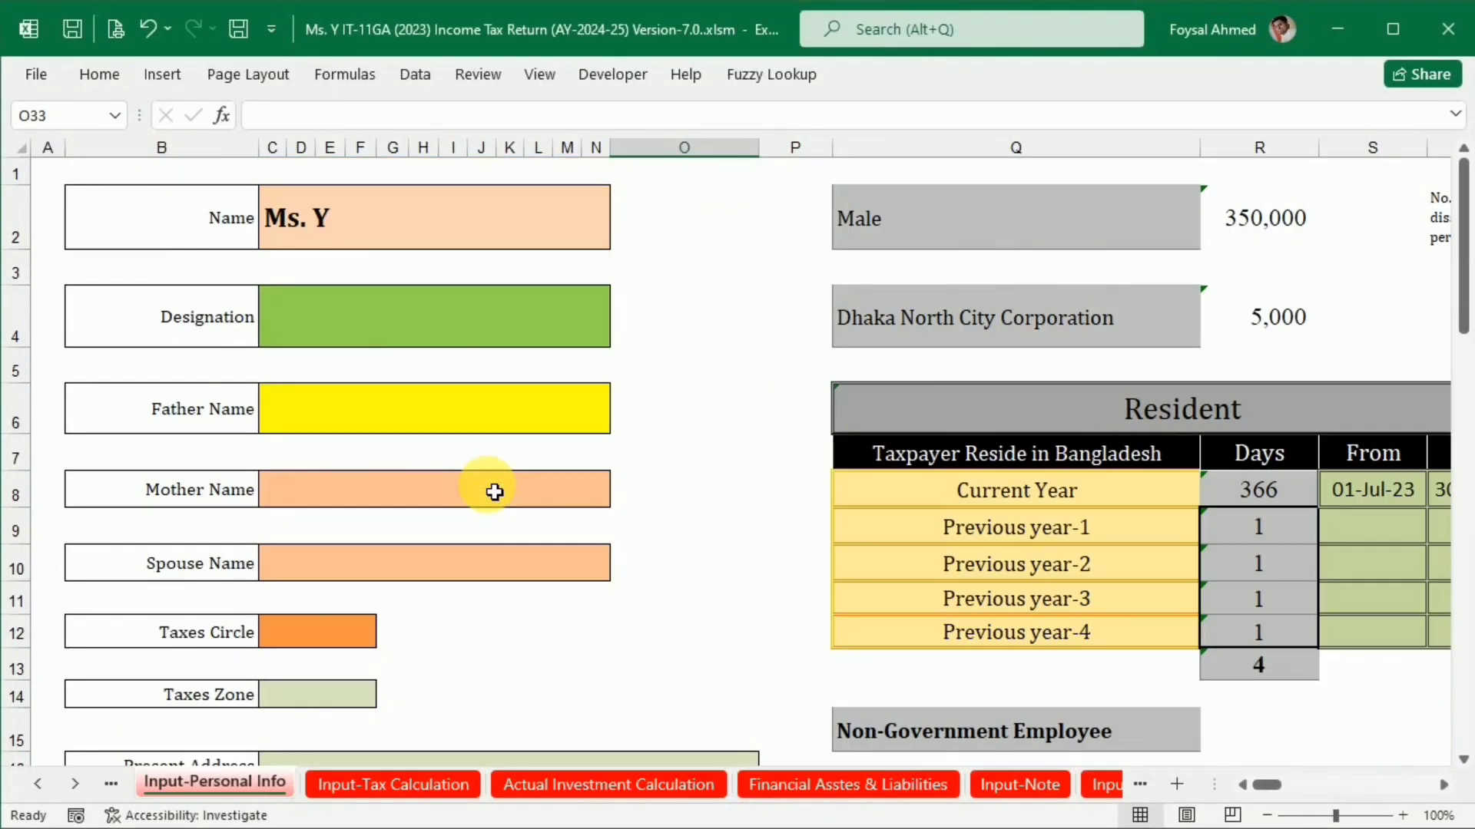
double_click(322, 632)
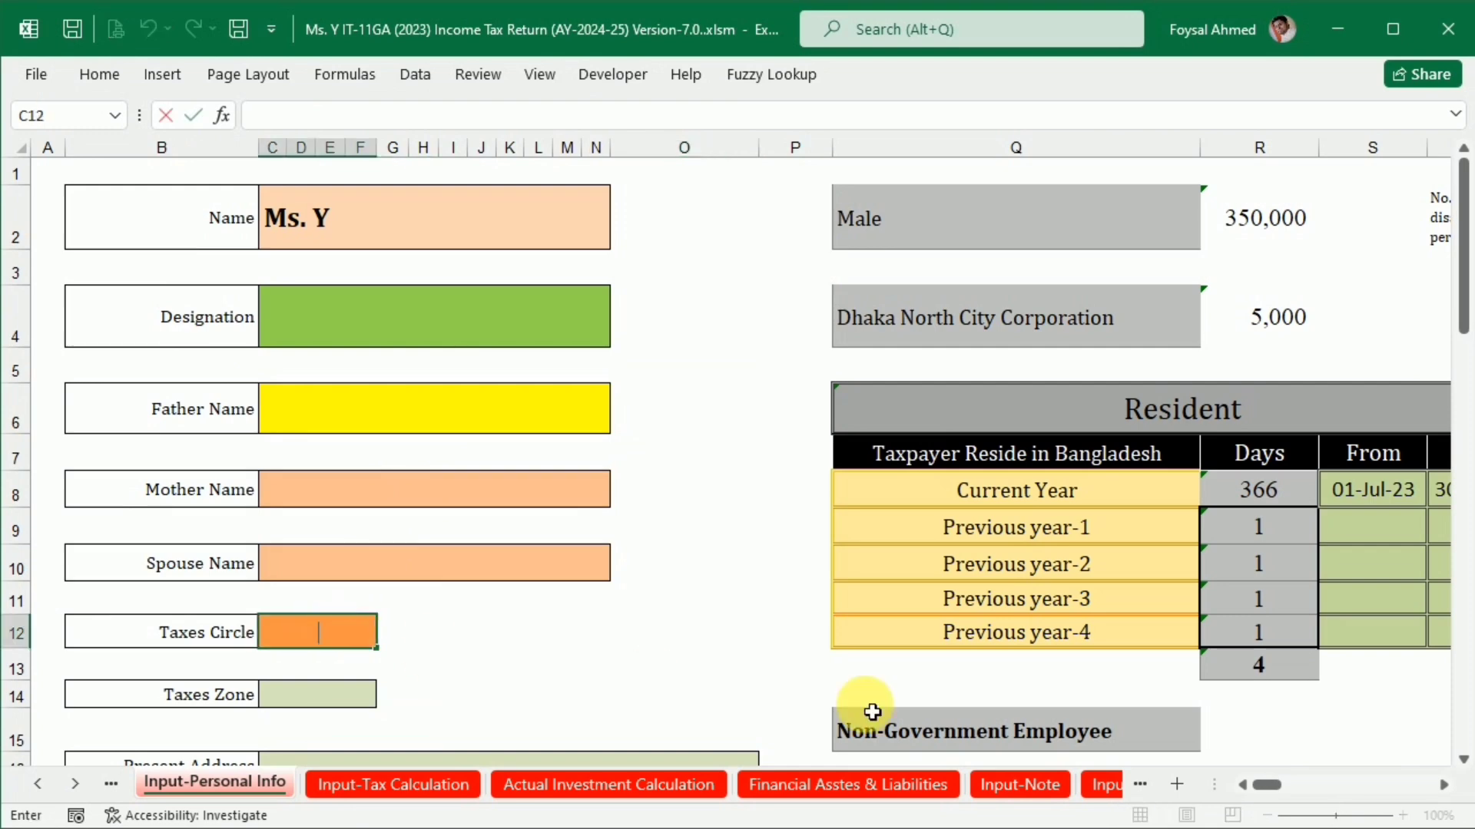
type("'")
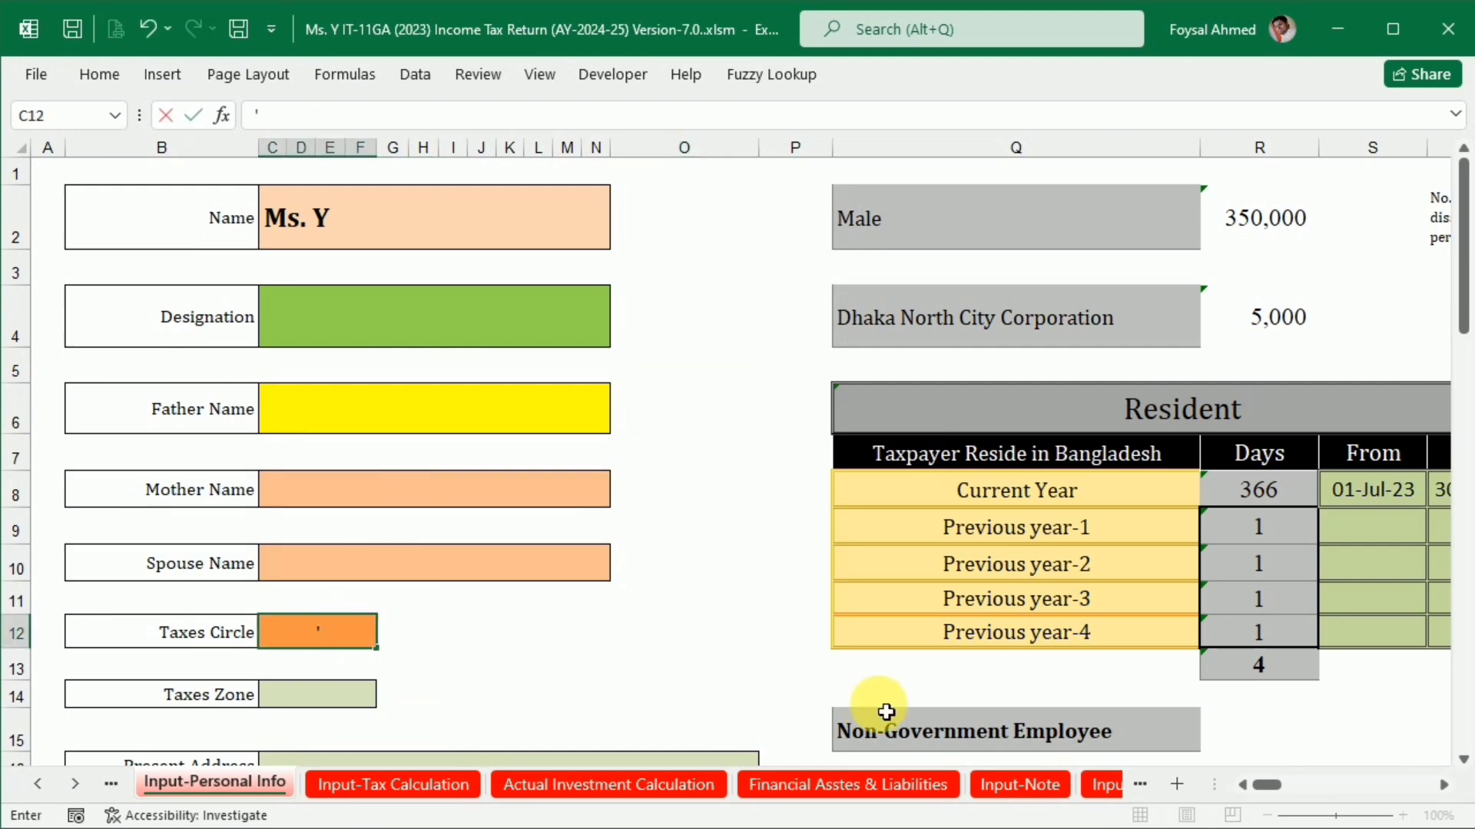
type("06")
key("Return")
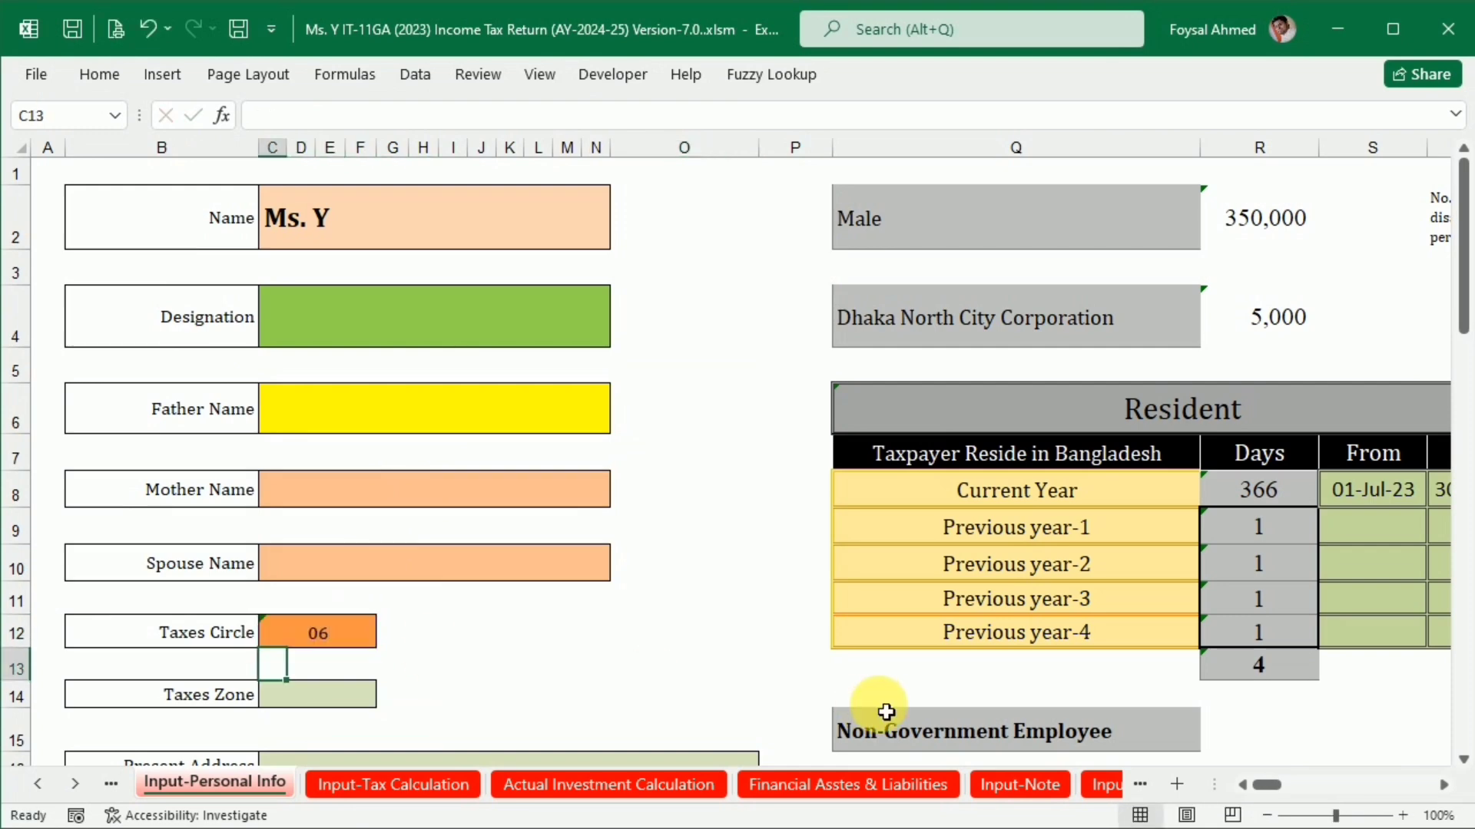
Copy the taxes zone "03, Dhaka" from the Word certificate into the Excel workbook's Taxes Zone field.
key("alt+Tab")
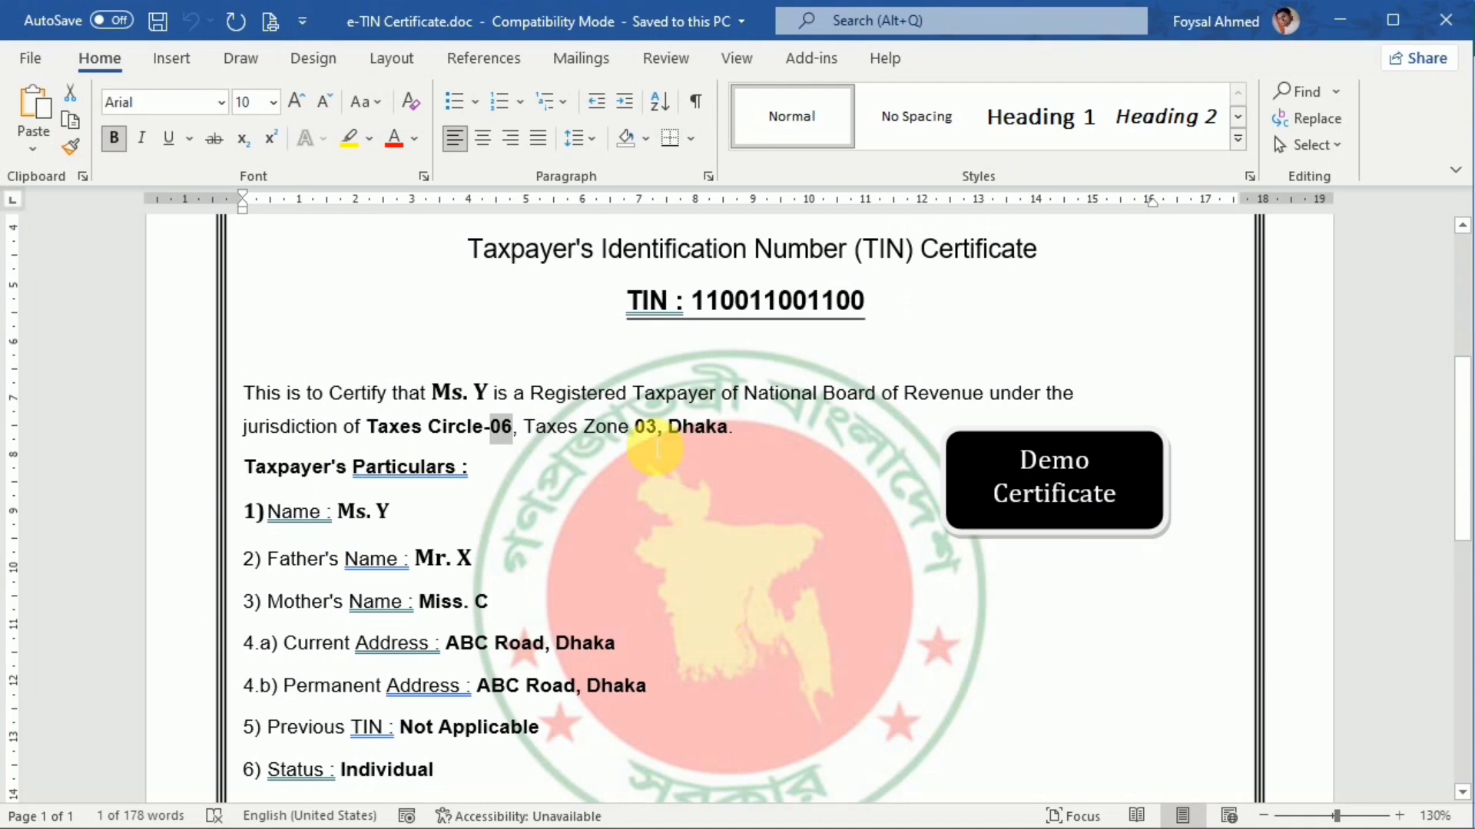
left_click_drag(642, 441, 723, 438)
key("ctrl+c")
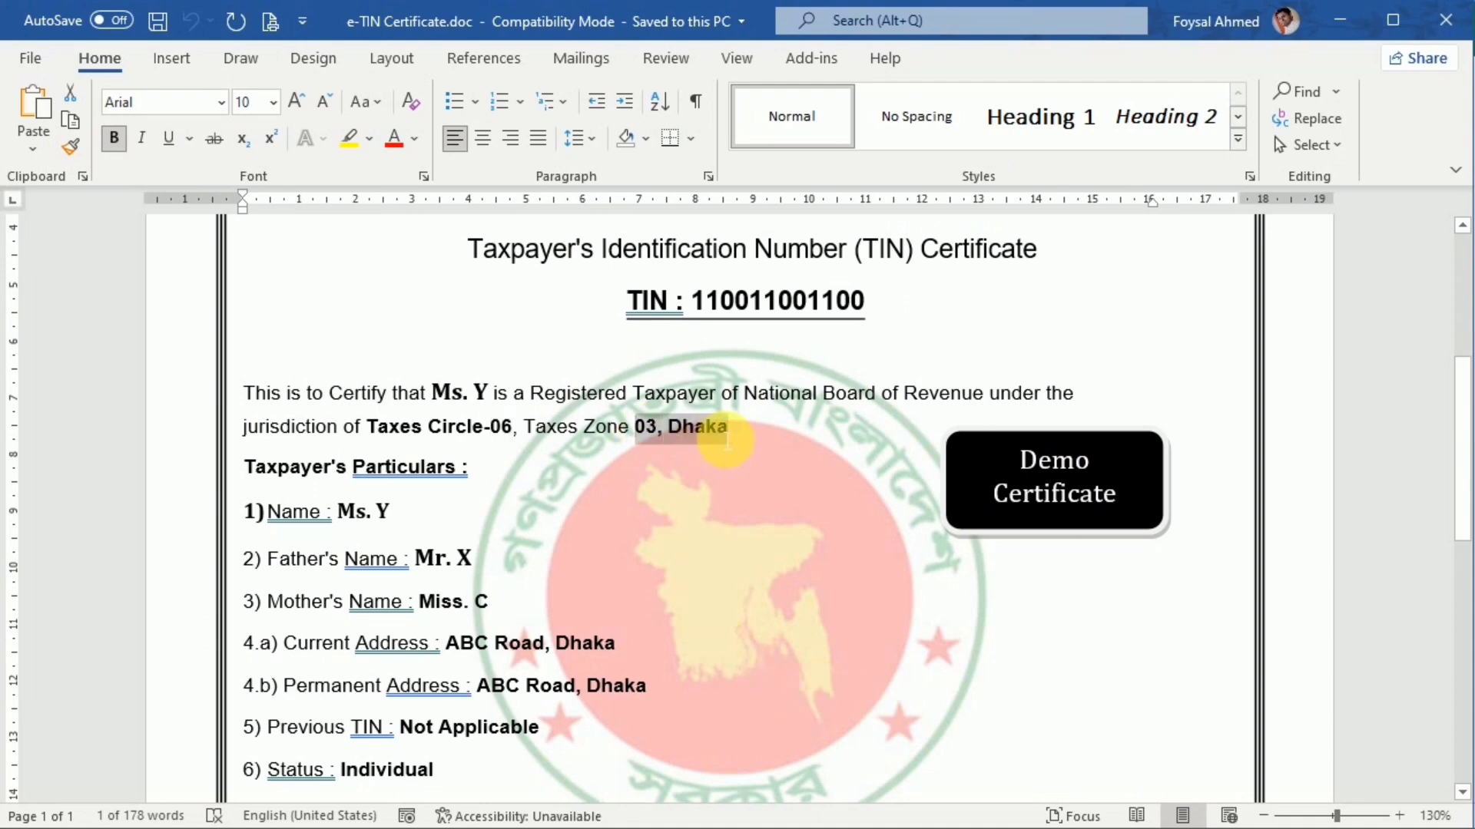
key("alt+Tab")
left_click(302, 700)
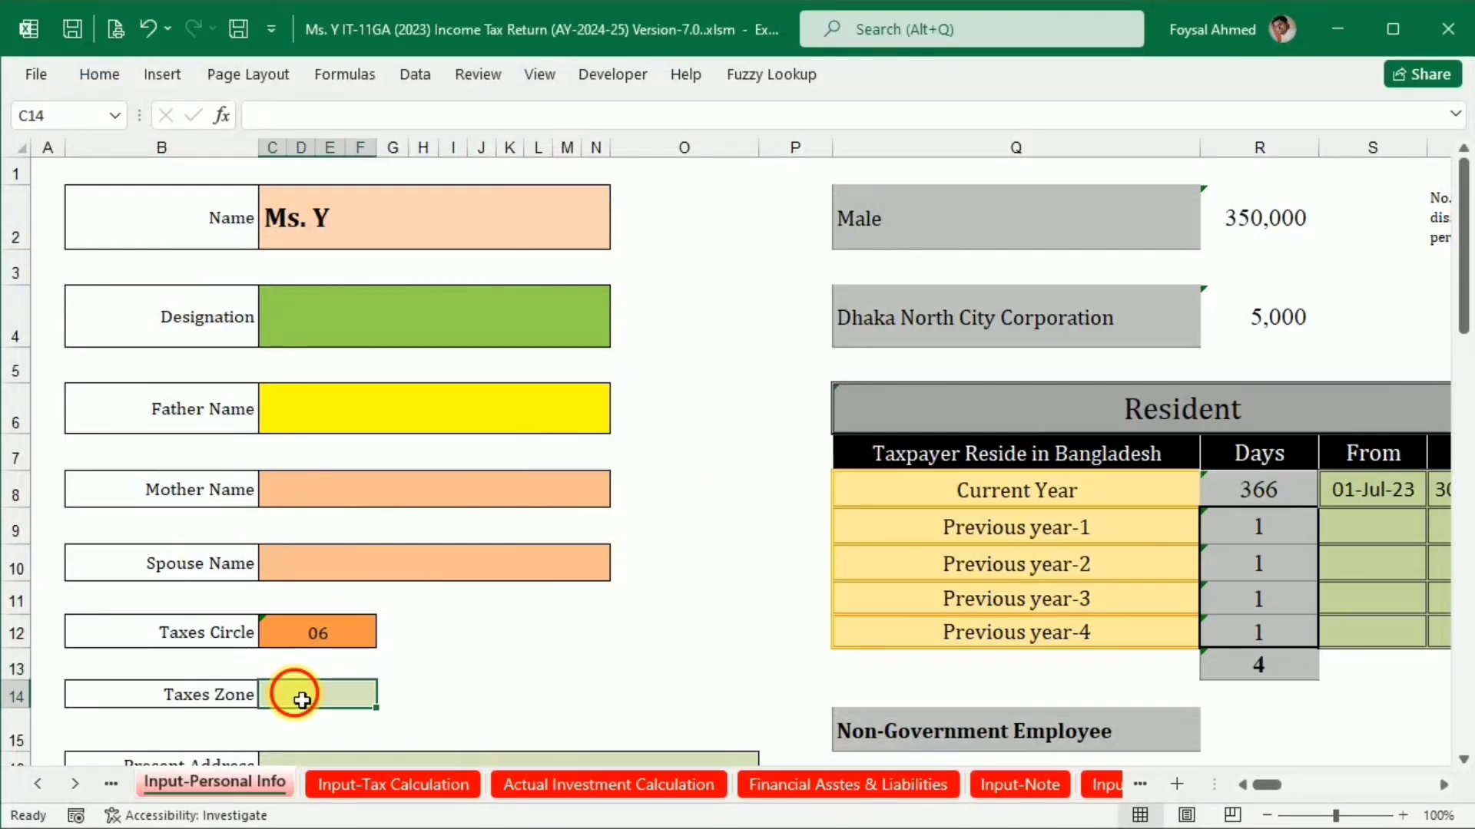
key("ctrl+v")
left_click(542, 641)
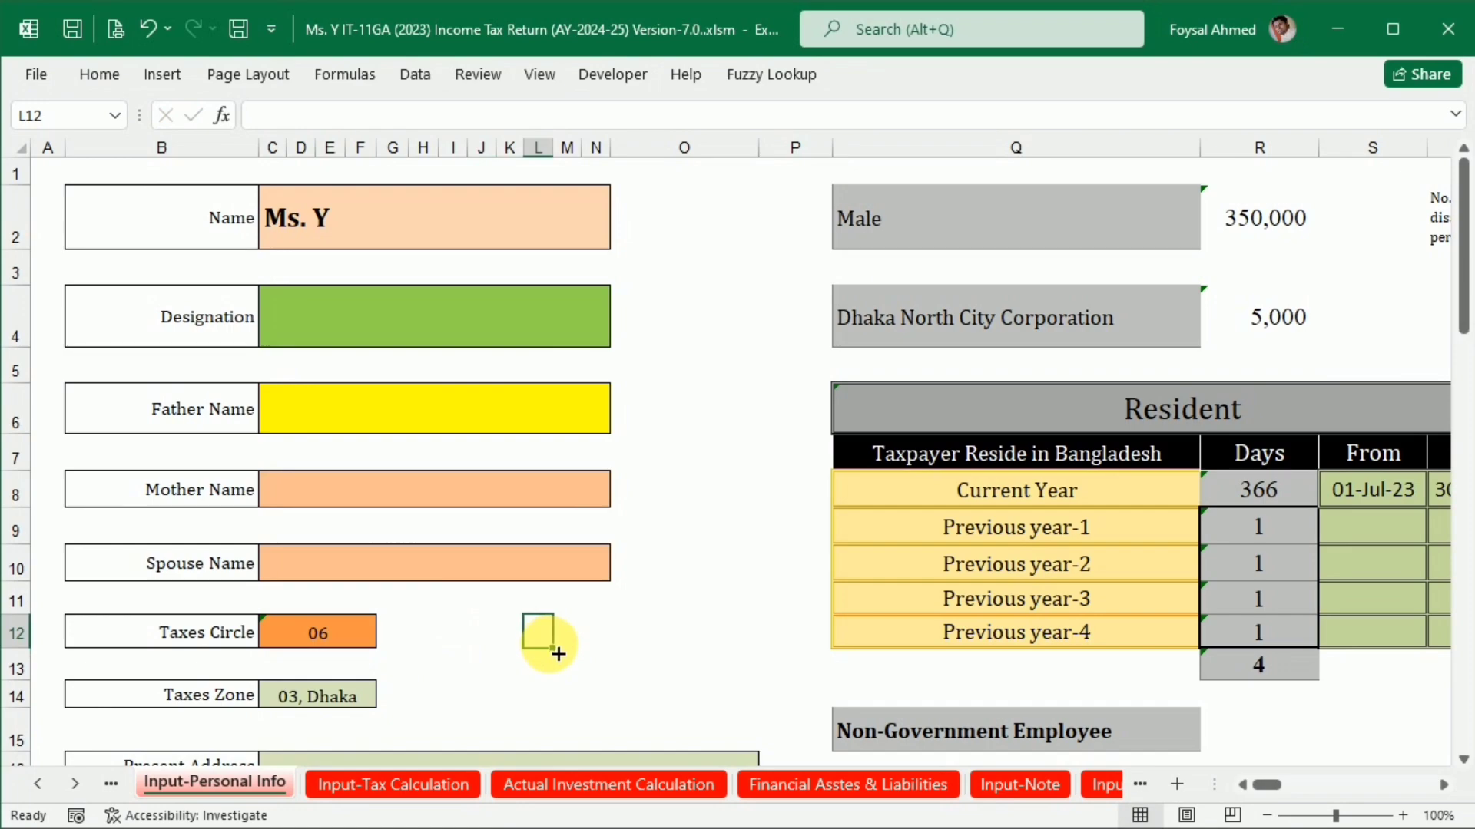
Copy the father's name from the Word certificate into the Father Name field of the Excel workbook.
key("alt+Tab")
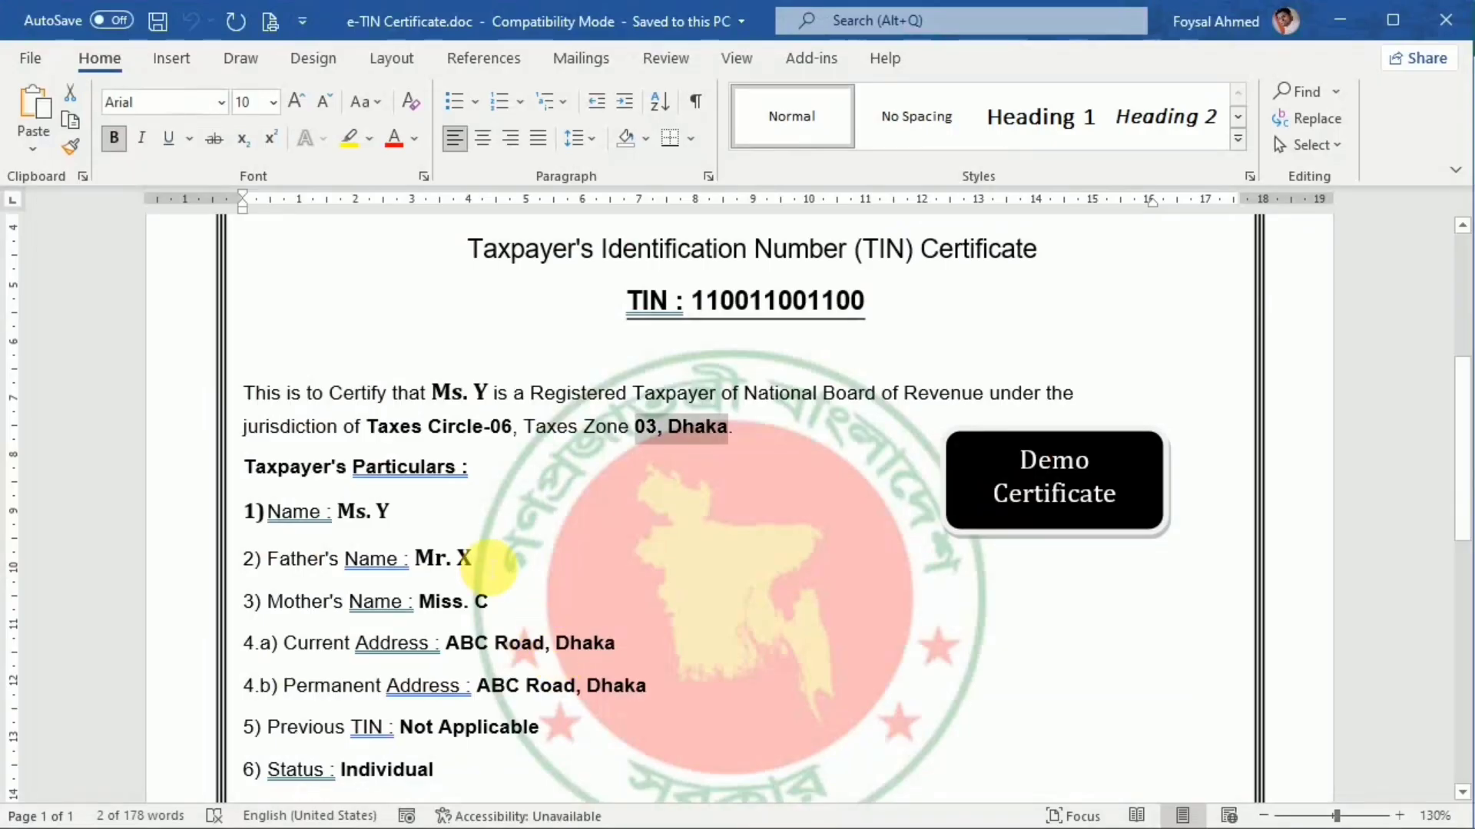
scroll(460, 461, "down", 2)
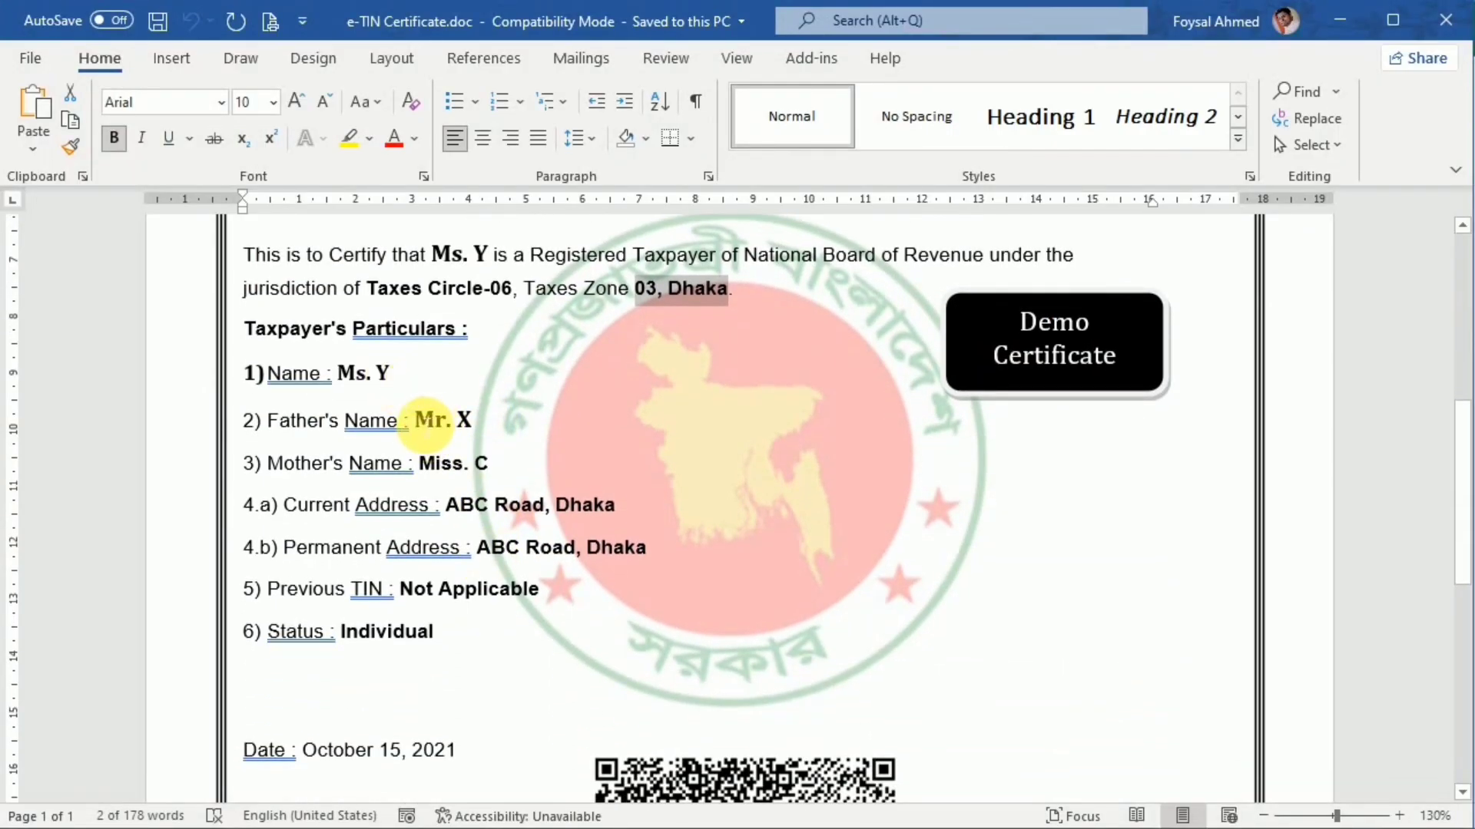
left_click_drag(415, 420, 470, 420)
key("ctrl+c")
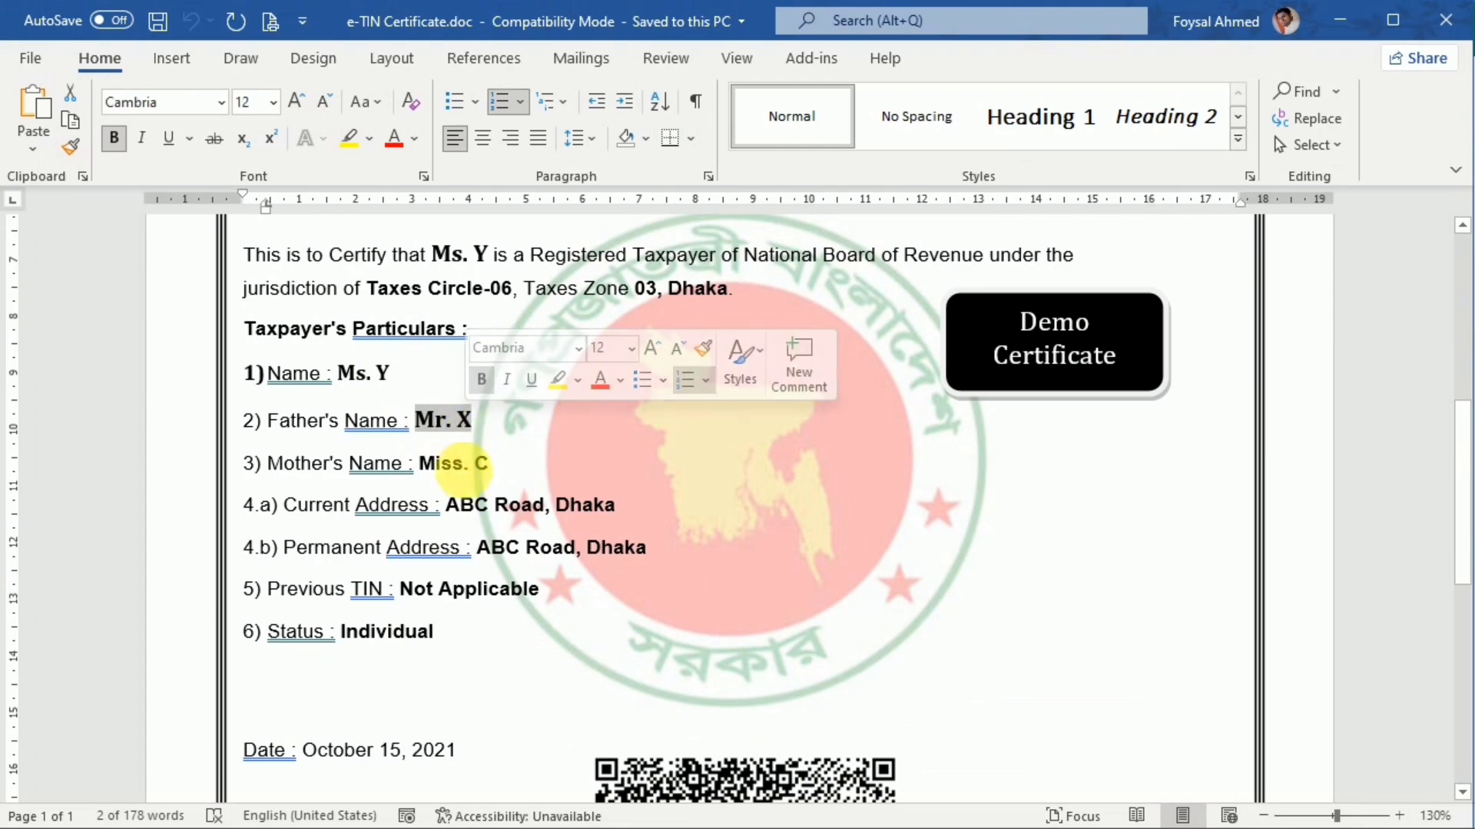
key("alt+Tab")
double_click(322, 424)
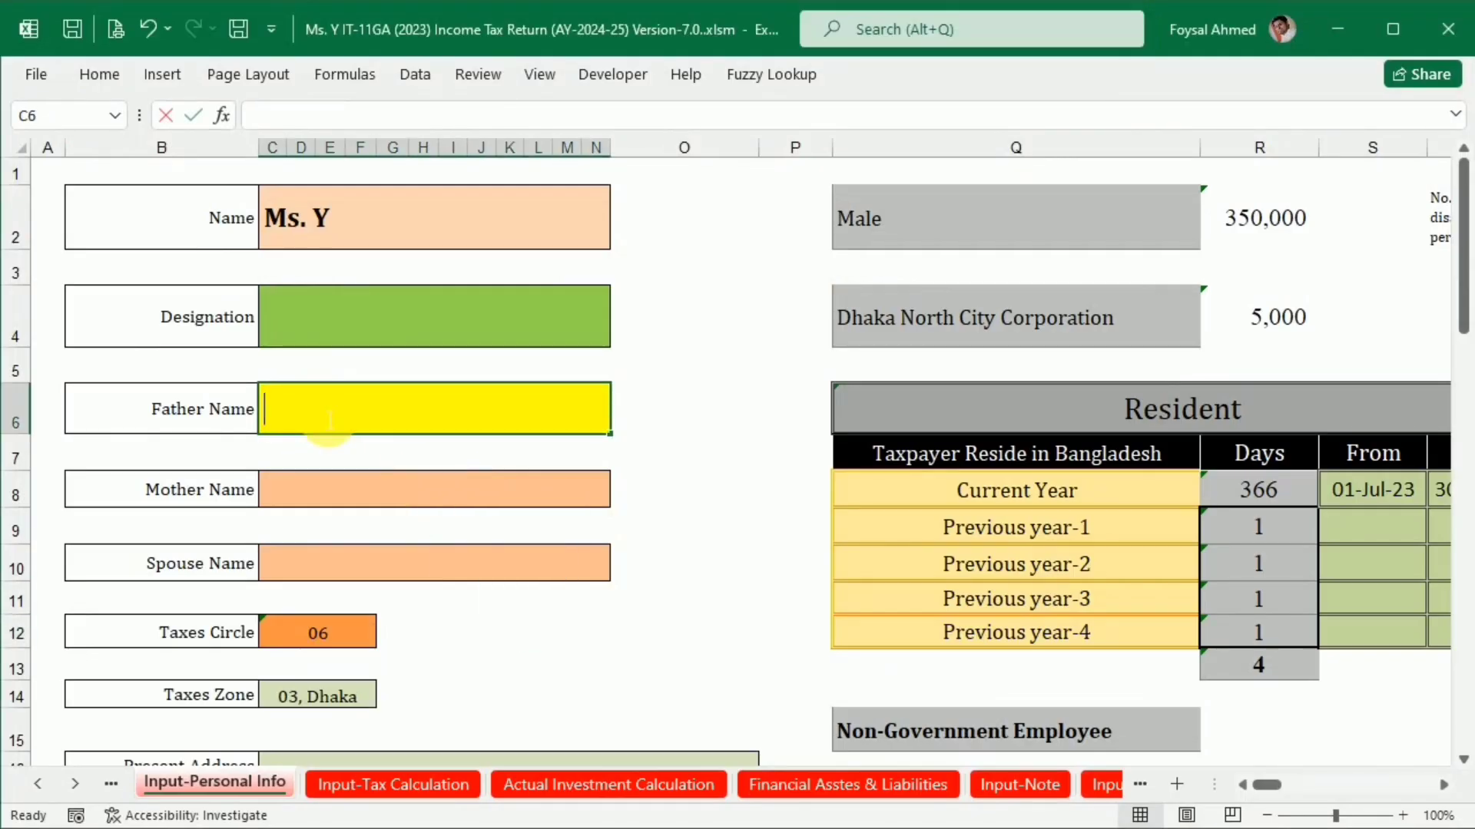
key("ctrl+v")
left_click(366, 497)
Copy the mother's name from the Word certificate into the Mother Name field of the Excel workbook.
key("alt+Tab")
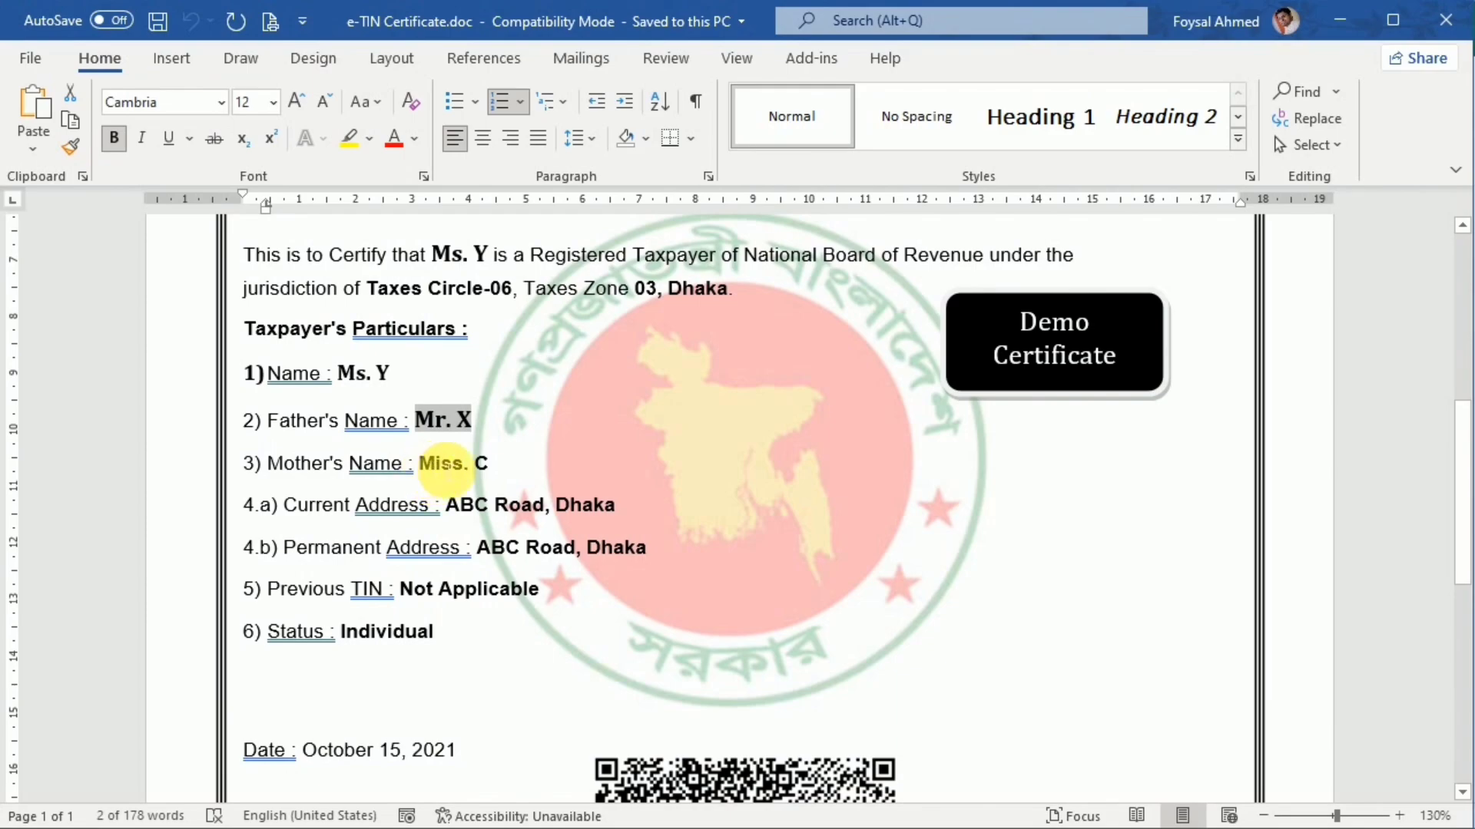
left_click_drag(435, 471, 492, 463)
key("ctrl+c")
key("alt+Tab")
double_click(323, 494)
key("ctrl+v")
Enter the spouse's name in the Spouse Name field.
left_click(341, 561)
double_click(335, 564)
type("M")
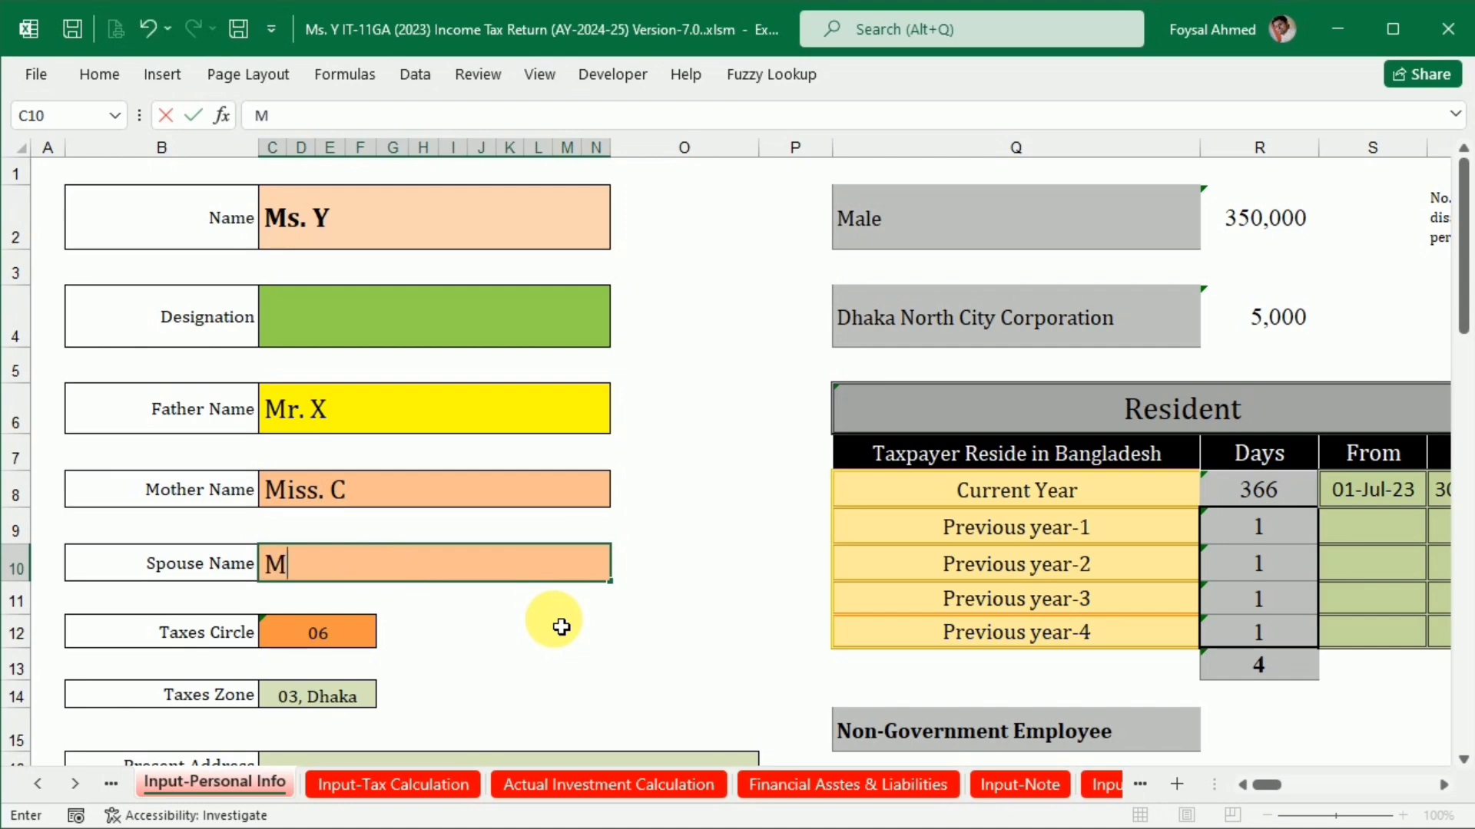
type("r.D")
key("Return")
Copy the current address from the Word certificate into both the Present Address and Permanent Address fields of the Excel workbook.
key("alt+Tab")
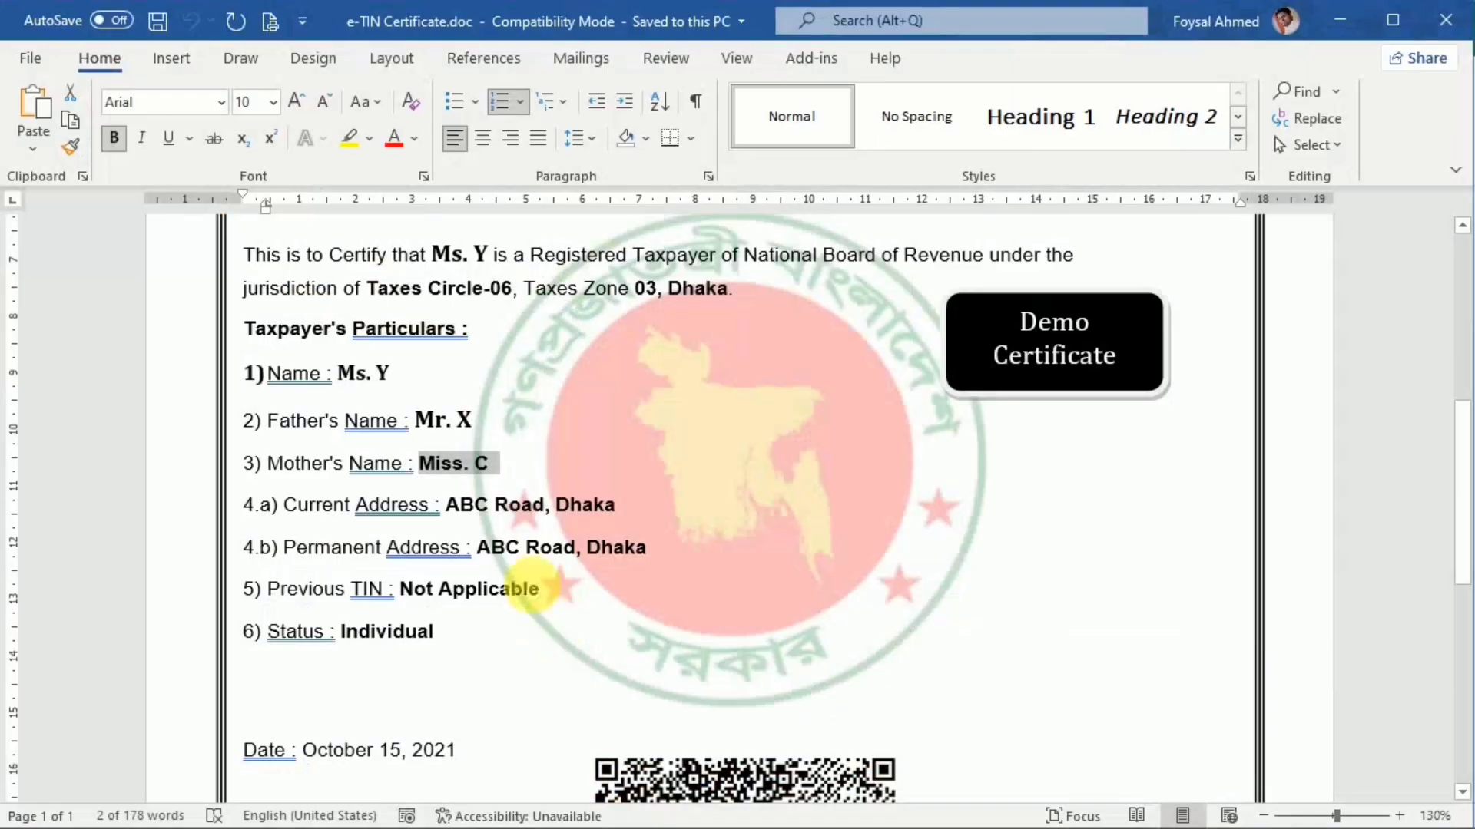
scroll(597, 530, "down", 1)
left_click_drag(461, 439, 612, 442)
key("alt+Tab")
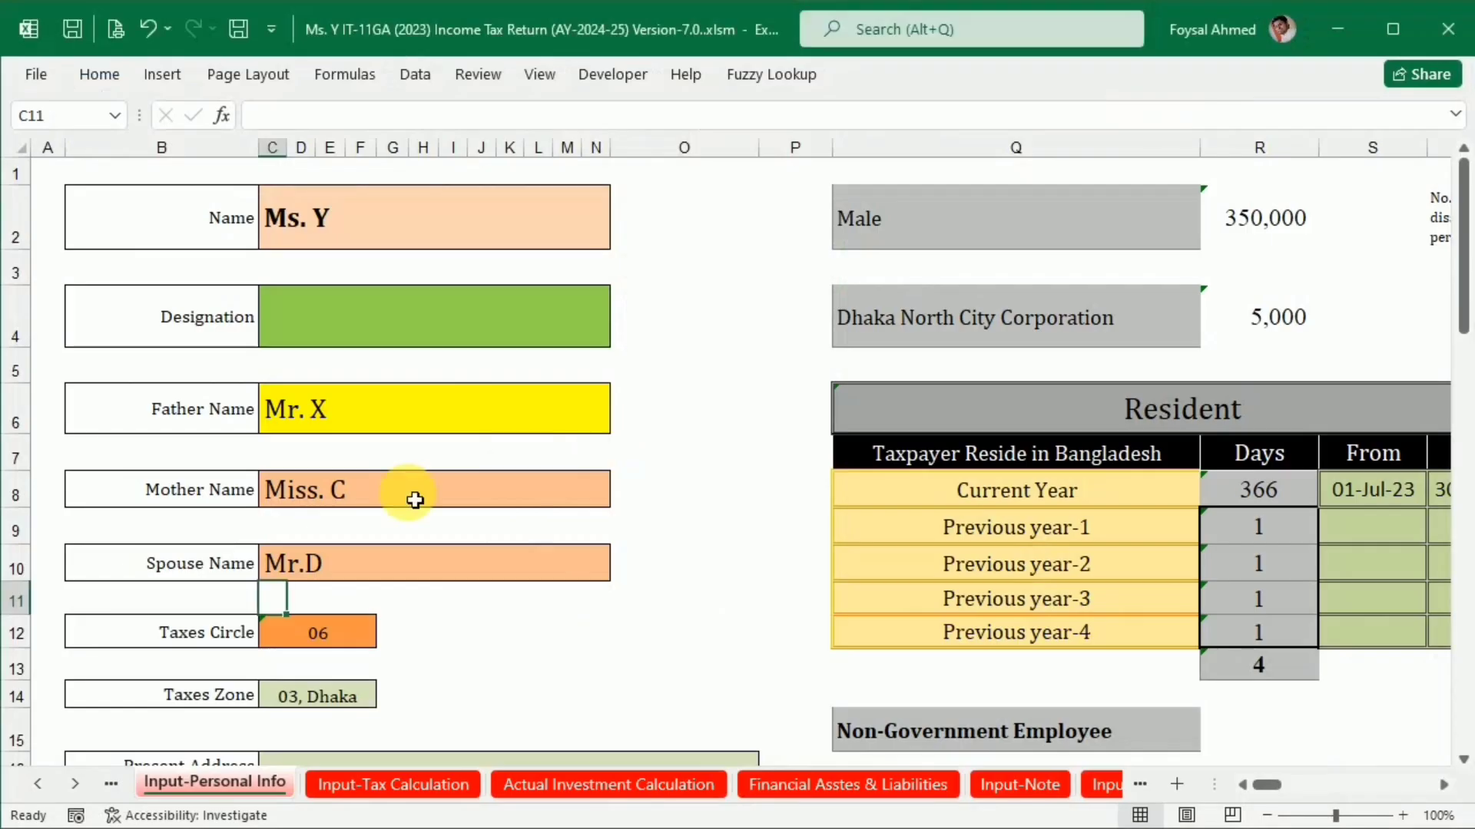
scroll(388, 546, "down", 3)
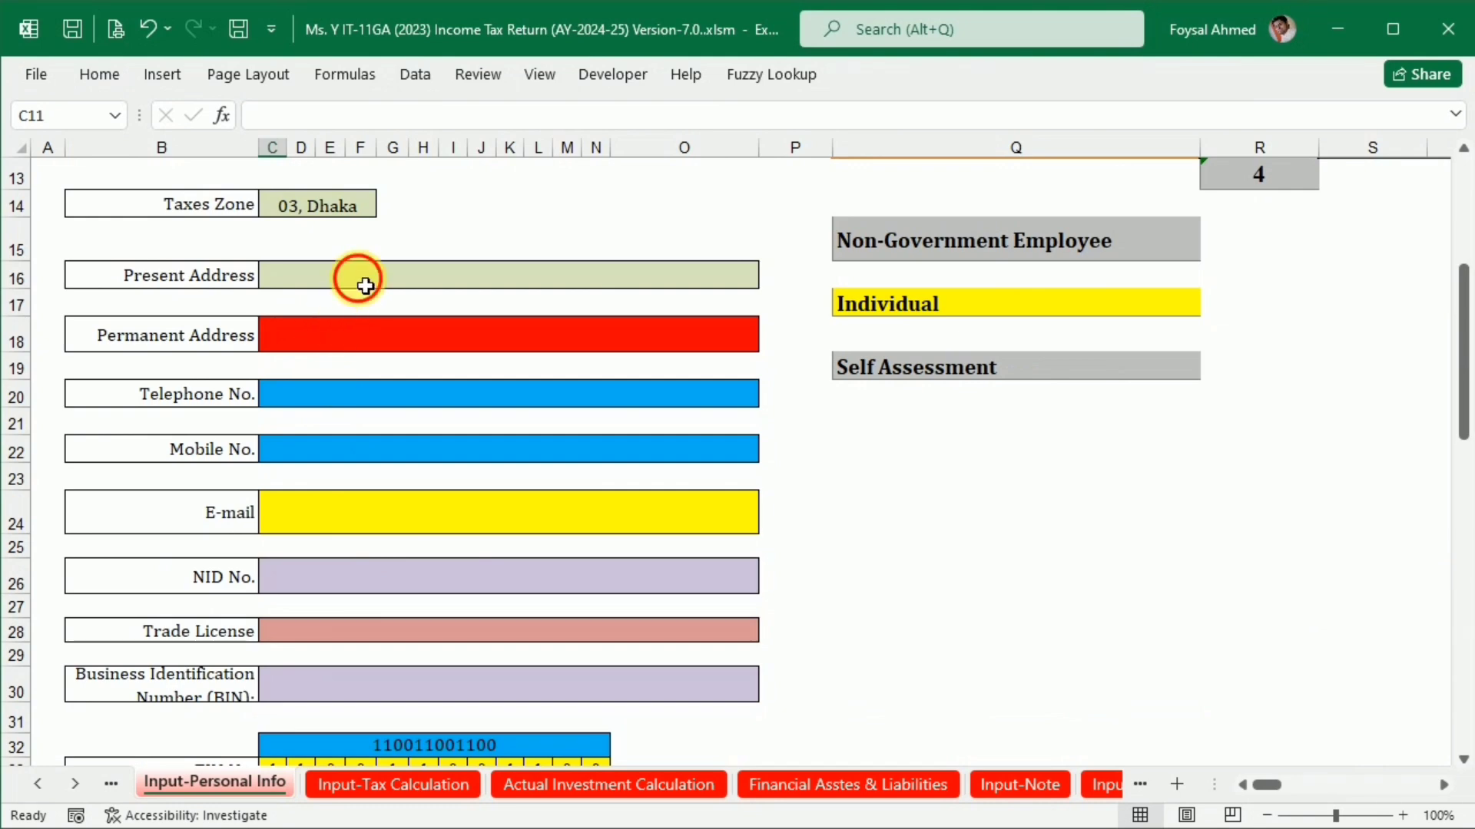
left_click(358, 280)
key("ctrl+v")
left_click(352, 343)
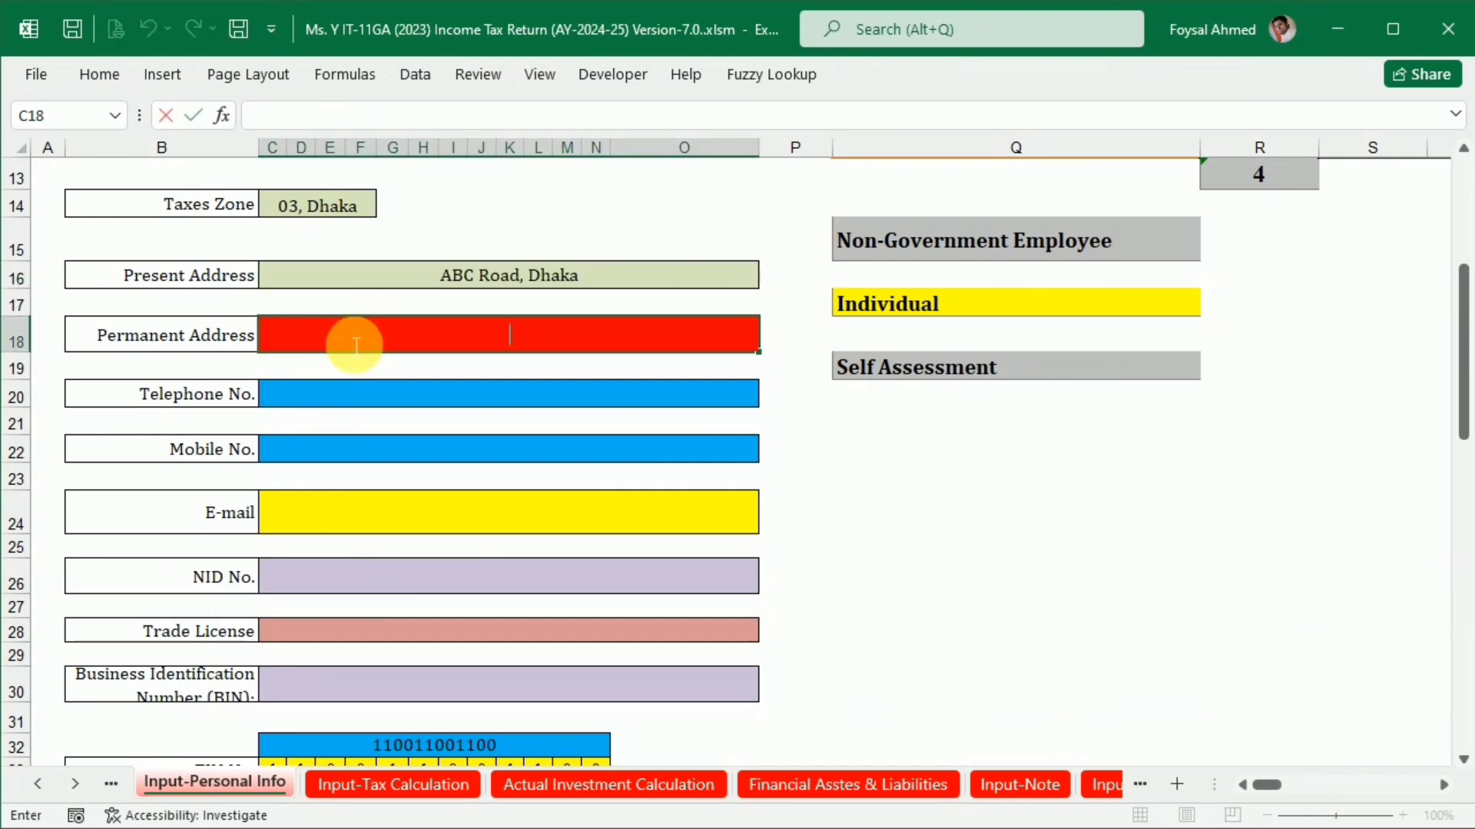
key("ctrl+v")
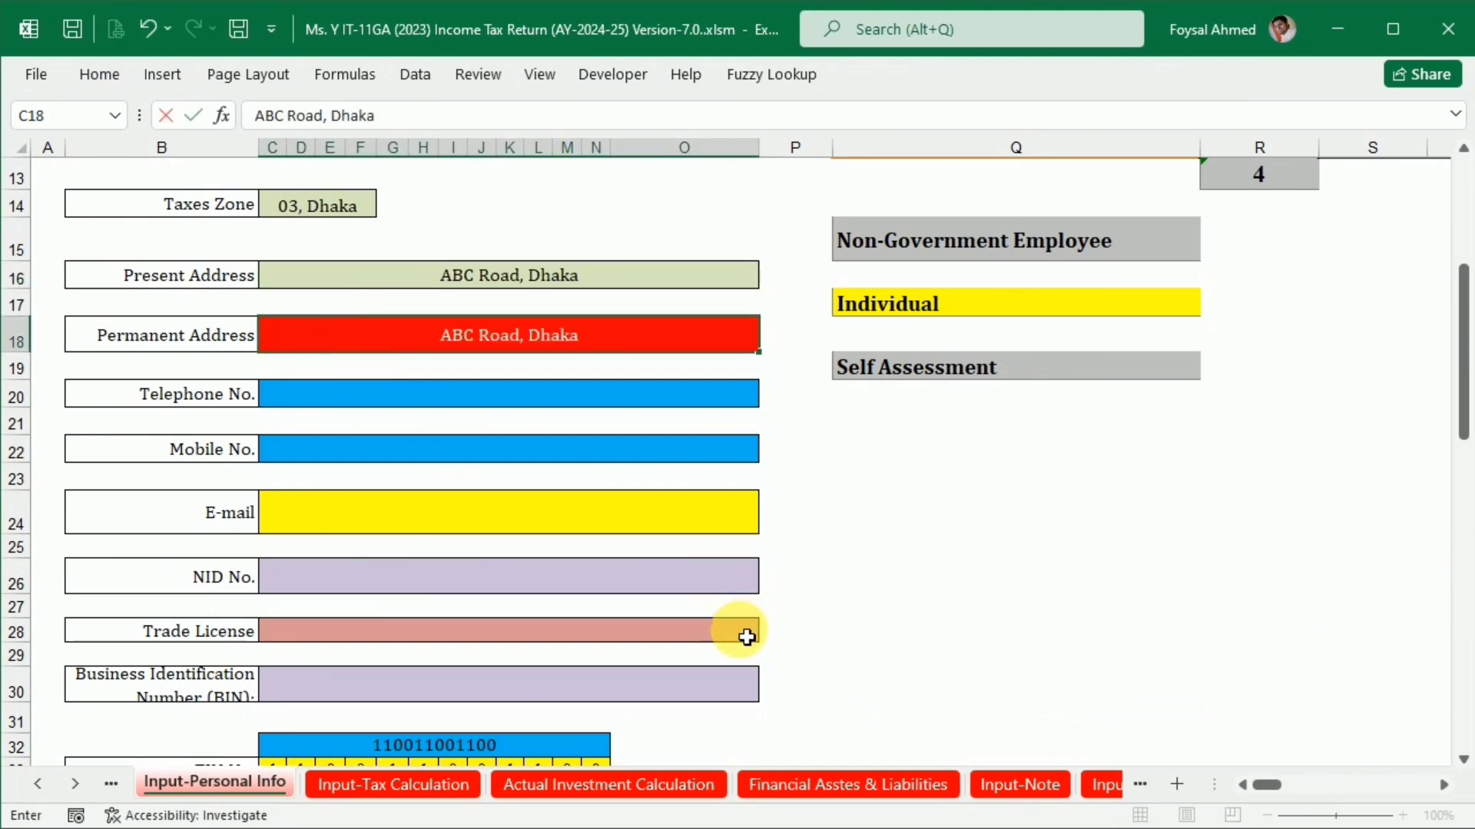
left_click(858, 591)
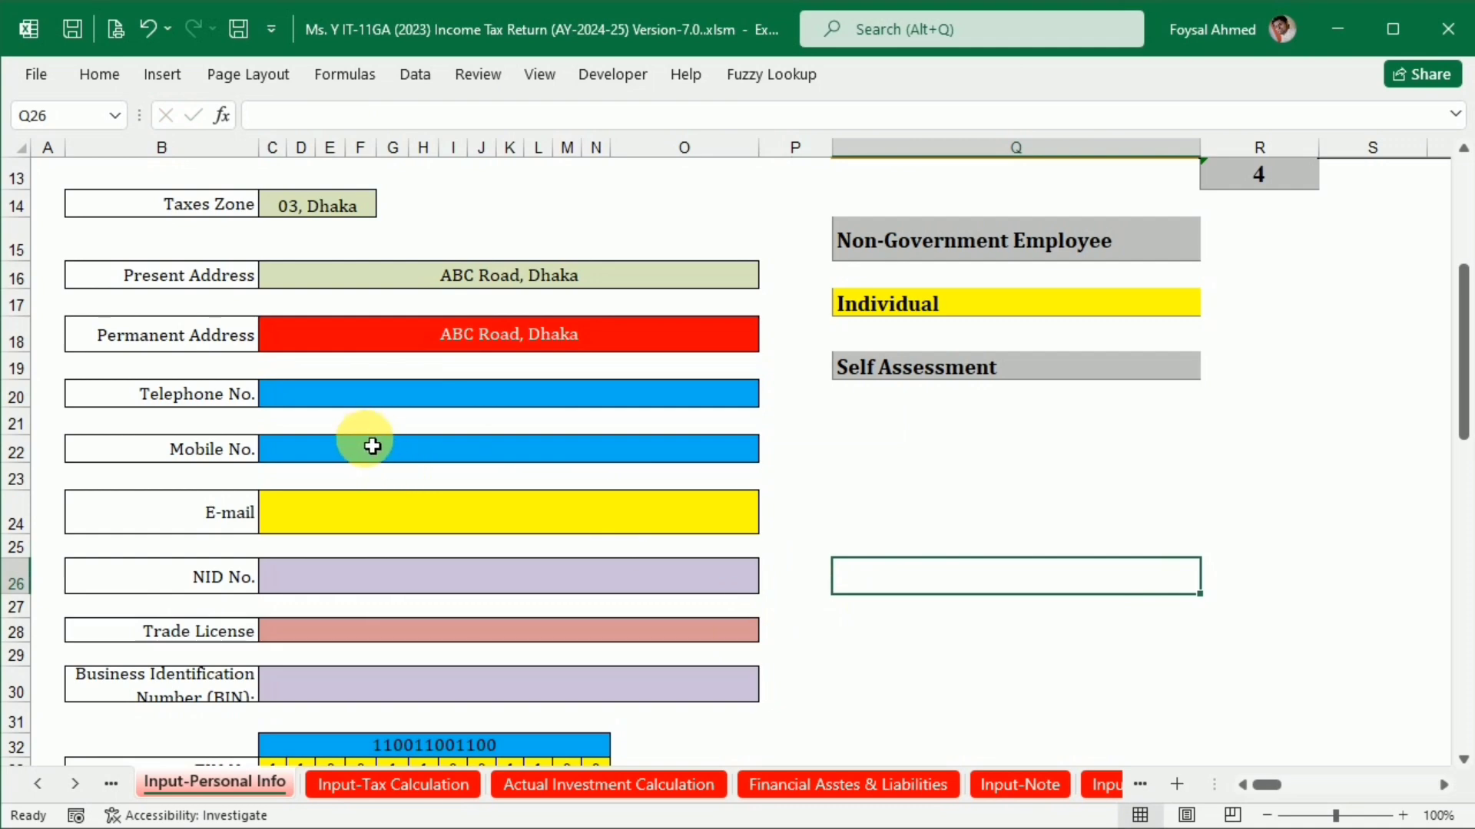
Enter the partly masked telephone number as text in the Telephone No. field.
left_click(346, 399)
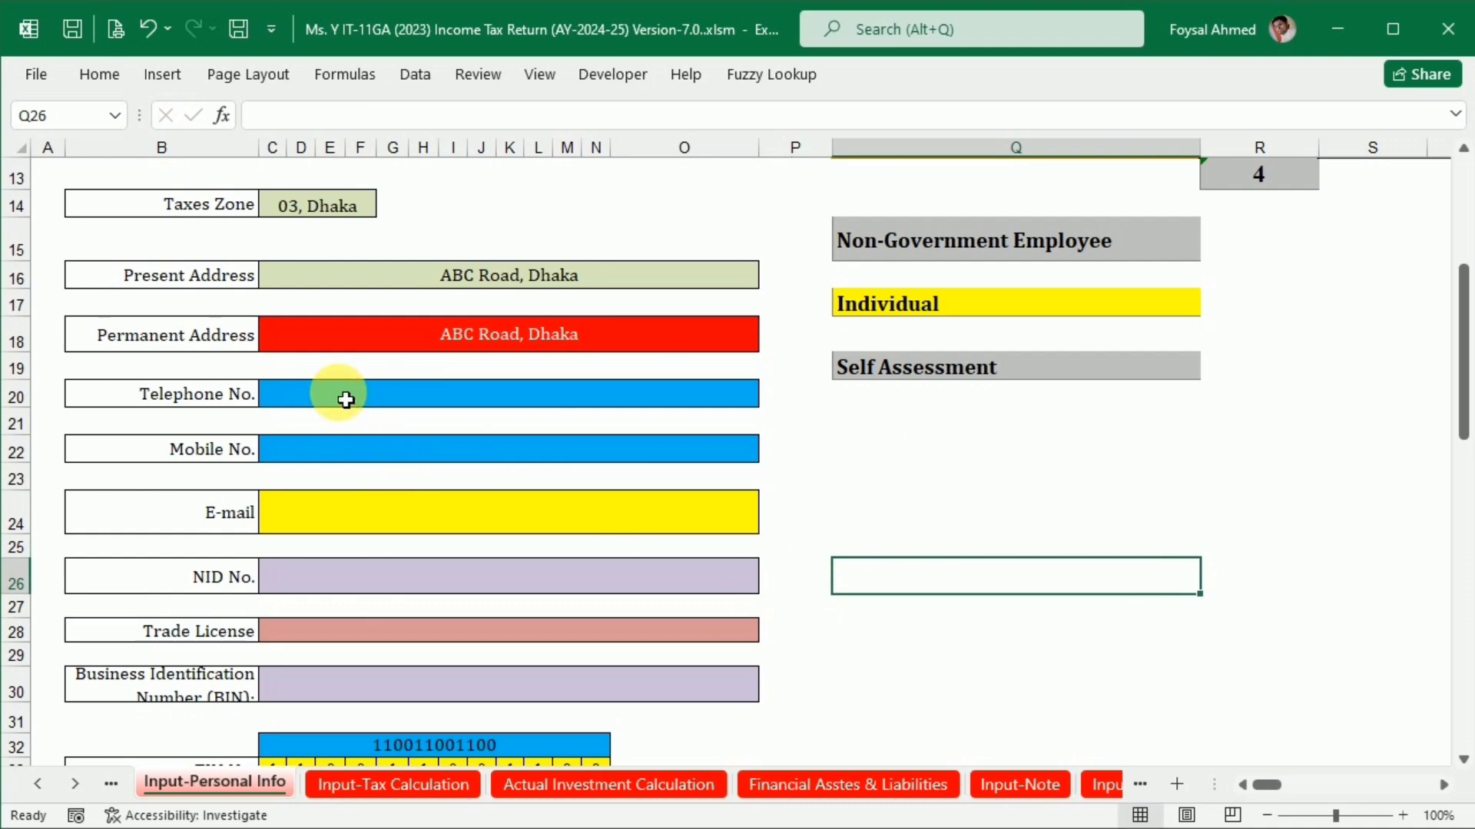
type("'*******")
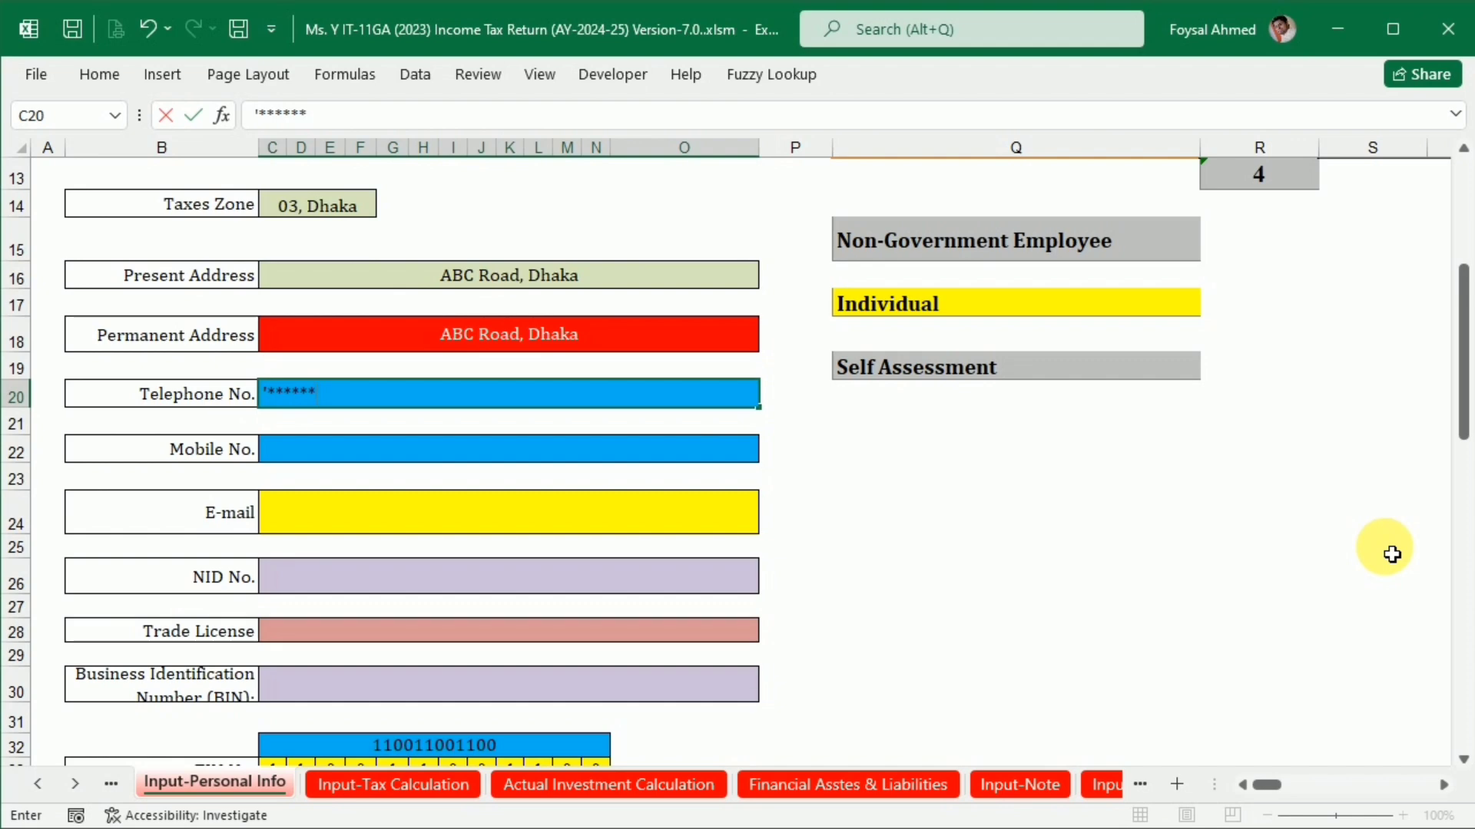
type("8")
key("Return")
key("Return")
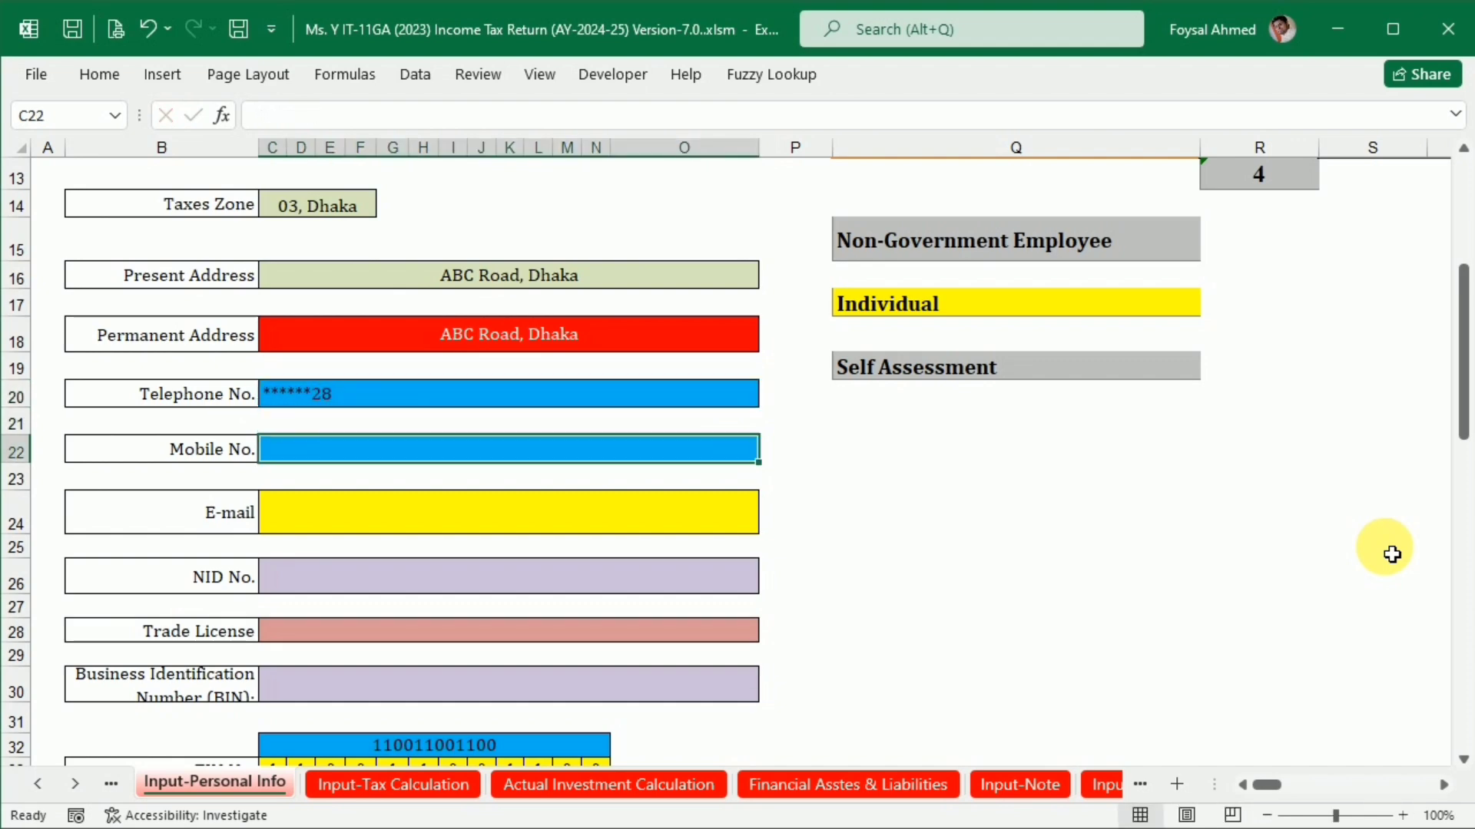
Enter the partly masked mobile number as text in the Mobile No. field.
type("'01**********12")
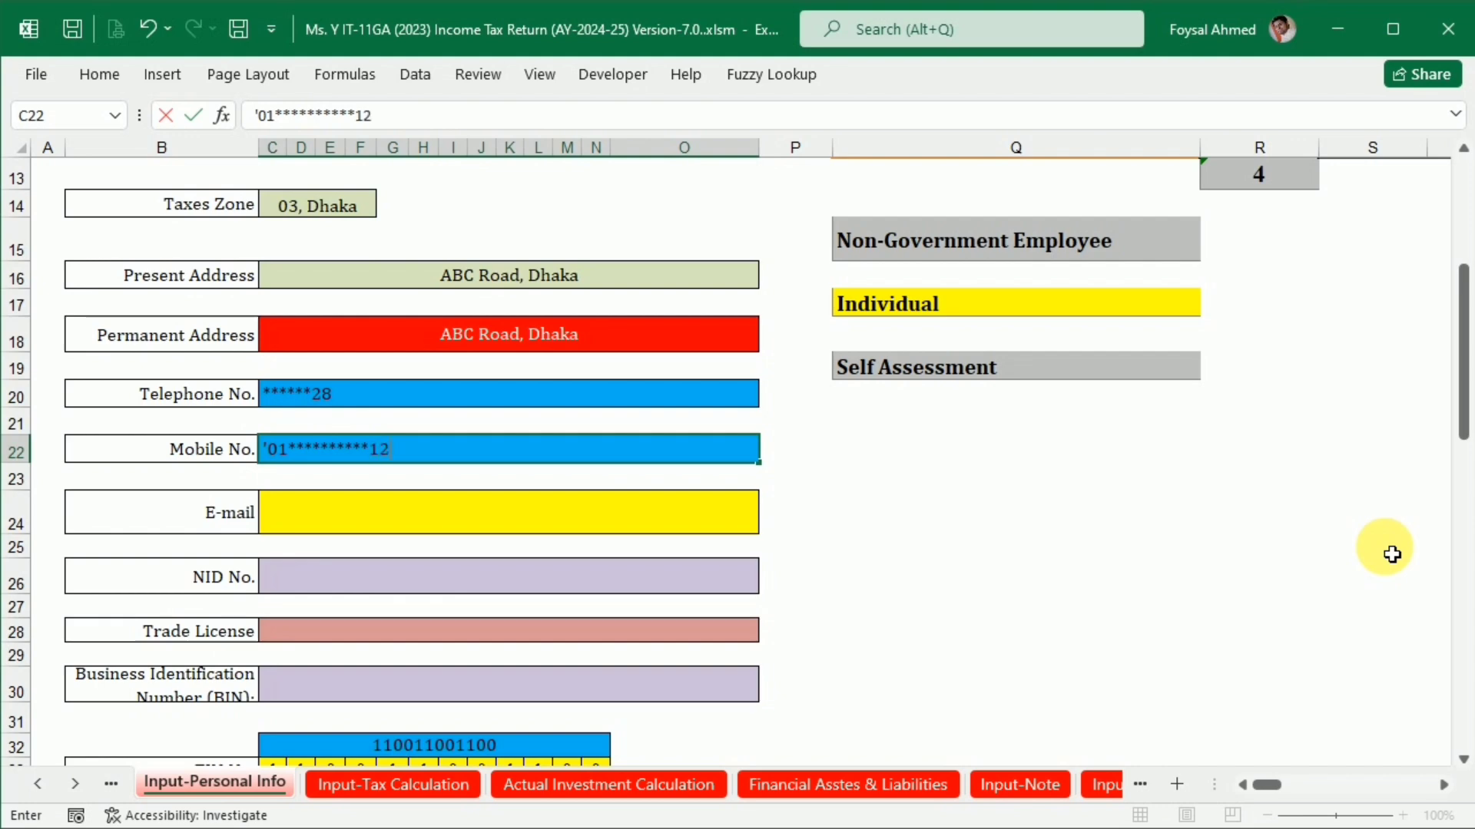
key("Return")
key("Down")
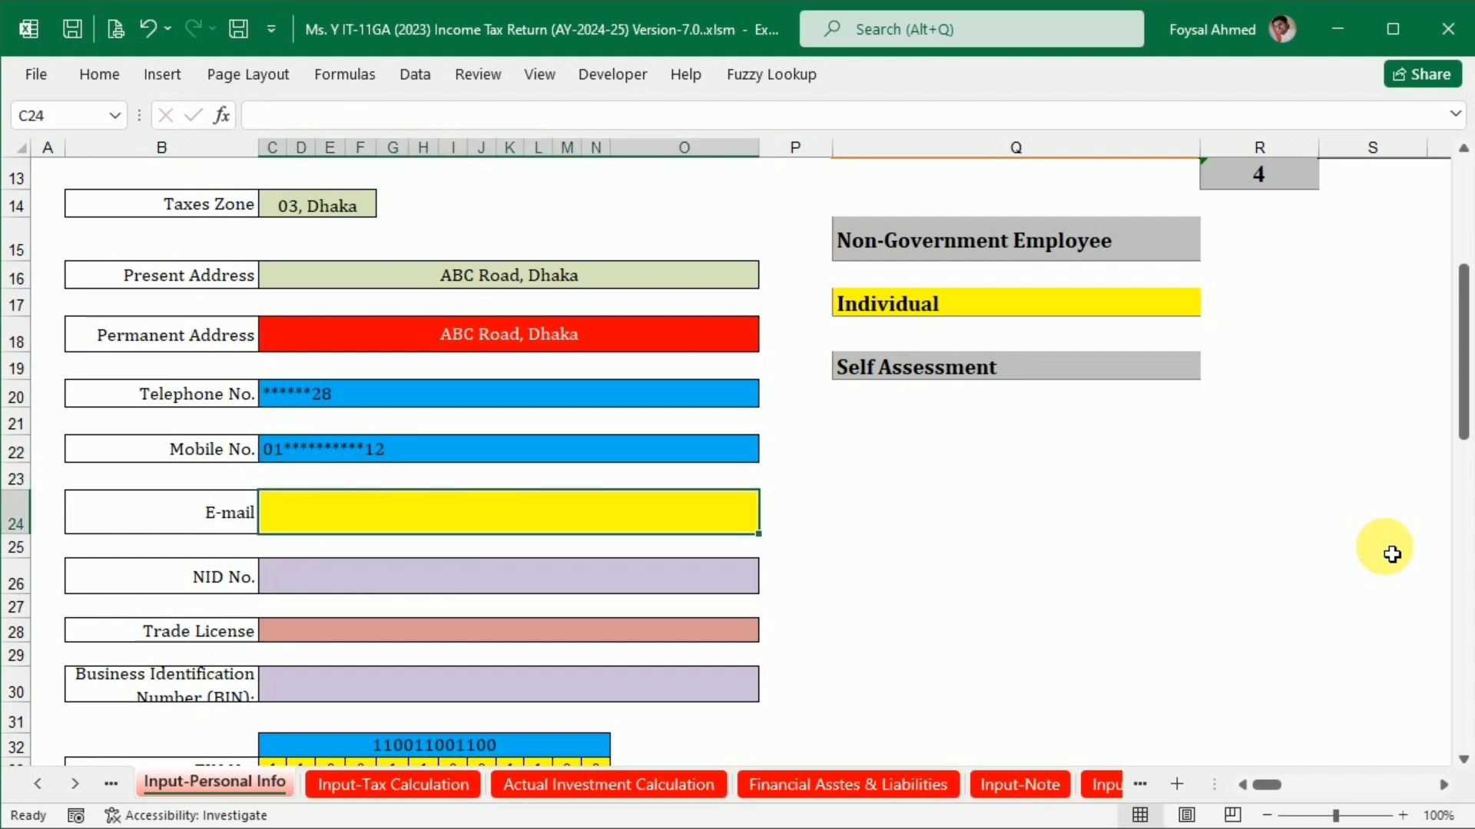
Enter the taxpayer's partly masked e-mail address in the E-mail field.
type("msy")
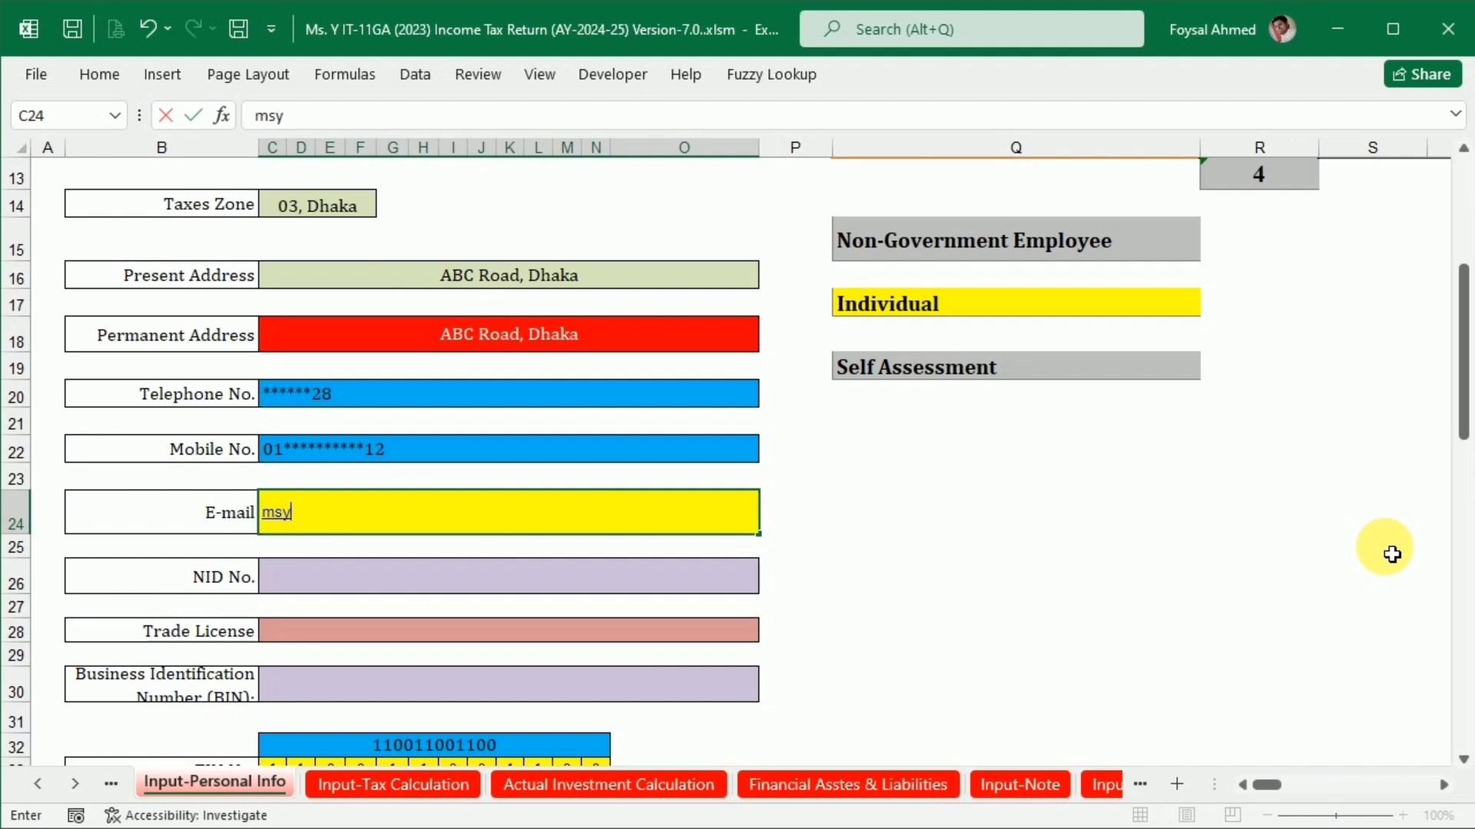
type("@****.com")
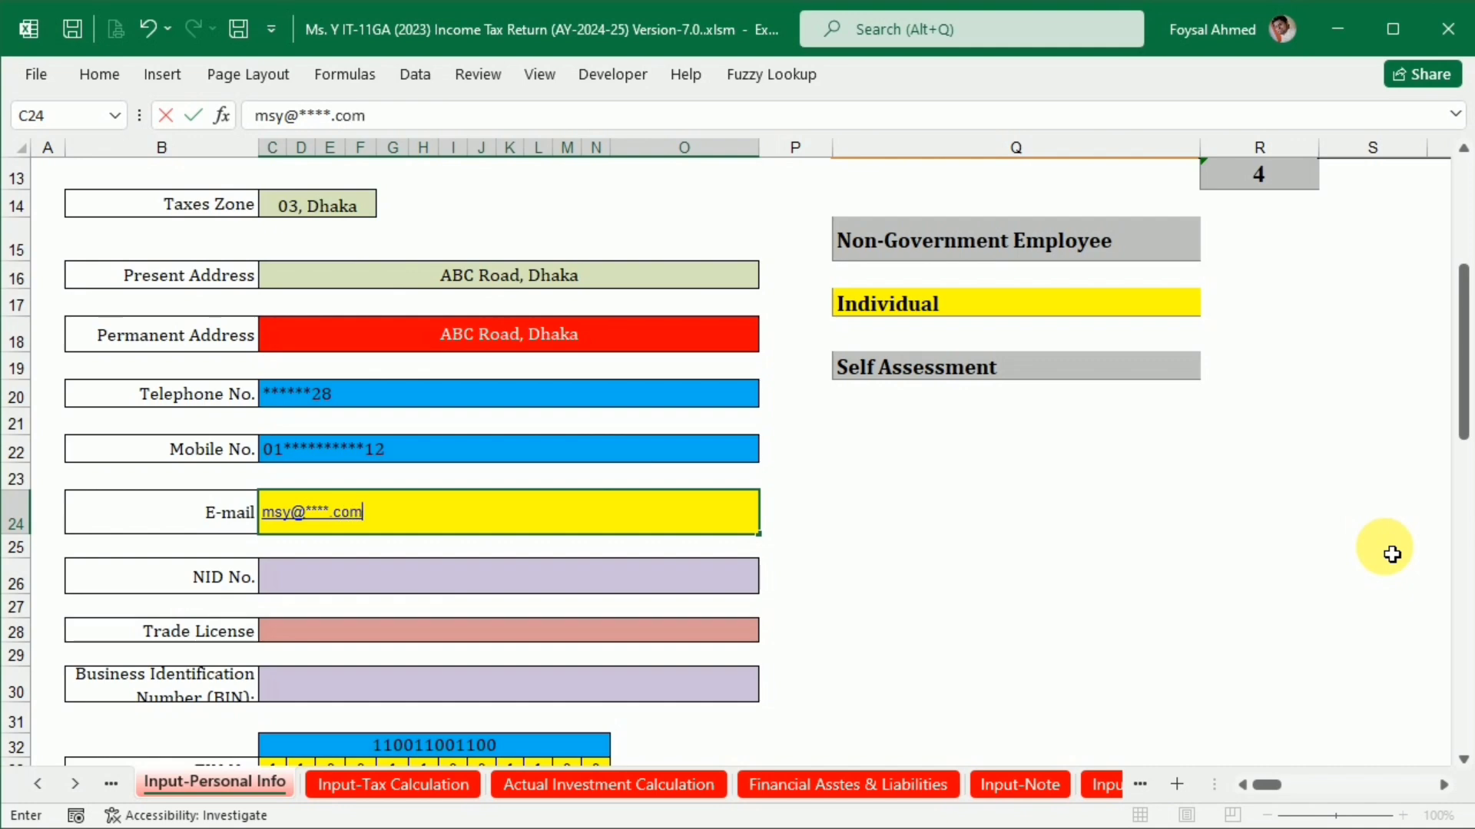
key("Return")
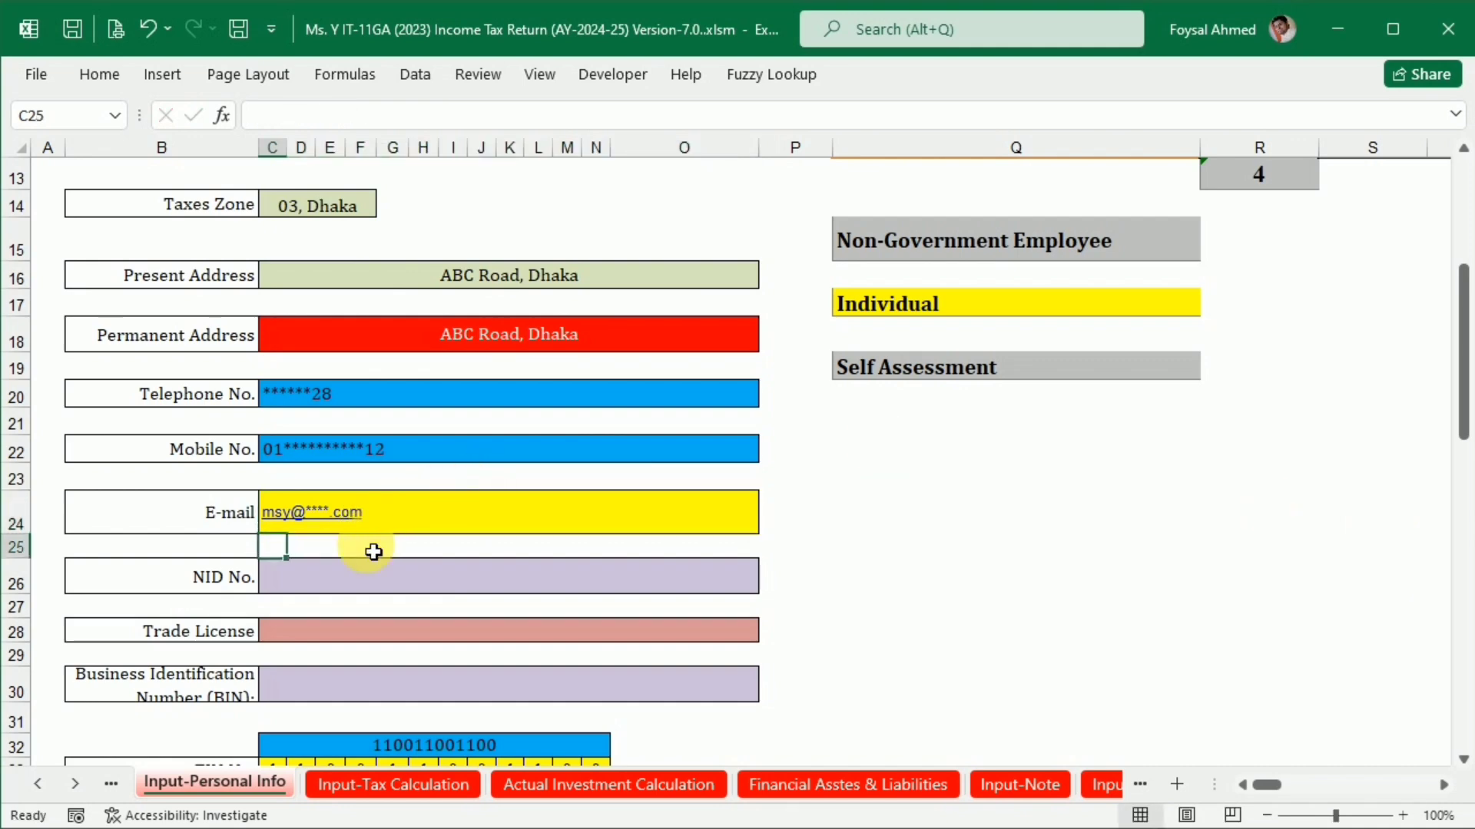
Enter the taxpayer's partly masked national ID number as text in the NID No. field.
left_click(352, 571)
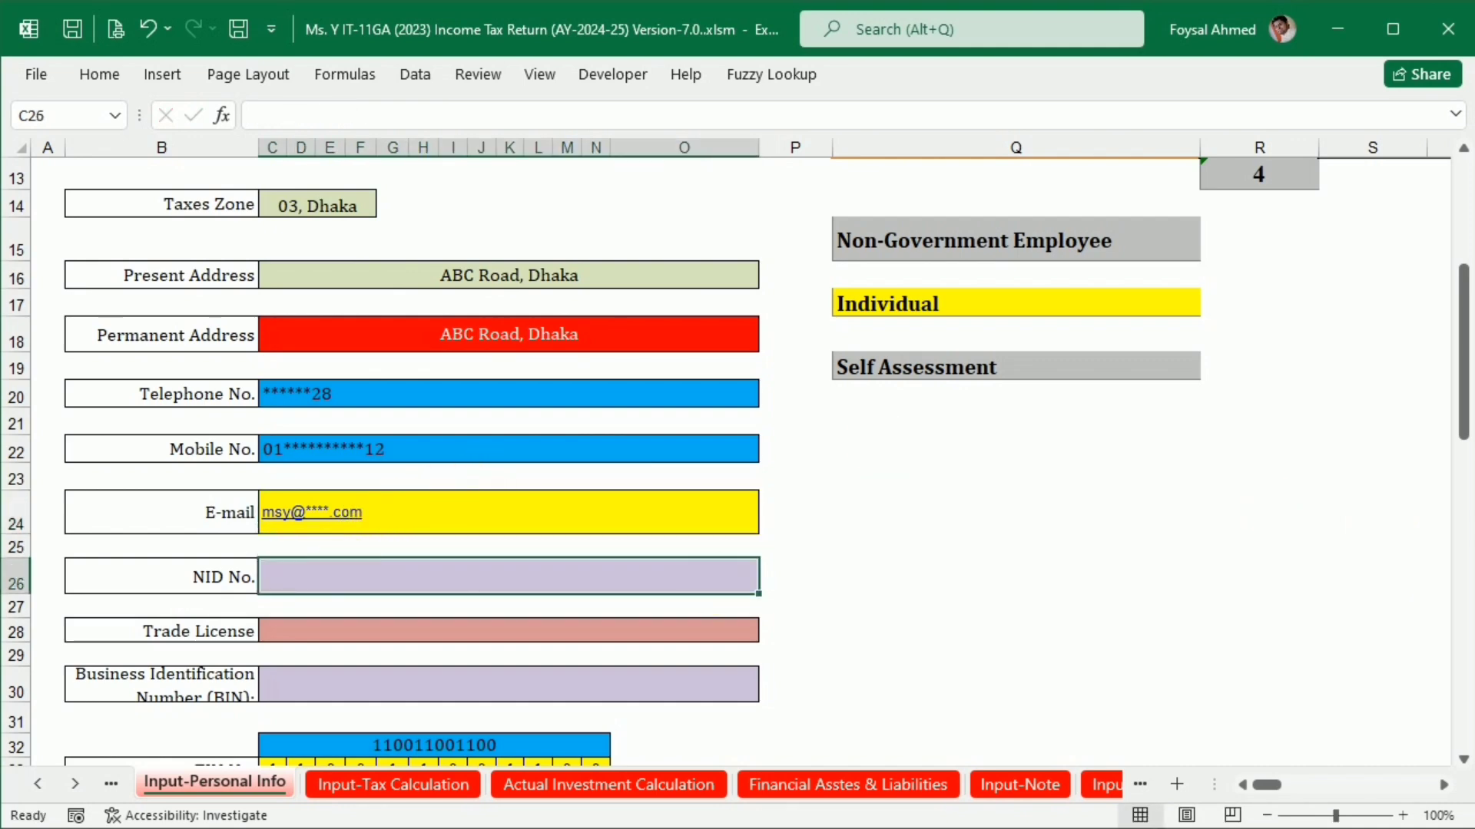
type("'")
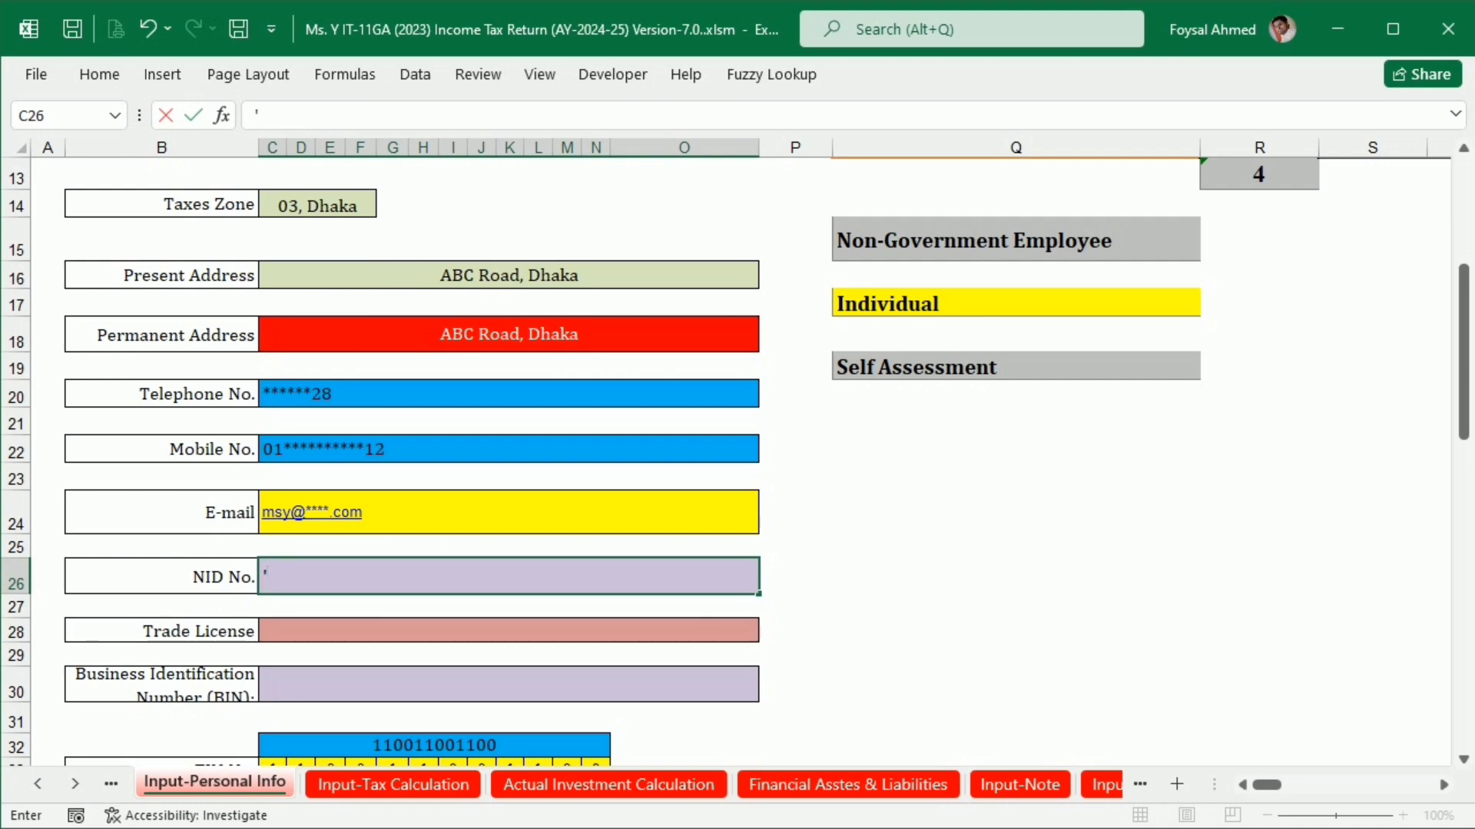
type("*********12")
key("Return")
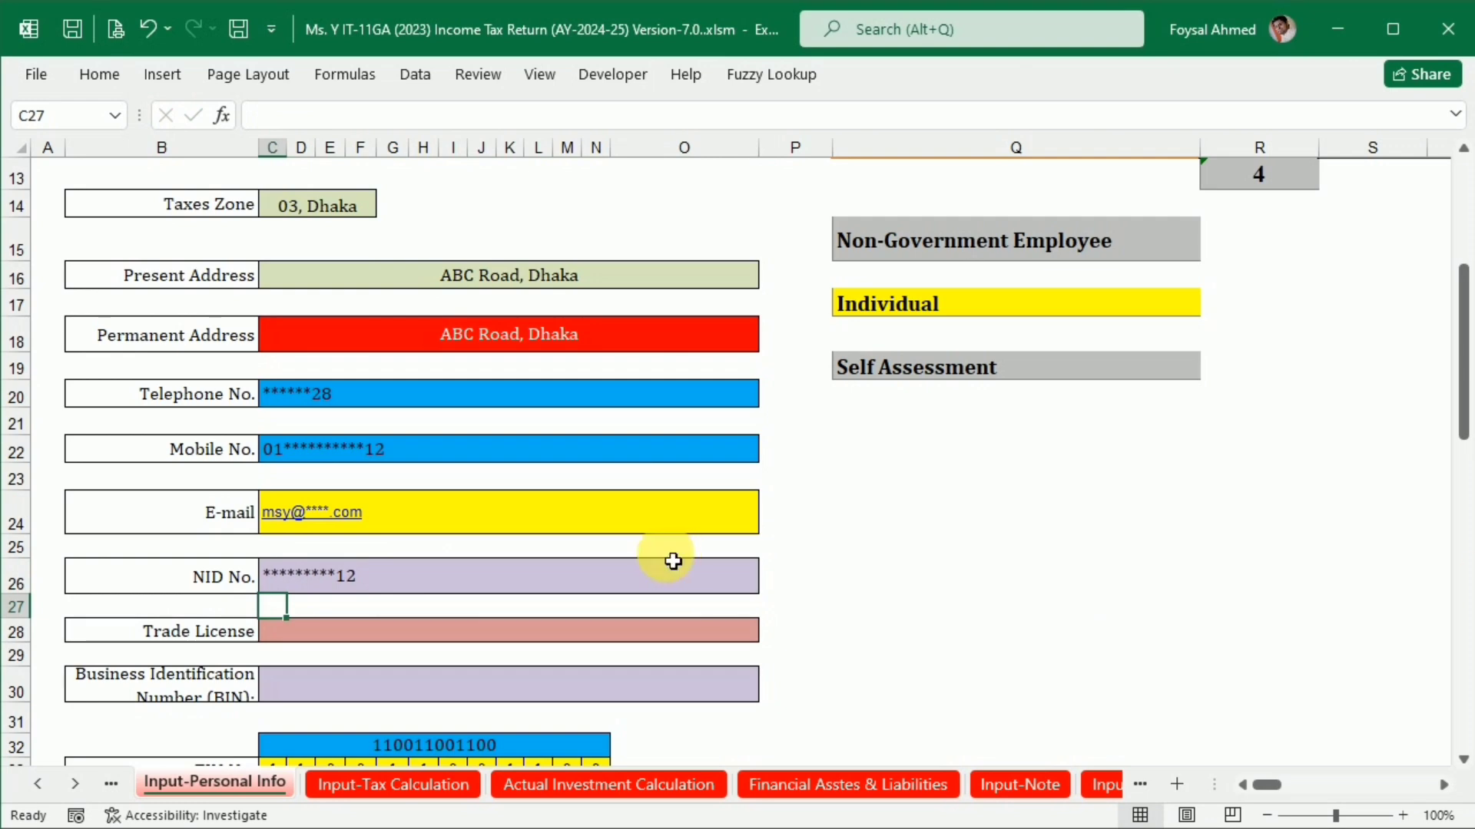
Fill in the taxpayer's date of birth, one digit per cell, in the Date of Birth boxes of row 38.
scroll(673, 561, "down", 3)
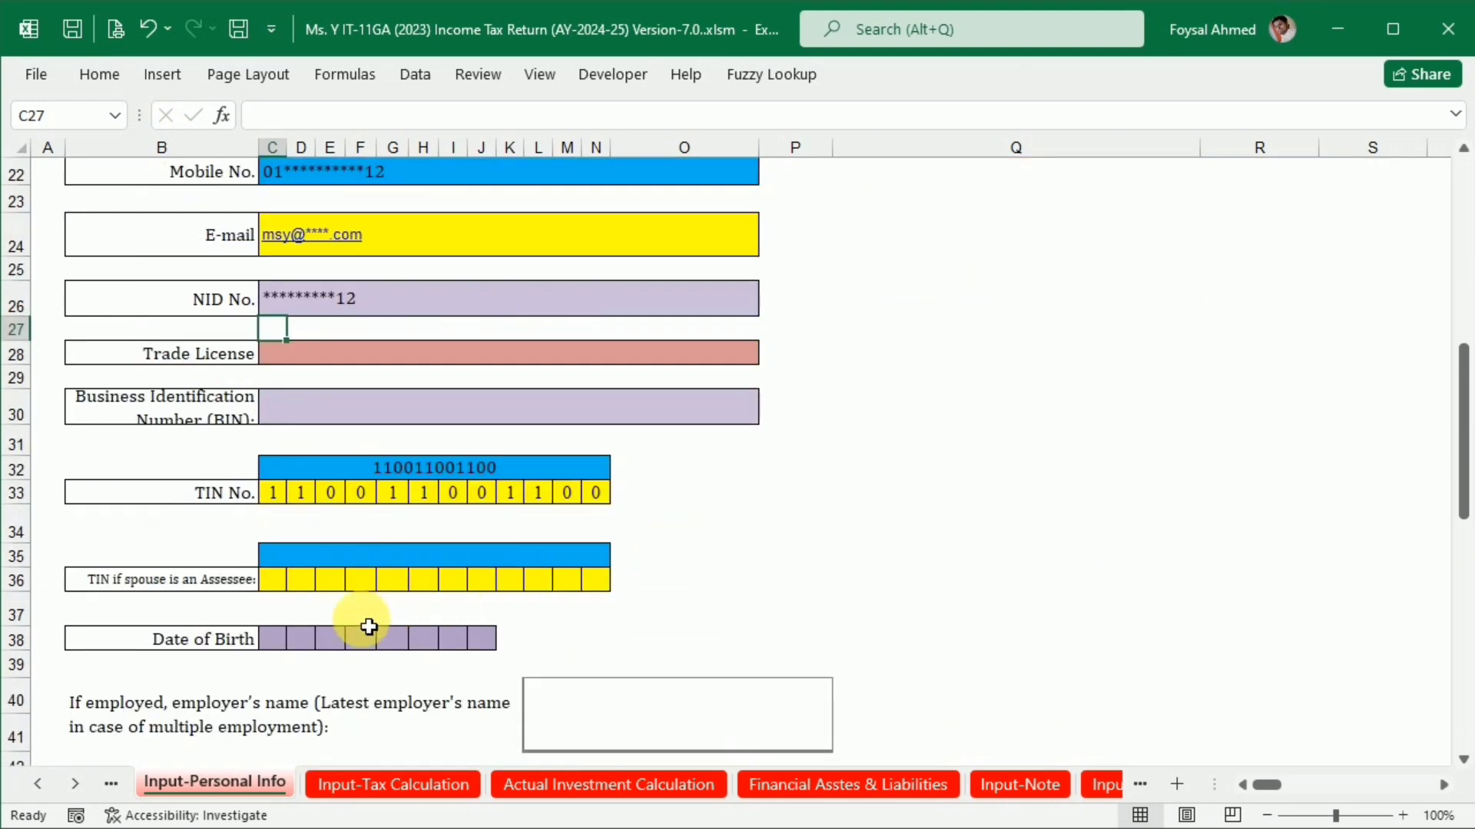
left_click(274, 640)
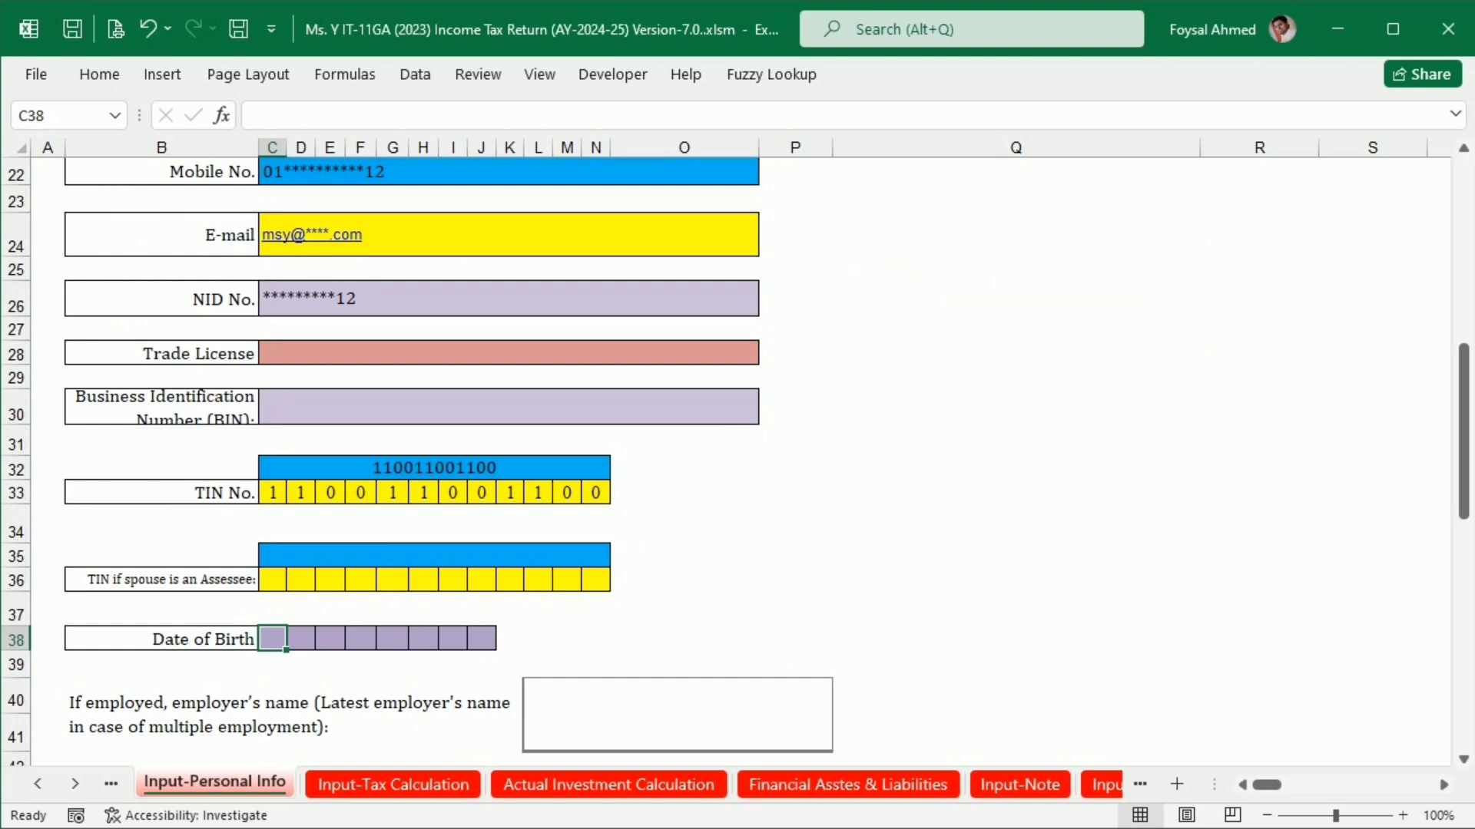
type("0")
key("Tab")
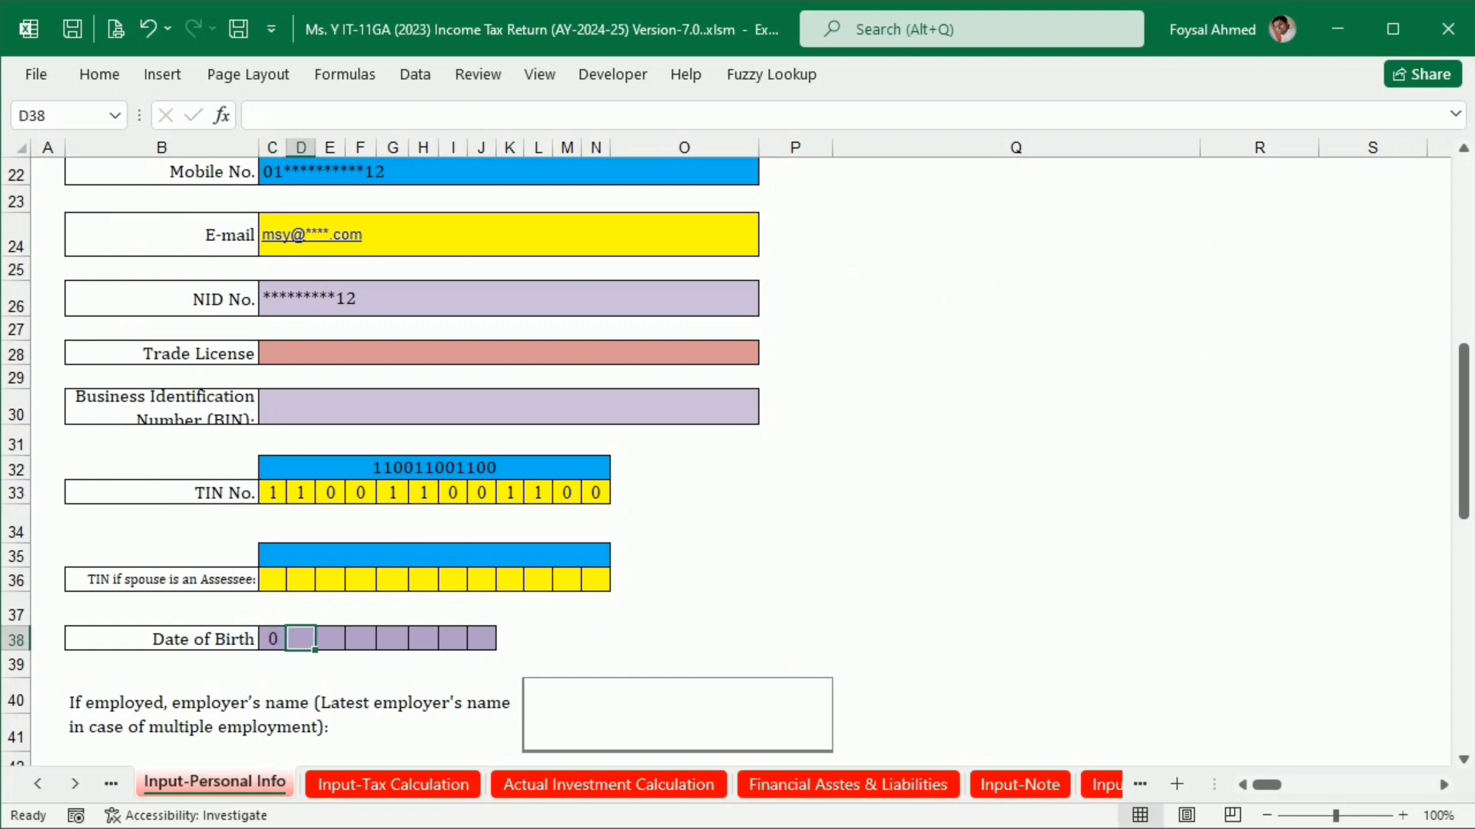
type("1")
key("Tab")
type("0")
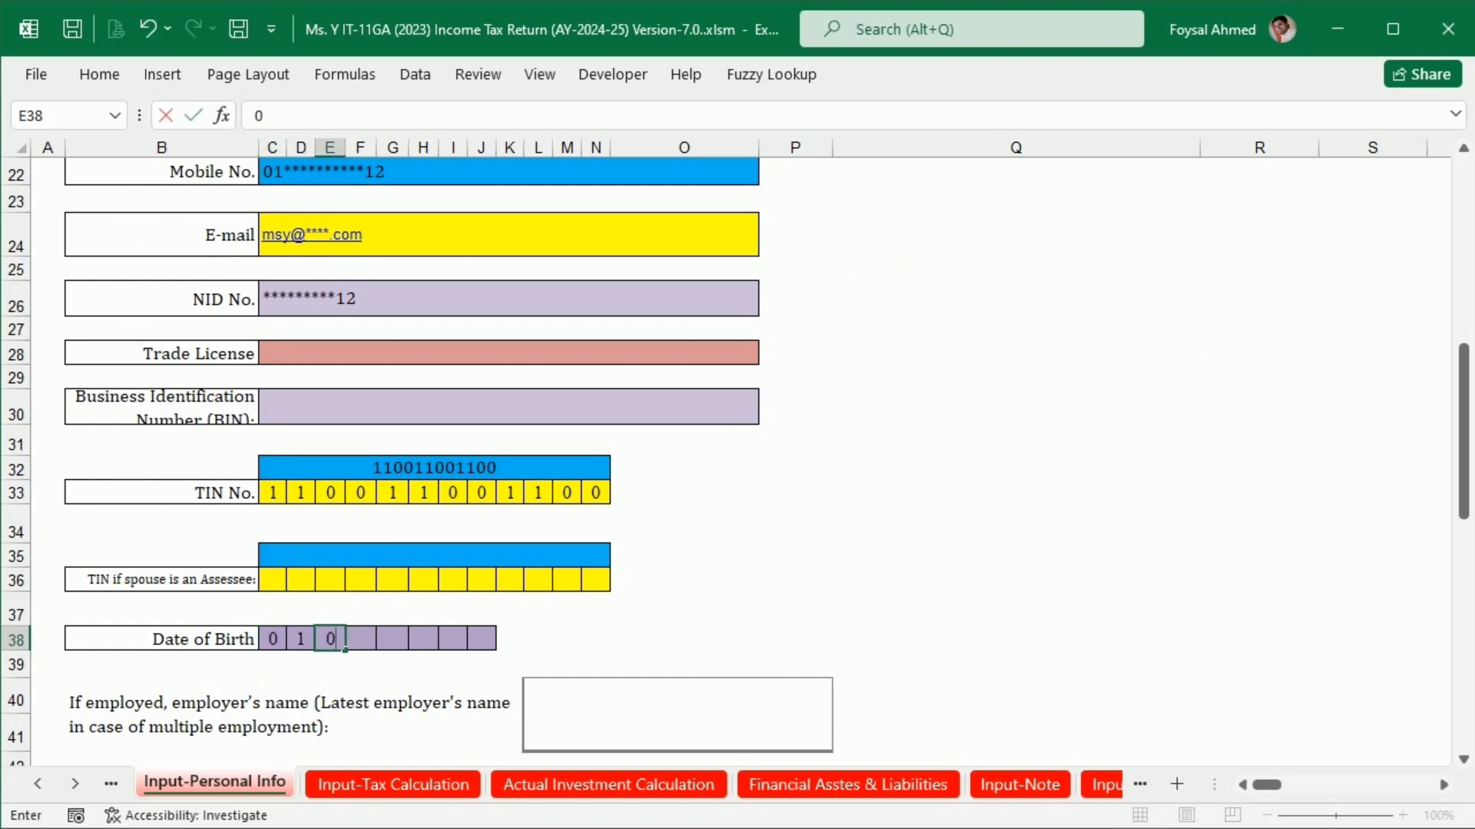
key("Tab")
type("1")
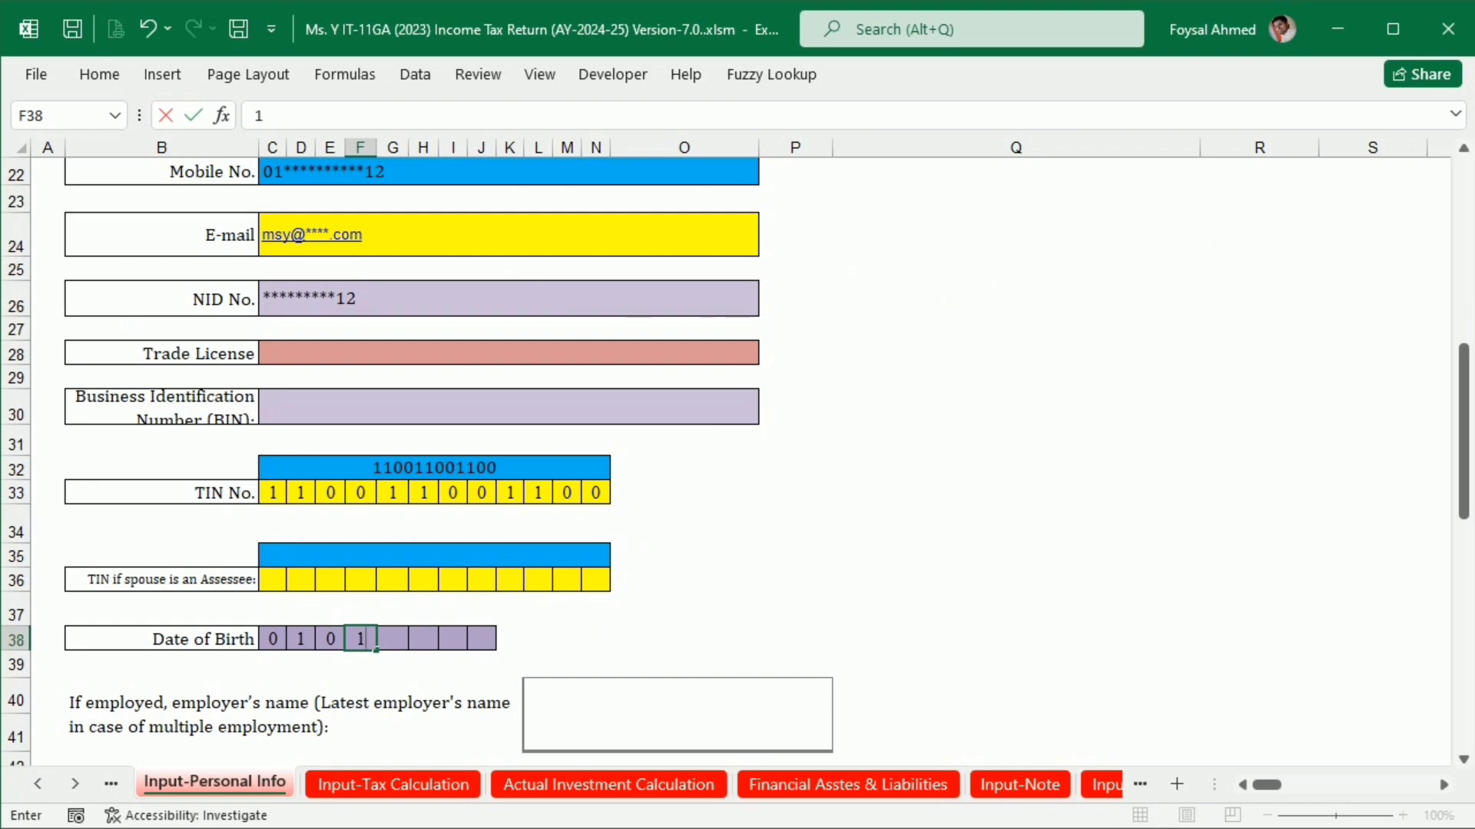
key("Tab")
type("1")
key("Tab")
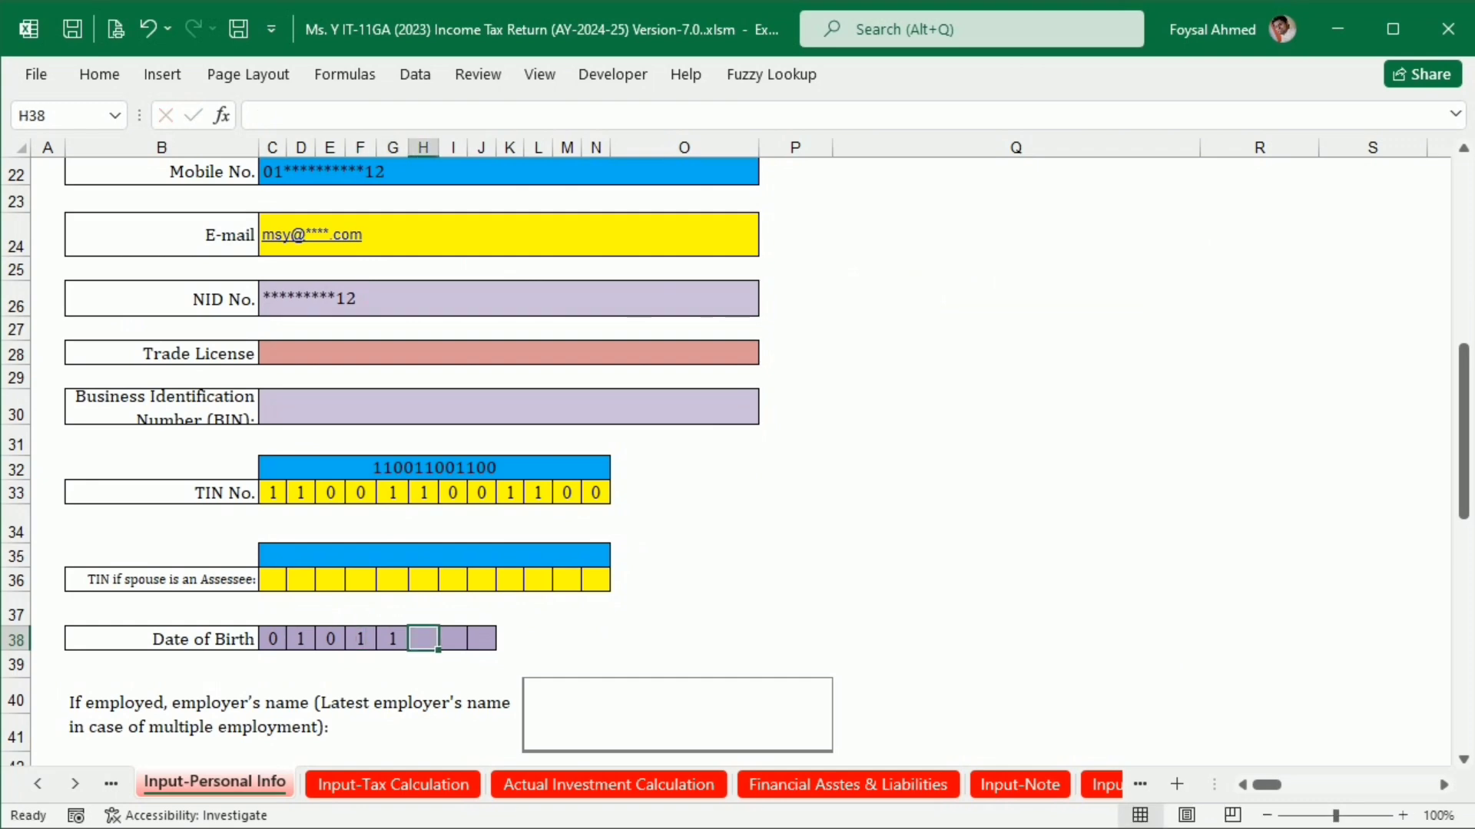
type("9")
key("Tab")
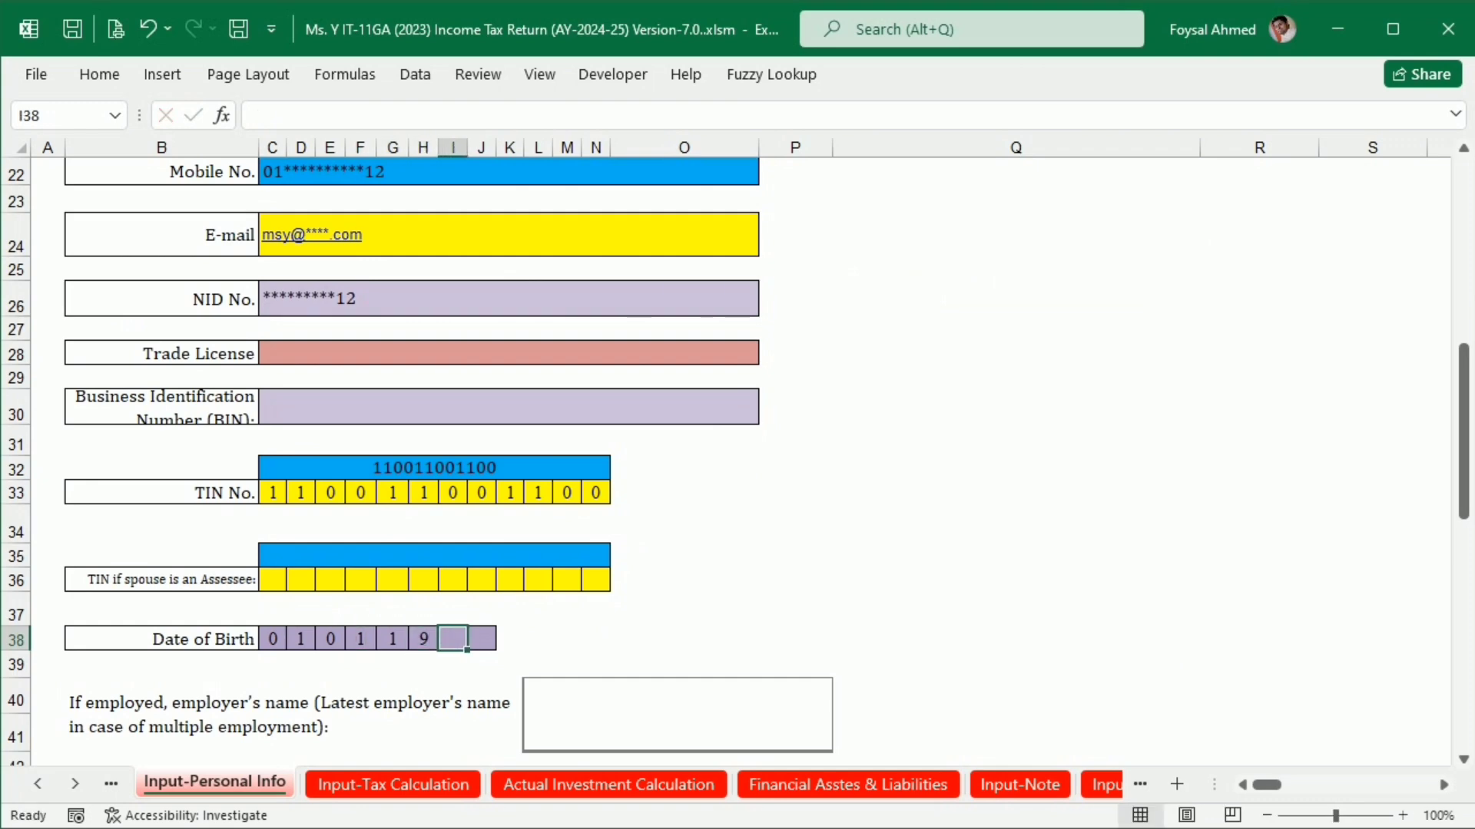
type("8")
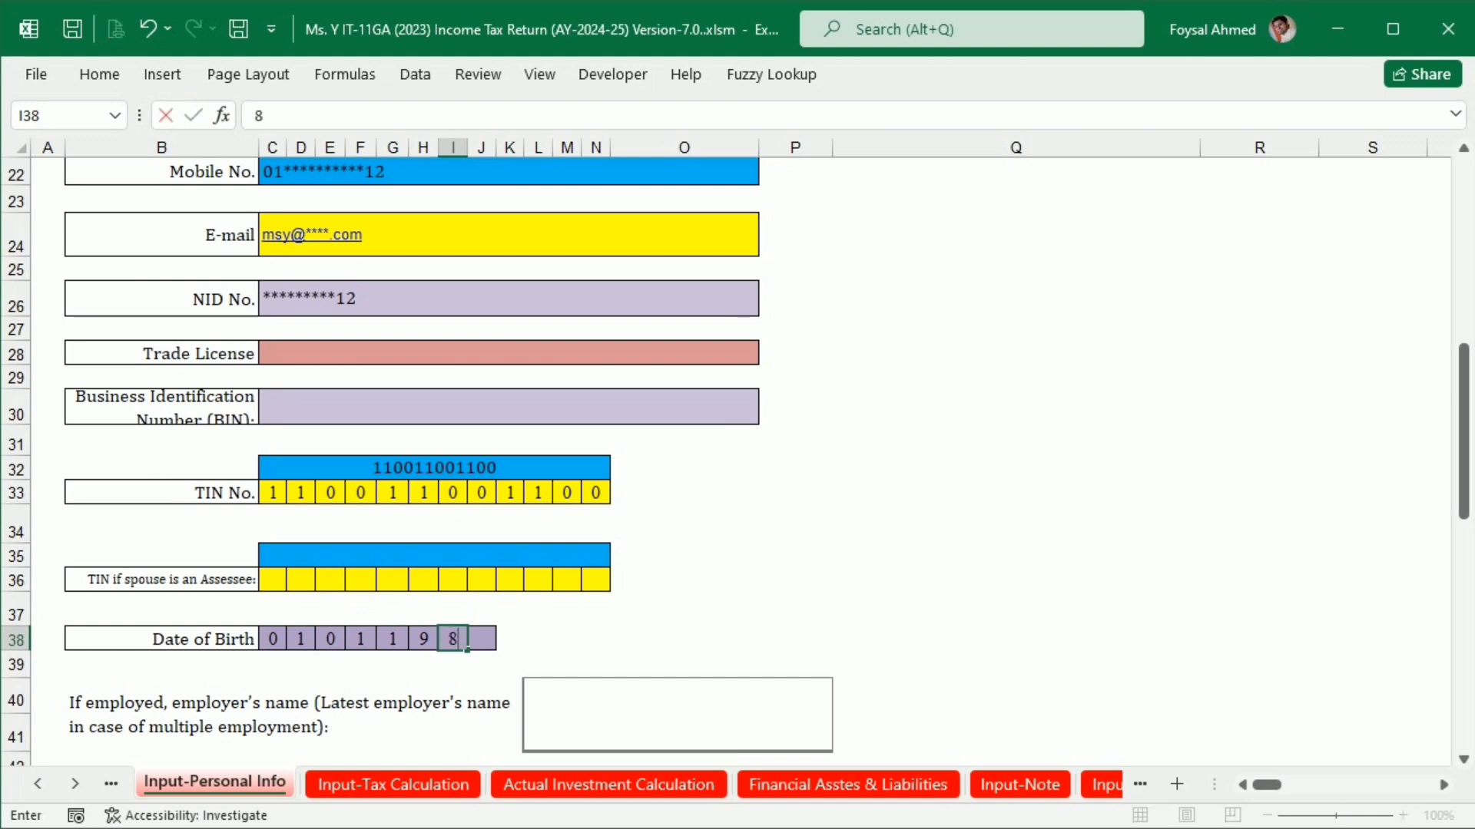
key("Tab")
type("0")
key("Tab")
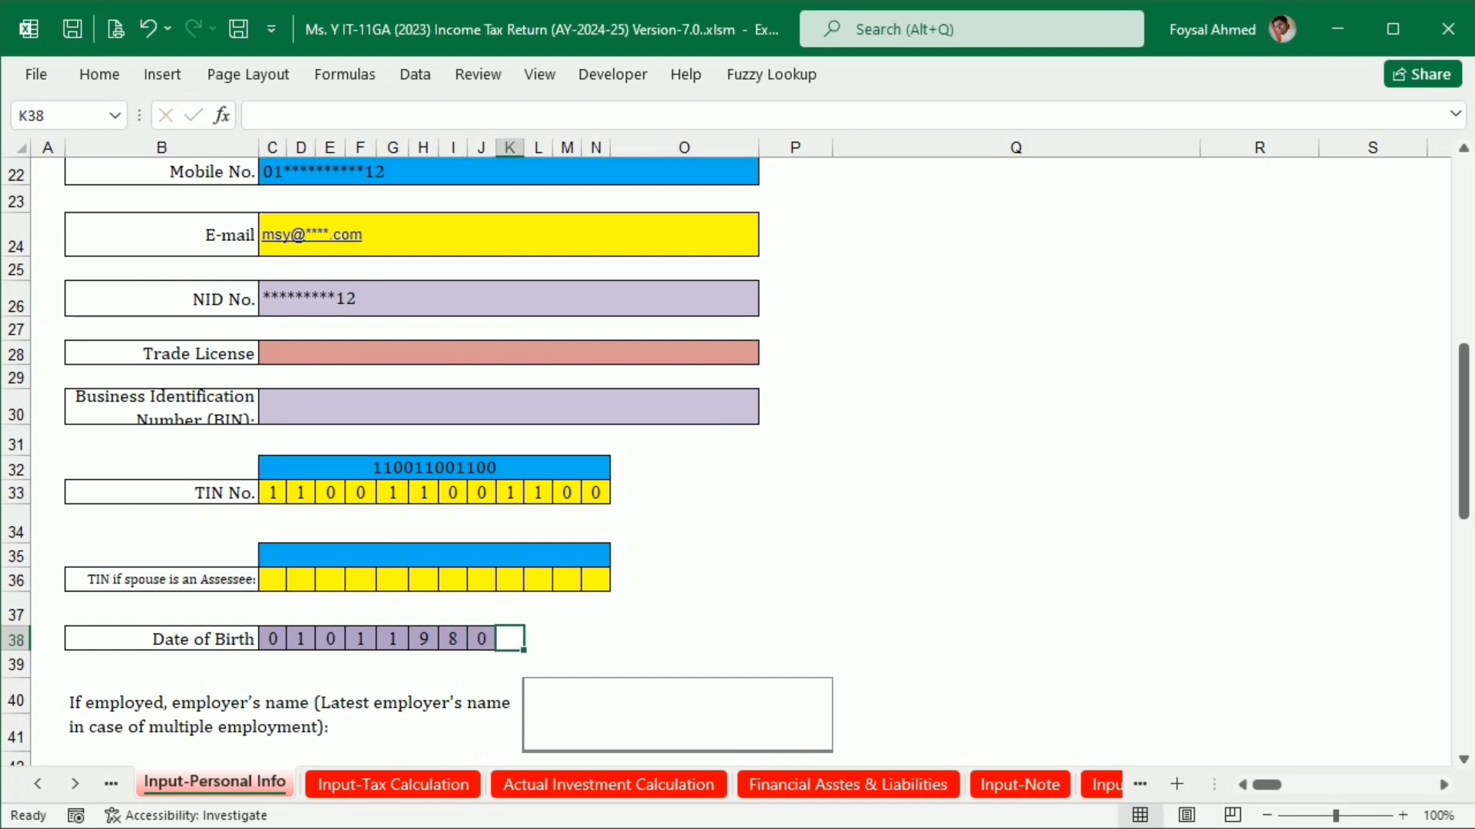
Change the taxpayer category in cell Q2 to Female.
scroll(451, 470, "up", 7)
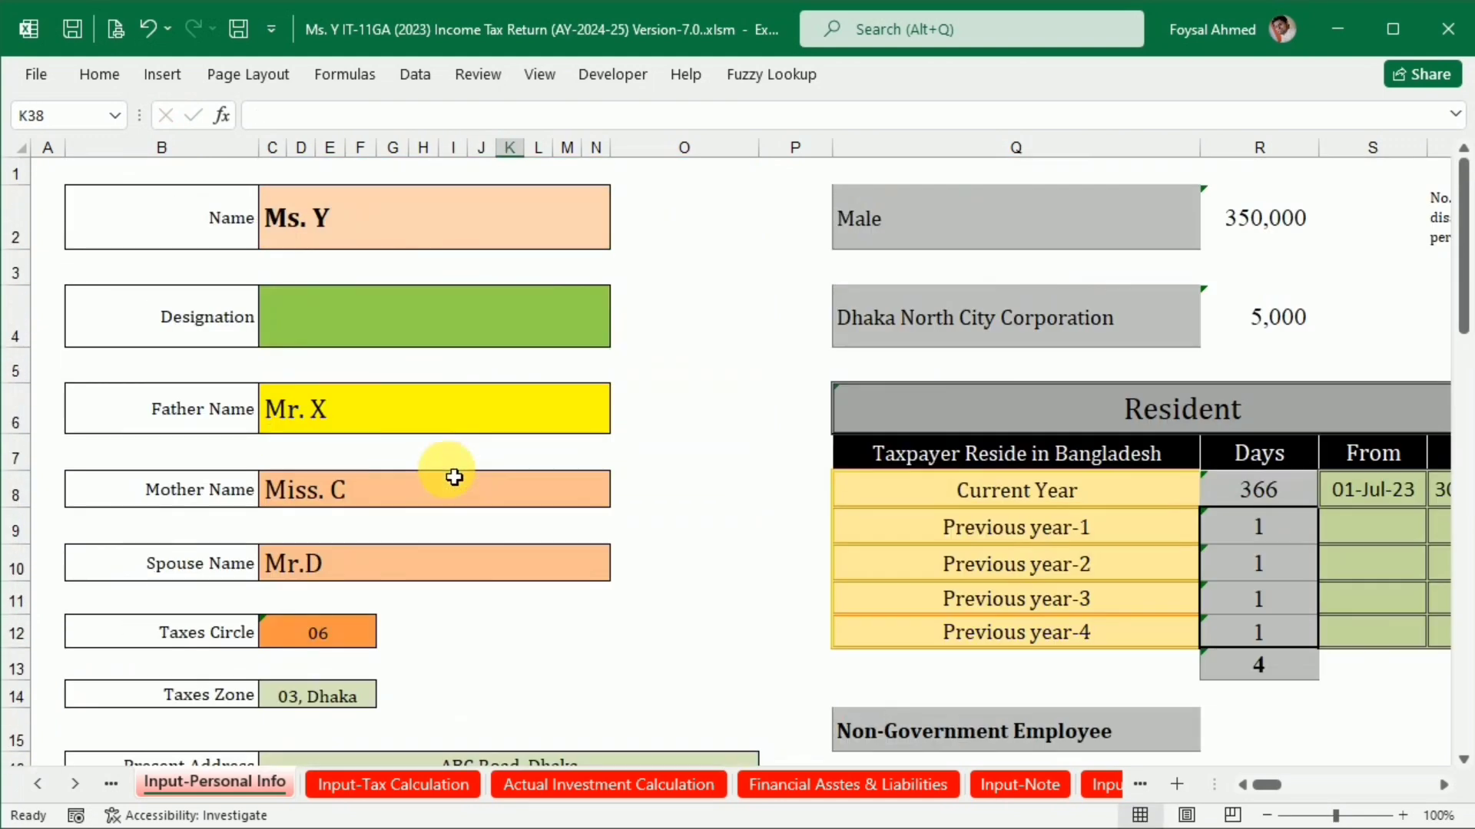
left_click(1168, 241)
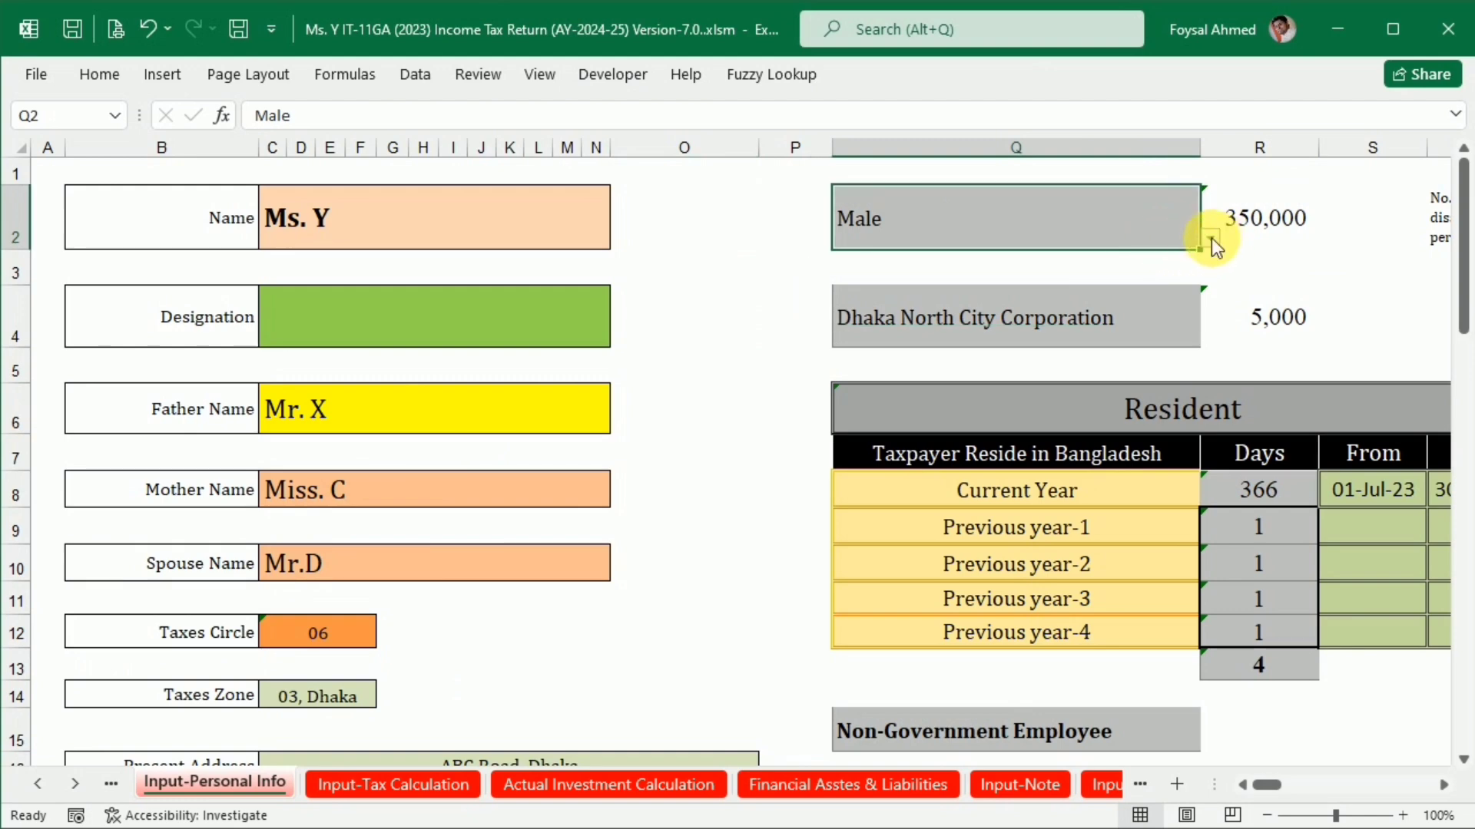
left_click(1211, 238)
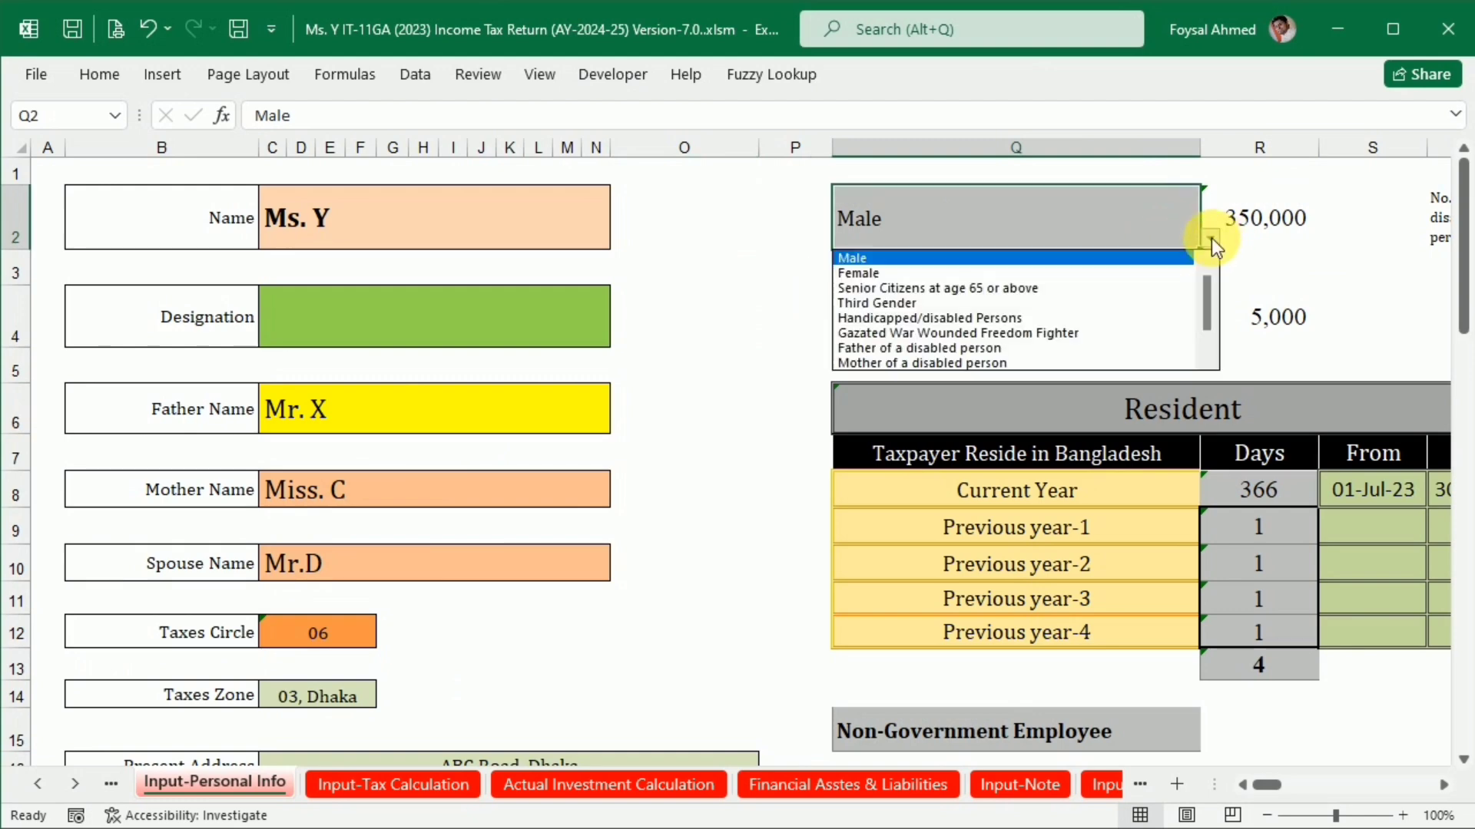
left_click(1177, 275)
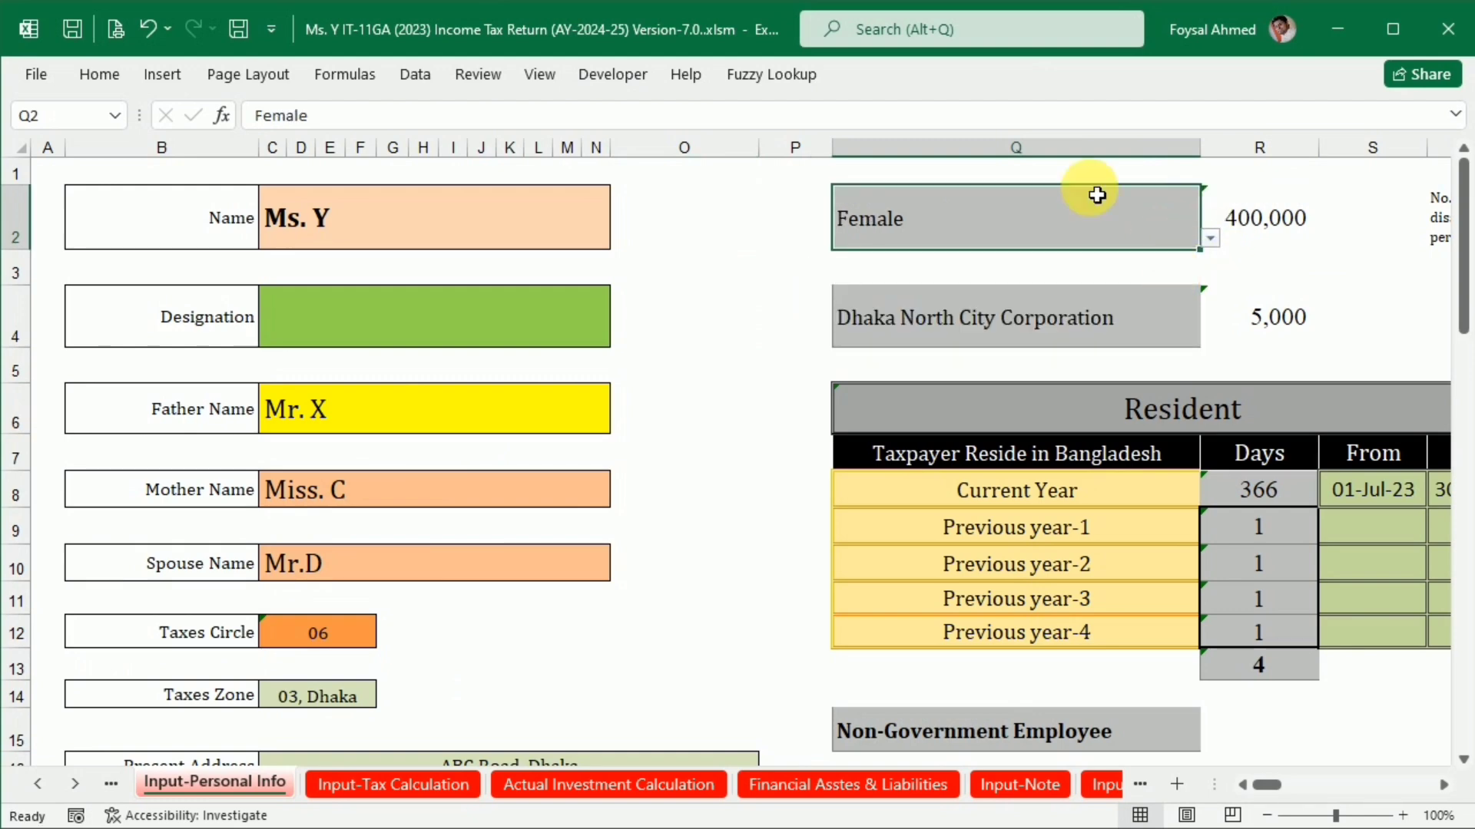
Switch to the e-TIN certificate in Word, look through it once more, and close the document.
mouse_move(1013, 822)
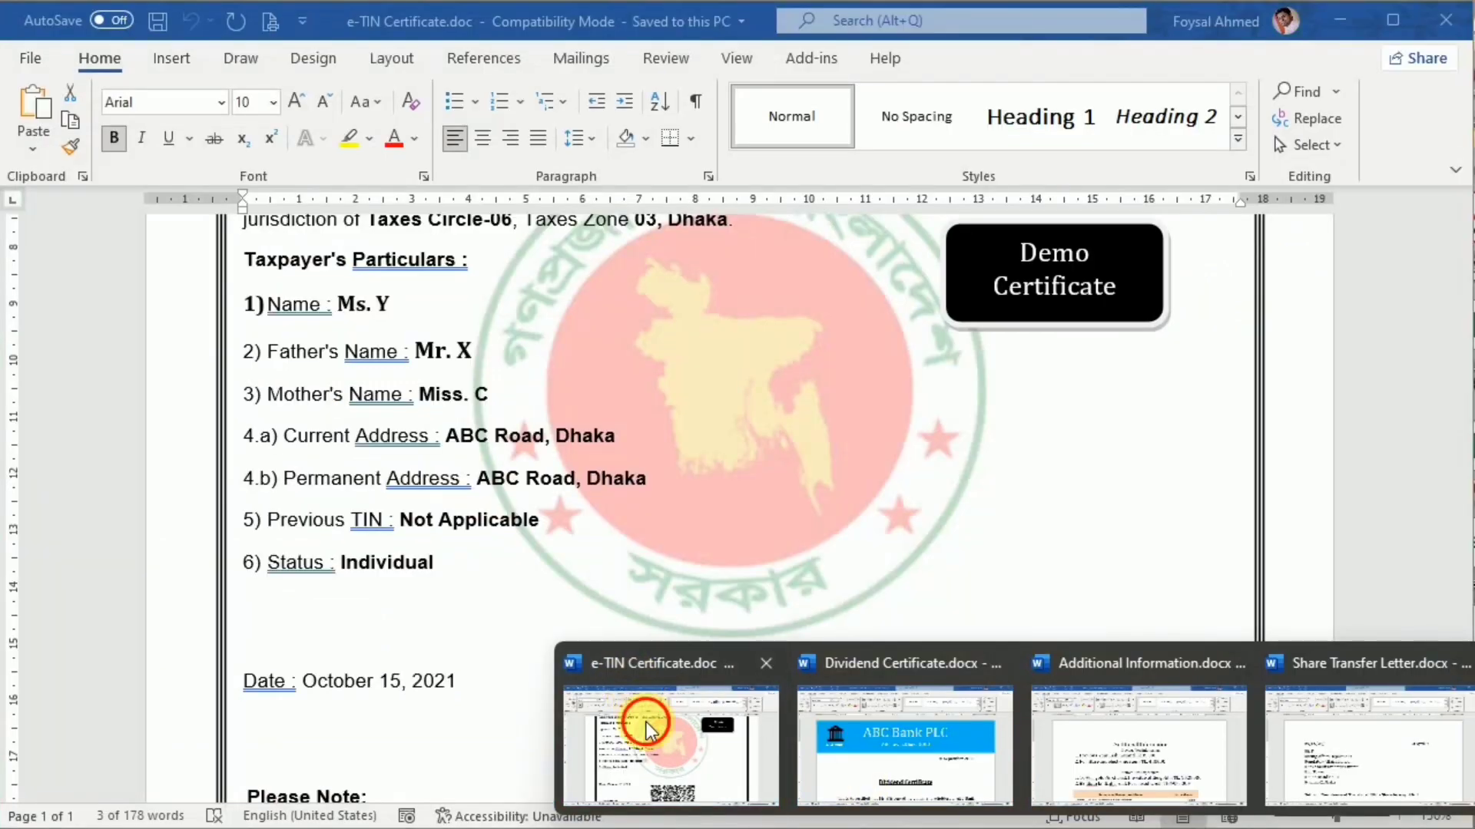
left_click(647, 722)
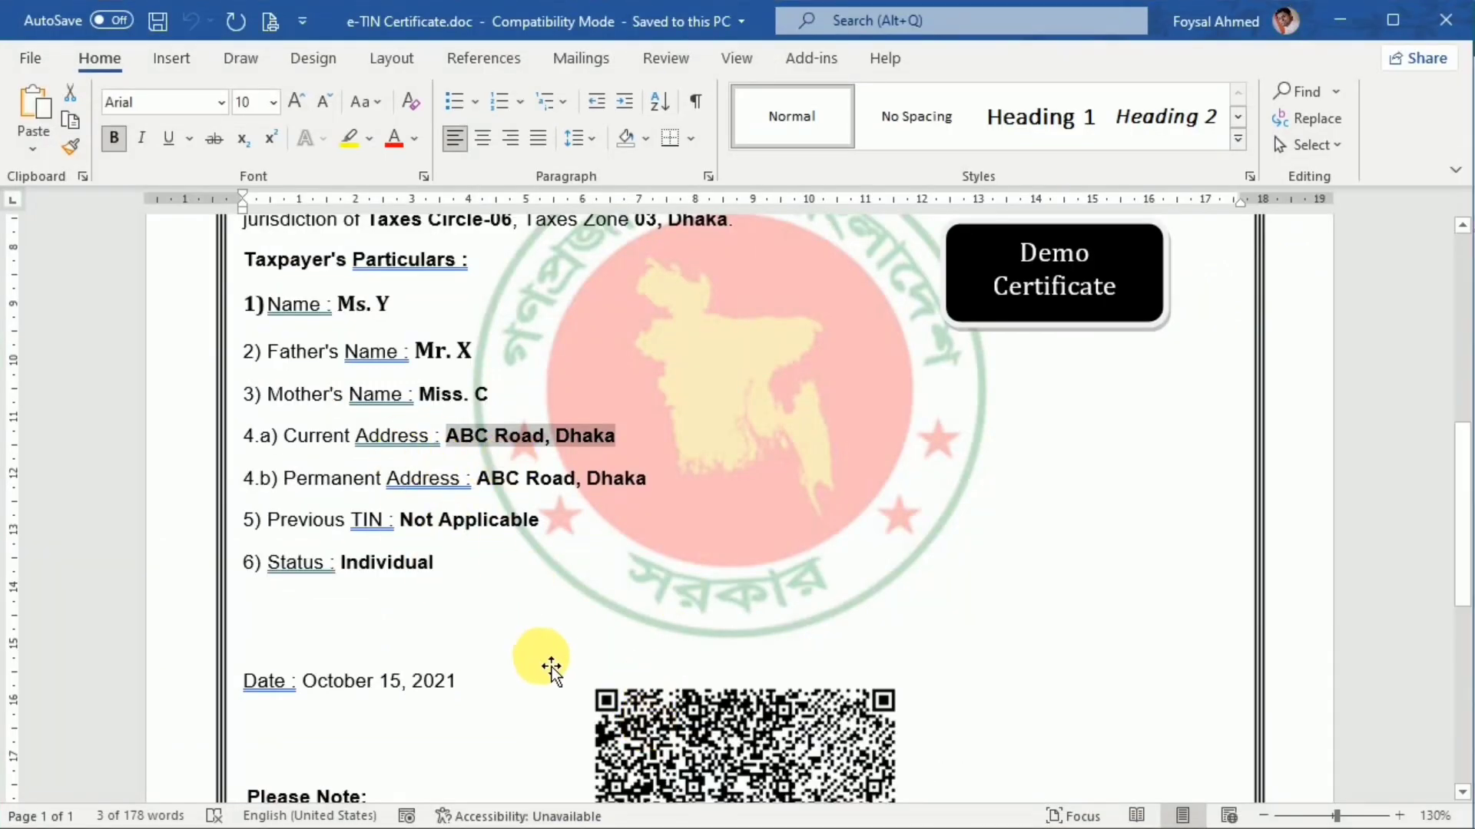
scroll(543, 653, "down", 2)
scroll(559, 632, "up", 9)
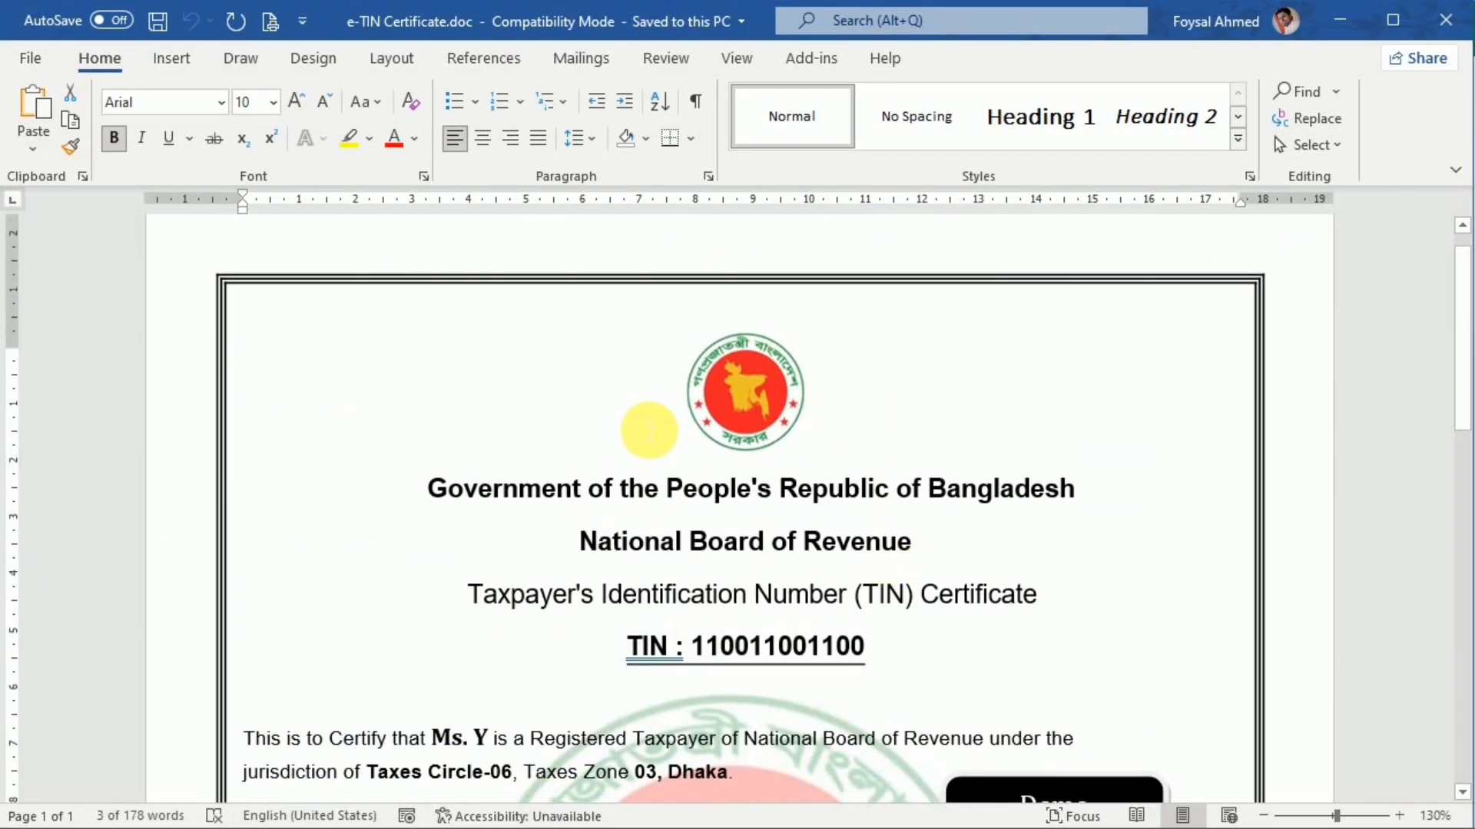
left_click(1447, 22)
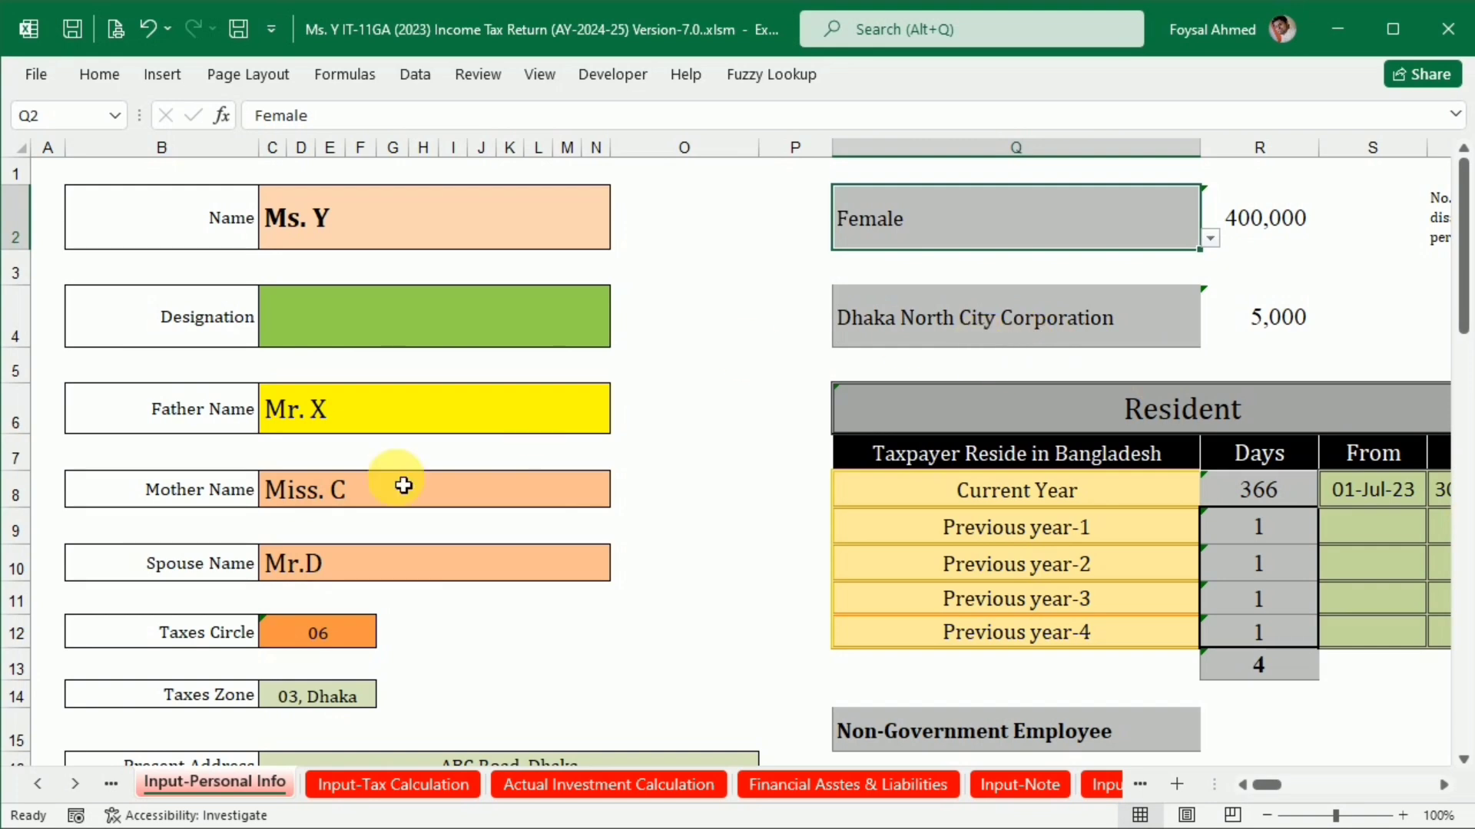
Switch to the X Brokerage Limited workbook and examine the portfolio's company, quantity, average rate and cost amount columns.
mouse_move(1004, 827)
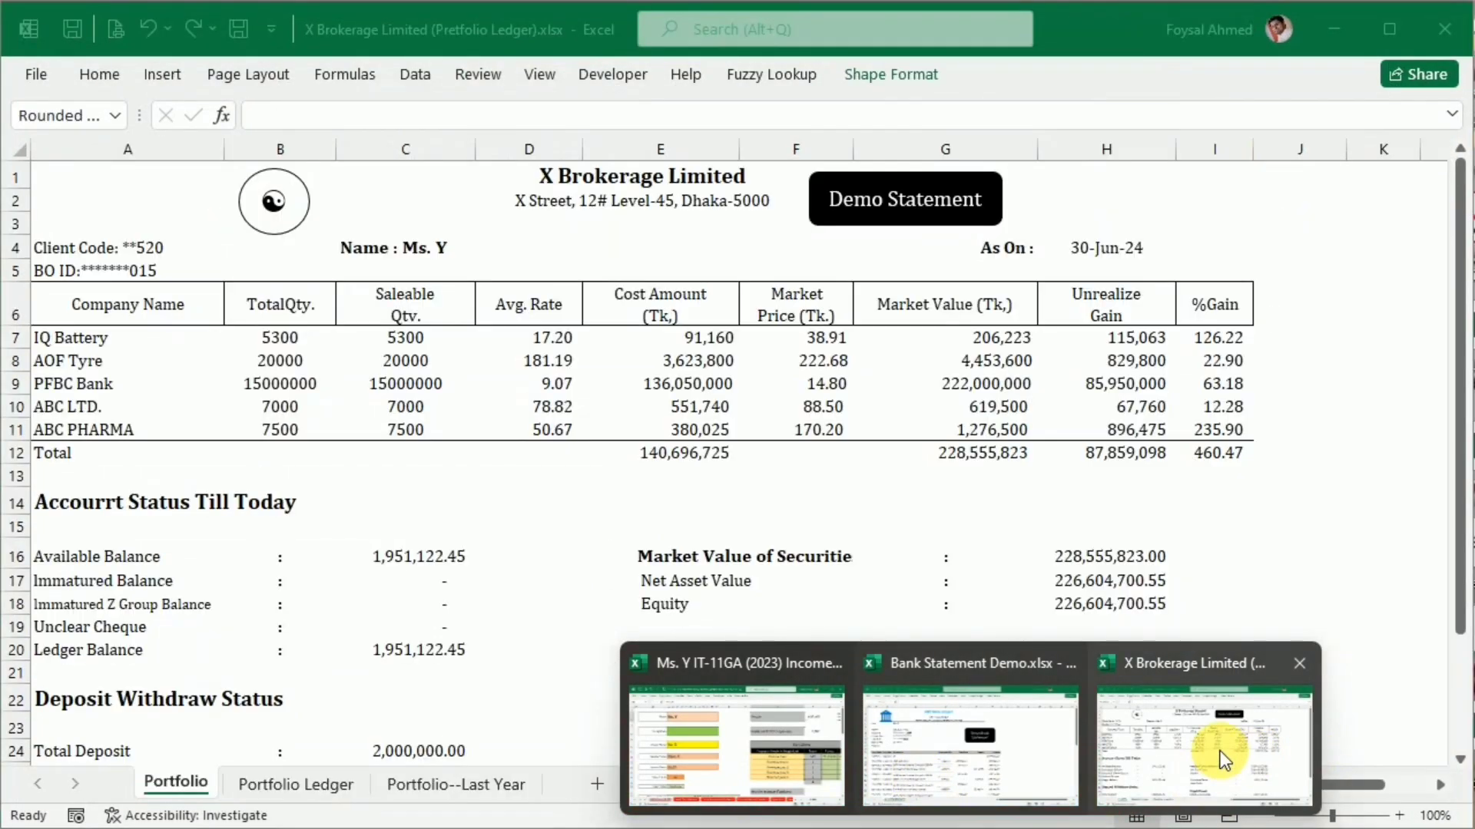
left_click(1223, 760)
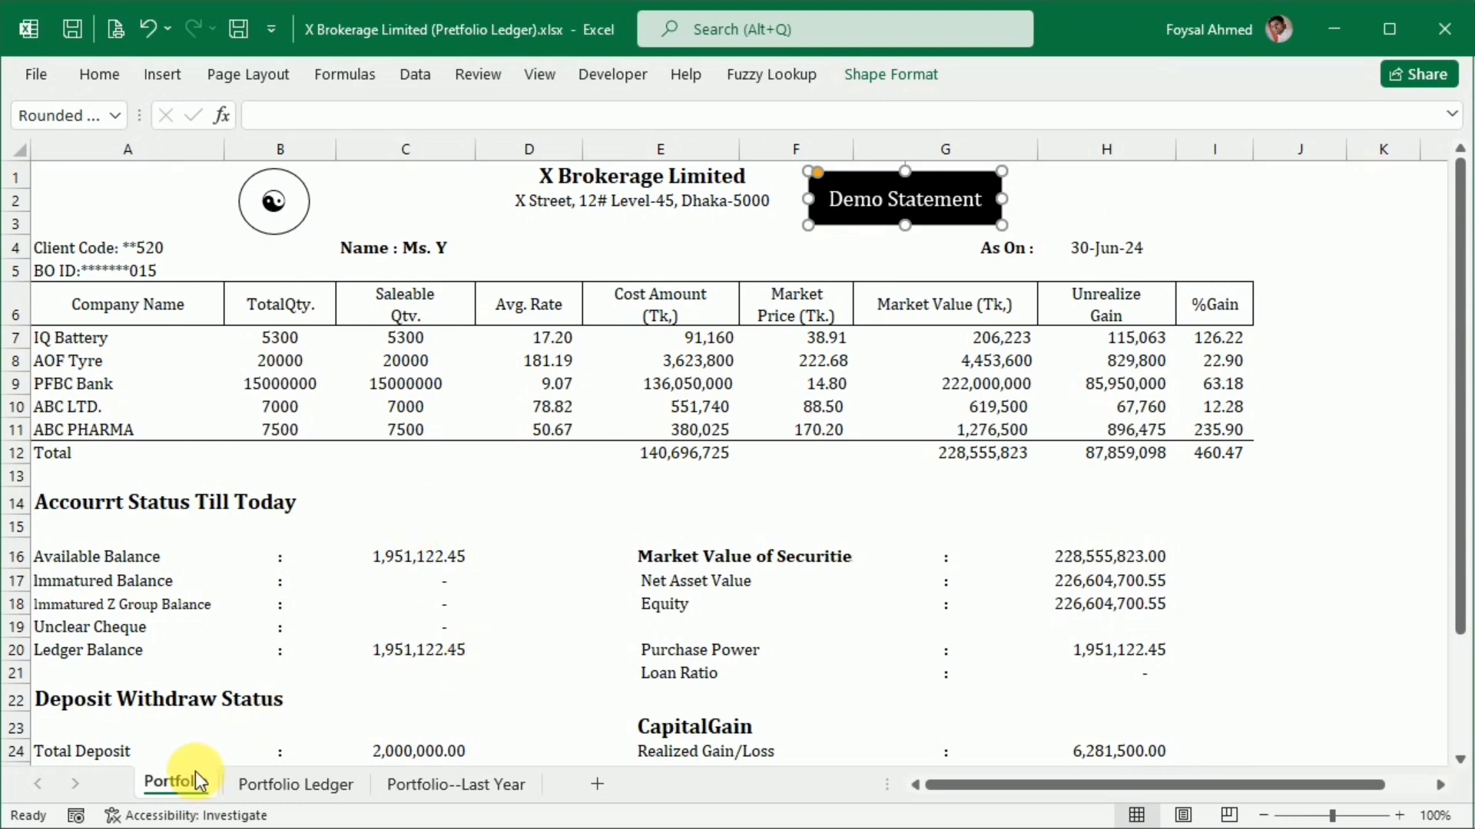
left_click(502, 558)
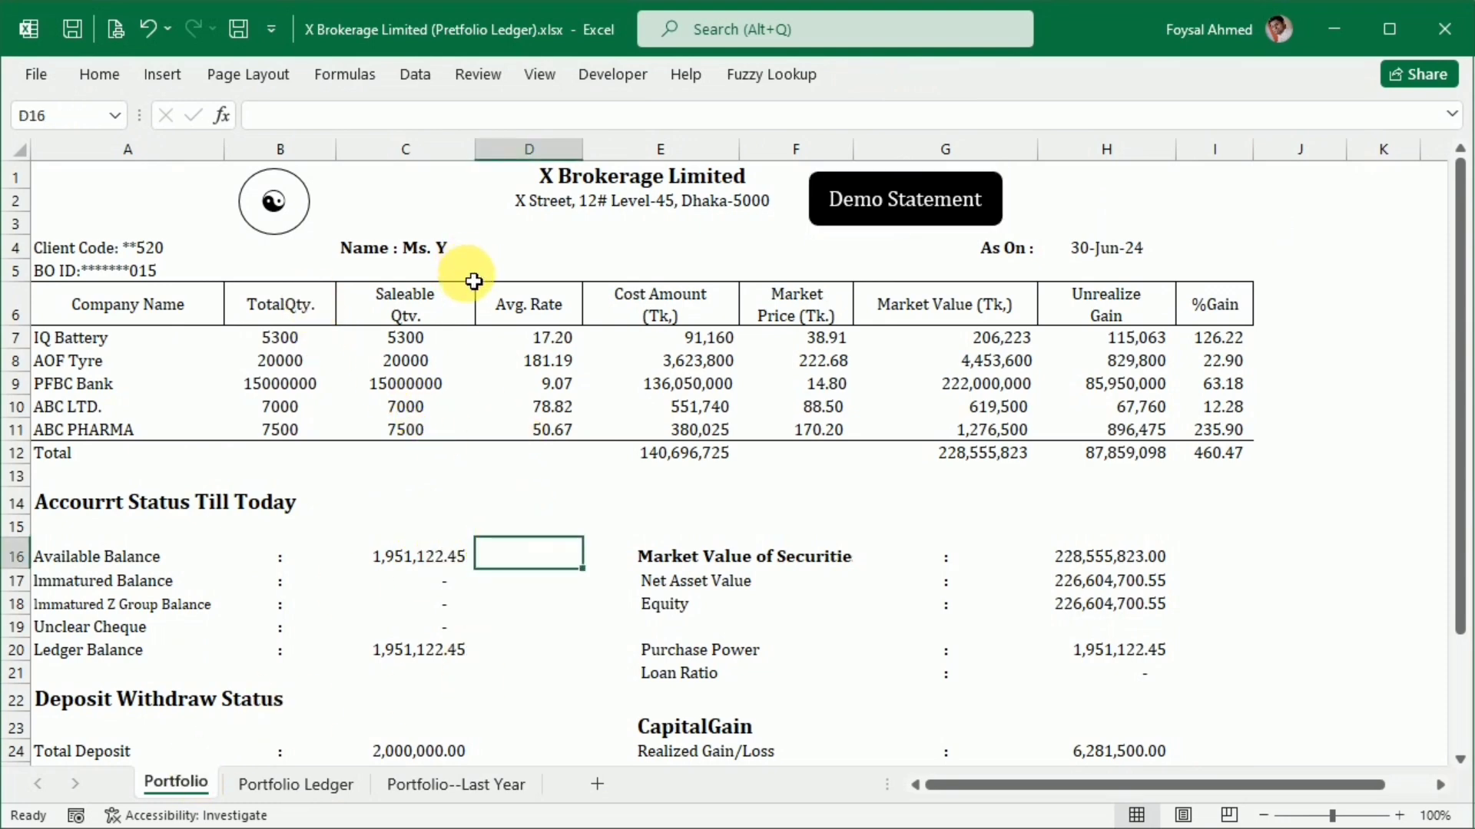
left_click(119, 317)
left_click(284, 307)
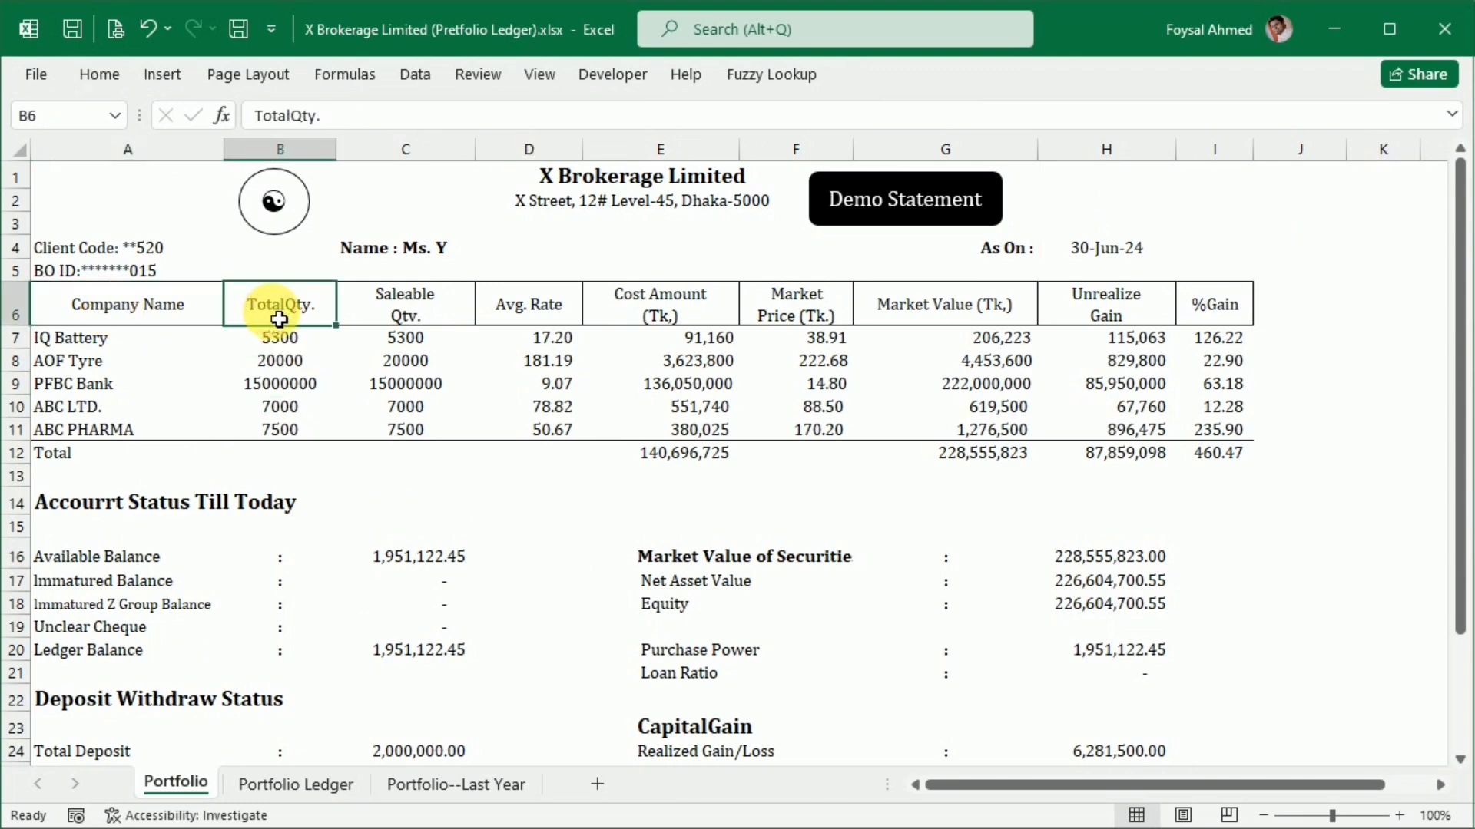
left_click(460, 310)
left_click(507, 304)
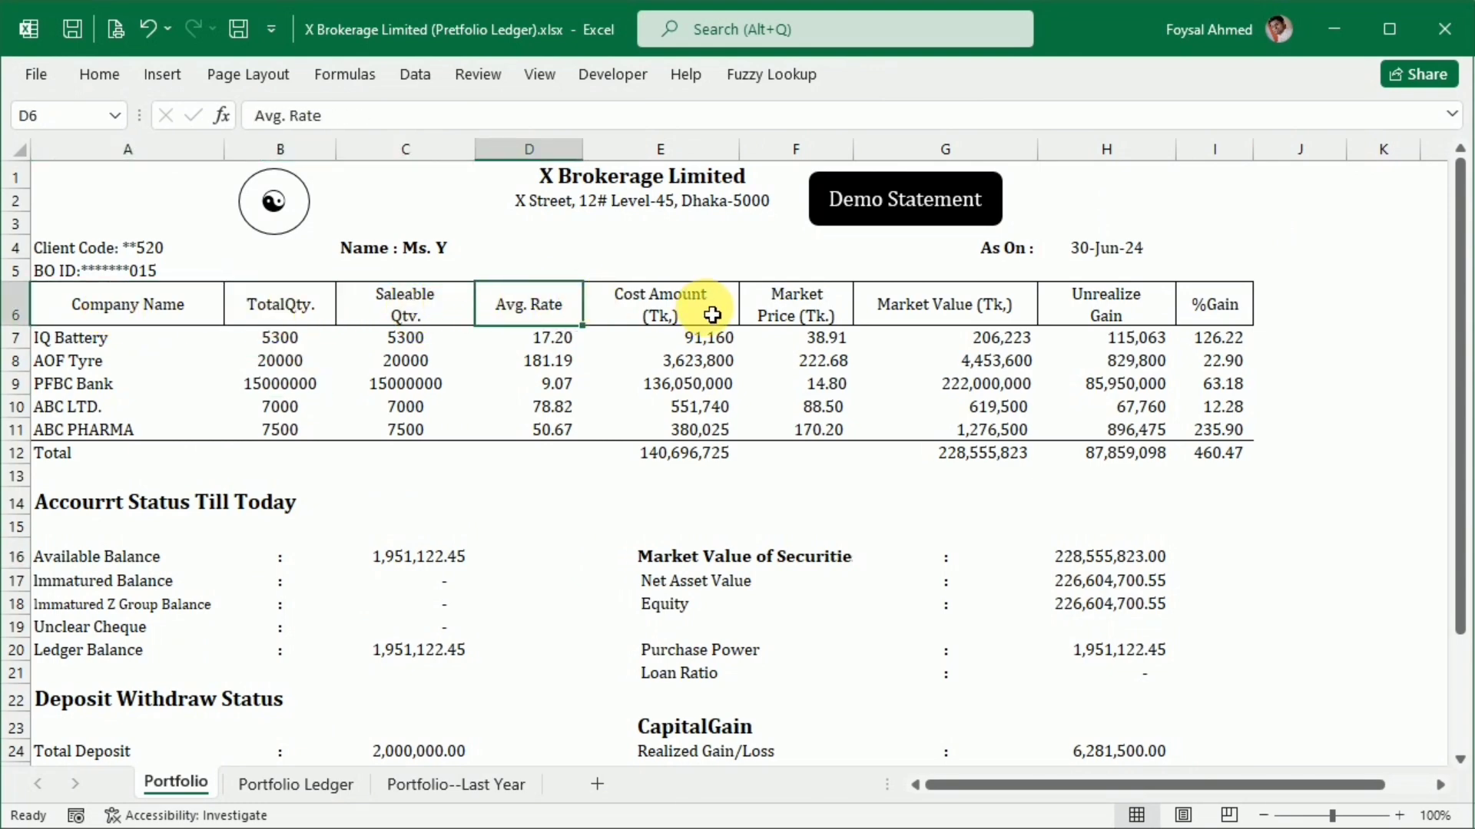
left_click(713, 315)
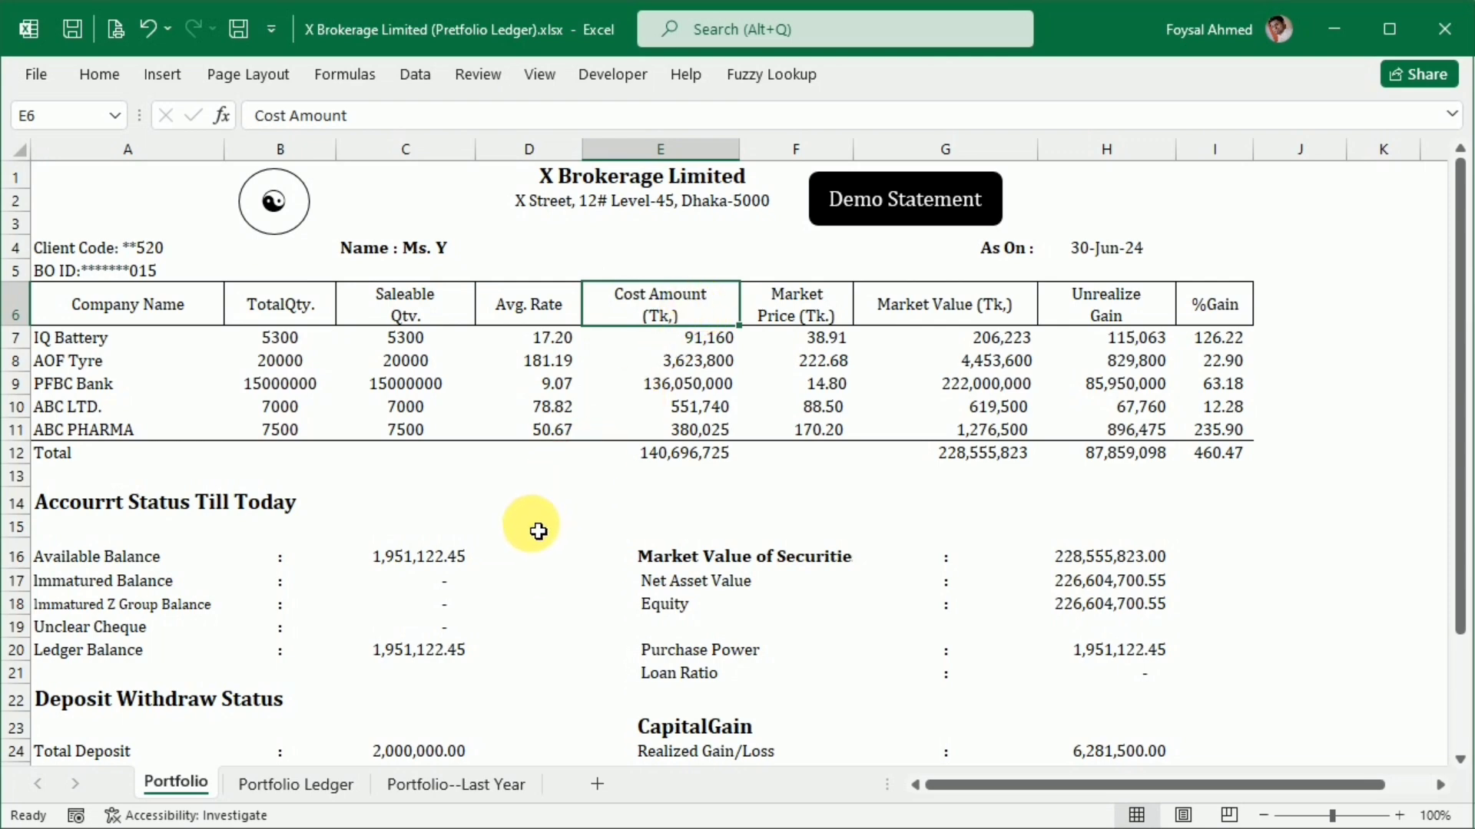
Return to the income tax return workbook and open the Input-Portfolio sheet.
key("alt+Tab")
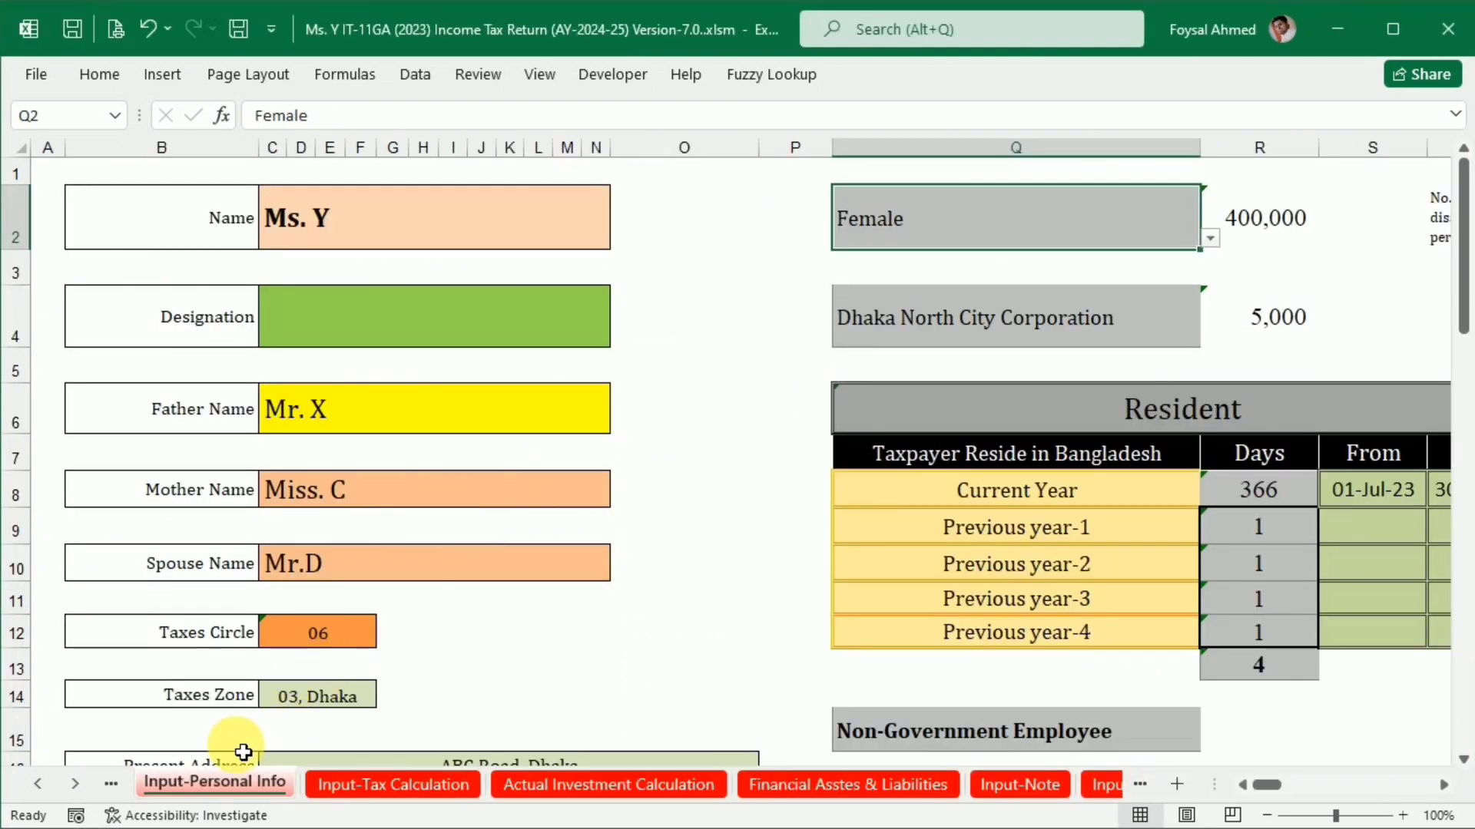
left_click(75, 784)
left_click(74, 784)
left_click(75, 784)
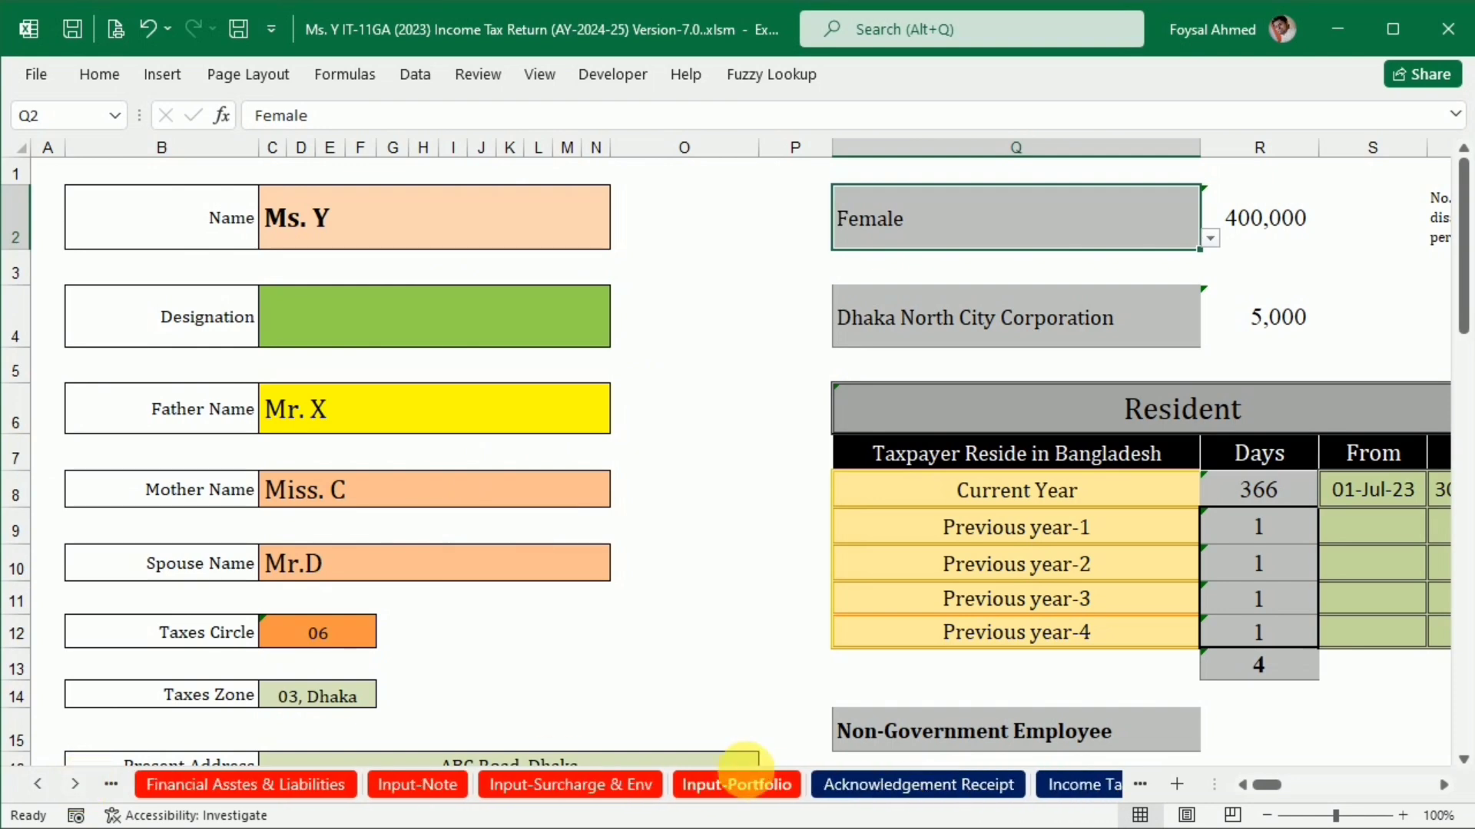
left_click(734, 789)
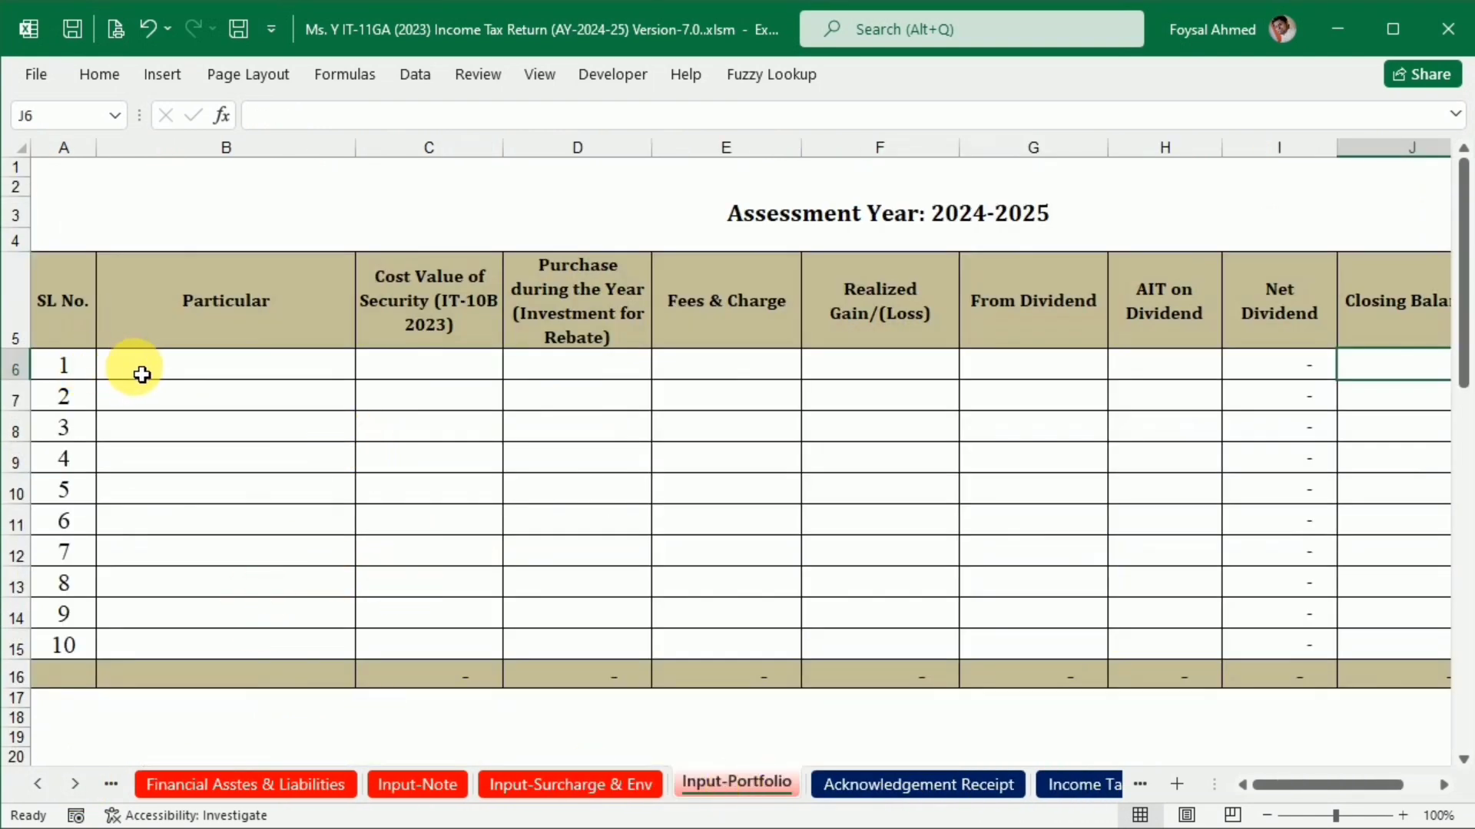
Copy the BO ID text from the brokerage statement into the Particular cell of SL No. 1 on the Input-Portfolio sheet.
key("alt+Tab")
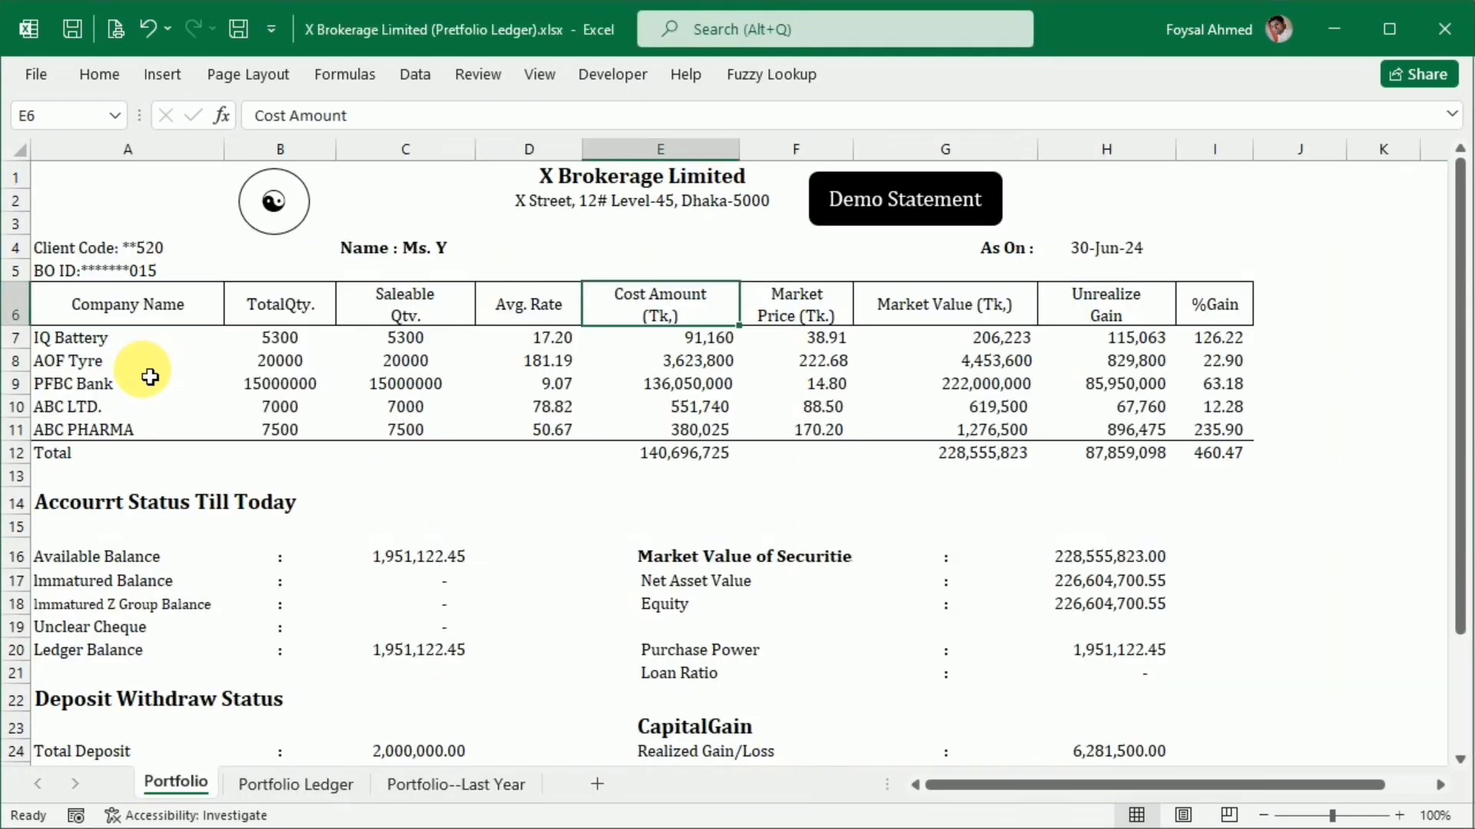
left_click(73, 273)
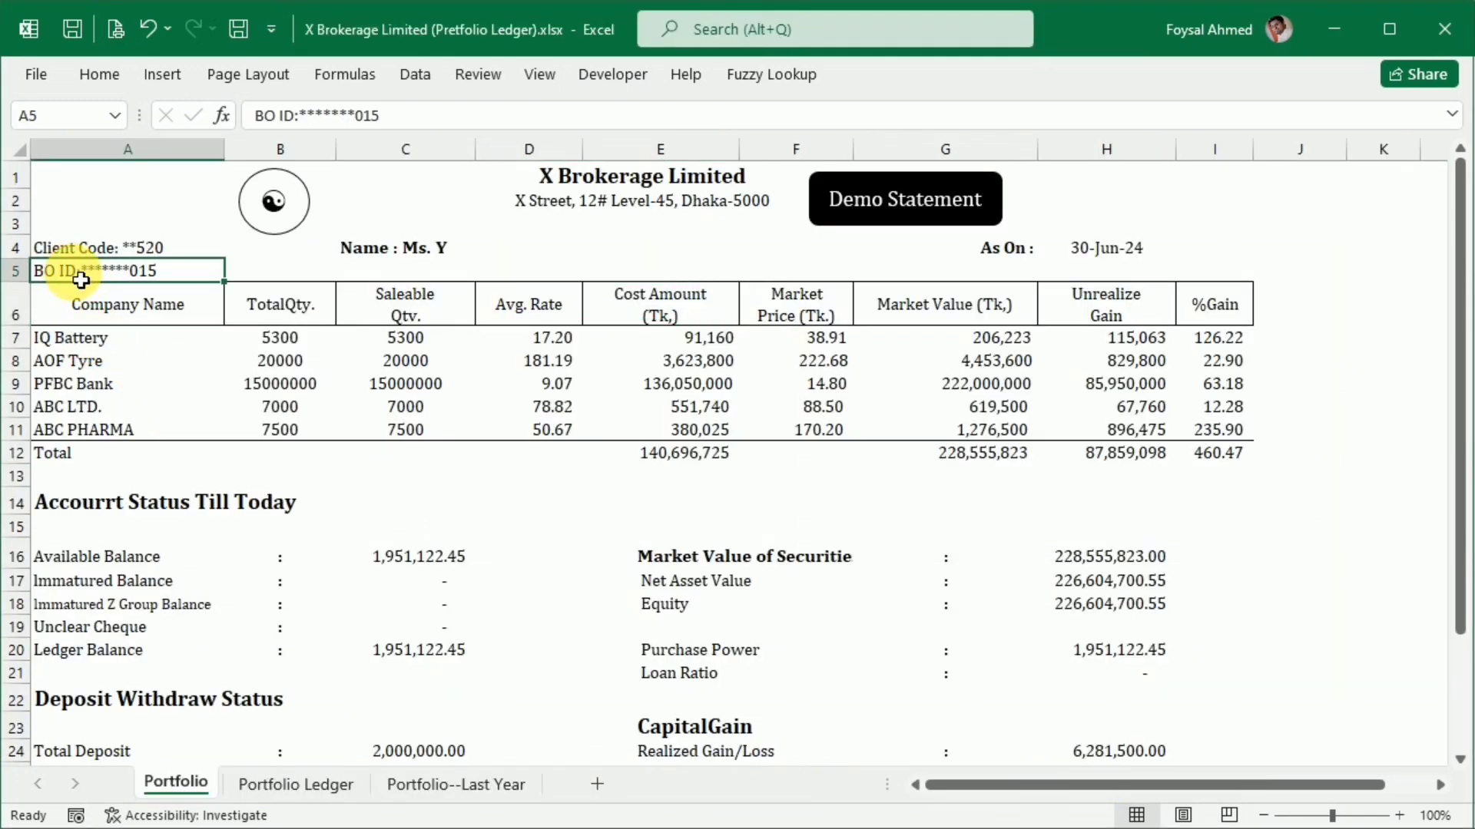
left_click_drag(384, 115, 113, 115)
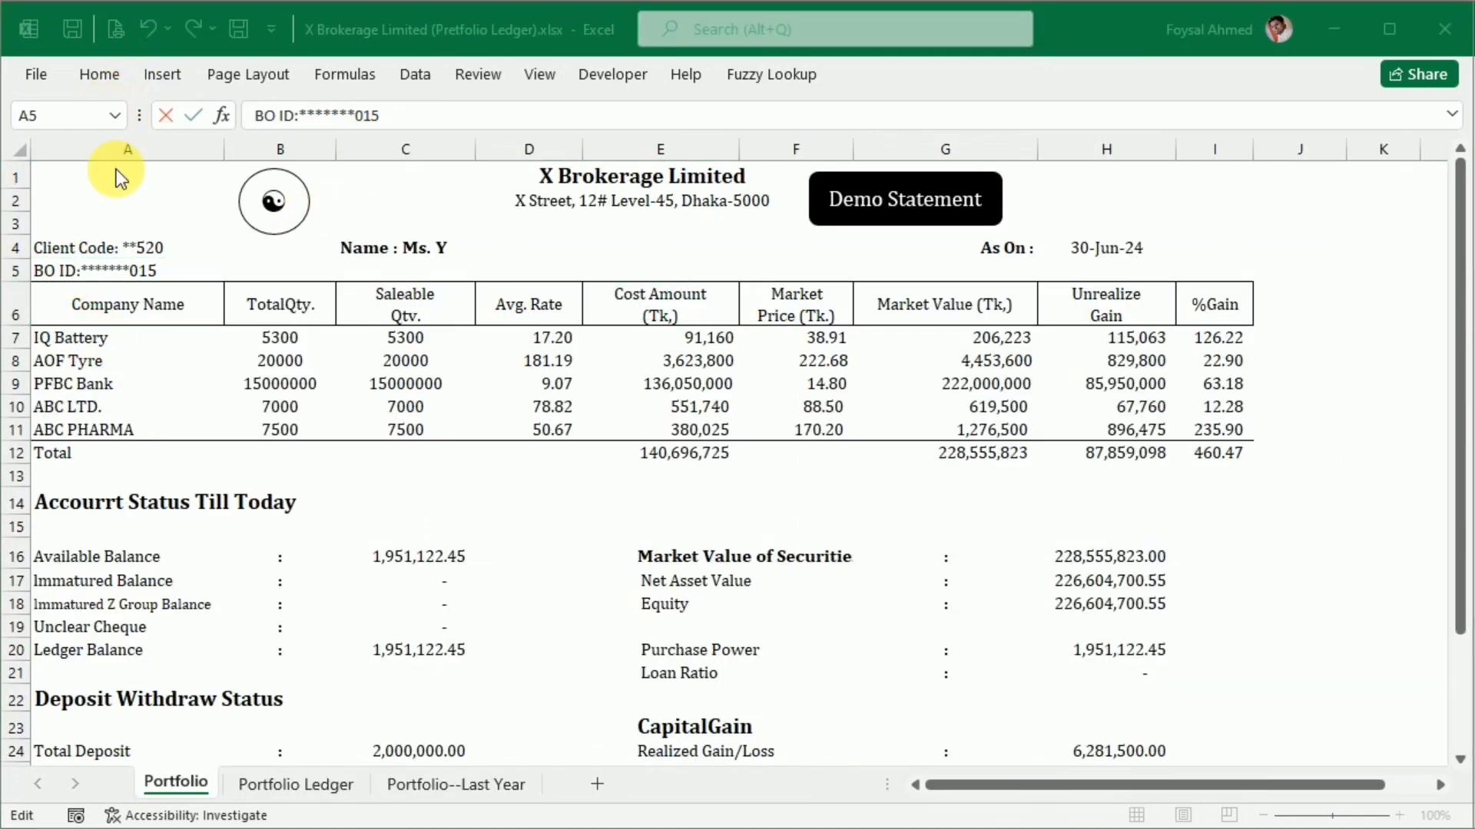
key("alt+Tab")
left_click(147, 376)
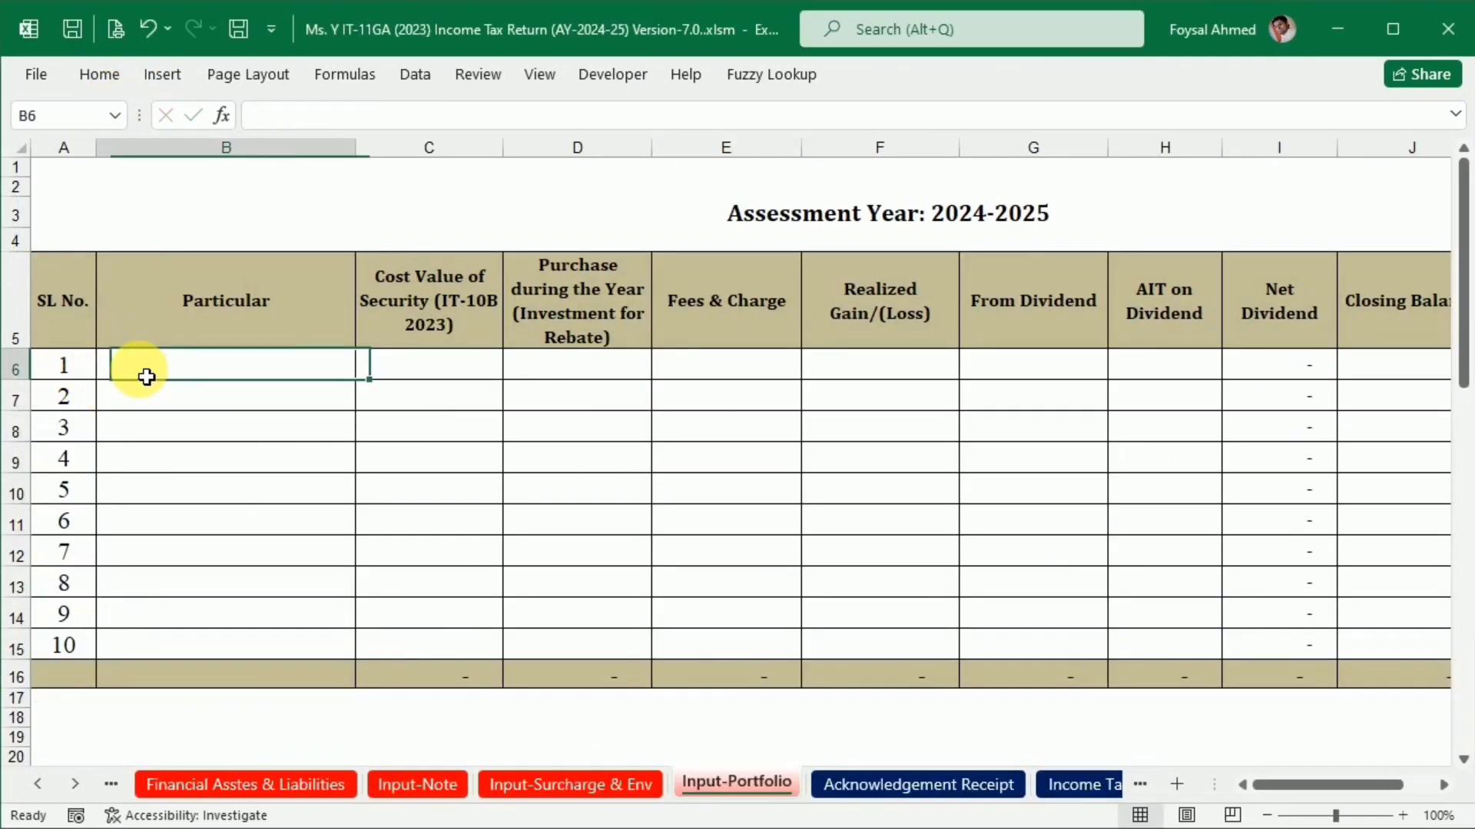
left_click(205, 510)
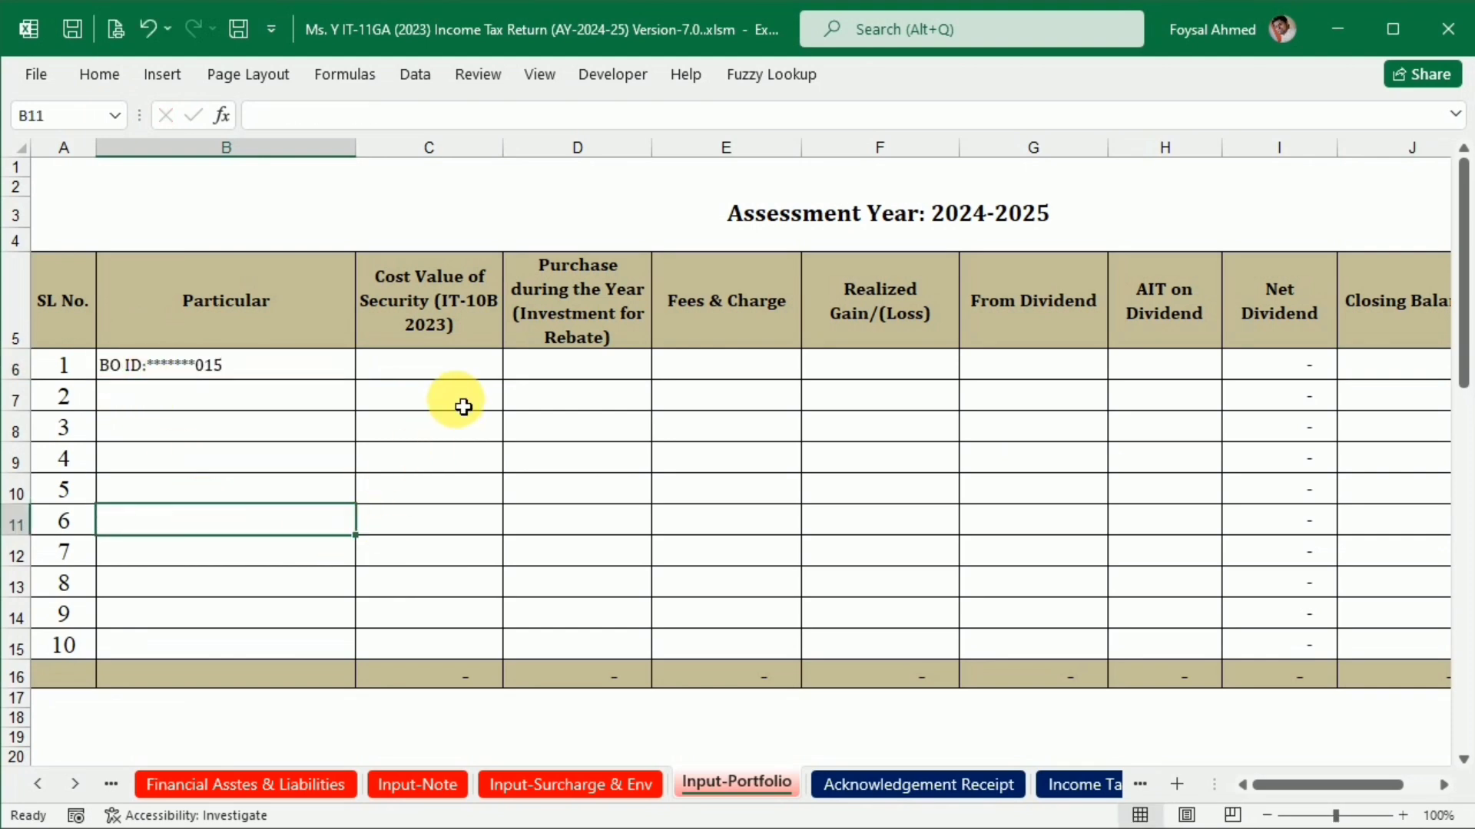
Fill the Cost Value of Security for SL No. 1 with the brokerage portfolio's total cost amount, 140,696,725, stored as a plain value.
key("alt+Tab")
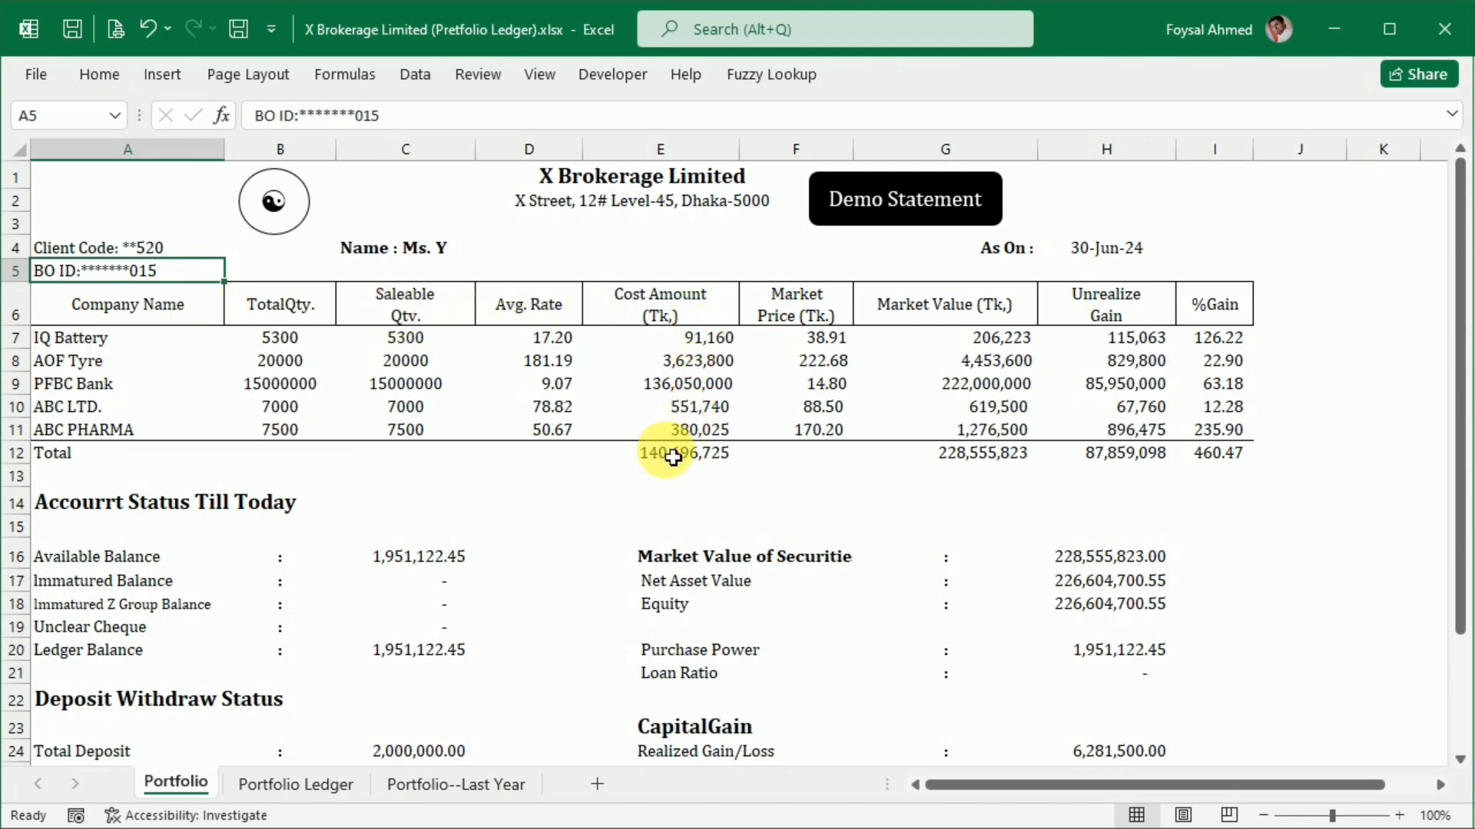
key("alt+Tab")
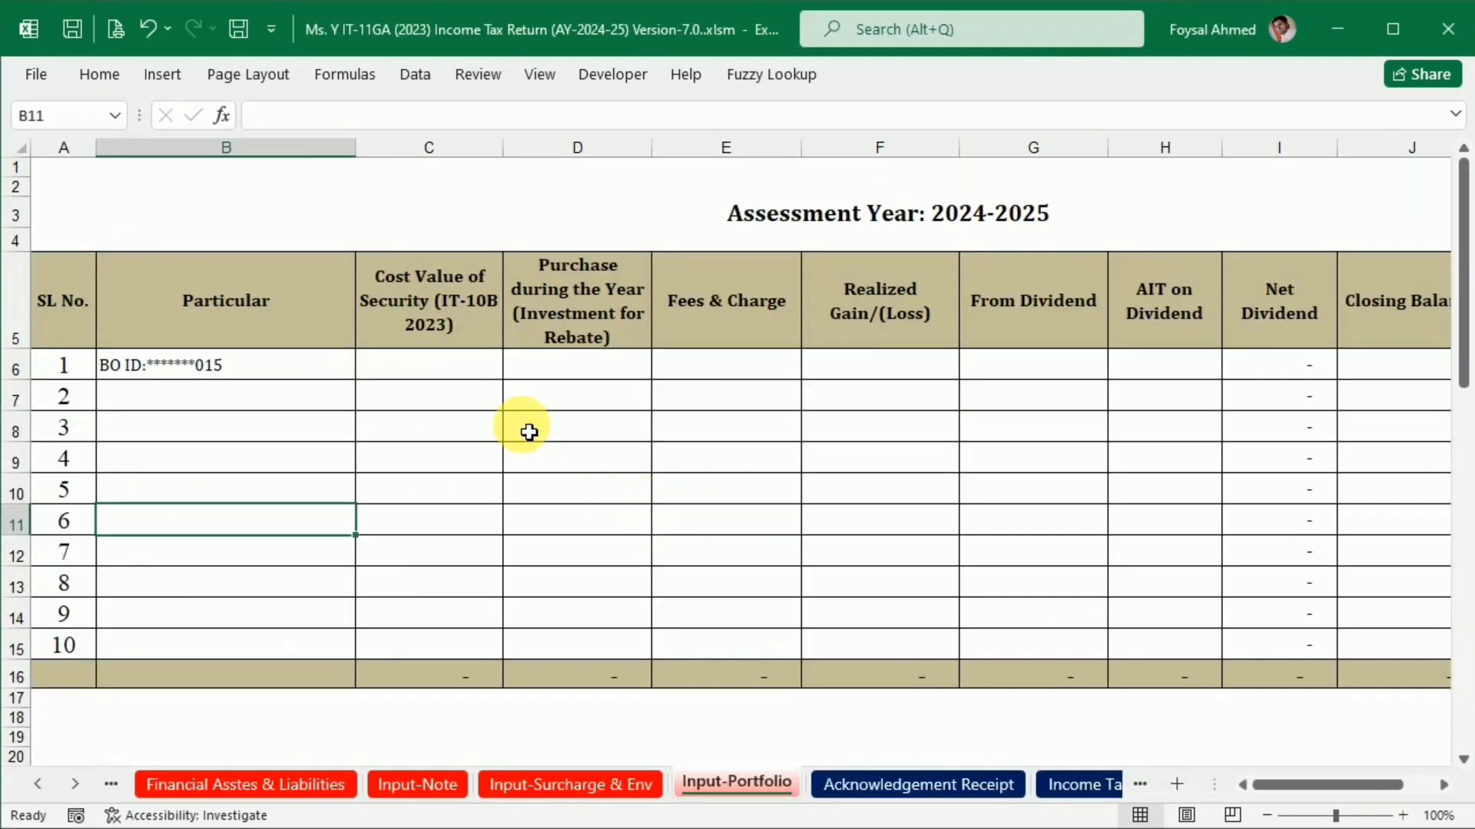
left_click(454, 375)
type("=")
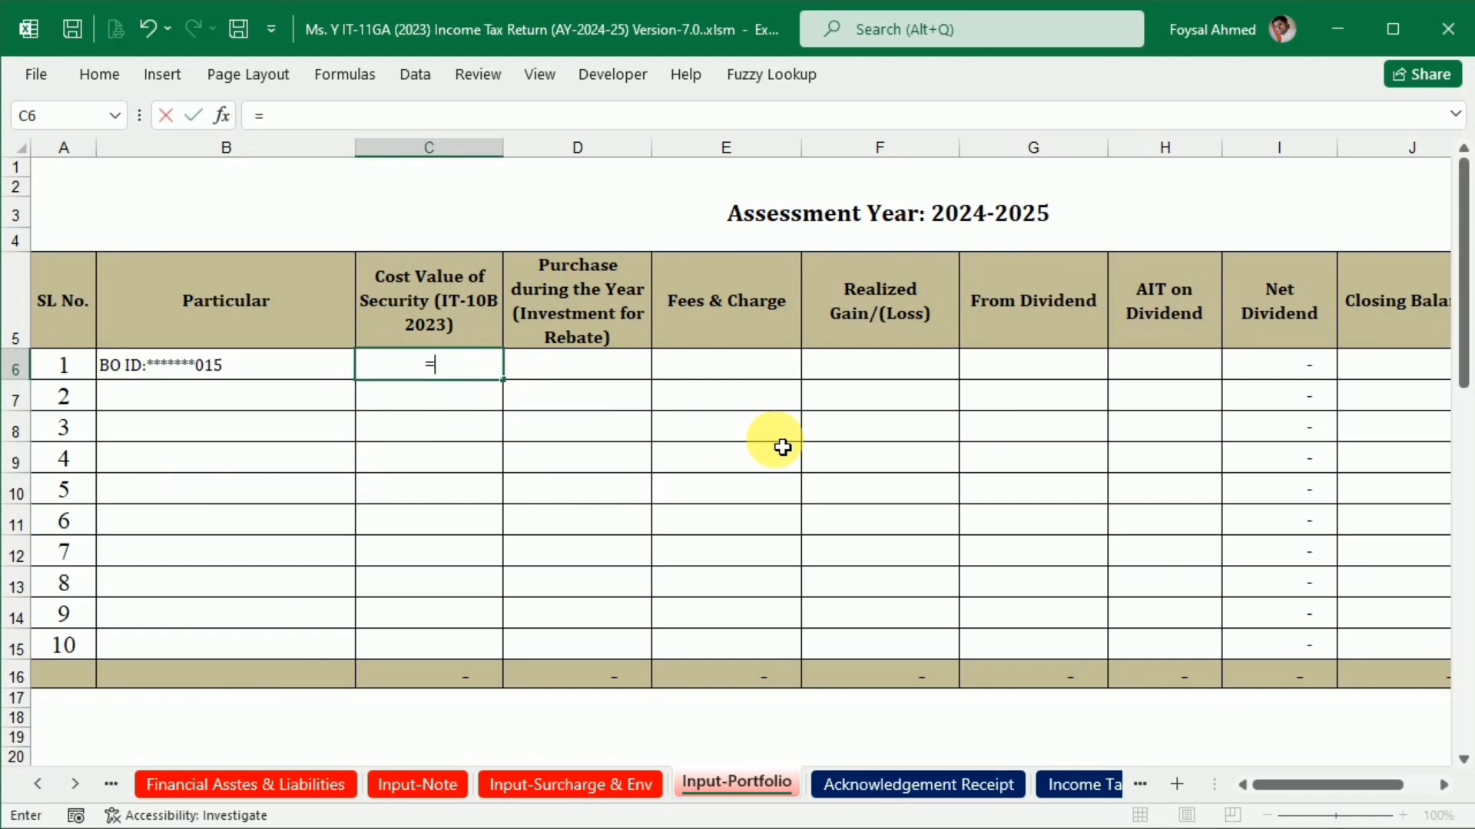
key("alt+Tab")
left_click(707, 454)
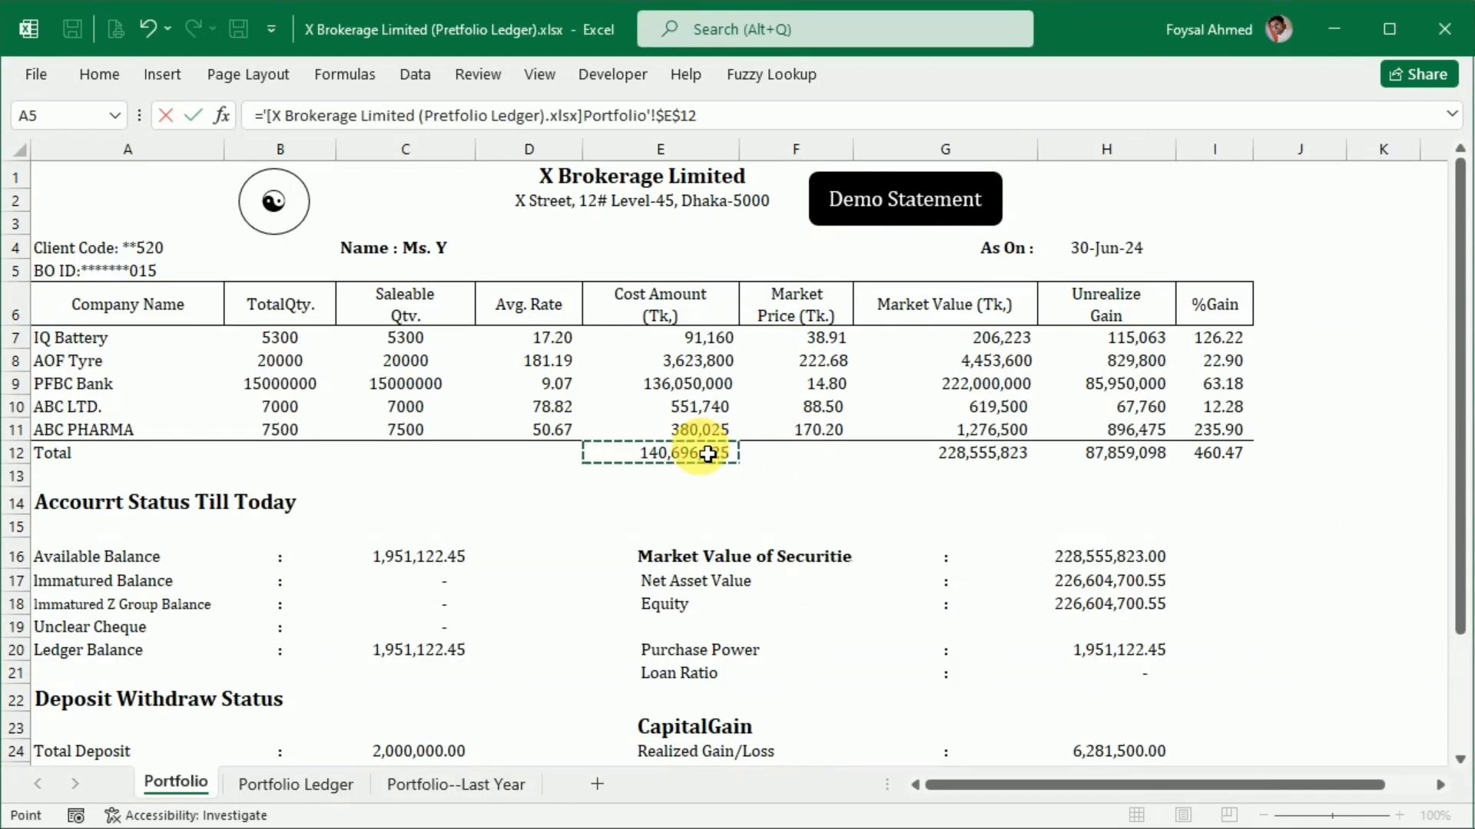
key("Return")
key("Up")
key("ctrl+c")
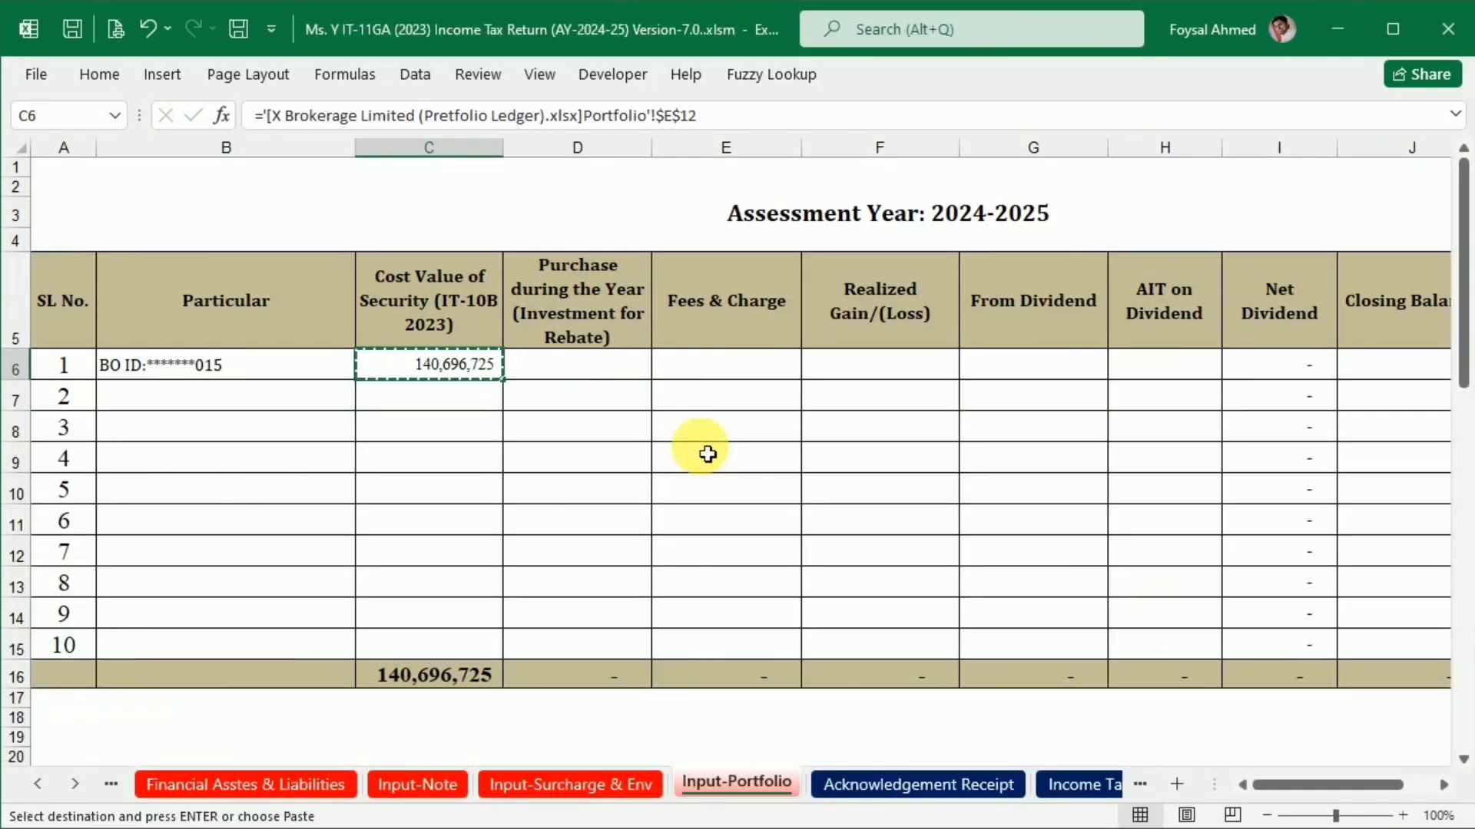
key("ctrl+shift+v")
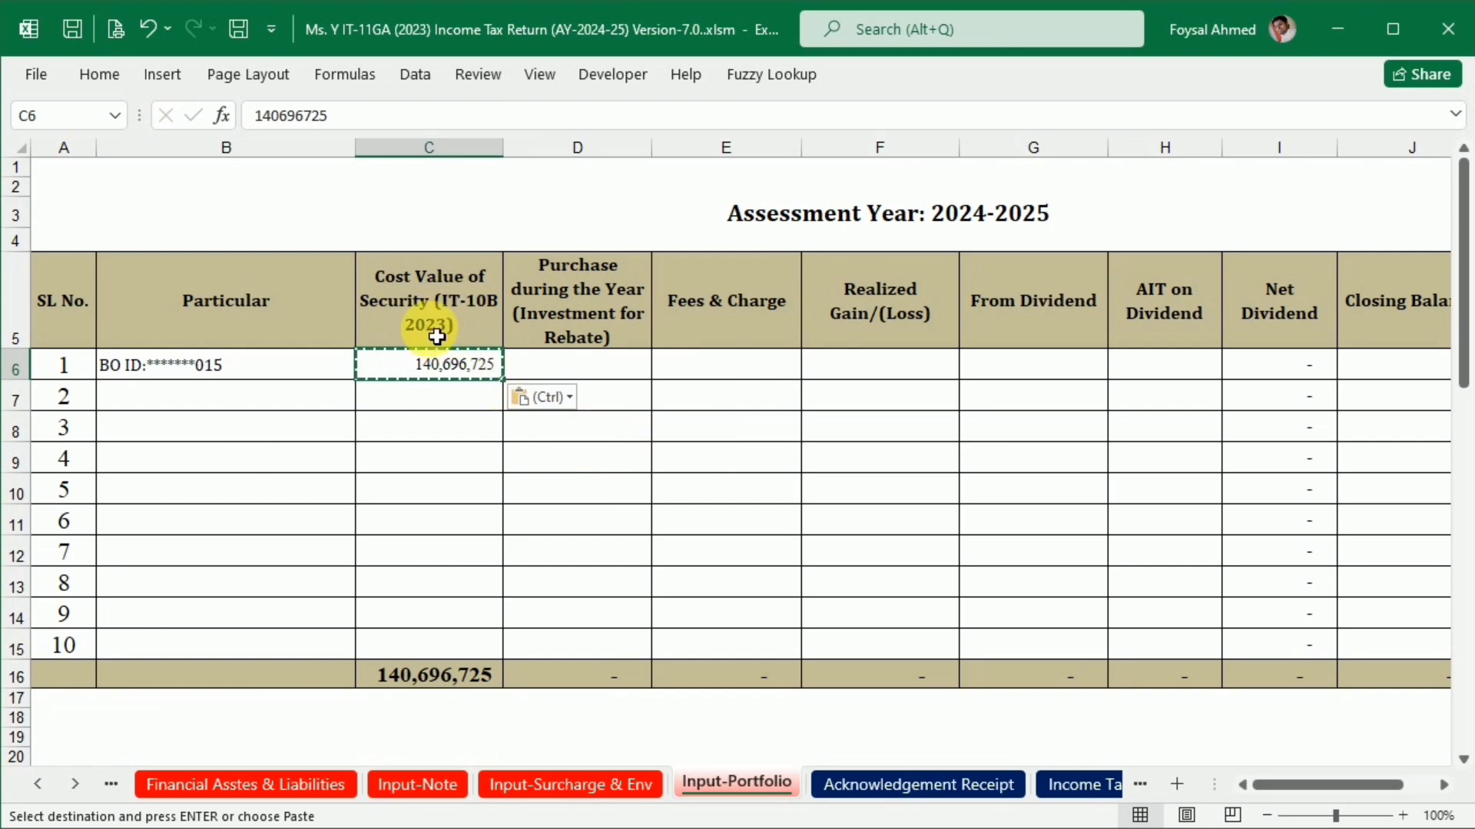
Read the cost value guidance below the table, and check the Share/Debenture/Securities line under Financial Assets on the IT-10B (2023) sheet.
scroll(902, 678, "down", 5)
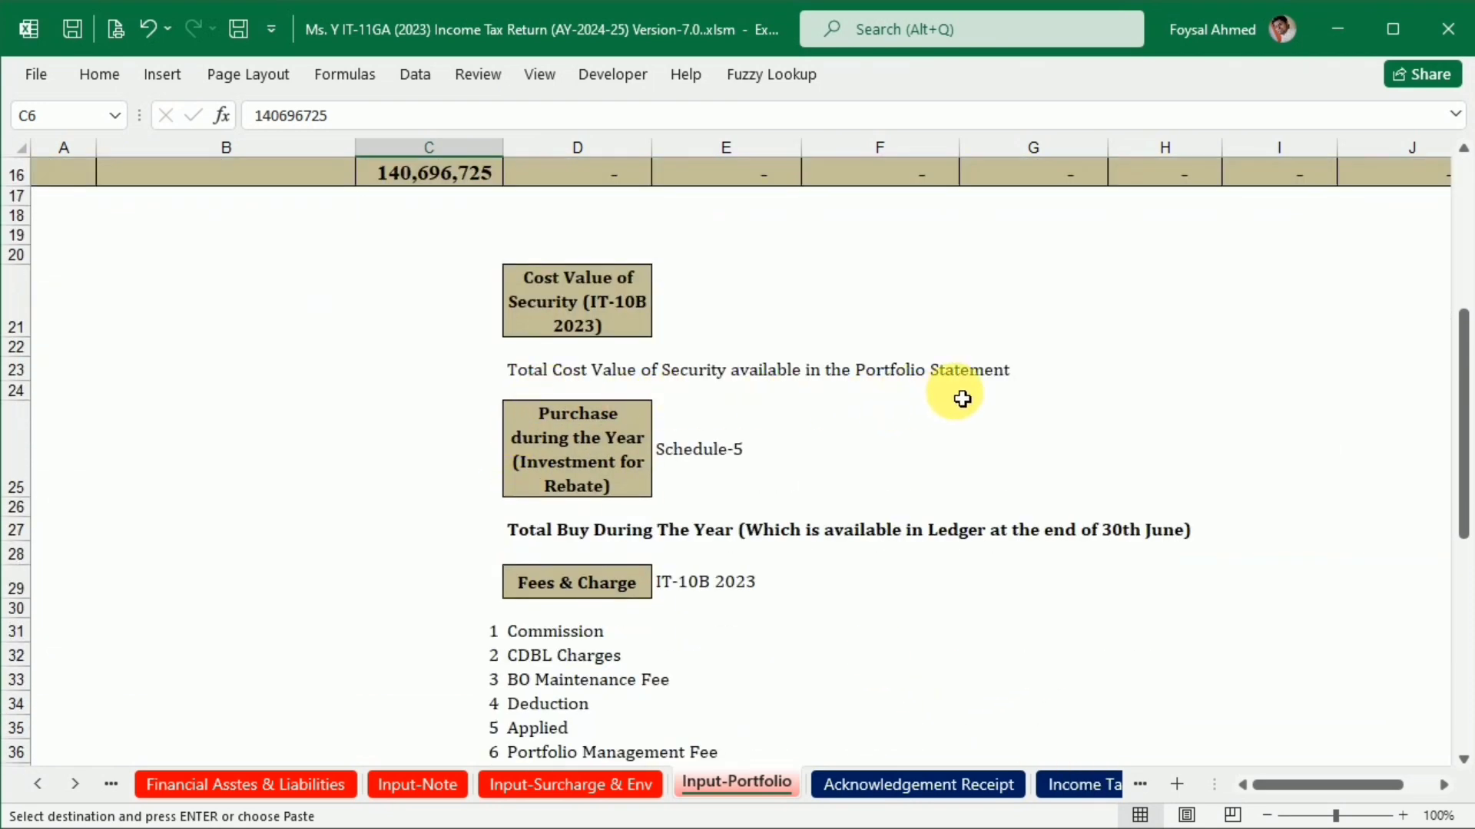
scroll(614, 422, "up", 5)
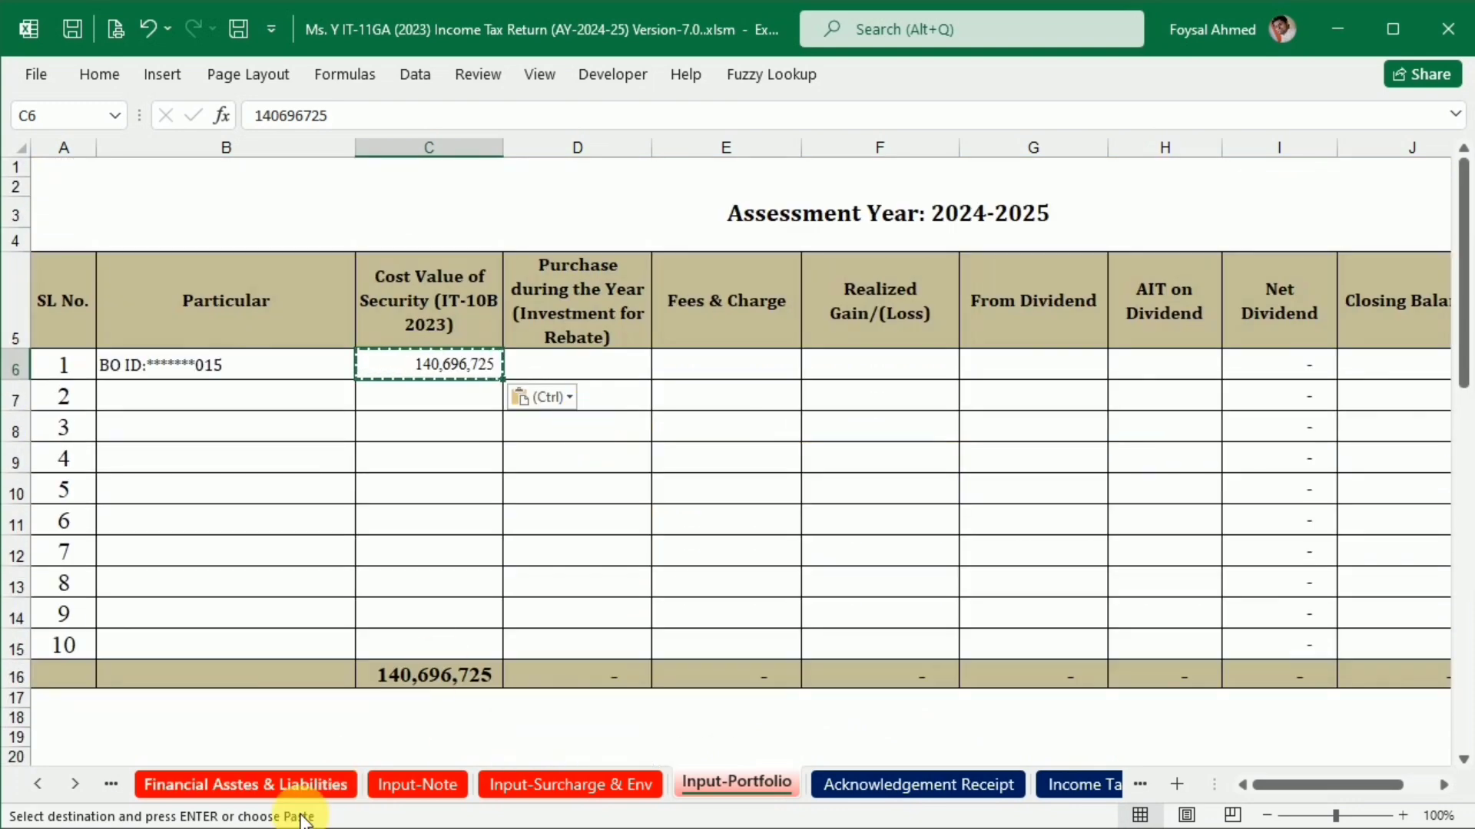
left_click(74, 784)
left_click(74, 784)
left_click(73, 784)
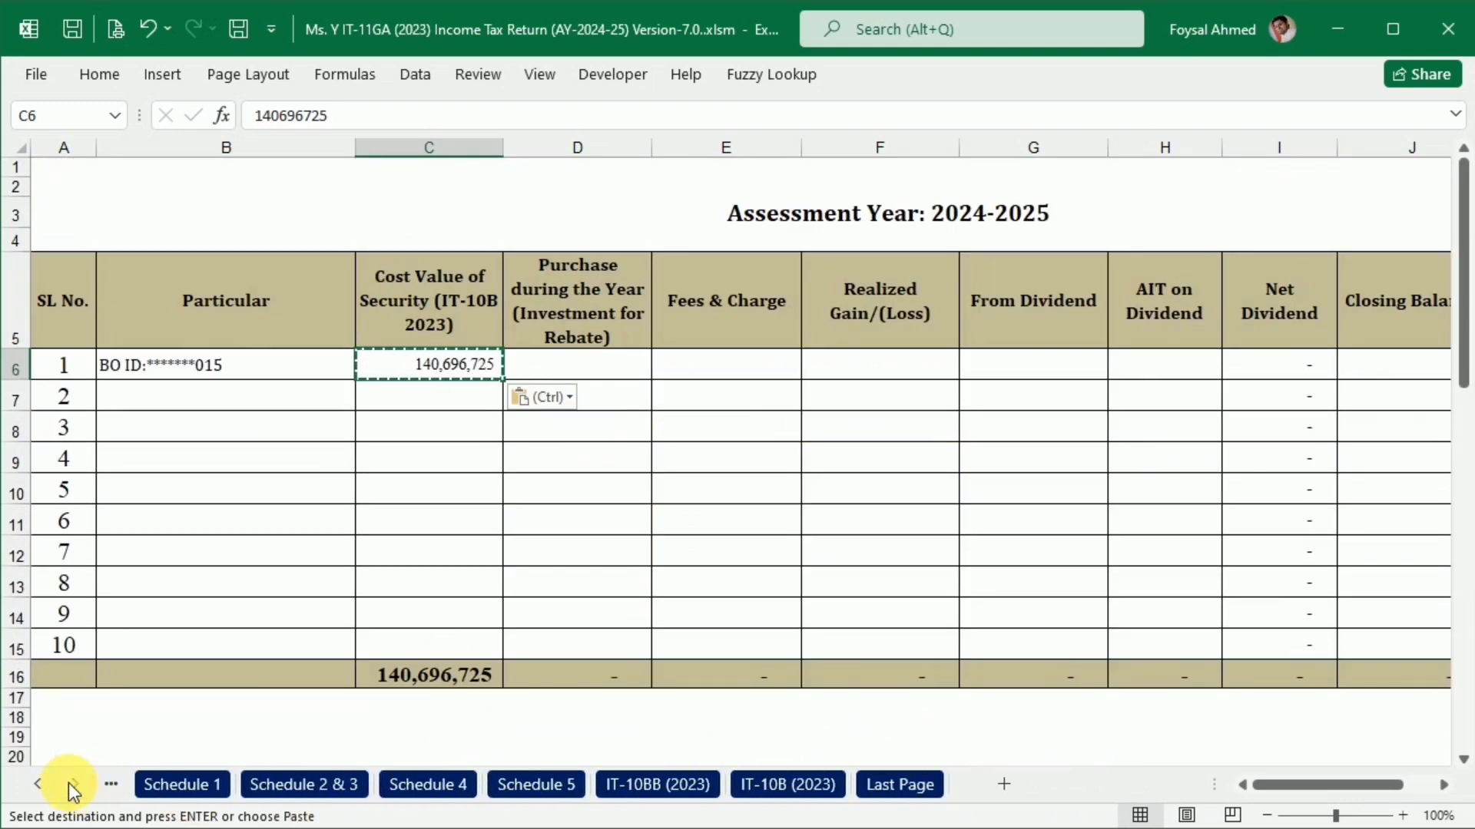
left_click(796, 785)
scroll(731, 547, "down", 5)
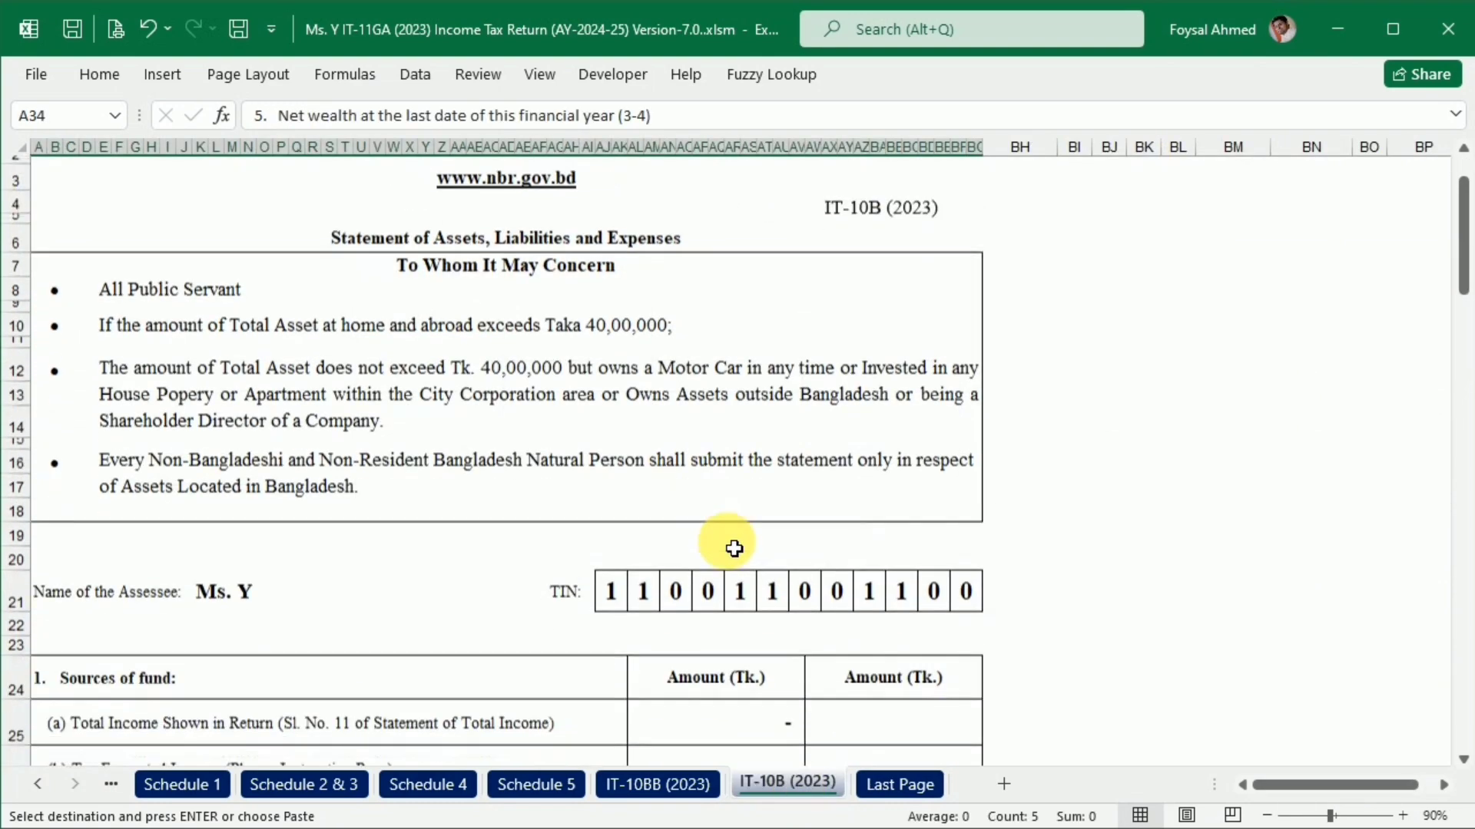
scroll(734, 550, "down", 5)
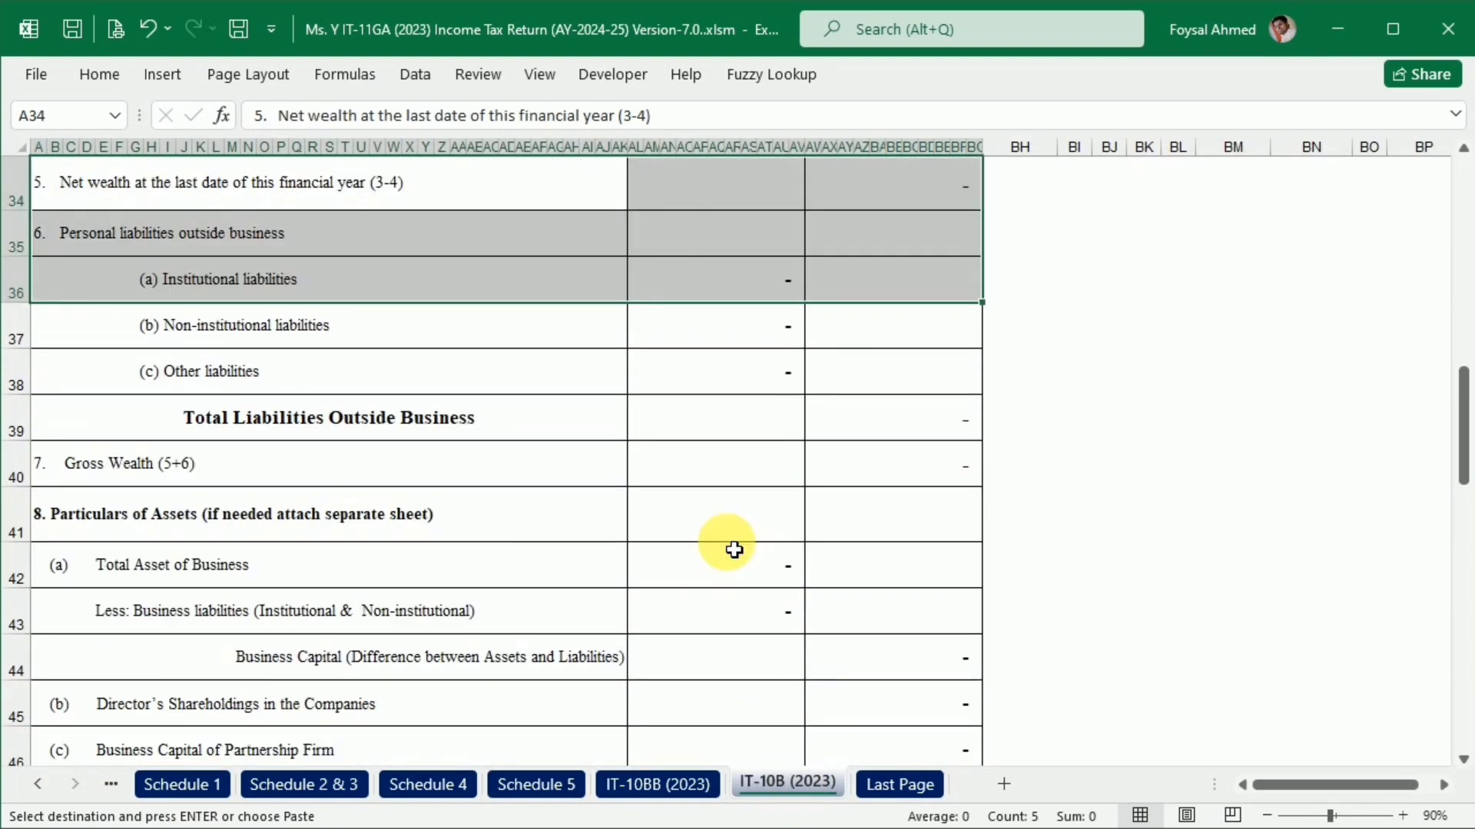
scroll(734, 550, "down", 8)
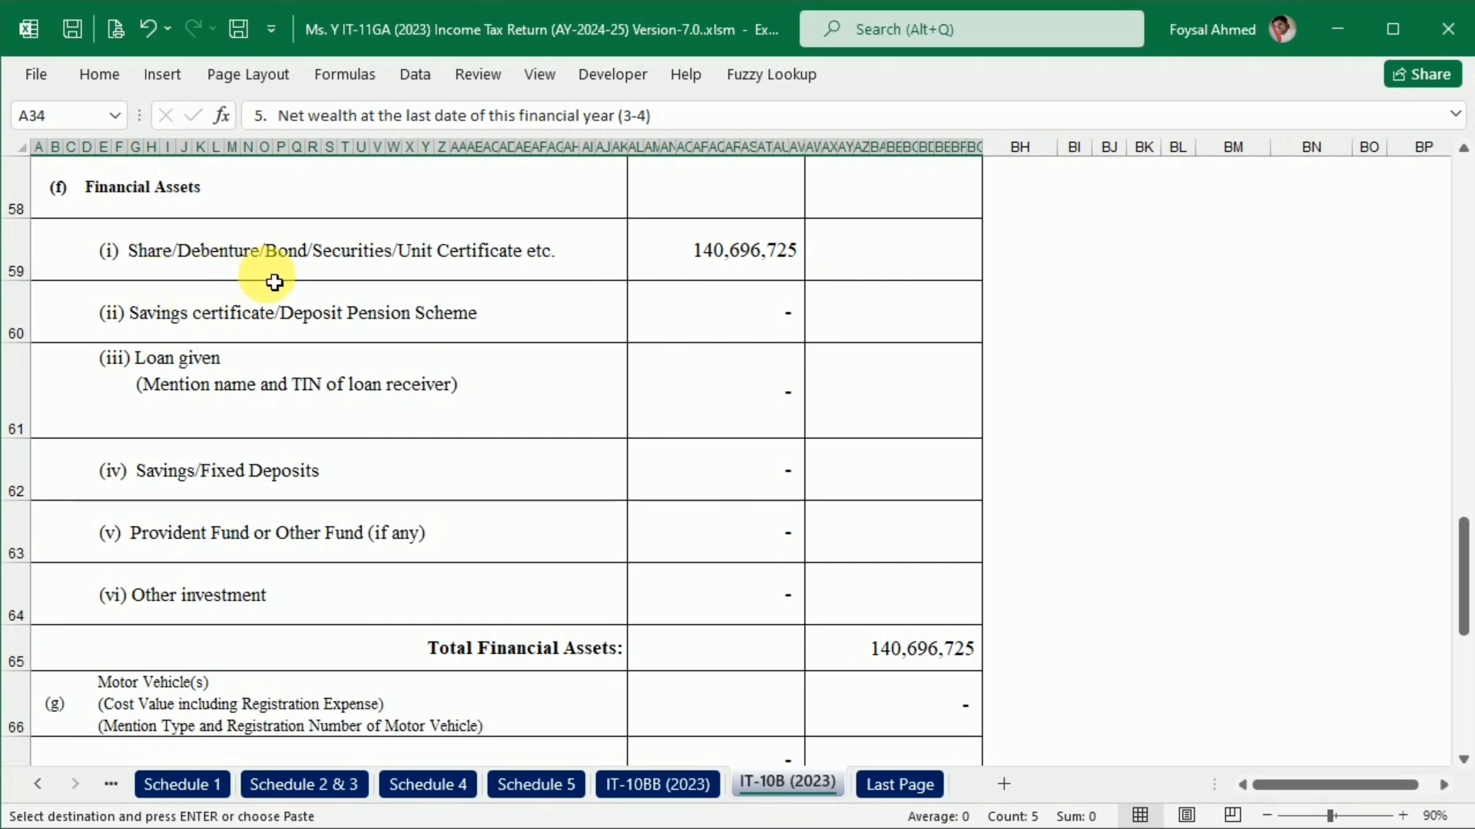
scroll(496, 387, "up", 7)
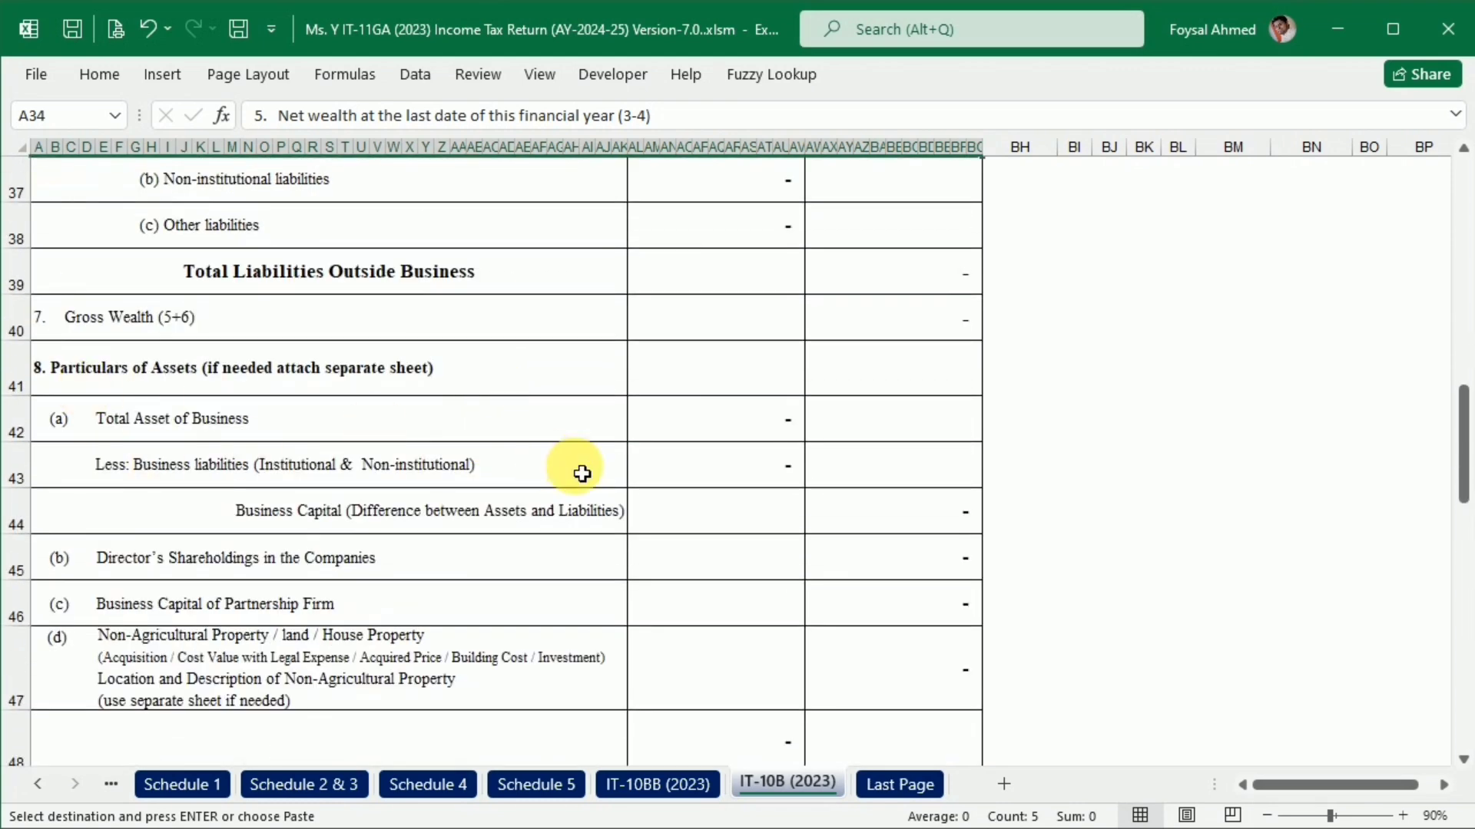
scroll(576, 470, "down", 6)
scroll(582, 474, "up", 18)
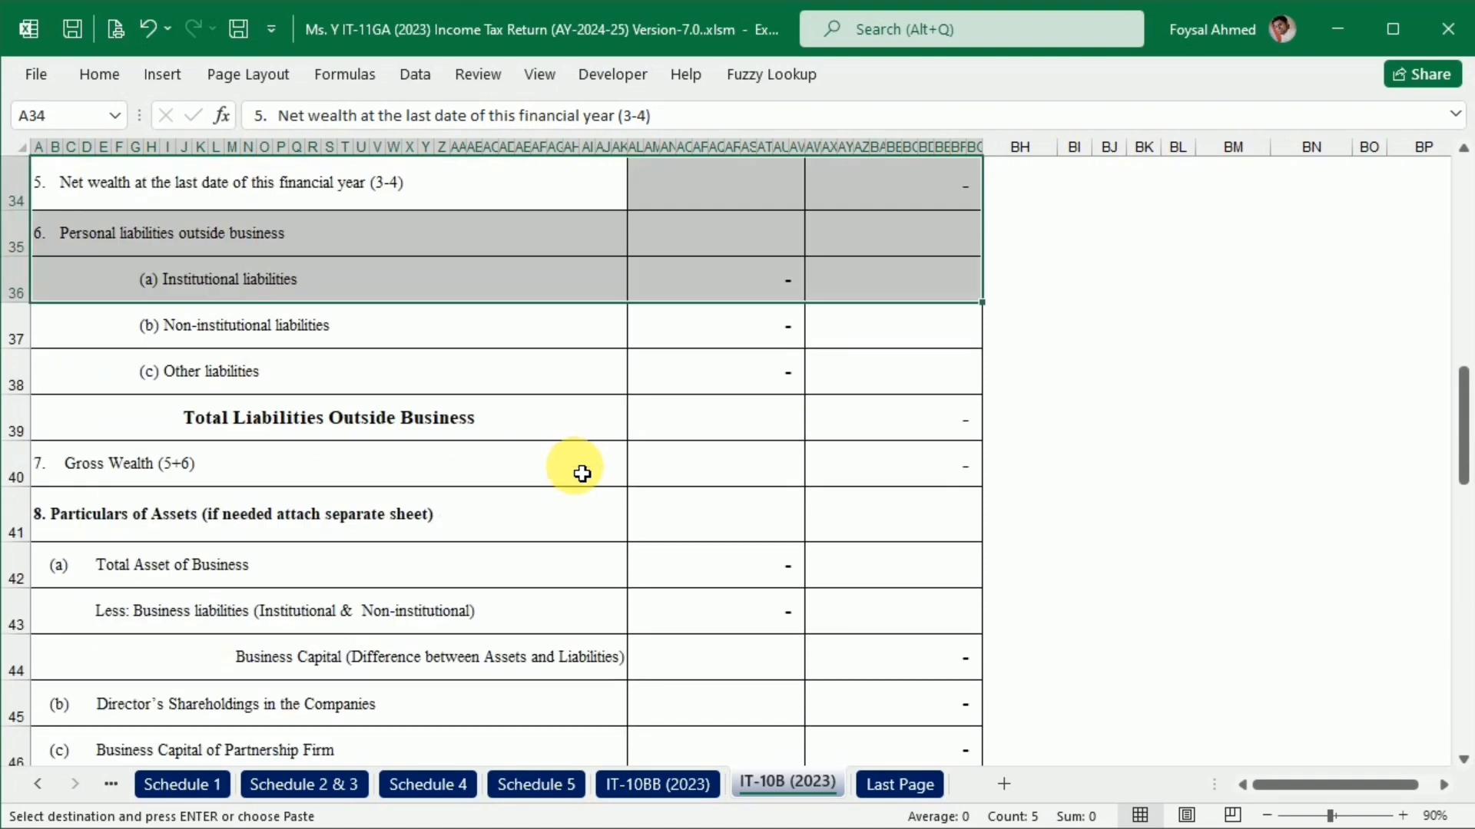
Return to the Input-Portfolio sheet and select the Purchase during the Year cell of SL No. 1.
left_click(37, 785)
left_click(36, 785)
left_click(36, 785)
left_click(36, 786)
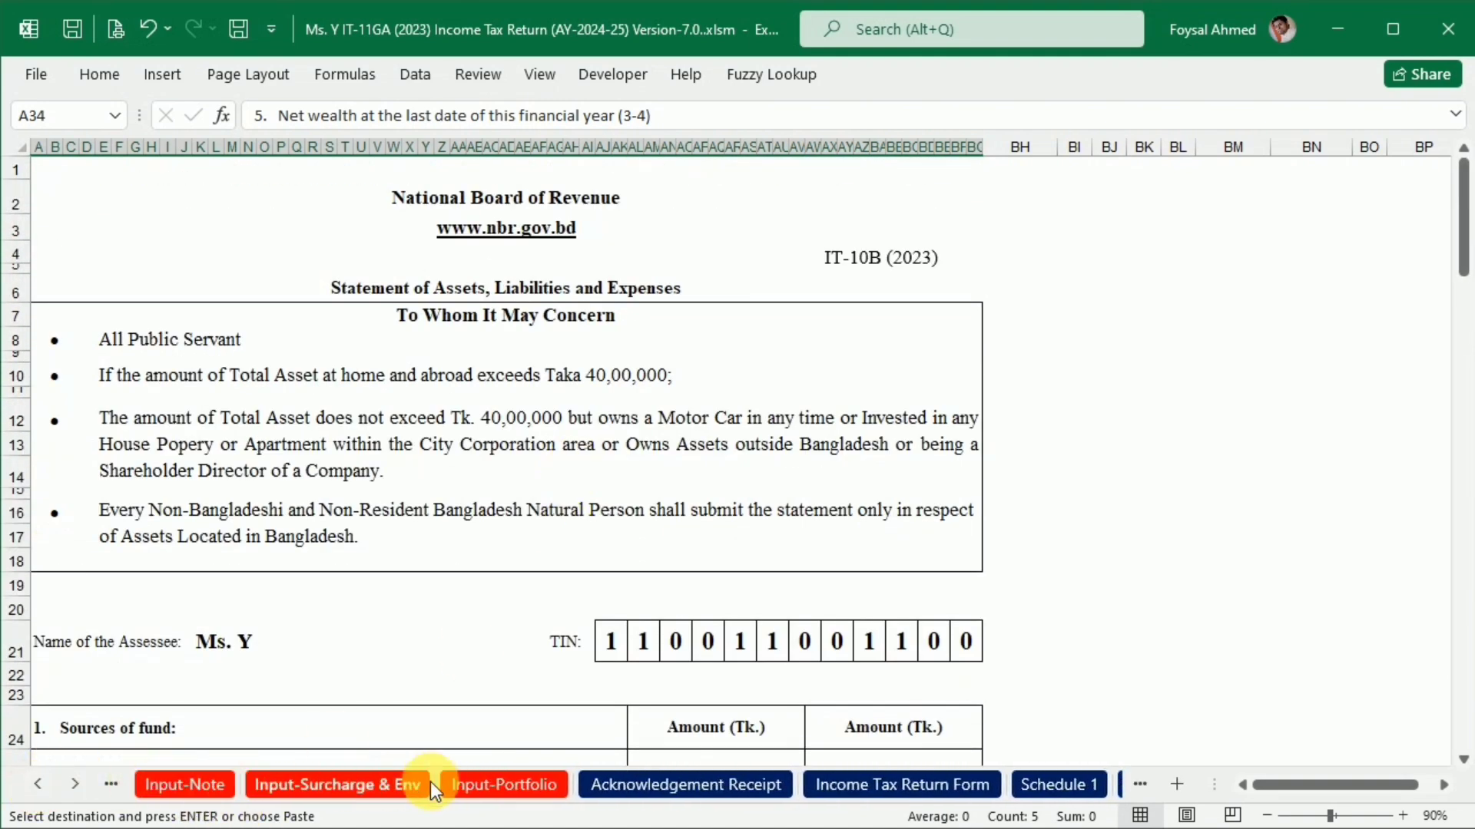
left_click(542, 790)
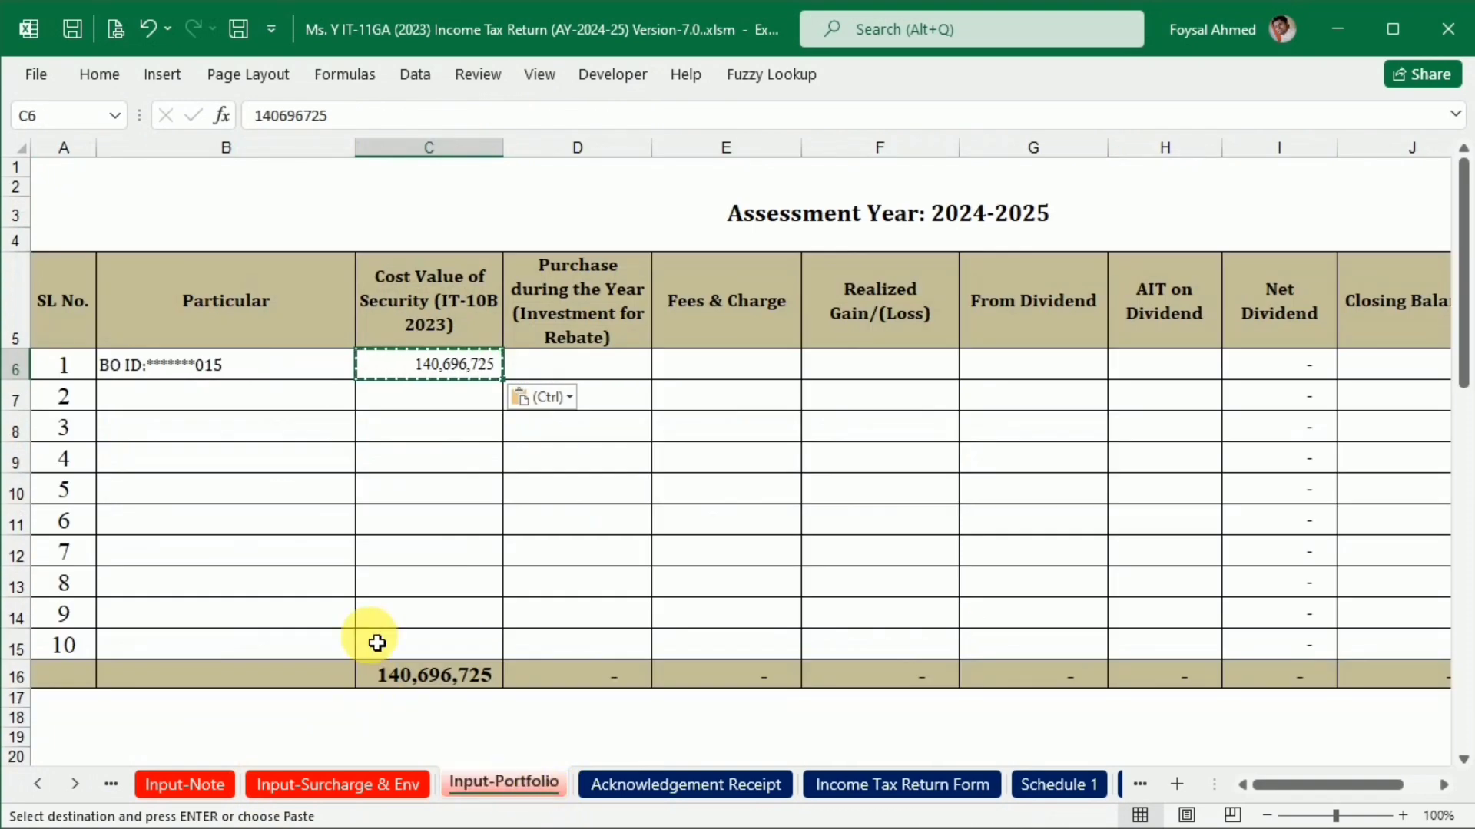
left_click(702, 501)
left_click(564, 370)
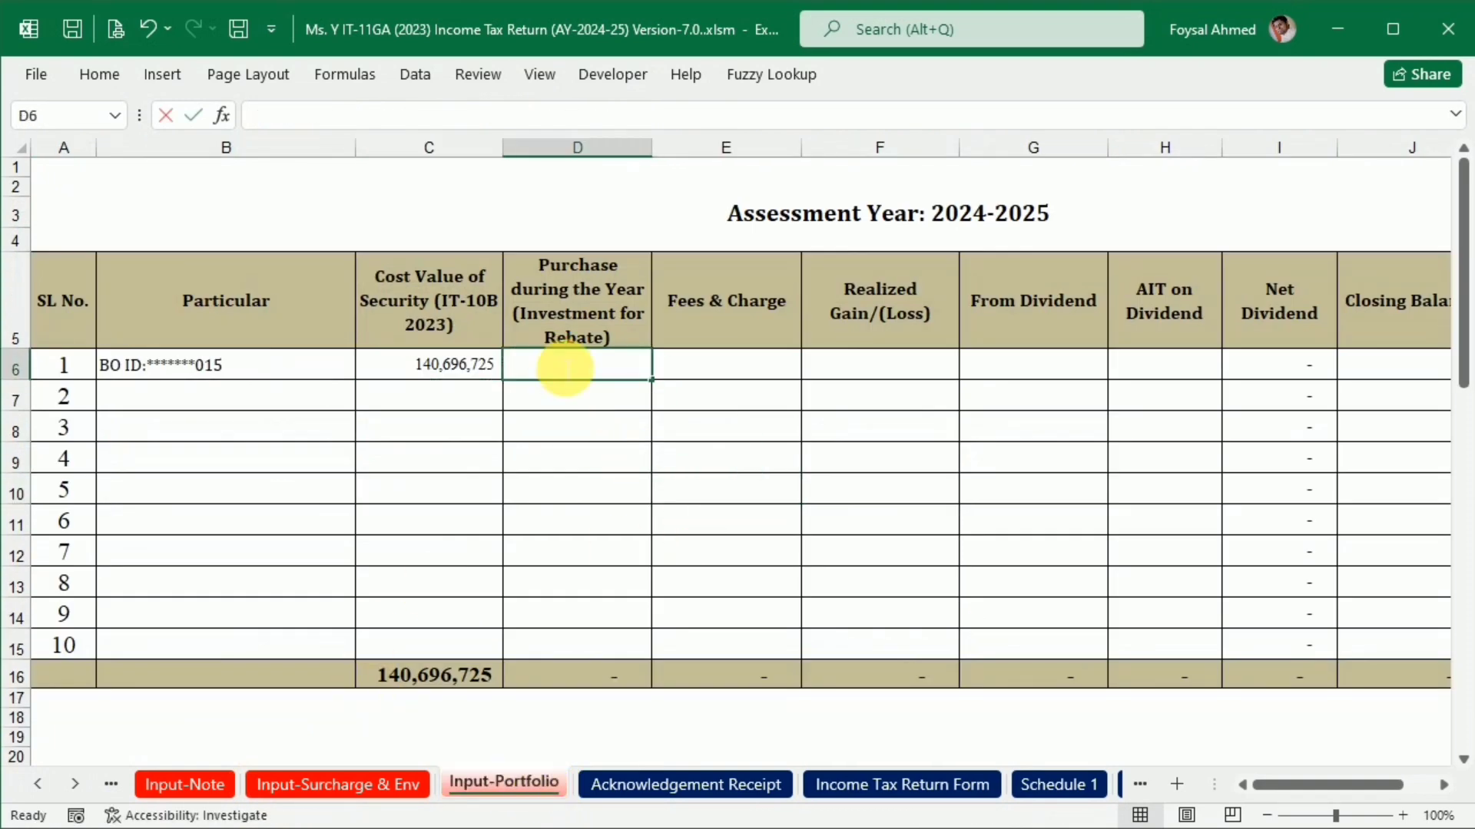
left_click(749, 399)
left_click(605, 375)
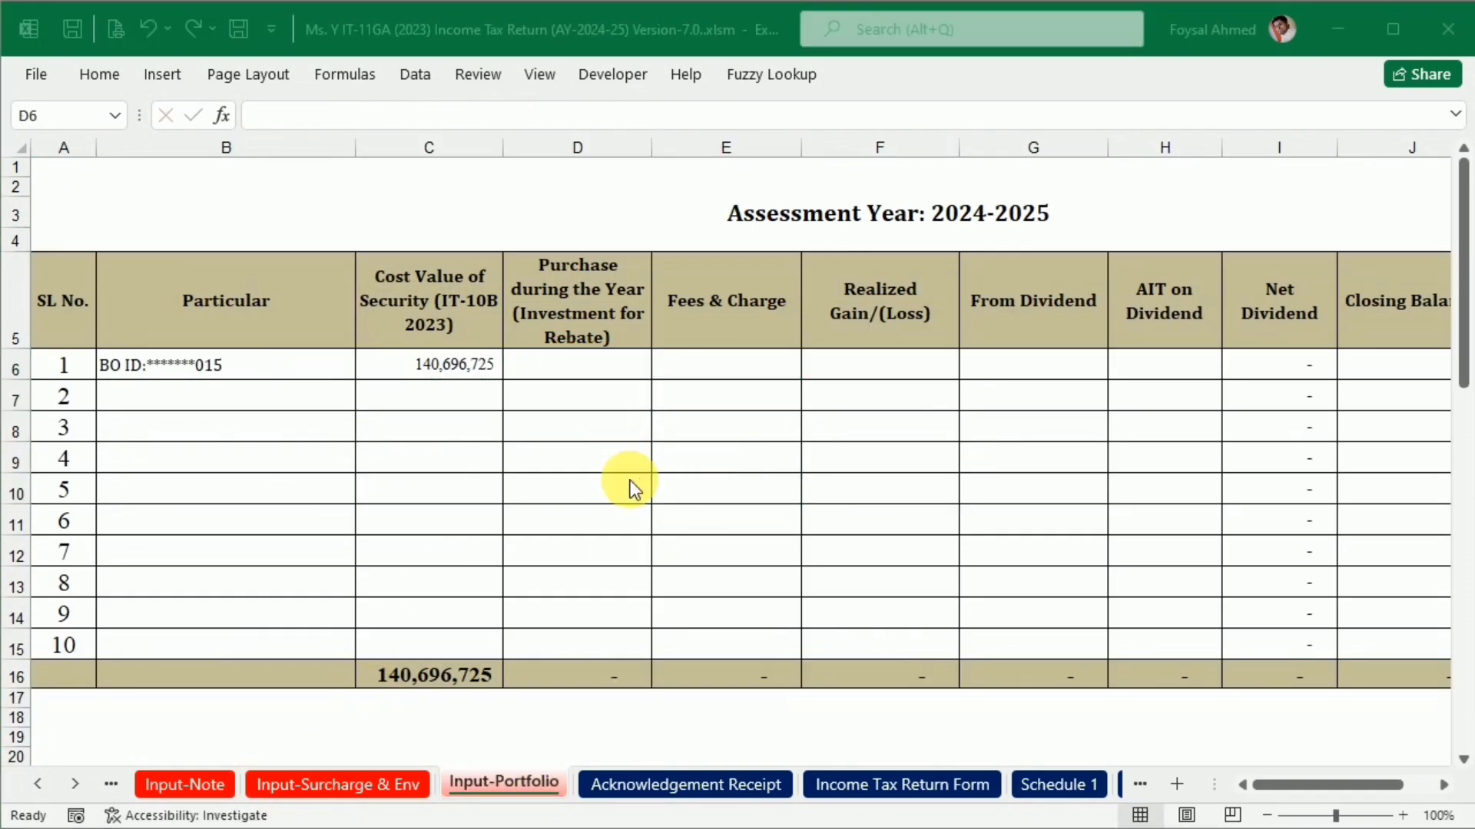
Switch to the X Brokerage Limited workbook and compare the buy and sell quantities of each company in the Portfolio Ledger sheet.
key("alt+Tab")
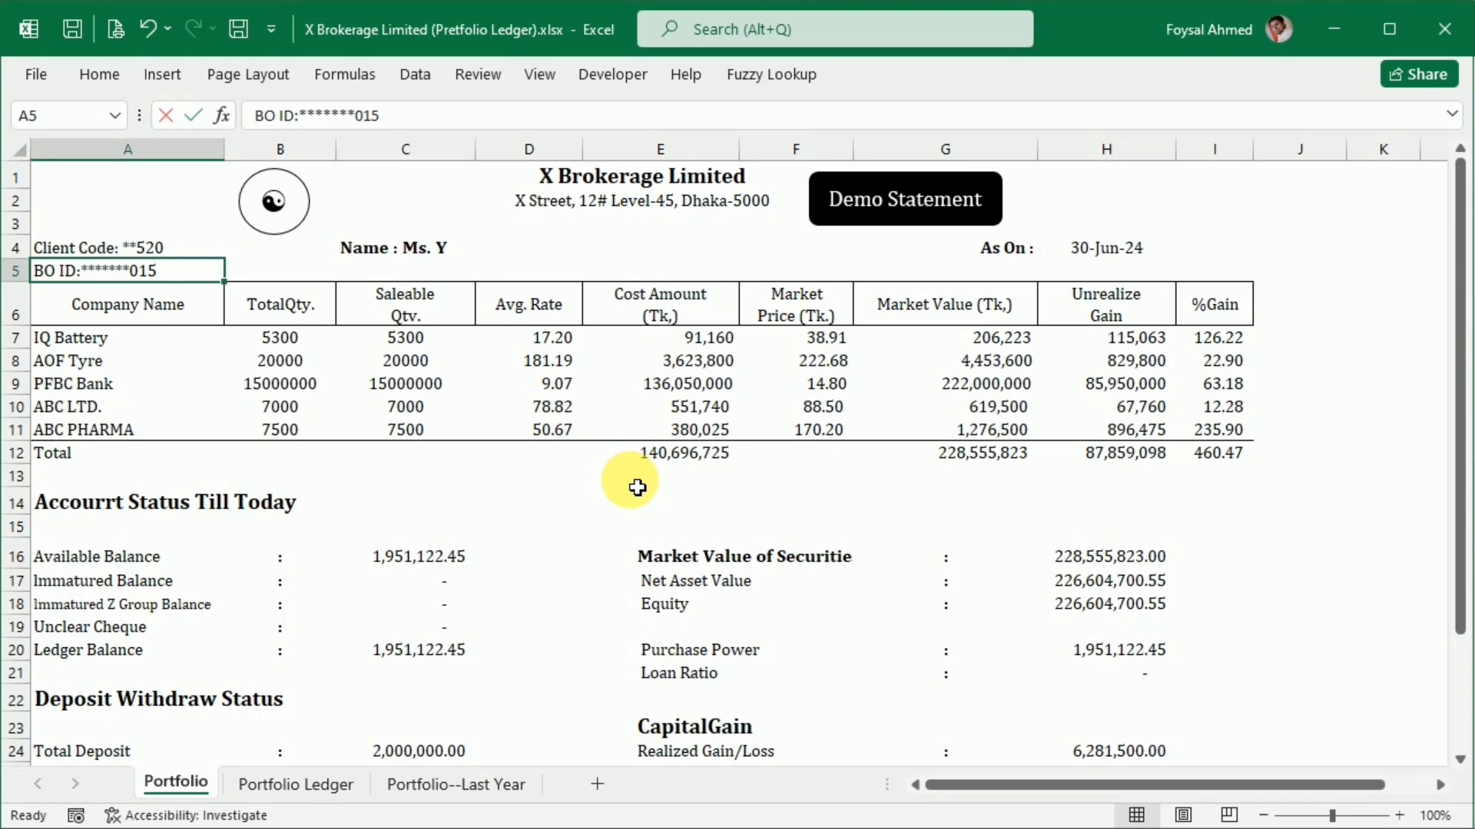
key("alt+Tab")
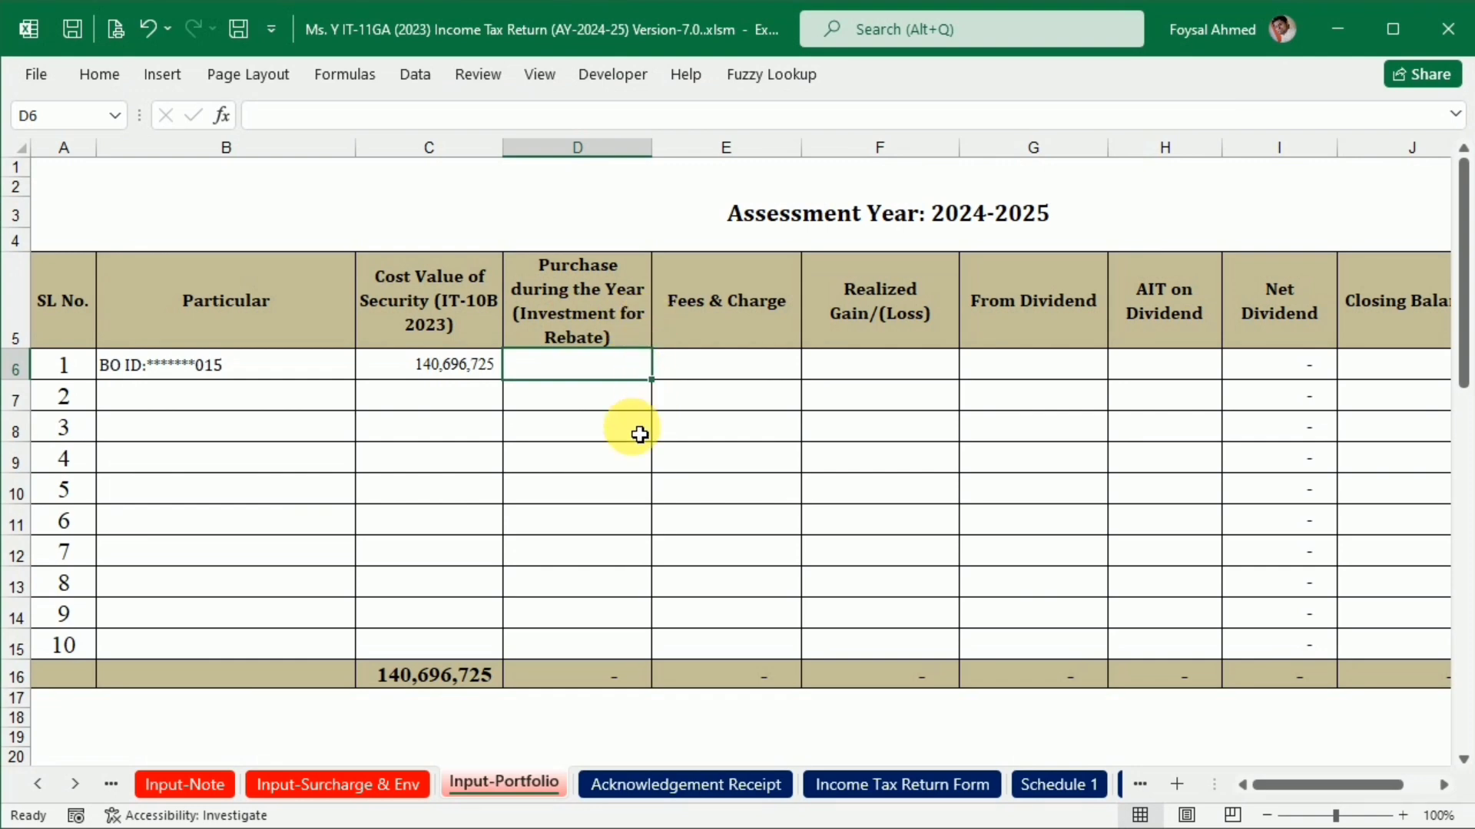
key("alt+Tab")
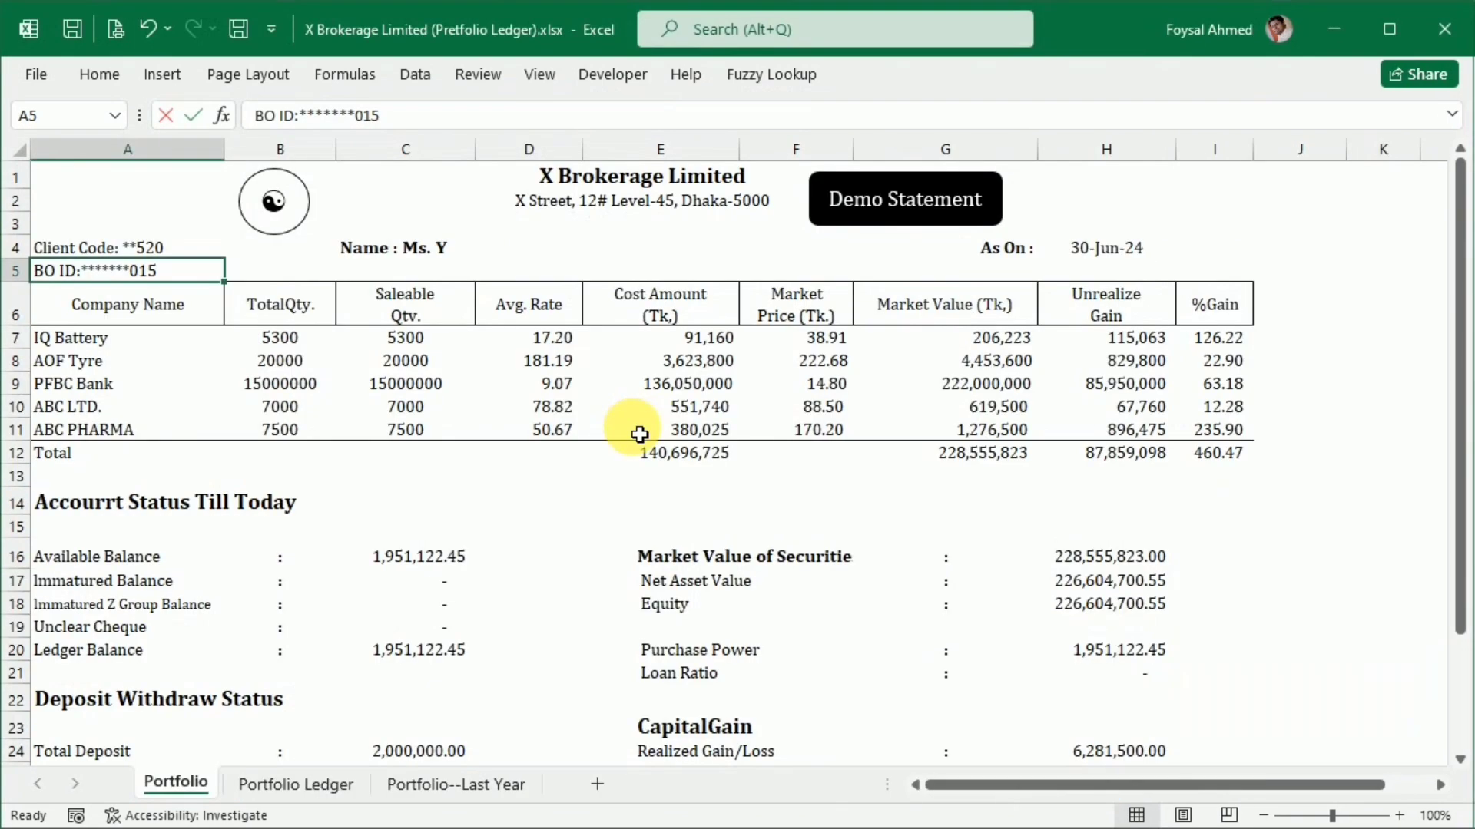
left_click(284, 785)
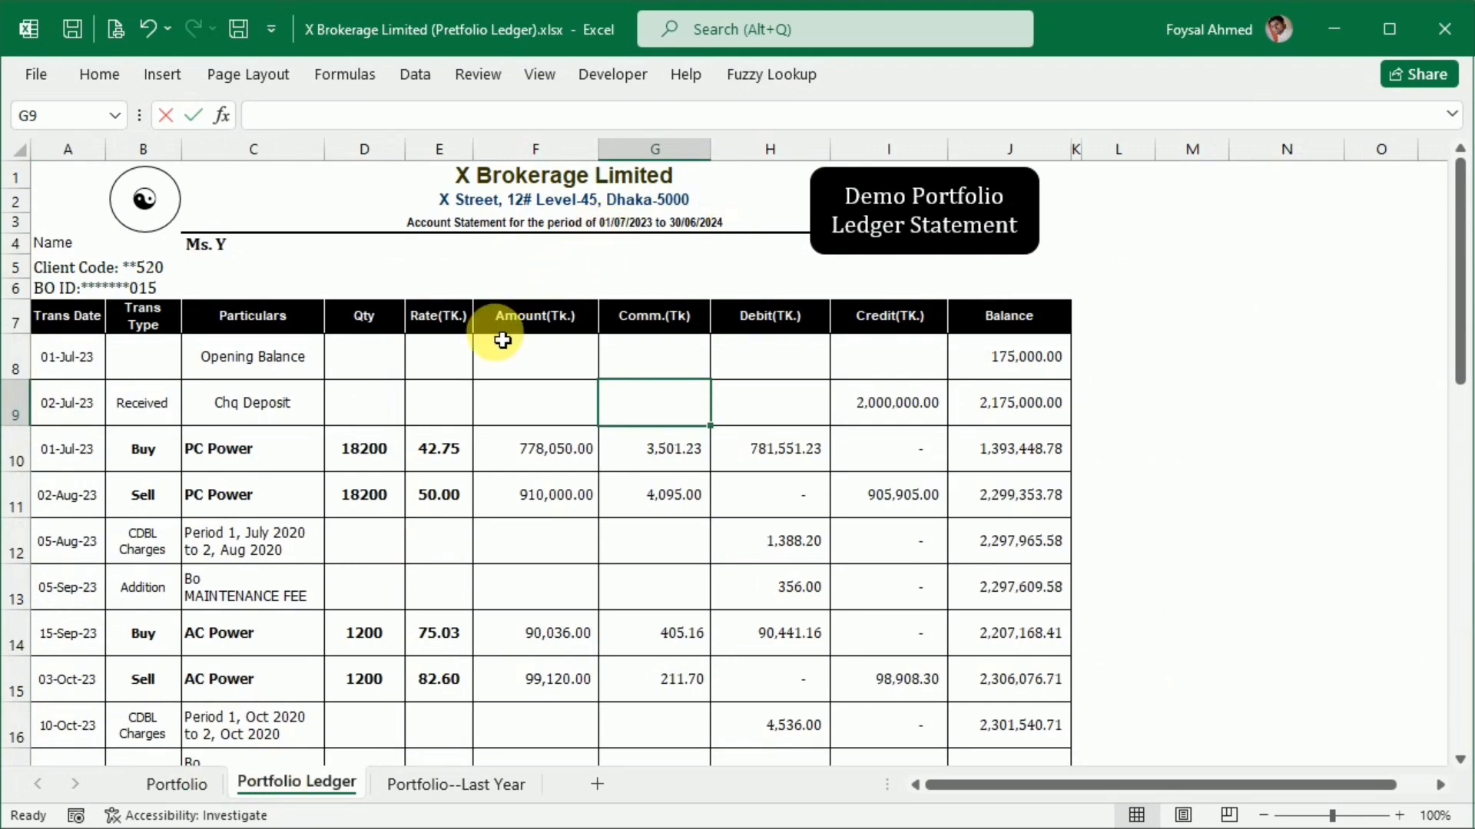
scroll(502, 341, "down", 1)
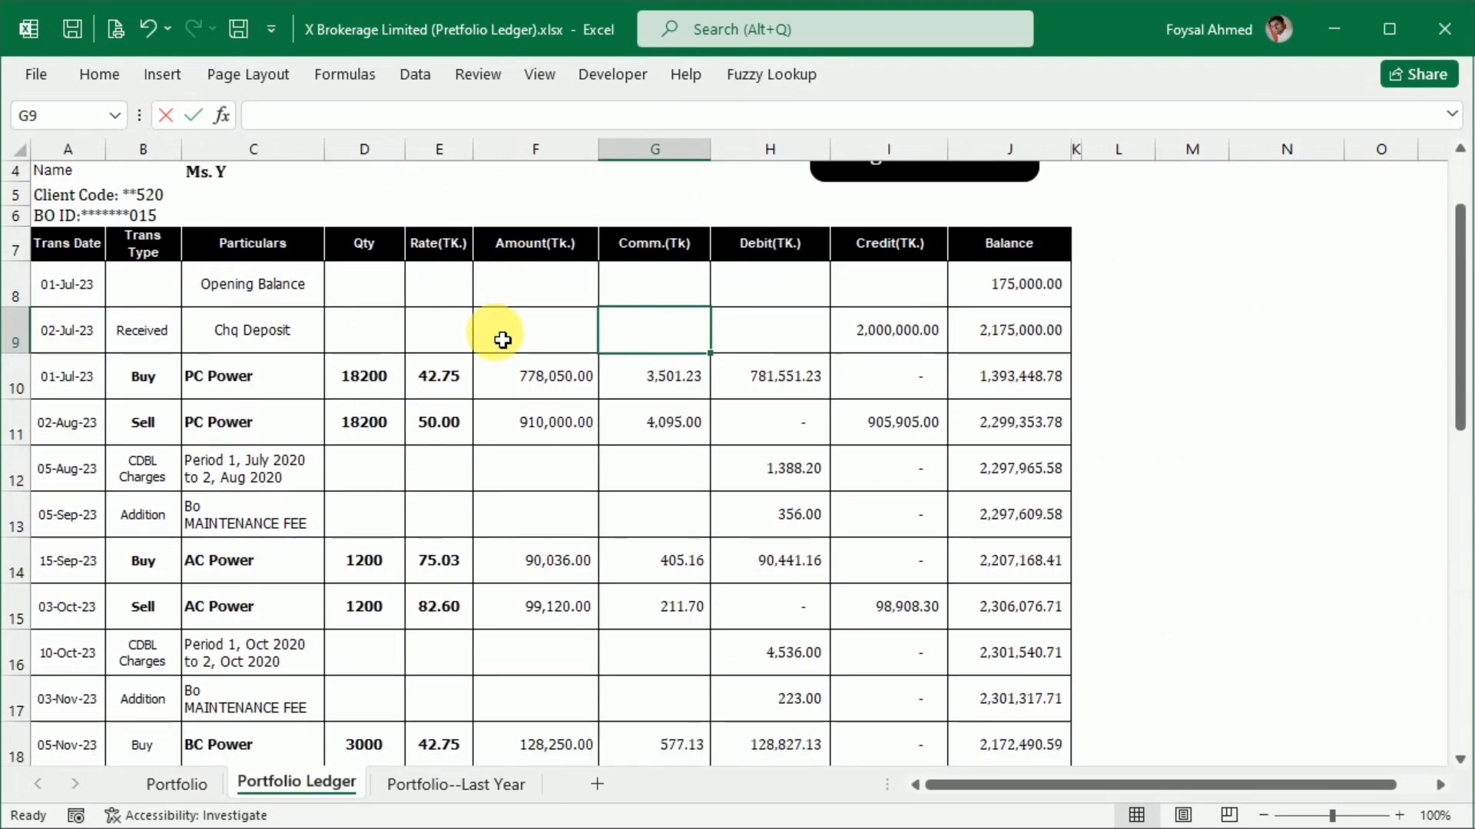
left_click(247, 391)
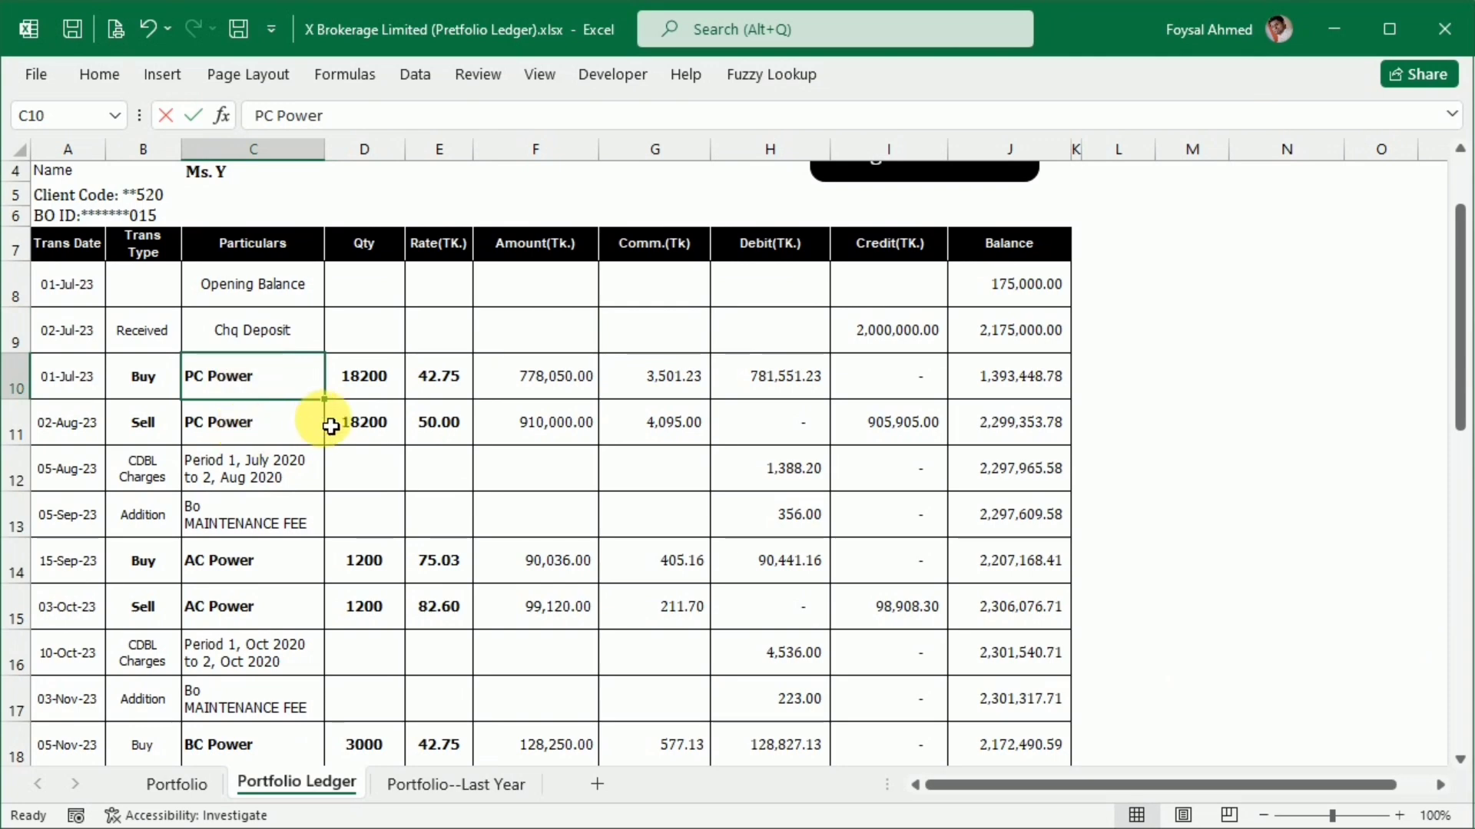
left_click(374, 429)
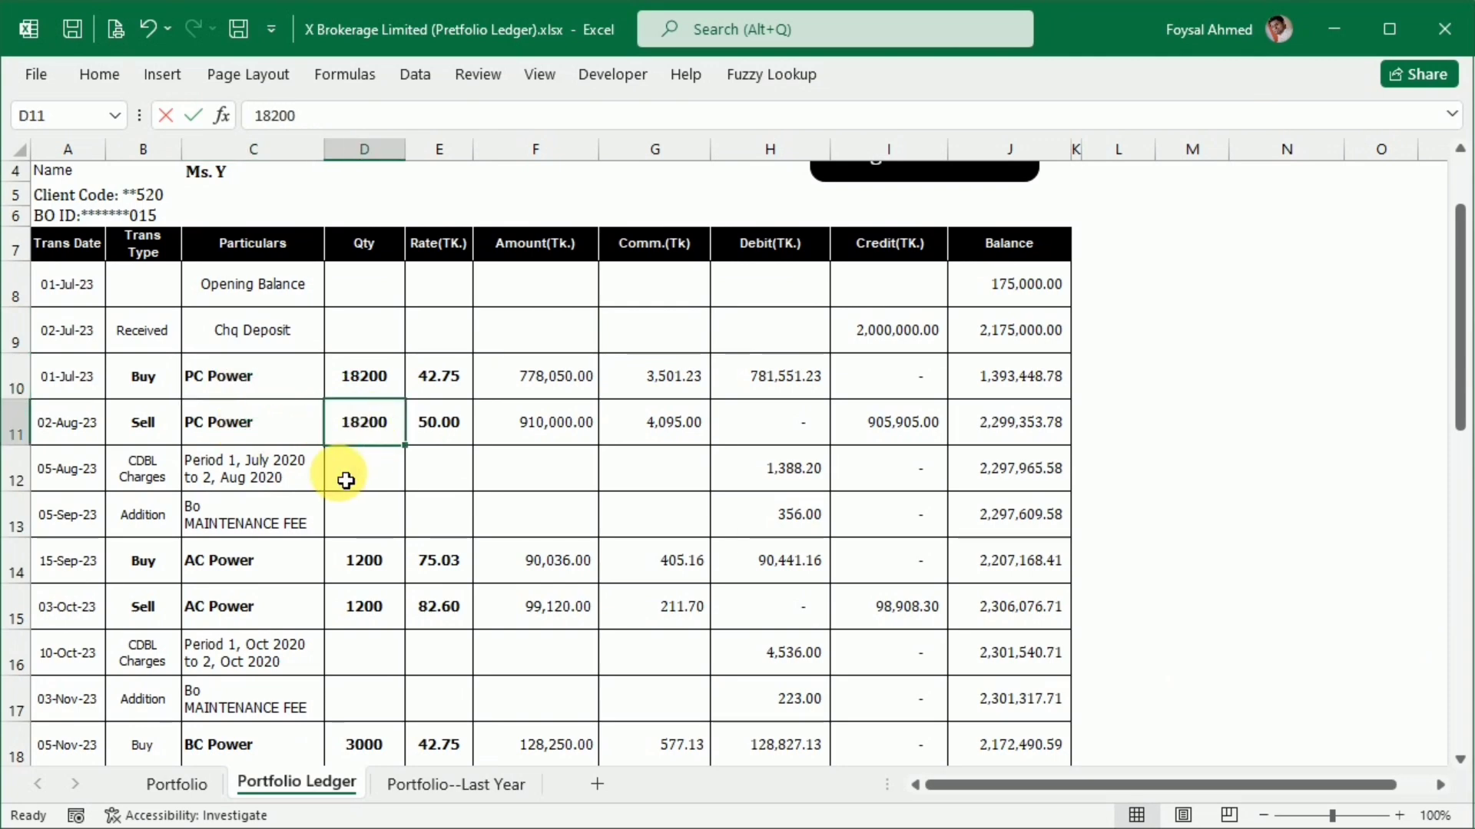
scroll(346, 480, "down", 1)
left_click(299, 506)
left_click(351, 504)
left_click(366, 549)
scroll(367, 548, "down", 3)
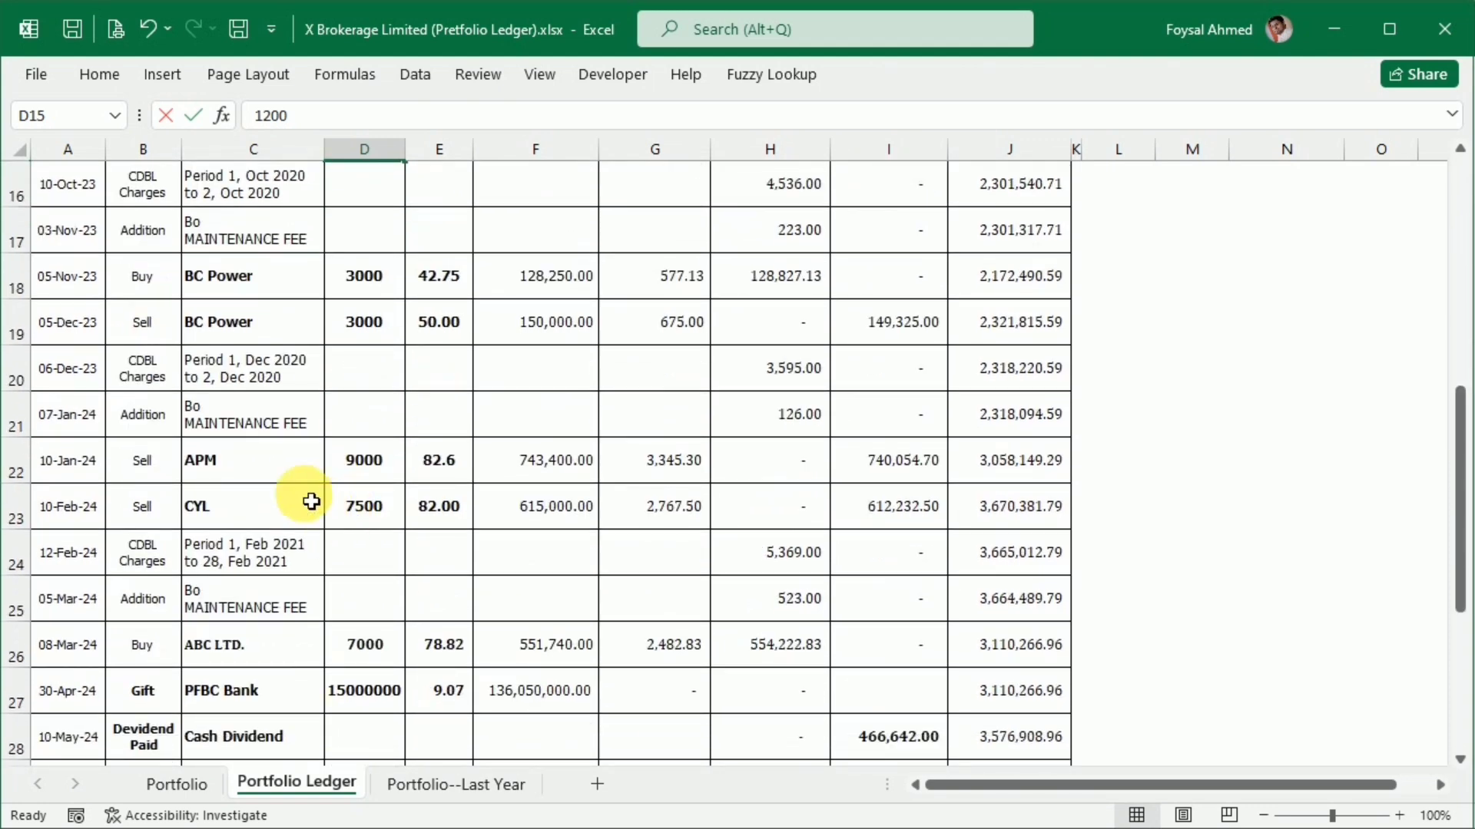
left_click(386, 470)
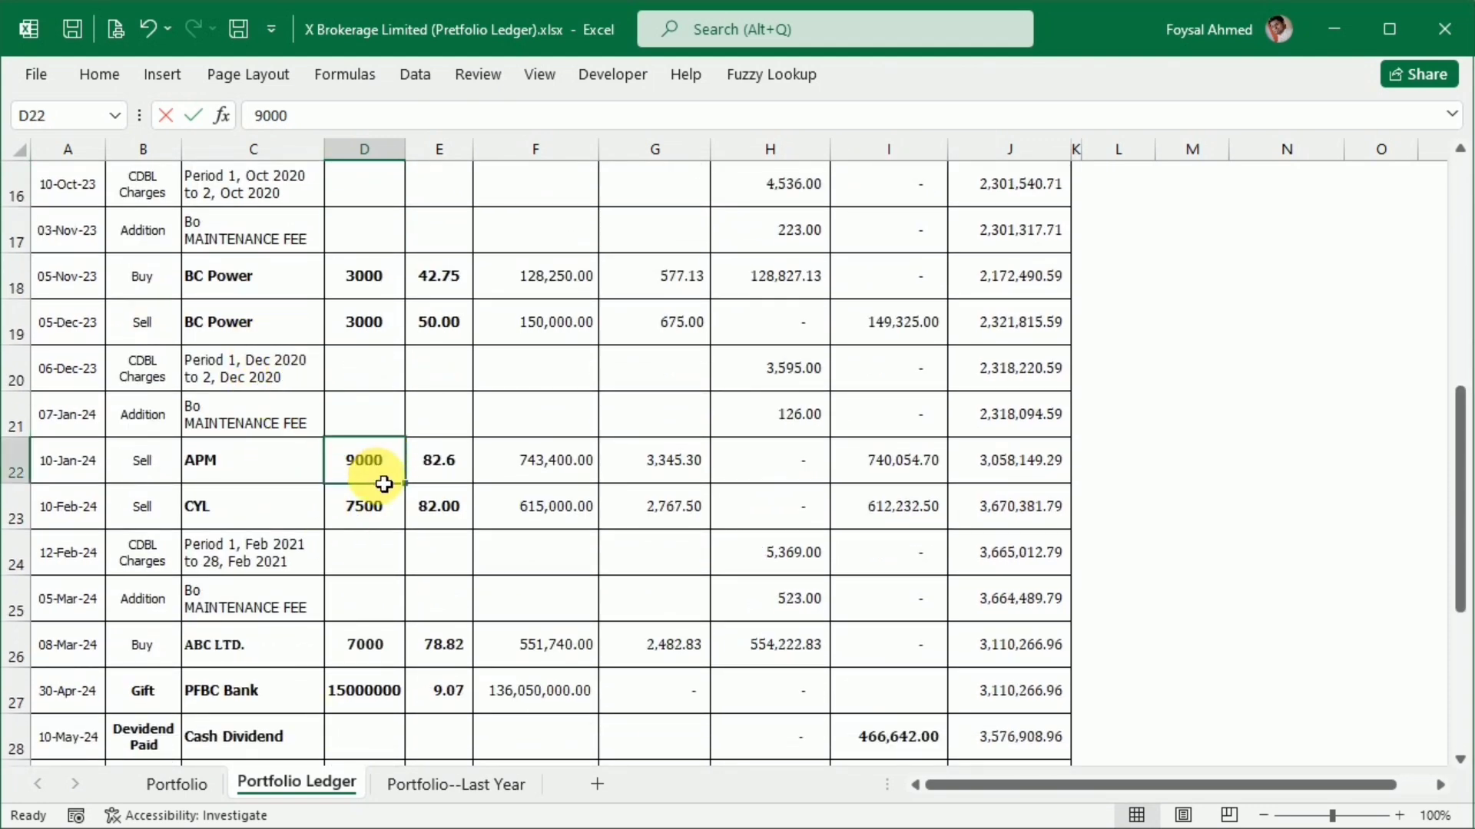
left_click(372, 509)
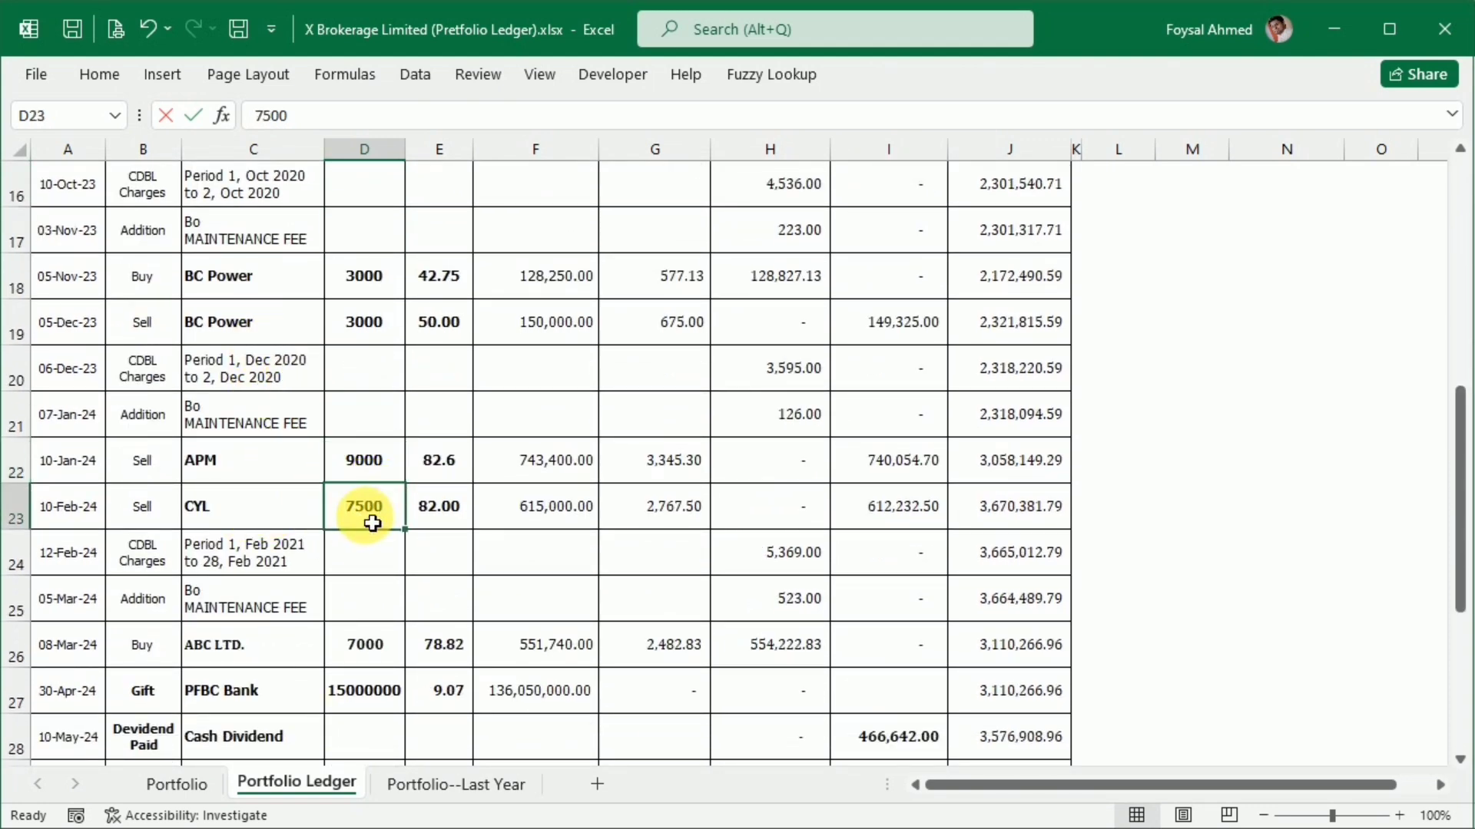
scroll(387, 459, "down", 1)
scroll(387, 460, "down", 2)
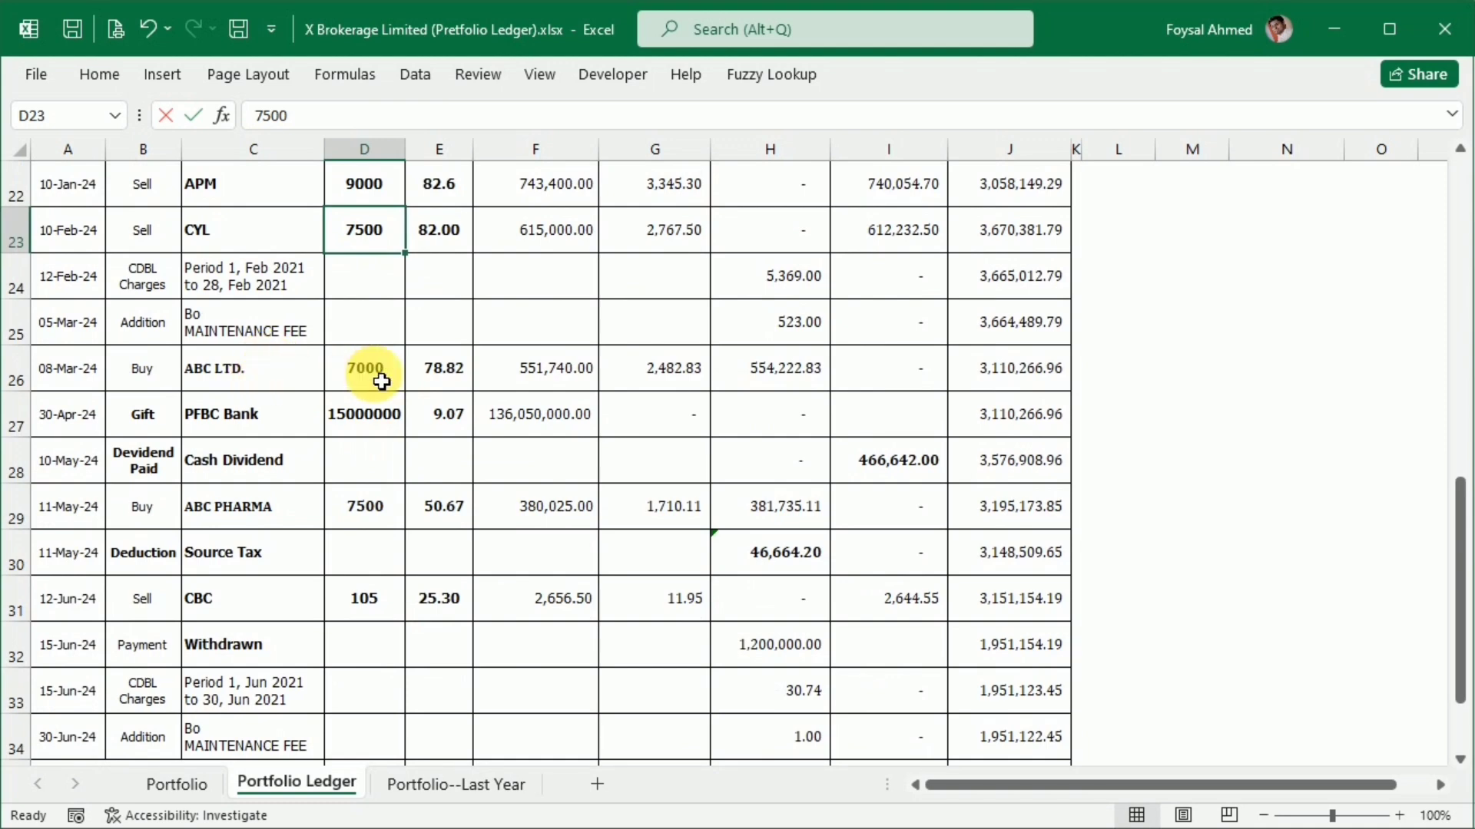
left_click(382, 382)
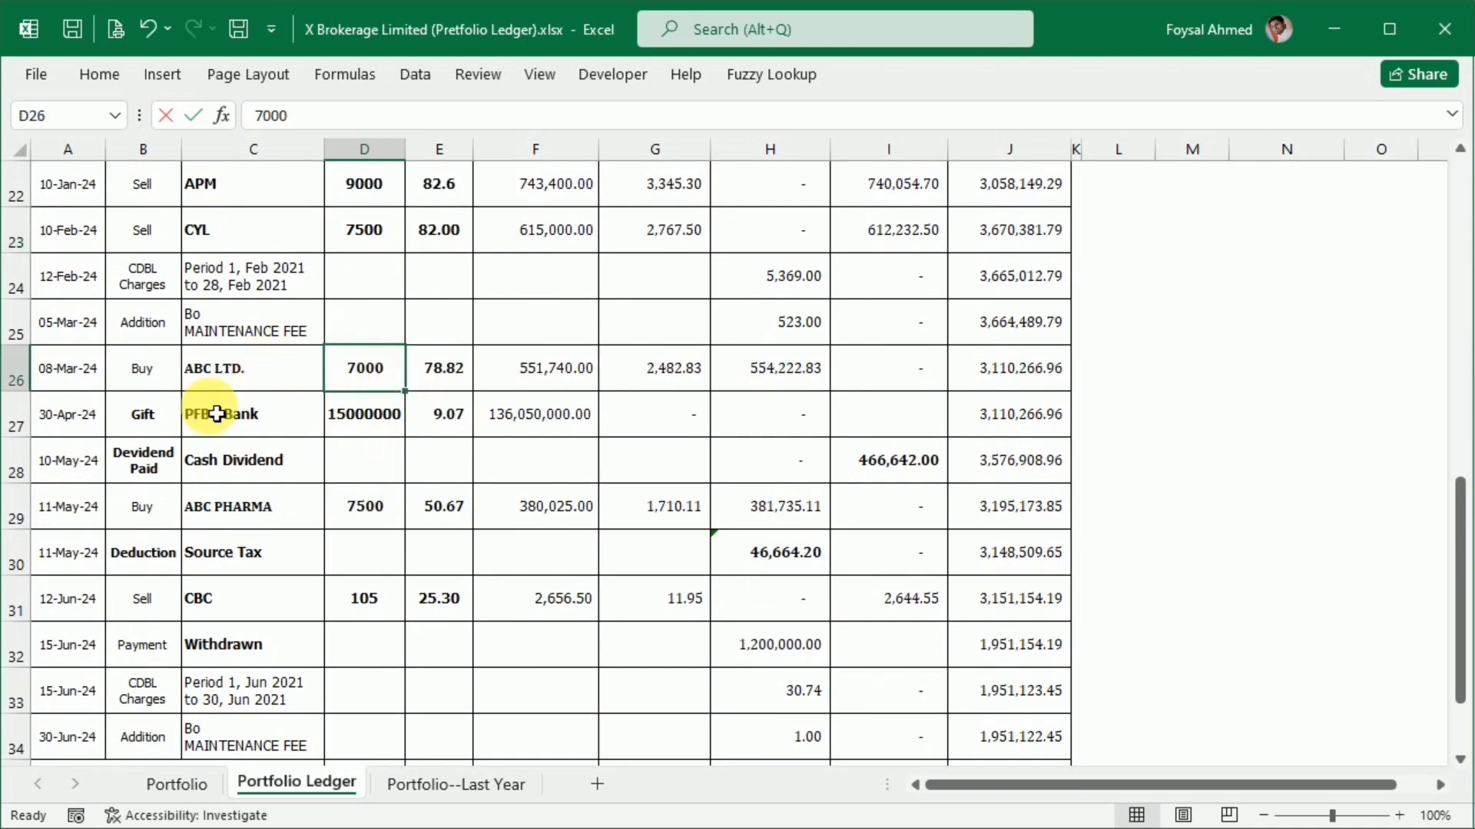
Make the Buy transaction type of the 08-Mar-24 ABC LTD. ledger entry bold.
left_click(135, 381)
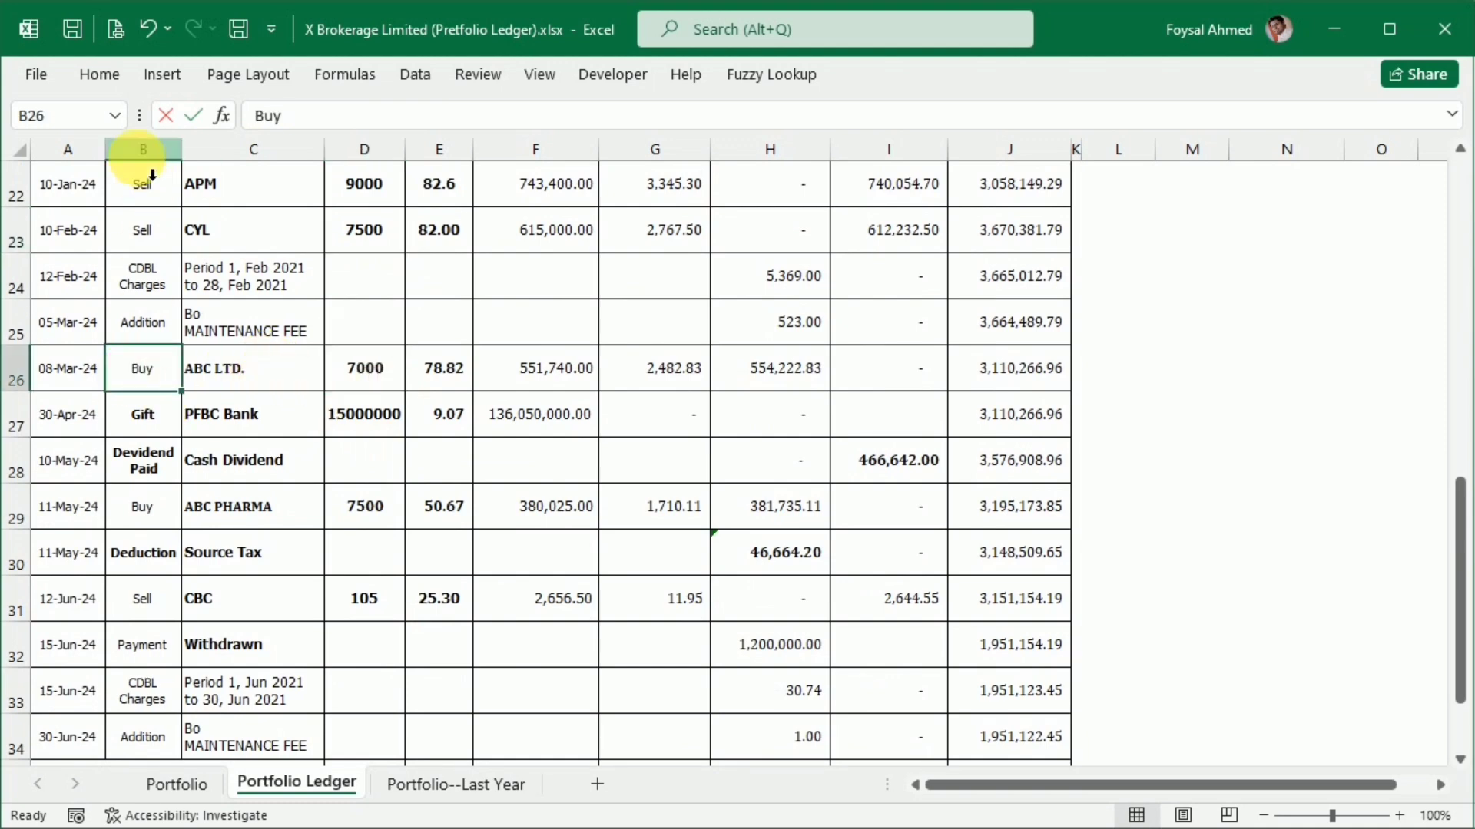
left_click(103, 82)
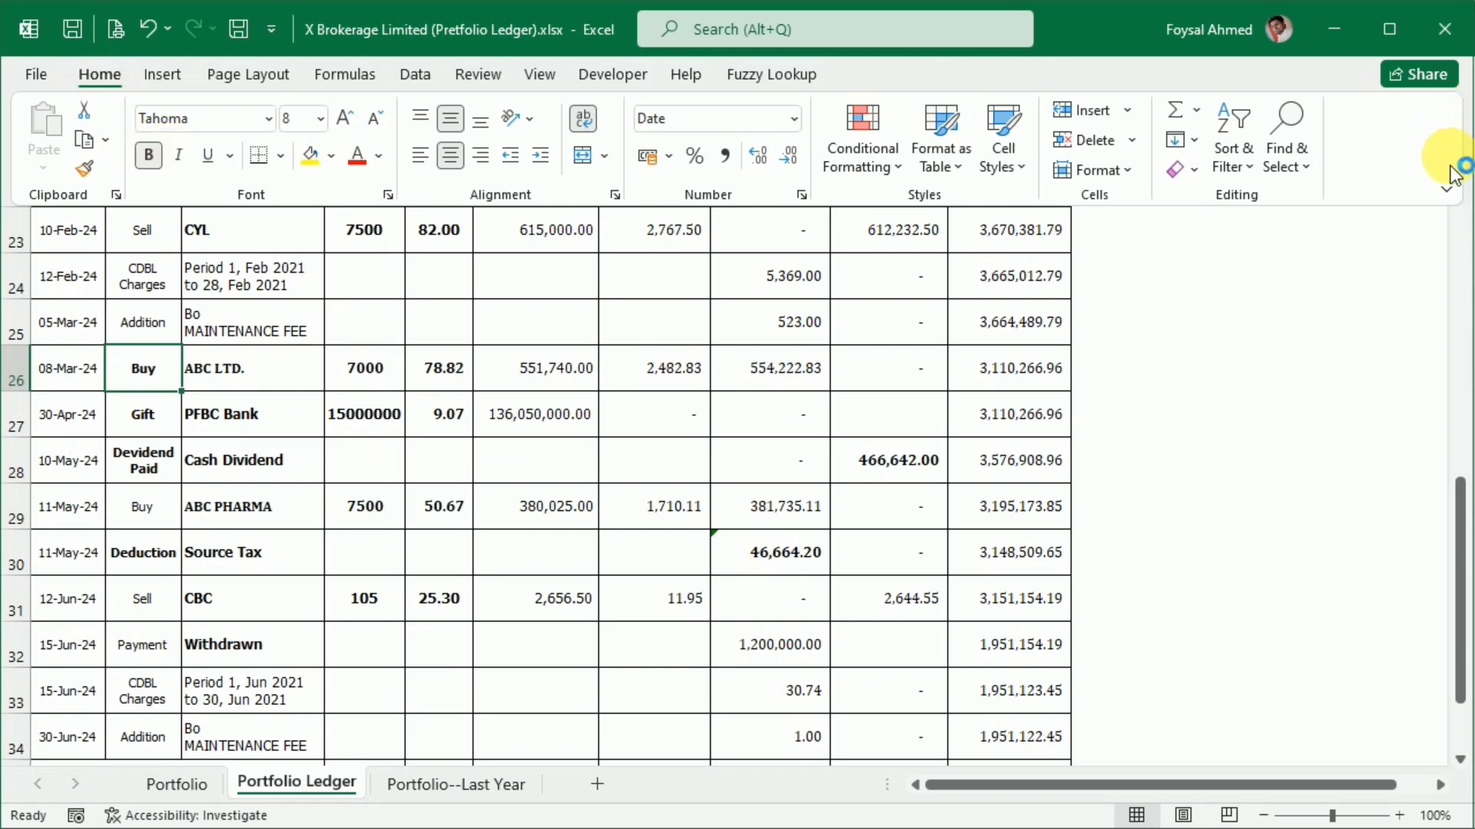
left_click(1447, 187)
left_click(1382, 315)
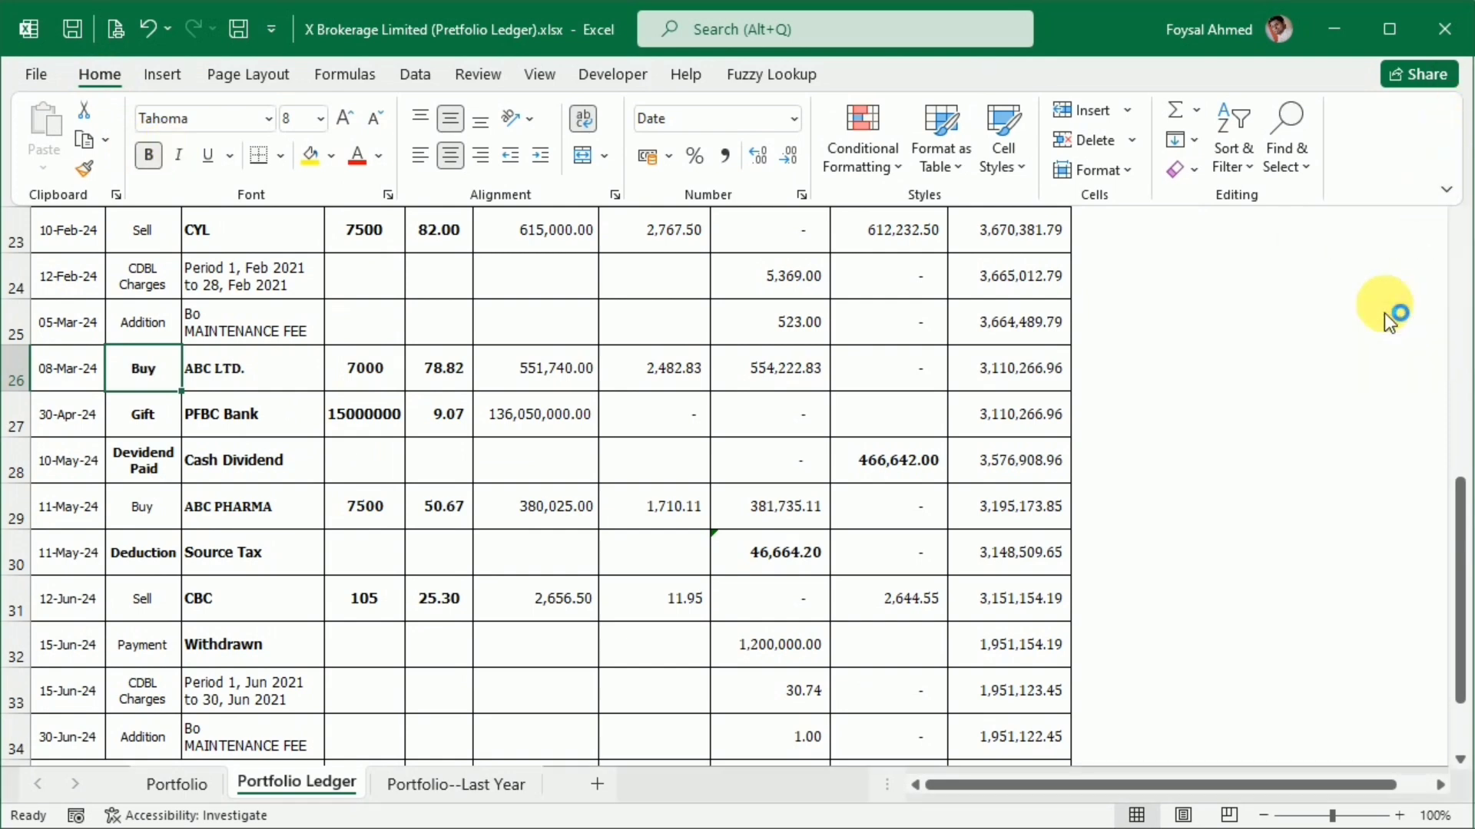
Highlight the whole 08-Mar-24 ABC LTD. purchase row in the ledger with yellow fill, from transaction date to balance.
scroll(434, 599, "down", 2)
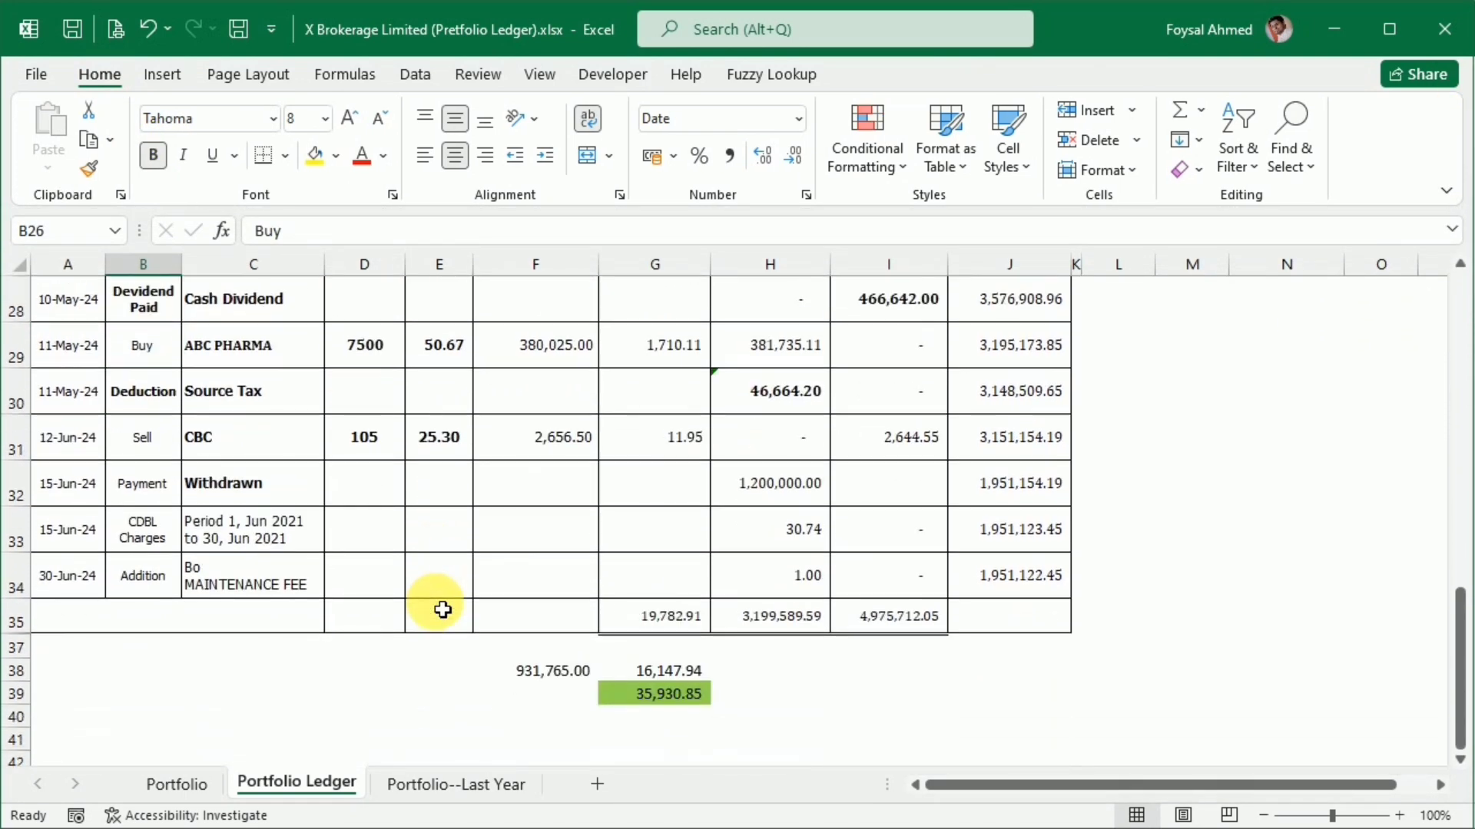
scroll(442, 609, "up", 1)
left_click(76, 351)
left_click_drag(76, 351, 968, 342)
left_click(314, 154)
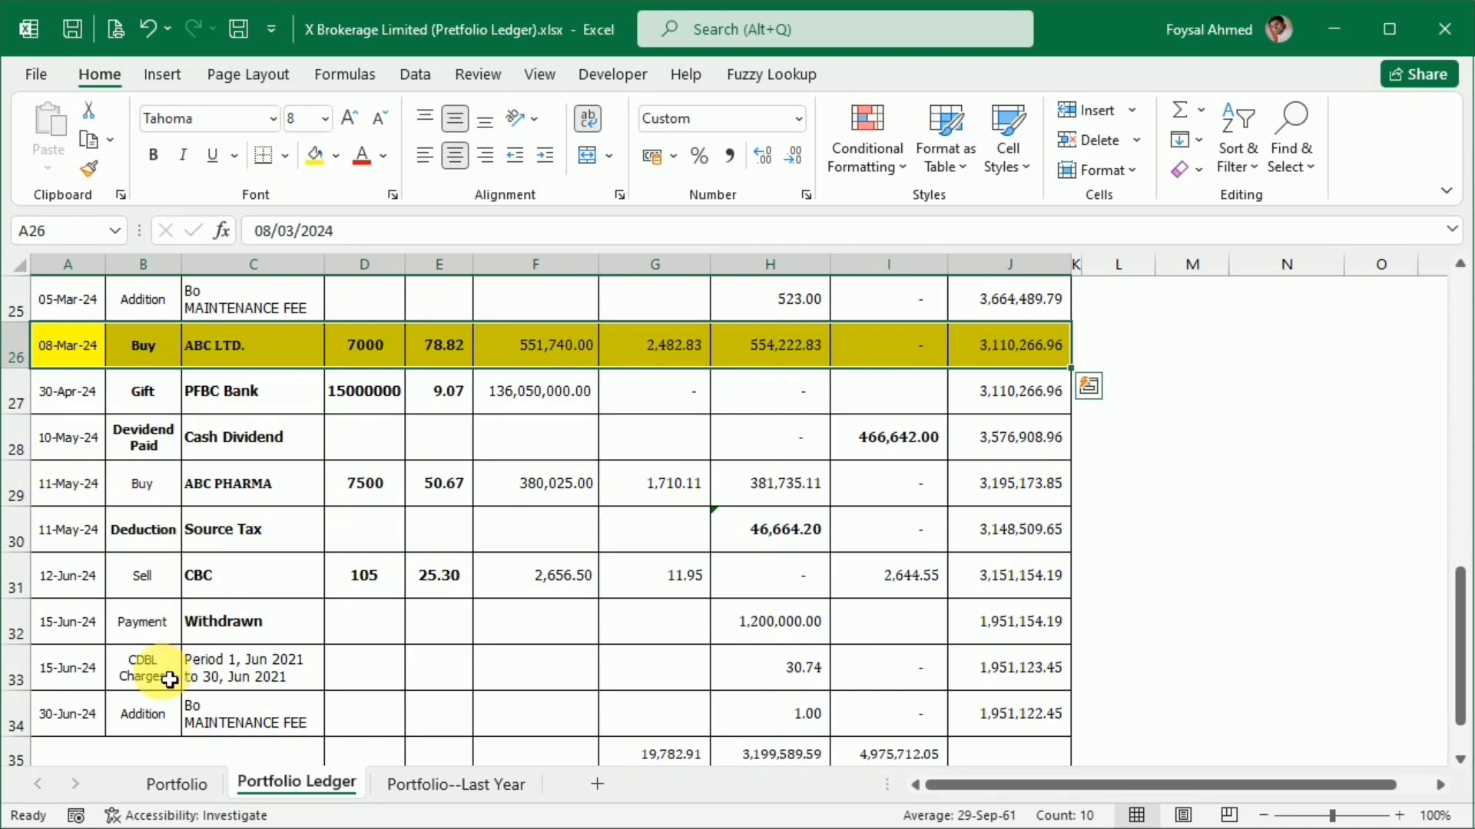
Highlight the 11-May-24 ABC PHARMA purchase row in the ledger with yellow fill, from transaction date to balance.
left_click_drag(56, 483, 1004, 481)
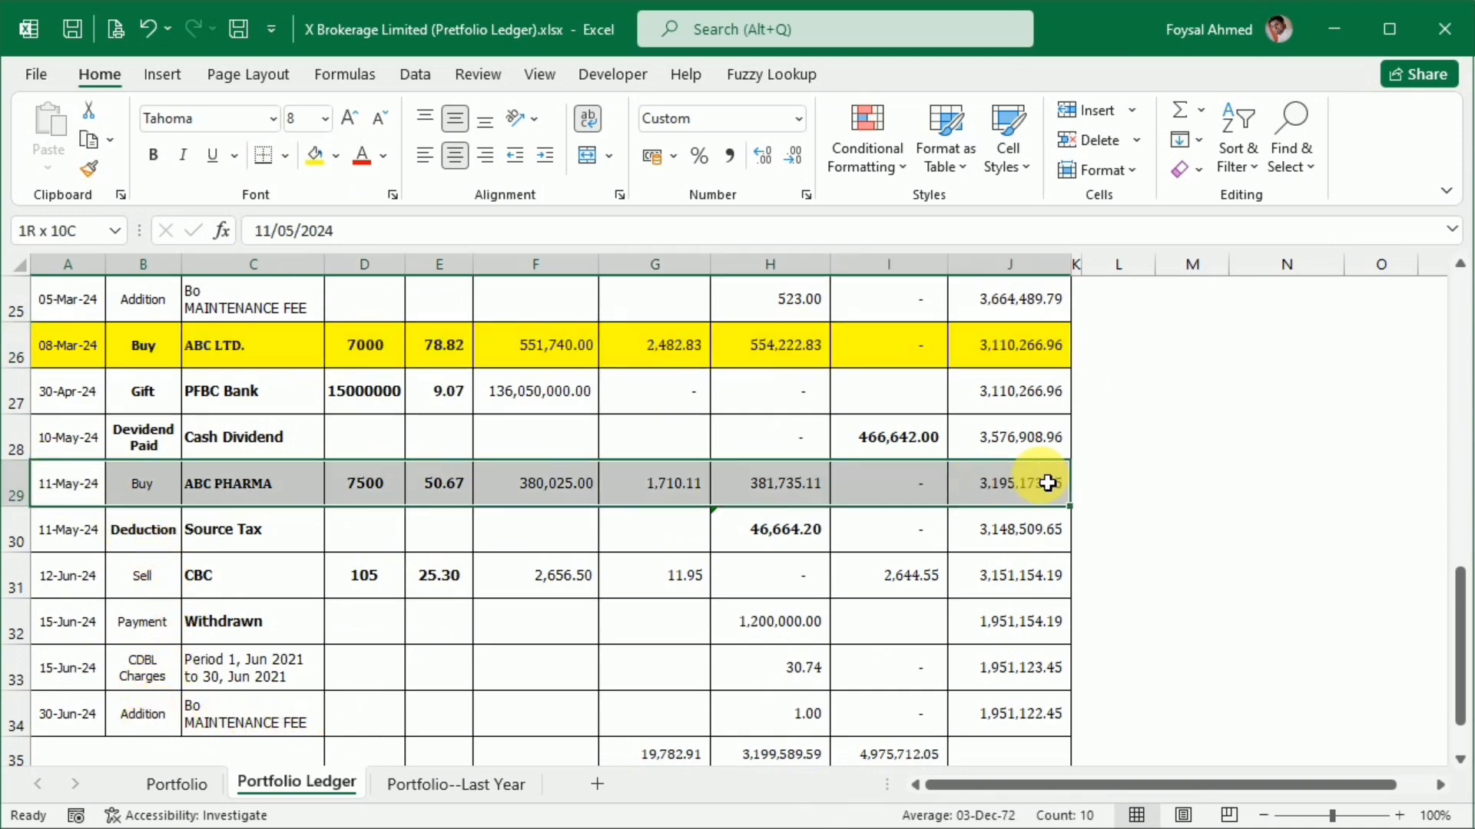
left_click(319, 155)
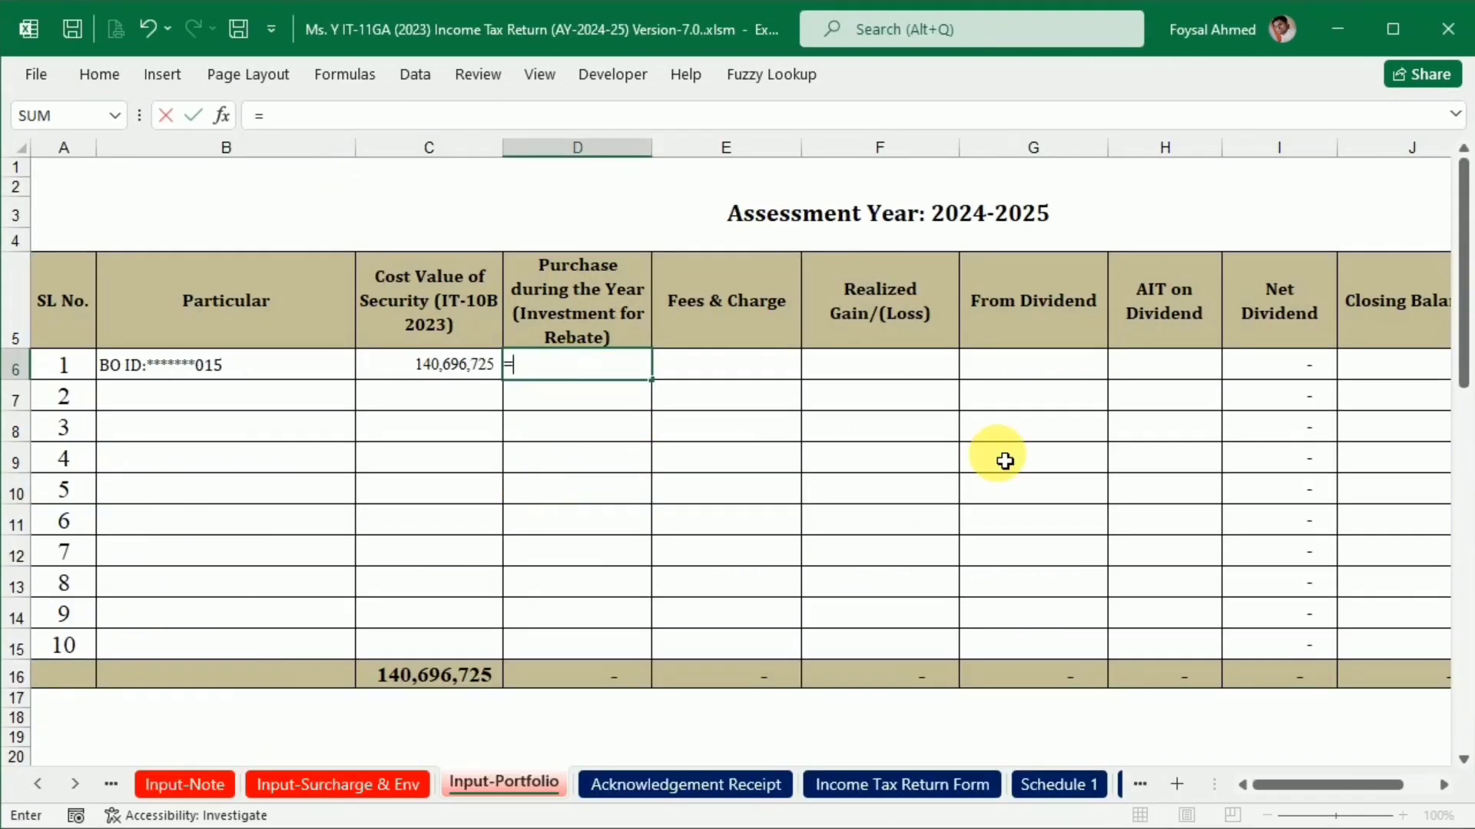
Complete the SL No. 1 Purchase during the Year formula by adding the ledger amounts of ABC LTD. (F26) and ABC PHARMA (F29).
key("ctrl+Tab")
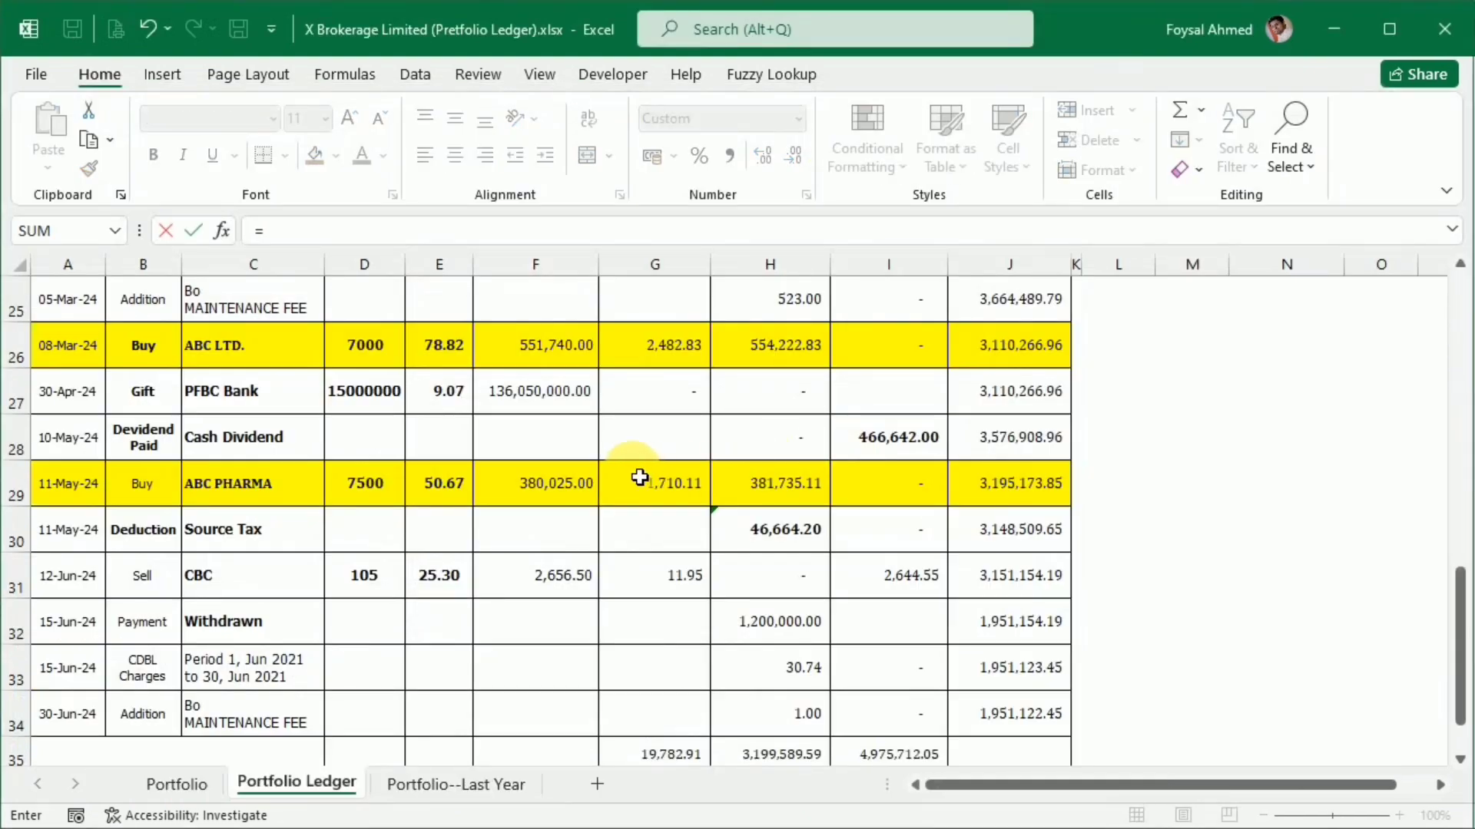
left_click(568, 364)
type("+")
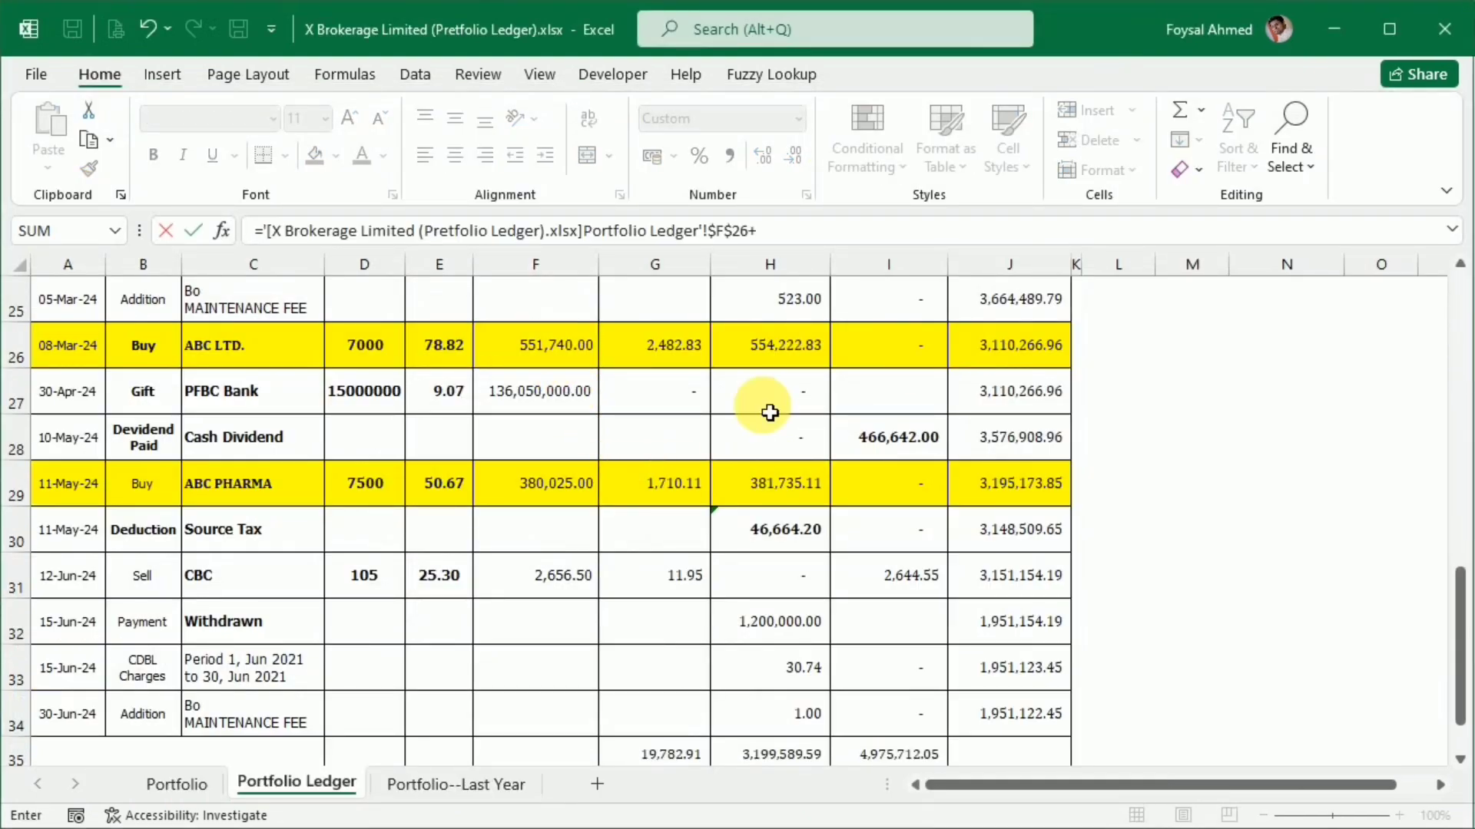
left_click(568, 488)
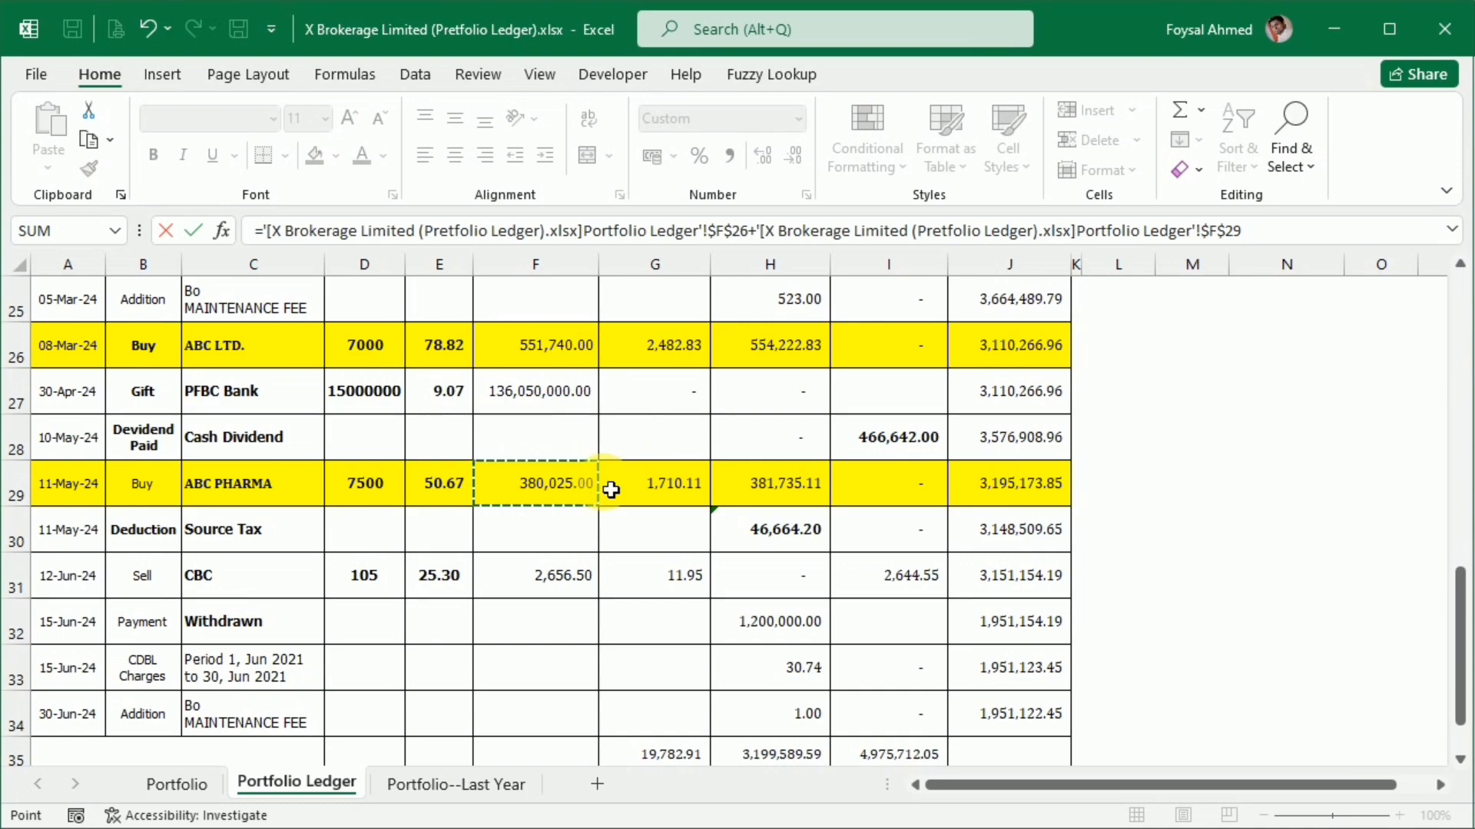
scroll(611, 488, "up", 8)
scroll(581, 485, "down", 7)
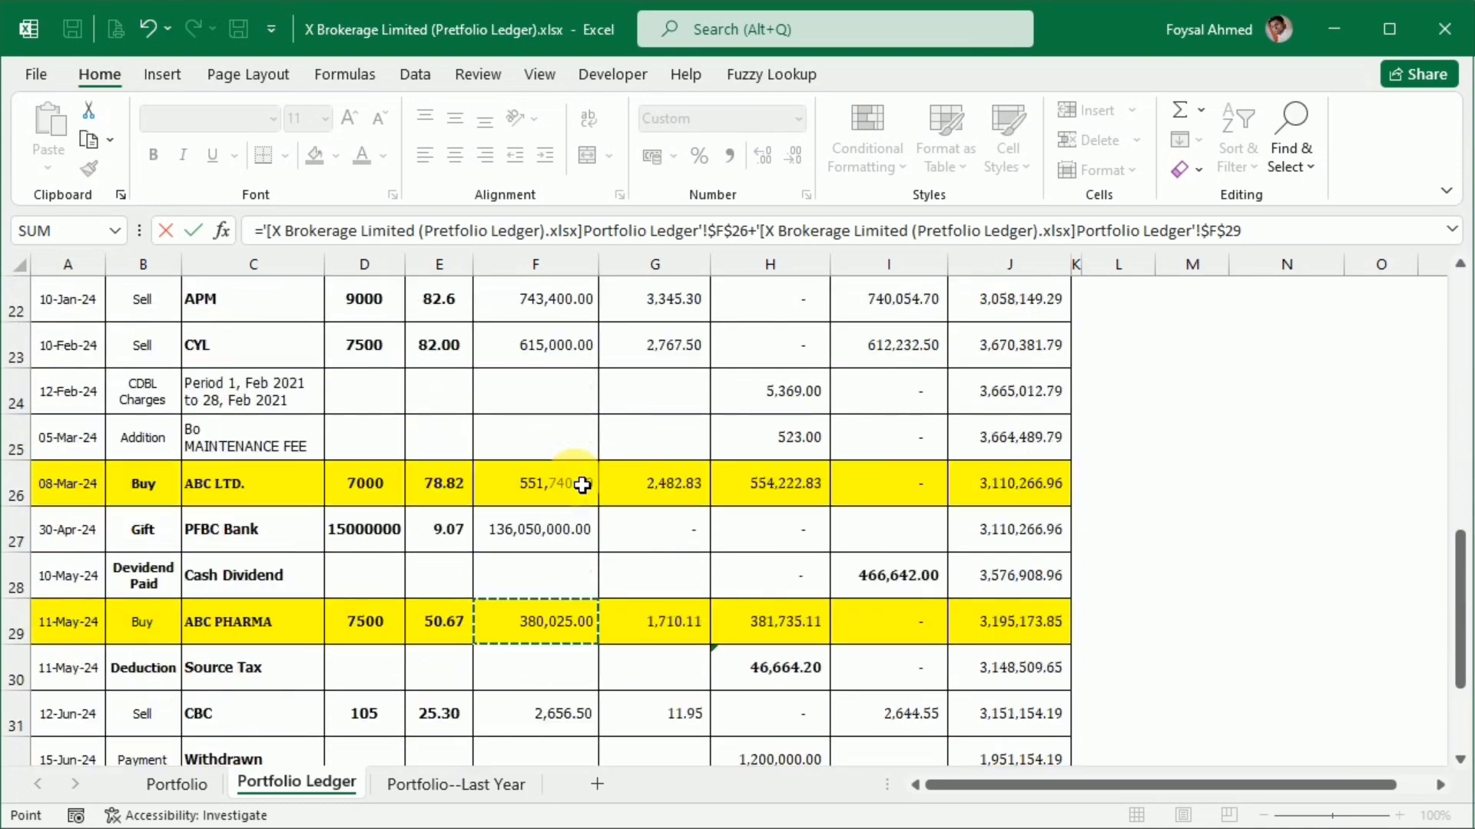
key("Return")
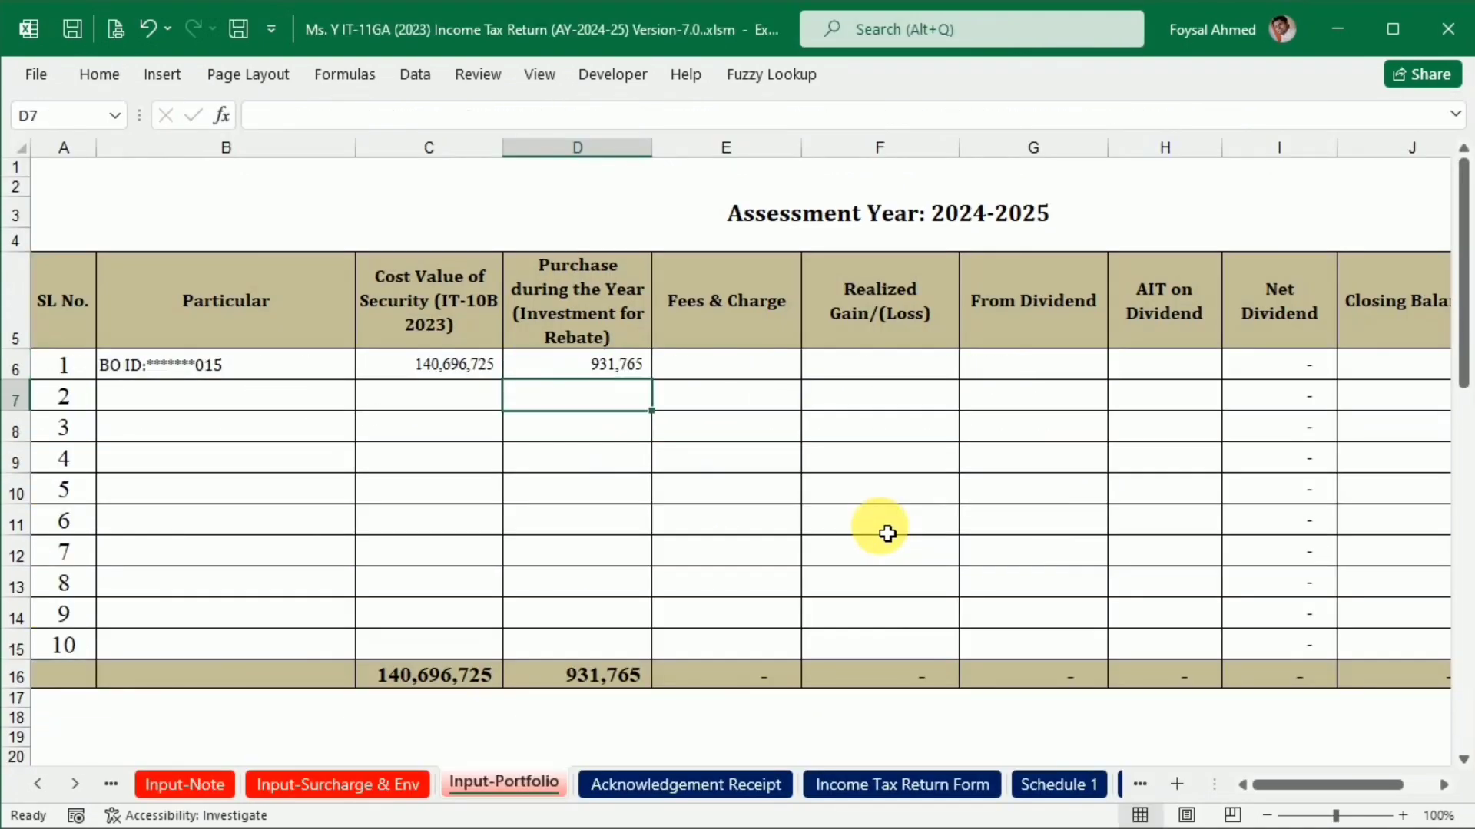
Replace the Purchase during the Year formula of SL No. 1 with its pasted value.
key("Up")
key("ctrl+c")
right_click(886, 531)
key("v")
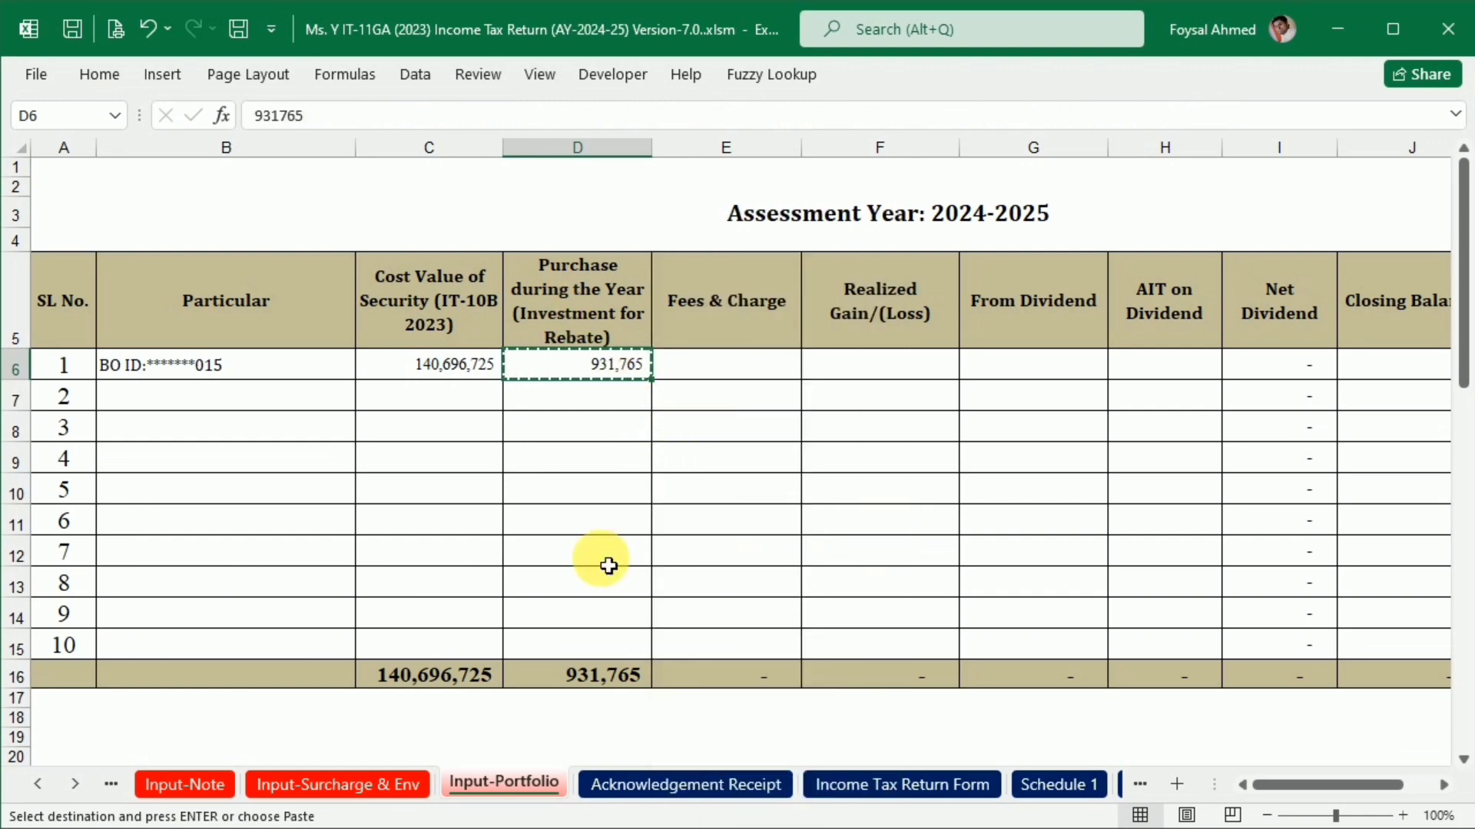
Open the Schedule 5 sheet and check the rebatable amount for investment in securities listed with an approved stock exchange.
scroll(606, 566, "down", 5)
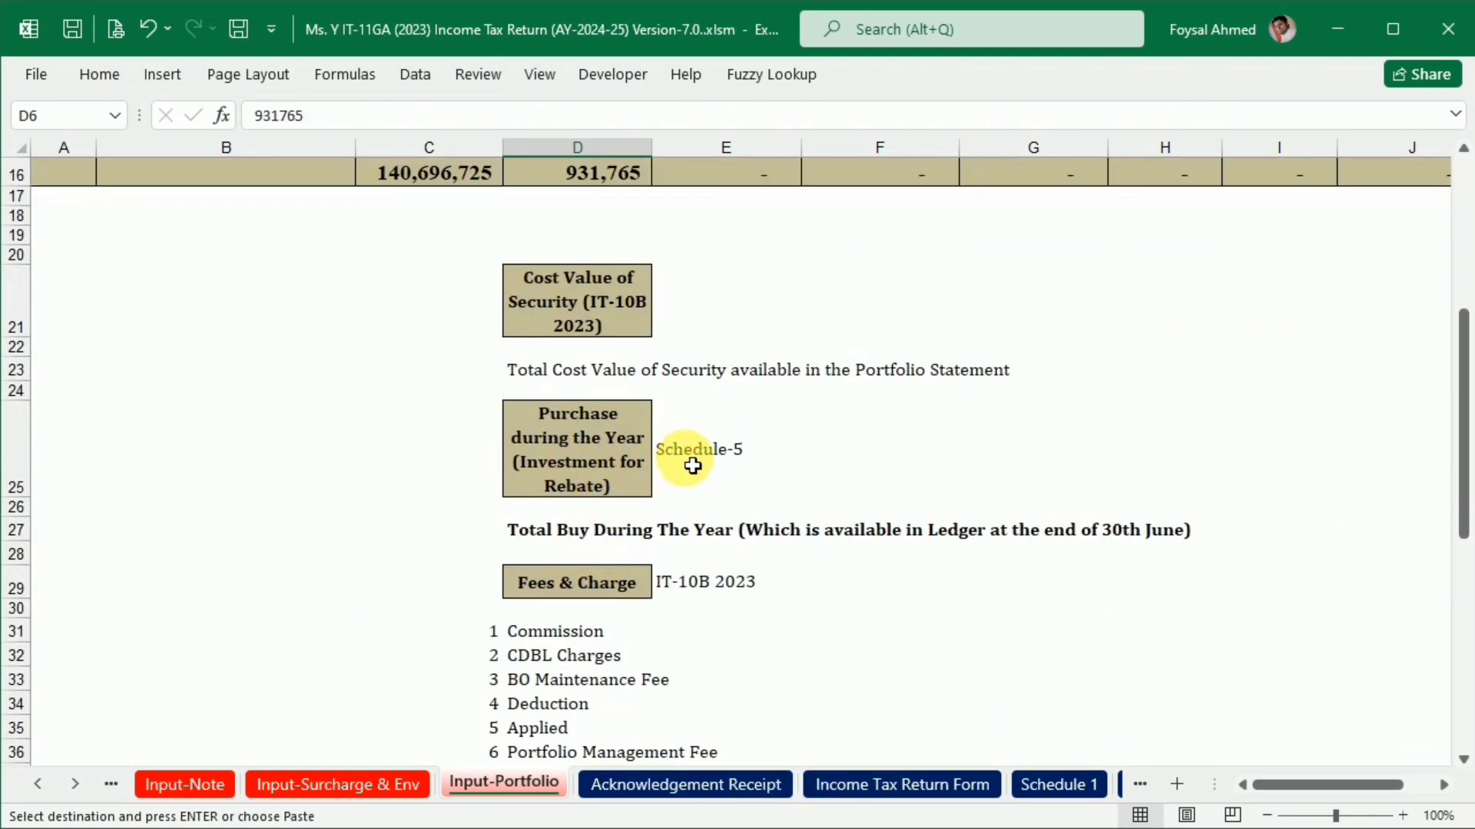
left_click(73, 785)
left_click(73, 784)
left_click(73, 785)
left_click(73, 785)
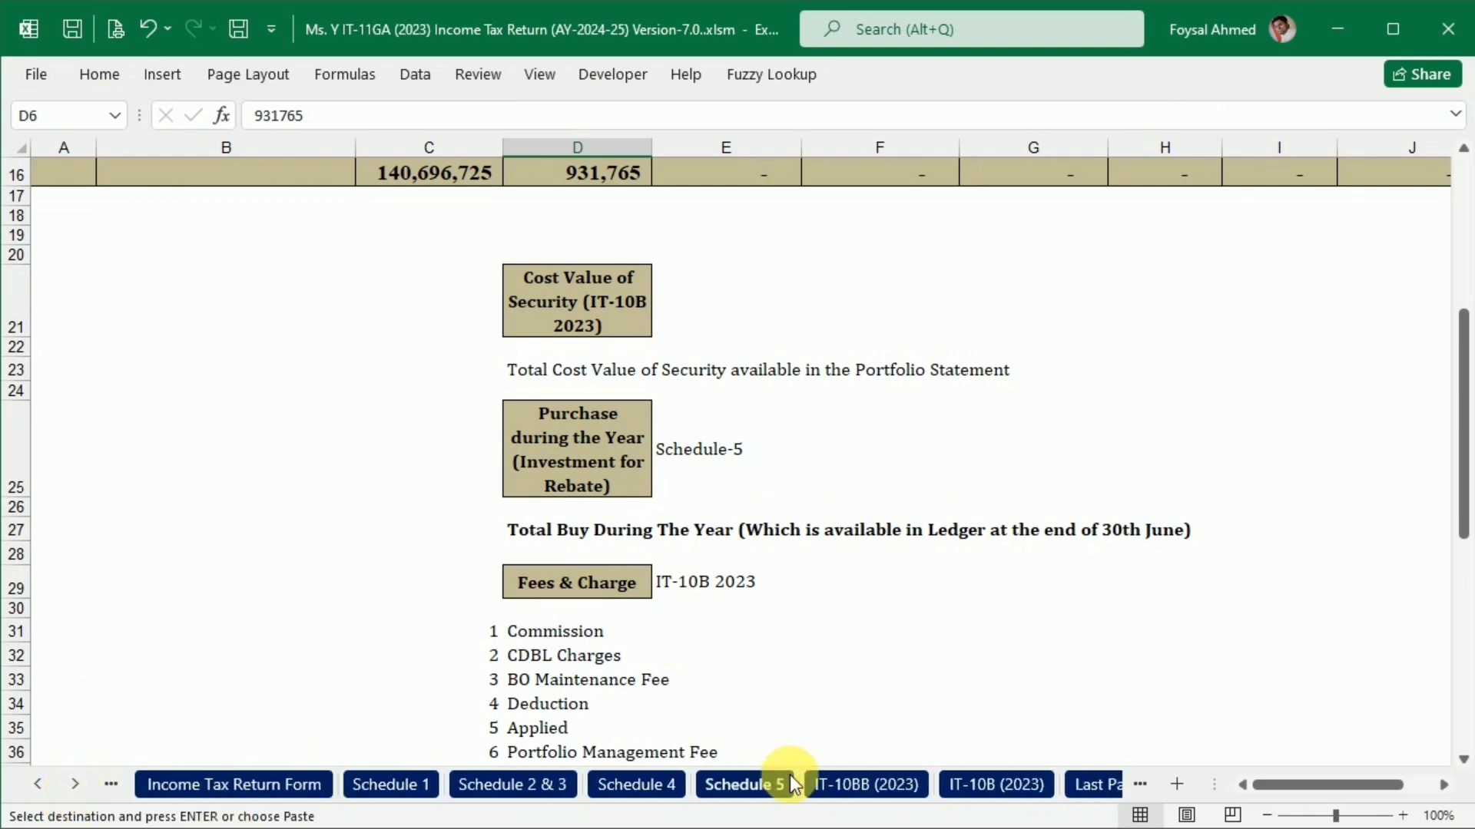
left_click(733, 785)
scroll(384, 514, "down", 2)
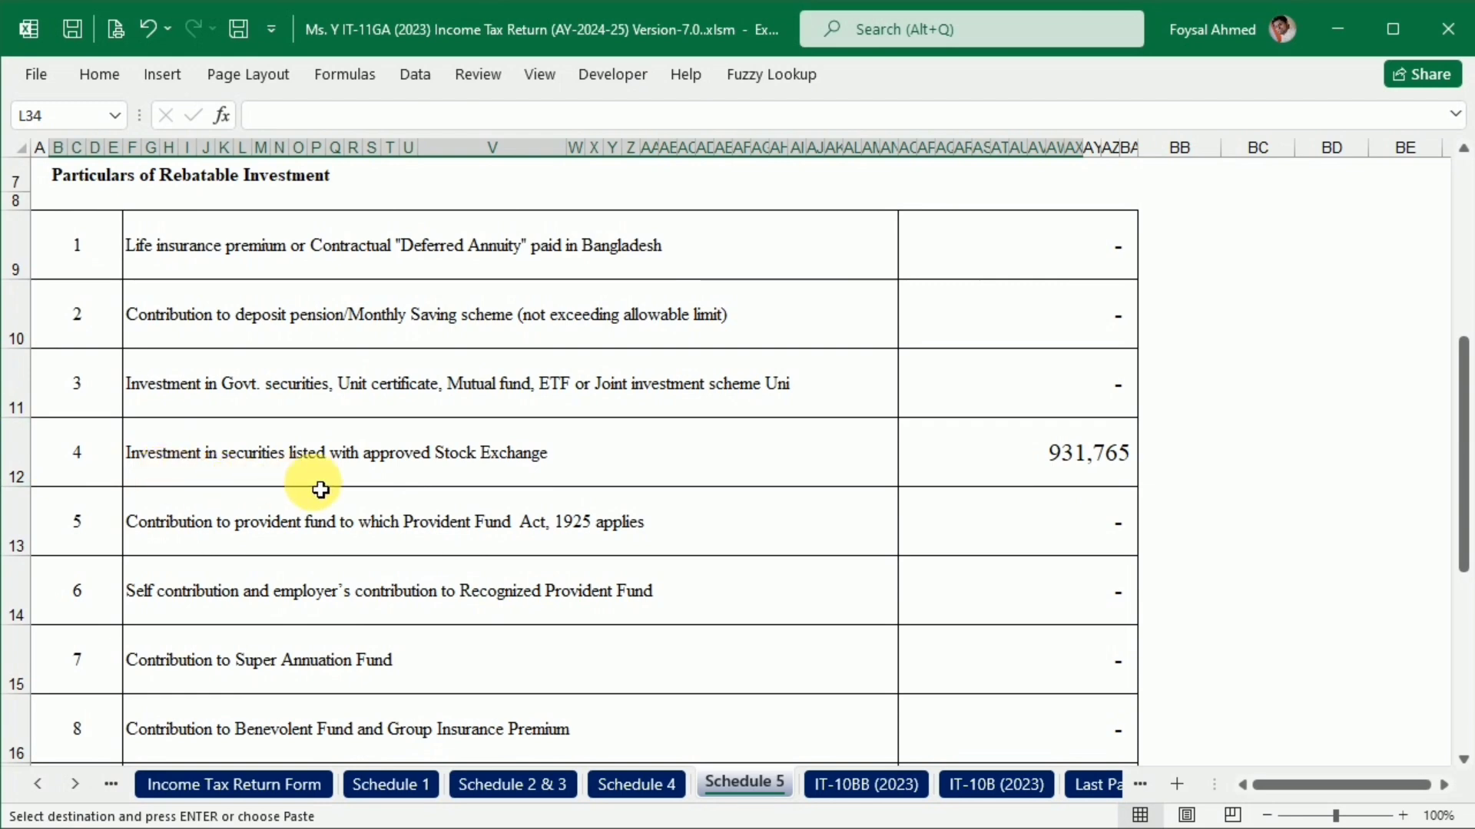
left_click(988, 464)
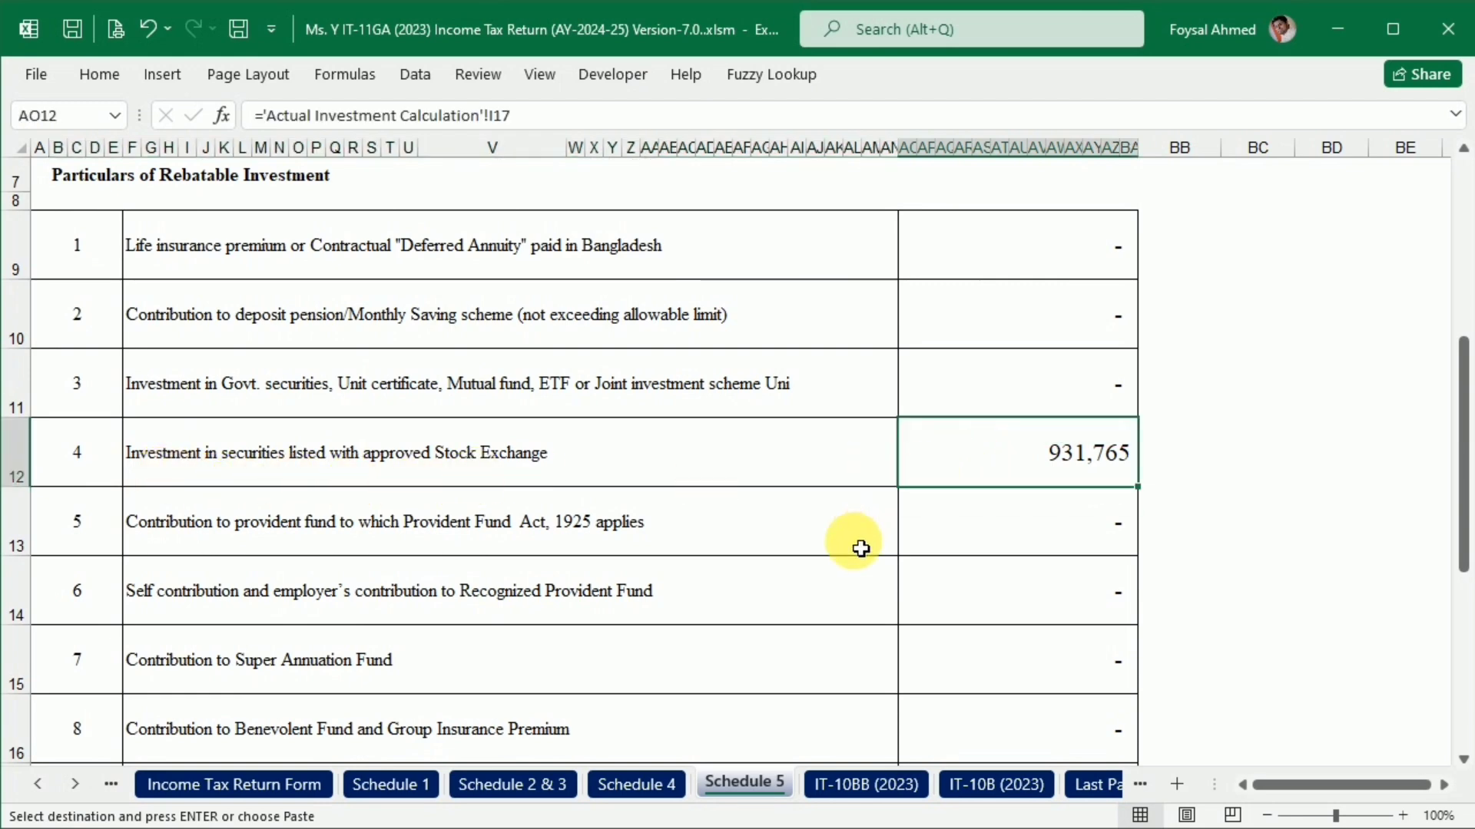
scroll(850, 584, "up", 2)
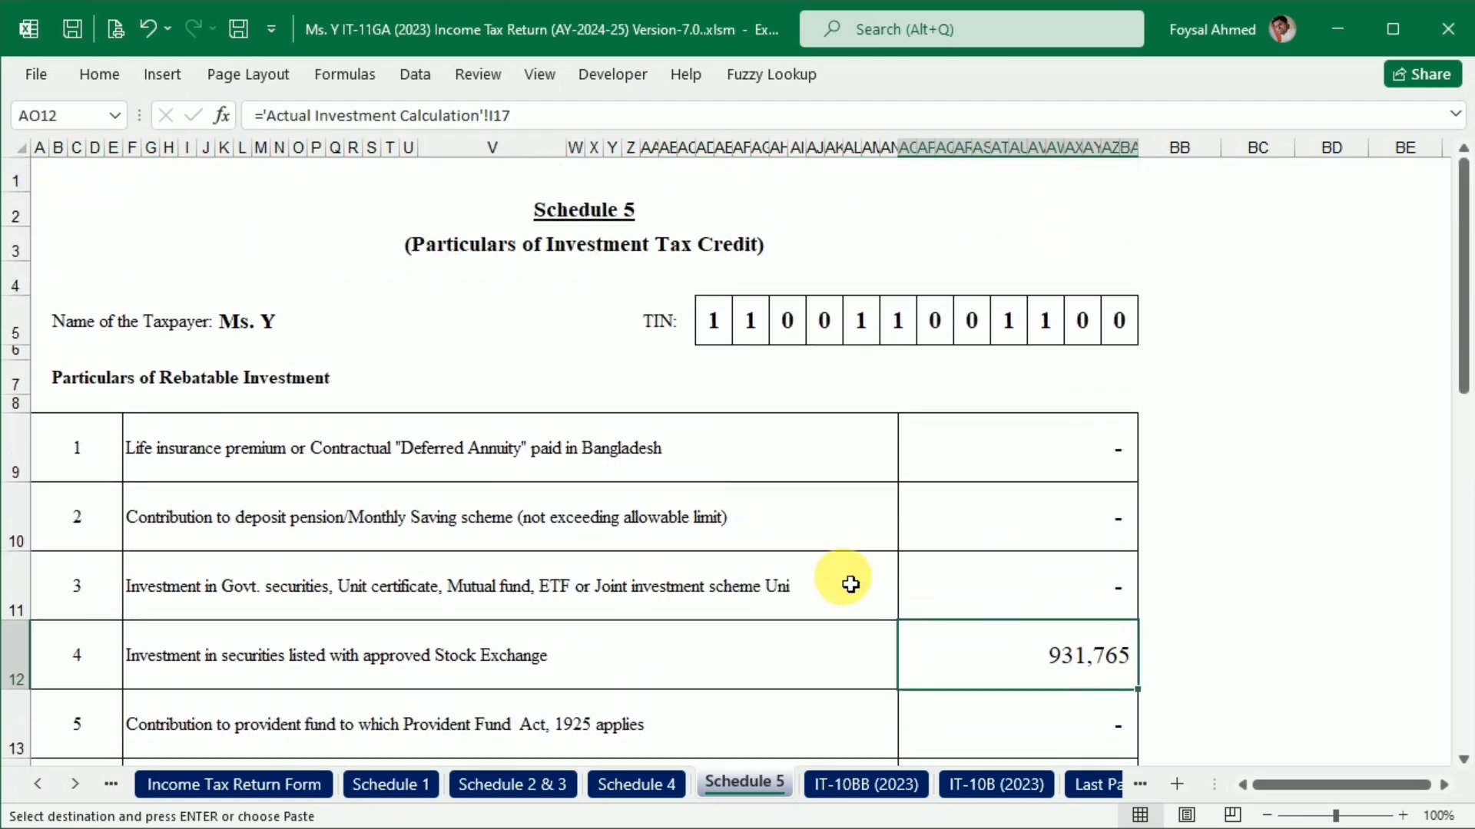
scroll(850, 584, "down", 1)
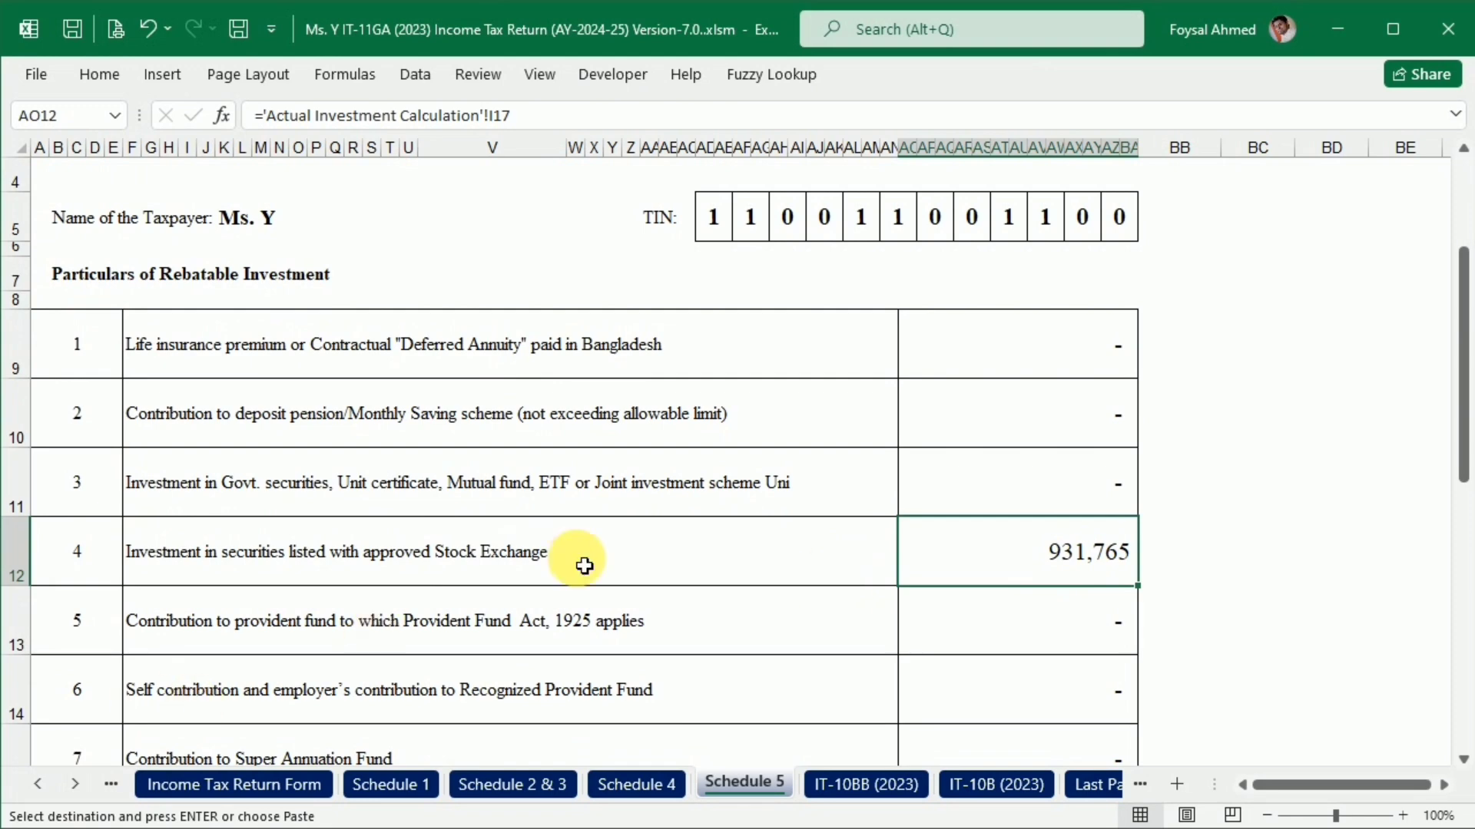
scroll(576, 563, "up", 1)
Open the Actual Investment Calculation sheet and review the stocks or shares investment, the actual investment total and the general tax rebate section.
left_click(39, 783)
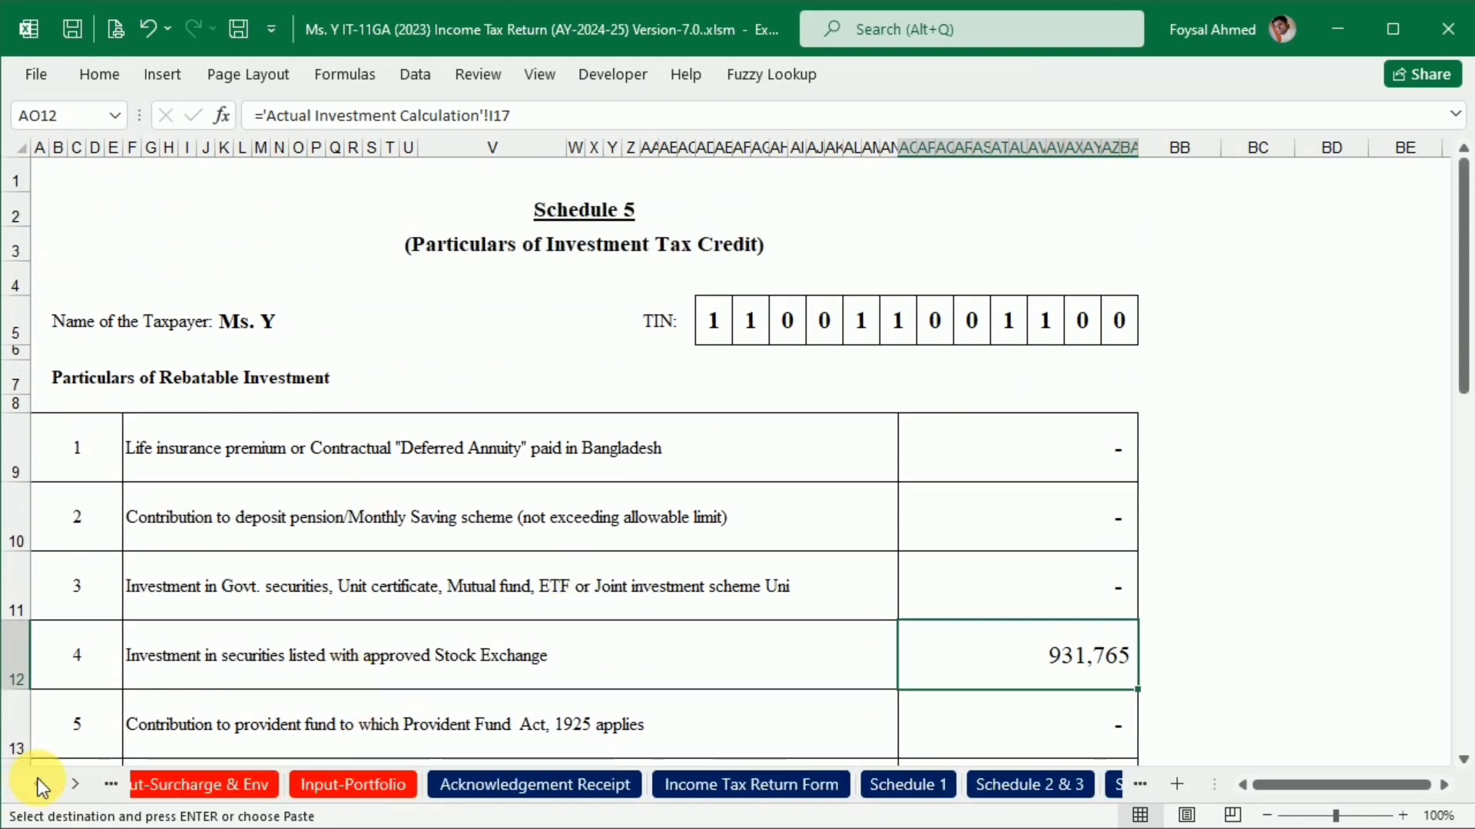
left_click(39, 777)
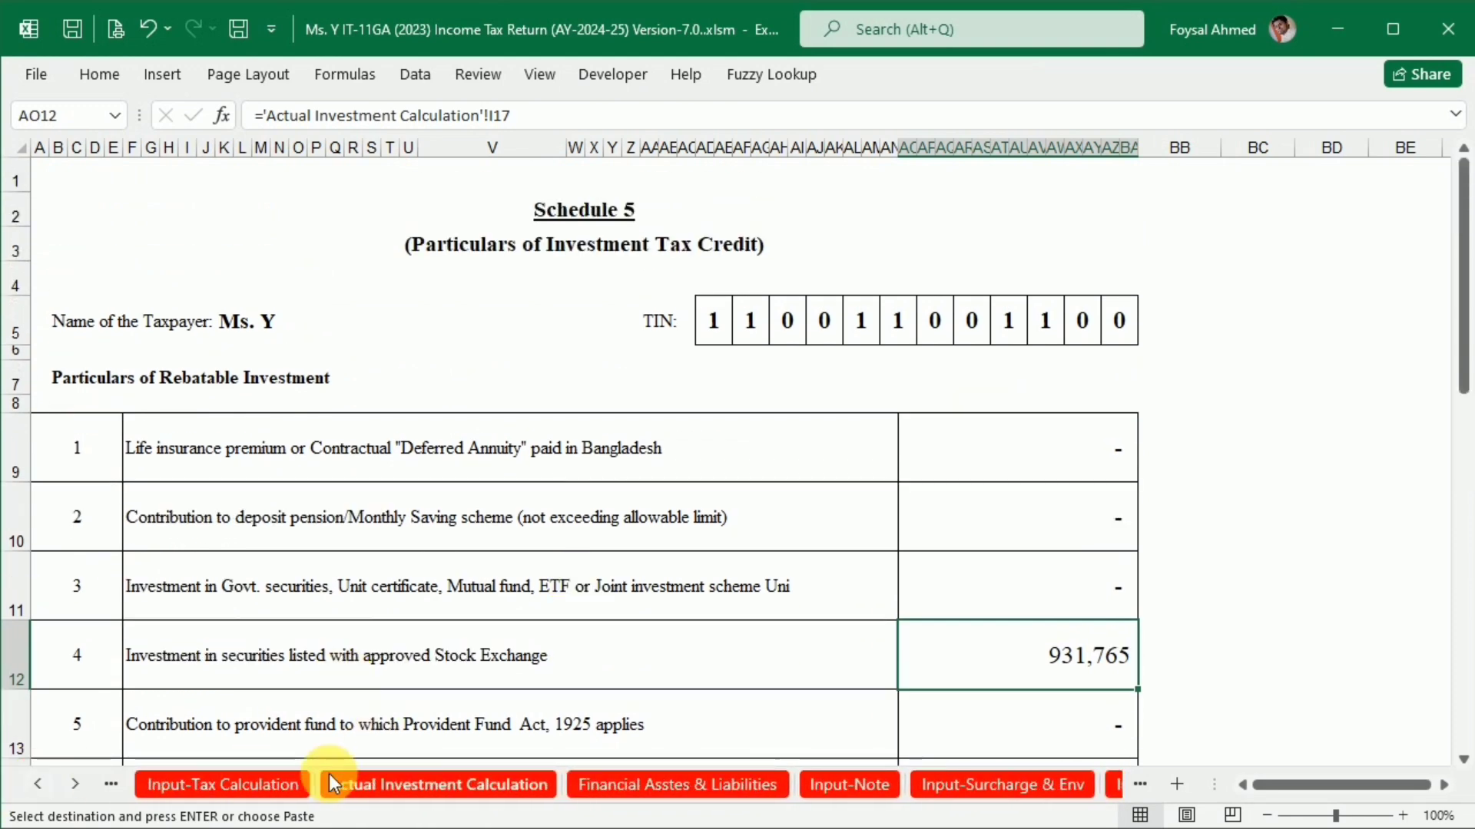
left_click(349, 780)
scroll(415, 560, "down", 2)
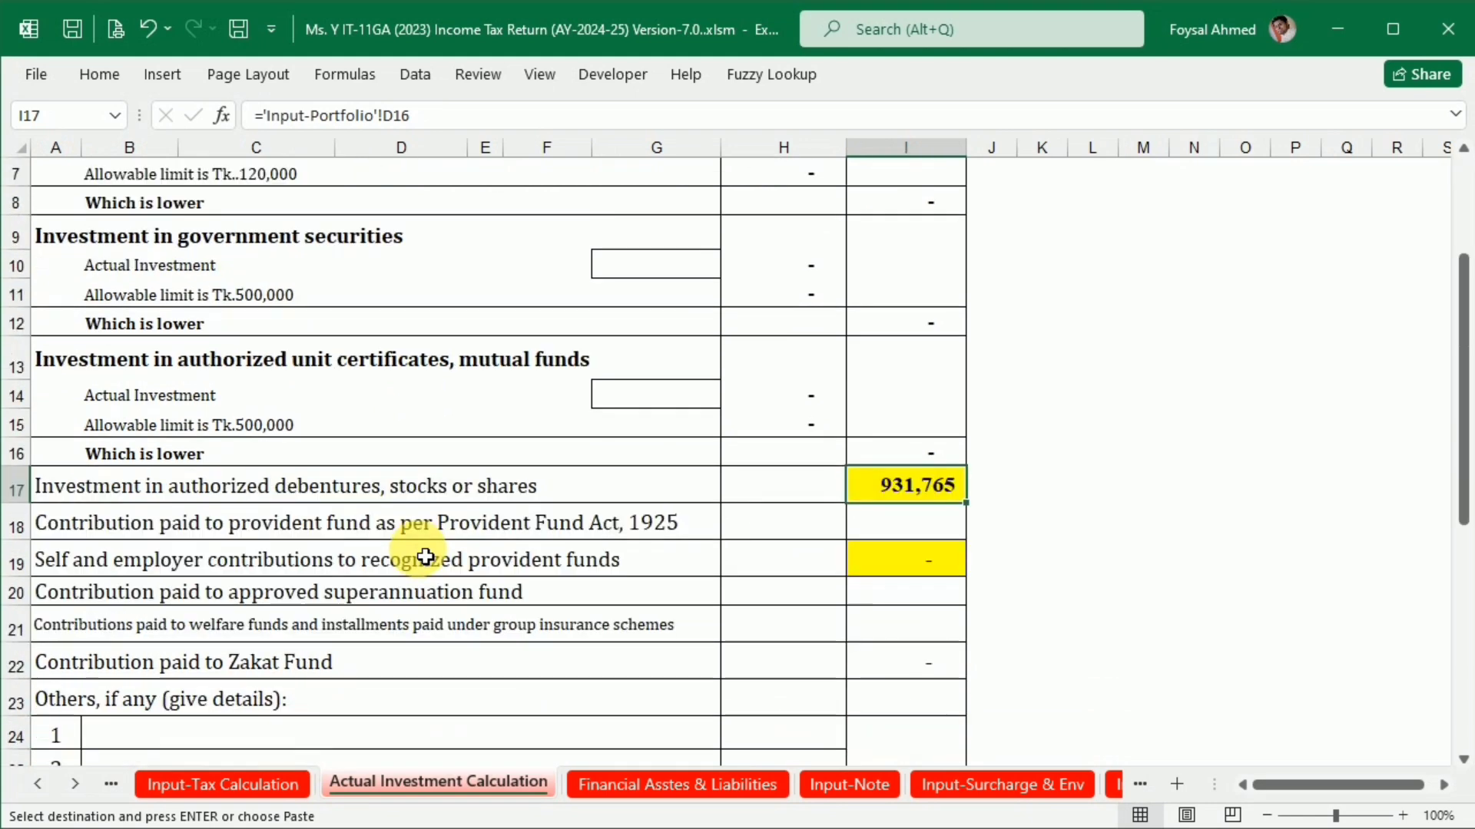
scroll(989, 509, "down", 6)
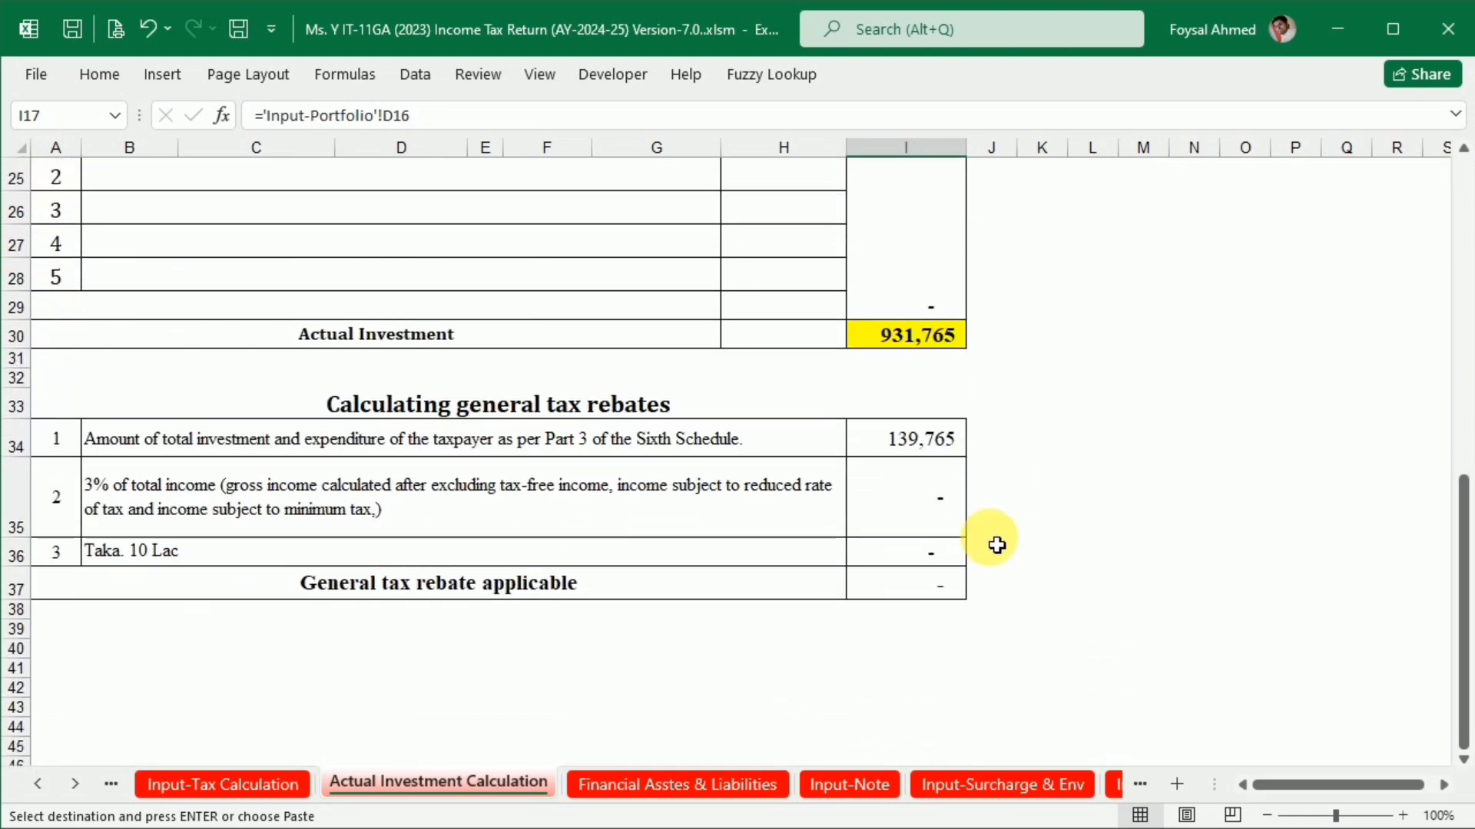
scroll(631, 576, "up", 7)
scroll(631, 577, "up", 1)
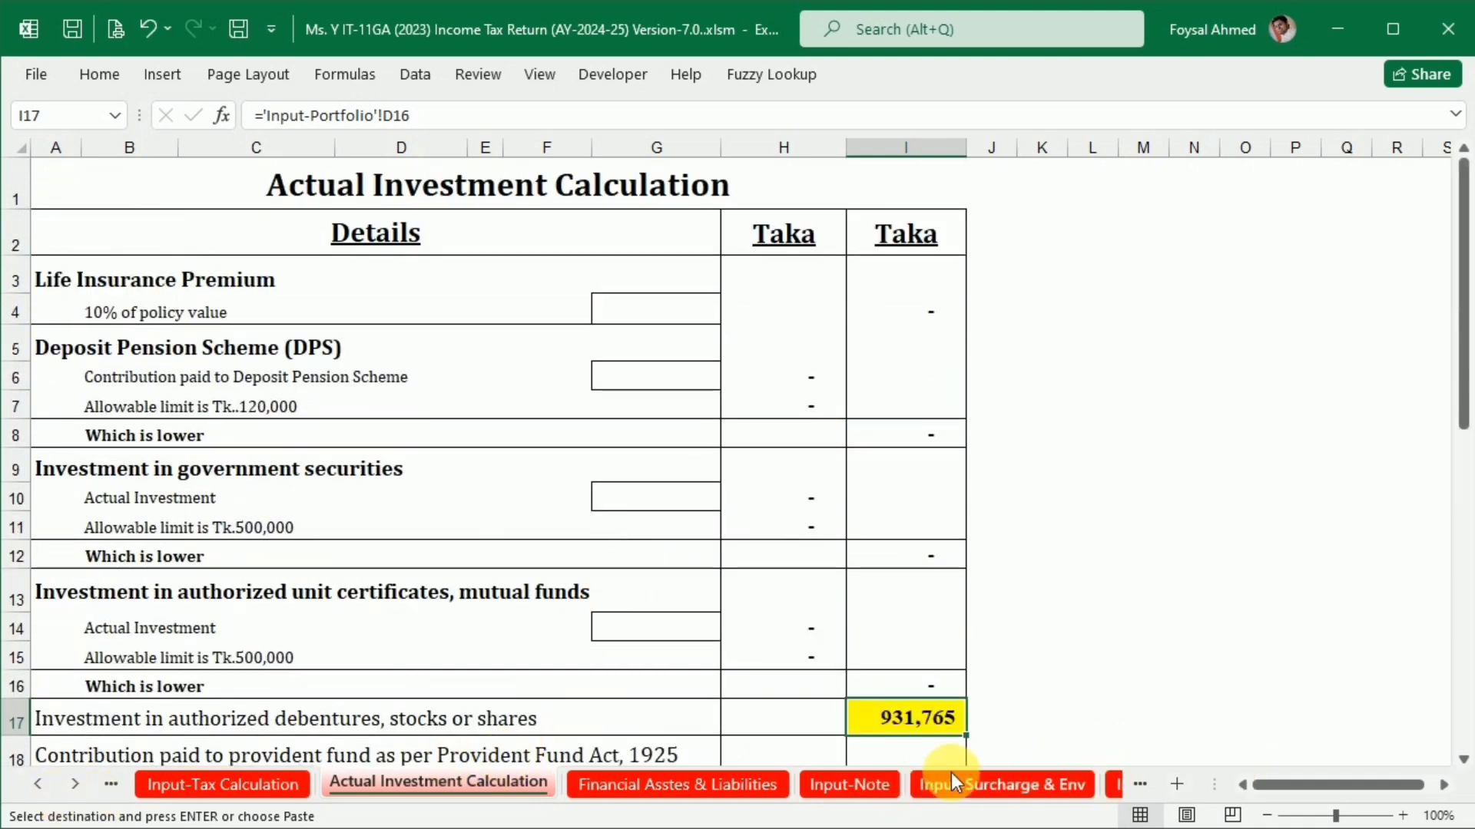
Return to the Input-Portfolio sheet and select the Fees & Charge cell of SL No. 1.
left_click(1114, 783)
scroll(527, 530, "up", 5)
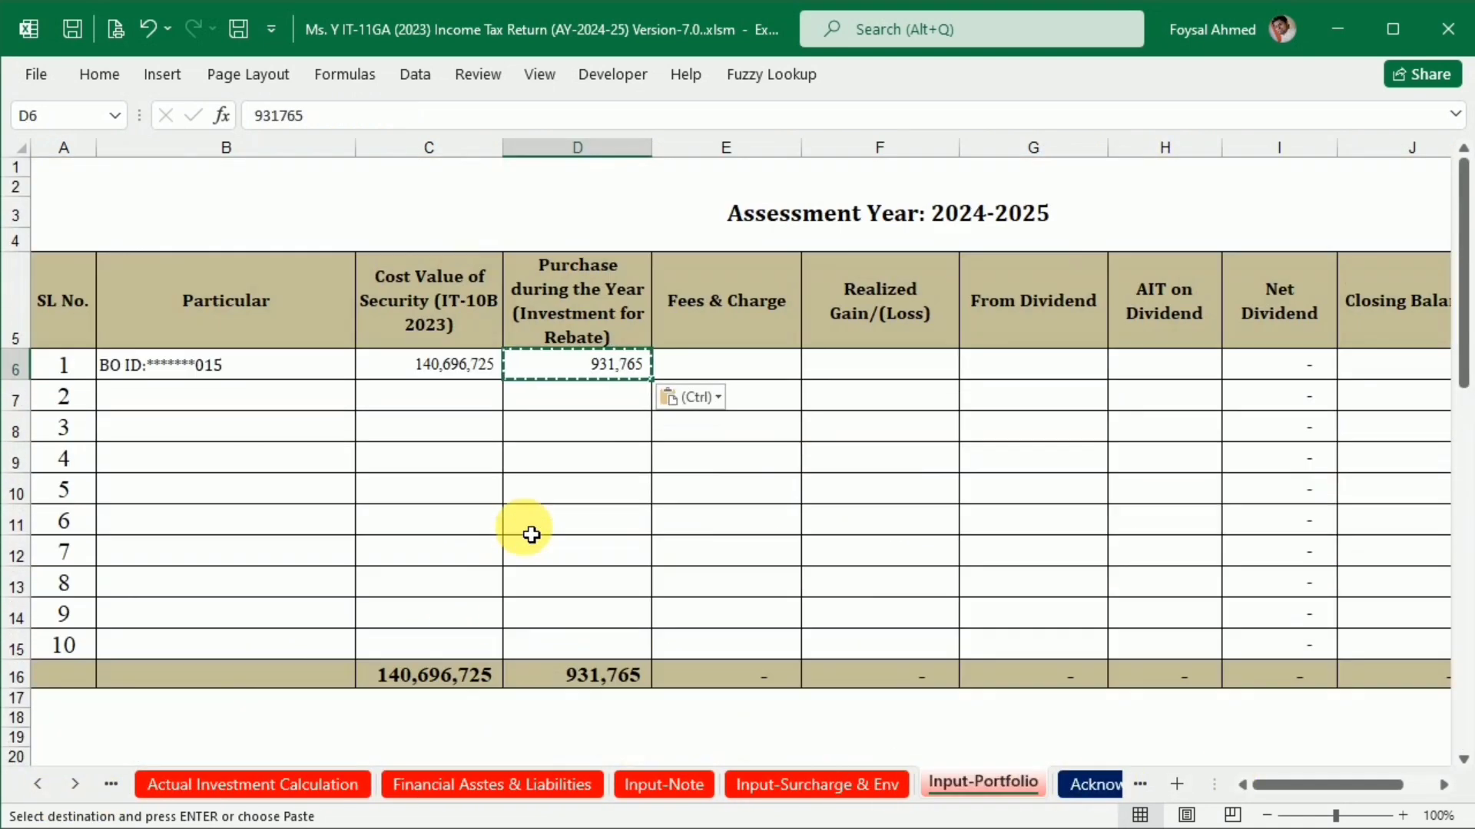
left_click(720, 364)
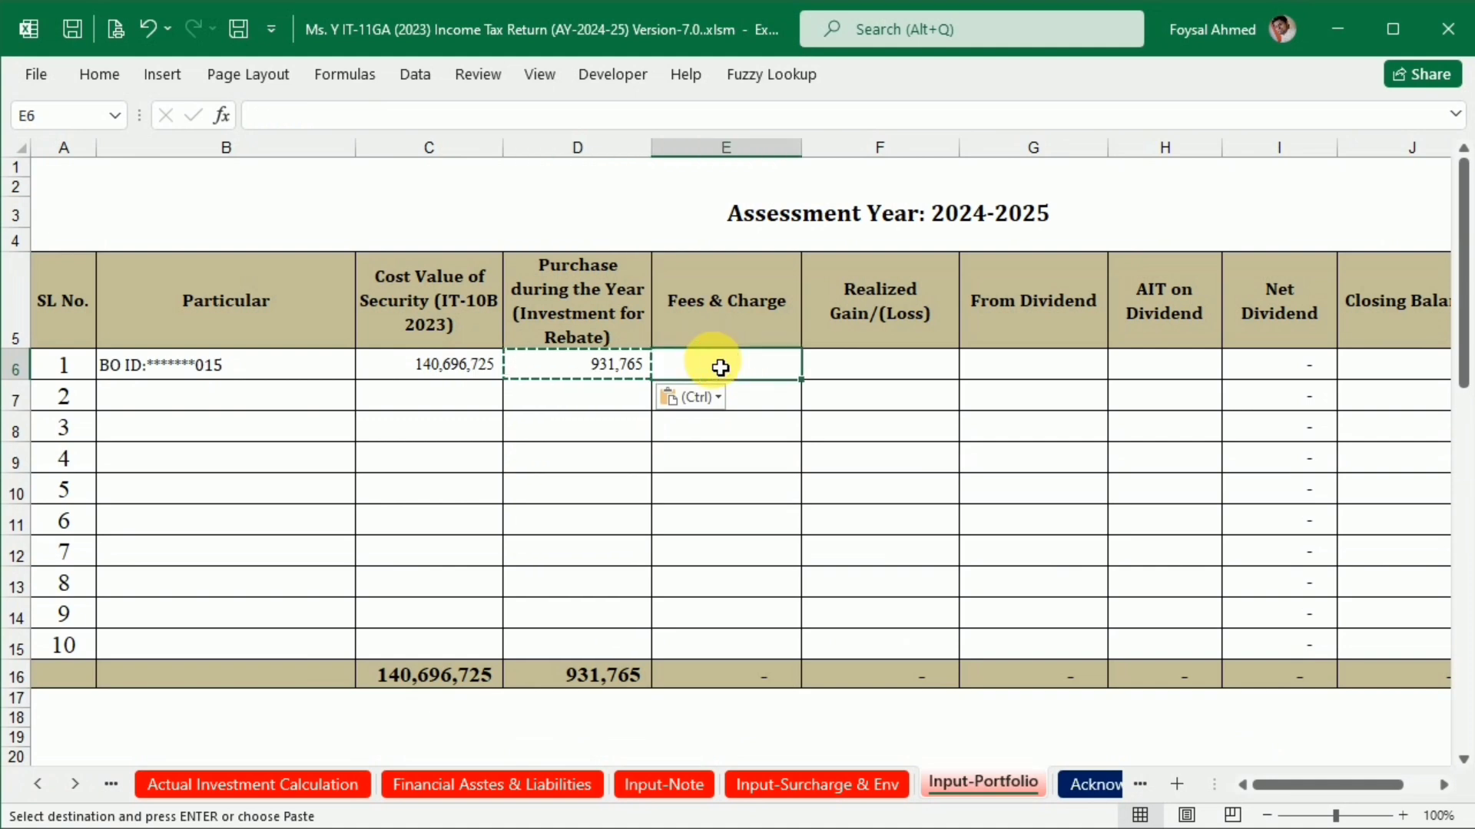
Review the Fees & Charge components listed in the notes below the table, from Commission to Interest Expenses.
scroll(731, 450, "down", 7)
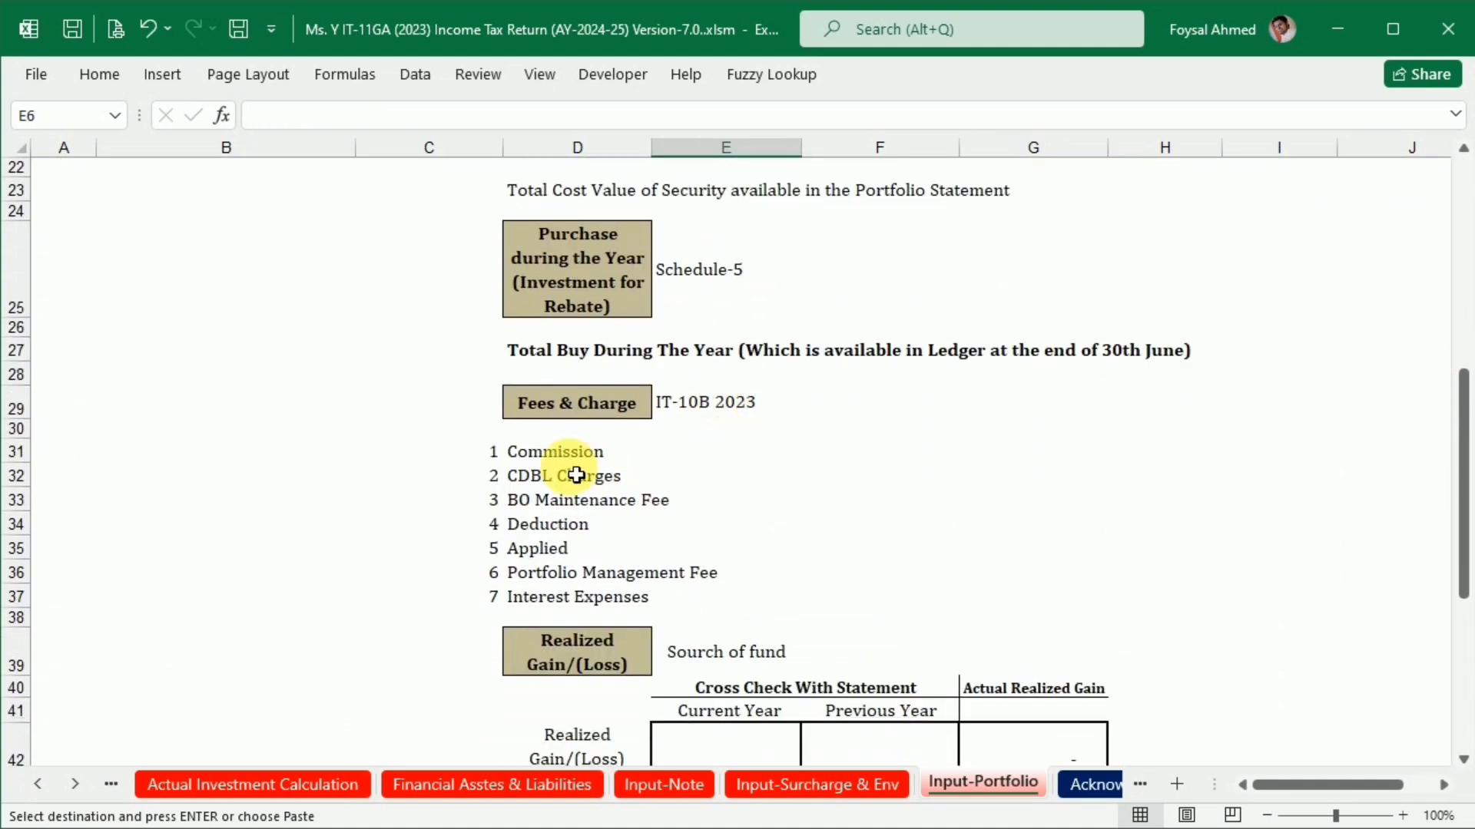
left_click(540, 458)
left_click(526, 484)
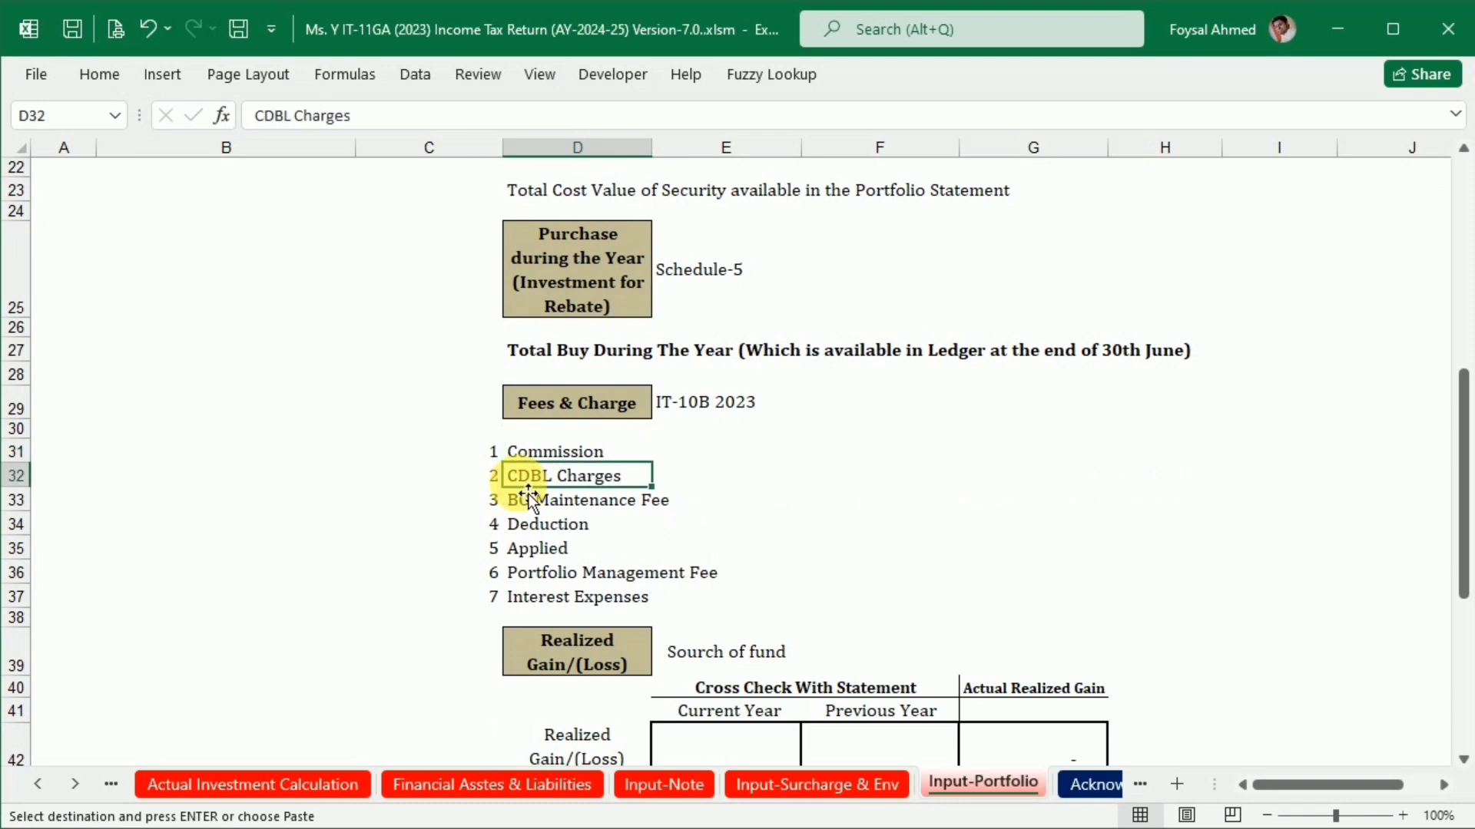
left_click(525, 506)
left_click(516, 531)
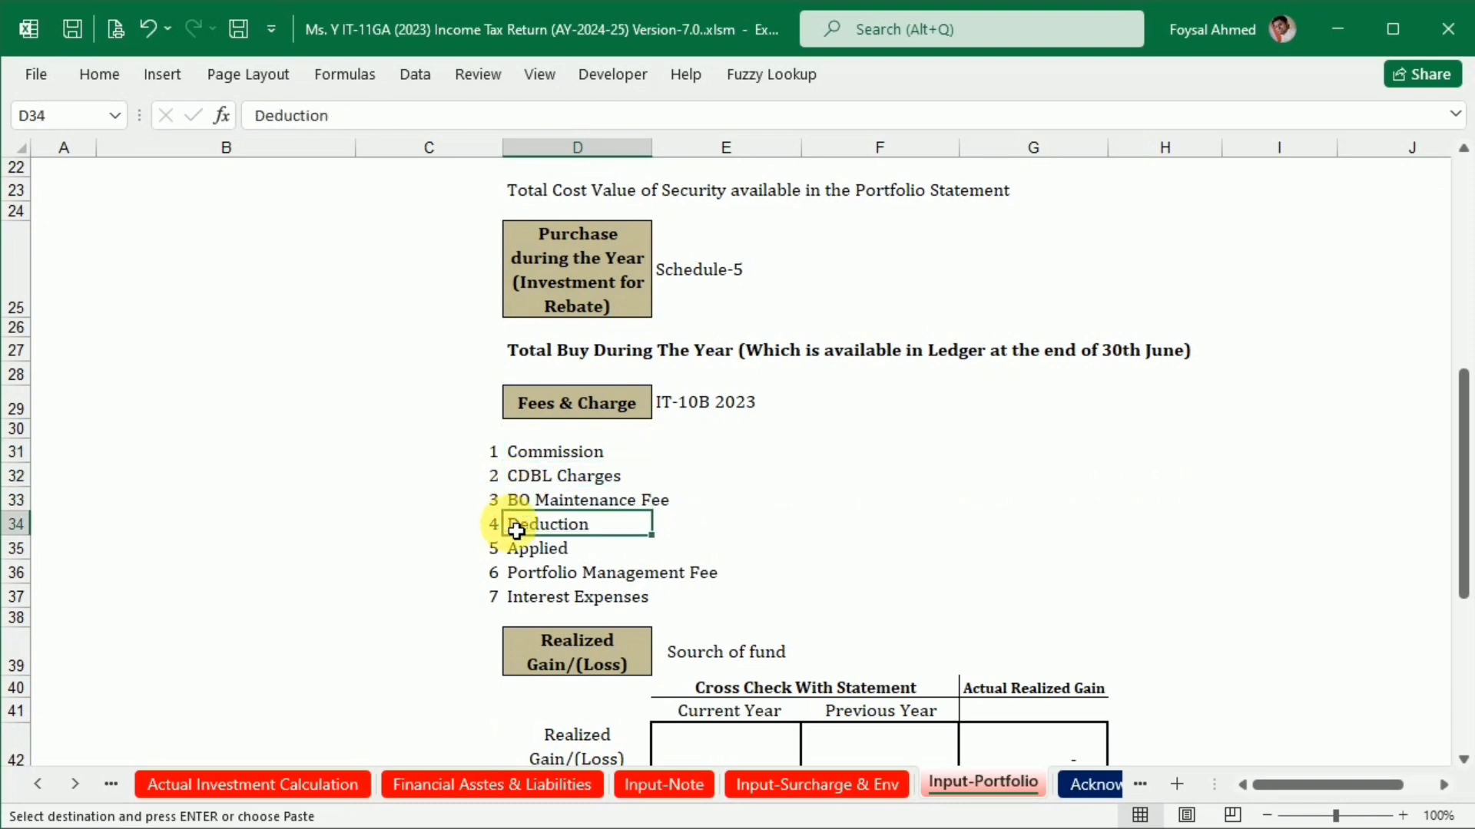
left_click(523, 551)
left_click(536, 579)
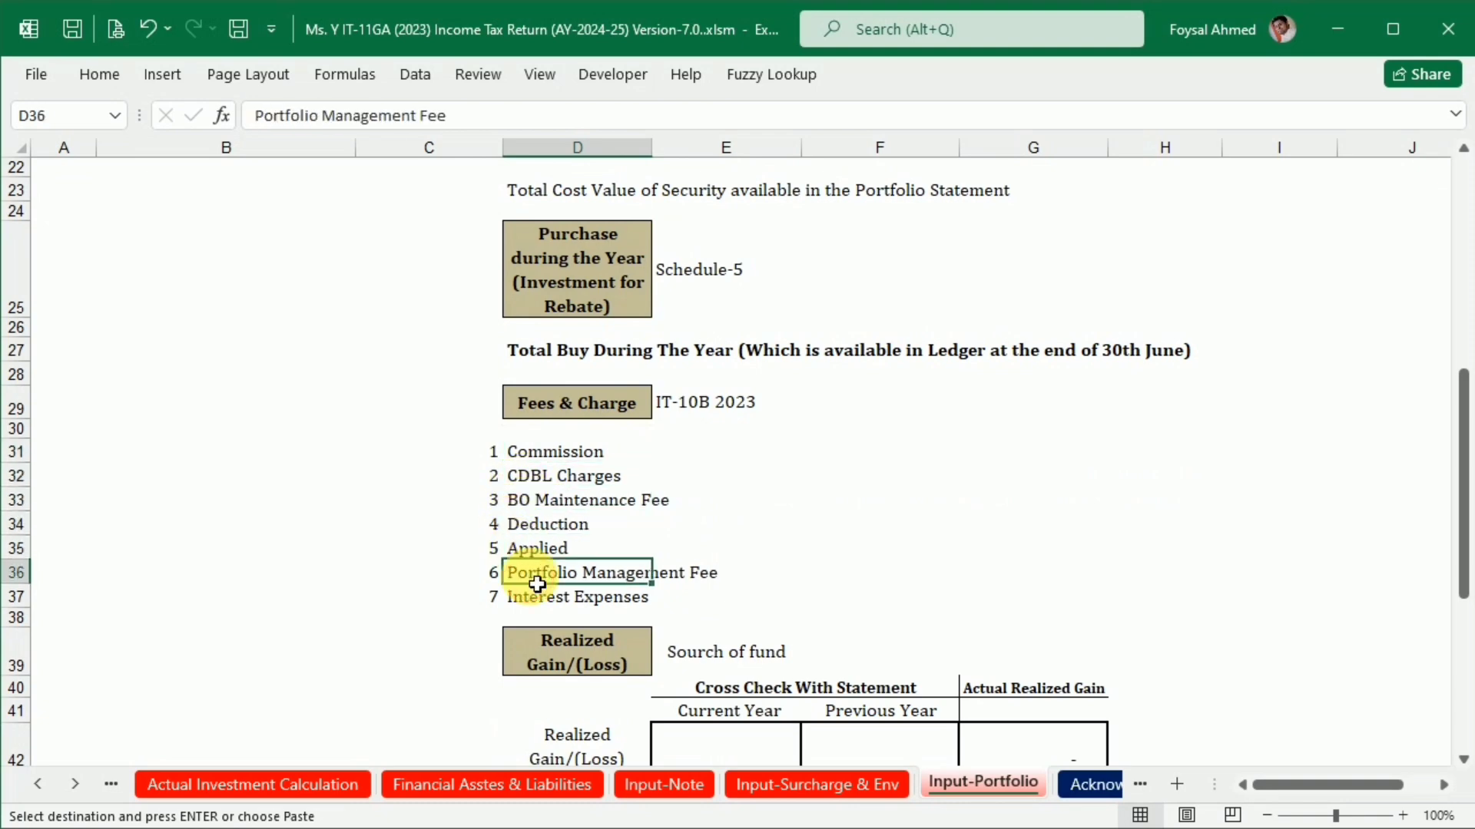
left_click(531, 602)
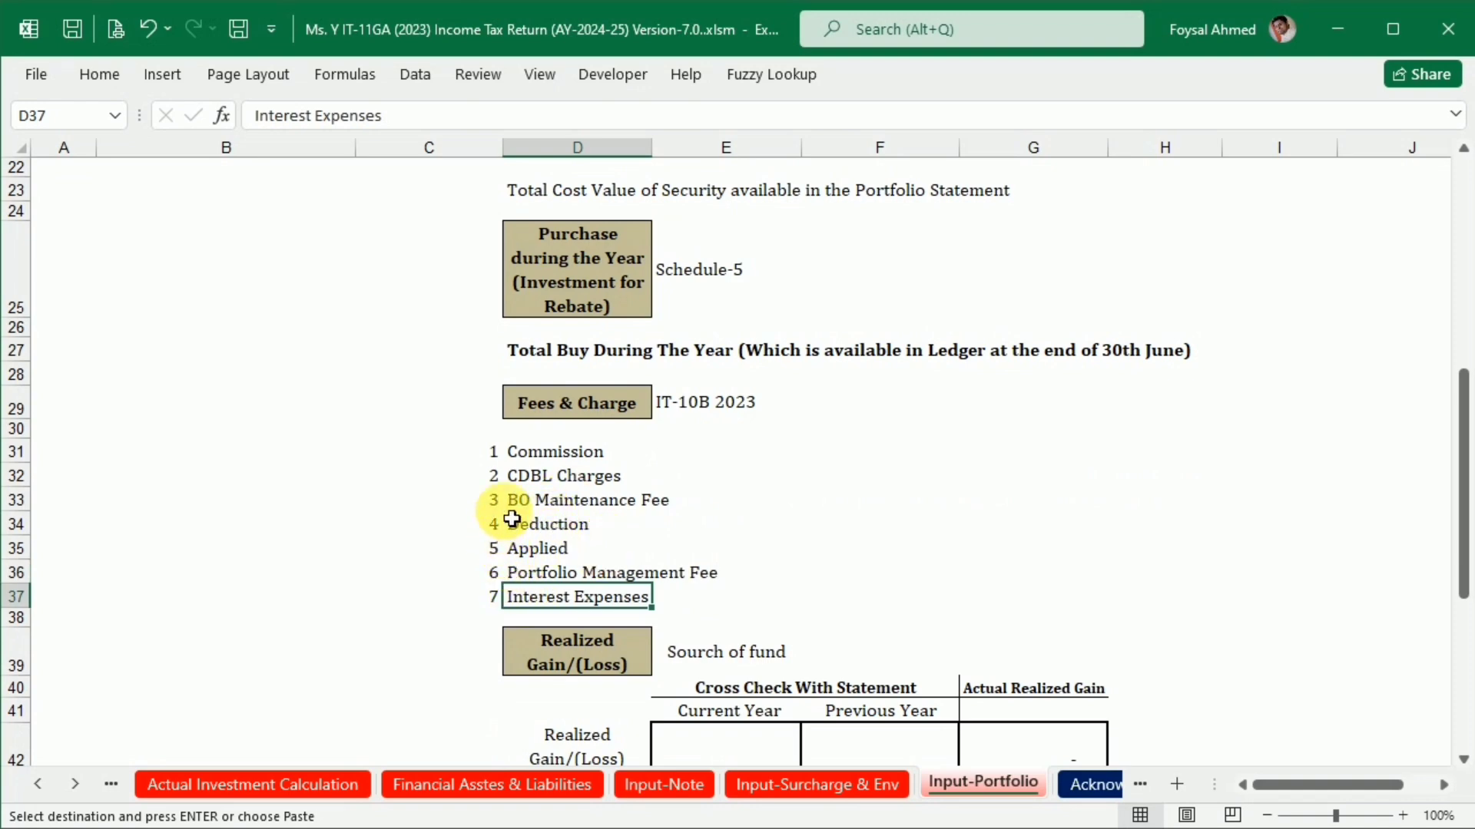
Switch to the X Brokerage Limited workbook and locate the commission column in the Portfolio Ledger sheet.
scroll(510, 517, "up", 7)
key("alt+Tab")
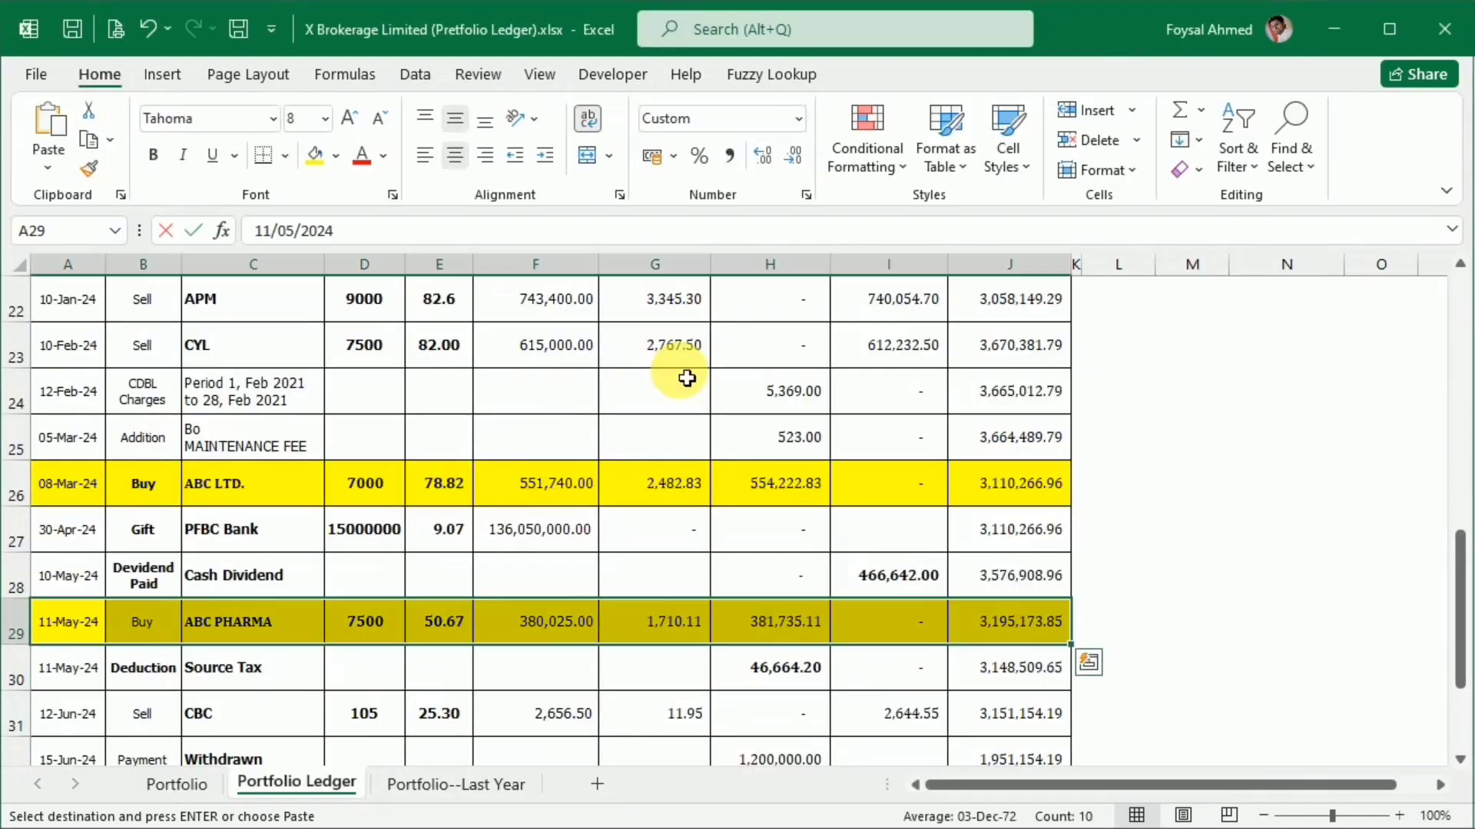
scroll(520, 527, "up", 7)
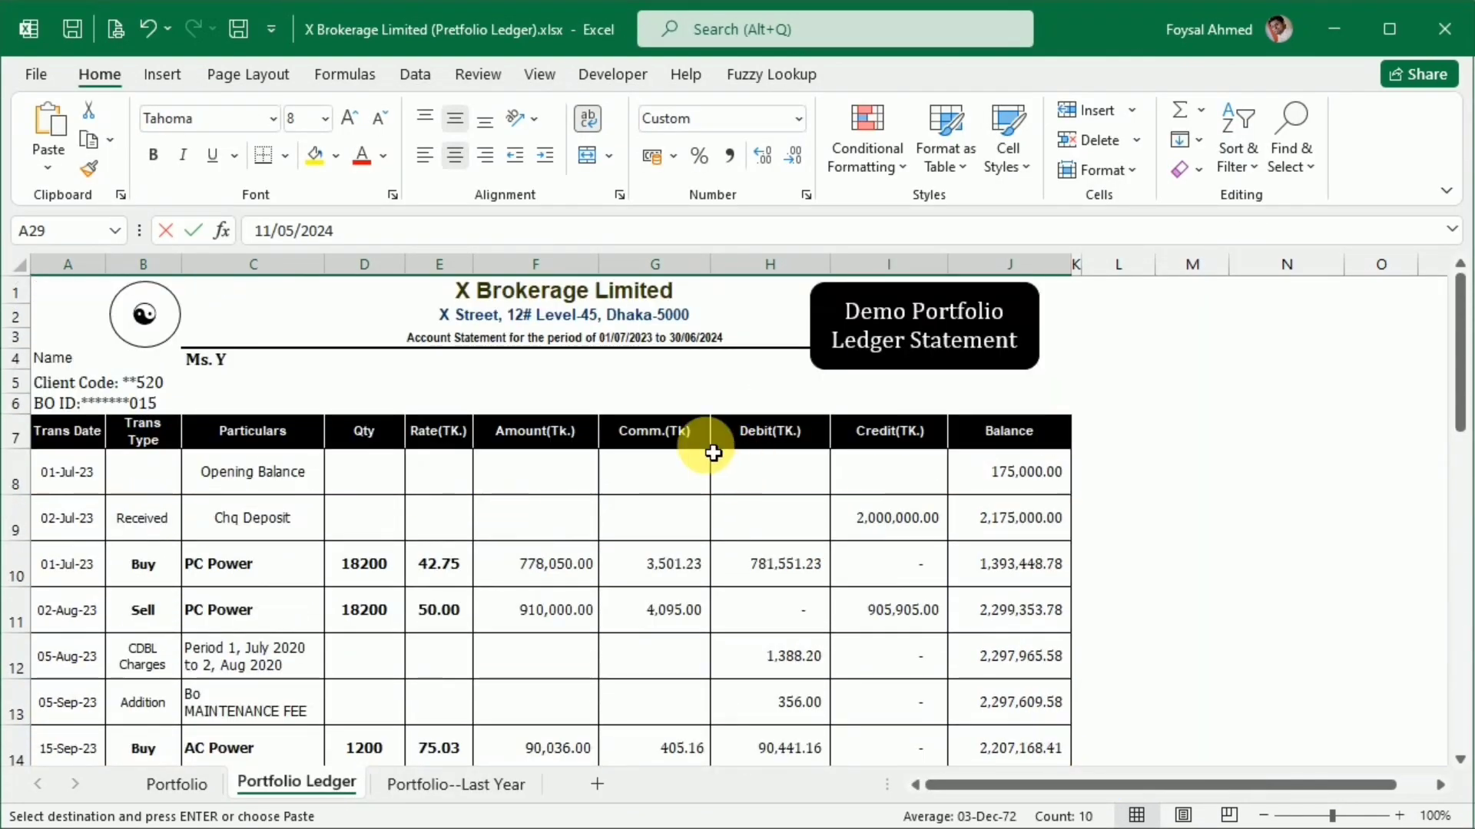
left_click(650, 436)
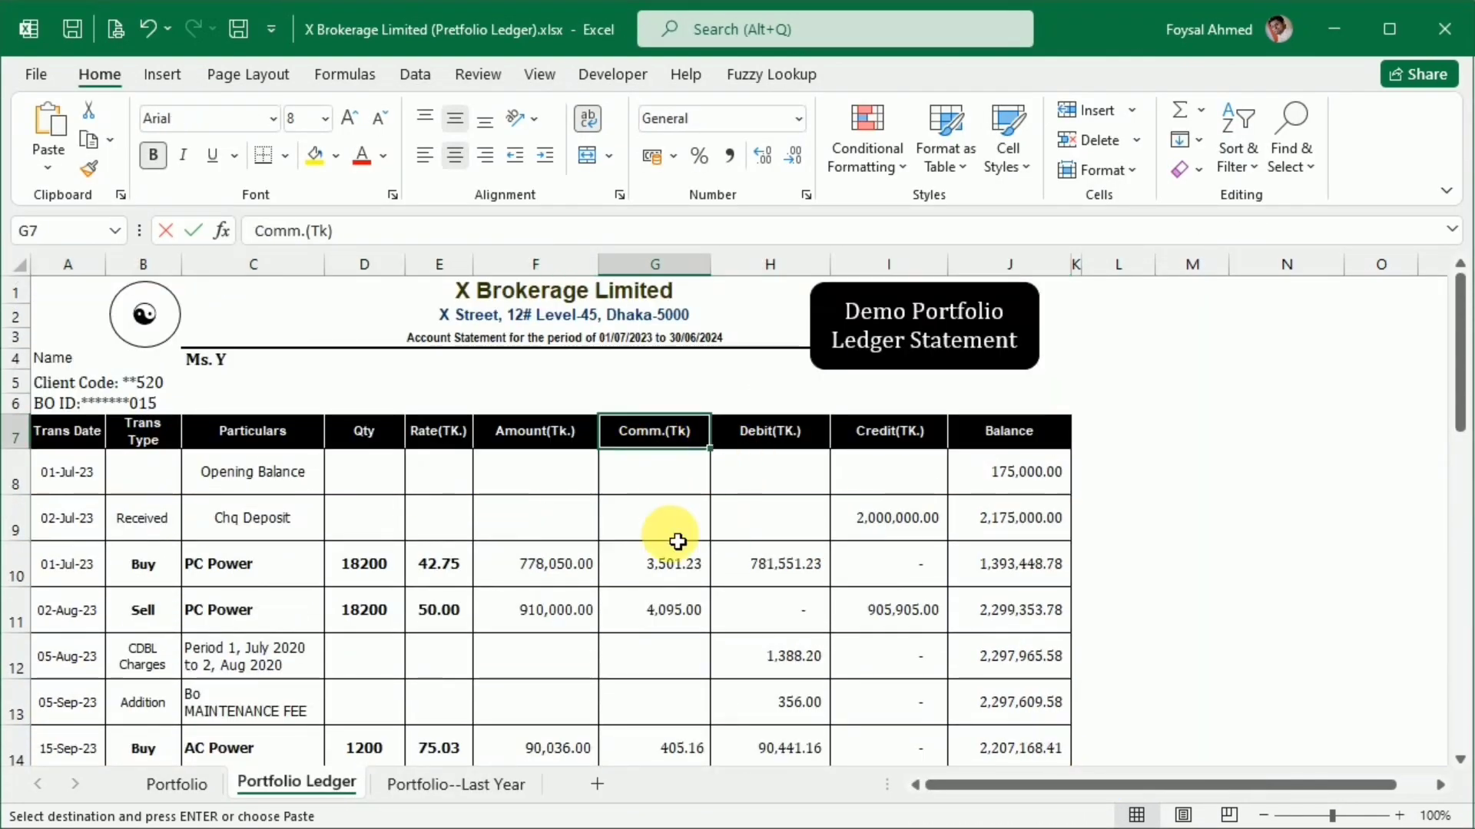
scroll(403, 554, "down", 1)
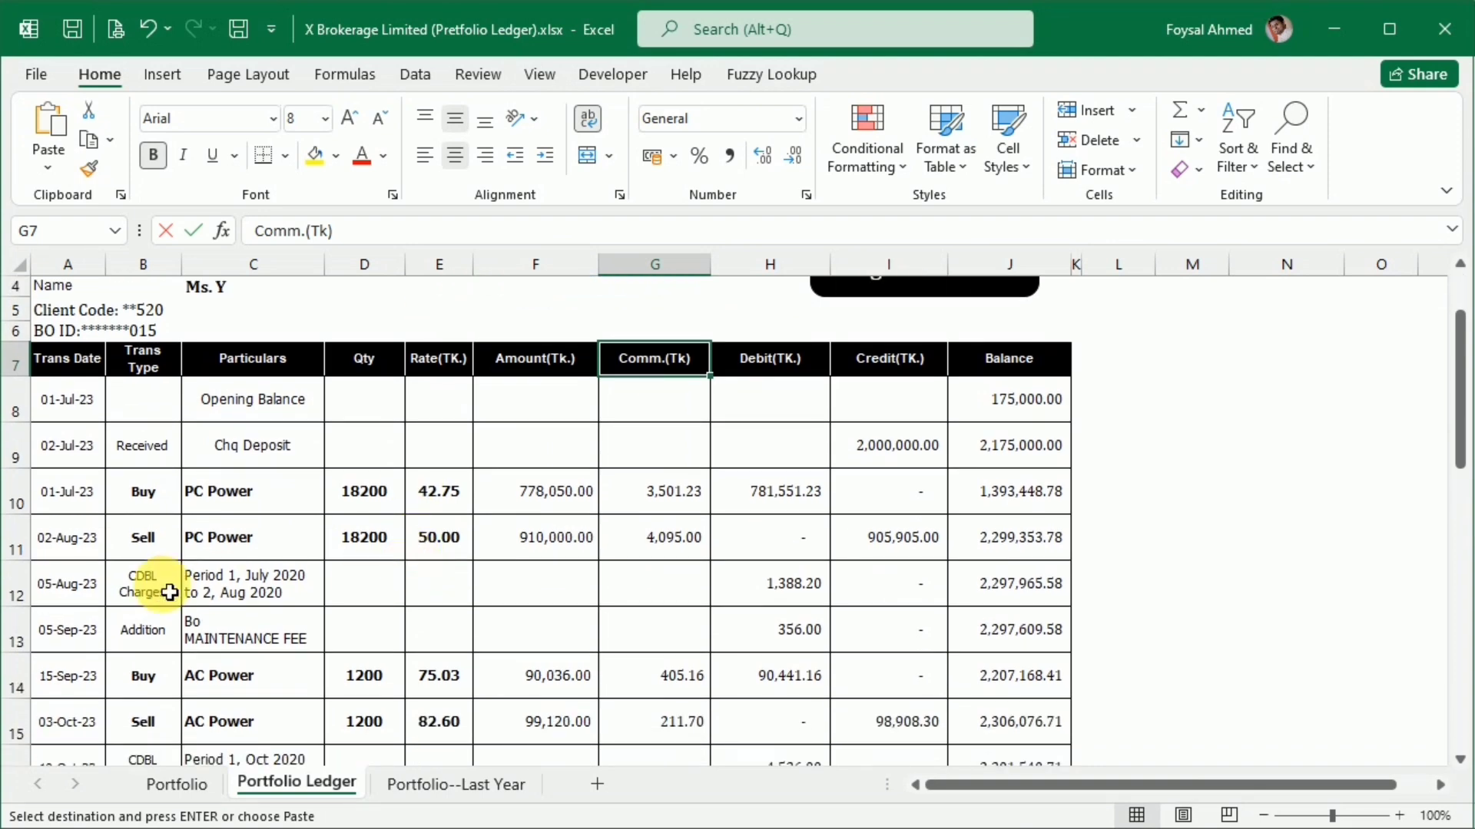
Examine the debit amounts of the CDBL charge and BO maintenance fee entries through the end of the ledger.
left_click(797, 587)
left_click(799, 640)
scroll(795, 653, "down", 3)
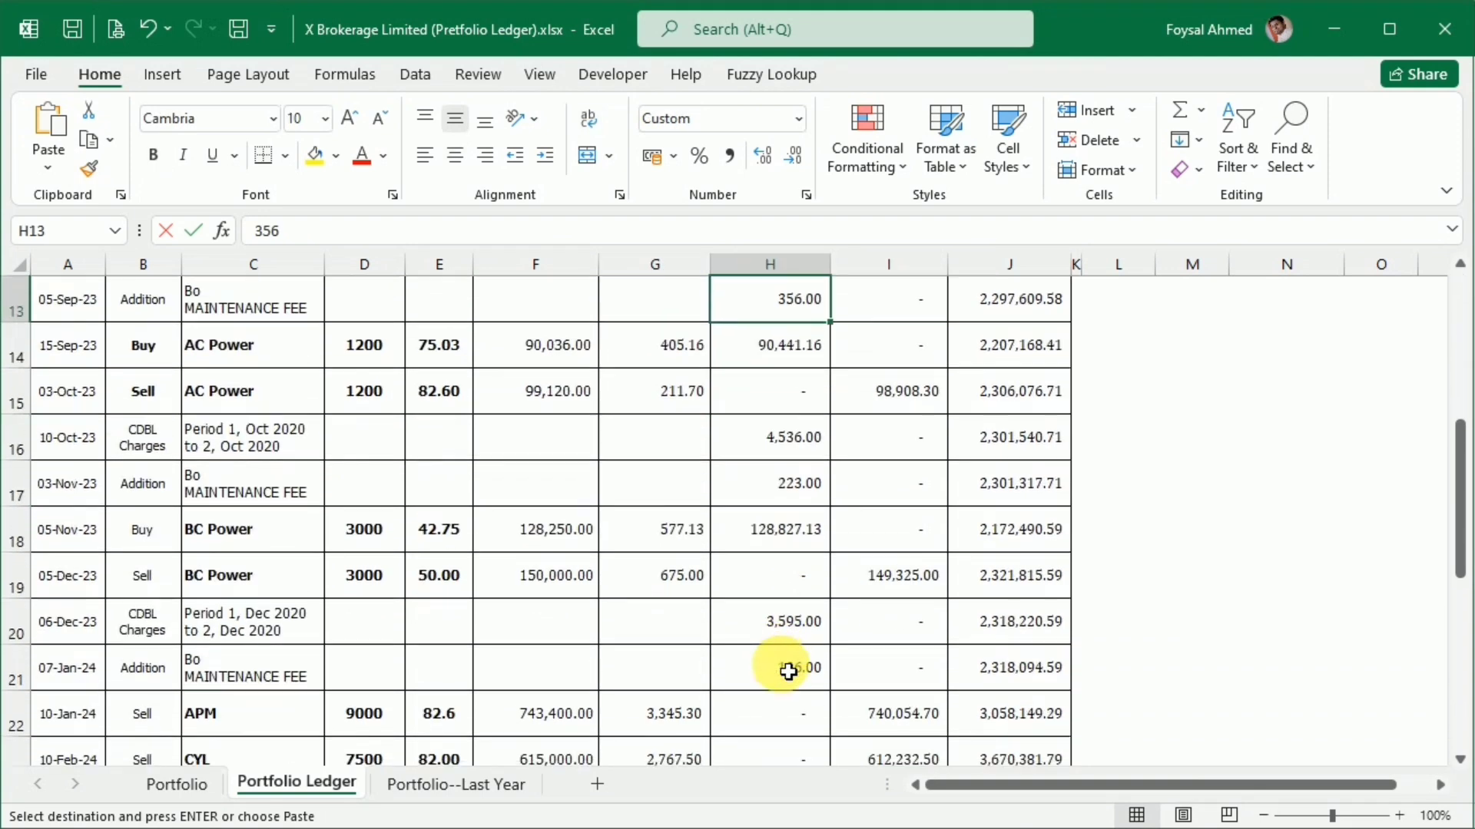
left_click(784, 442)
left_click(791, 484)
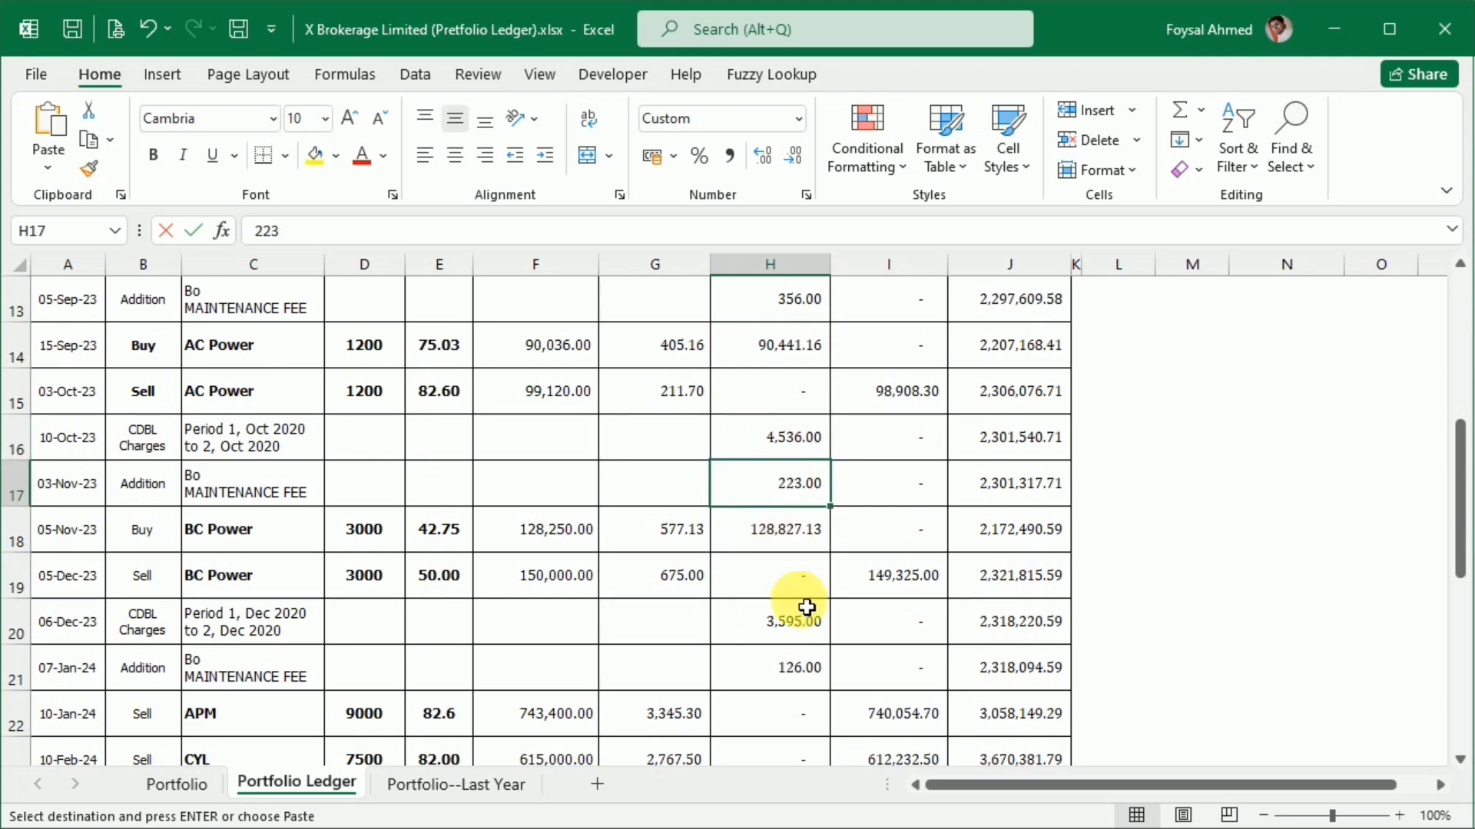
scroll(806, 607, "down", 3)
left_click(781, 392)
left_click(801, 438)
scroll(808, 570, "down", 1)
scroll(810, 572, "up", 1)
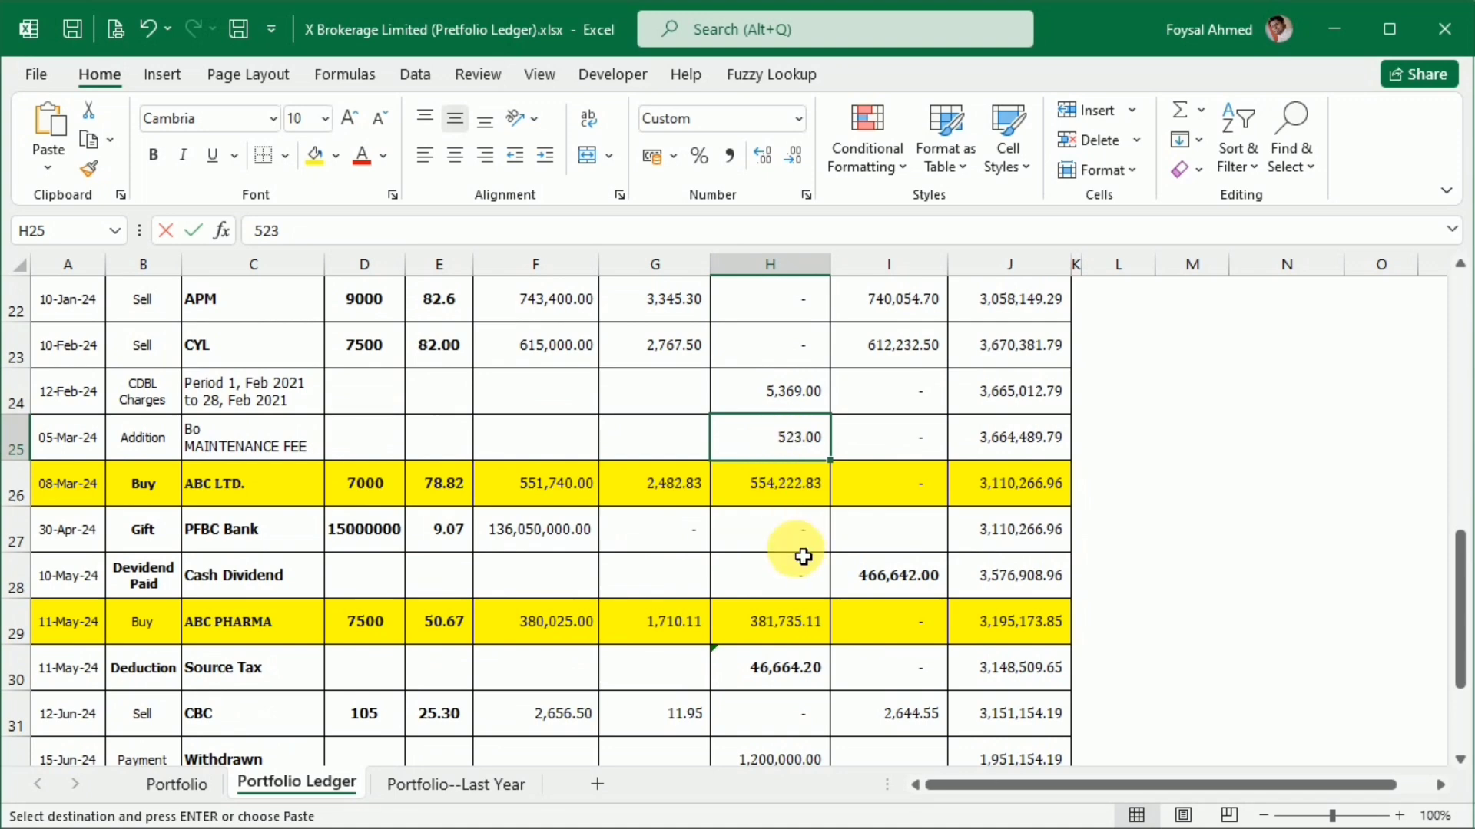
scroll(783, 537, "down", 1)
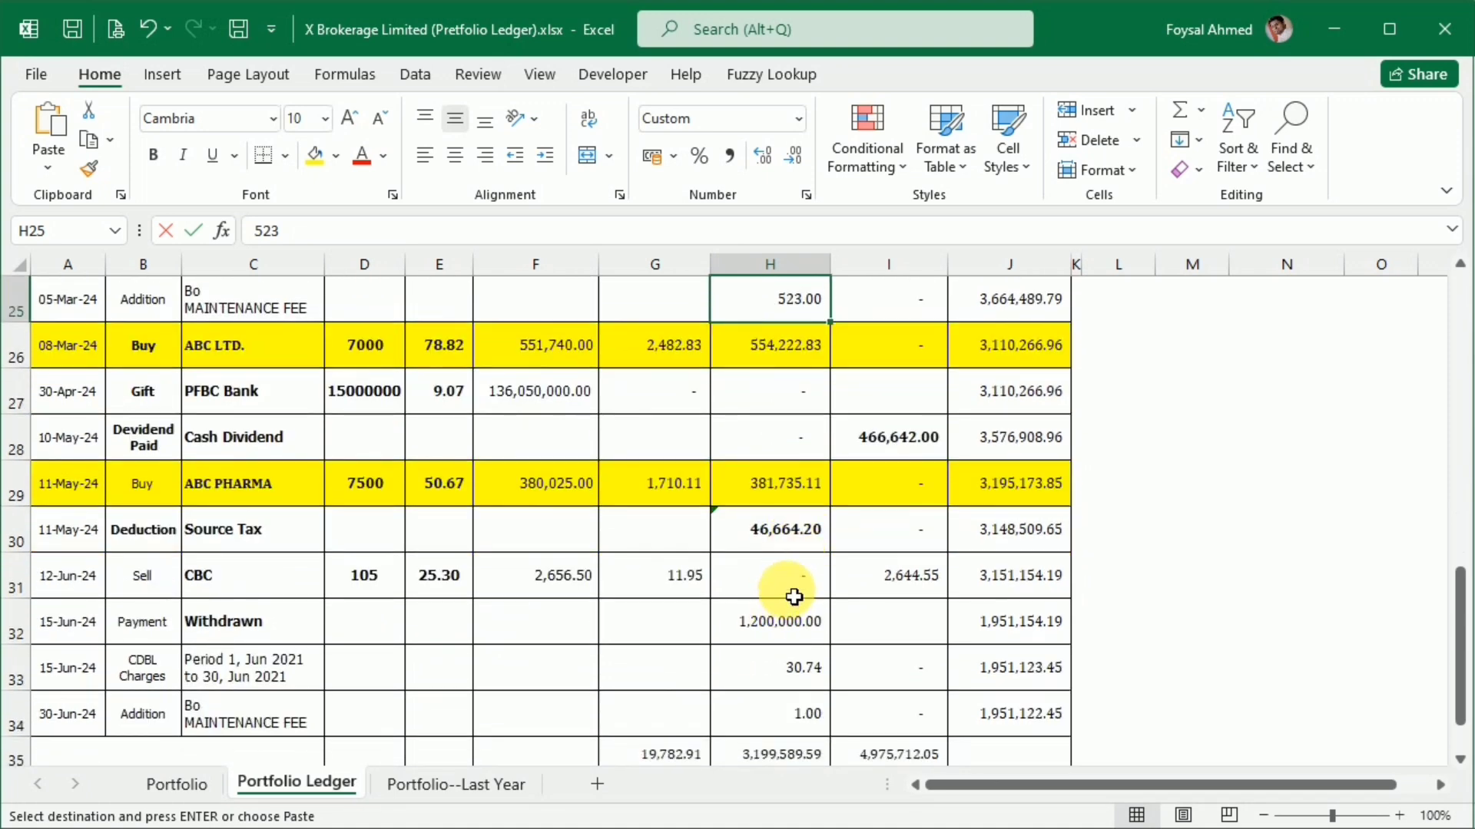
scroll(794, 598, "down", 1)
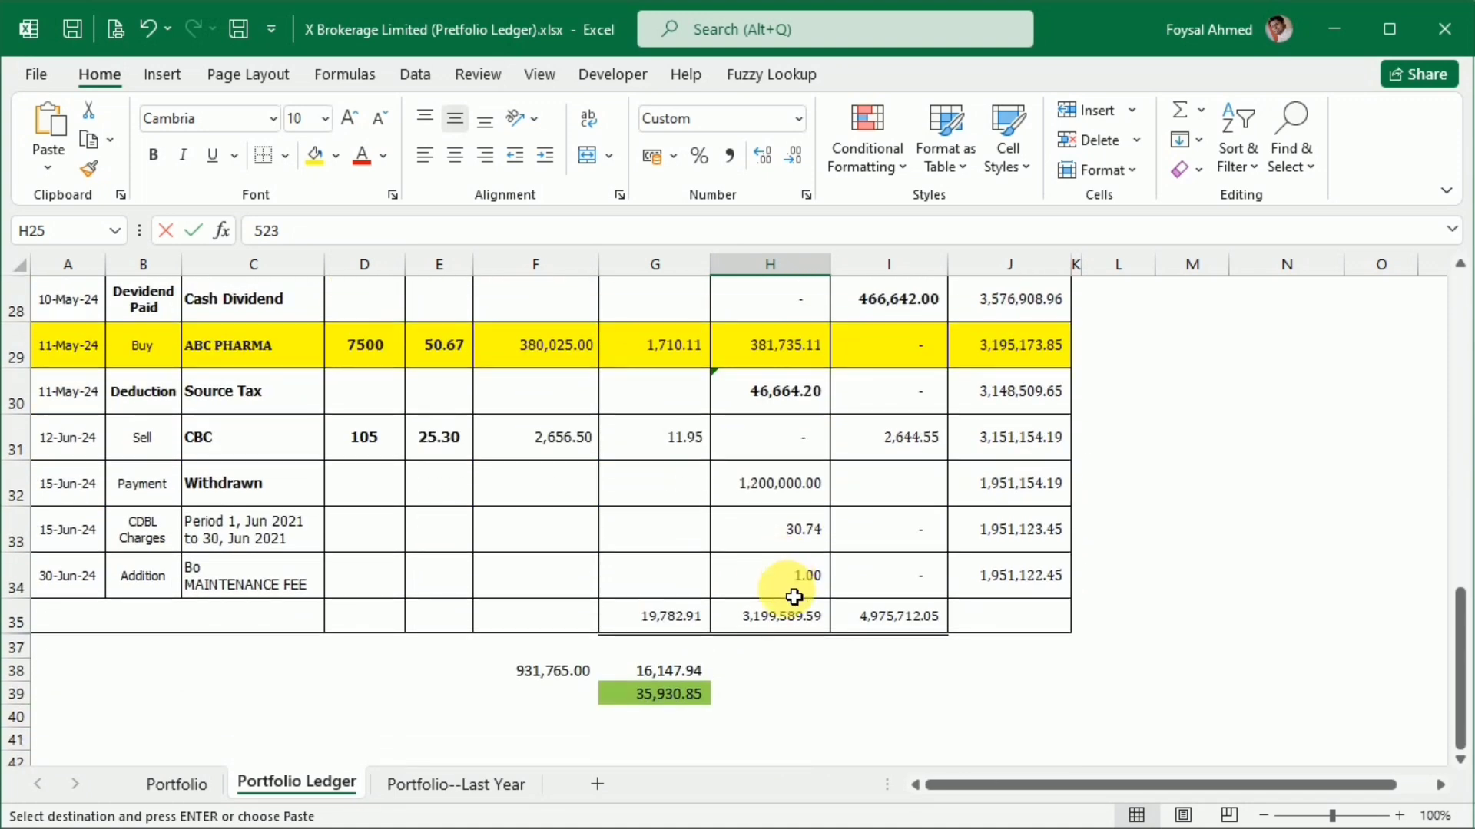
Review the last CDBL charge and BO maintenance fee debits, and trace the debit cells added together in the formula of cell G38.
left_click(785, 547)
left_click(790, 587)
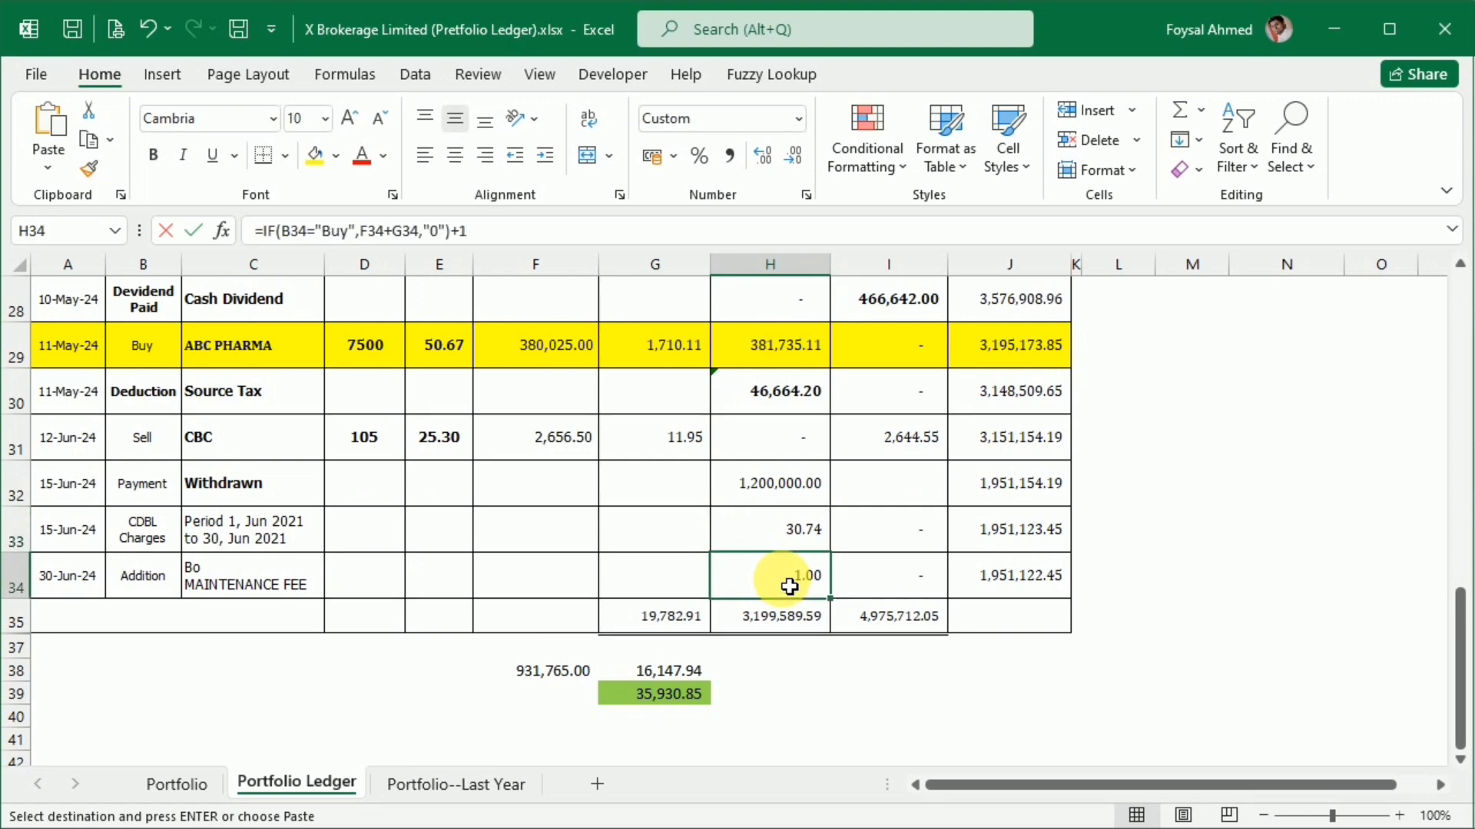
left_click(659, 676)
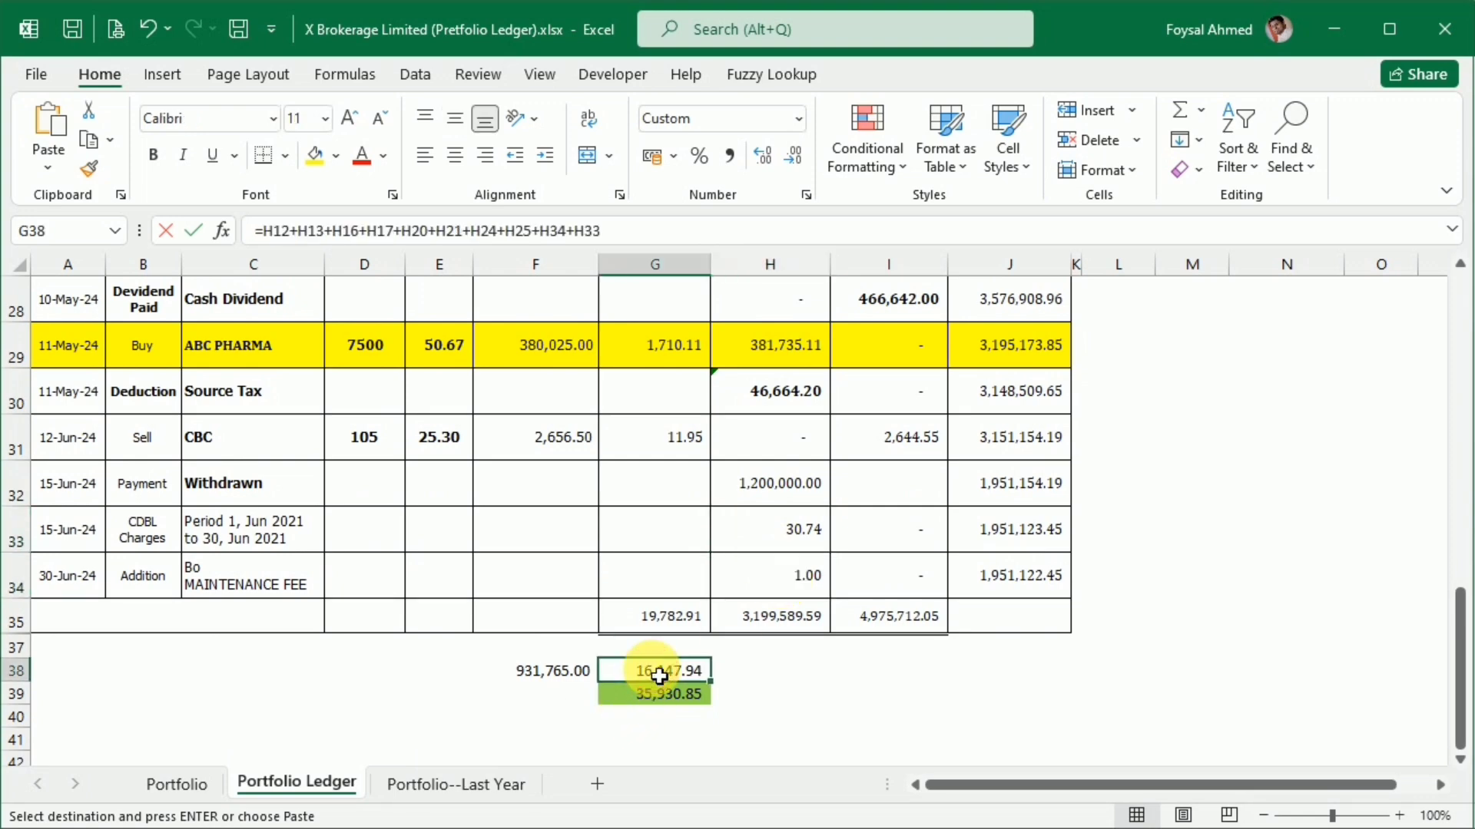
double_click(661, 673)
scroll(745, 751, "up", 9)
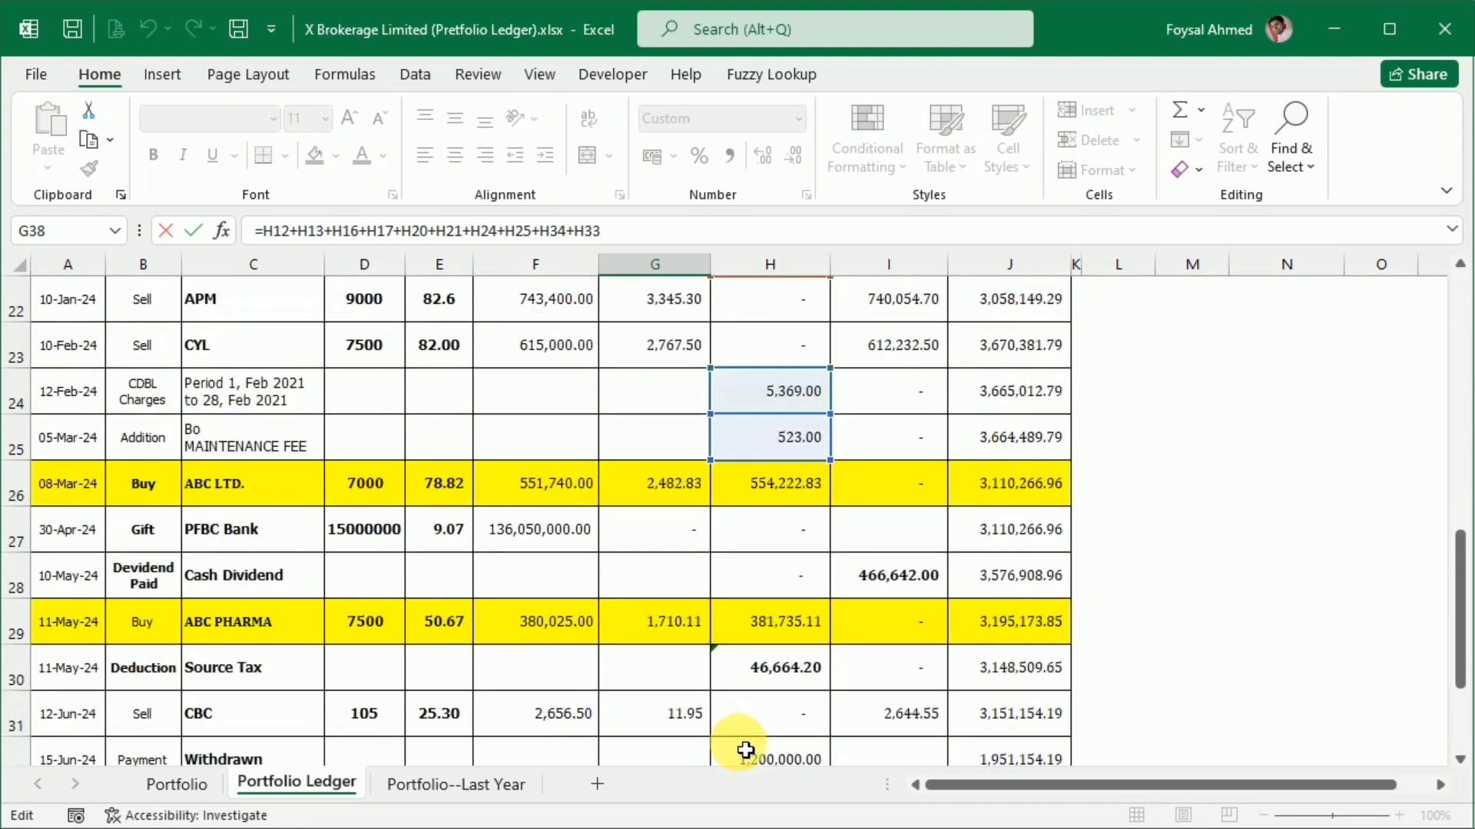
scroll(745, 750, "down", 10)
scroll(745, 751, "up", 1)
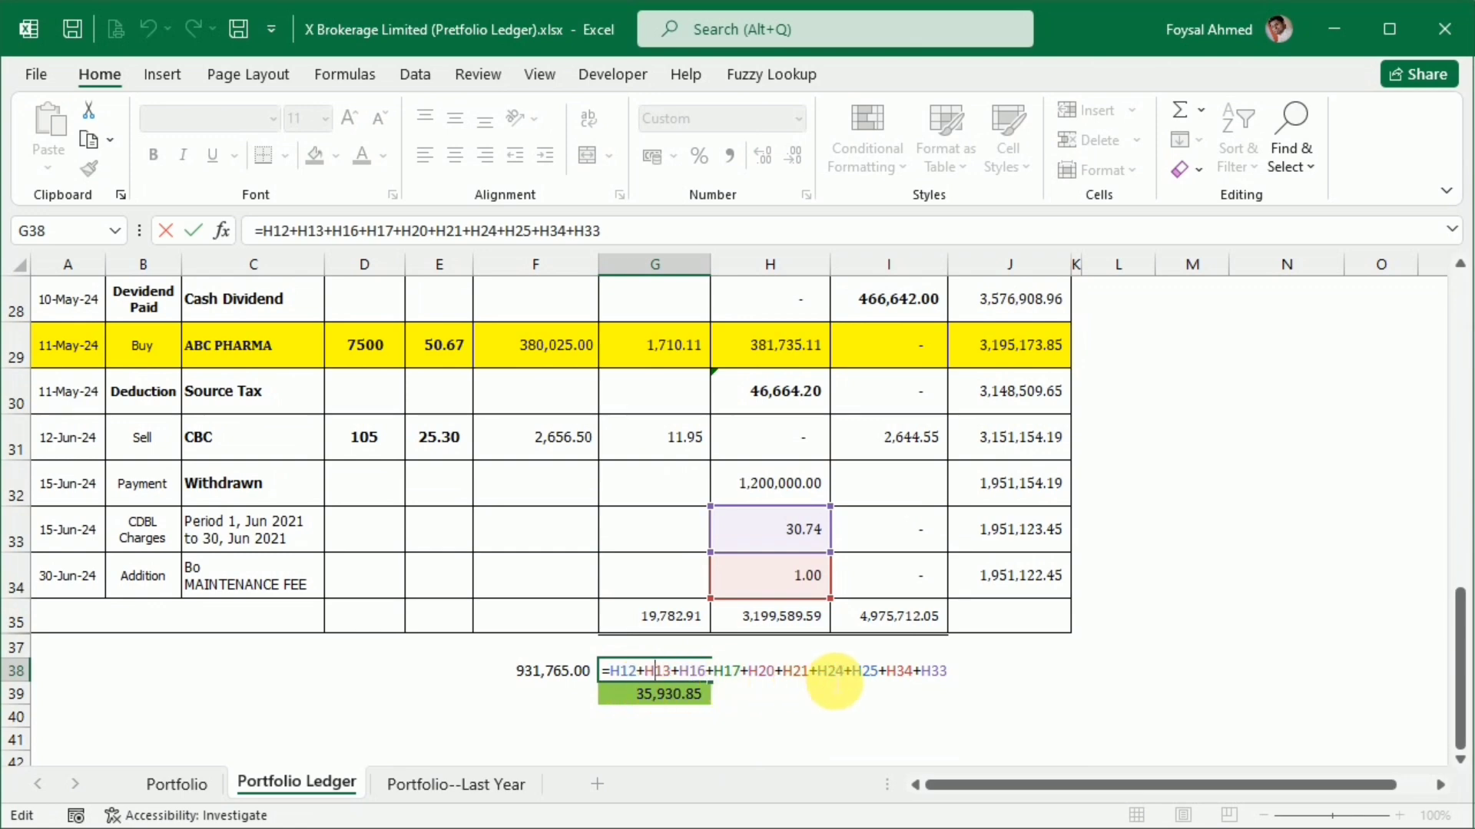
Inspect the SUM formula in the green total cell G39 below the ledger's commission column.
left_click(679, 695)
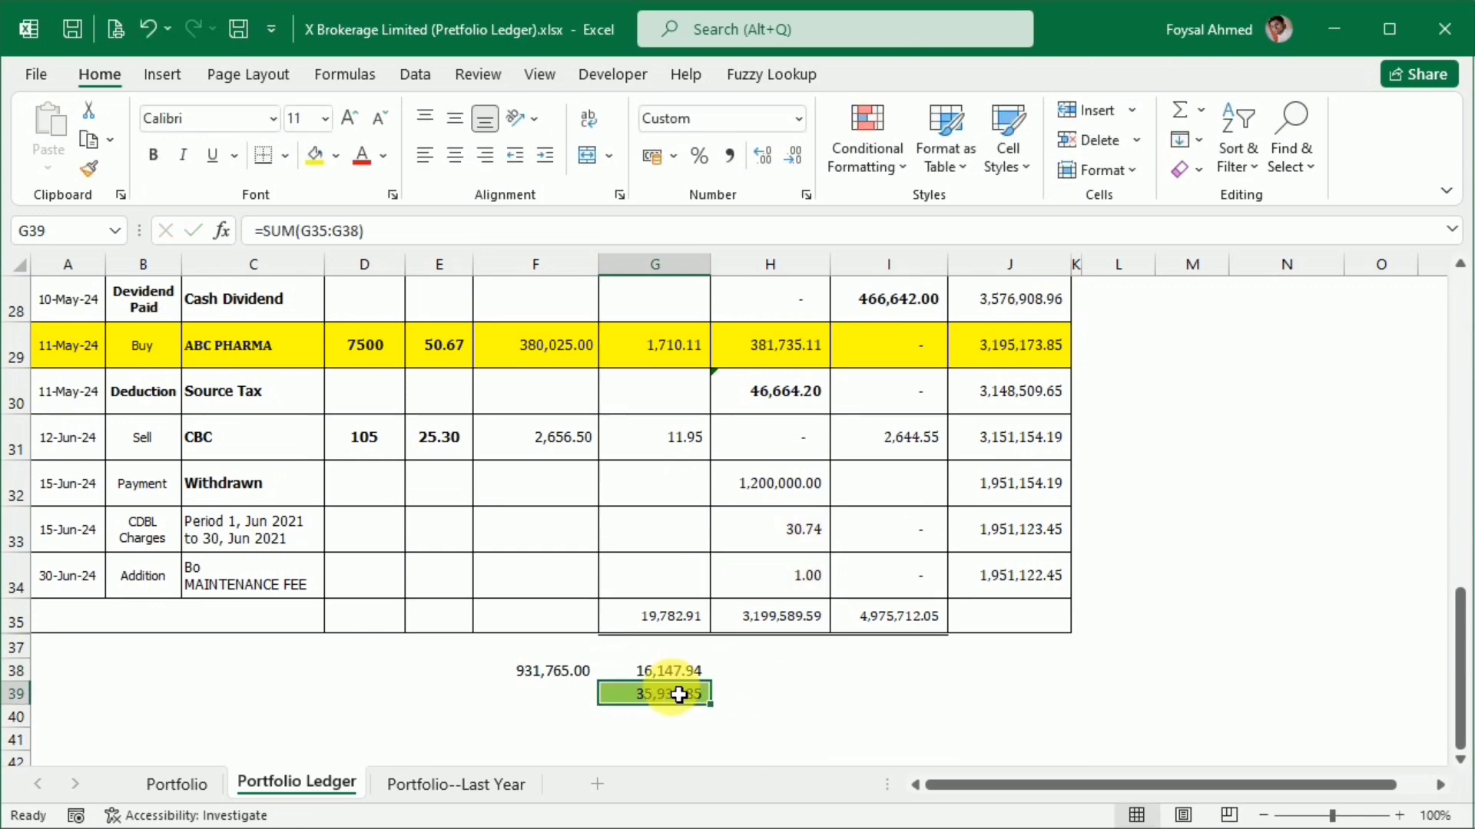
double_click(673, 699)
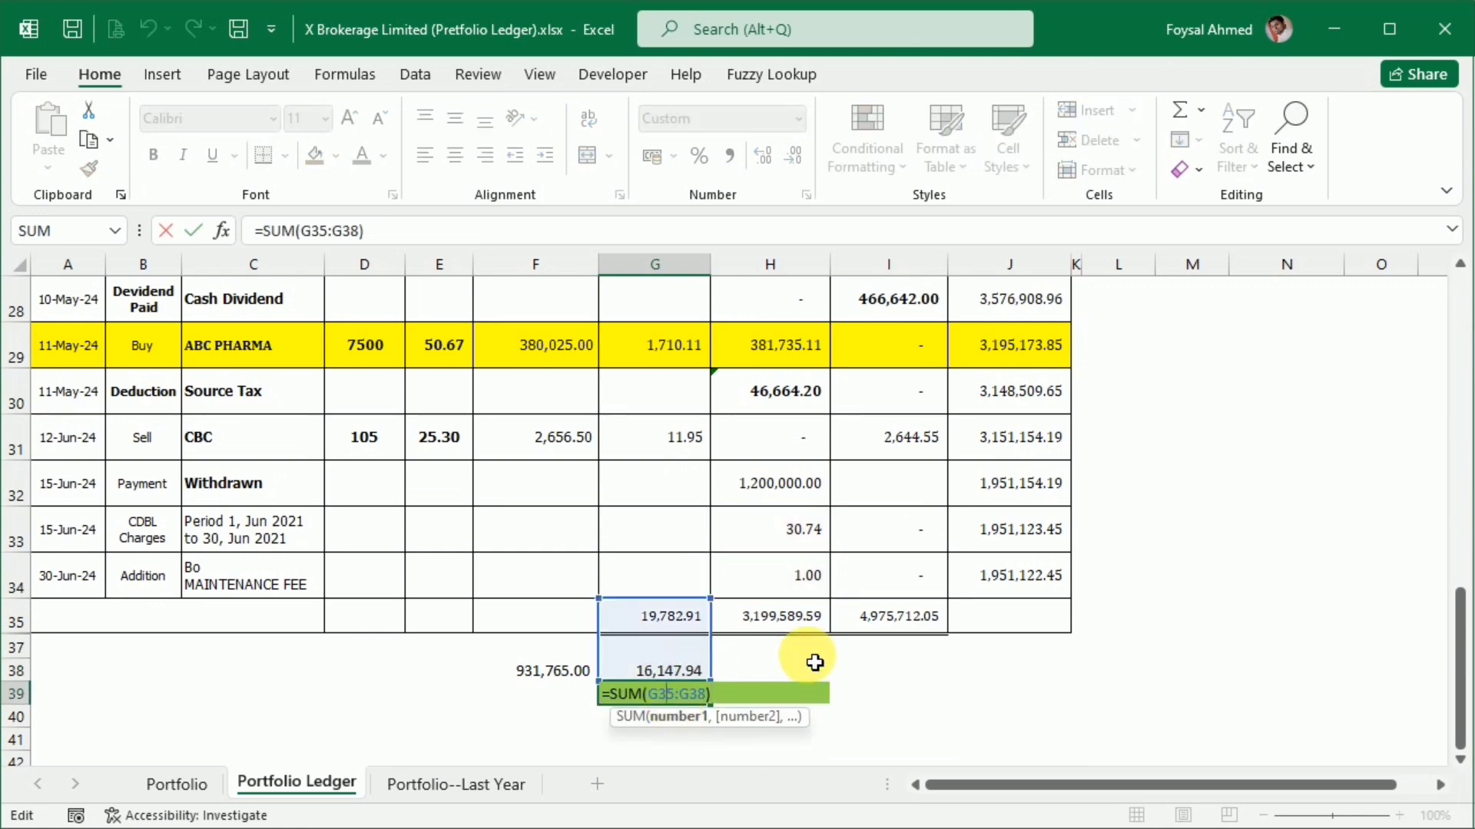
key("Return")
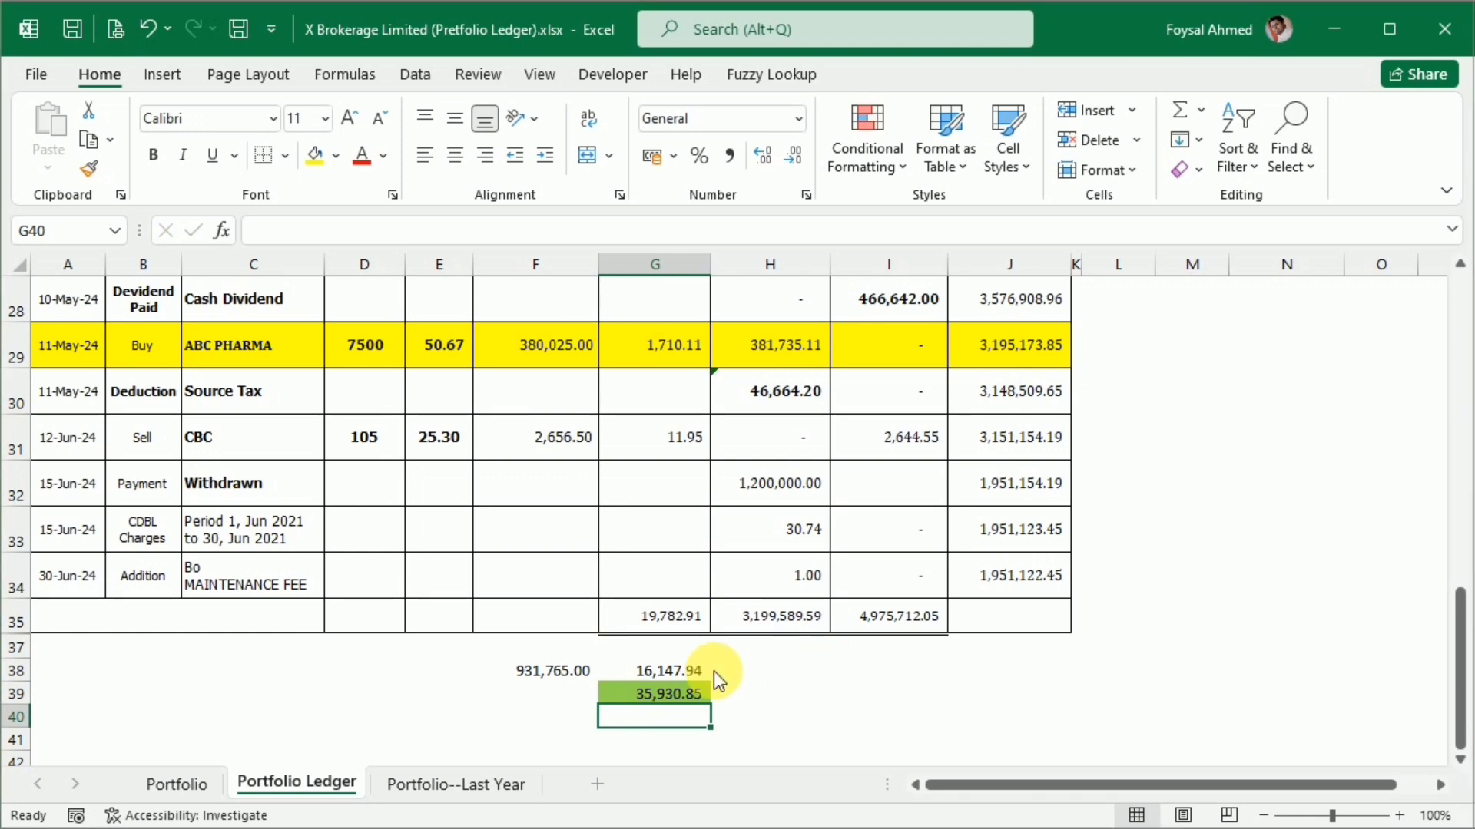
Link the Fees & Charge cell of SL No. 1 in the tax return workbook to the Portfolio Ledger's G39 and convert it to a plain value.
key("alt+Tab")
left_click(722, 371)
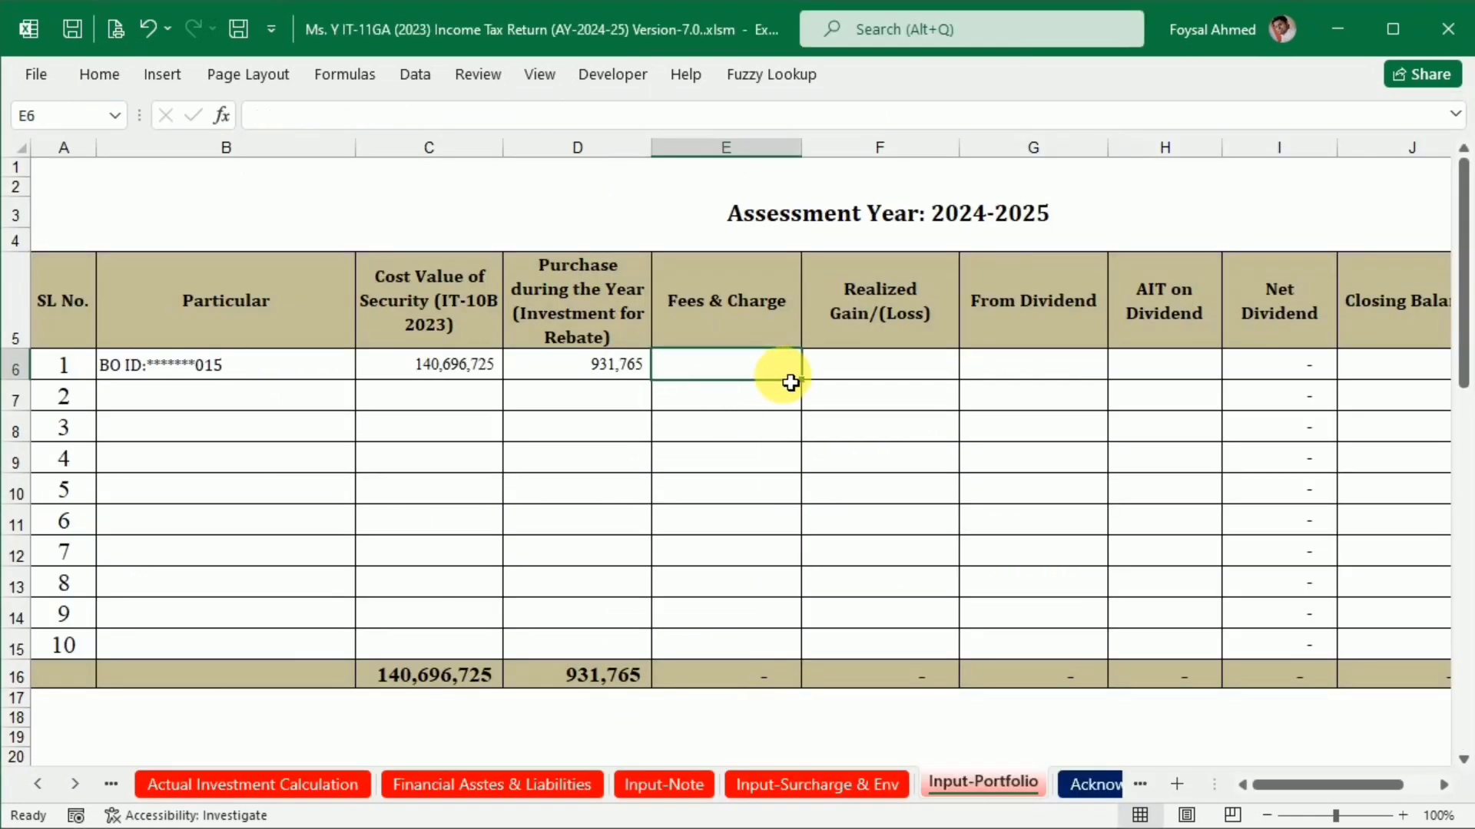
type("=")
key("alt+Tab")
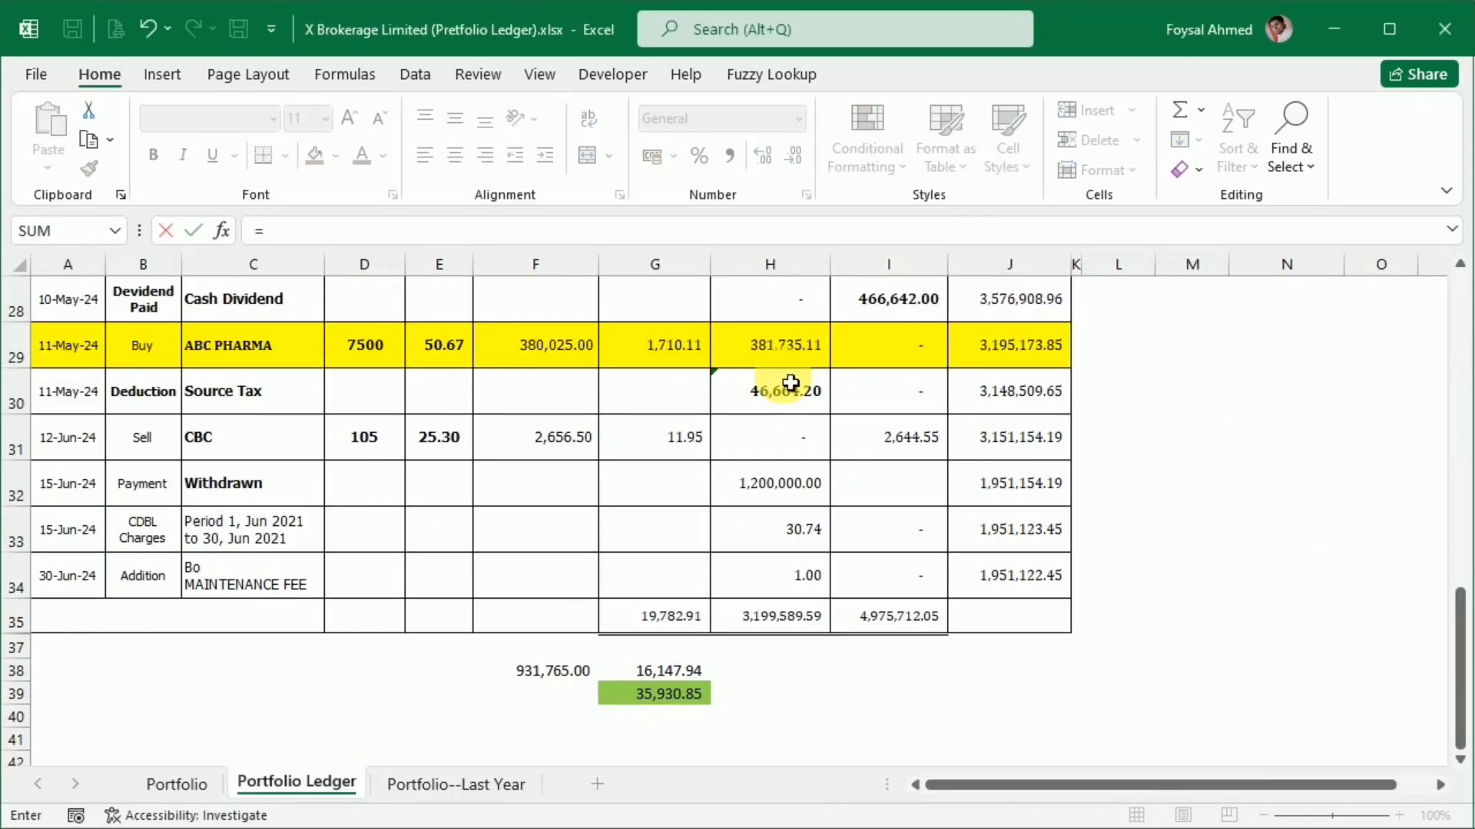
left_click(636, 701)
key("Return")
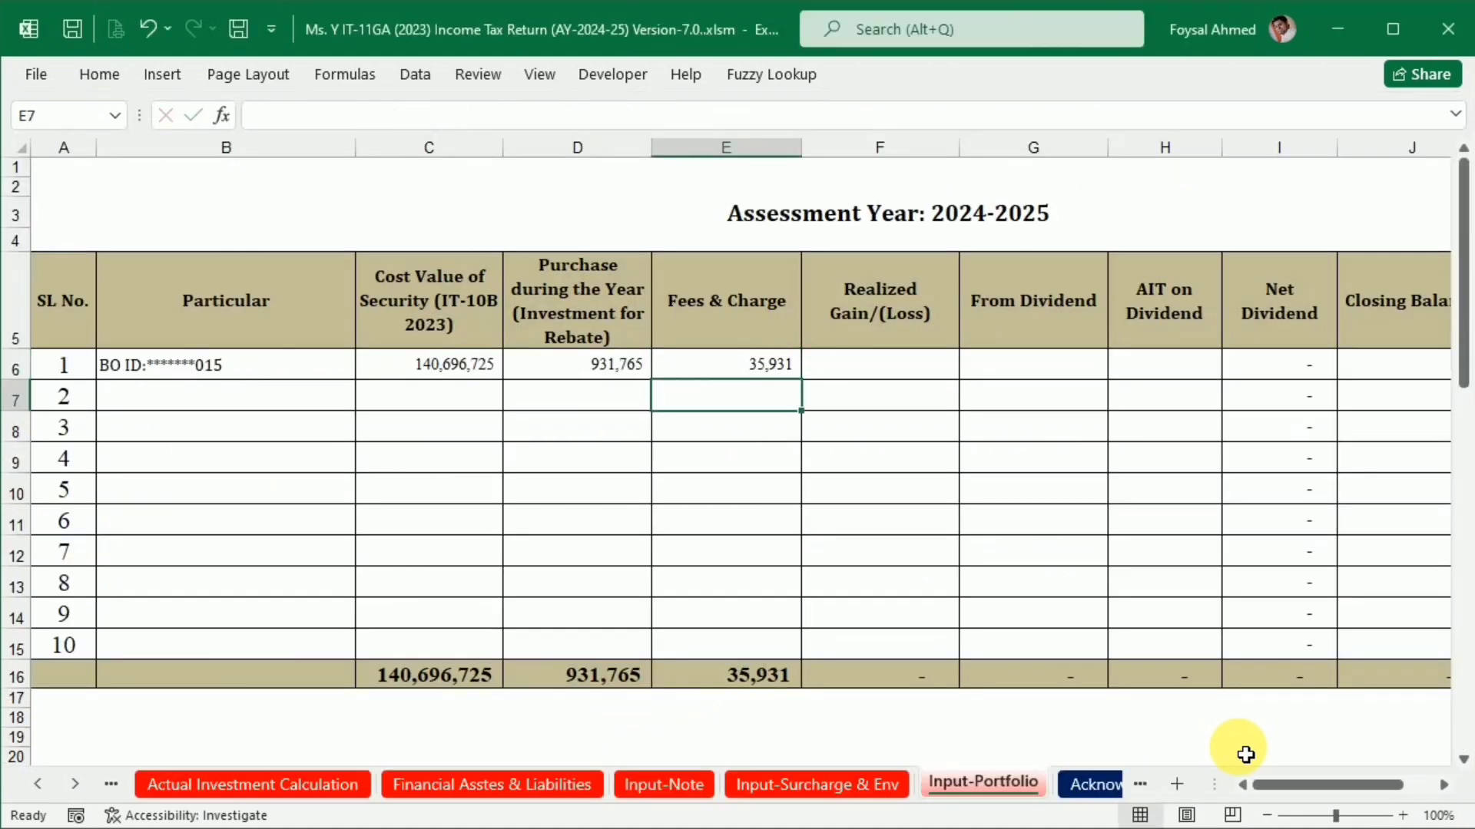
key("Up")
key("ctrl+c")
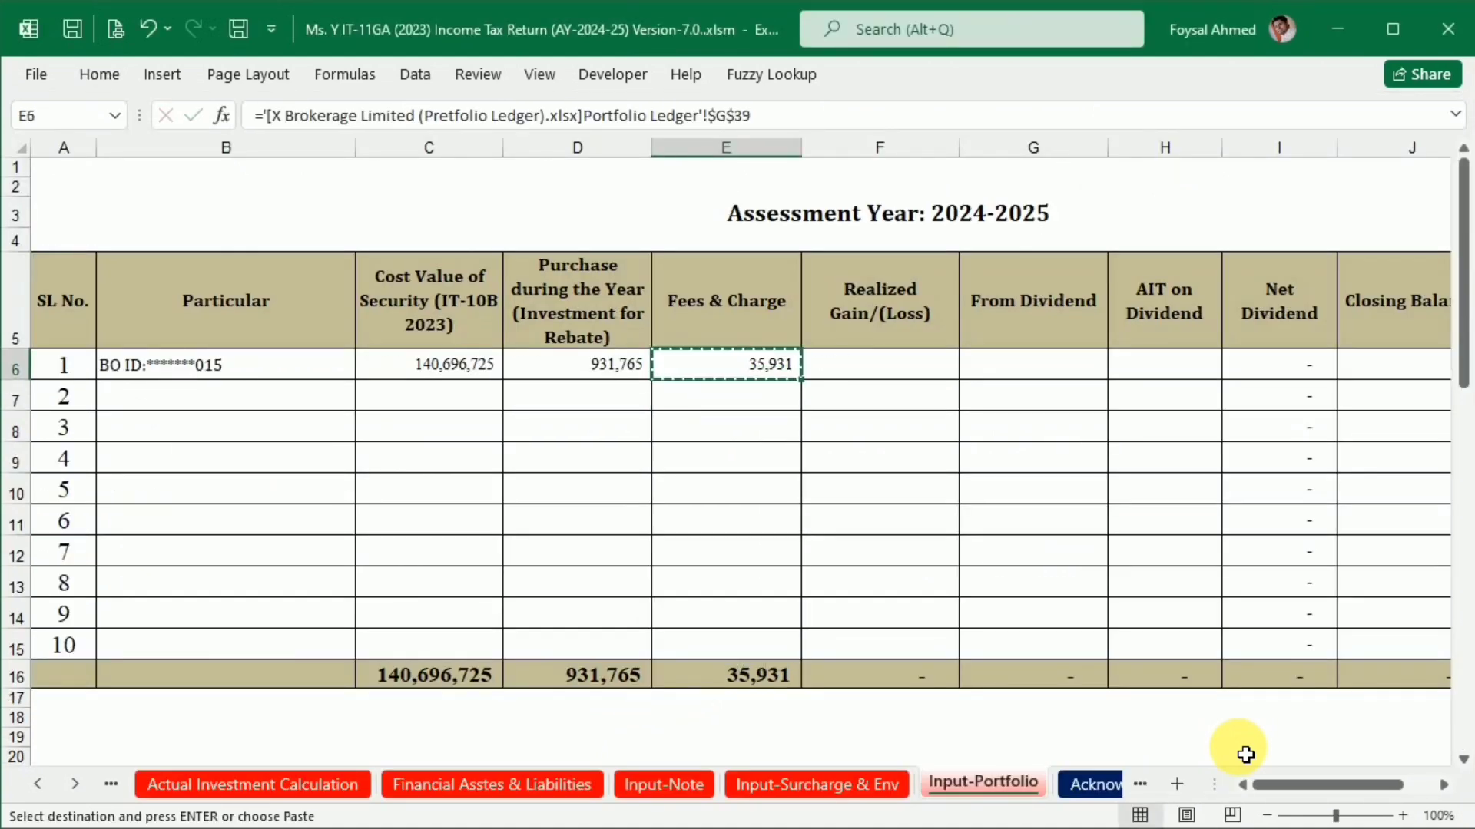
key("ctrl+shift+v")
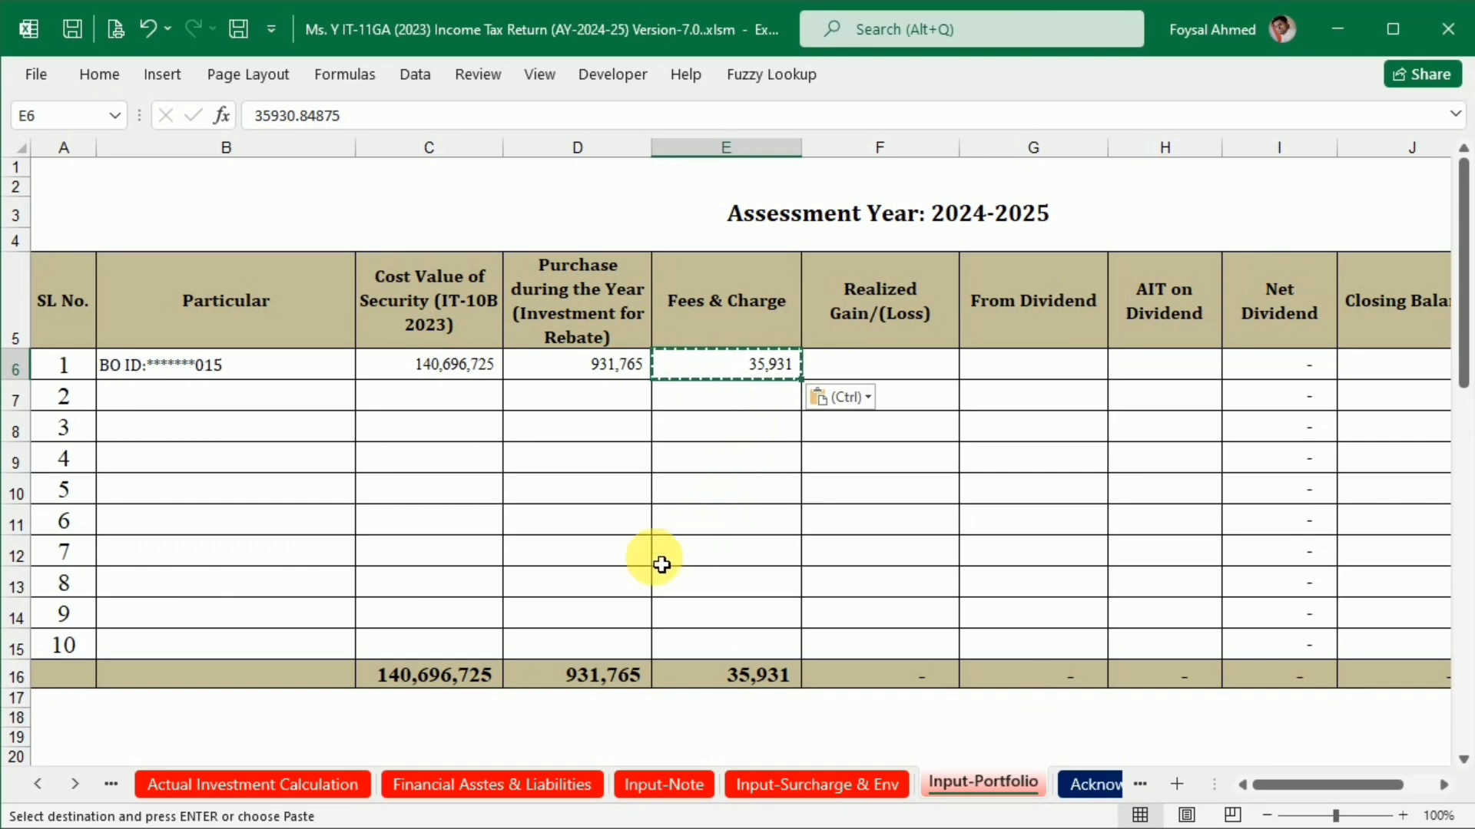
Open the Schedule 5 sheet and check the investment in securities listed with an approved Stock Exchange.
left_click(77, 777)
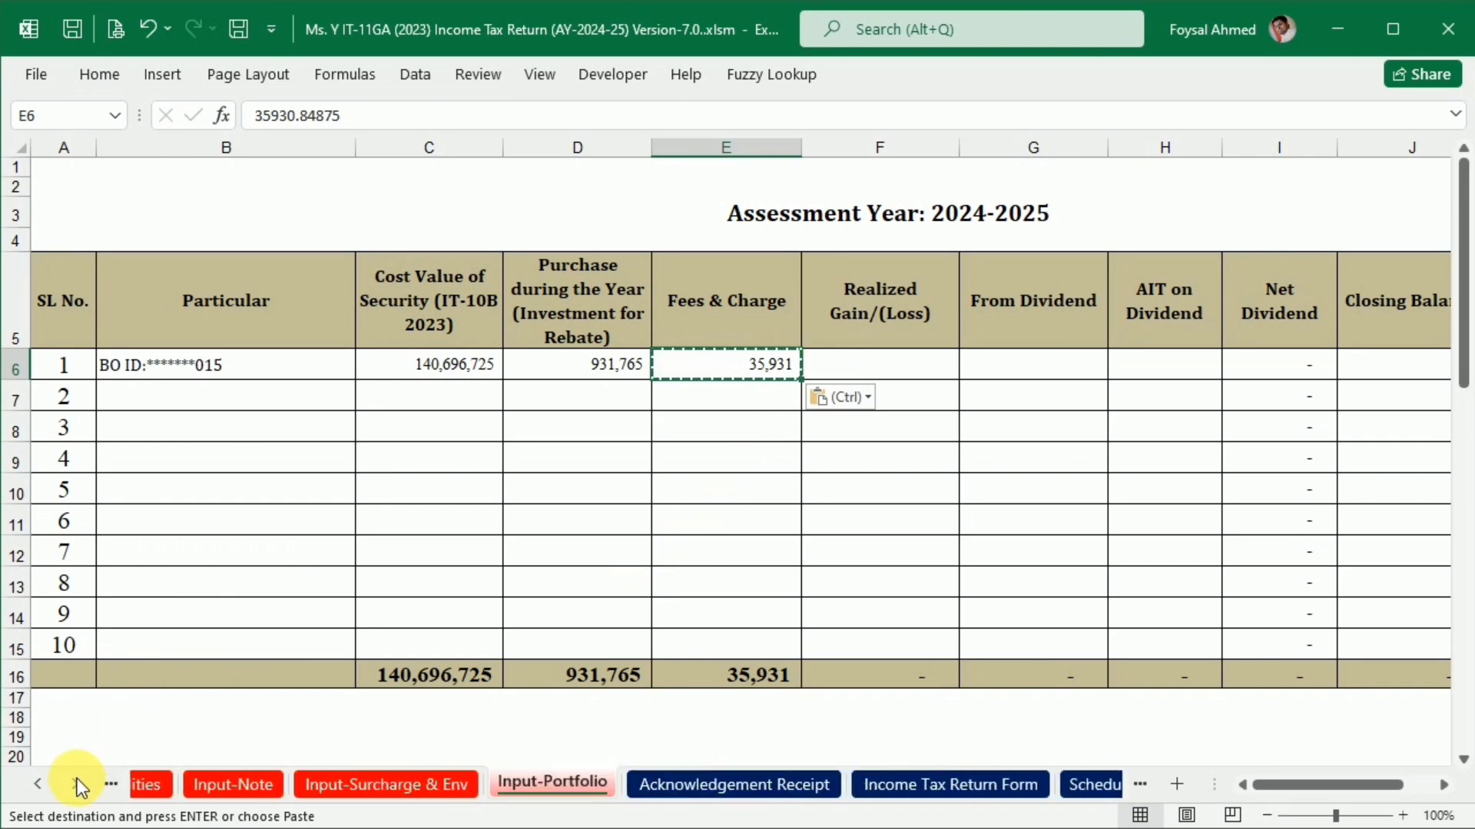
left_click(77, 777)
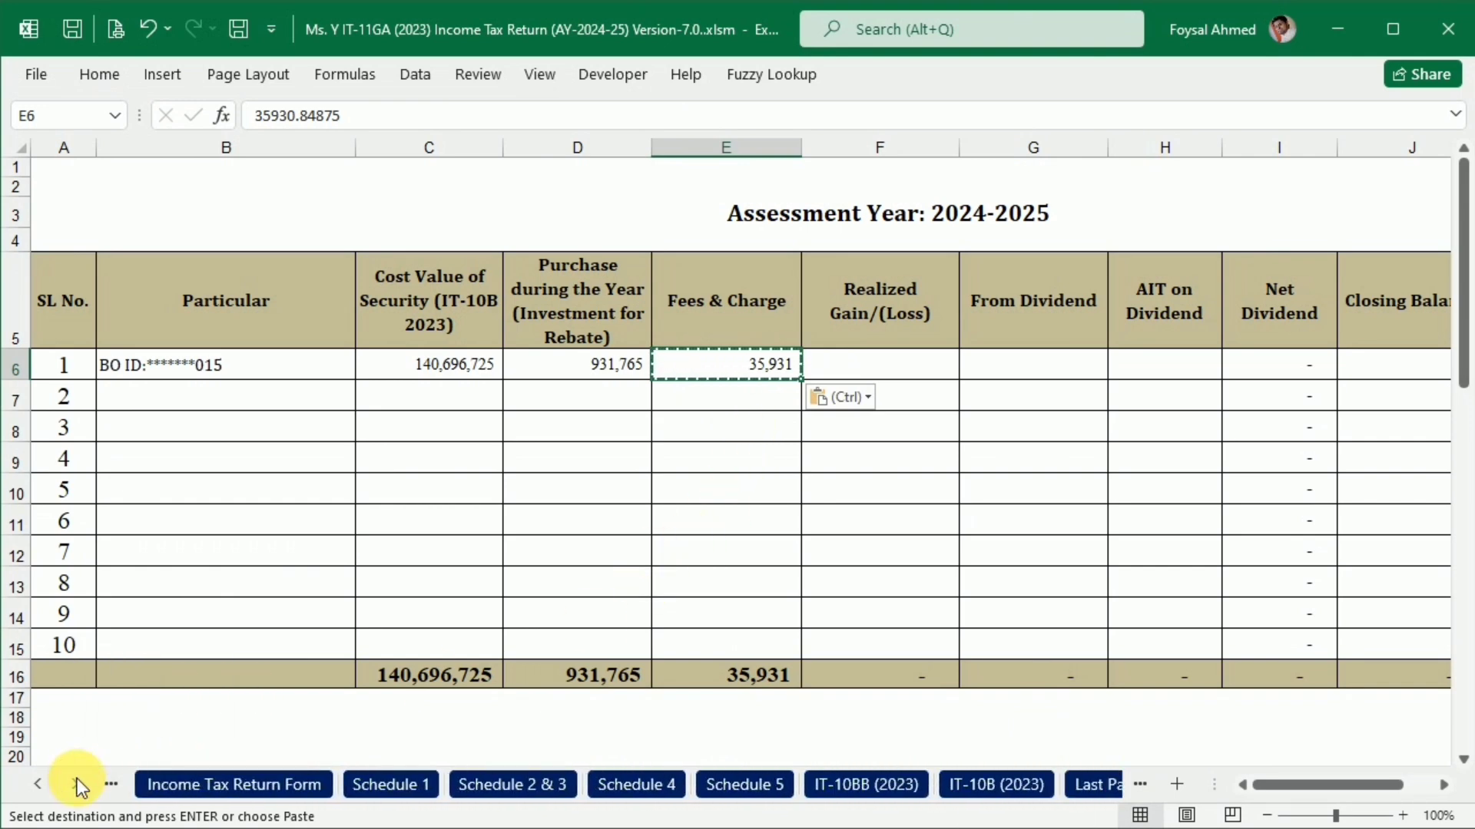
left_click(755, 785)
scroll(799, 610, "down", 1)
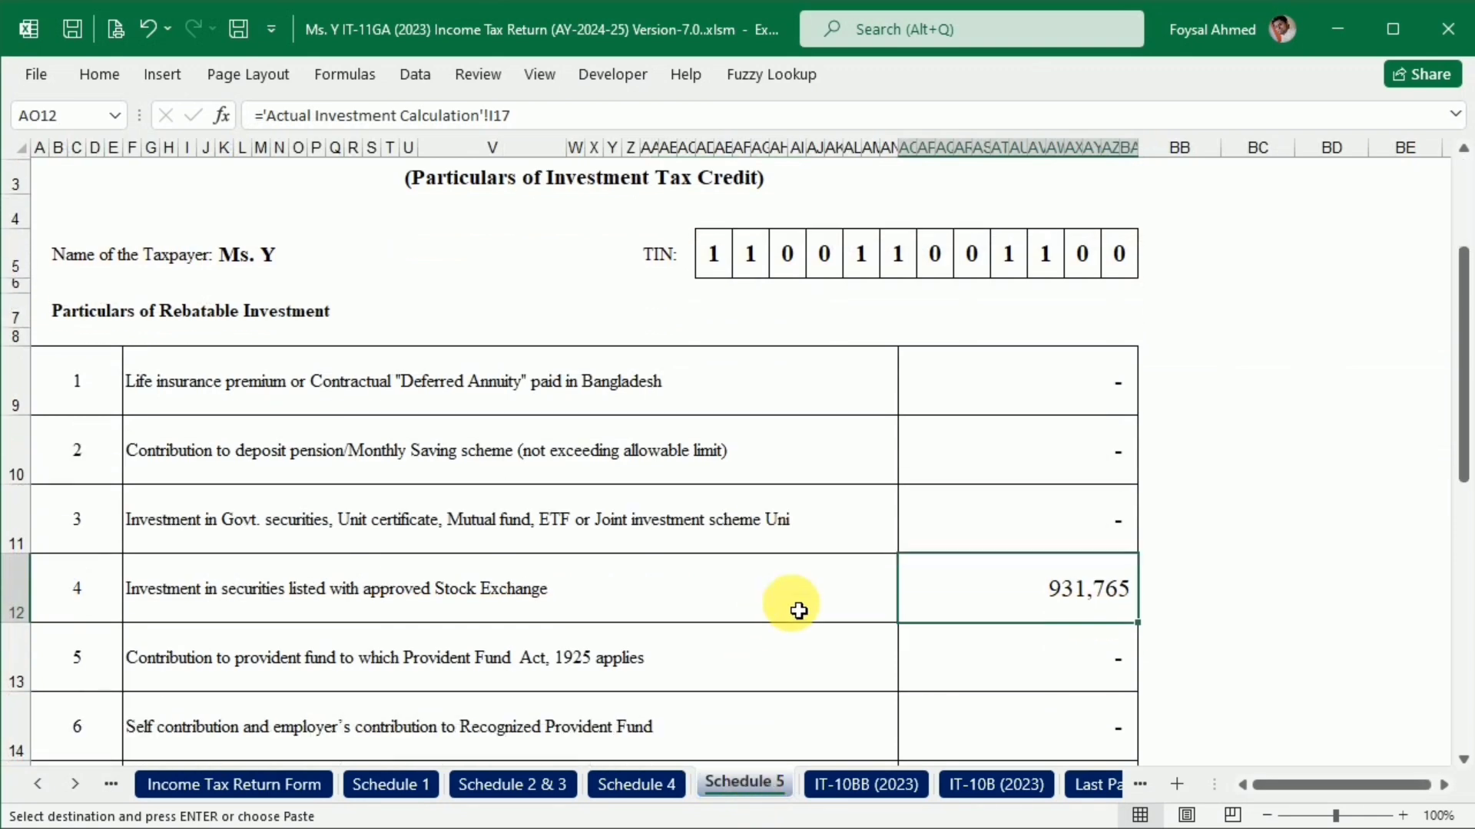
Open the IT-10BB (2023) sheet and check the interest paid and bank charge amount in item 9 and the total of expenses.
left_click(875, 783)
scroll(781, 630, "down", 5)
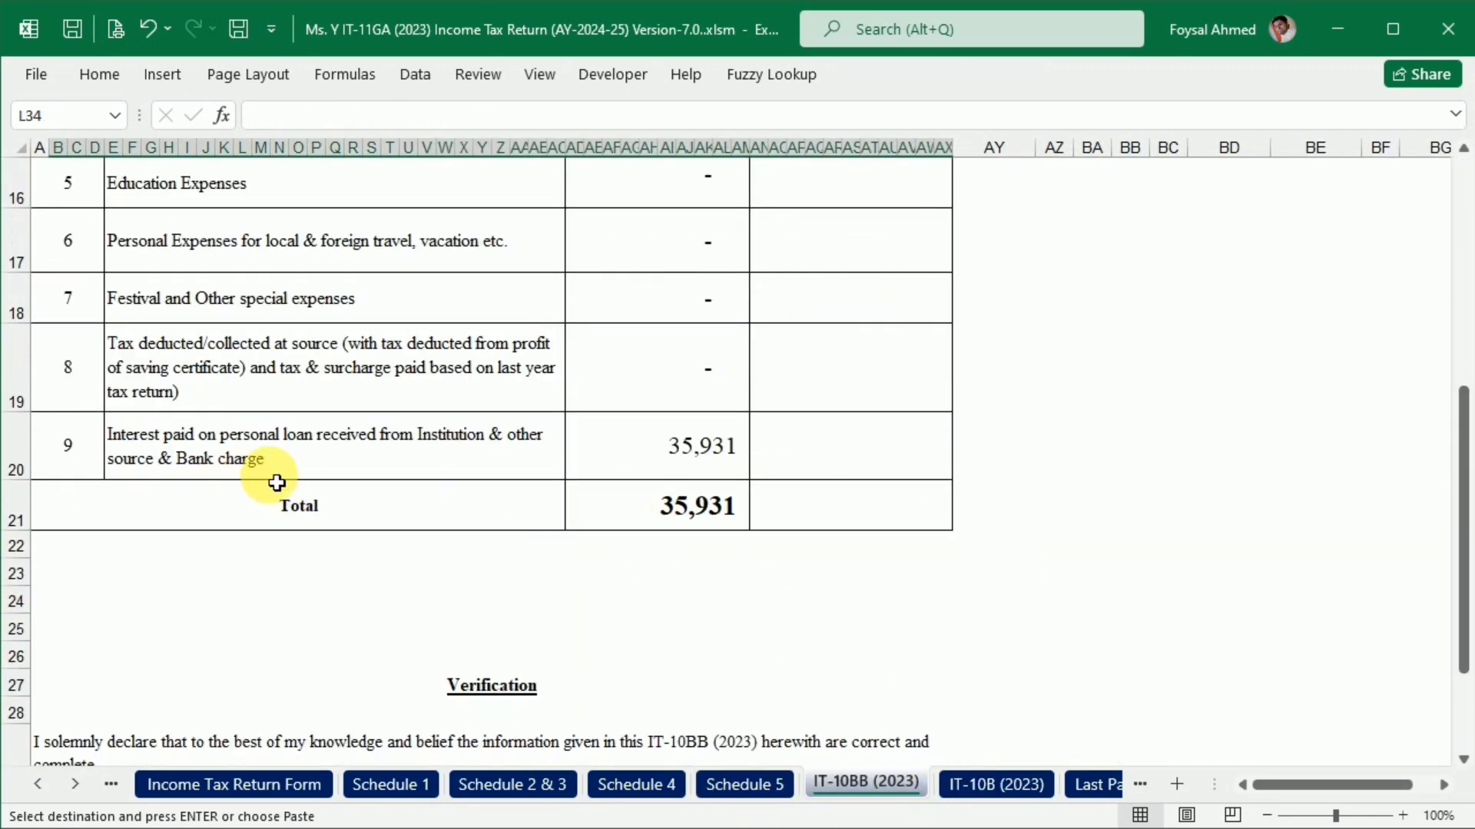
scroll(662, 568, "up", 5)
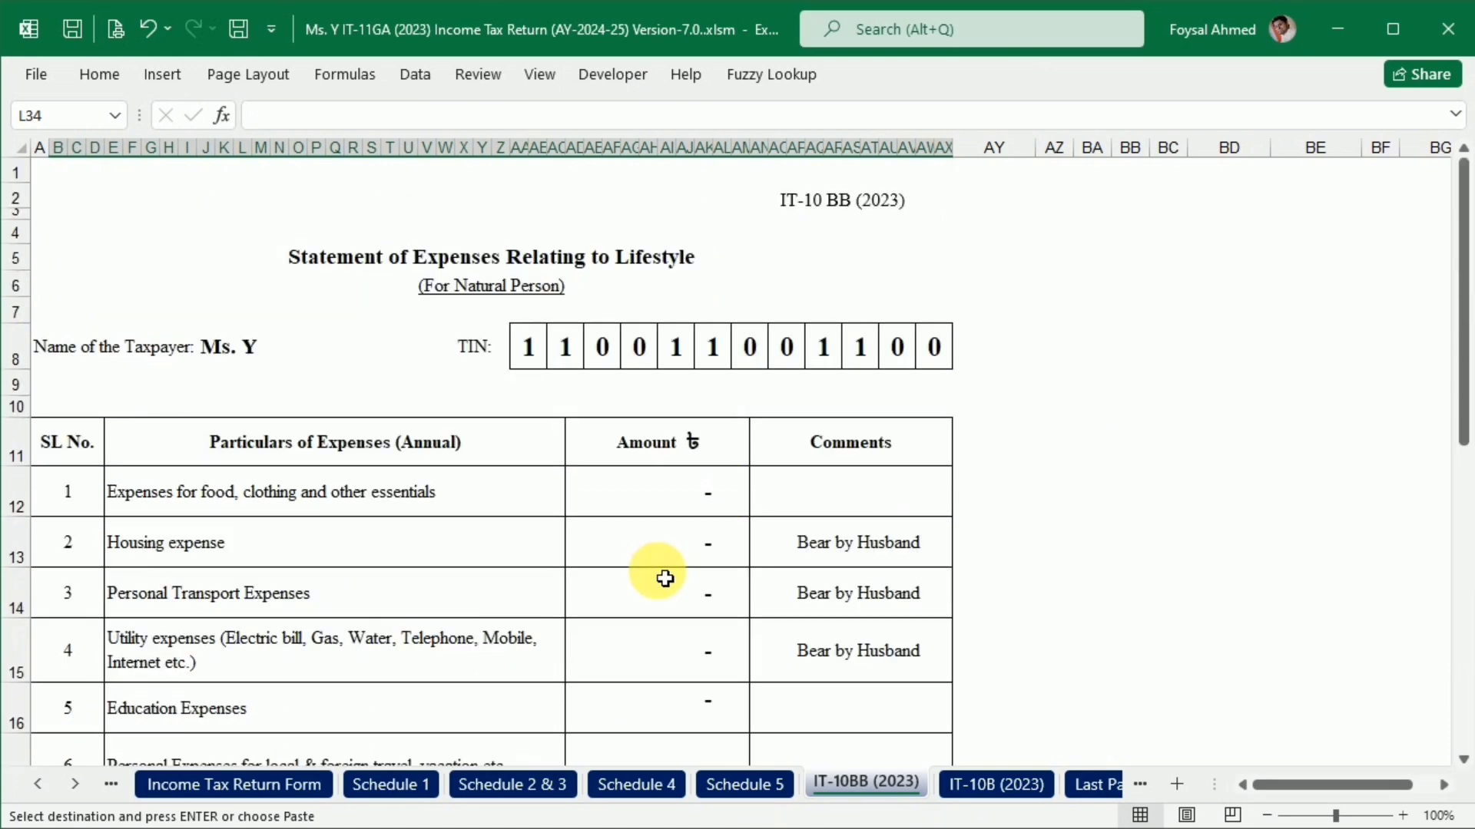
left_click(40, 778)
left_click(40, 777)
left_click(40, 778)
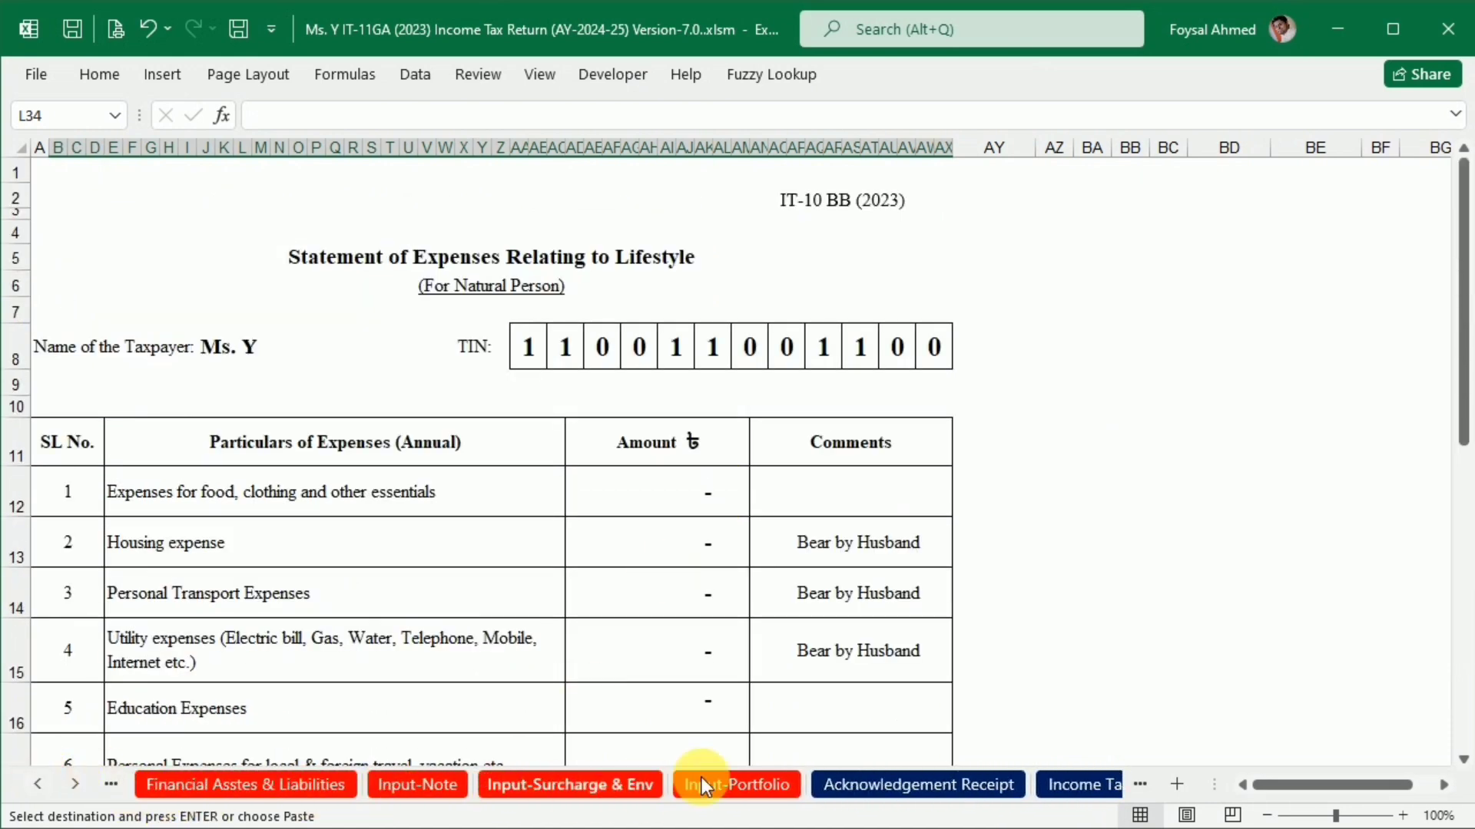
scroll(684, 629, "down", 5)
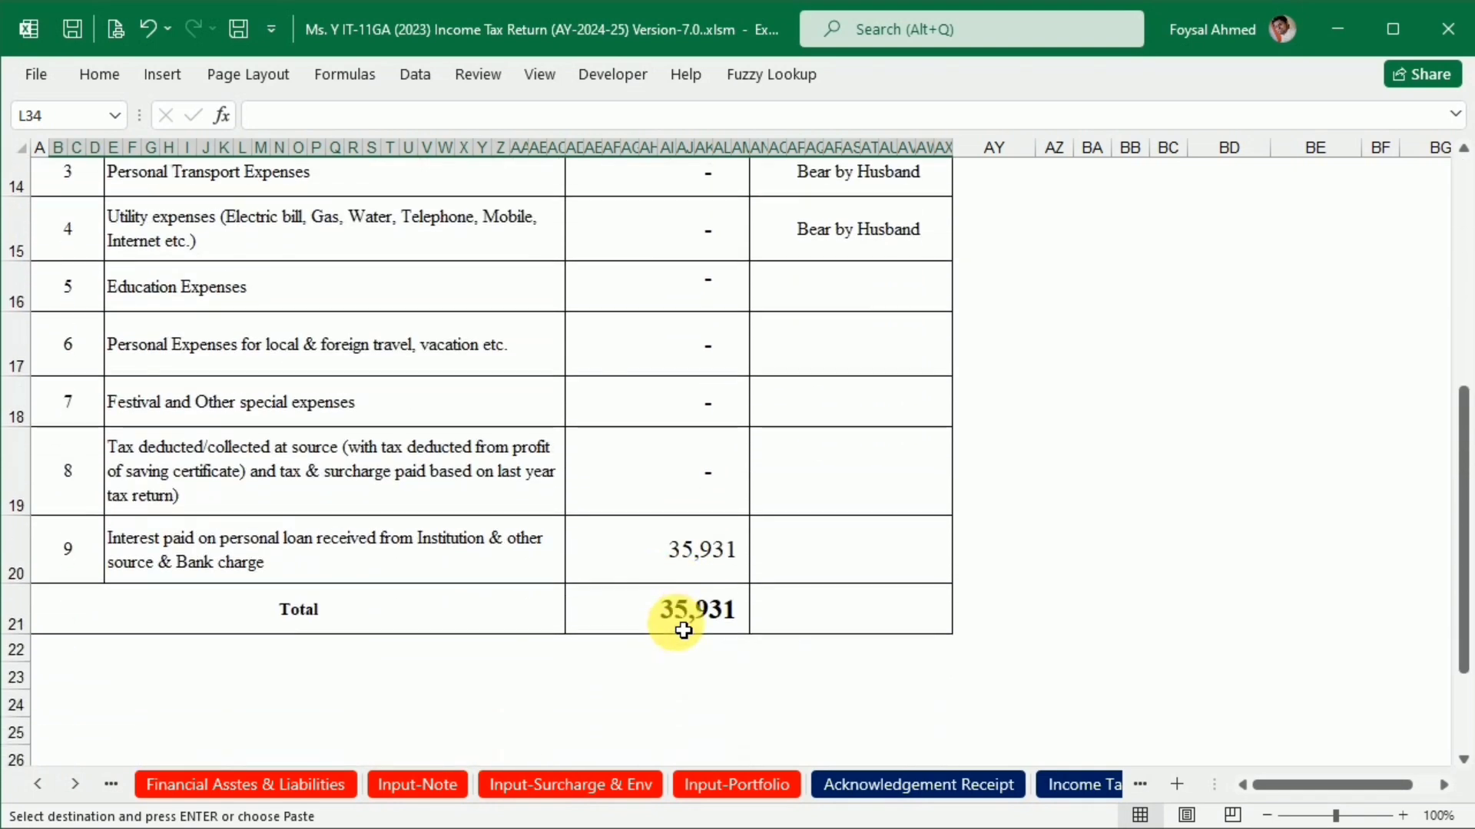
scroll(683, 630, "up", 1)
scroll(680, 627, "up", 5)
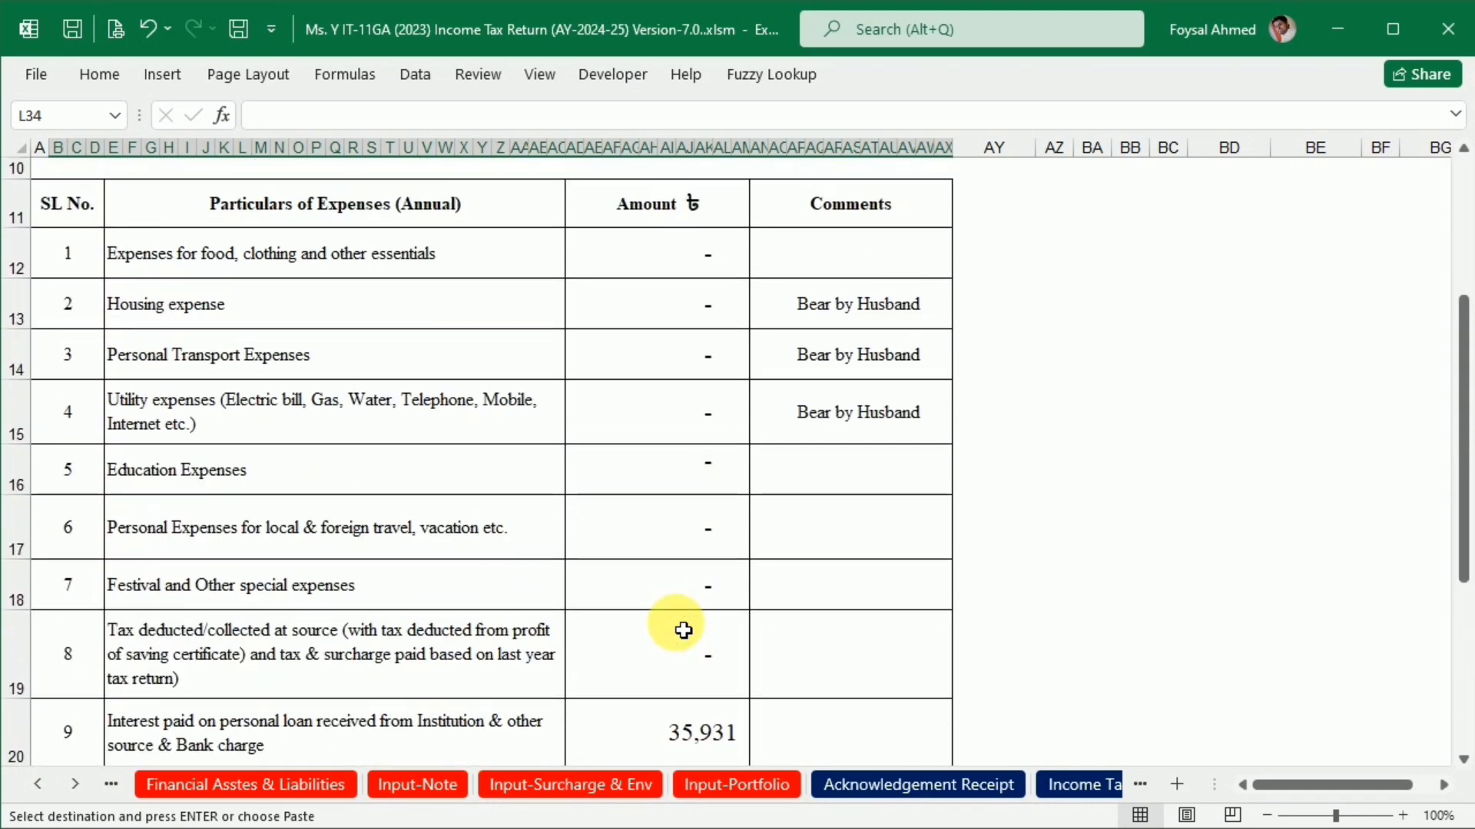
Select SL No. 1's Realized Gain/(Loss) cell in Input-Portfolio, and locate the Realized Gain/Loss amount under CapitalGain in the brokerage workbook's Portfolio sheet.
left_click(693, 787)
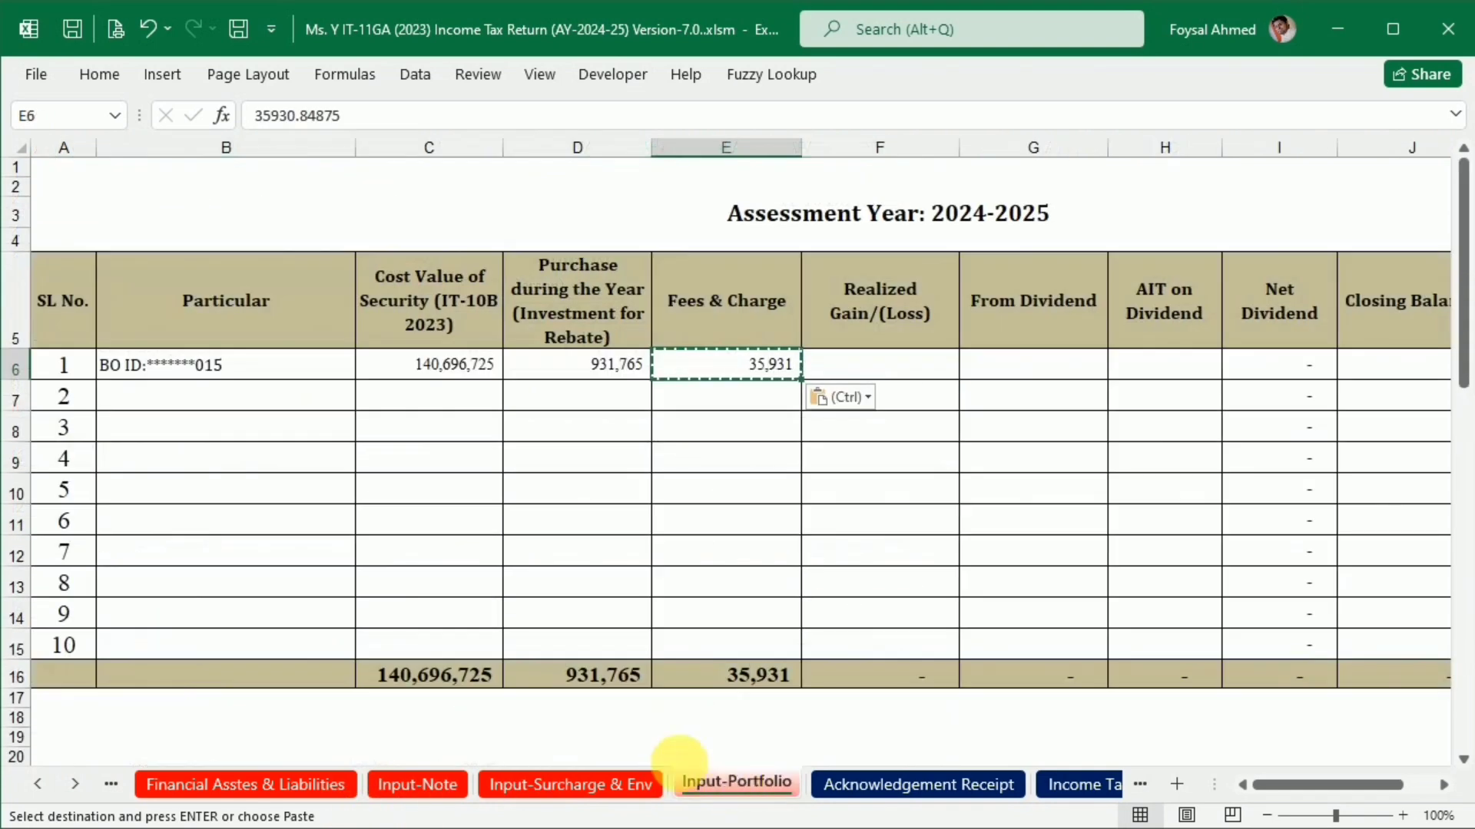
left_click(872, 364)
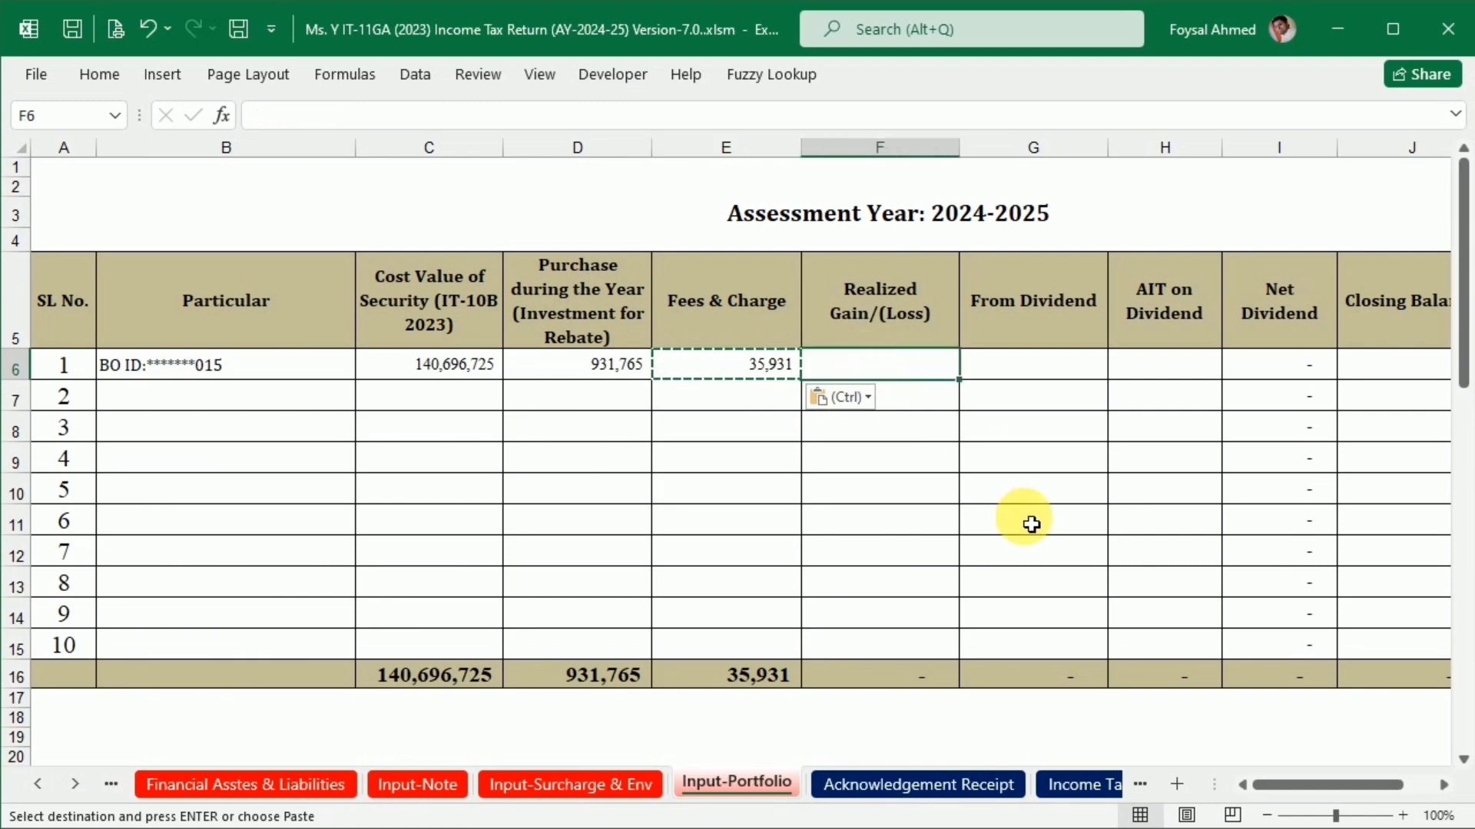
key("alt+Tab")
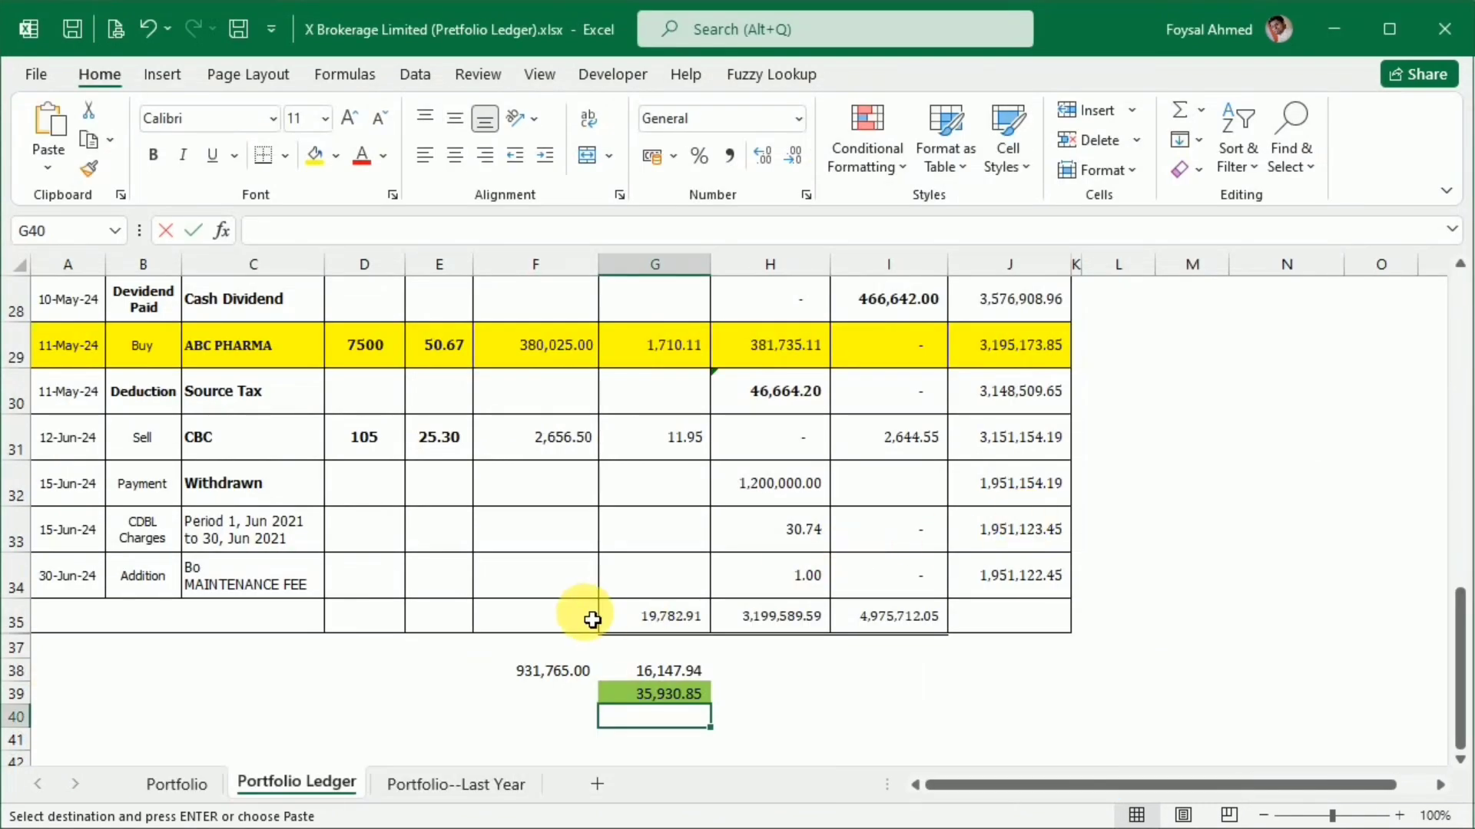
scroll(591, 621, "up", 1)
scroll(591, 621, "up", 8)
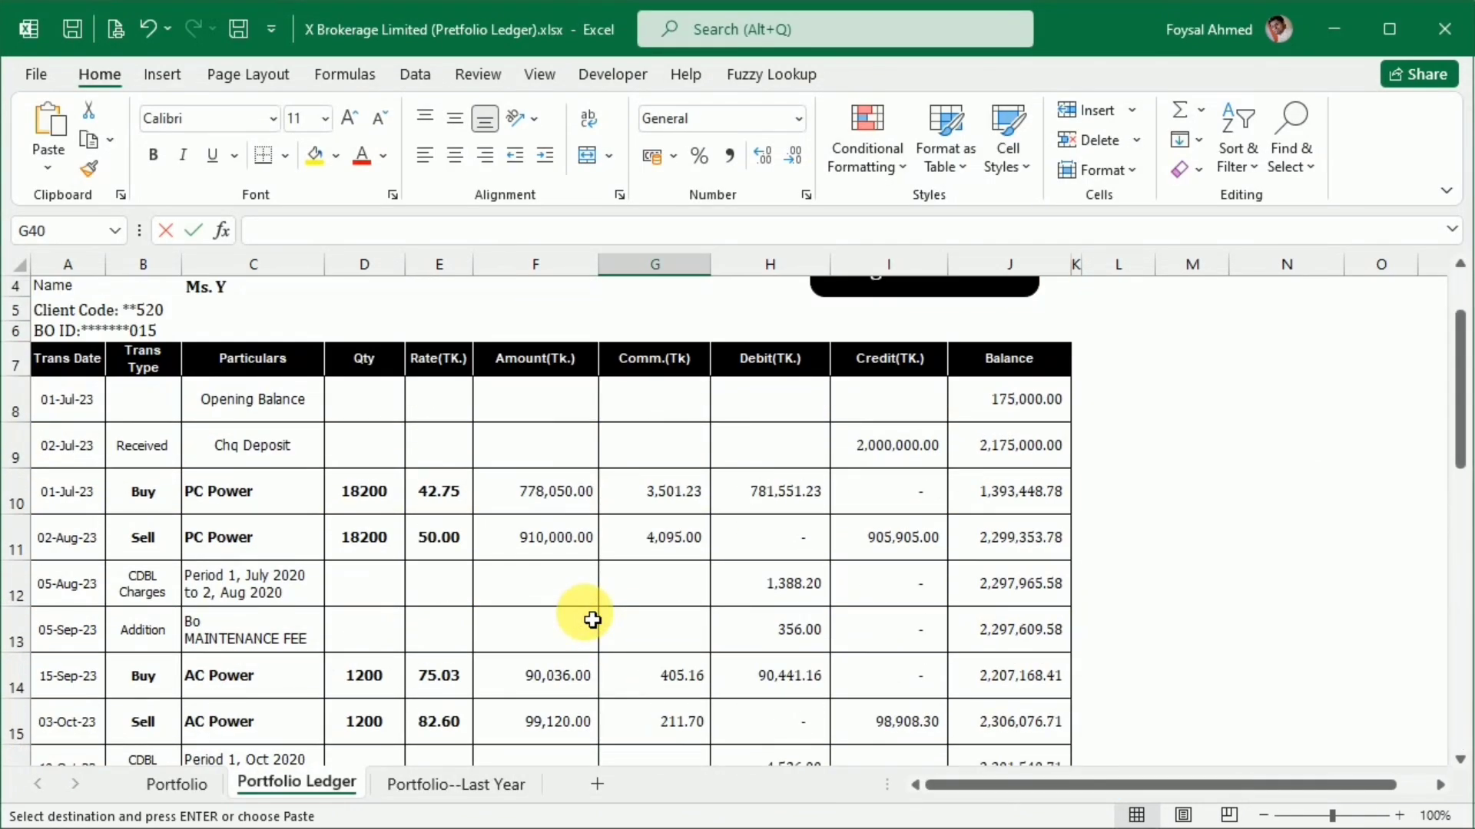
left_click(173, 783)
scroll(834, 426, "down", 2)
scroll(833, 426, "up", 2)
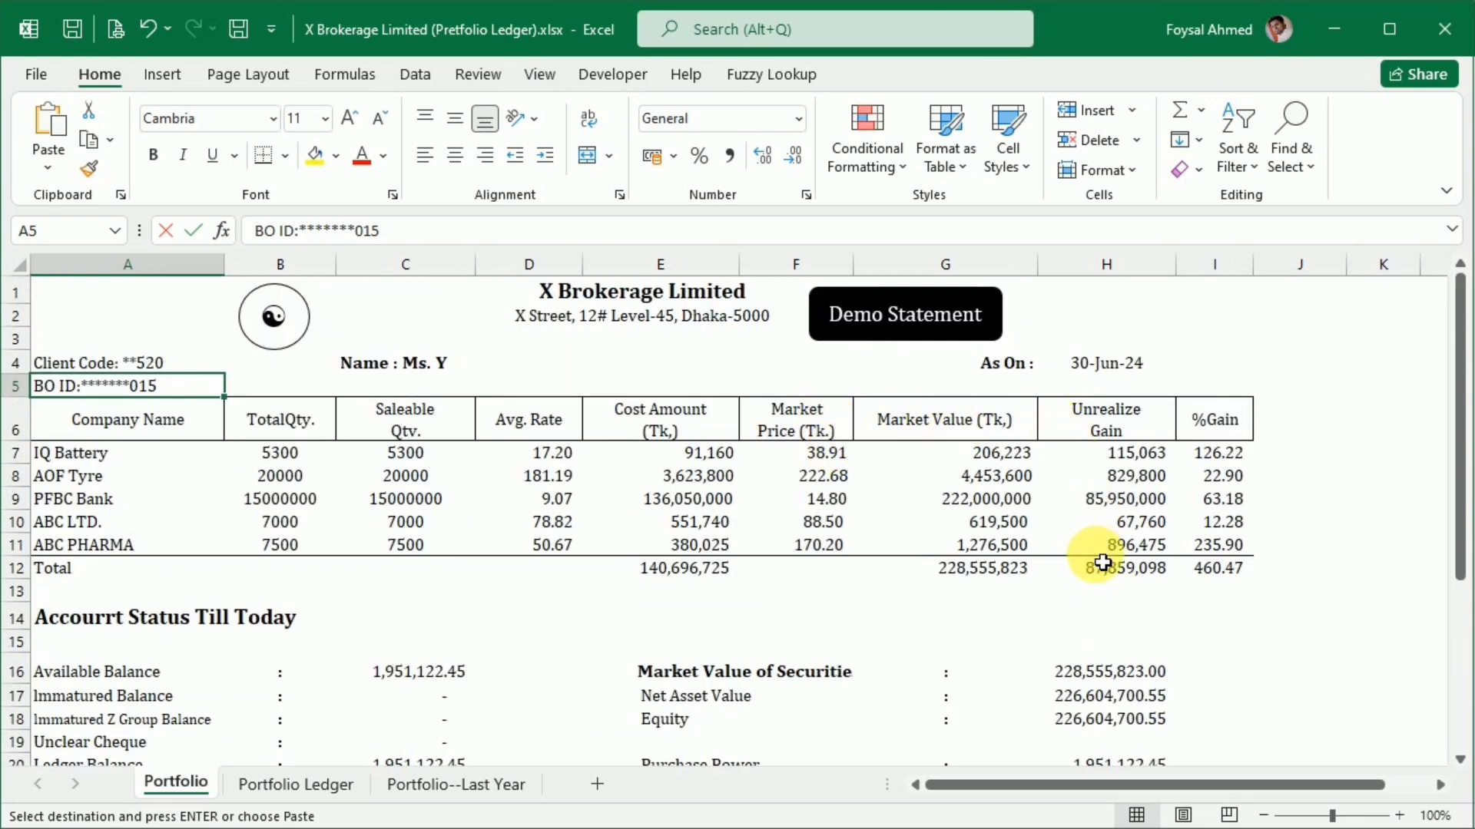
scroll(1081, 589, "down", 5)
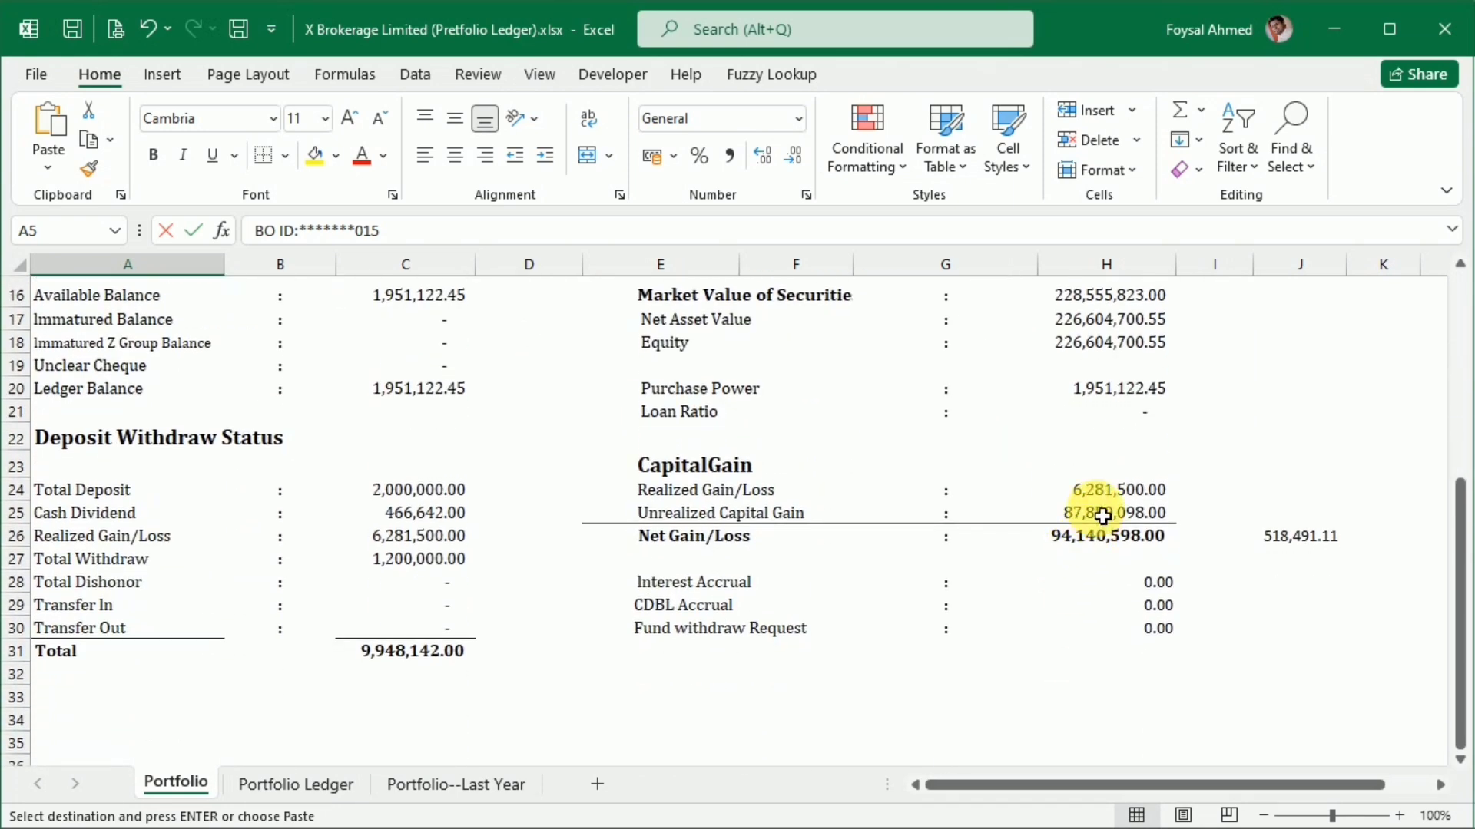
left_click(1097, 512)
left_click(1106, 494)
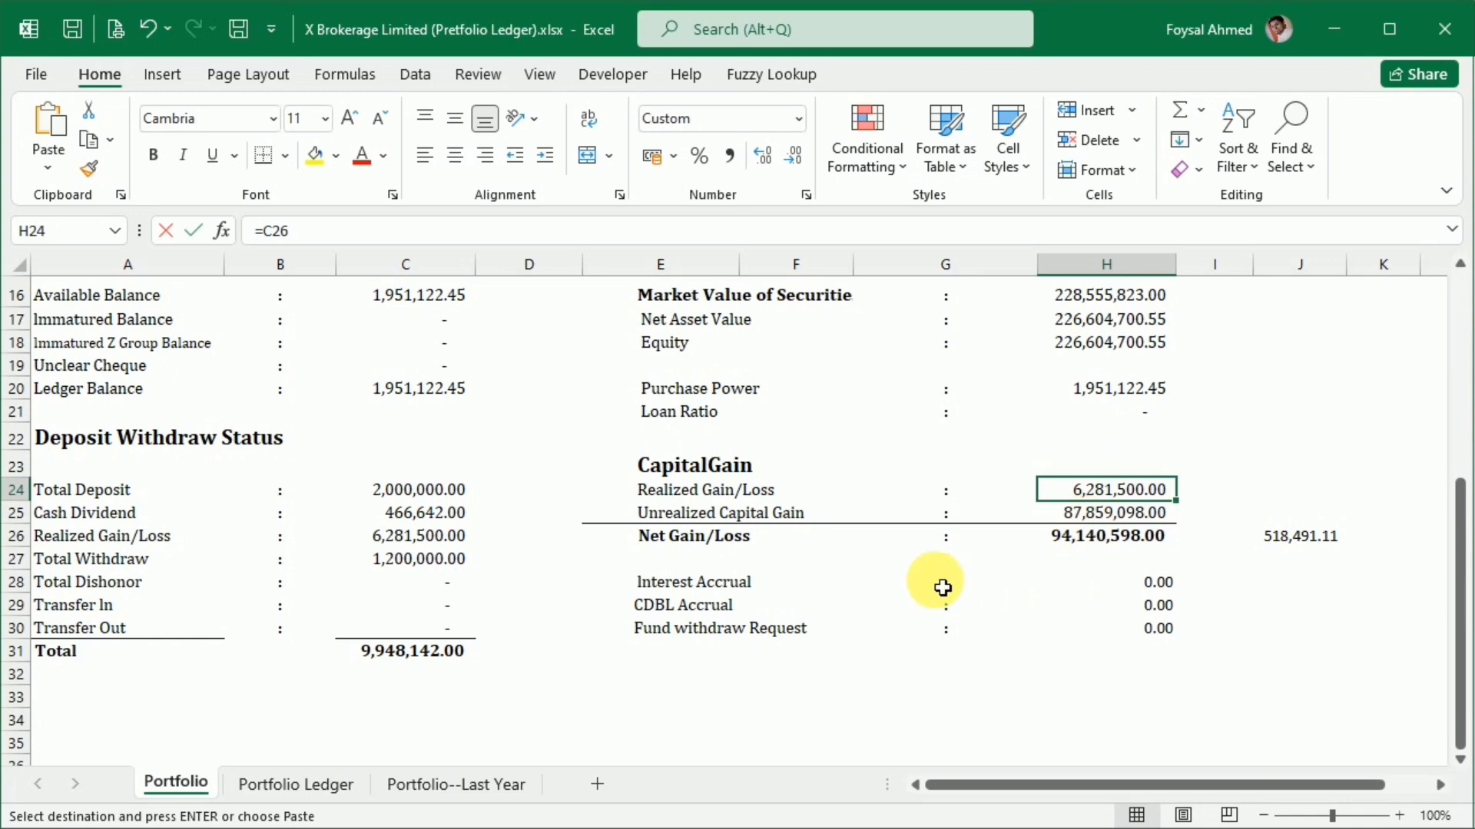
Link the Realized Gain/(Loss) cell of SL No. 1 in the tax return to the Portfolio sheet's H24 and convert it to a plain value.
key("alt+Tab")
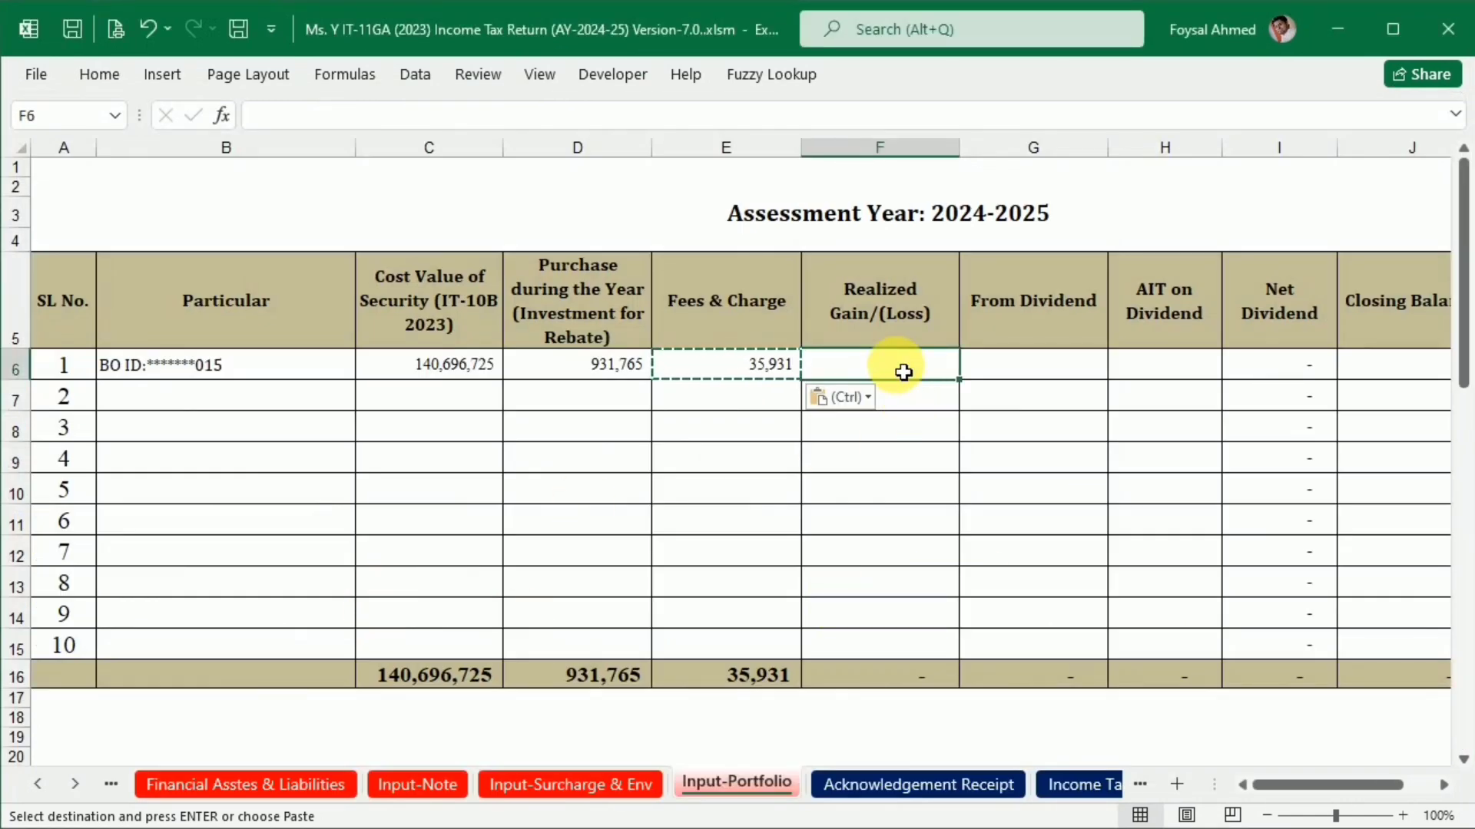
type("=")
key("alt+Tab")
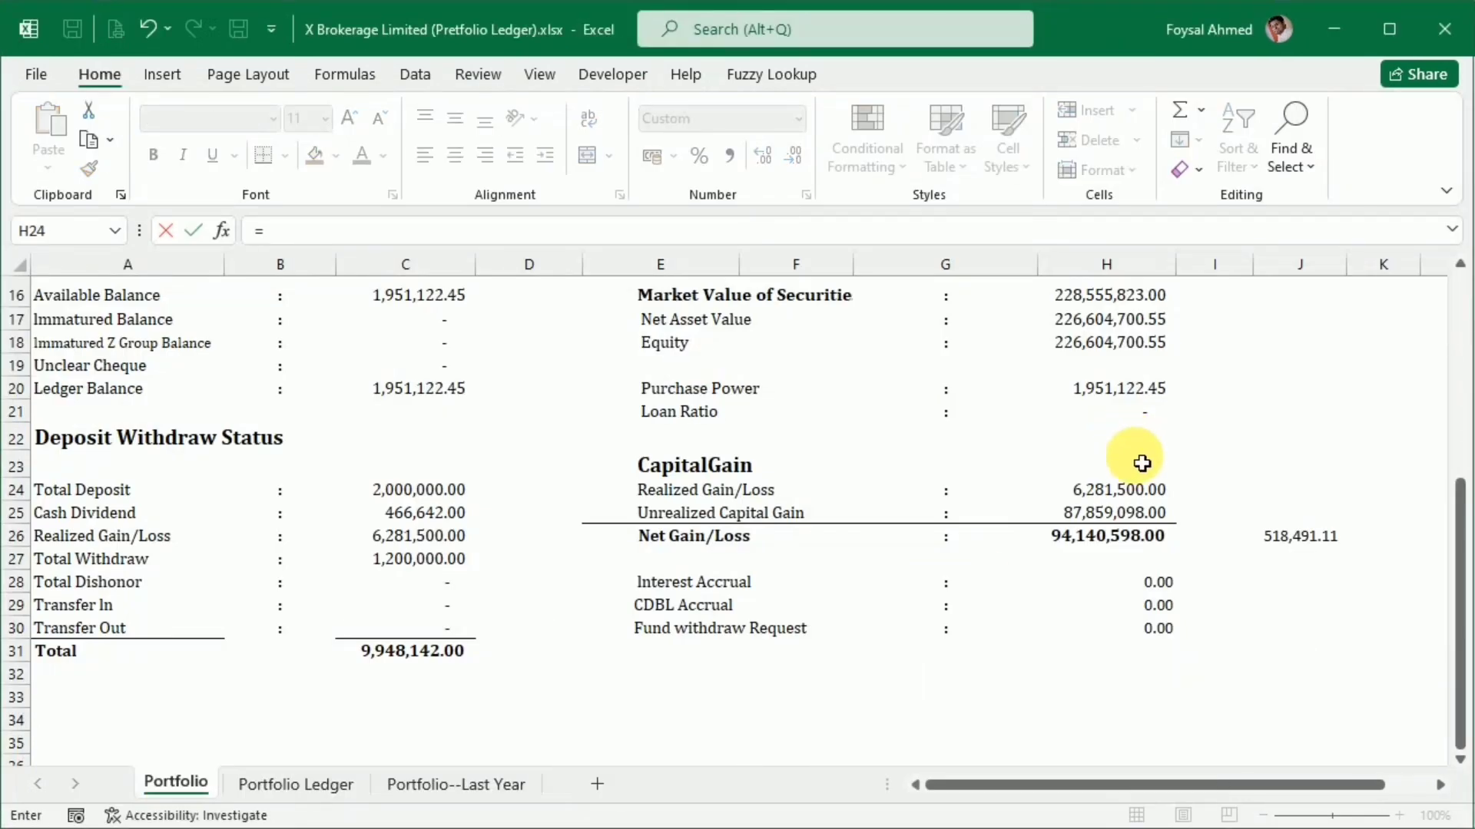
left_click(1118, 490)
key("Return")
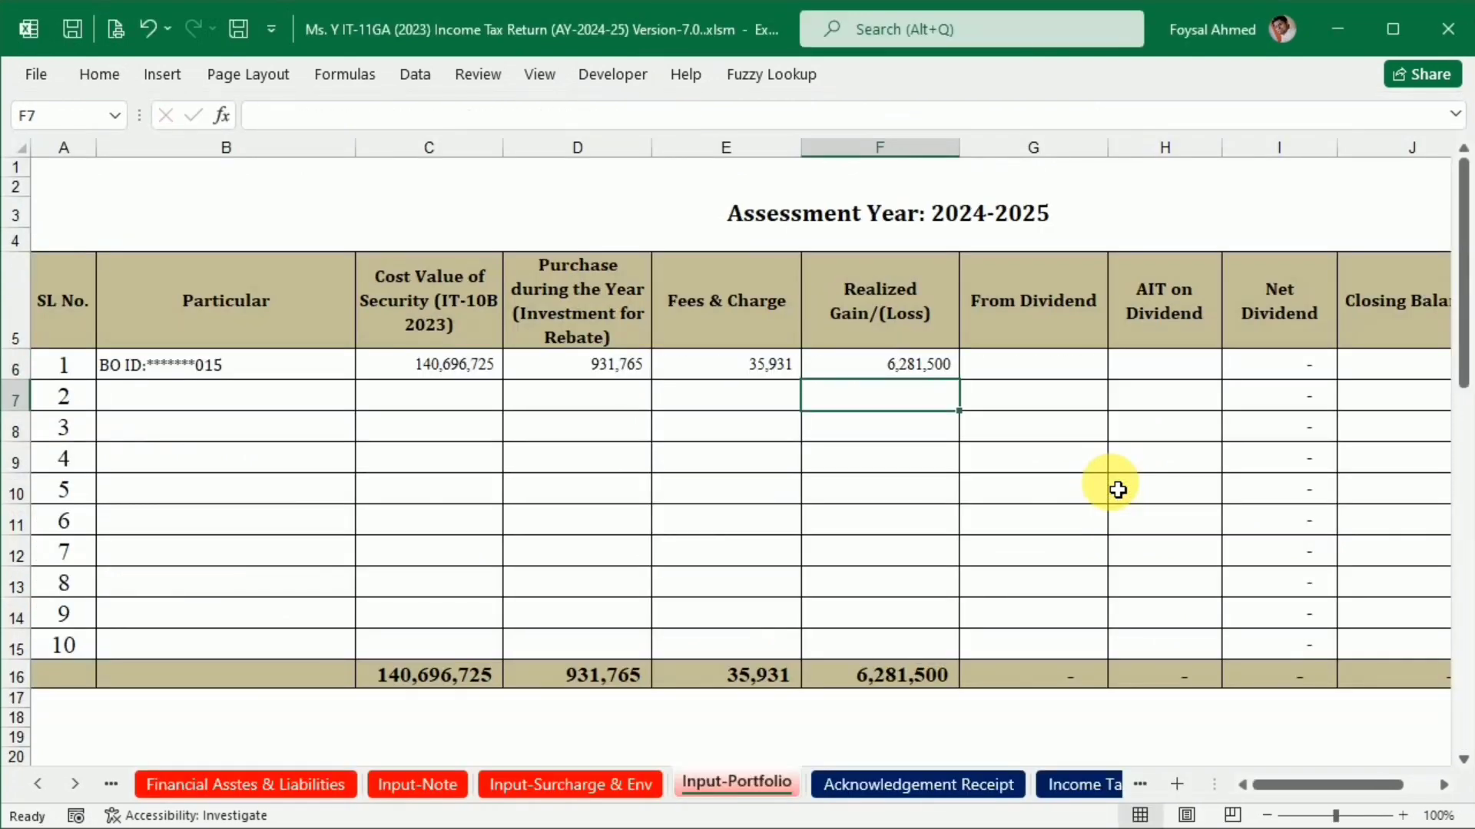
key("Up")
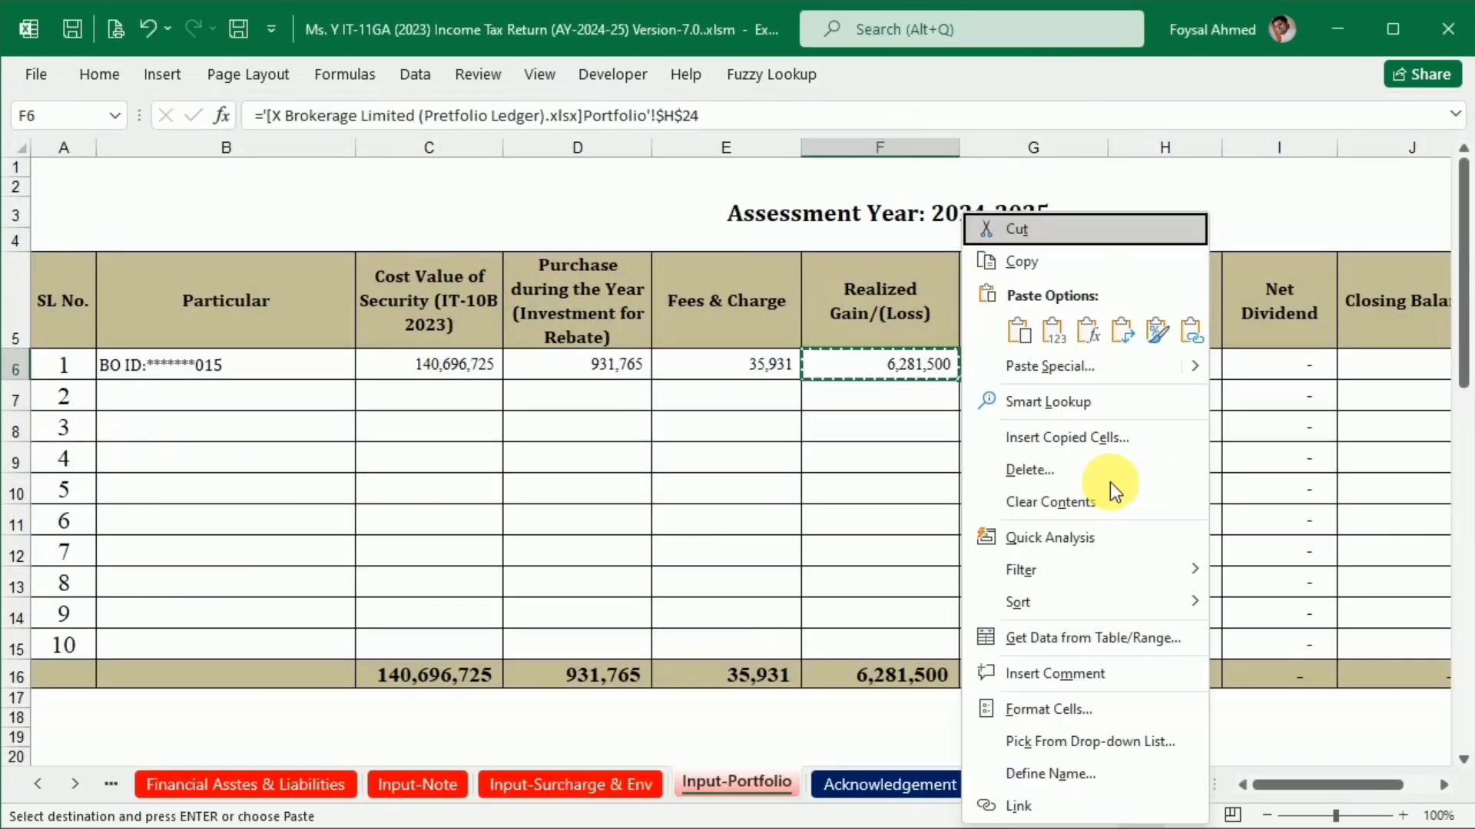
key("ctrl+shift+v")
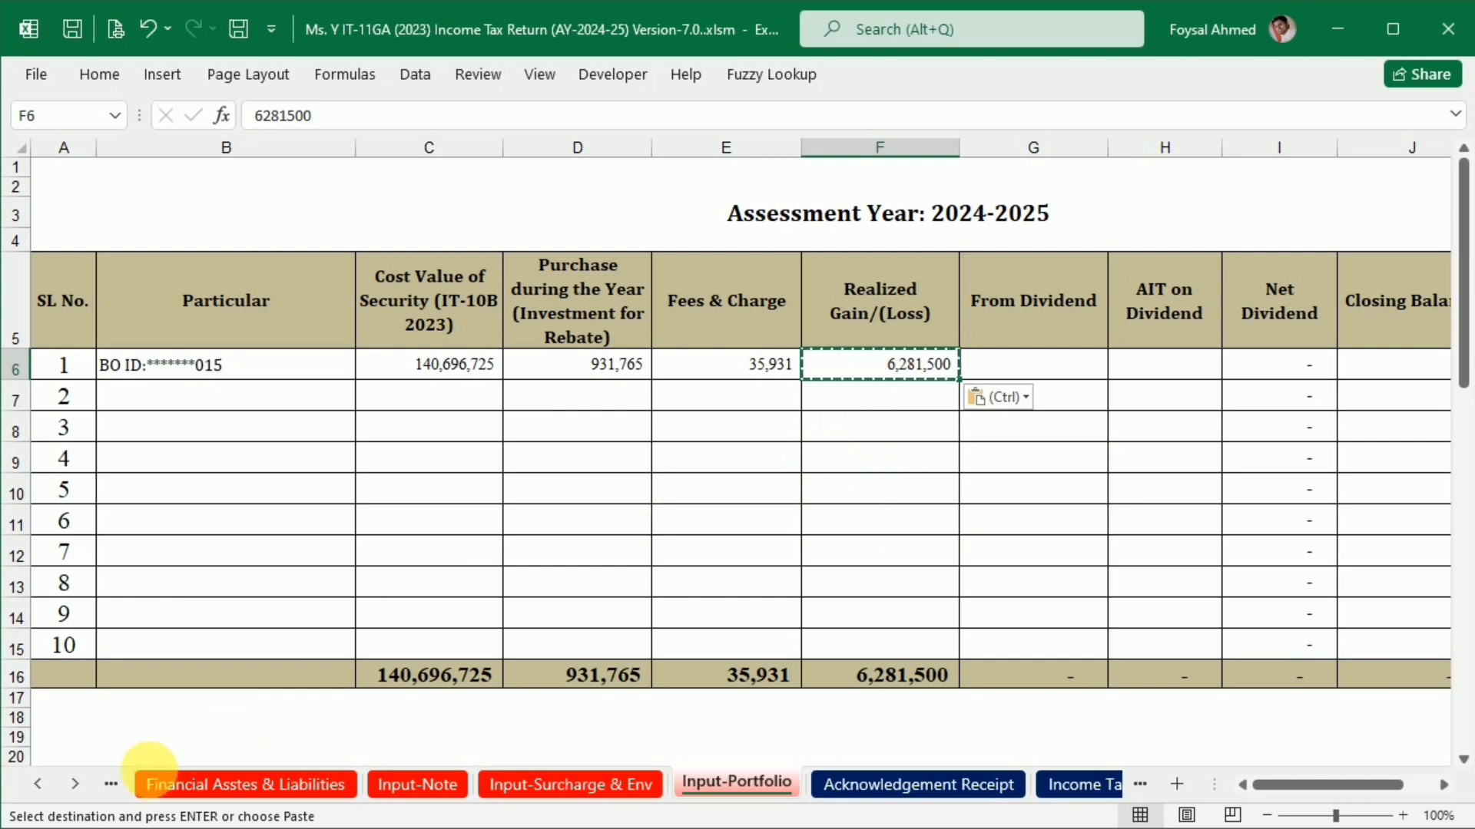
Open the Input-Tax Calculation sheet, expand the Total Capital Gain group and examine the realised gain and exemption lines for share sales.
left_click(34, 788)
left_click(34, 787)
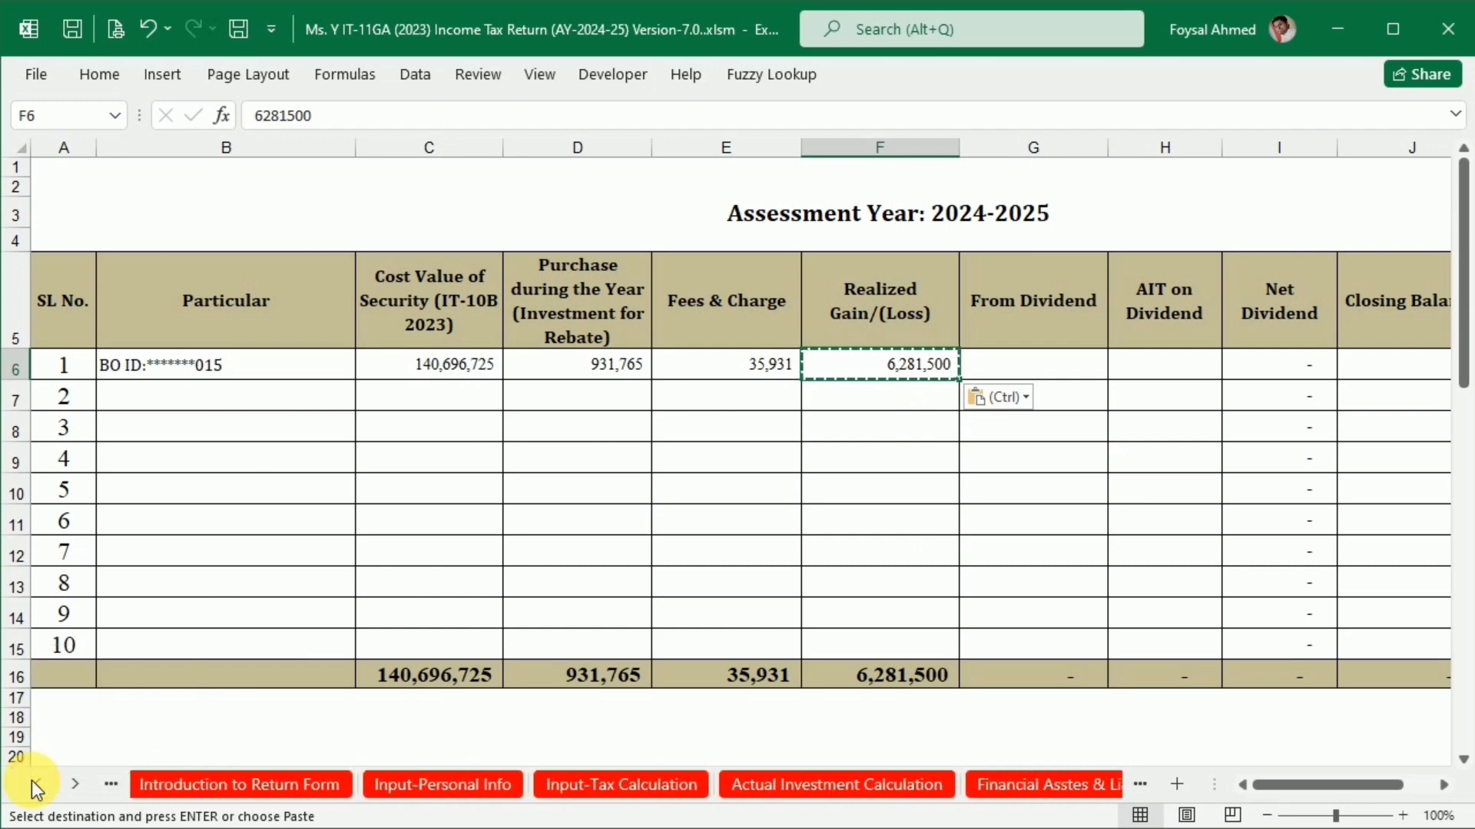
left_click(603, 784)
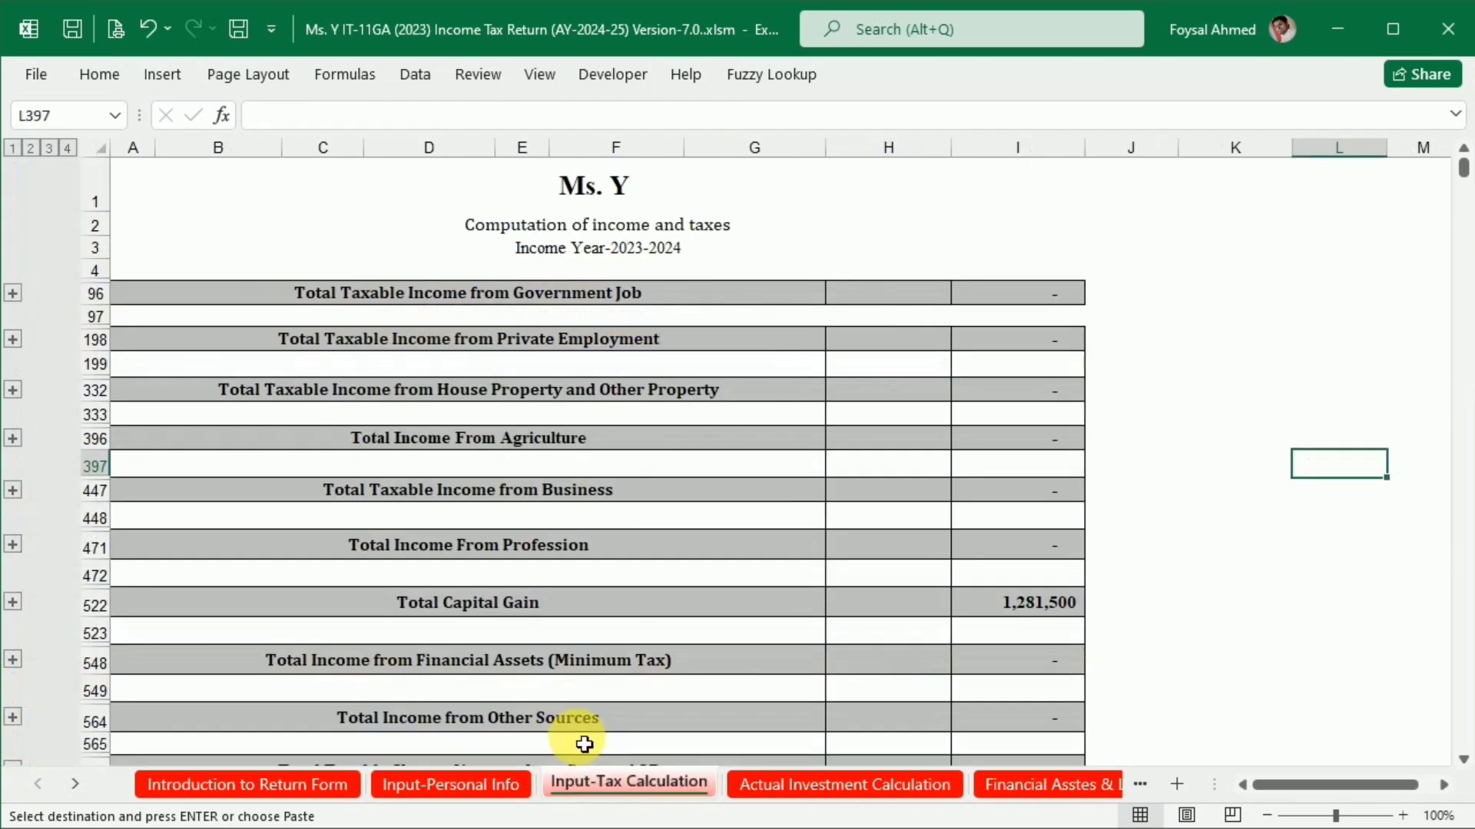
left_click(12, 602)
scroll(59, 604, "down", 10)
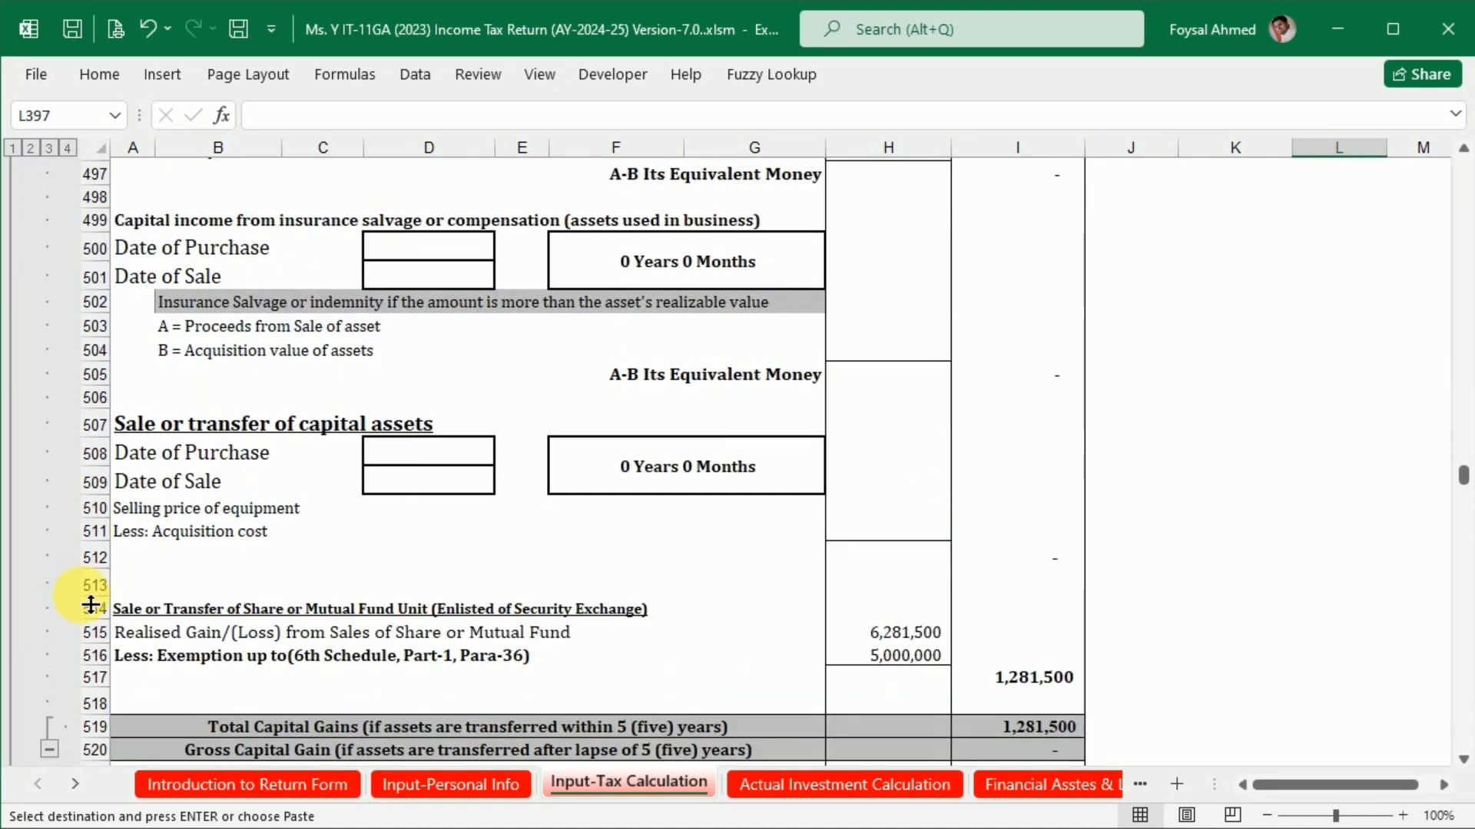
Hide rows 474 to 513 with the unused capital income sections above the share sale lines in Input-Tax Calculation.
left_click_drag(91, 581, 90, 282)
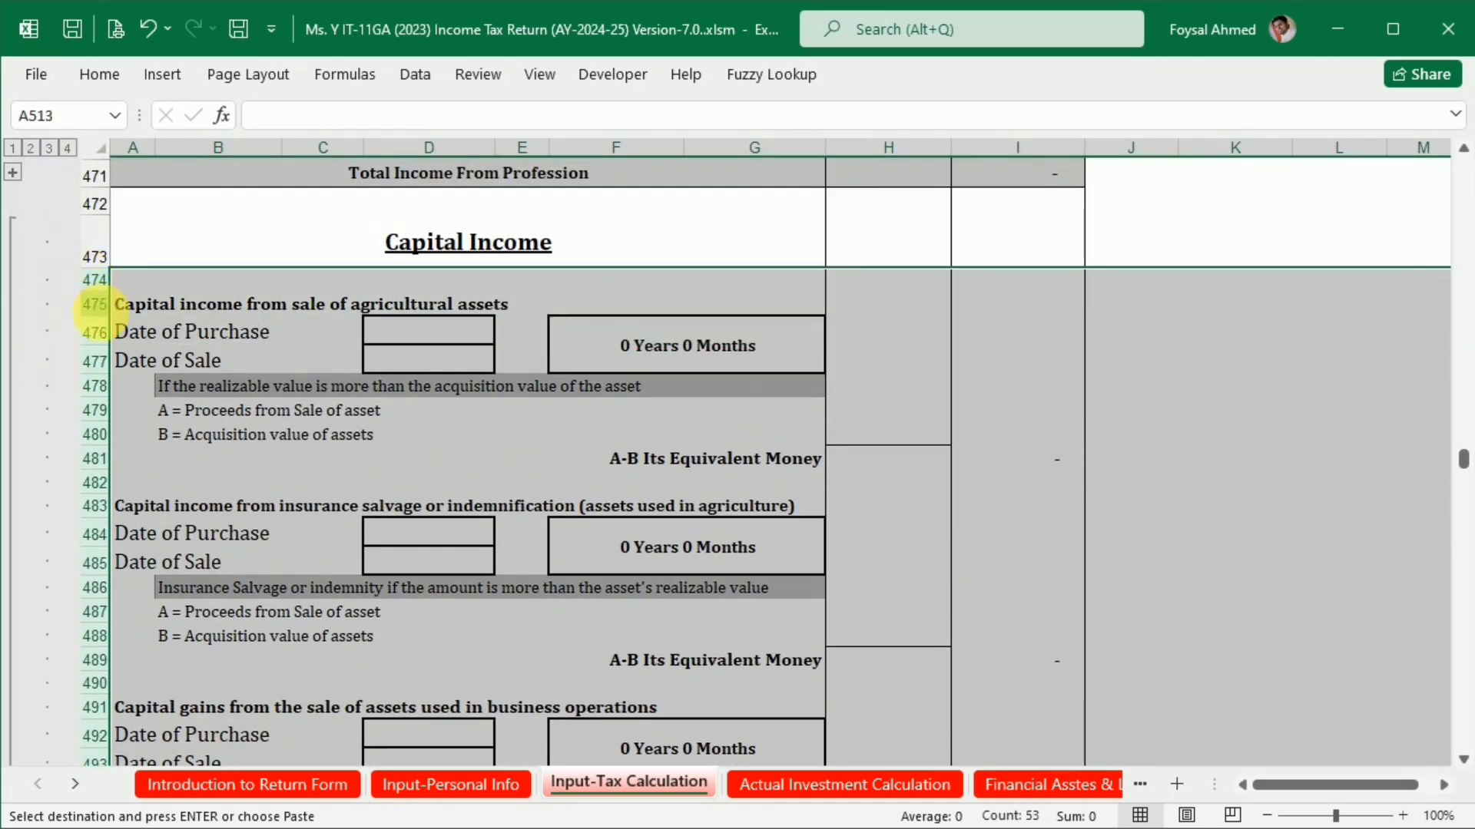
right_click(94, 307)
left_click(183, 657)
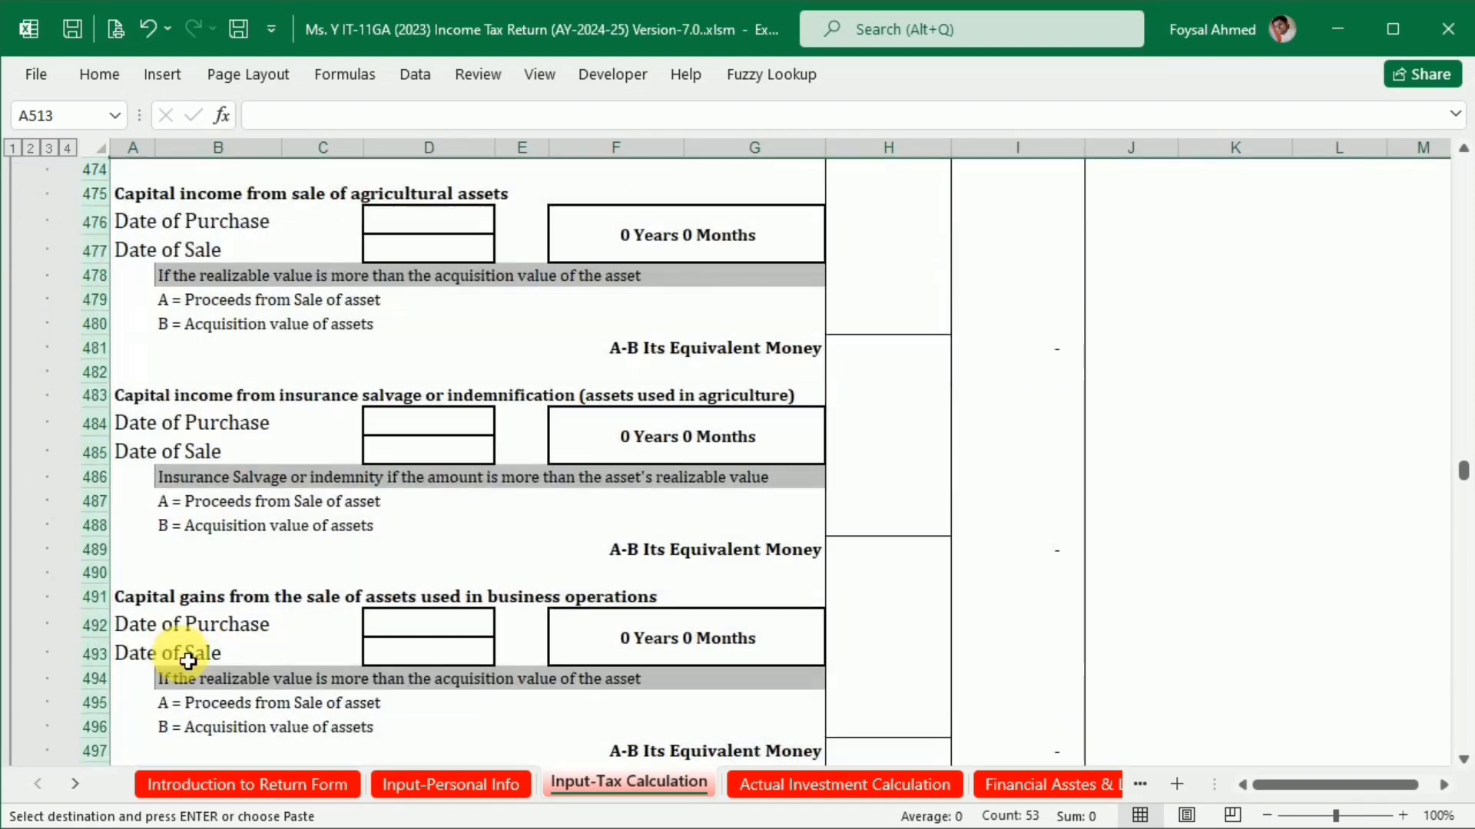
Hide blank row 472 and all income summary rows between the title block and the Capital Income heading.
scroll(179, 552, "up", 5)
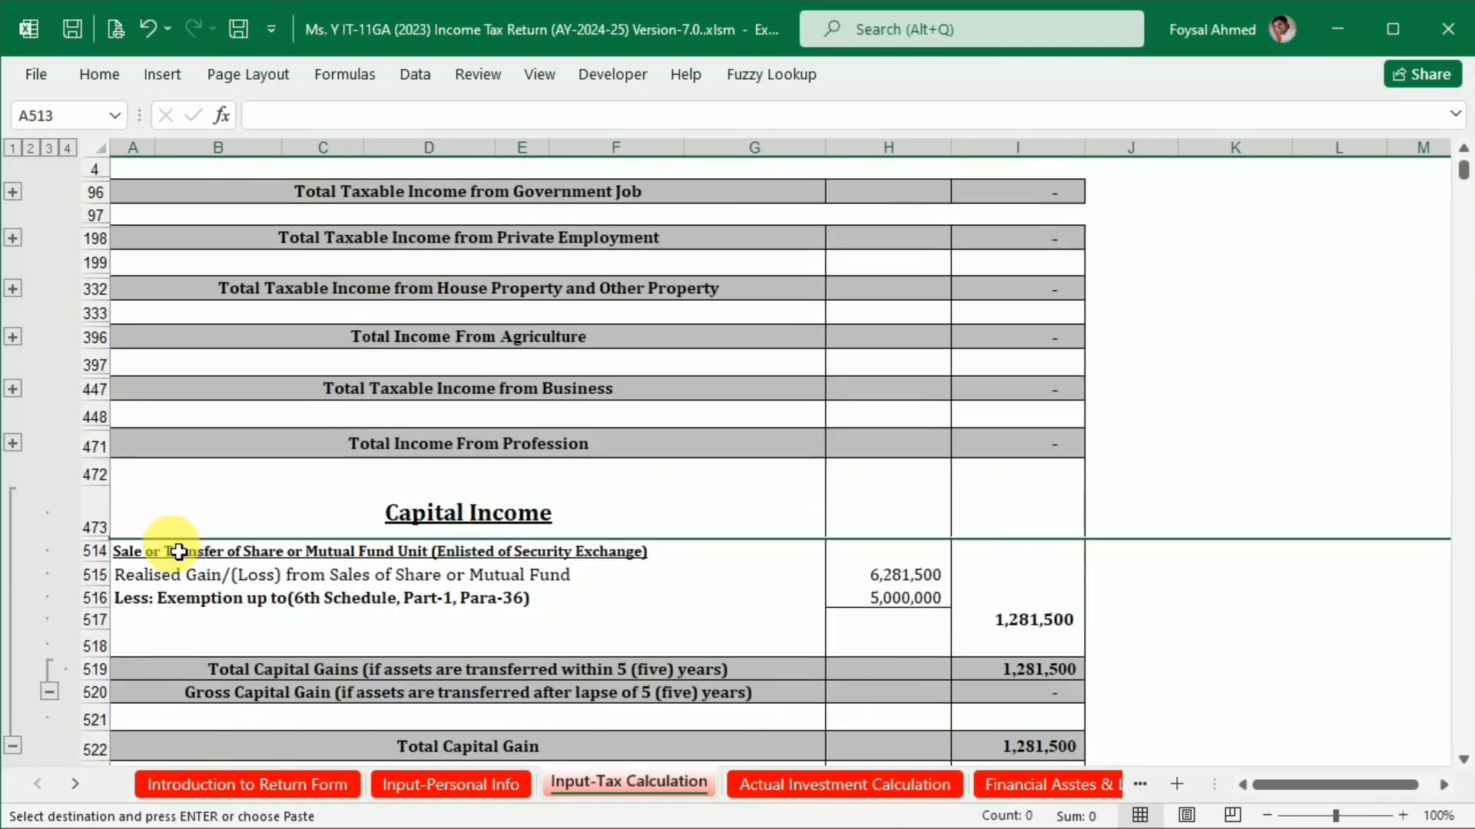
right_click(94, 483)
left_click(132, 432)
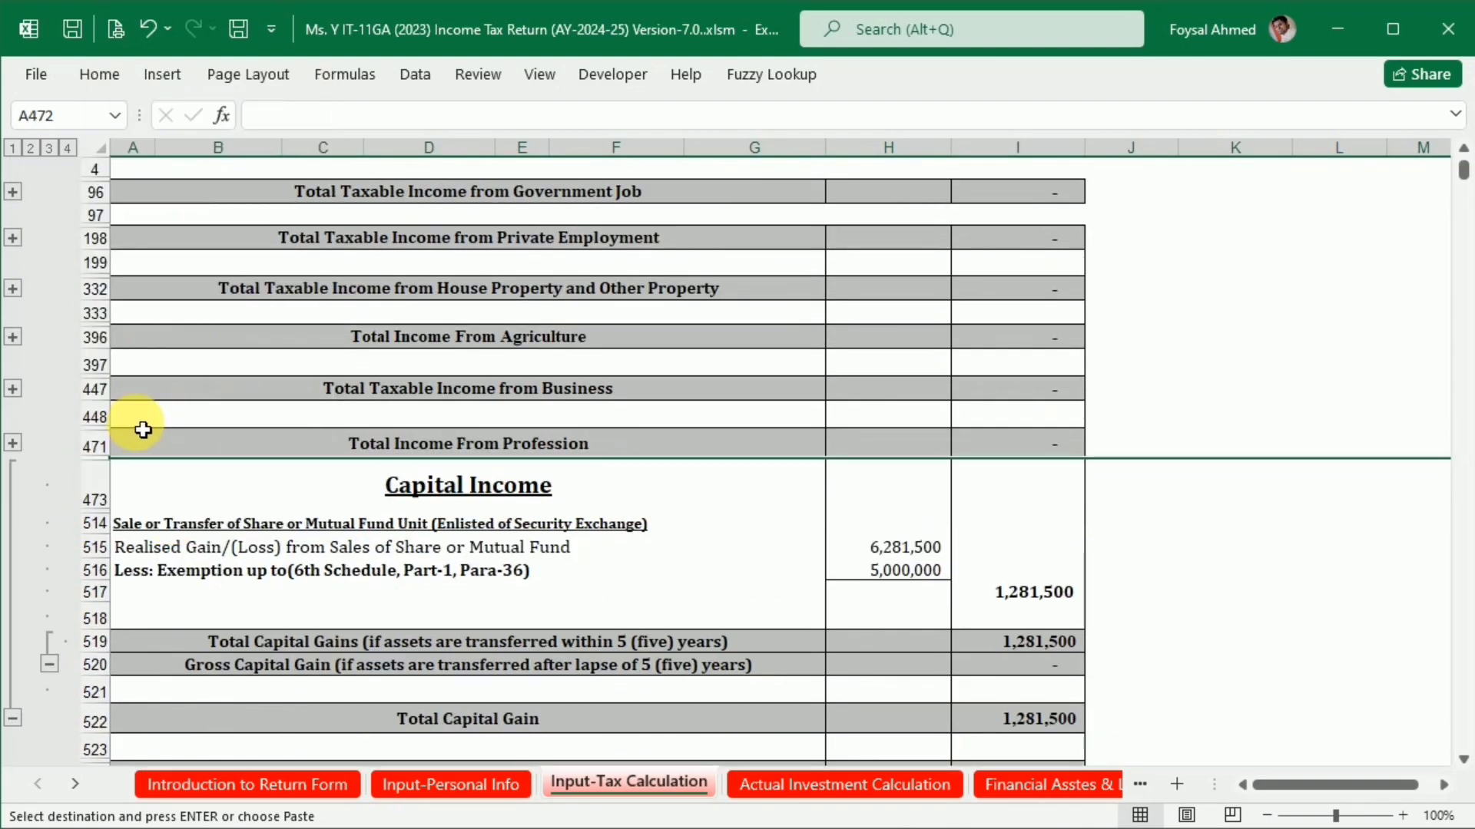
left_click_drag(93, 448, 74, 305)
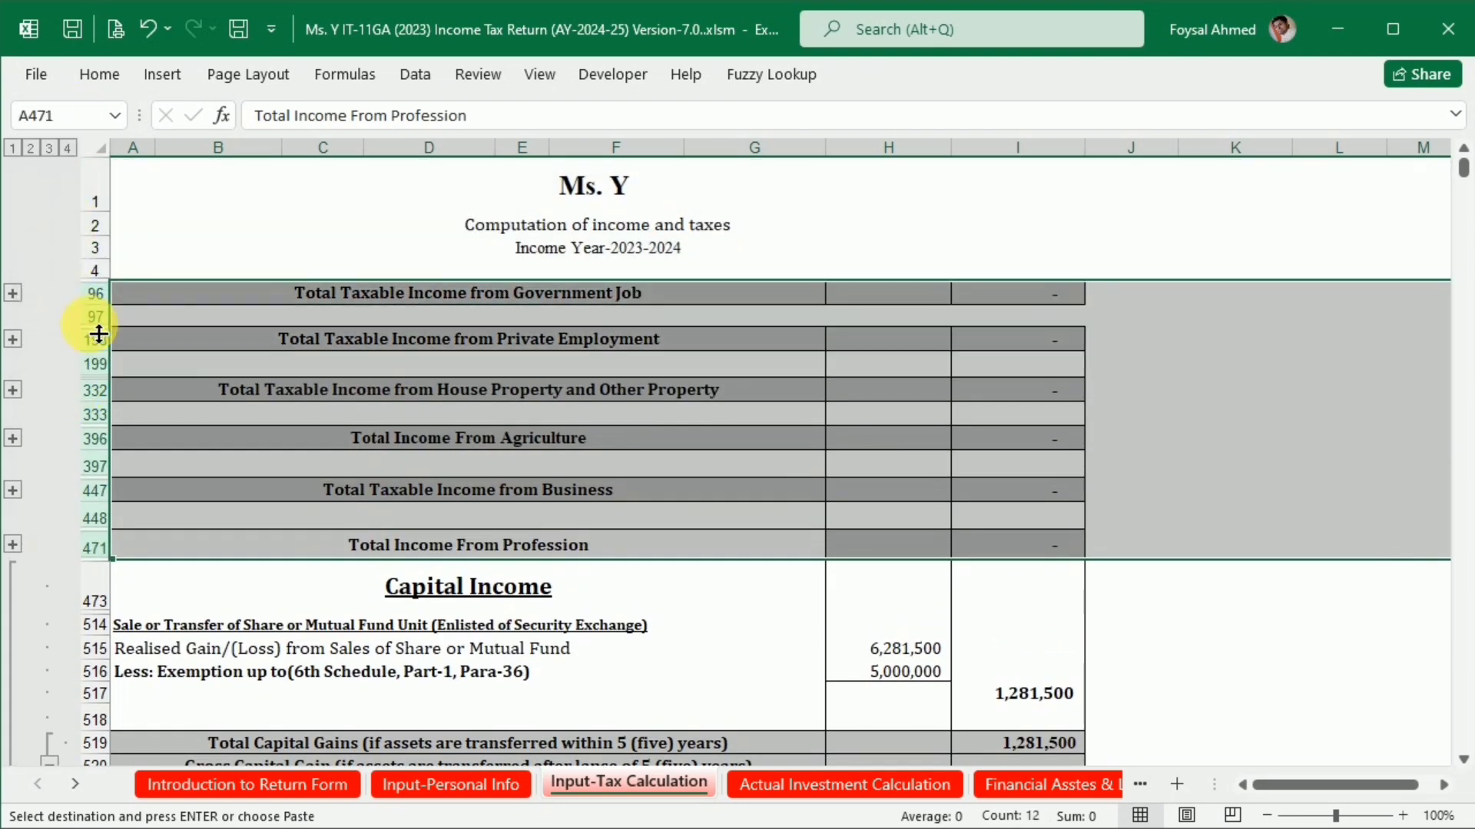
right_click(98, 332)
left_click(192, 673)
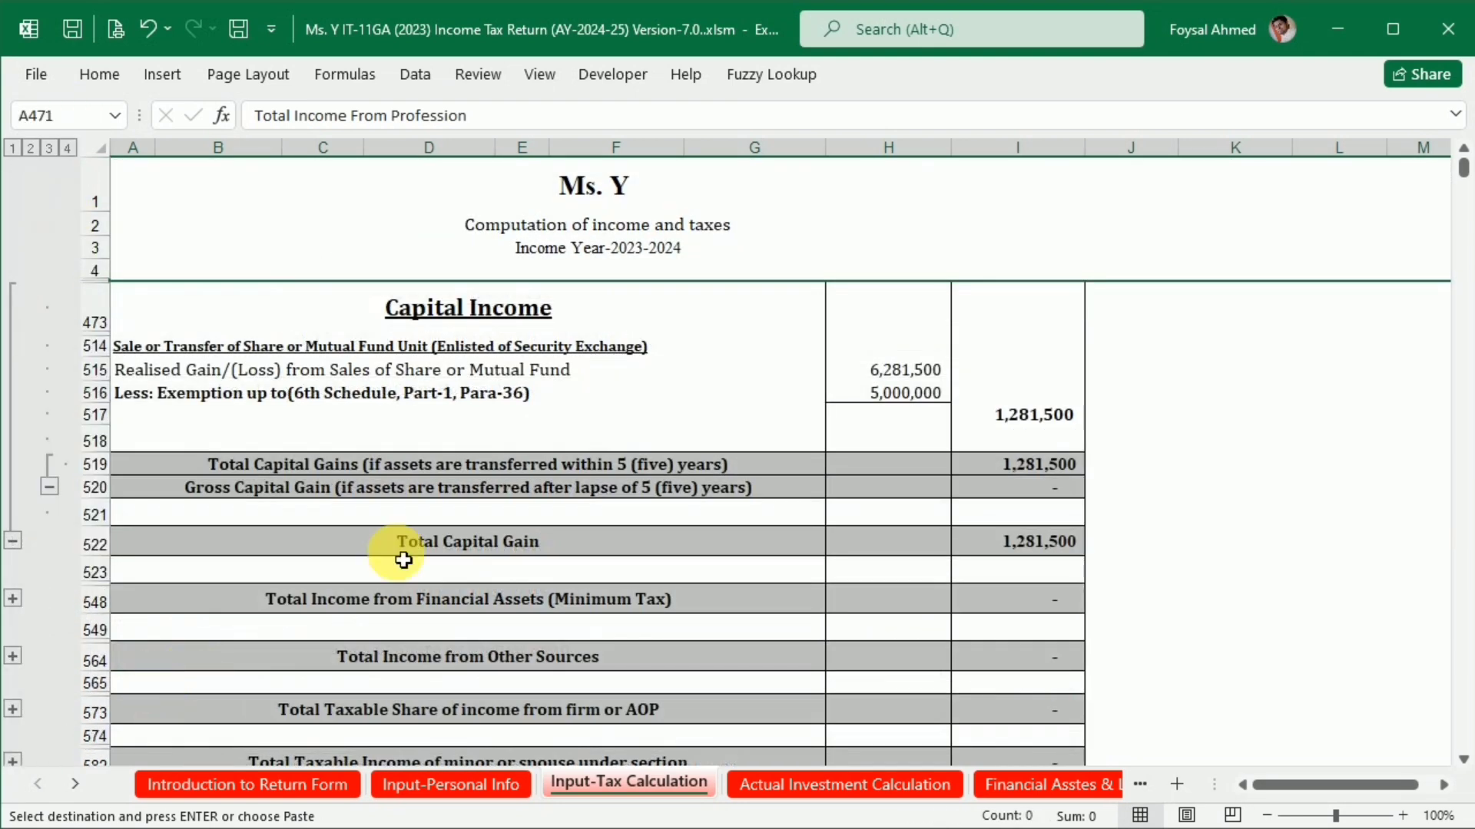
Trace the Realised Gain/(Loss) in H515 to the Realized Gain total in Input-Portfolio, and check the exemption and net gain cells.
left_click(885, 379)
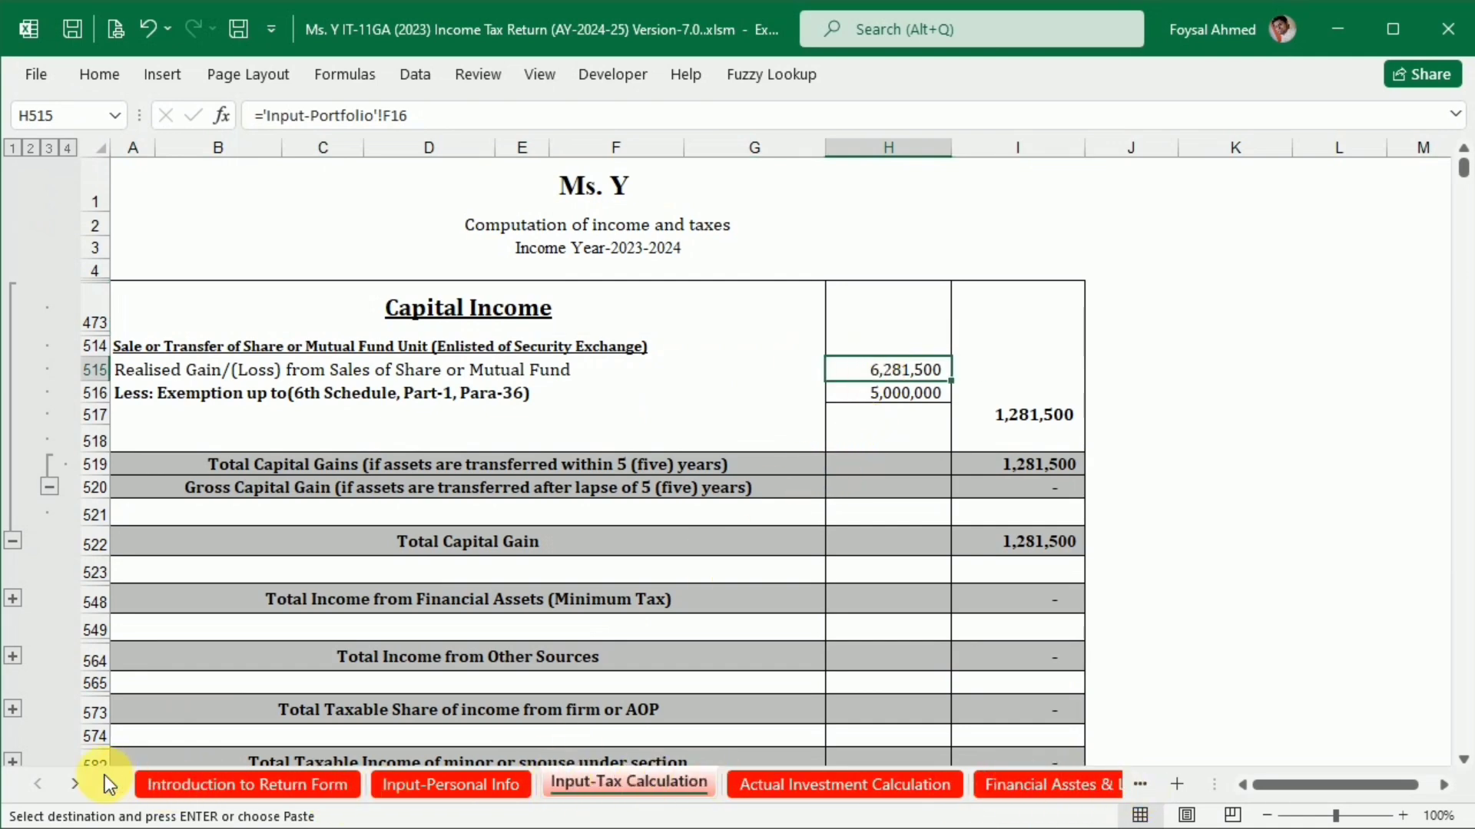
left_click(75, 785)
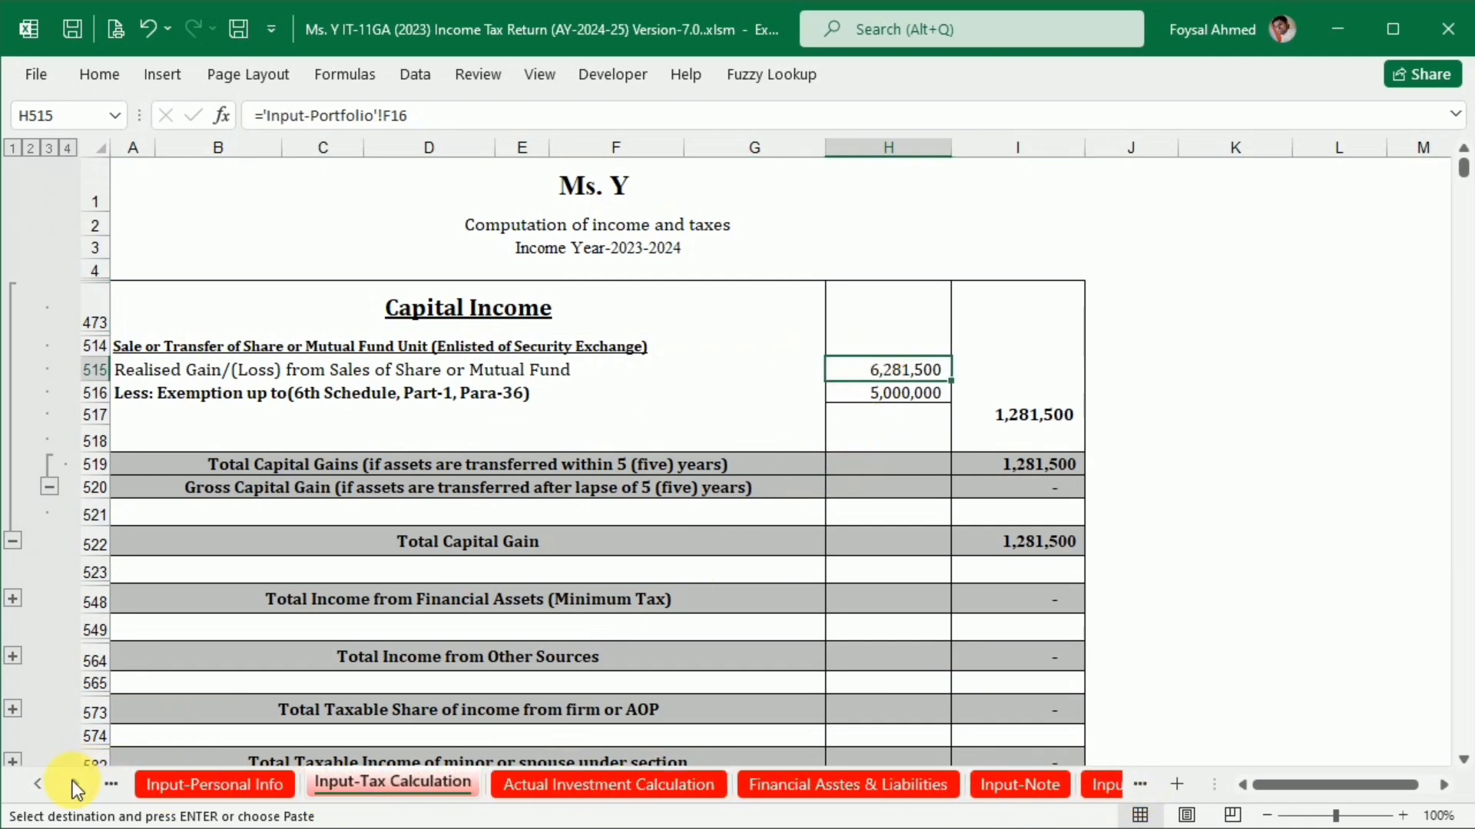
left_click(1114, 786)
left_click(1113, 784)
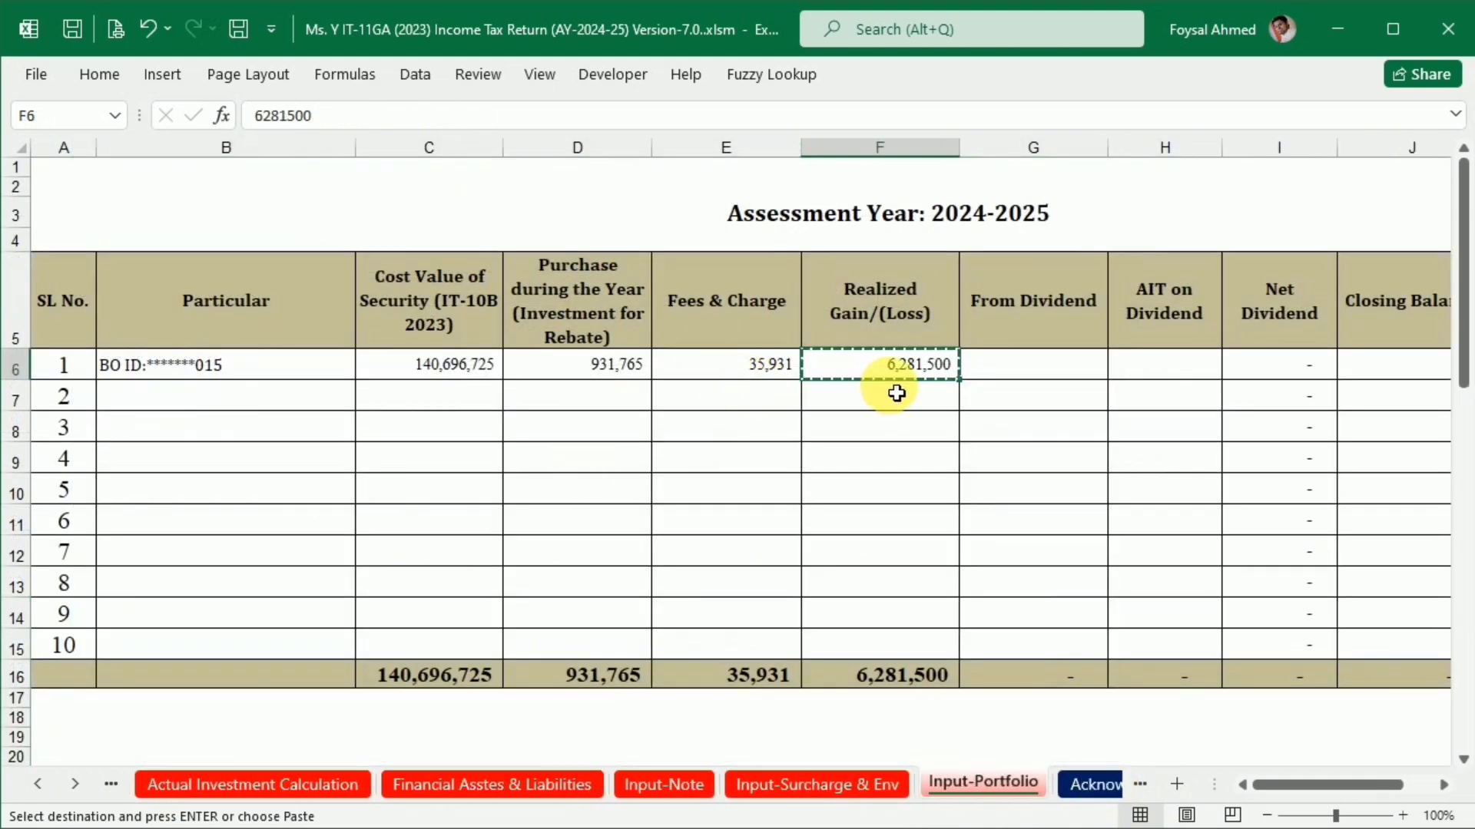
left_click(38, 784)
left_click(39, 785)
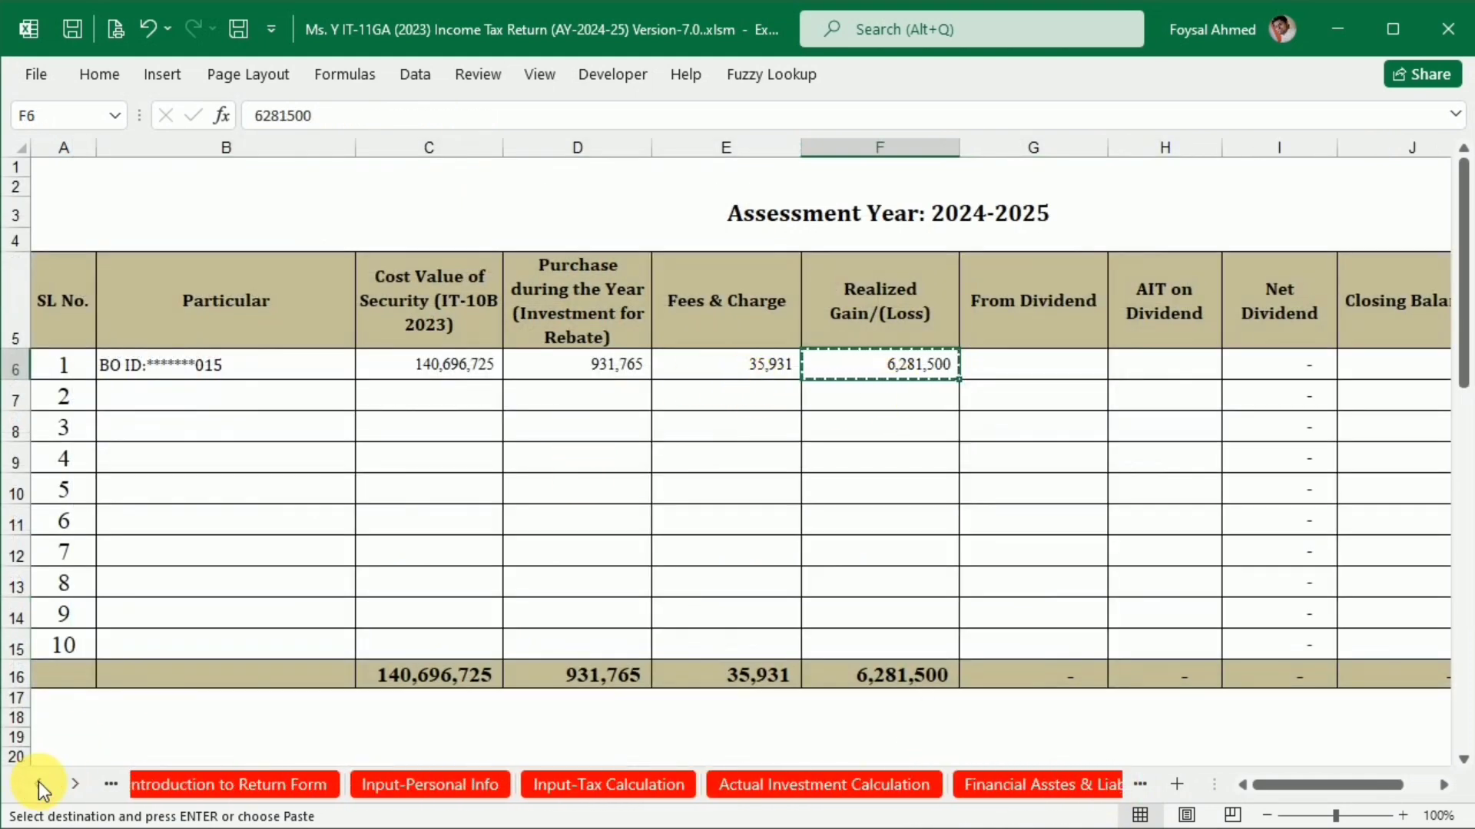
left_click(569, 791)
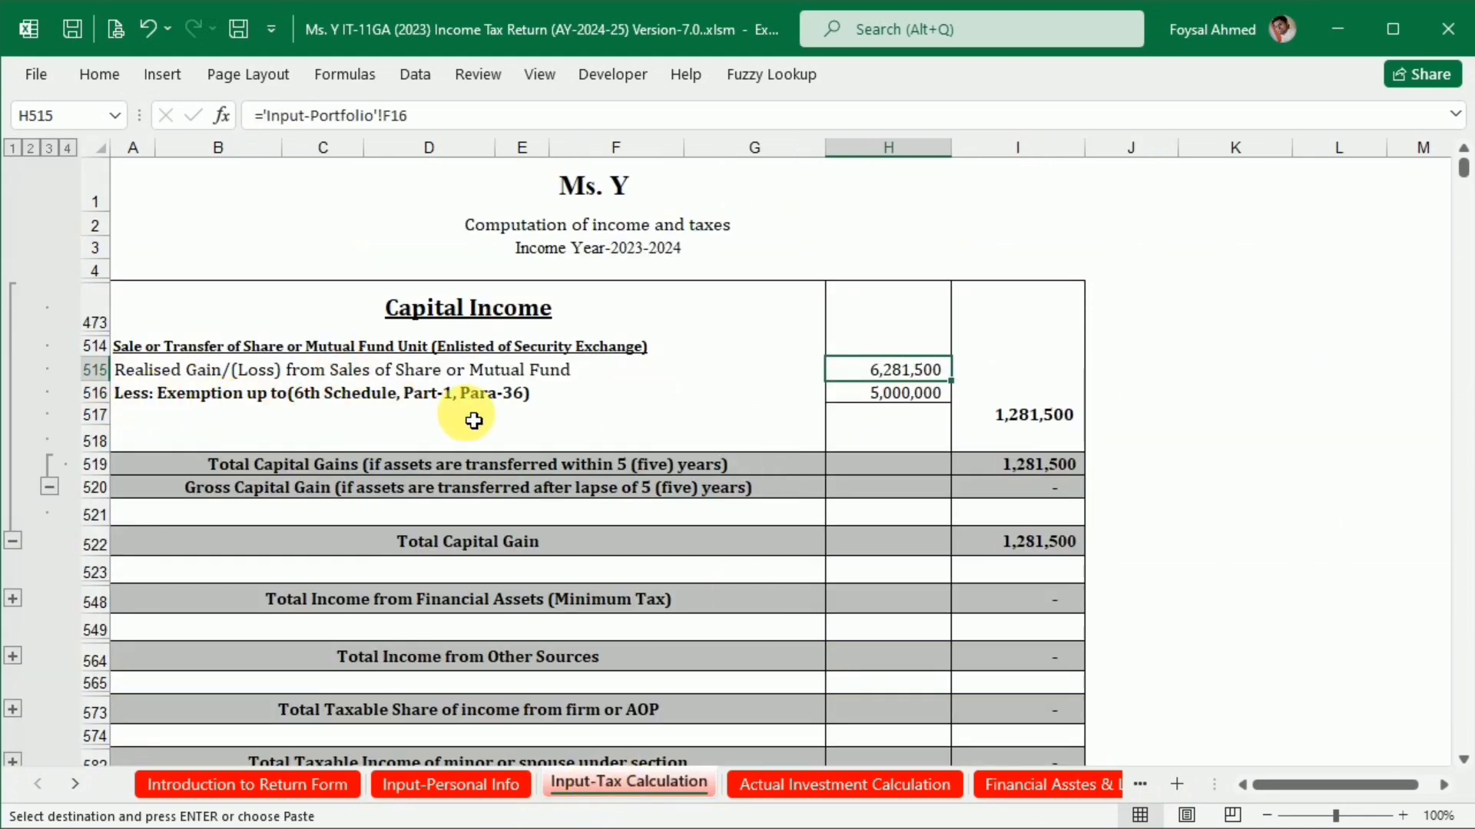
left_click(943, 399)
left_click(1036, 414)
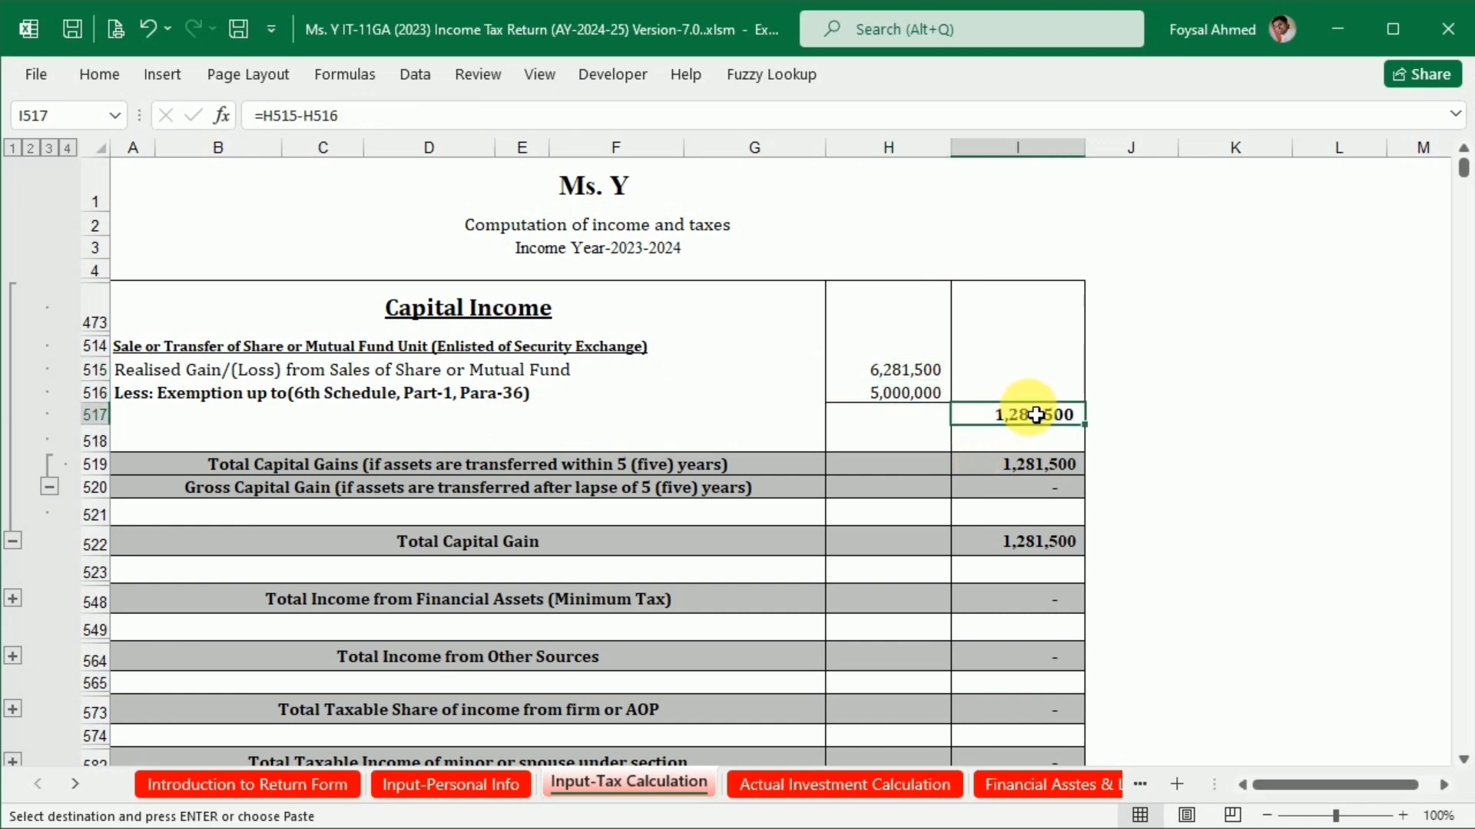
Collapse the row group holding the within-five-years capital gains total, and hide rows 520 and 521 above Total Capital Gain.
left_click(51, 487)
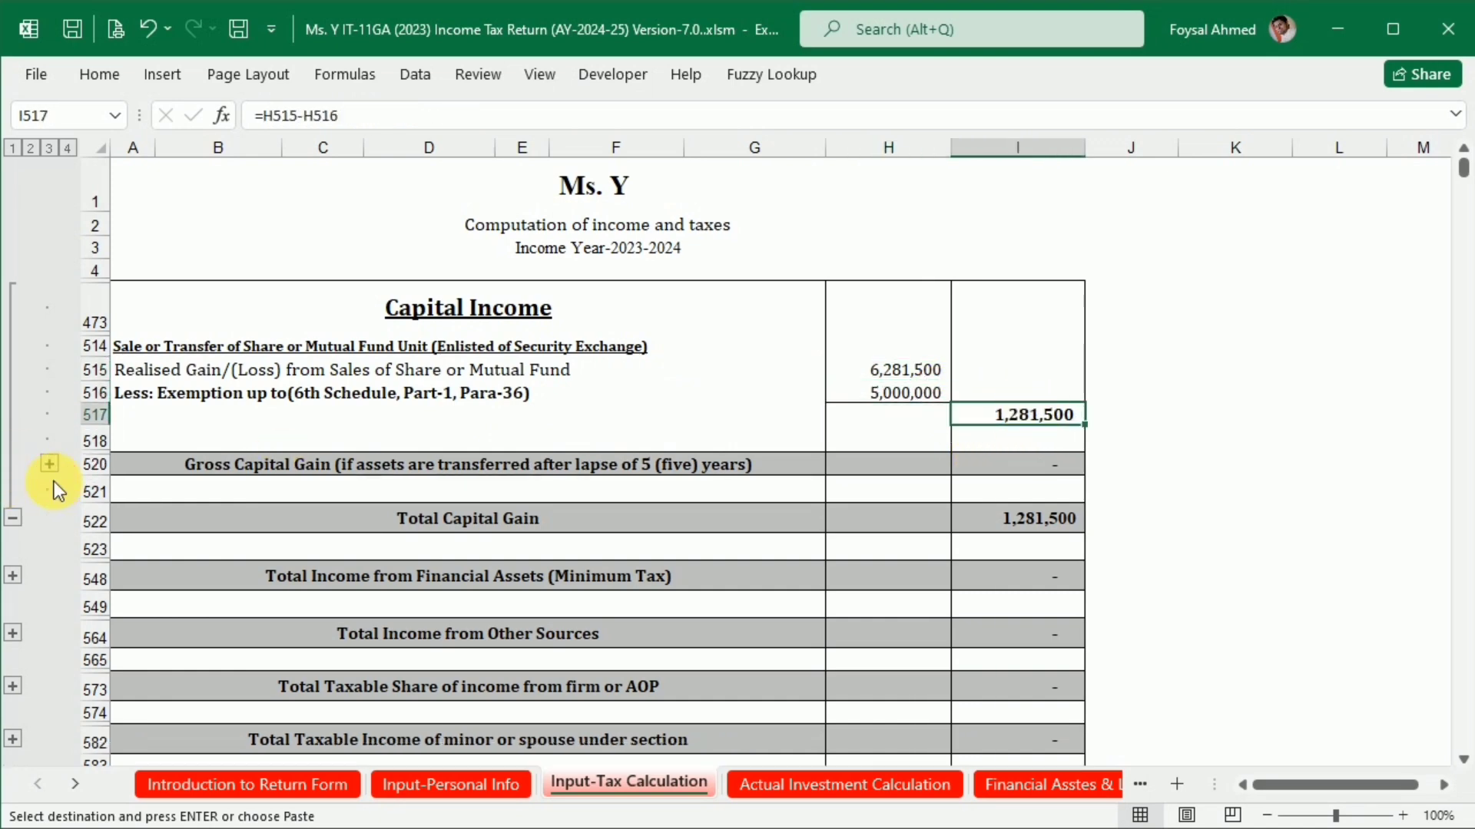
left_click_drag(95, 465, 99, 481)
right_click(99, 481)
left_click(149, 423)
Examine the Tax Liabilities Calculation and check how the general tax rebate is worked out in Actual Investment Calculation.
scroll(924, 562, "down", 11)
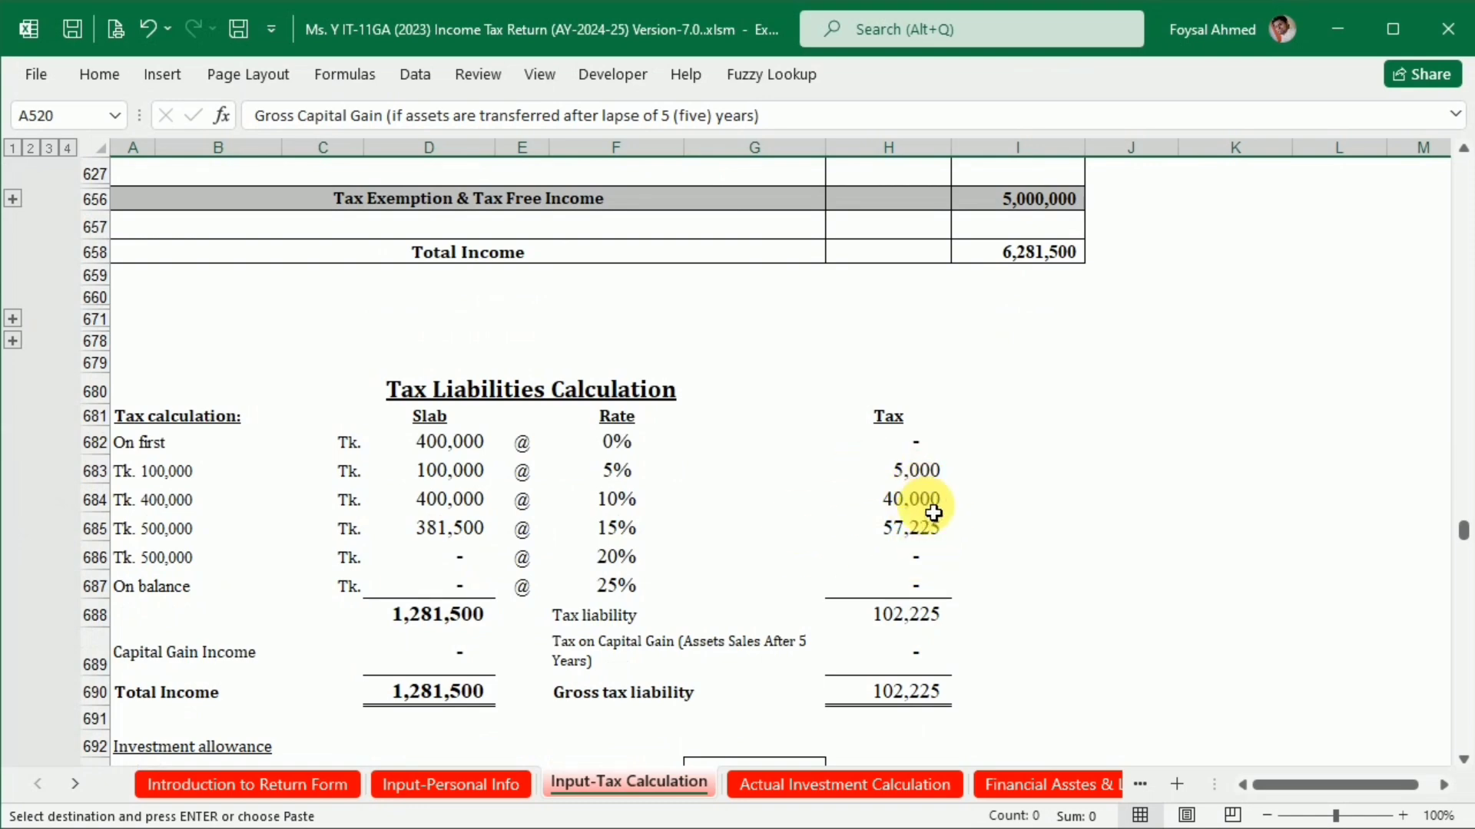
scroll(887, 544, "down", 3)
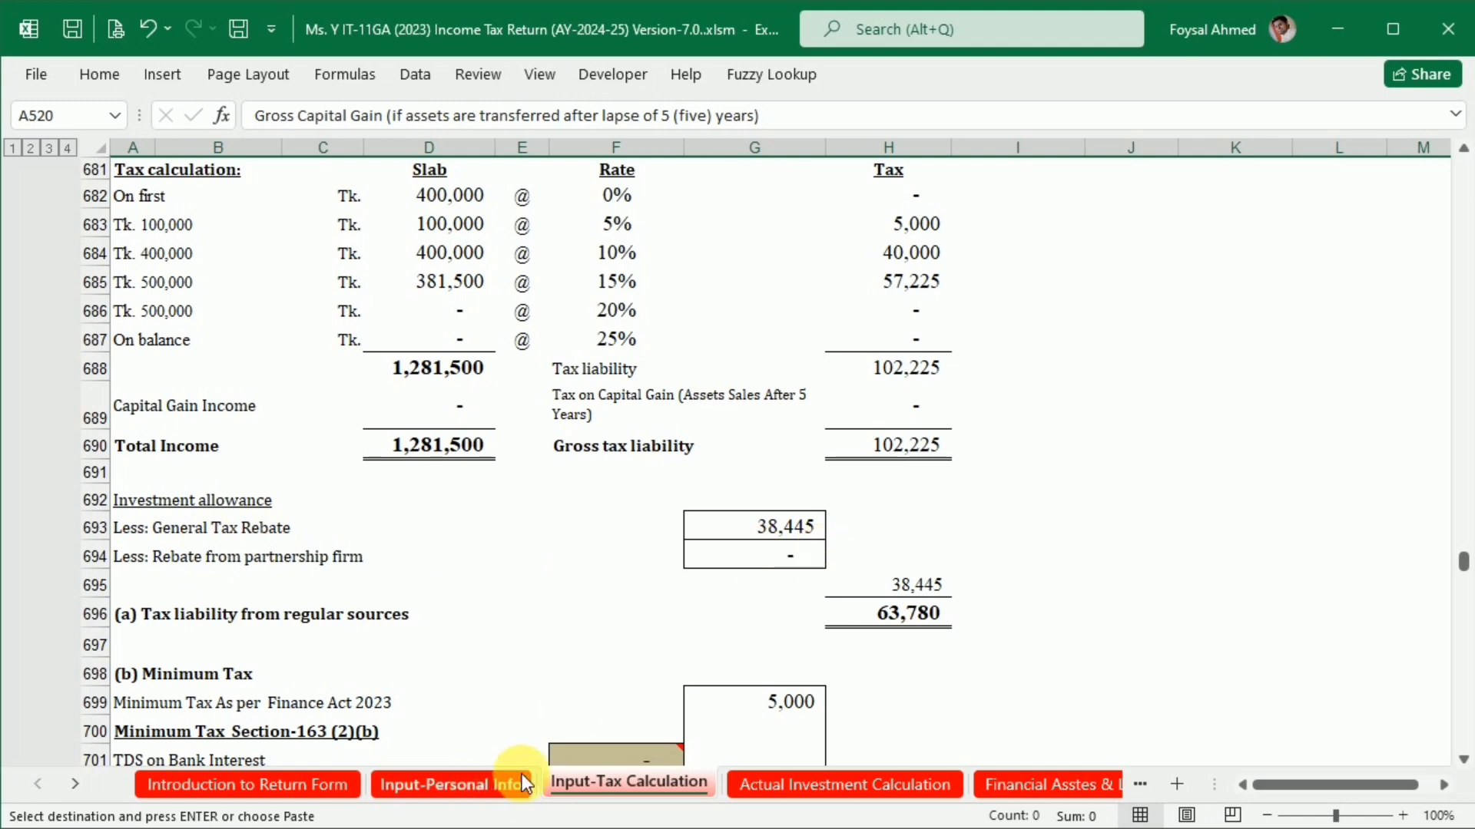
left_click(812, 782)
scroll(757, 707, "down", 5)
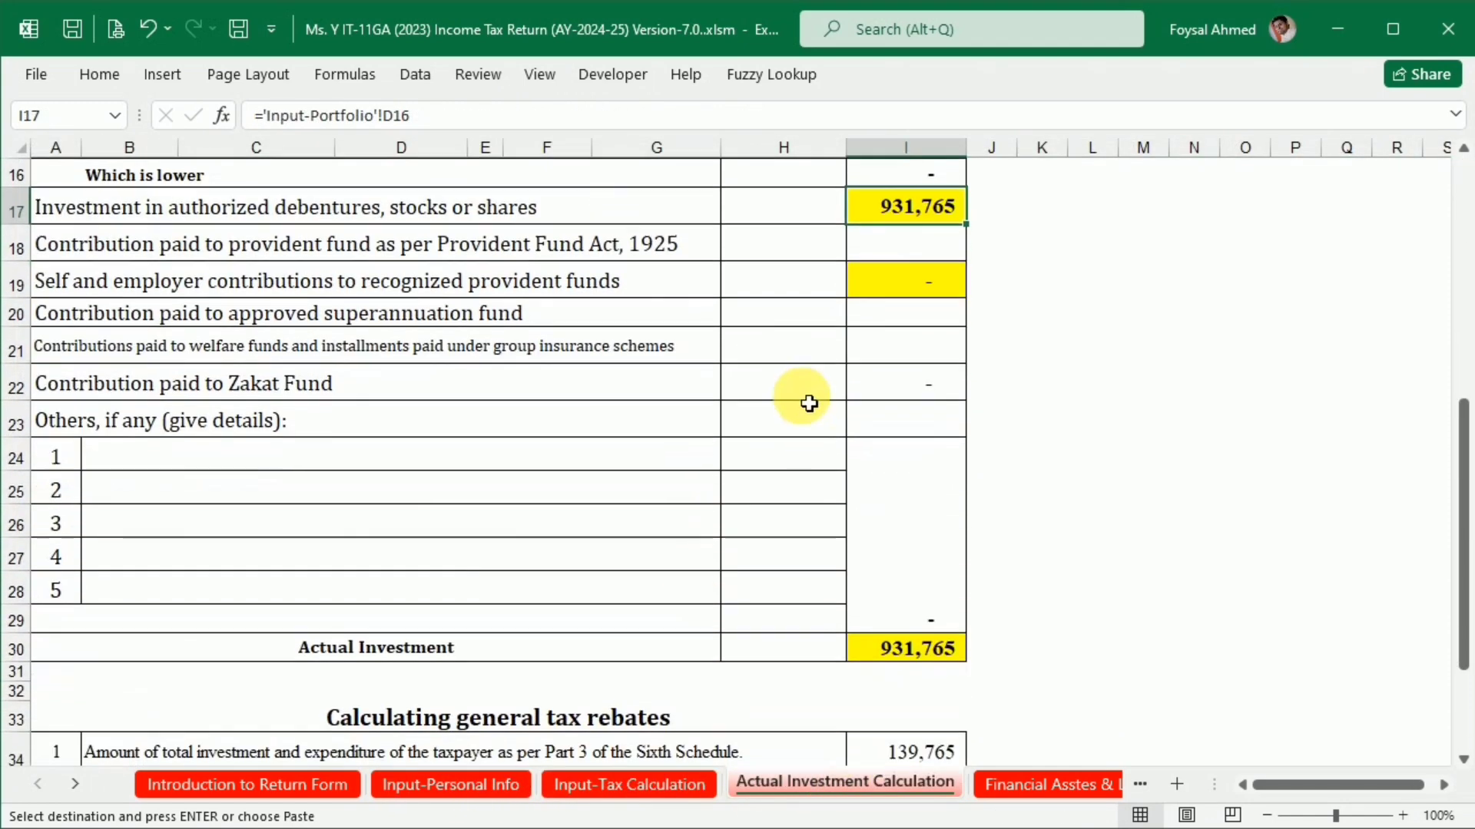
scroll(837, 569, "down", 4)
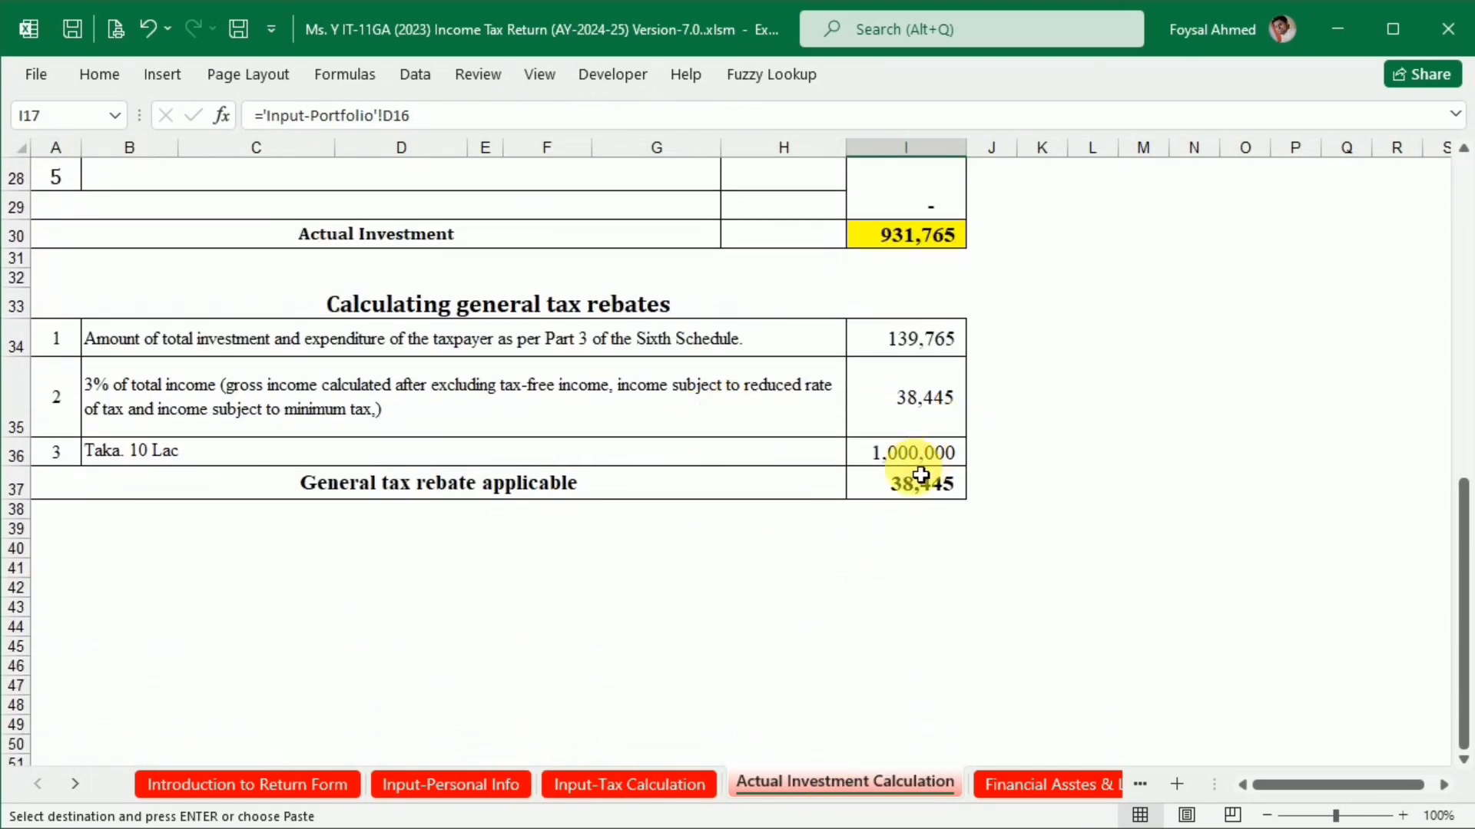
left_click(909, 494)
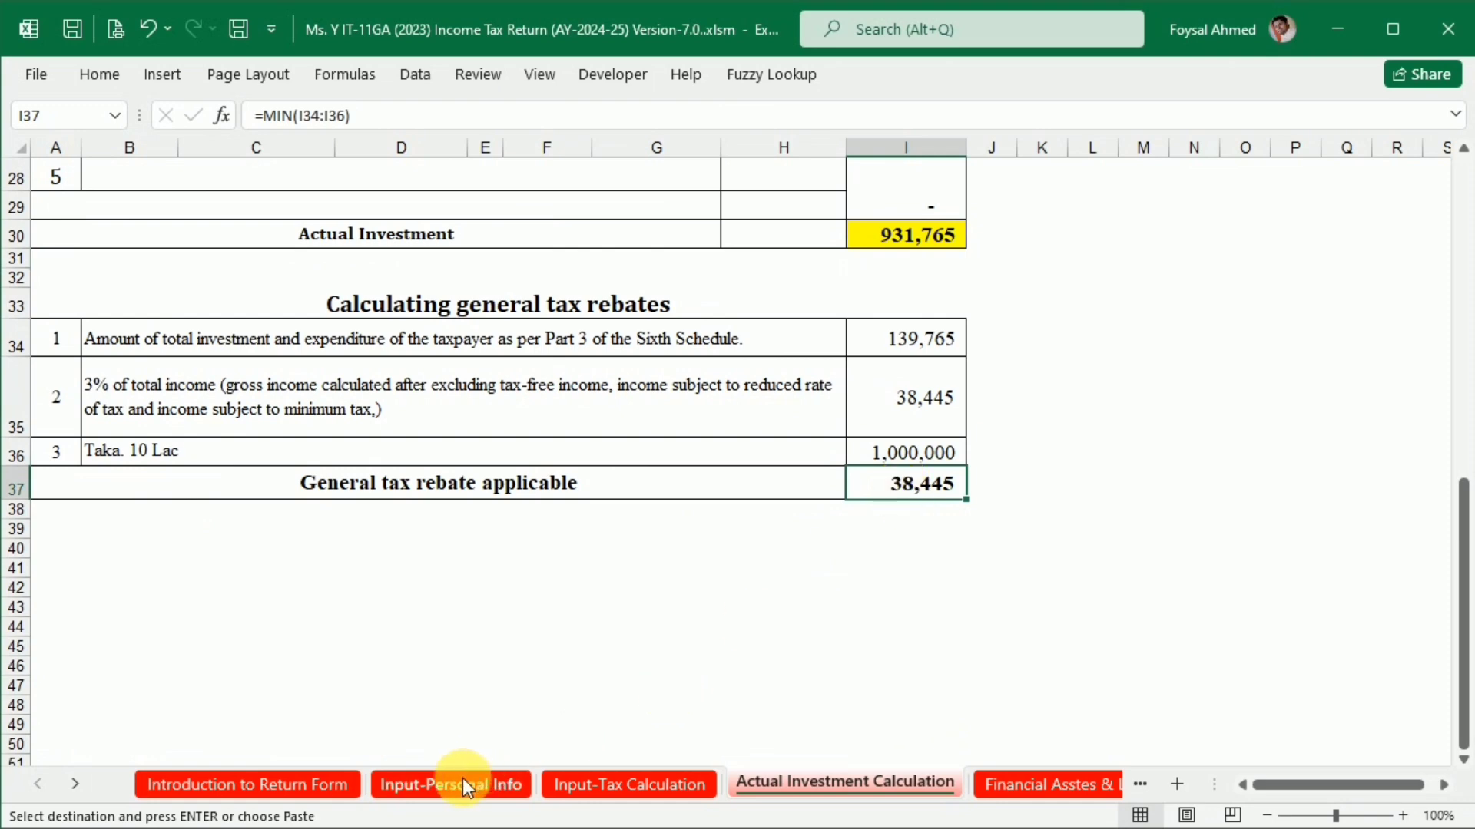
Hide the Rebate from partnership firm row under Investment allowance in Input-Tax Calculation.
left_click(606, 786)
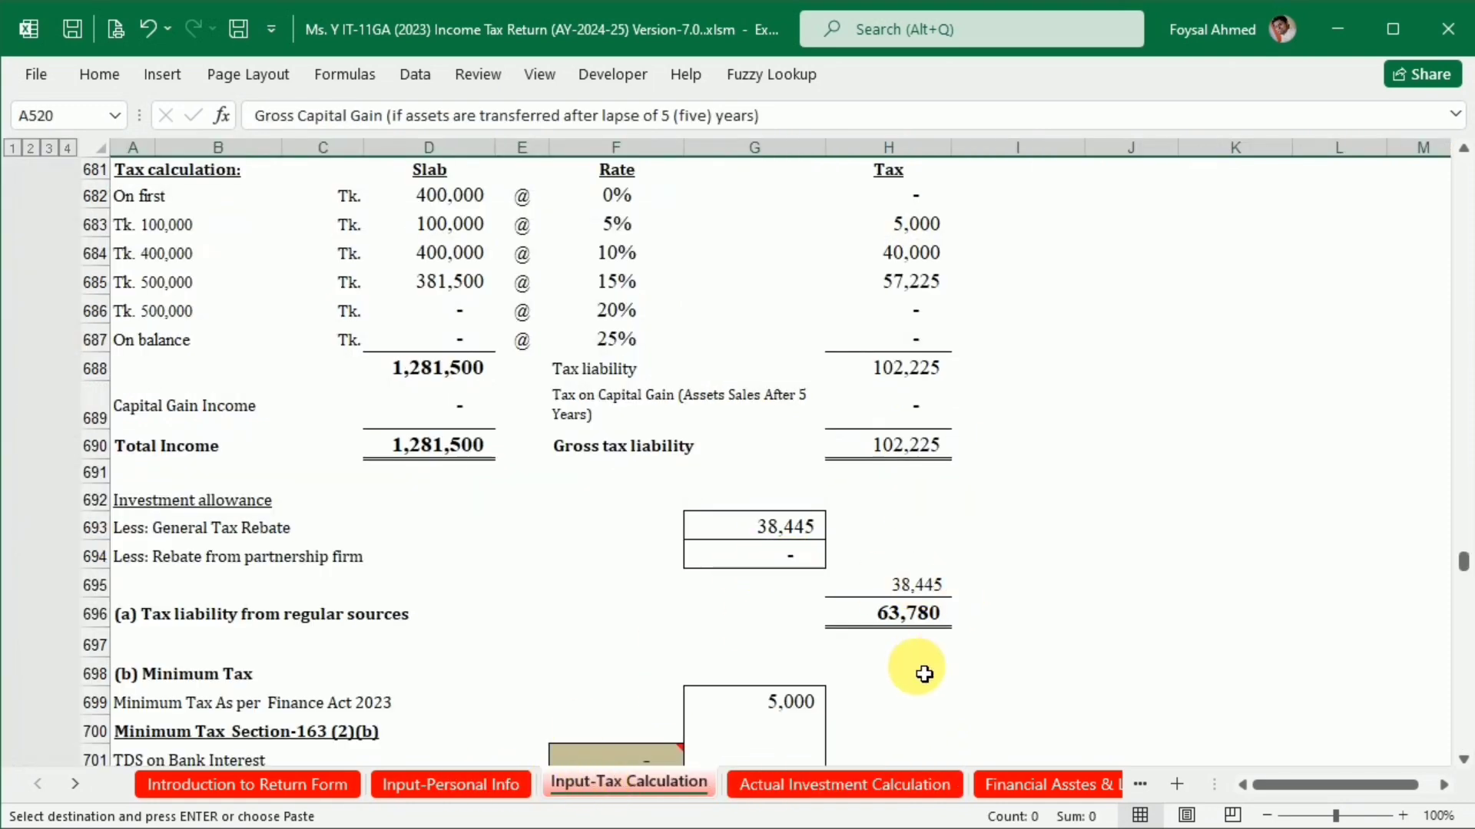
scroll(90, 551, "down", 1)
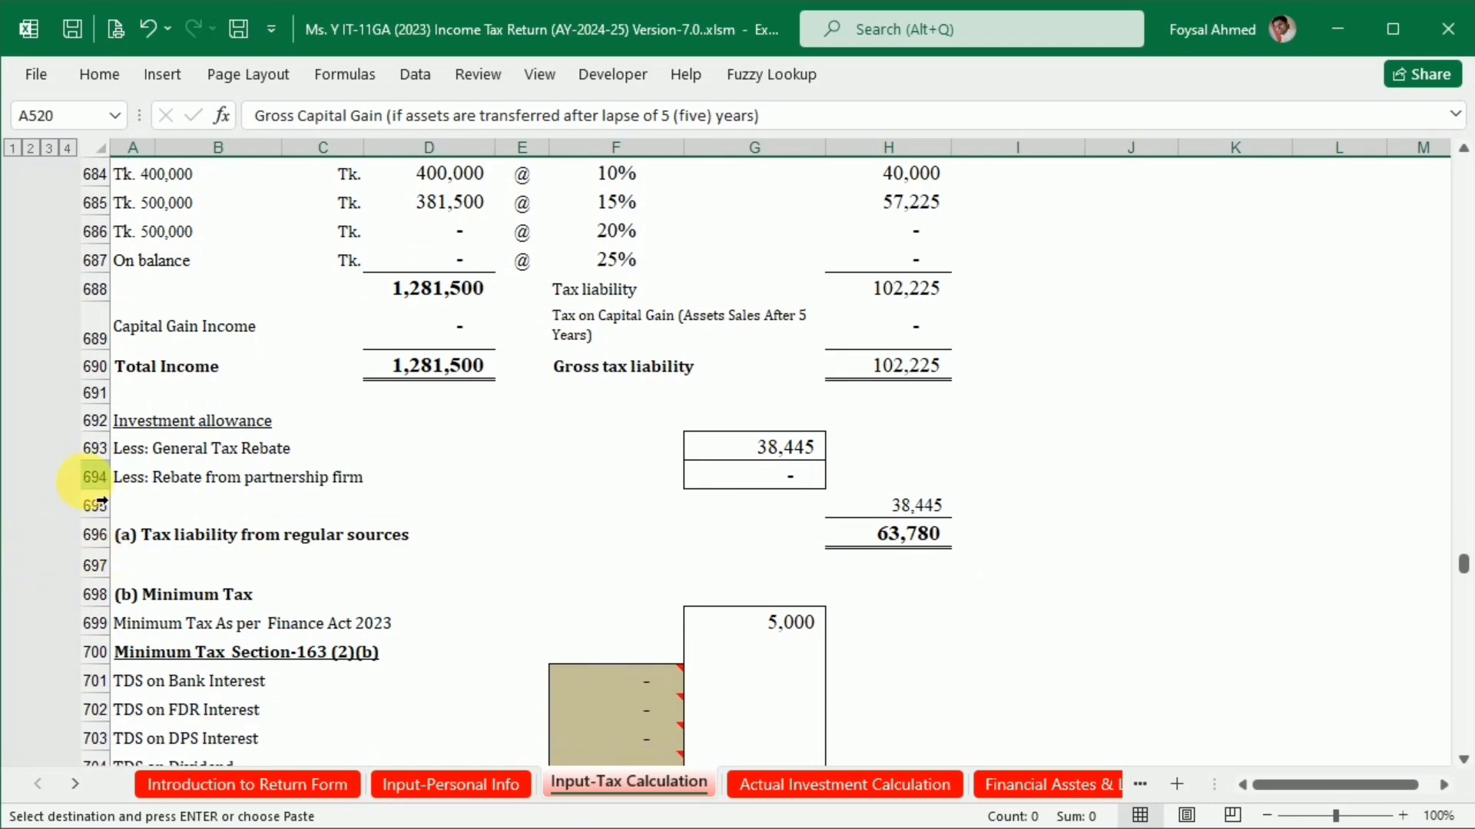
left_click(96, 478)
right_click(99, 483)
left_click(155, 428)
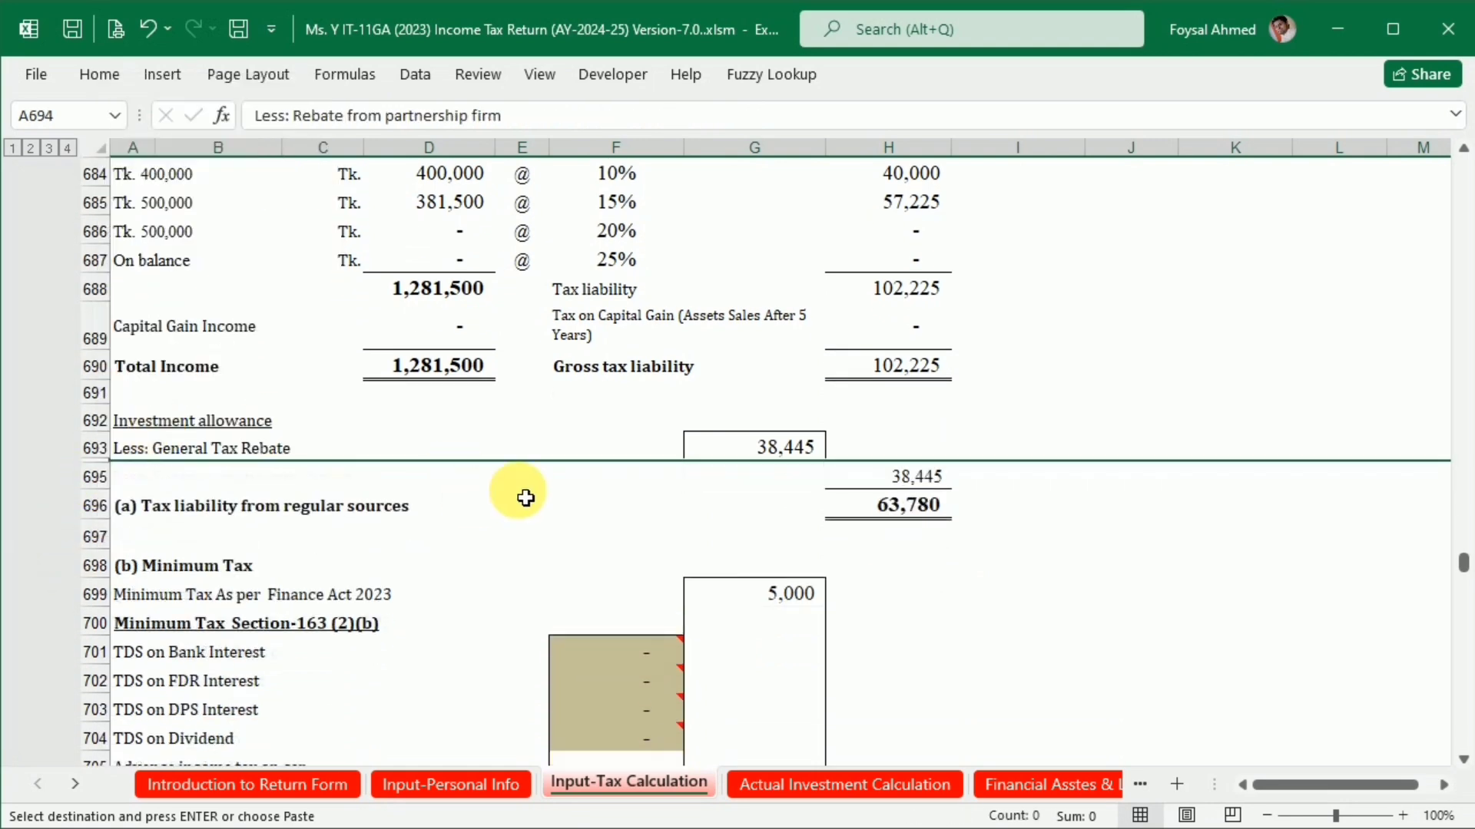
Hide the Environment Surcharge row below Surcharge payable on net assets.
scroll(753, 553, "down", 3)
scroll(753, 554, "down", 3)
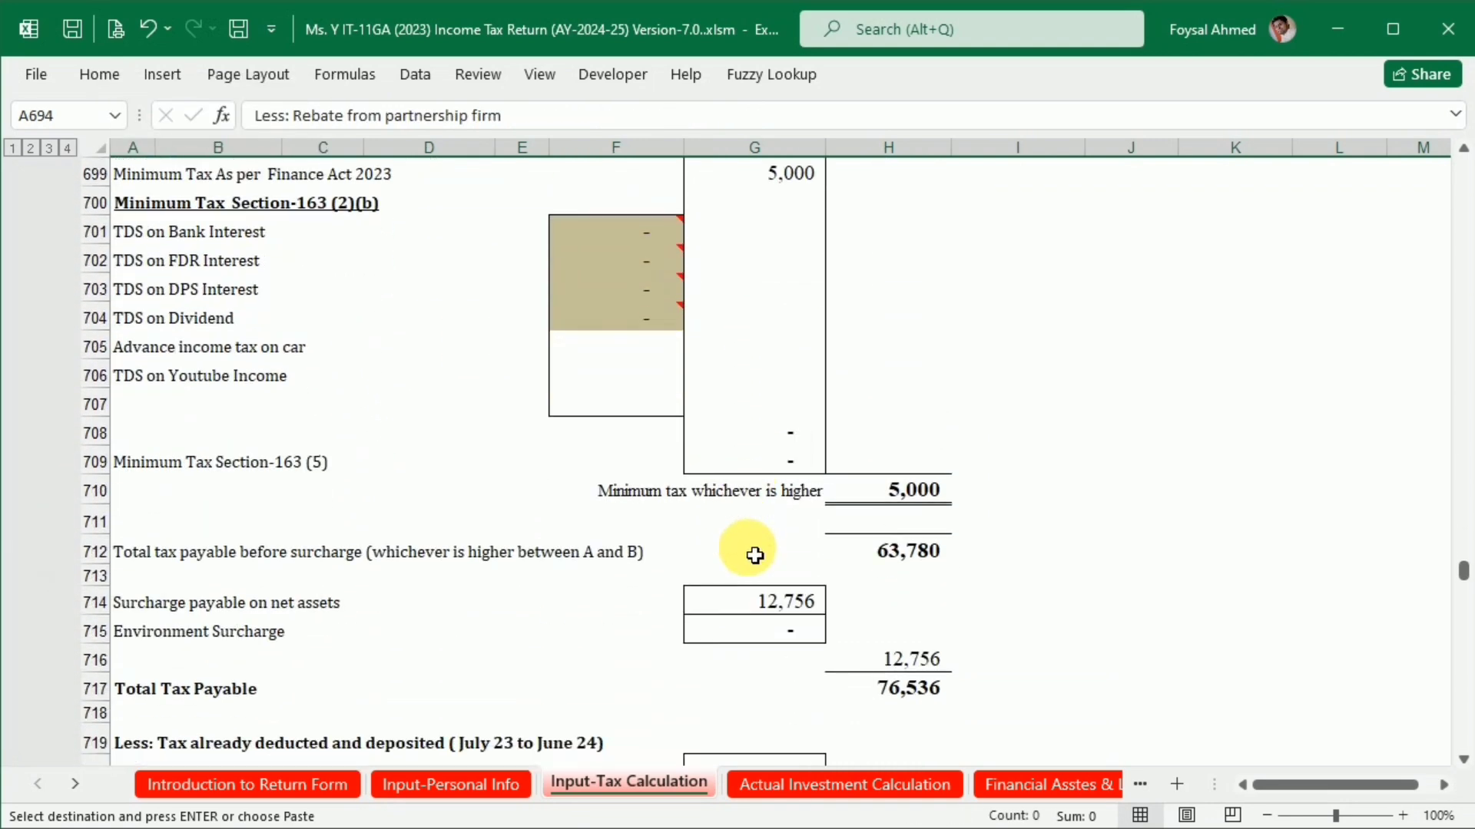
scroll(755, 555, "down", 2)
right_click(95, 458)
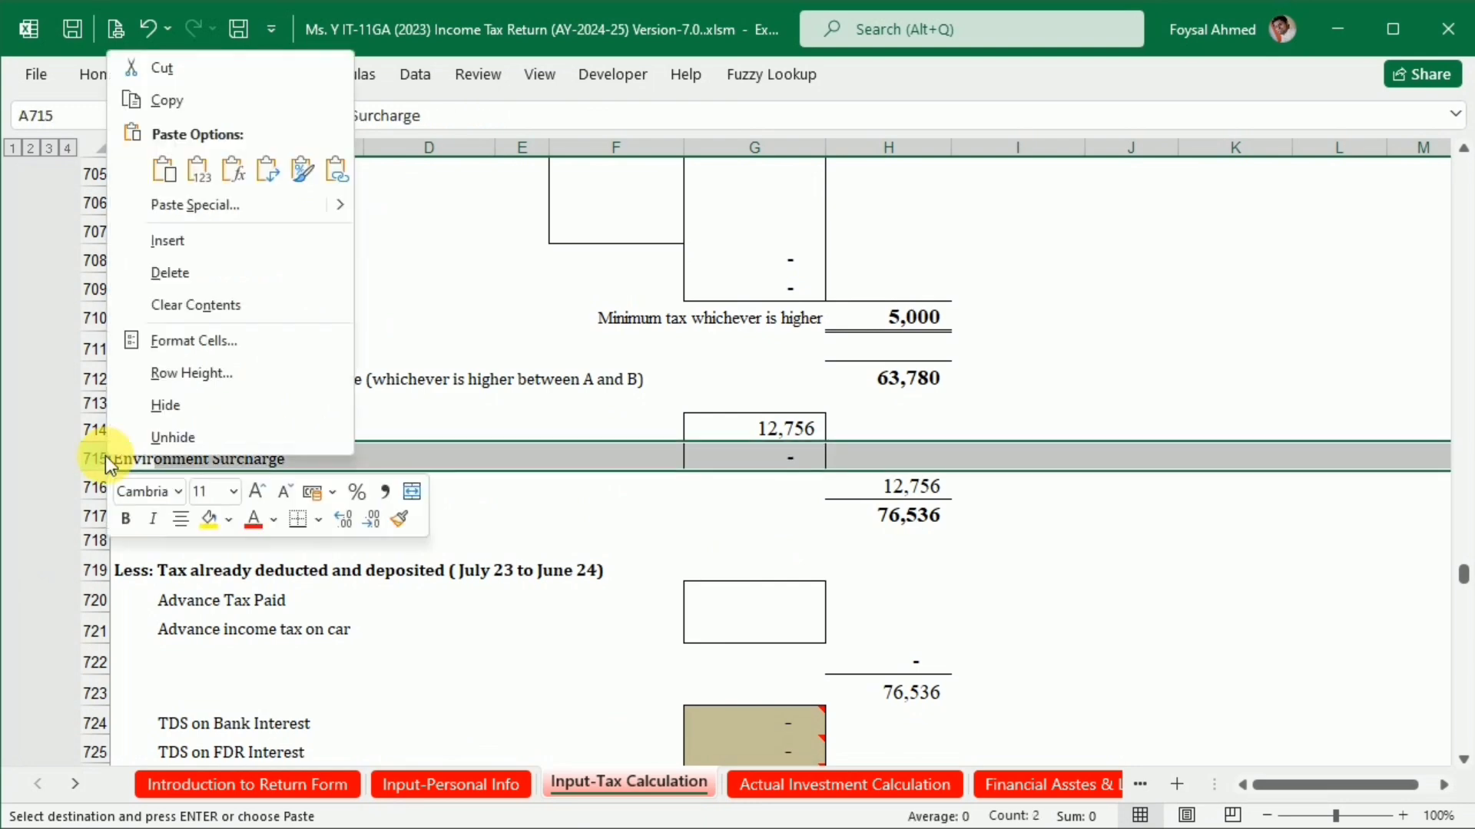
left_click(187, 401)
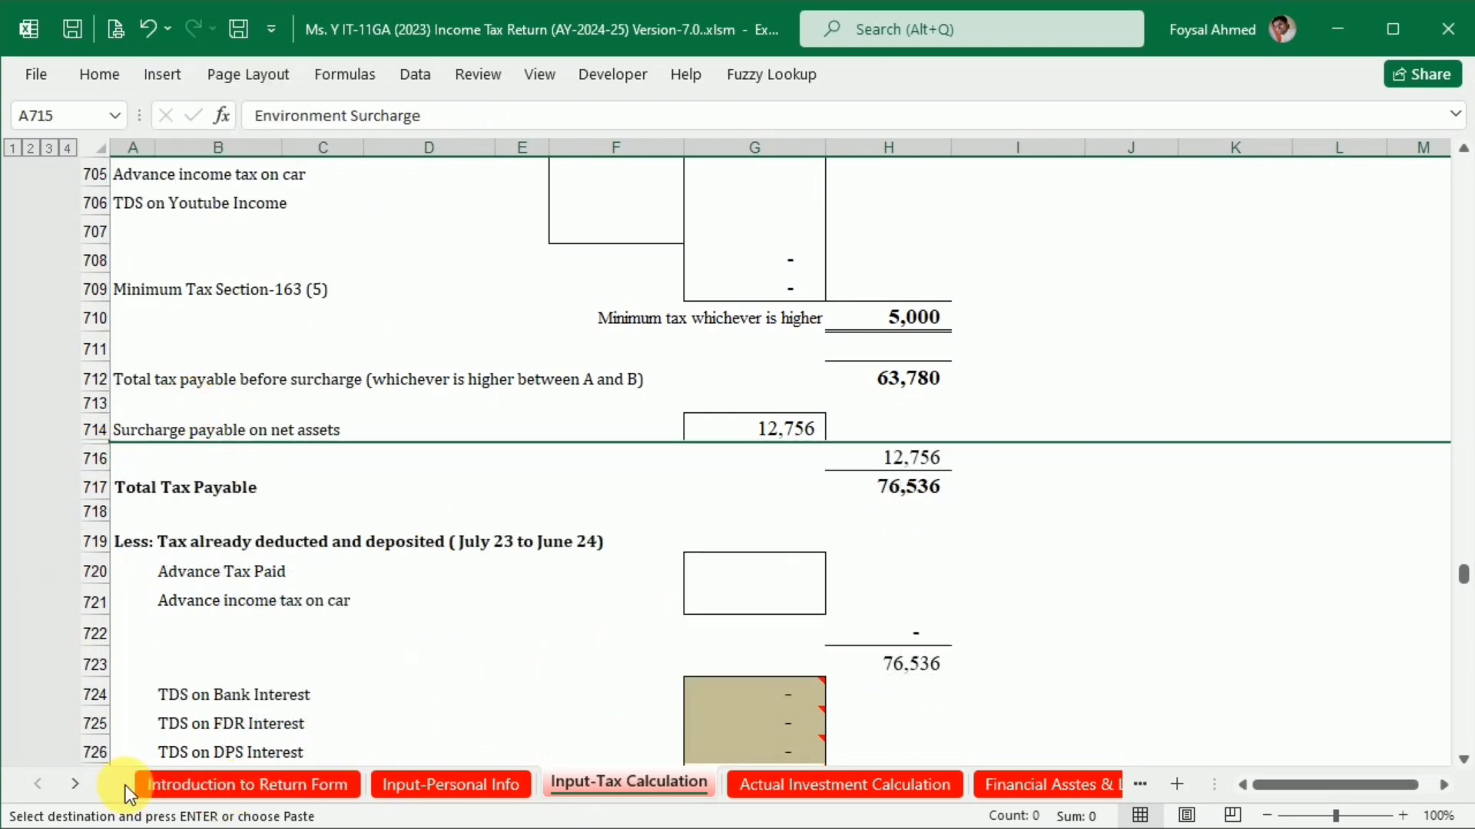
Open the Input-Surcharge & Env sheet and check the surcharge slab, rate and amount on net assets.
left_click(73, 783)
left_click(74, 783)
left_click(74, 784)
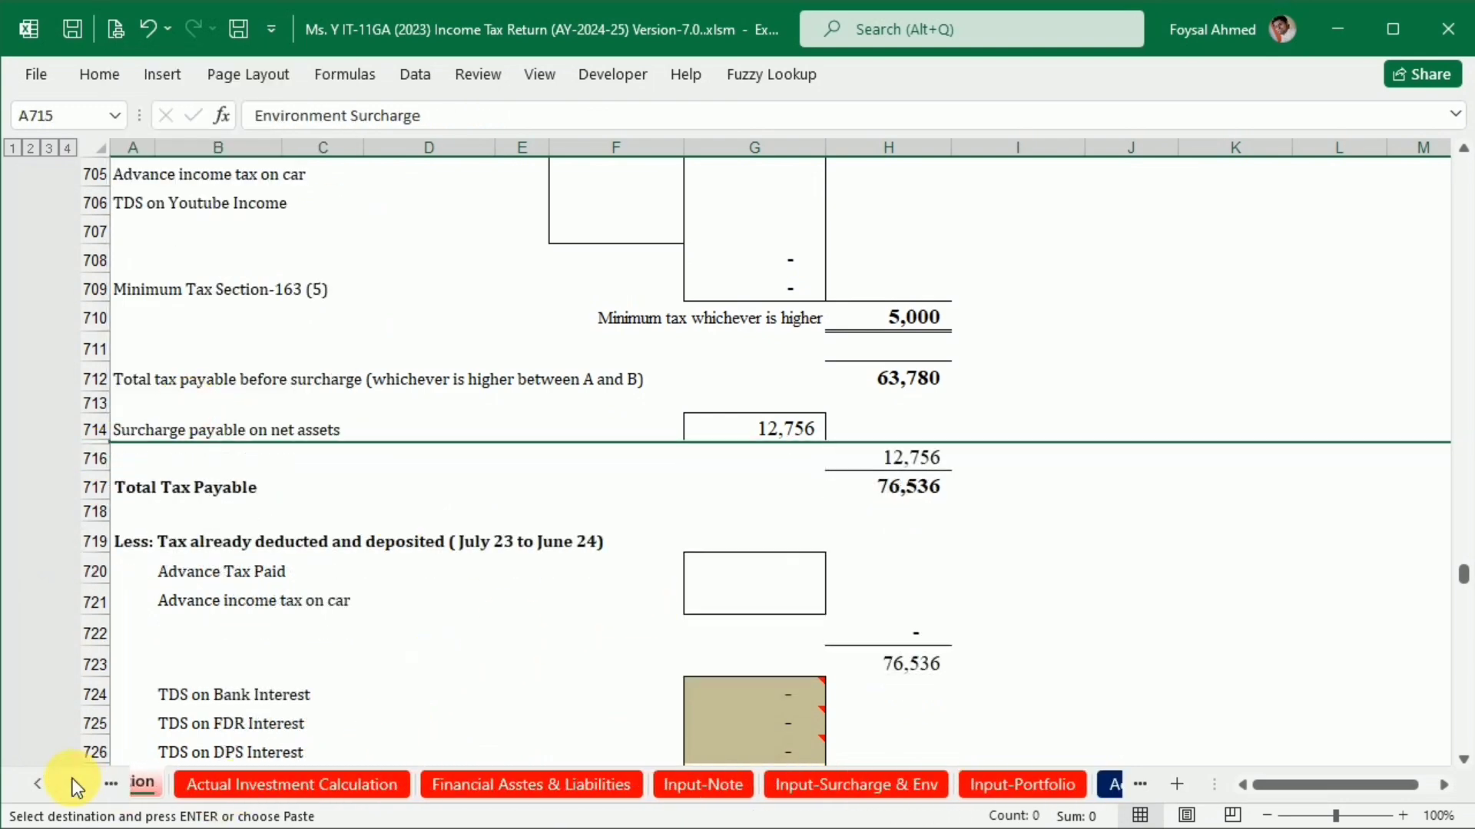
left_click(72, 777)
left_click(822, 782)
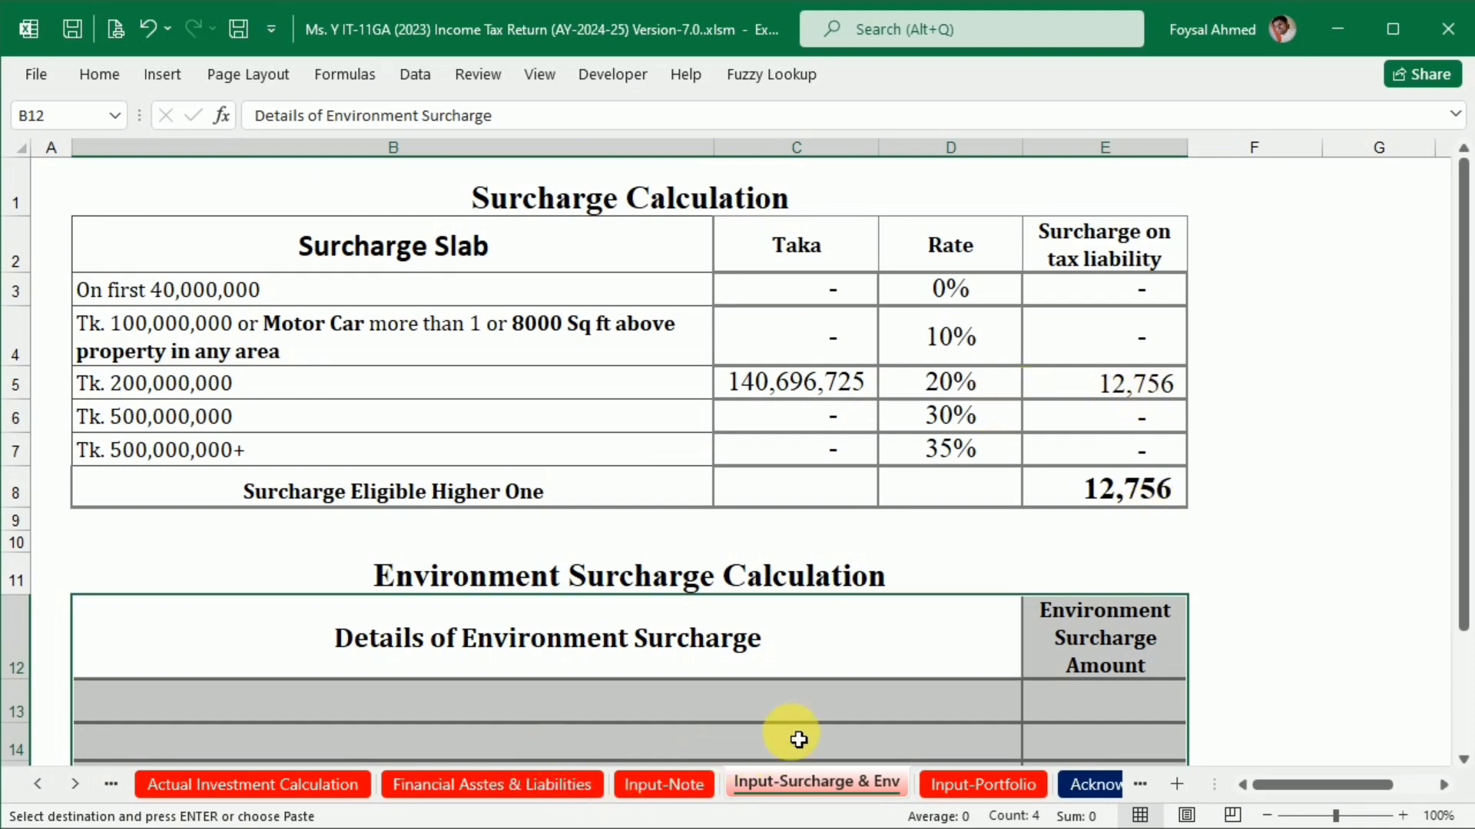
Select SL No. 1's From Dividend cell in Input-Portfolio, and locate the Cash Dividend amount in the brokerage workbook's Portfolio Ledger.
left_click(987, 788)
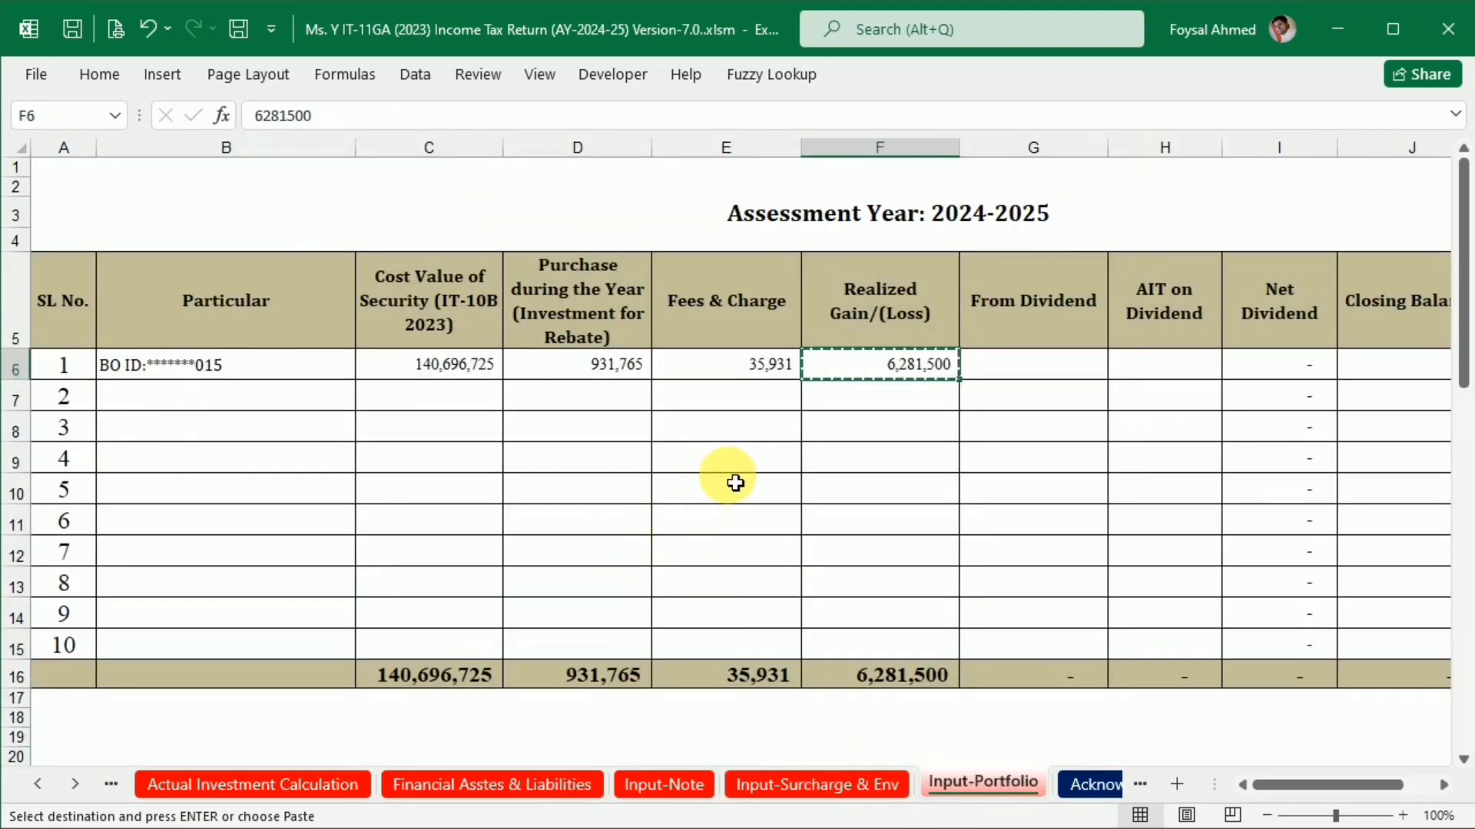
left_click(1069, 360)
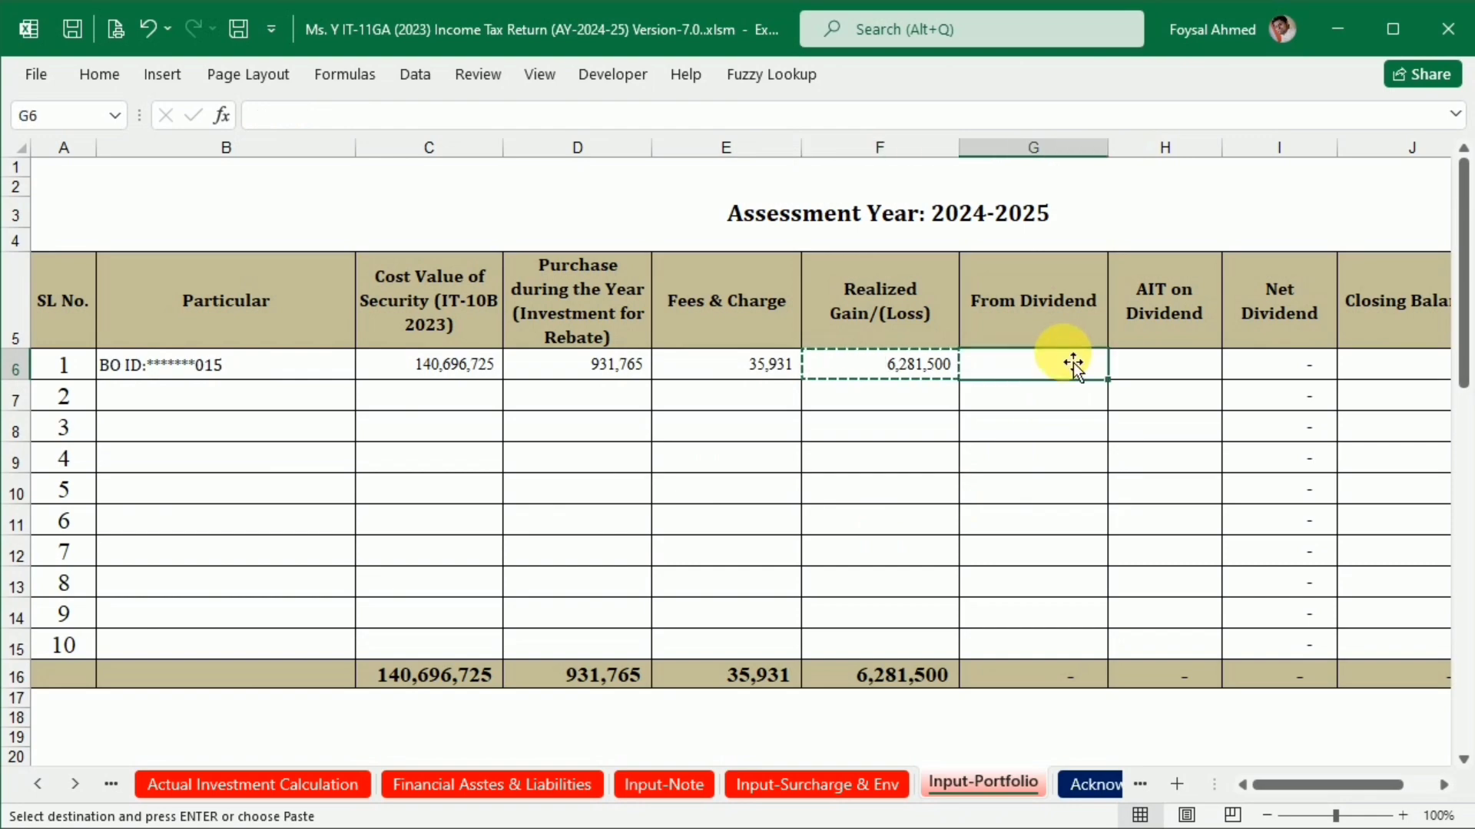
key("ctrl+Tab")
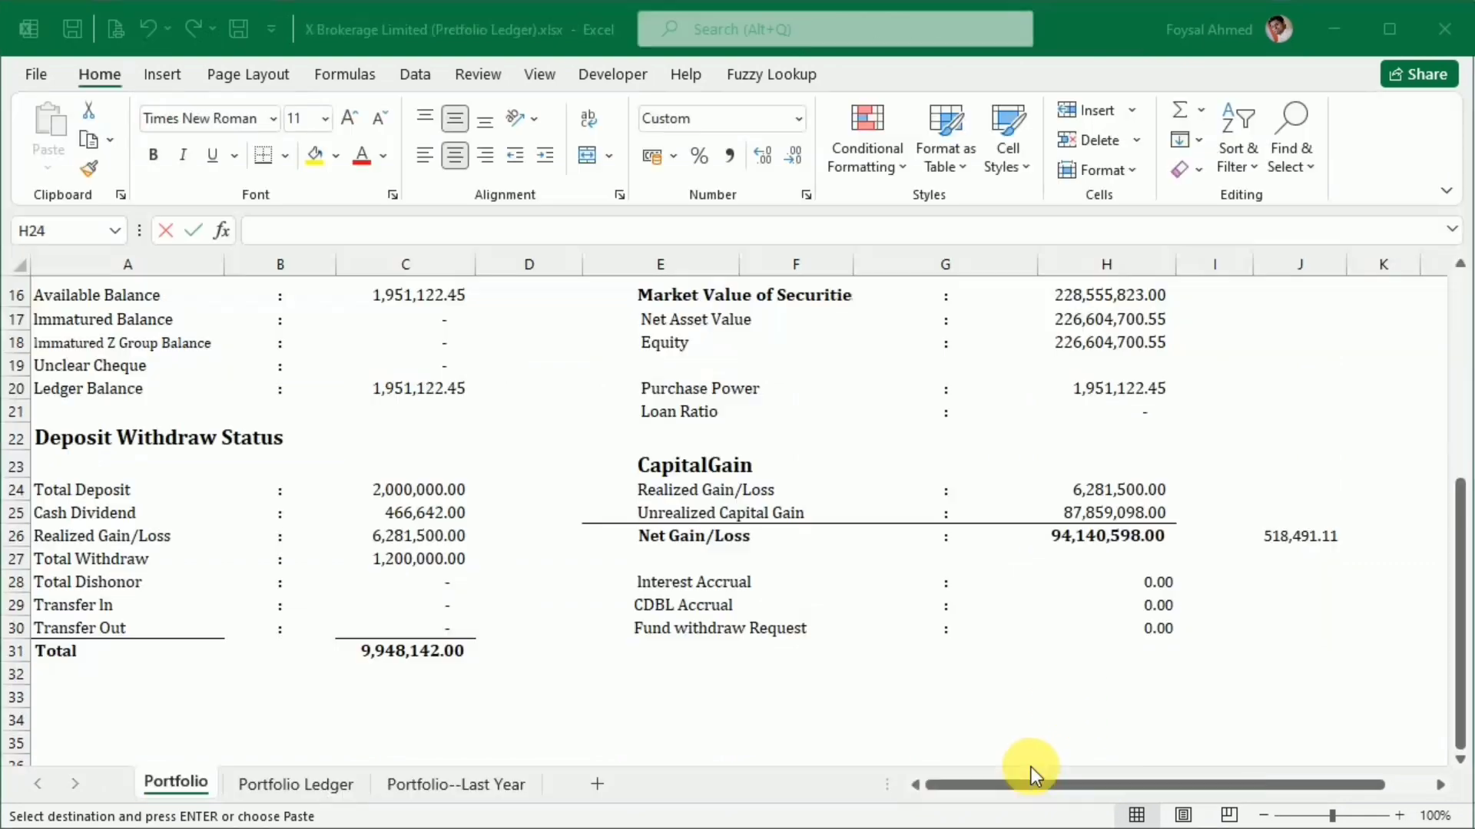
left_click(296, 783)
scroll(684, 602, "down", 5)
scroll(862, 599, "down", 3)
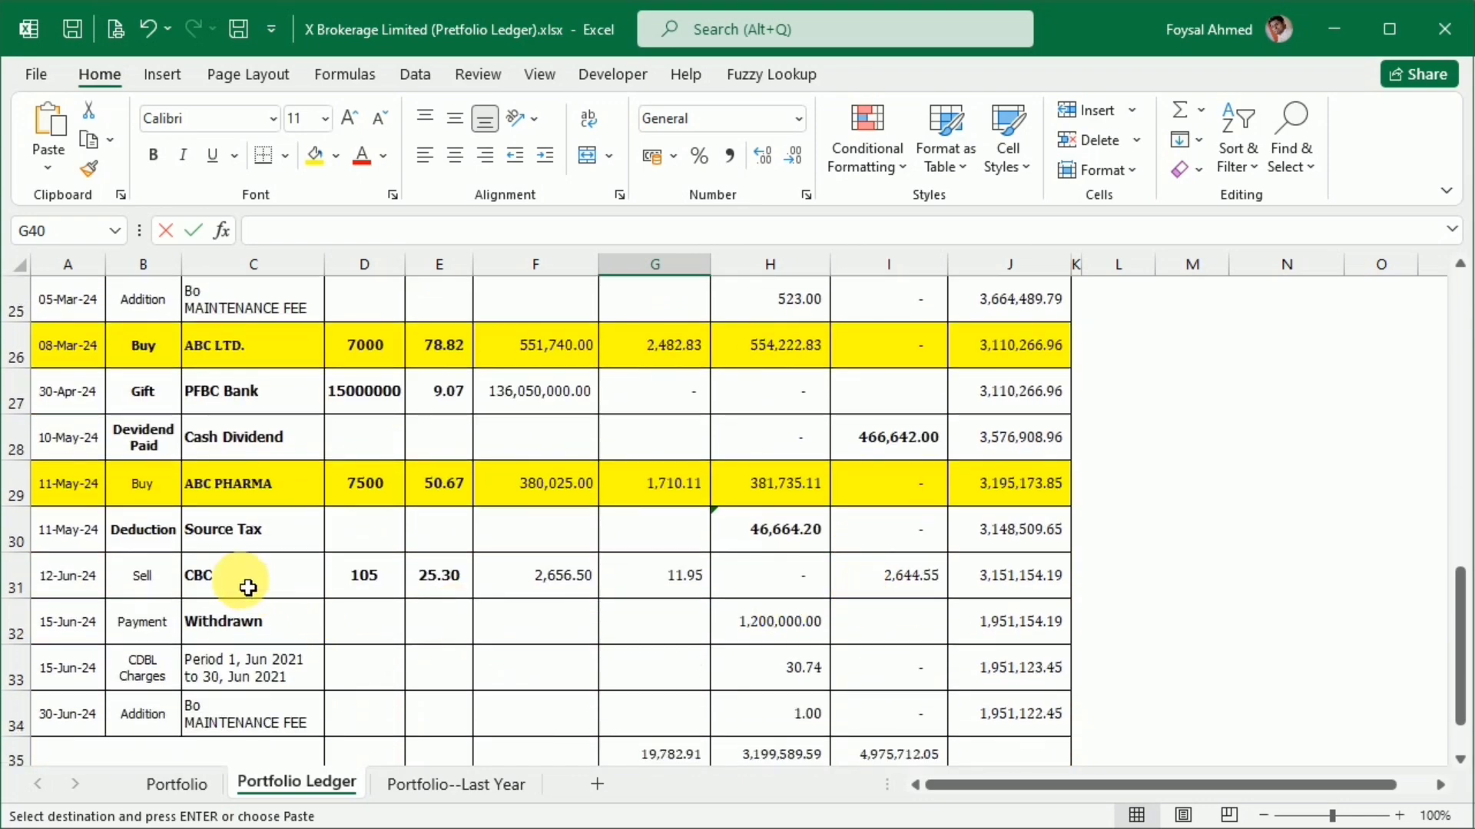
scroll(954, 593, "down", 2)
scroll(955, 592, "up", 2)
left_click(853, 440)
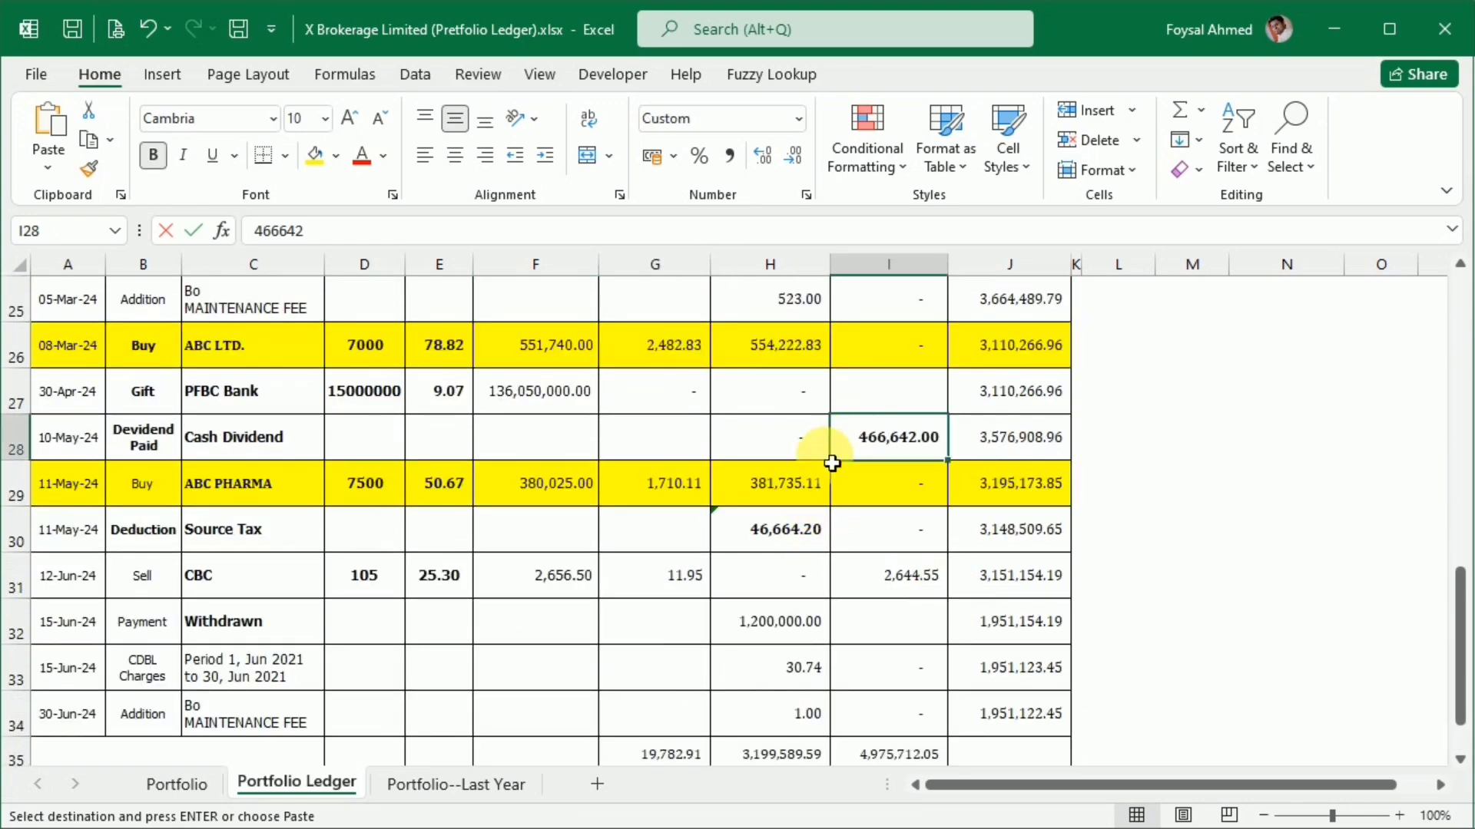
Switch to the ABC Bank PLC Dividend Certificate in Word and locate the Gross Dividend @ 40% amount in its details table.
key("alt+Tab")
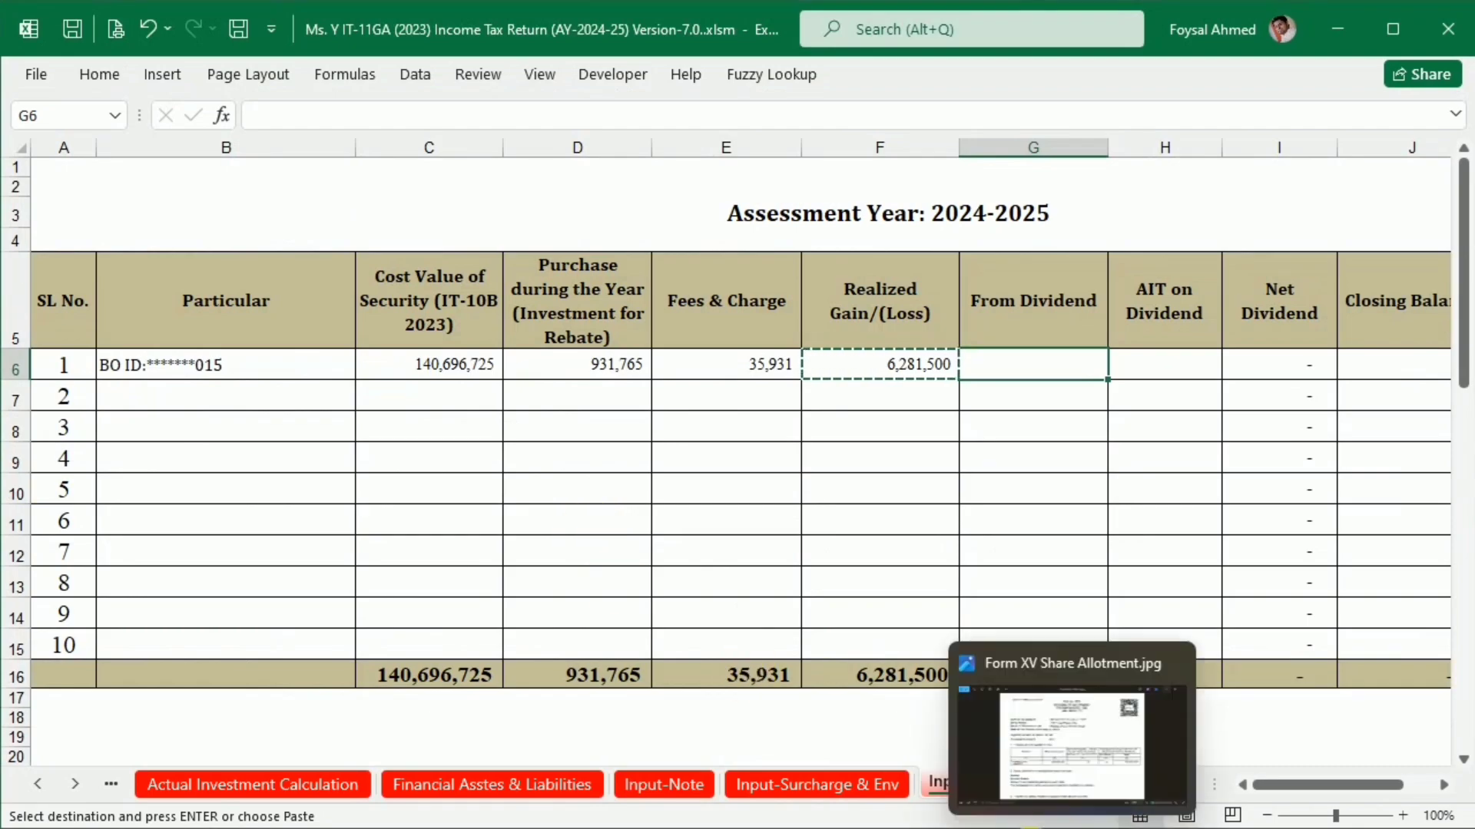
left_click(737, 779)
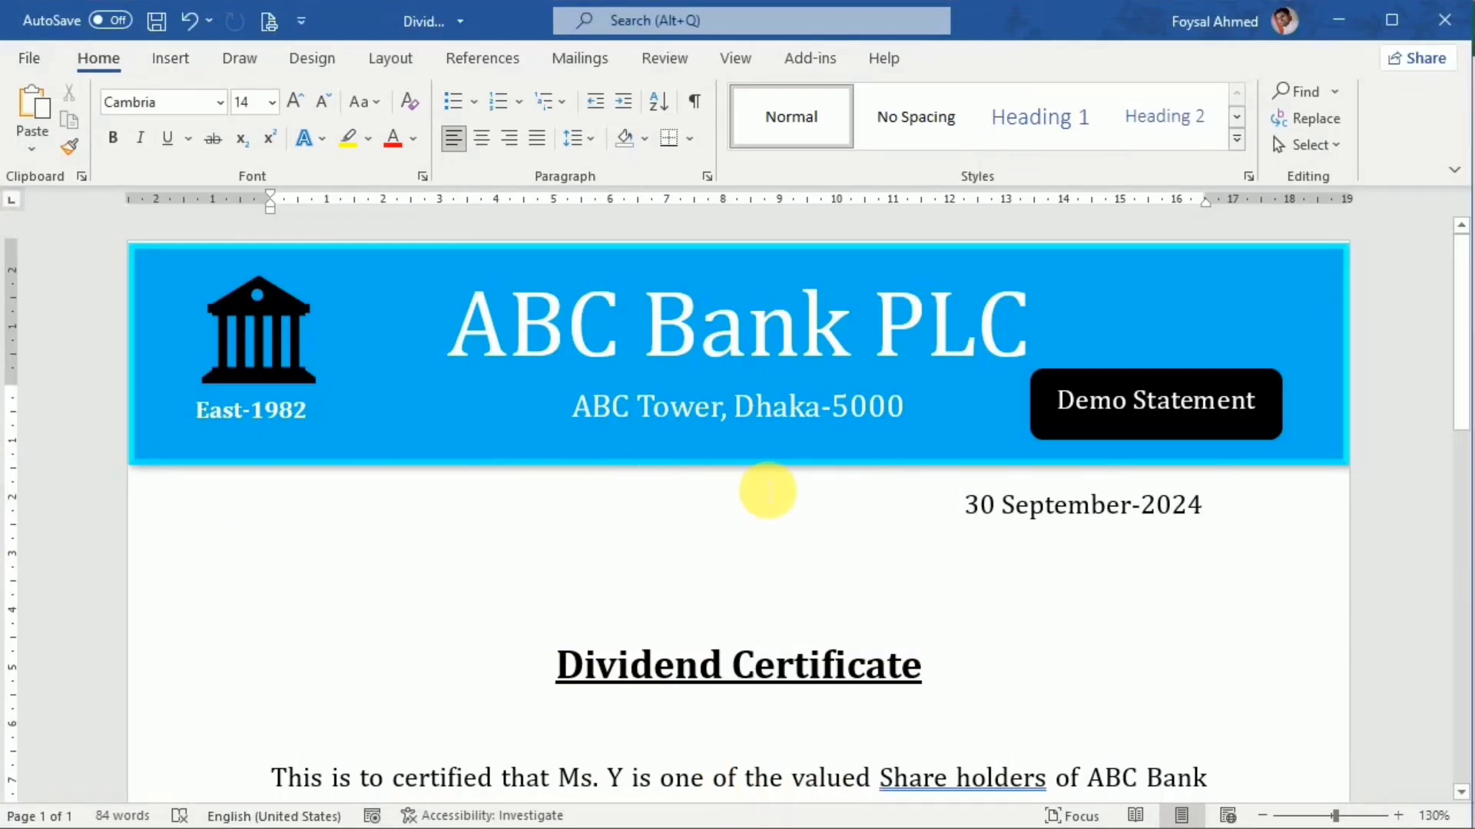
scroll(791, 544, "down", 3)
scroll(791, 547, "down", 1)
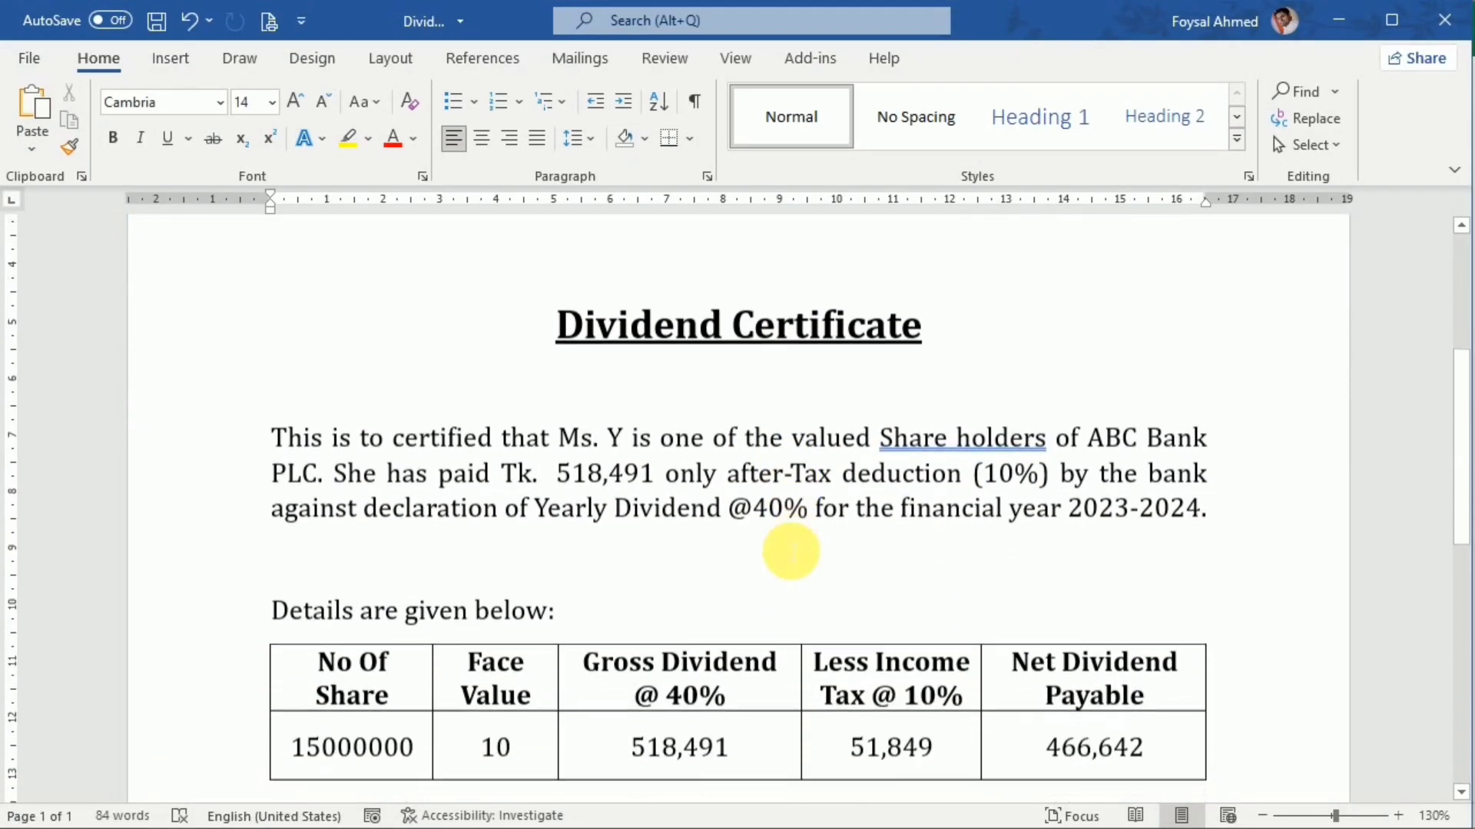
scroll(614, 471, "down", 2)
left_click_drag(633, 614, 759, 615)
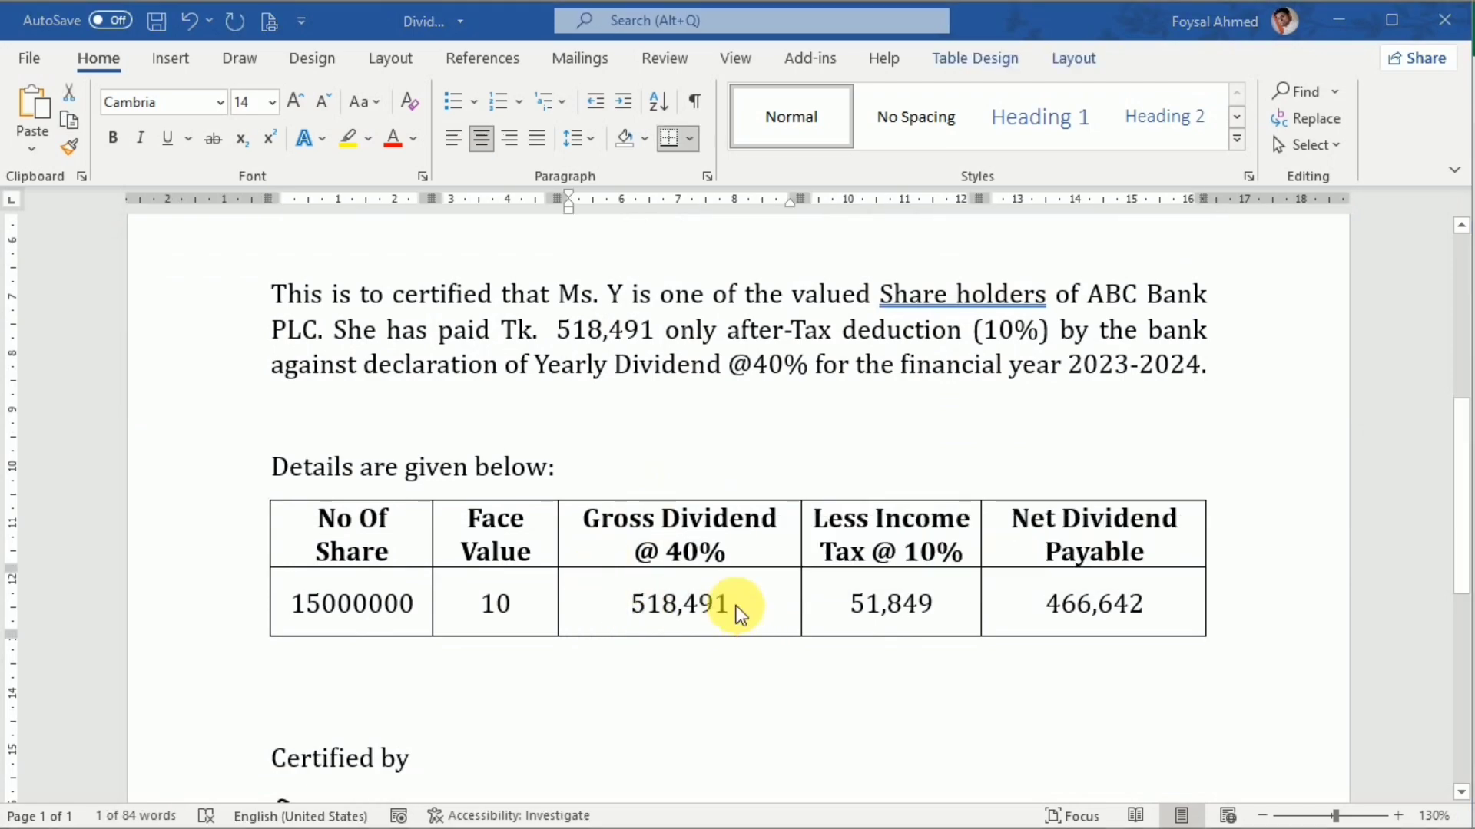
Enter the certificate's gross dividend of 518,491 as SL No. 1's From Dividend amount in the Input-Portfolio sheet.
key("alt+Tab")
double_click(1030, 369)
key("ctrl+v")
left_click(1008, 453)
key("alt+Tab")
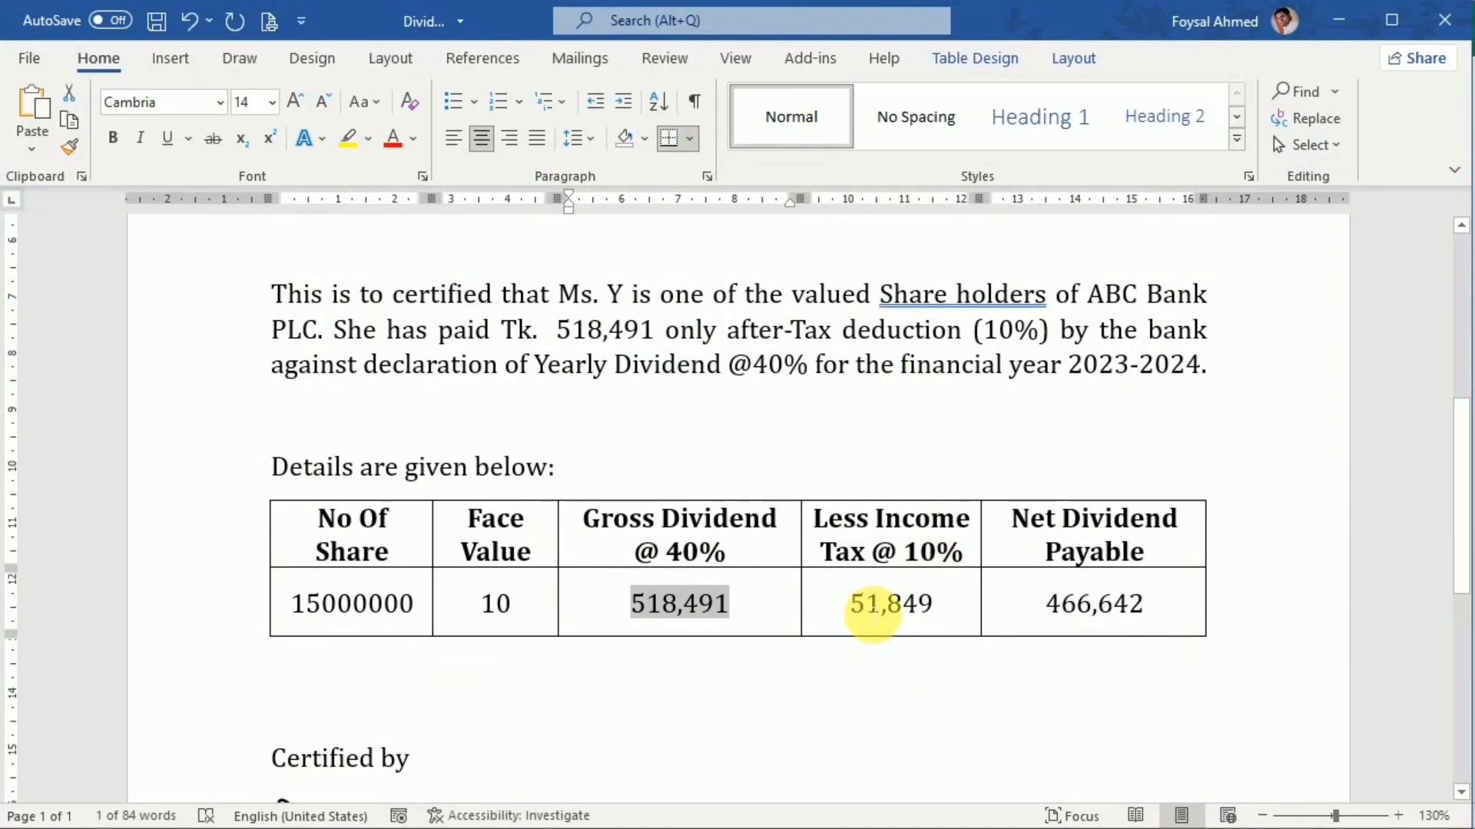
Copy the 51,849 income tax deduction from the dividend certificate into SL No. 1's AIT on Dividend cell in Input-Portfolio.
left_click_drag(857, 615, 938, 612)
key("ctrl+c")
key("alt+Tab")
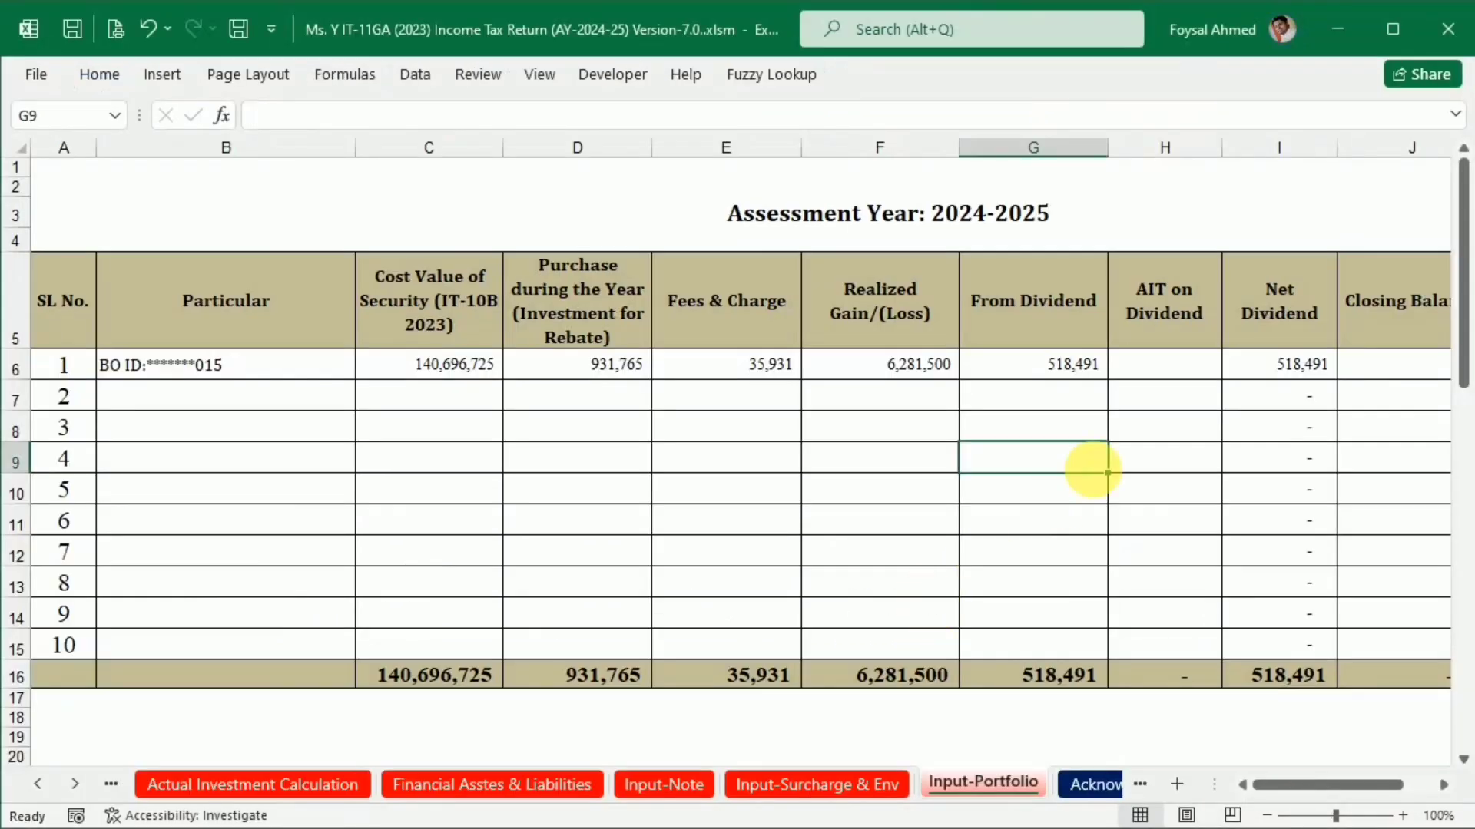
left_click(1158, 365)
key("ctrl+v")
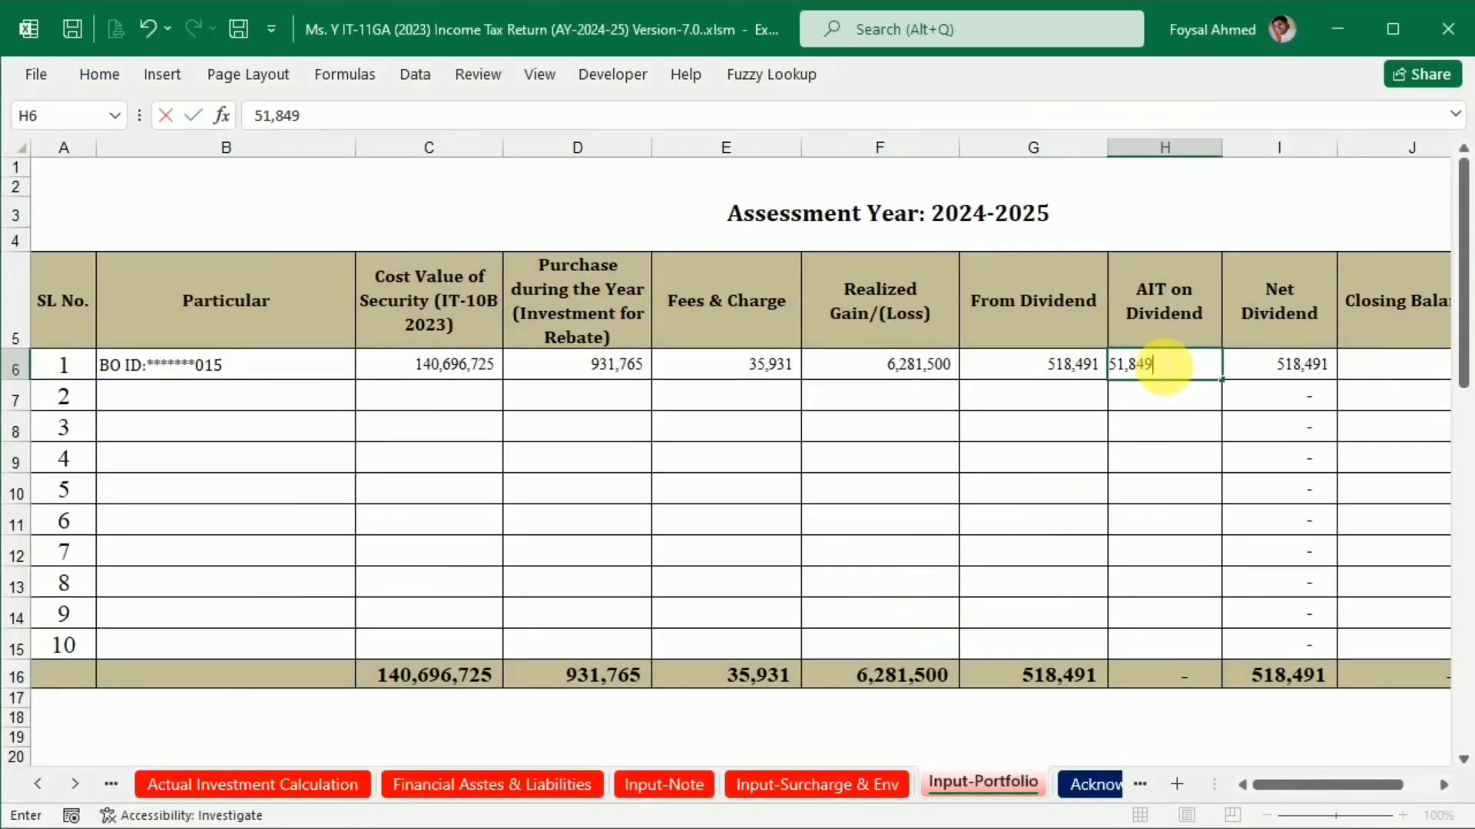
left_click(1071, 461)
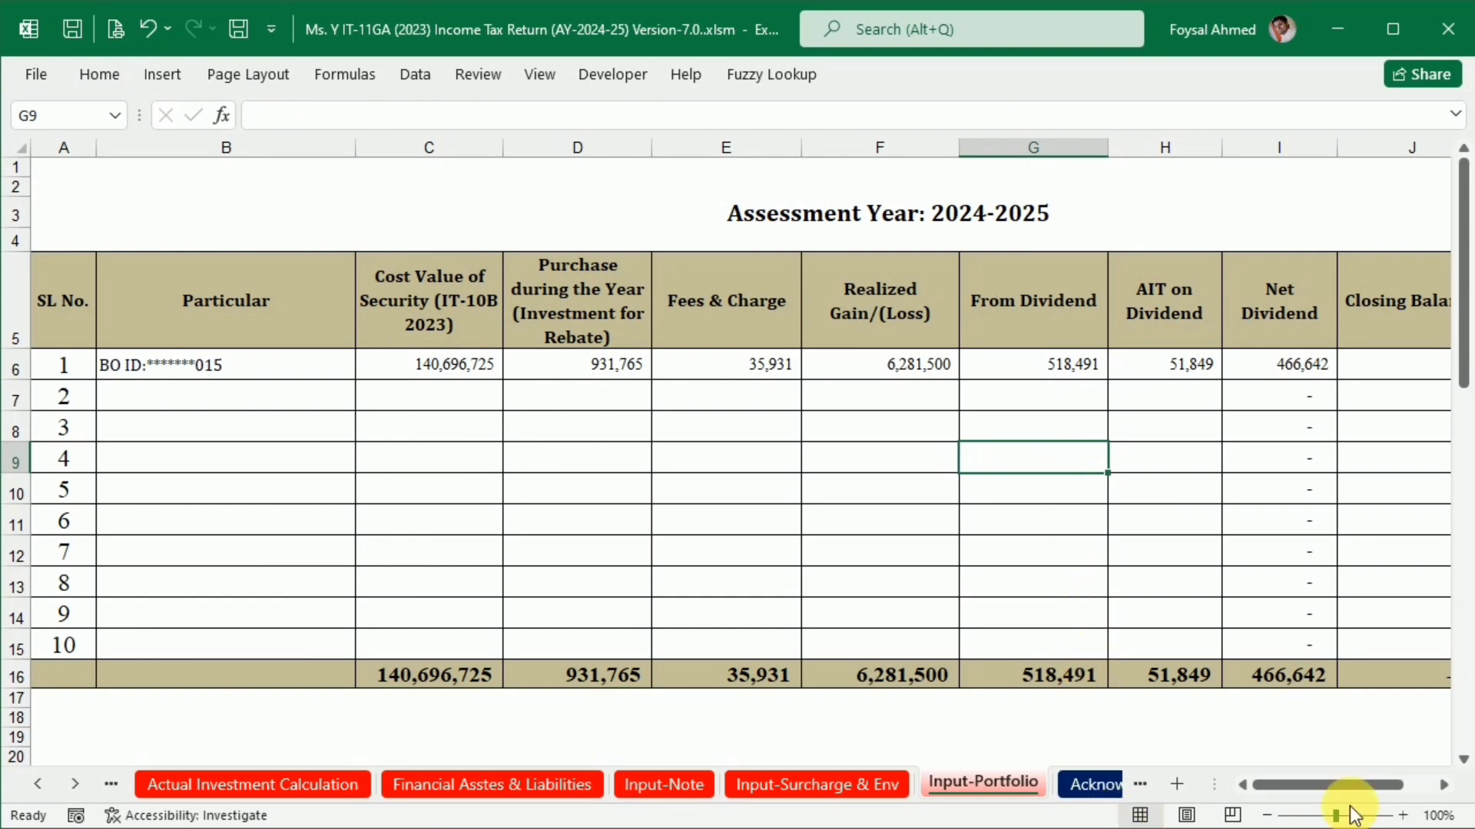
Open the Input-Tax Calculation sheet and review the capital gain, financial assets and total taxable income figures.
left_click_drag(1324, 781, 1392, 779)
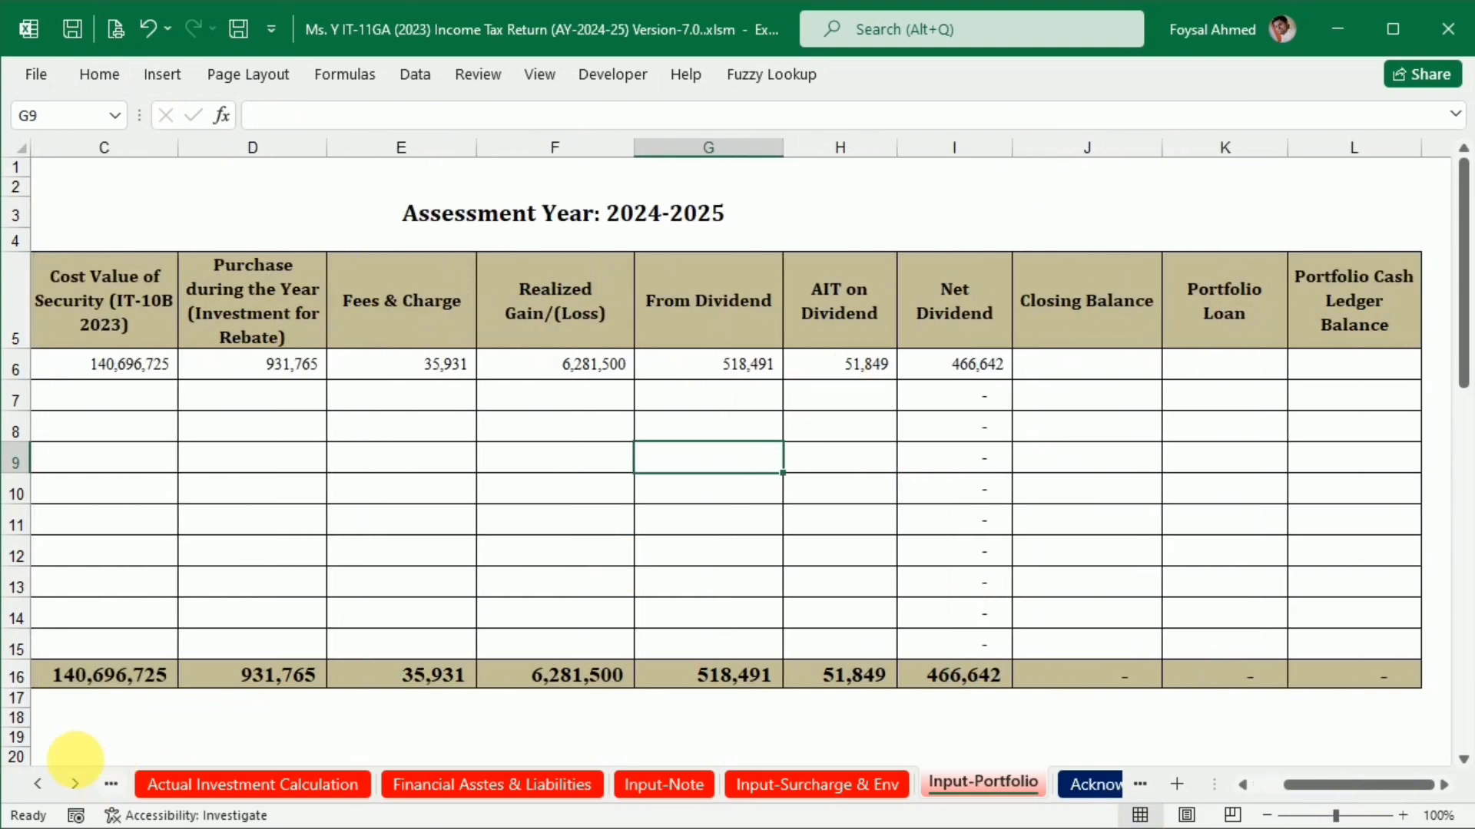
left_click(37, 785)
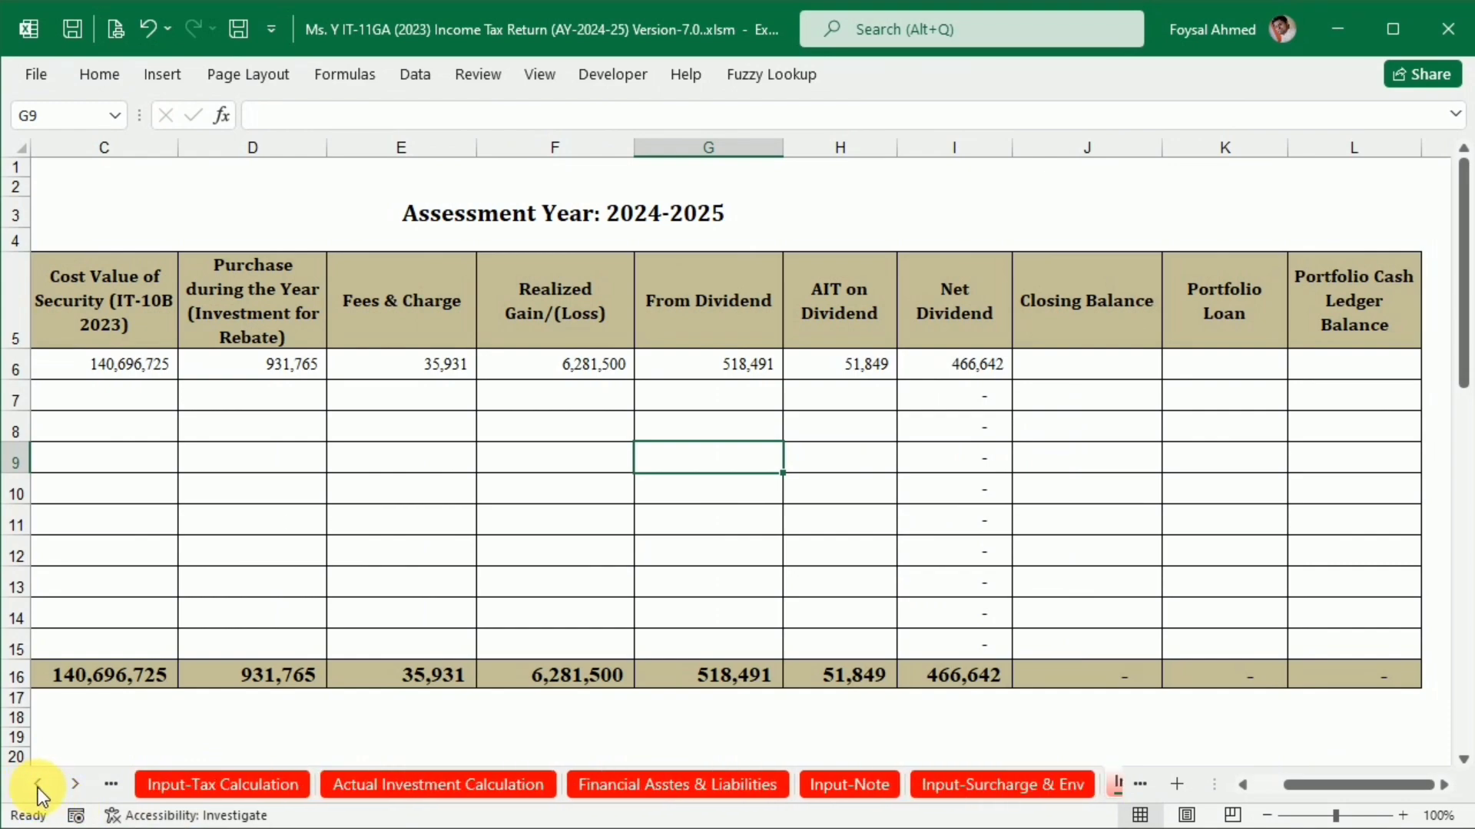
left_click(220, 791)
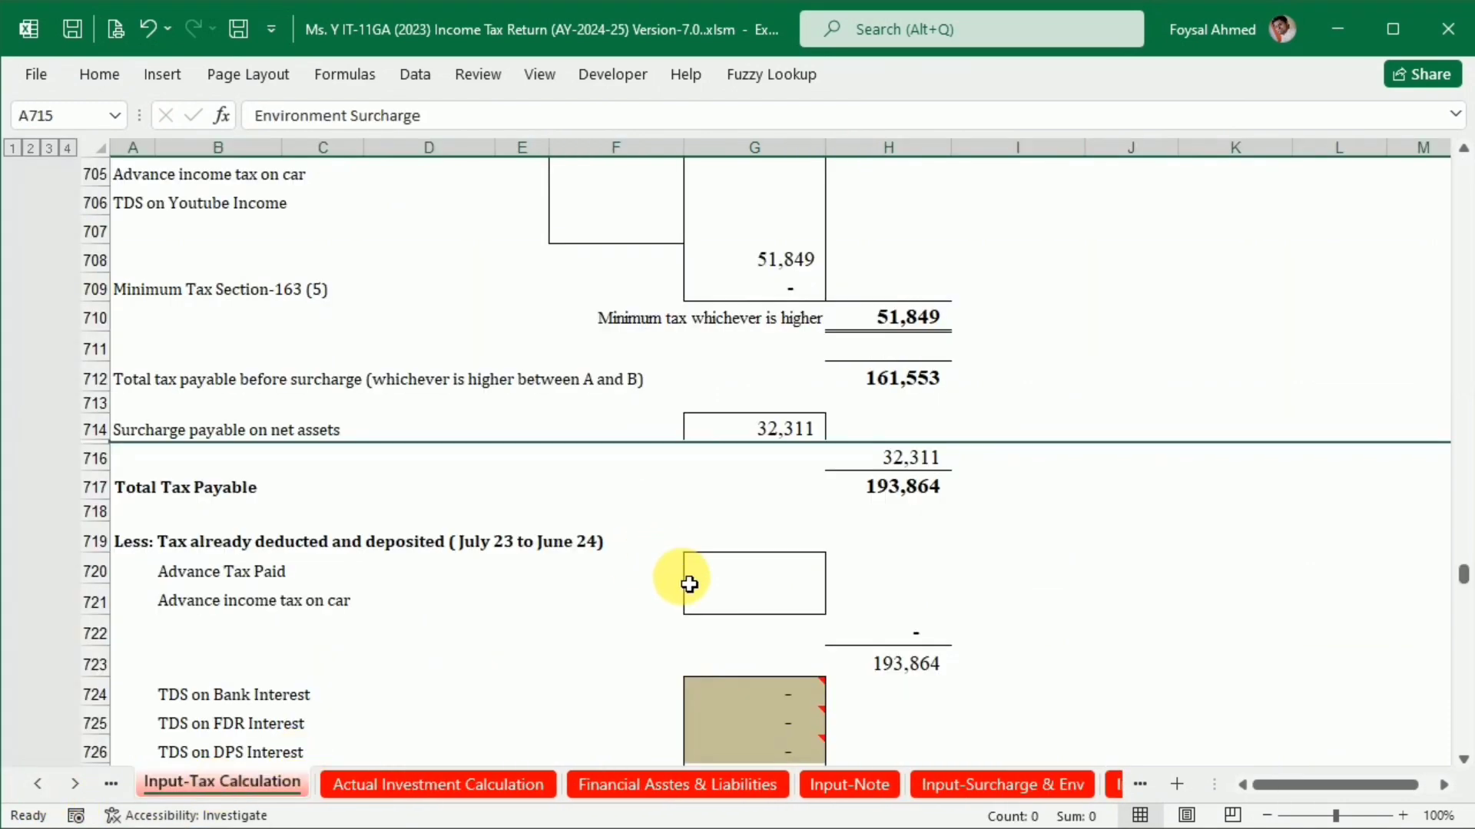
scroll(688, 582, "up", 6)
scroll(689, 584, "up", 15)
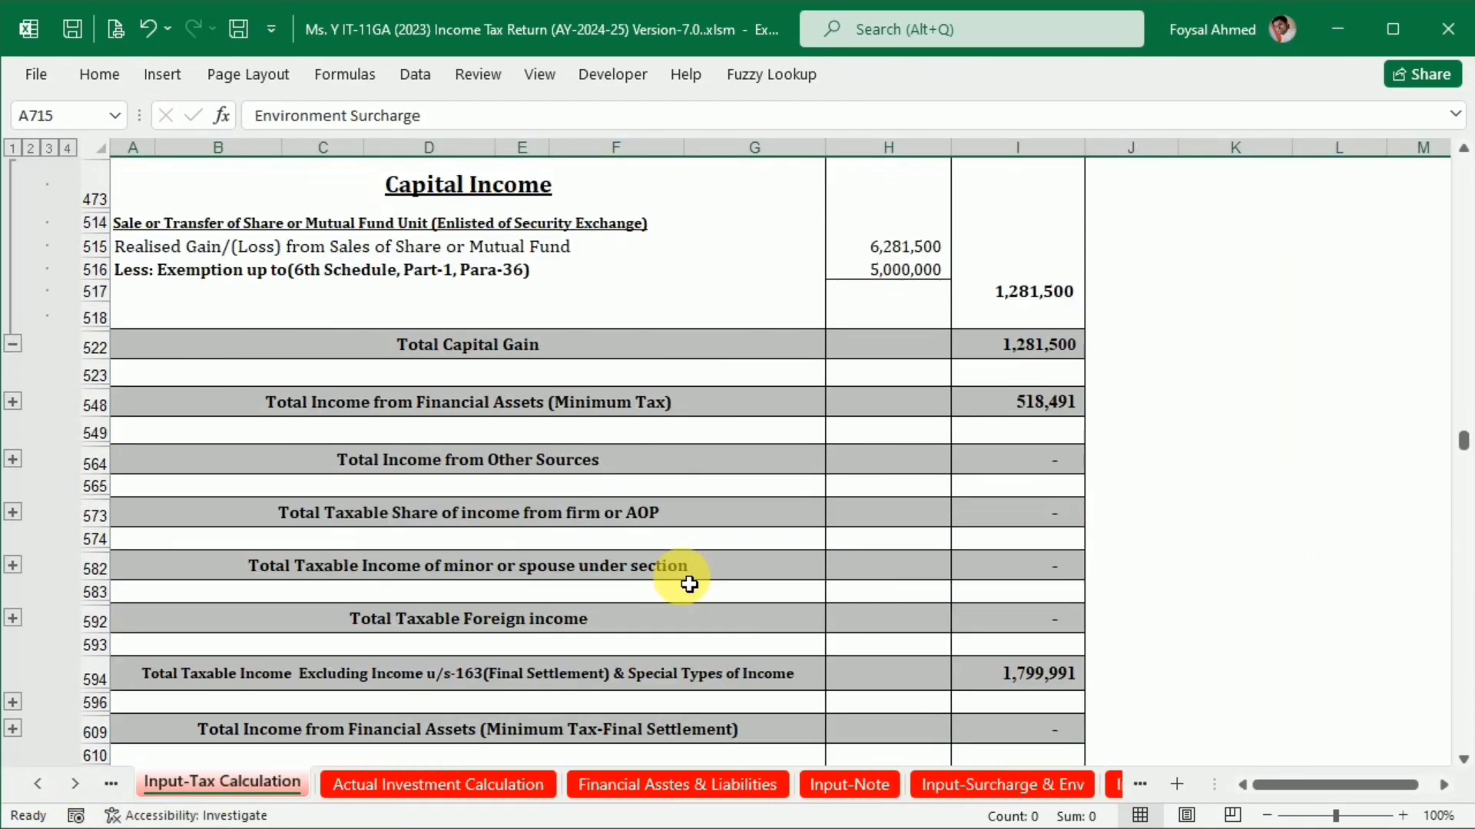
scroll(689, 584, "up", 2)
scroll(688, 584, "down", 4)
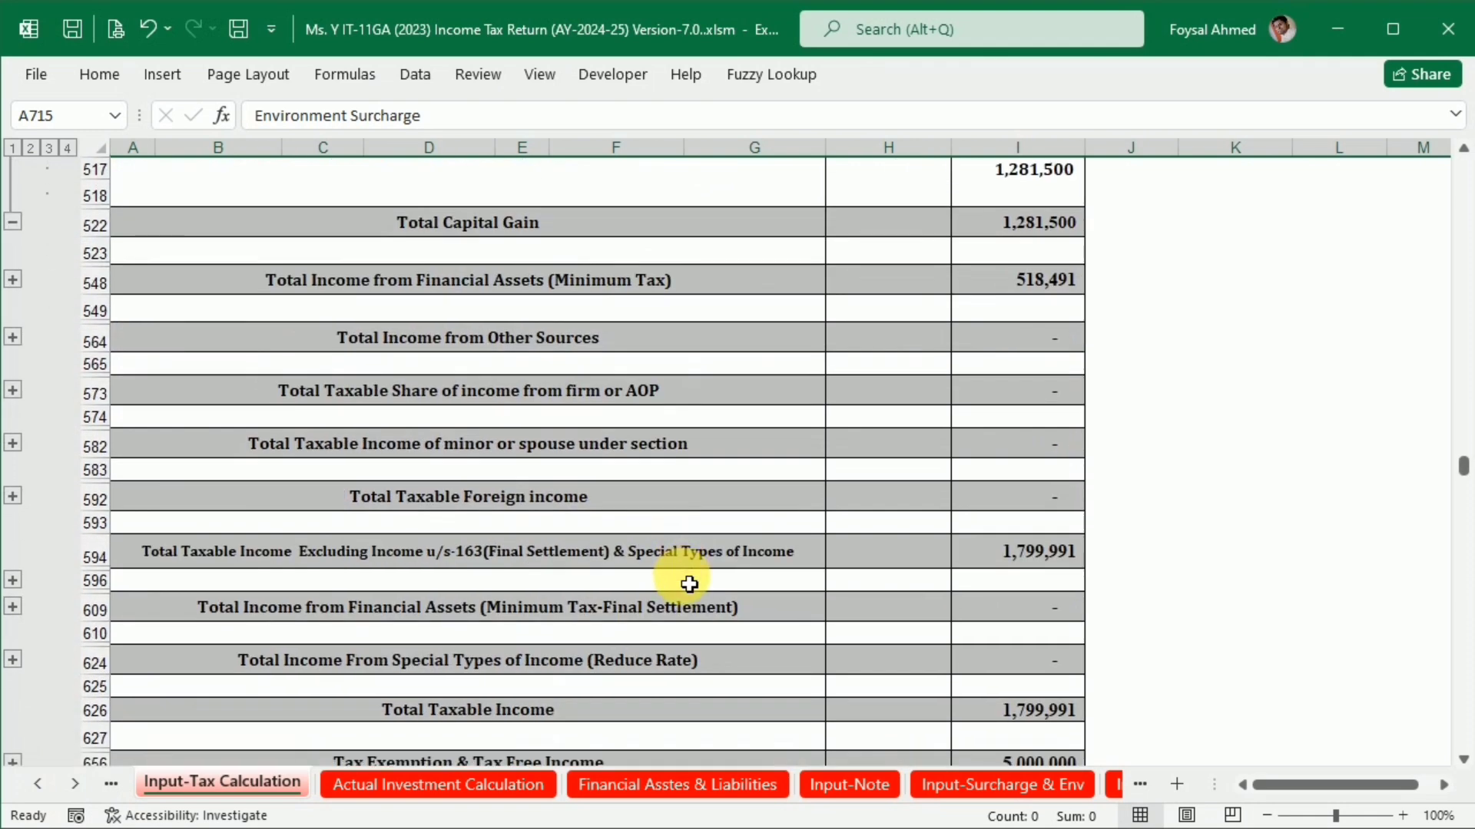
scroll(689, 584, "down", 1)
scroll(689, 583, "up", 4)
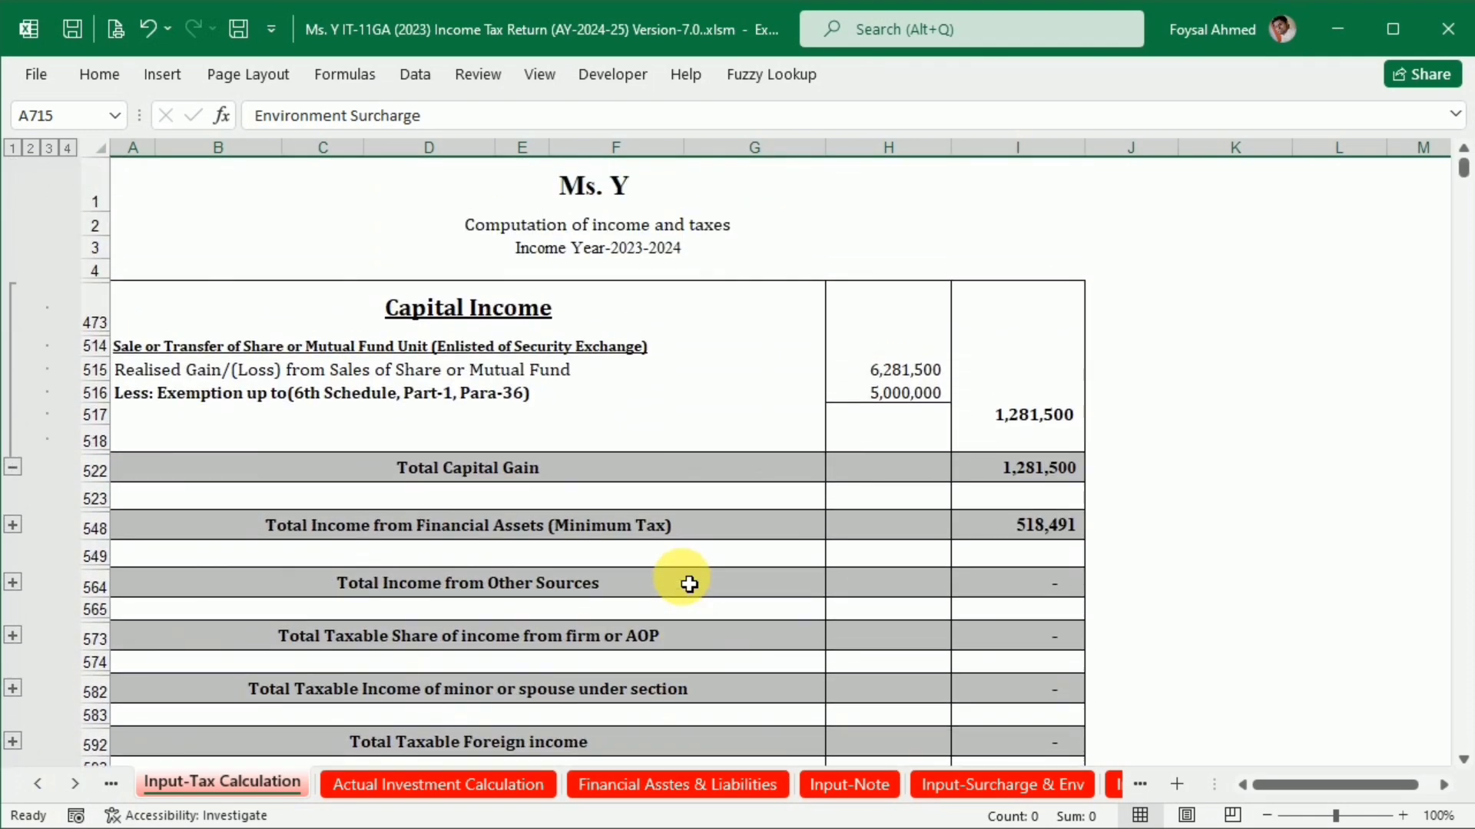
scroll(689, 584, "down", 1)
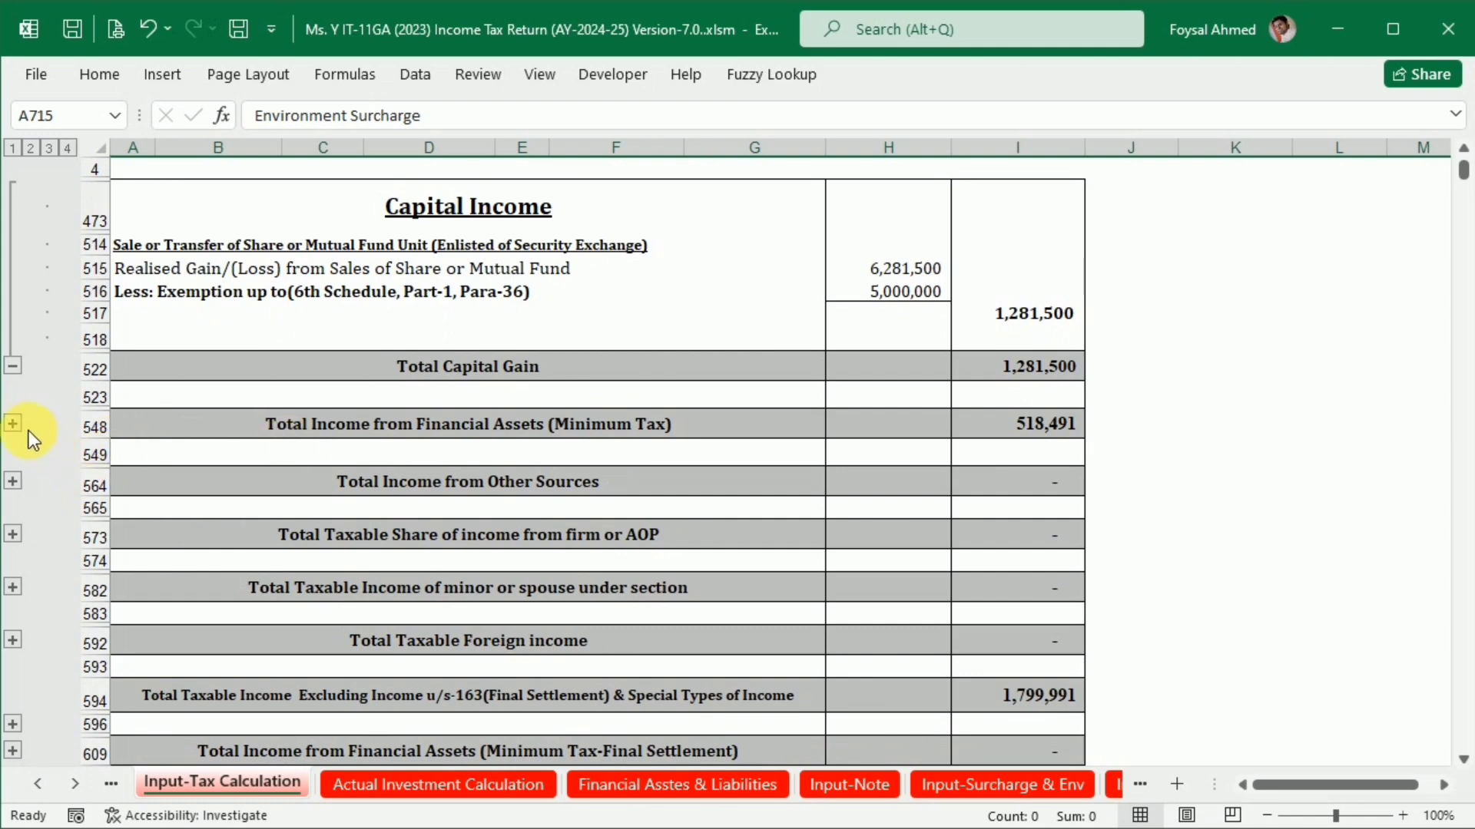
Expand the Income from Financial Assets (Minimum Tax) group and hide its bond income rows 525 to 539.
left_click(12, 423)
scroll(14, 422, "down", 4)
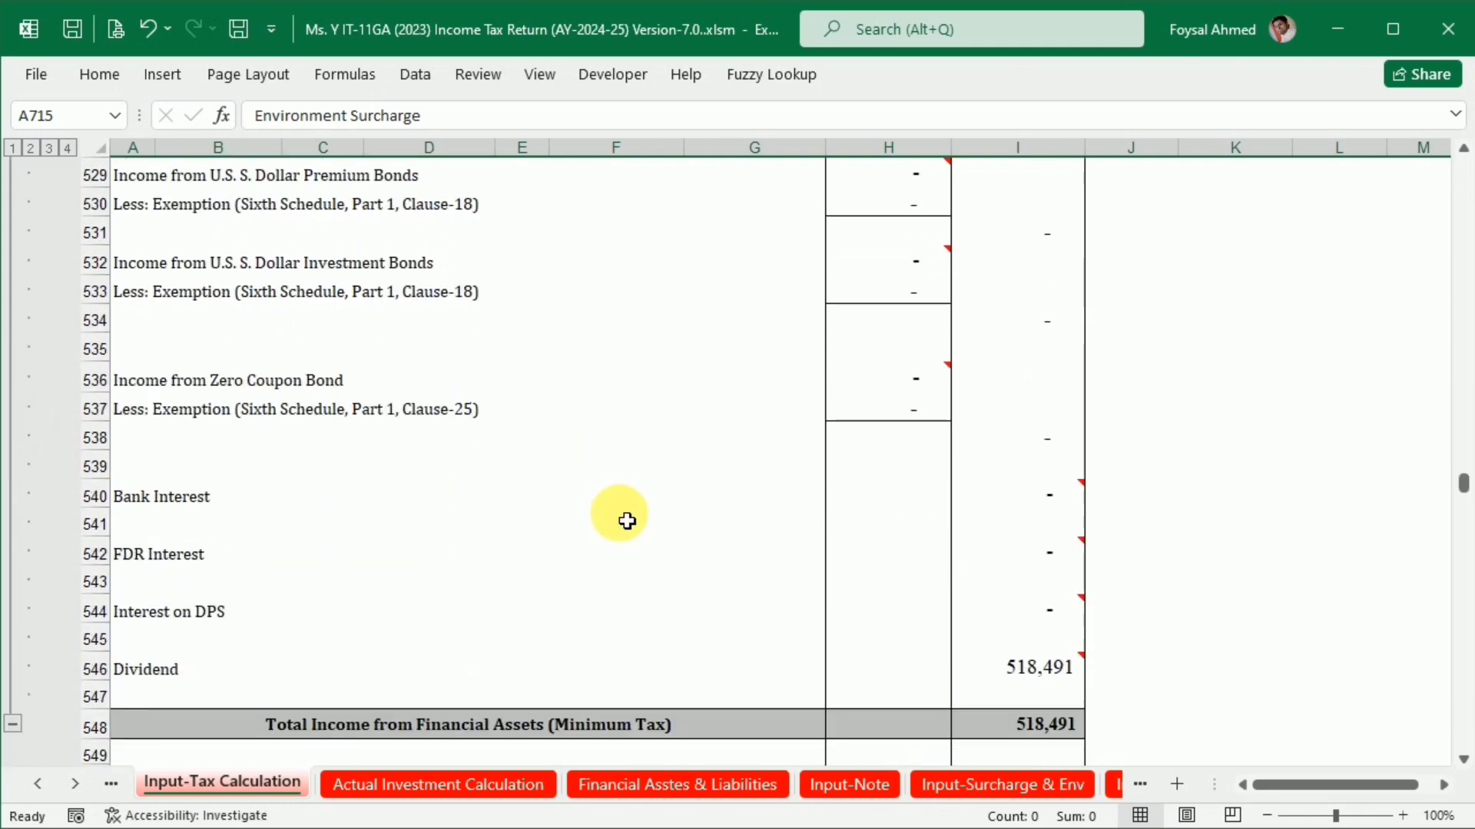
left_click_drag(96, 468, 40, 289)
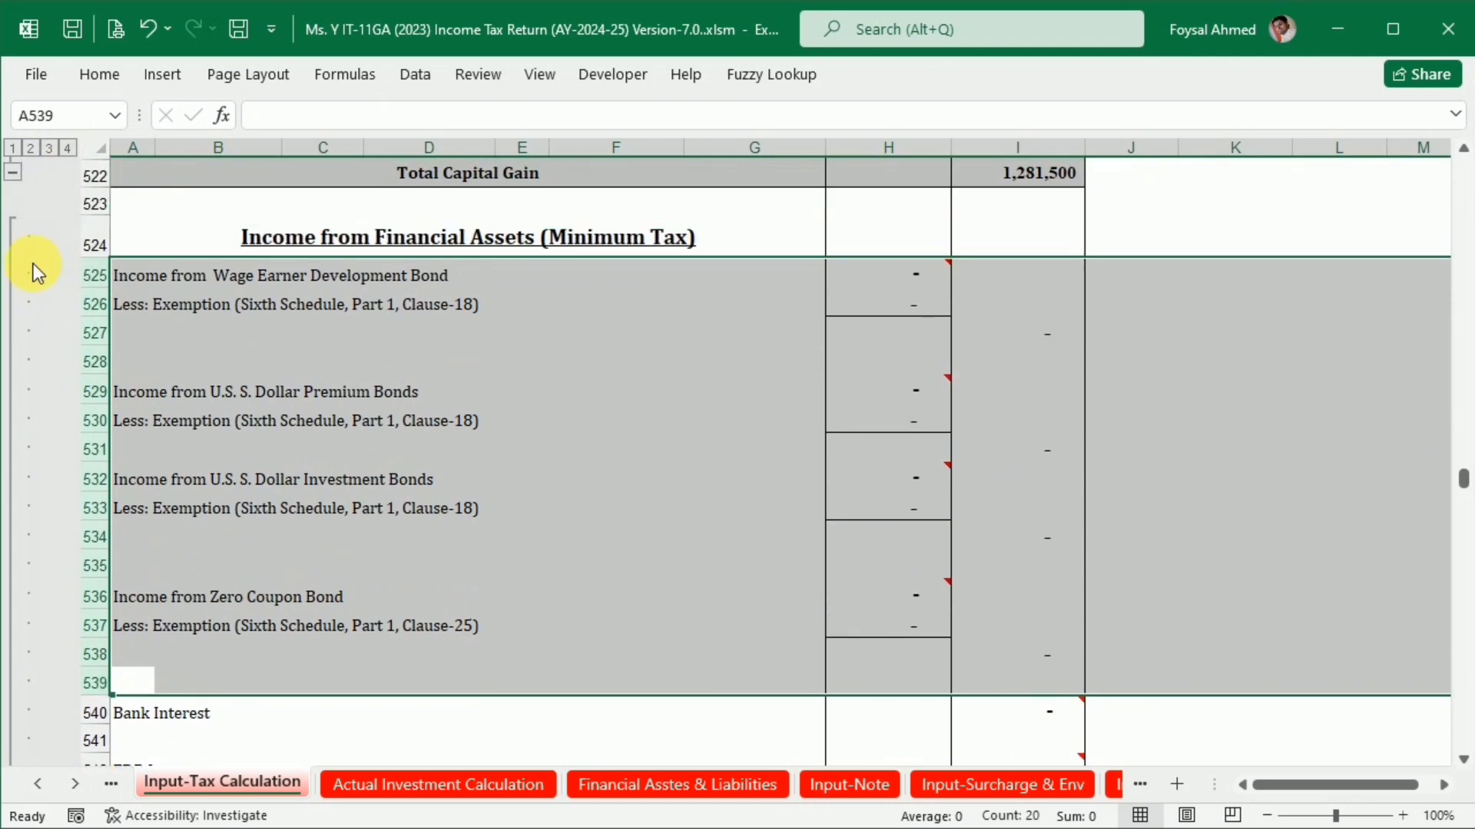
right_click(100, 277)
left_click(177, 631)
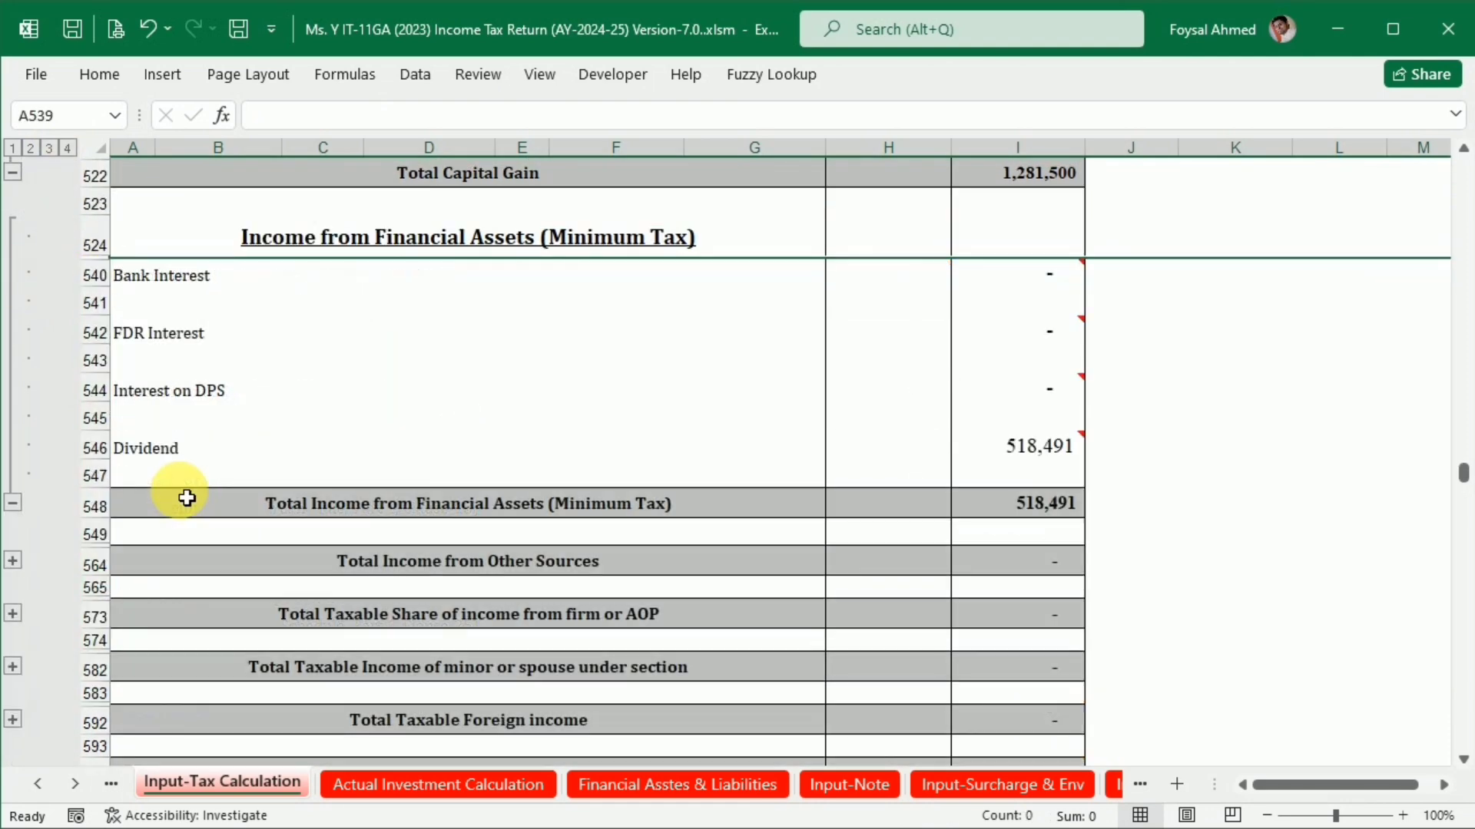
Hide blank row 523 between Total Capital Gain and the Income from Financial Assets heading.
scroll(181, 494, "up", 2)
left_click(107, 300)
right_click(104, 301)
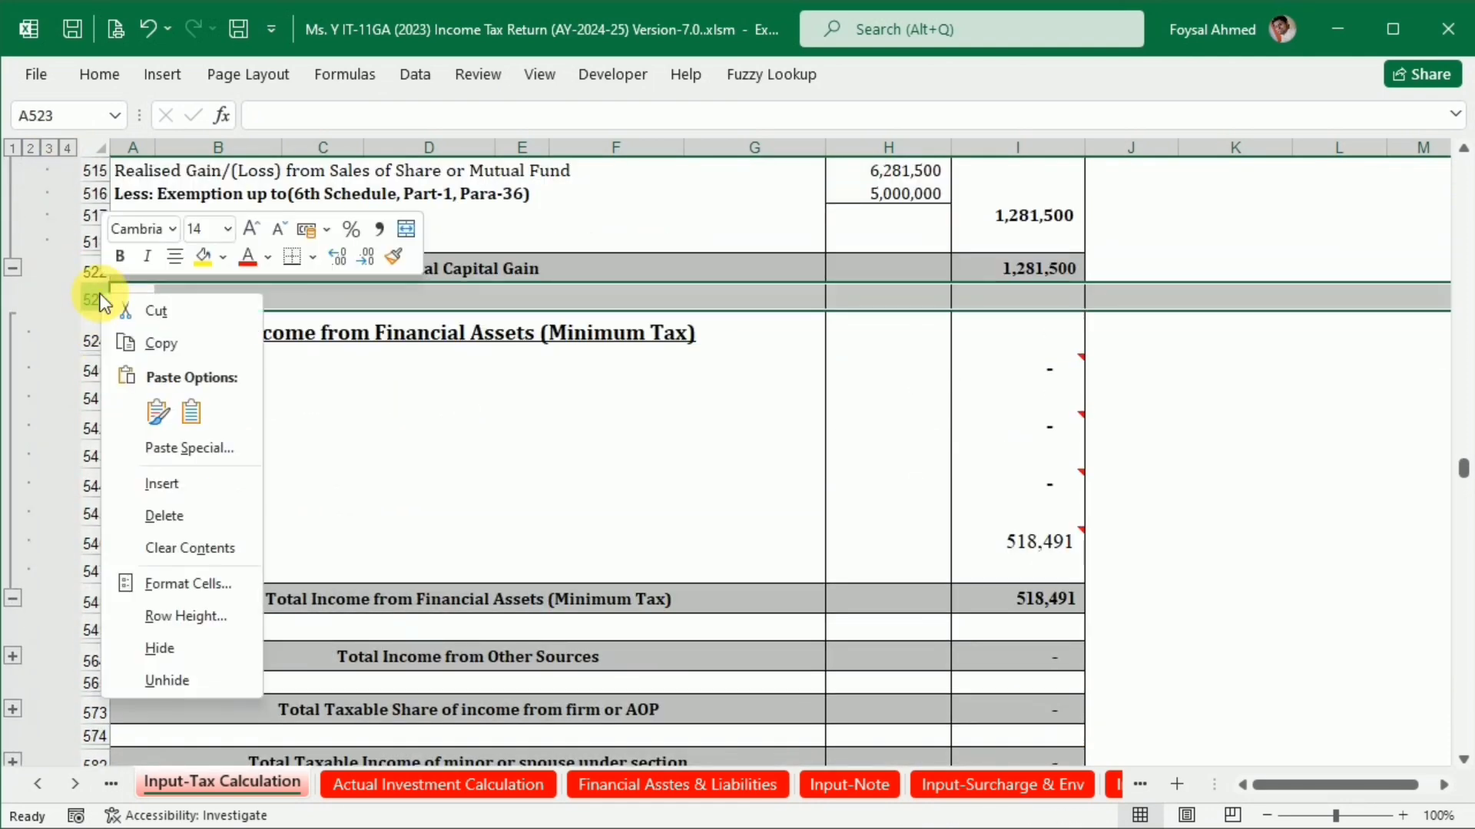
left_click(171, 649)
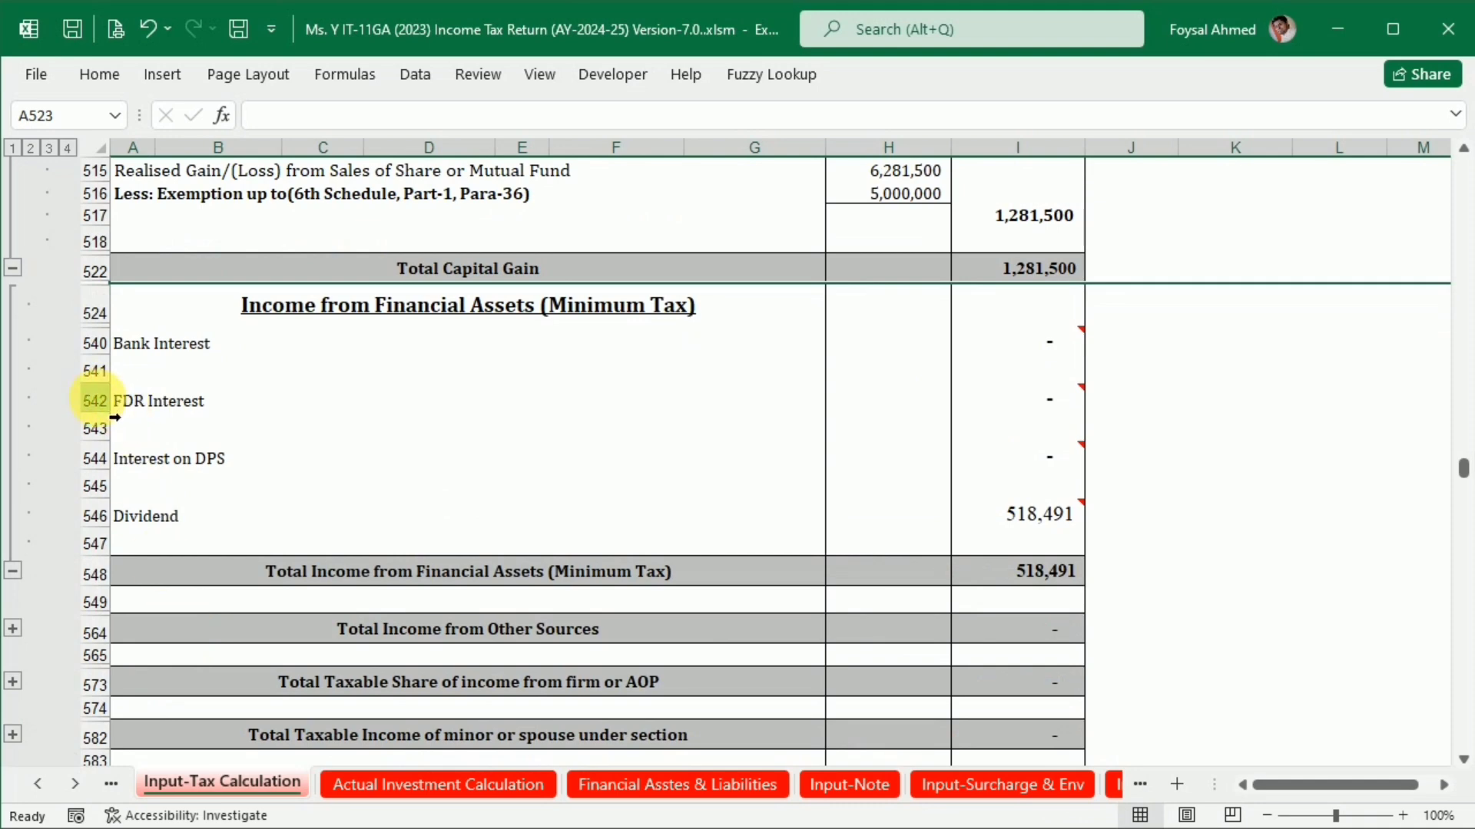
Hide the FDR Interest and Interest on DPS rows, 542 to 545, in the financial assets section.
left_click(99, 401)
left_click_drag(102, 407, 90, 480)
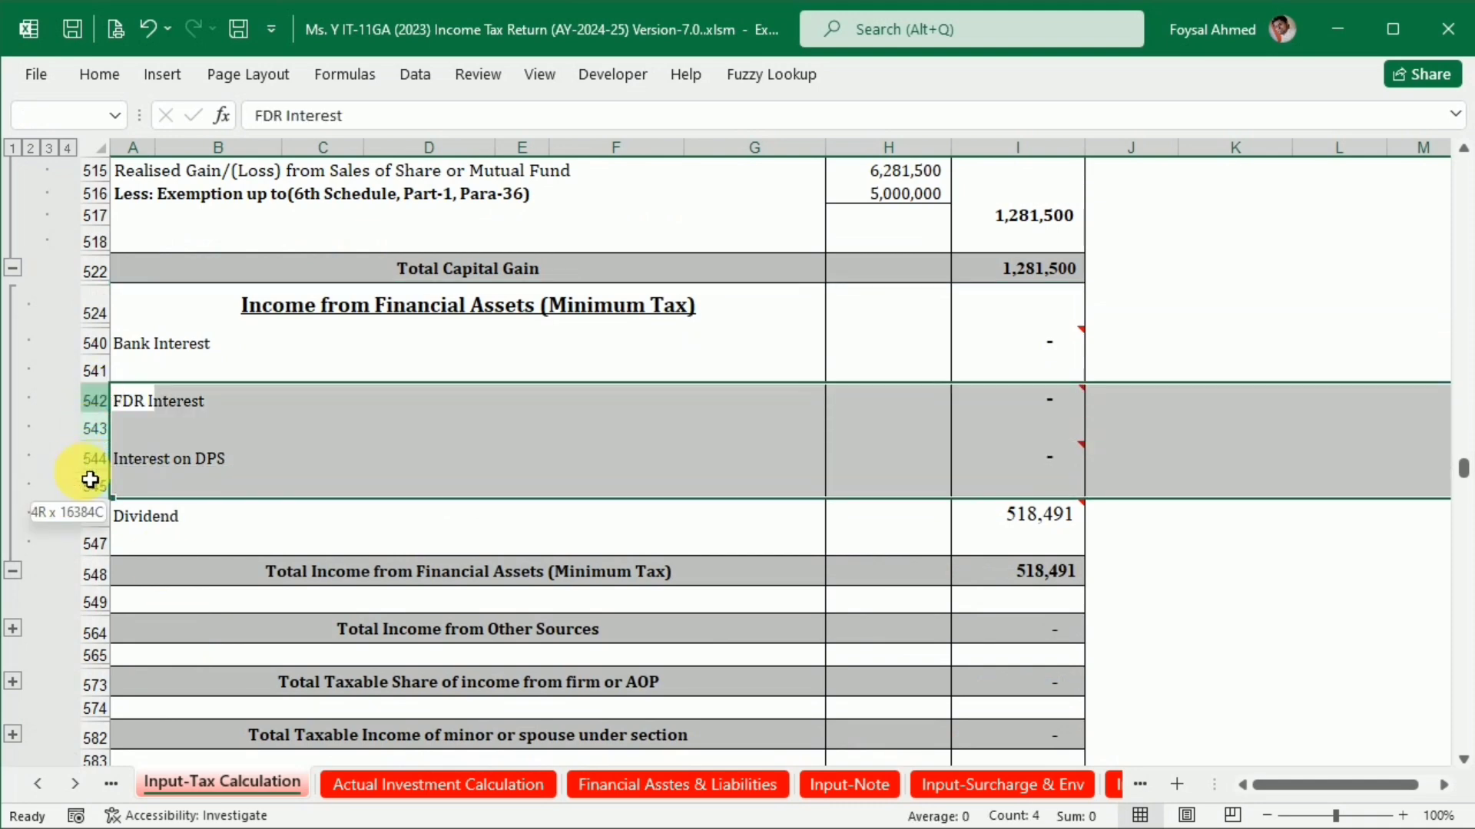
right_click(116, 468)
left_click(144, 415)
Check the Dividend amount's link to Input-Portfolio, and review the tax slabs, rebate and TDS on Dividend further down.
left_click(1048, 407)
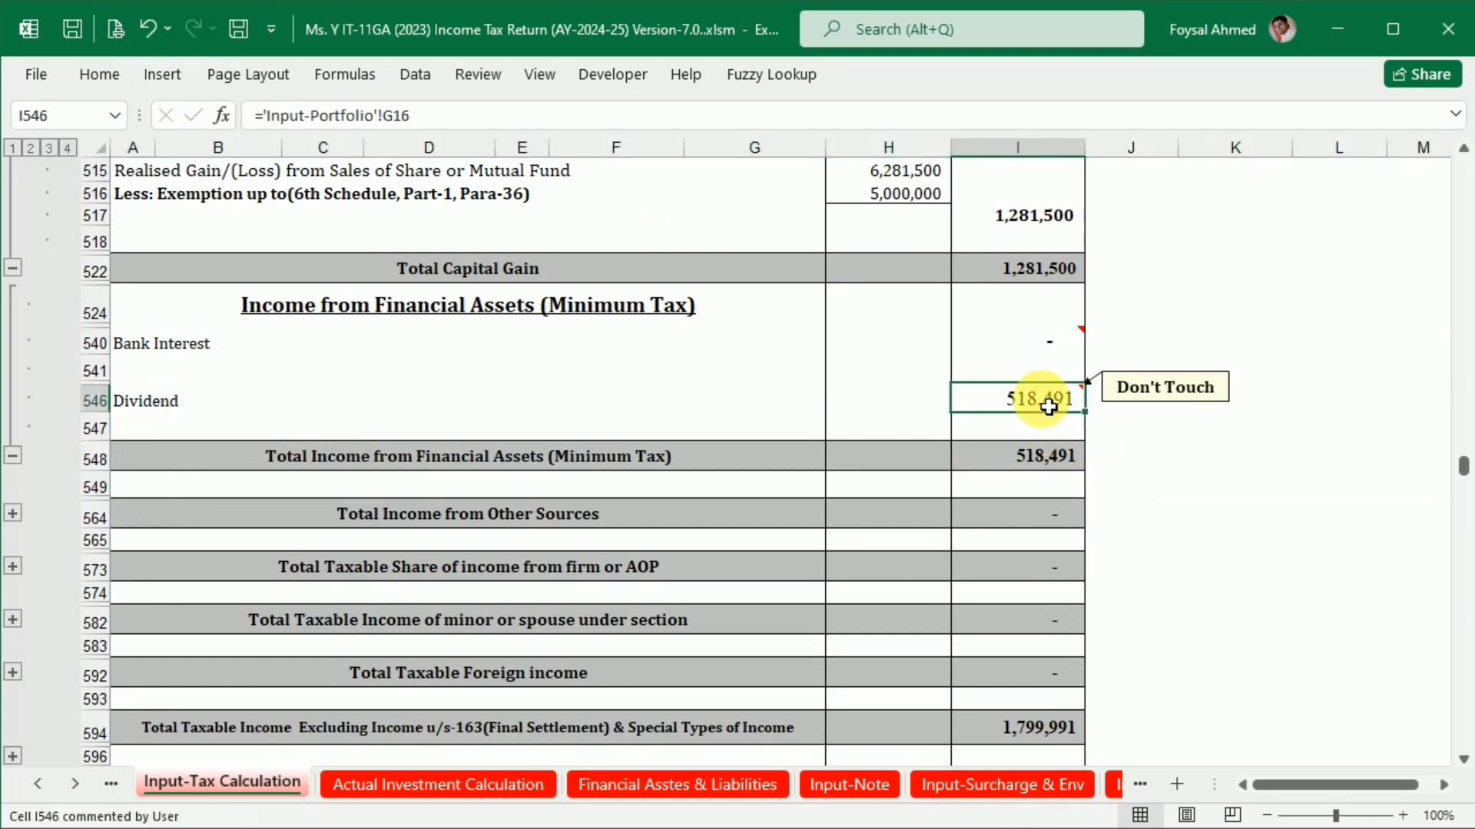
scroll(1083, 563, "down", 7)
scroll(1085, 564, "down", 2)
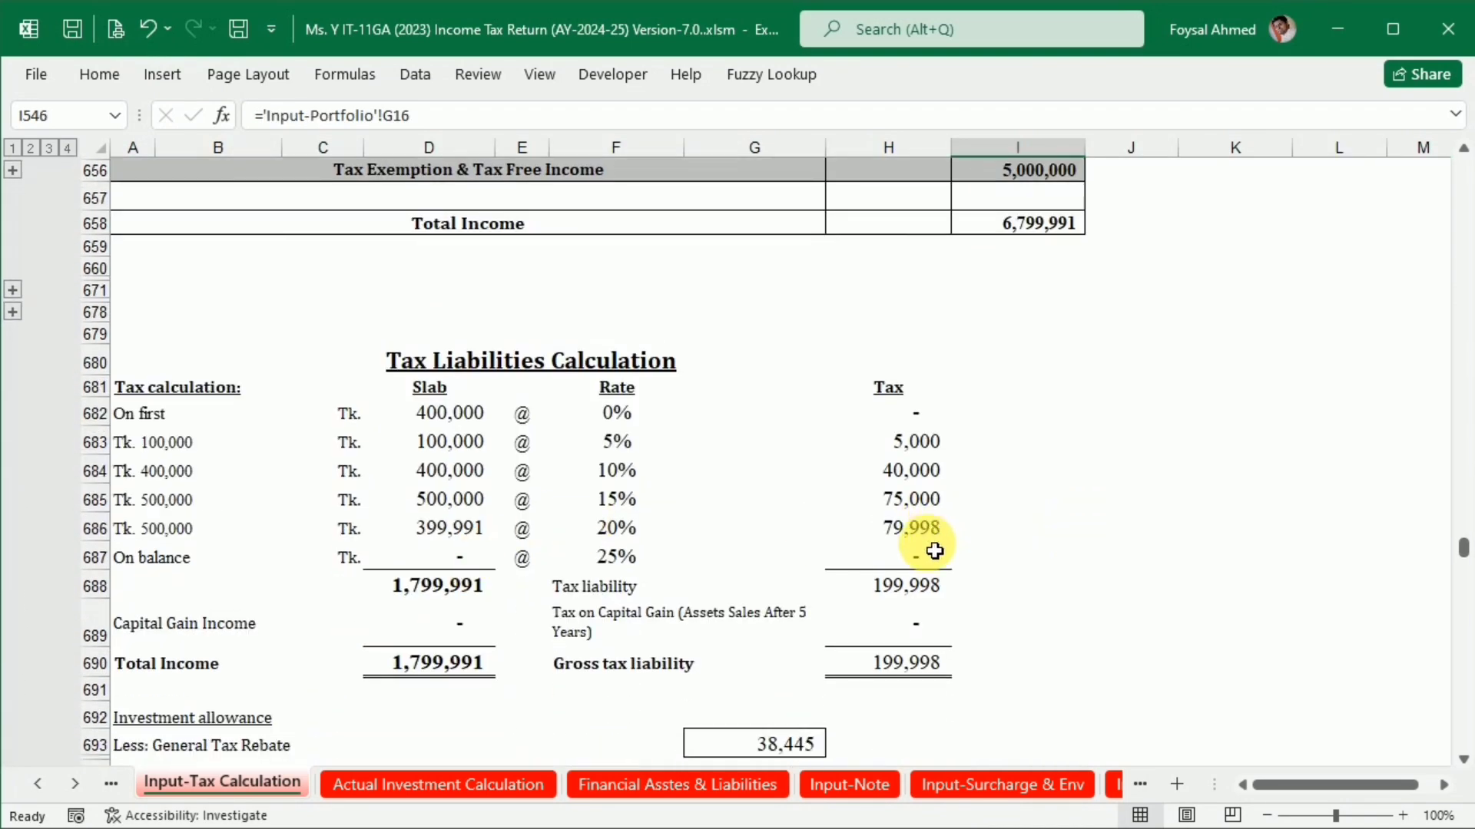
scroll(934, 552, "down", 4)
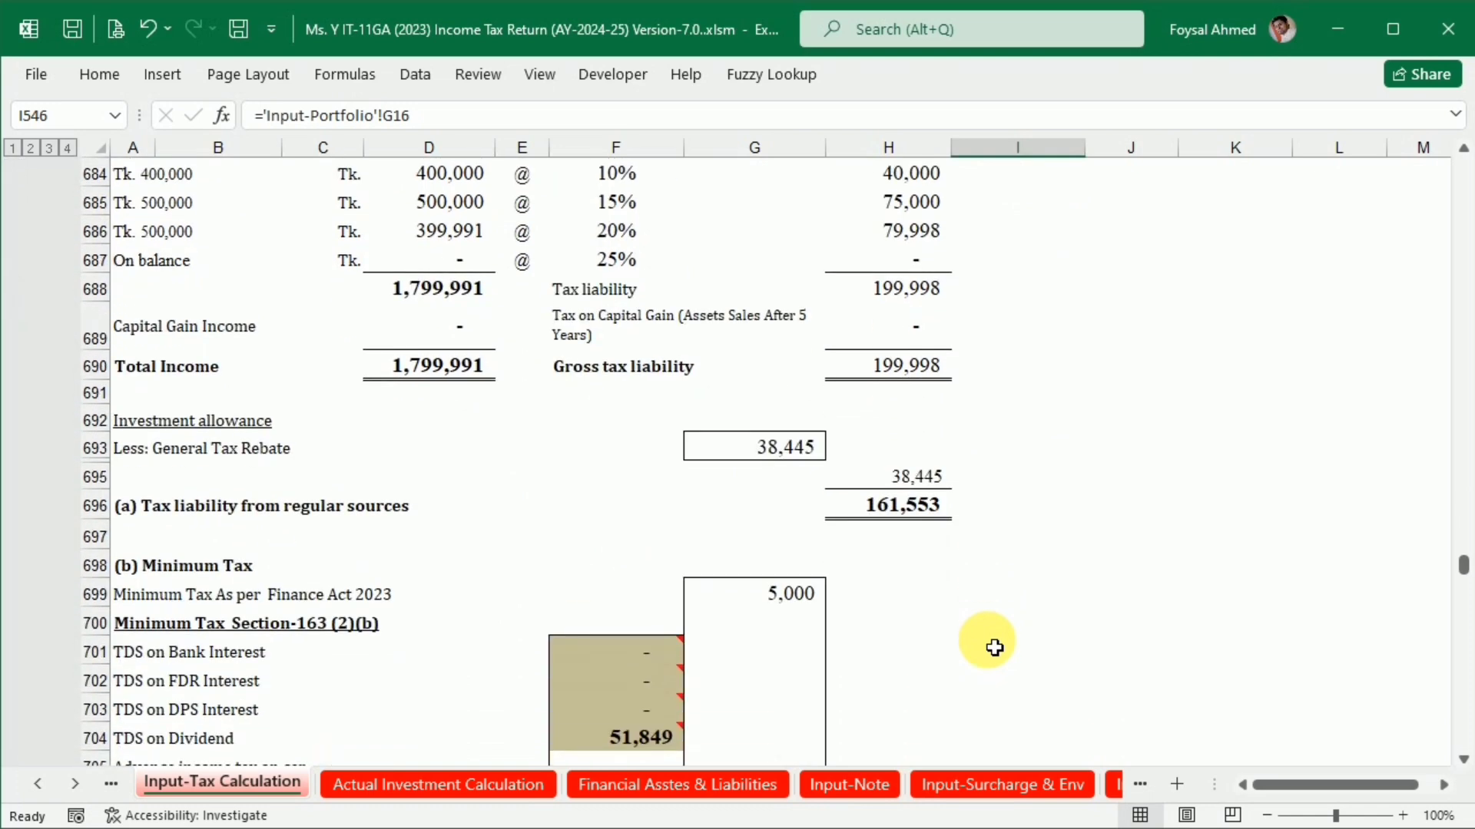
scroll(991, 646, "up", 4)
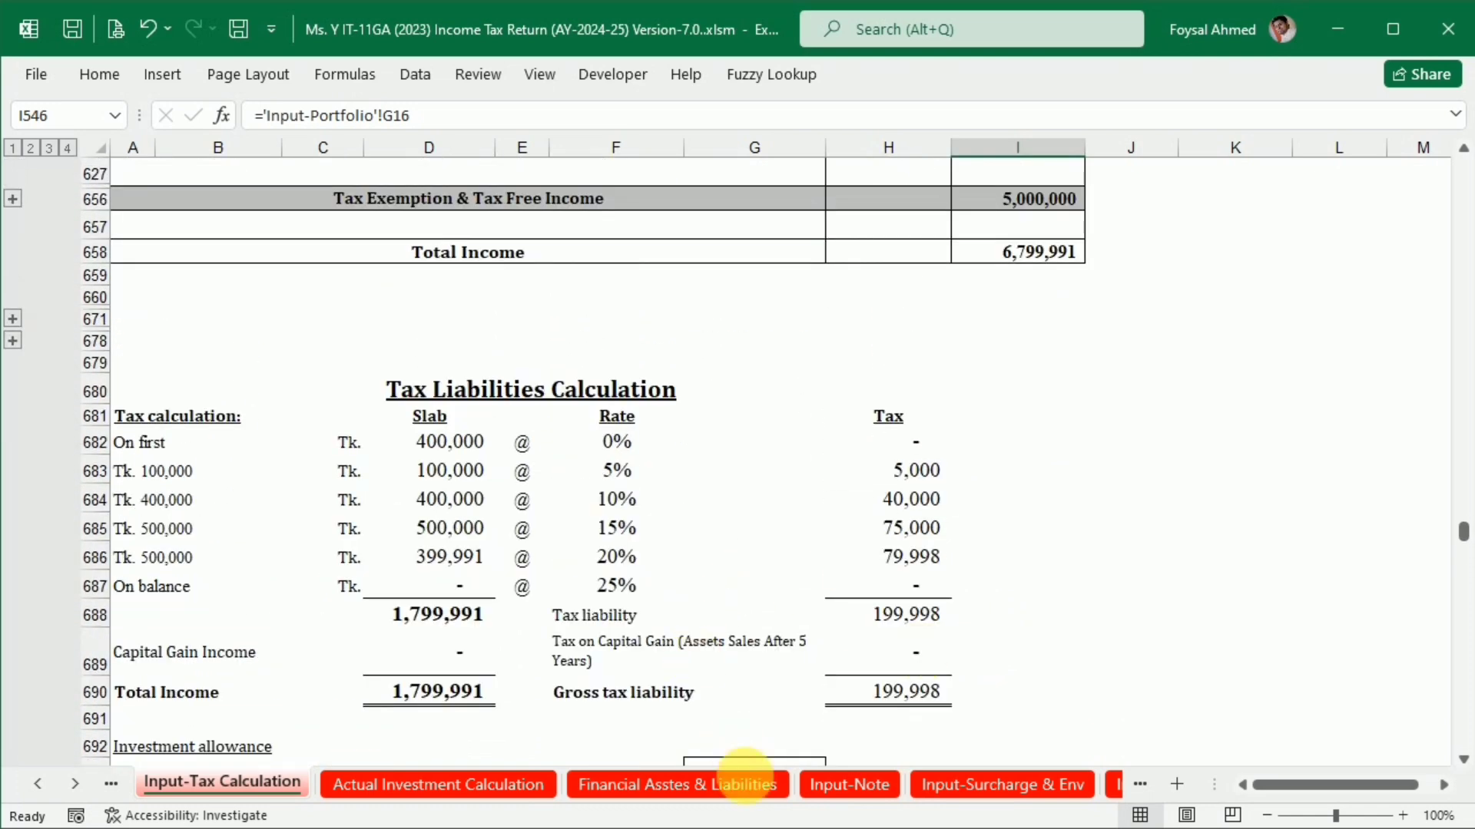
Select SL No. 1's Closing Balance cell in Input-Portfolio, and close the Dividend Certificate document in Word.
left_click(1113, 784)
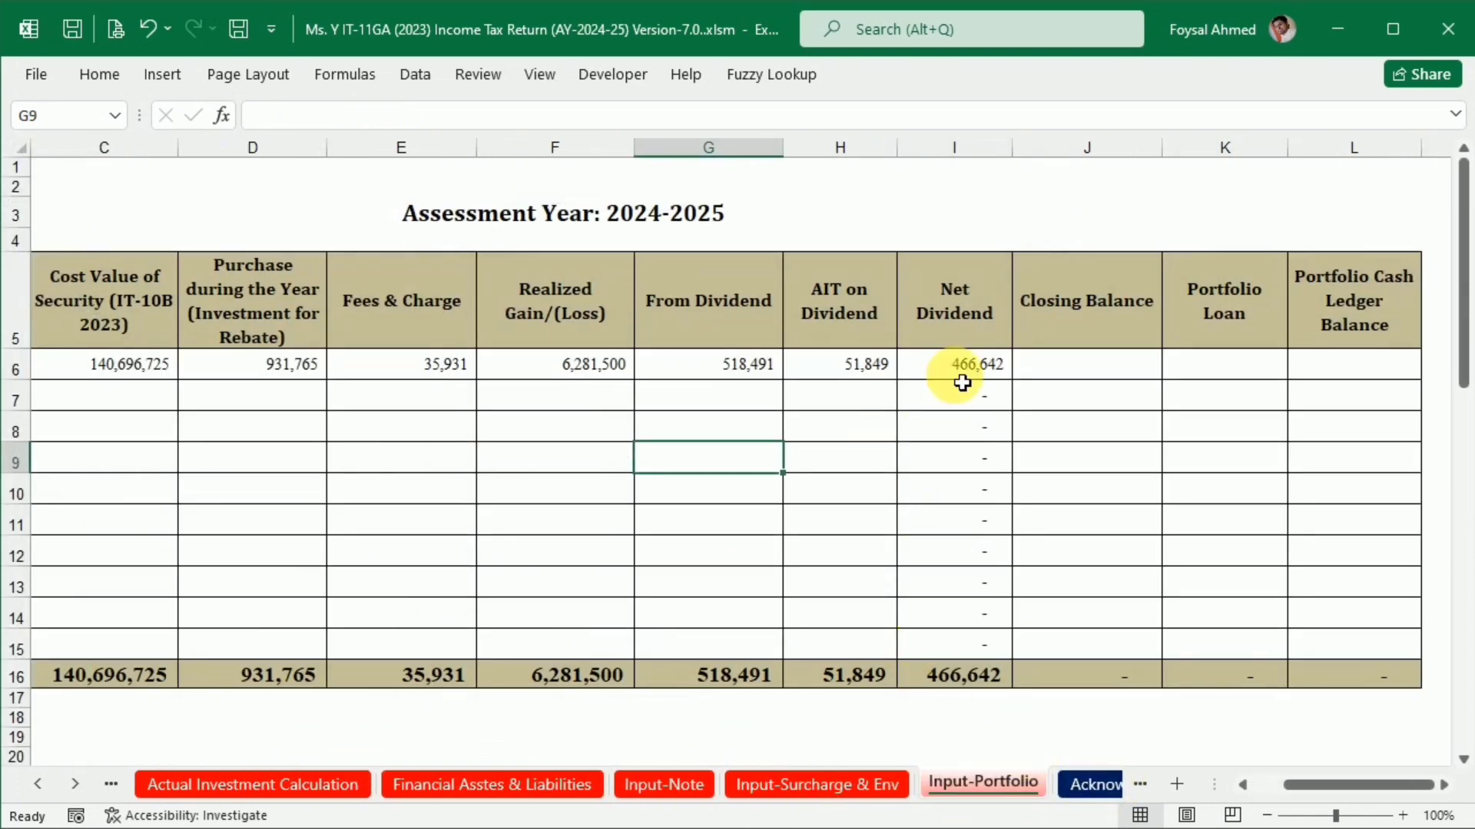
left_click(1103, 369)
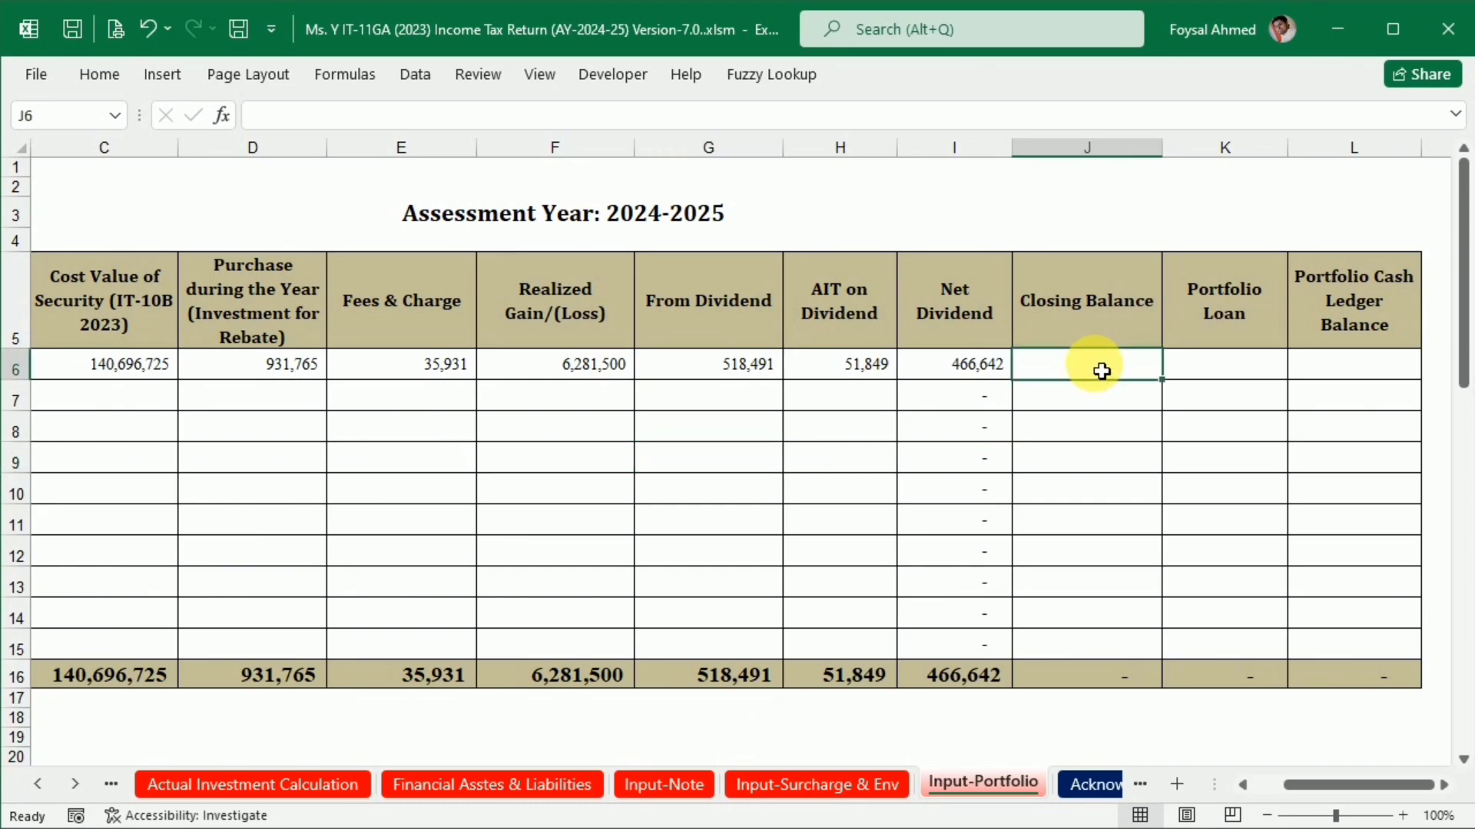
key("alt+Tab")
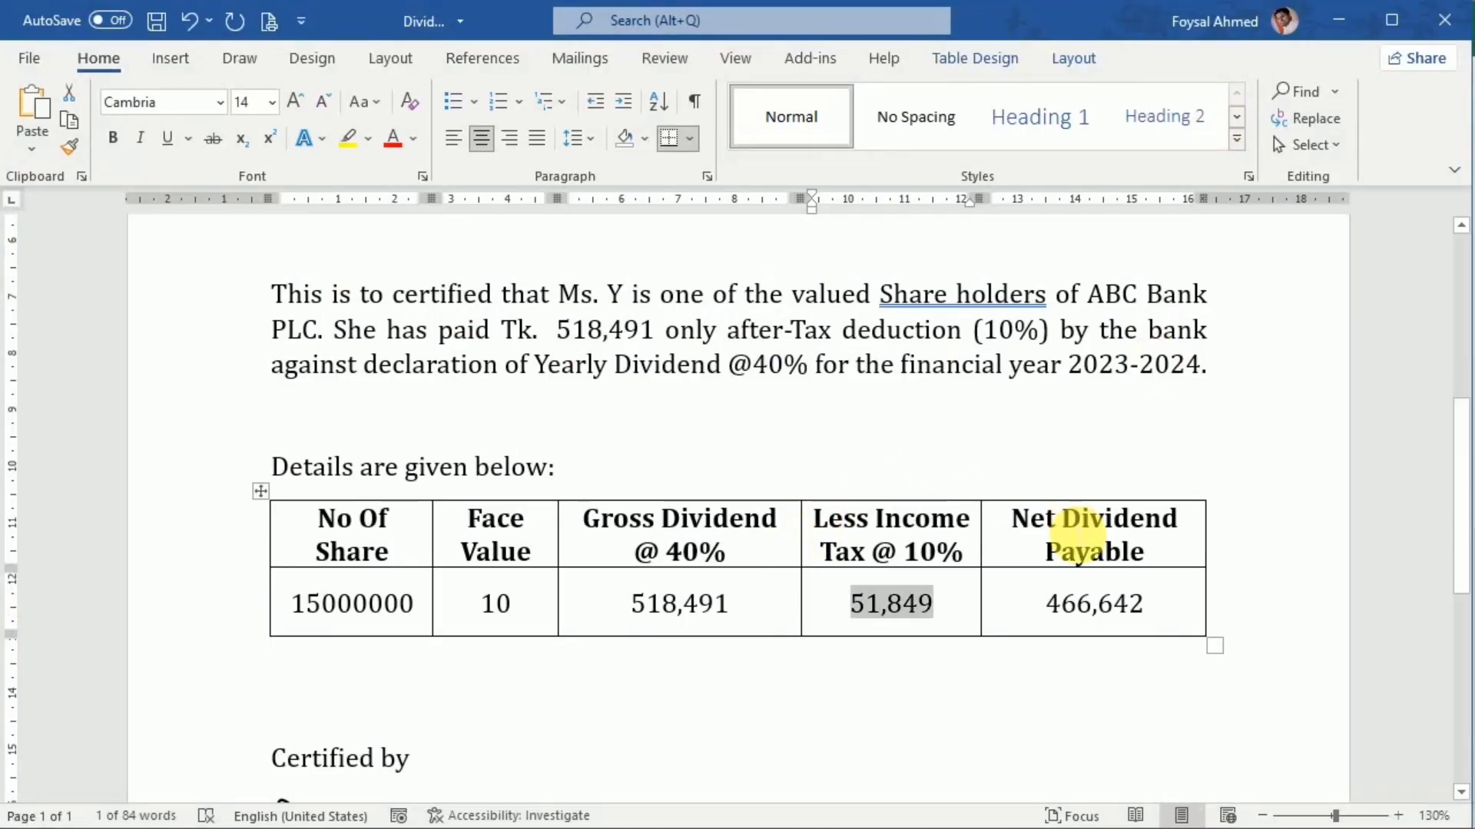
scroll(1083, 522, "down", 3)
scroll(1079, 533, "up", 9)
scroll(1238, 248, "up", 1)
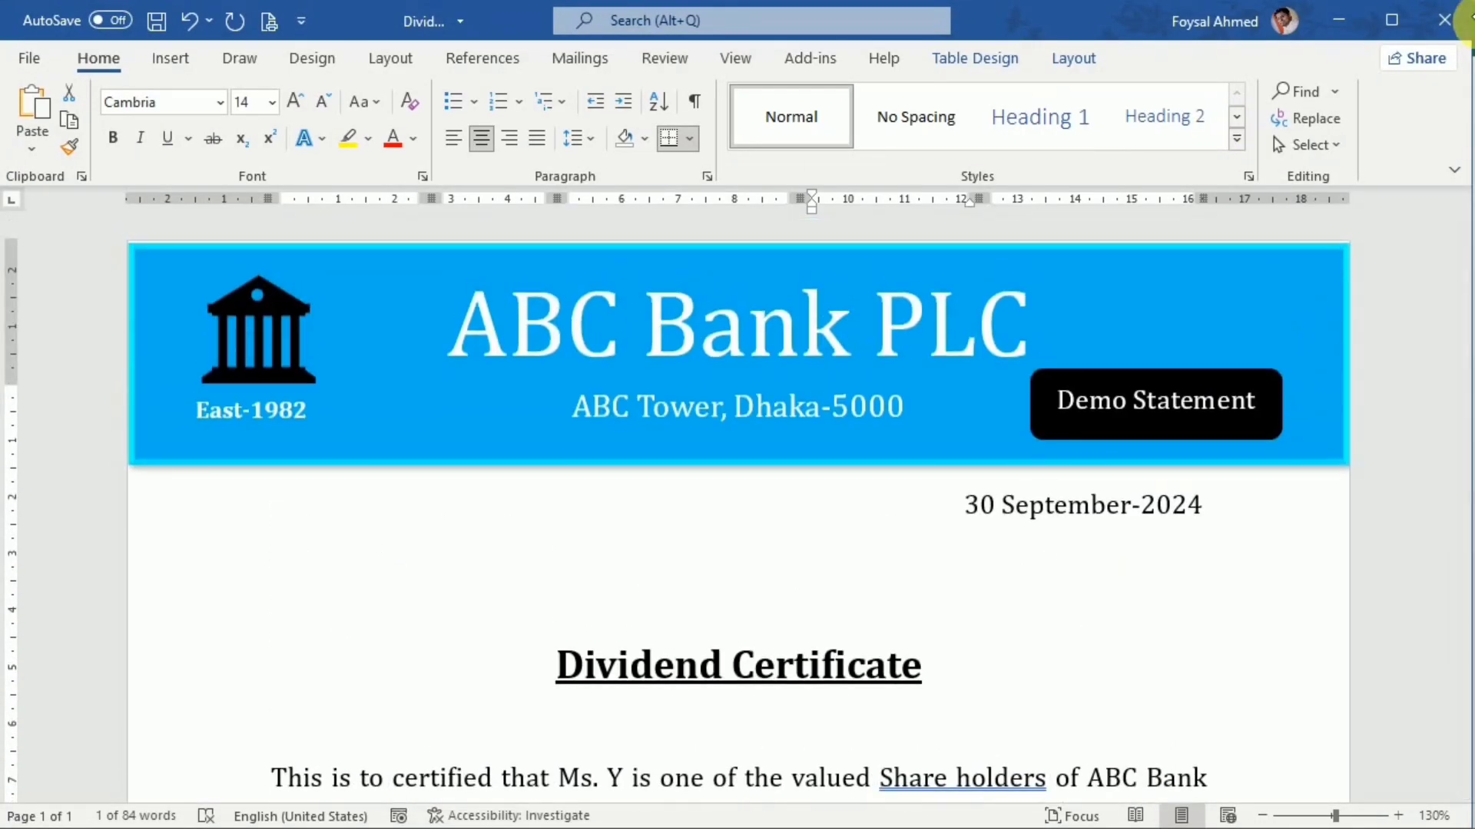
left_click(1446, 20)
left_click(647, 471)
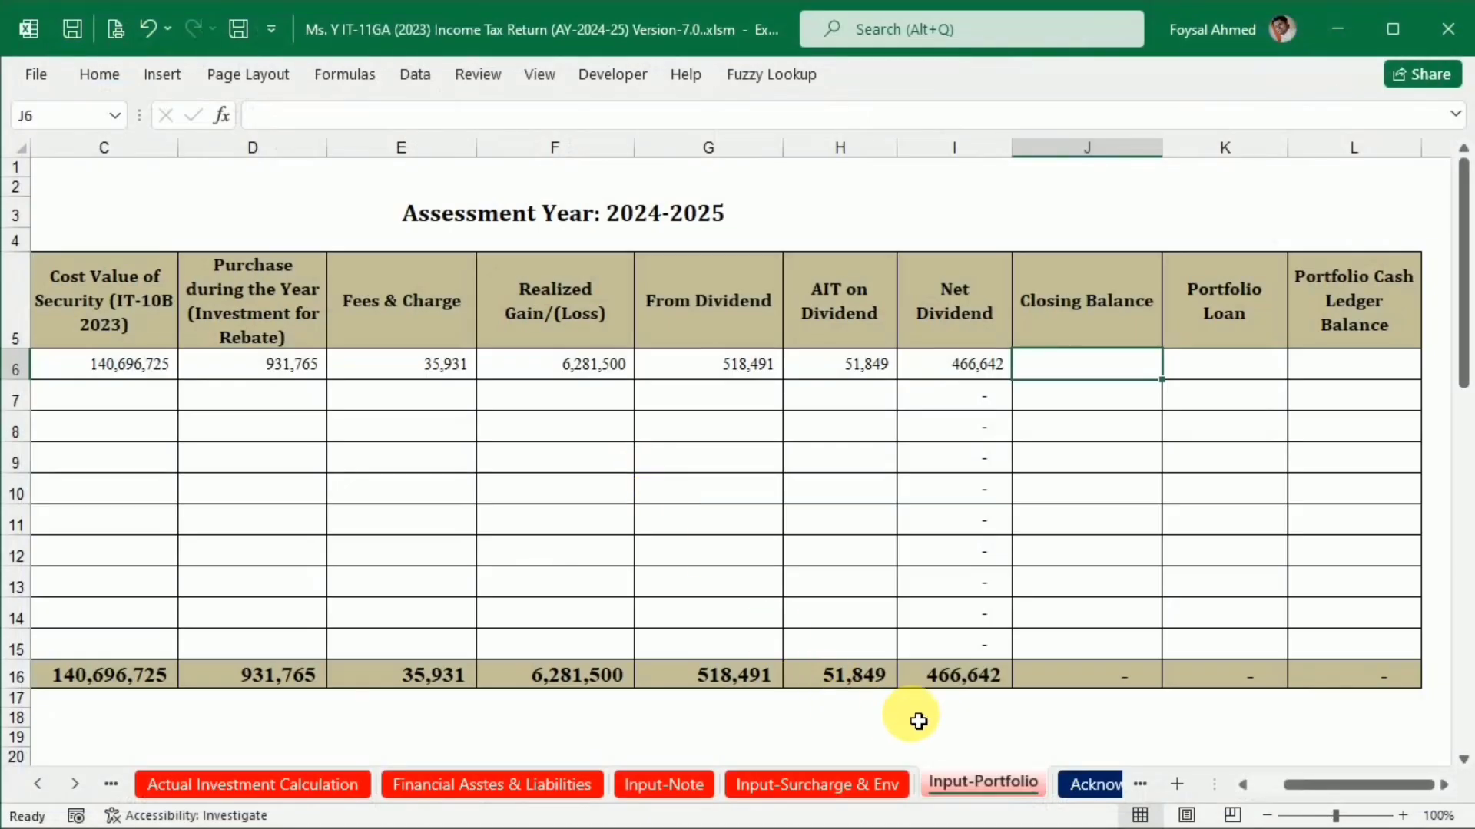
Switch to the X Brokerage Limited (Pretfolio Ledger) workbook and open its Portfolio sheet.
mouse_move(972, 825)
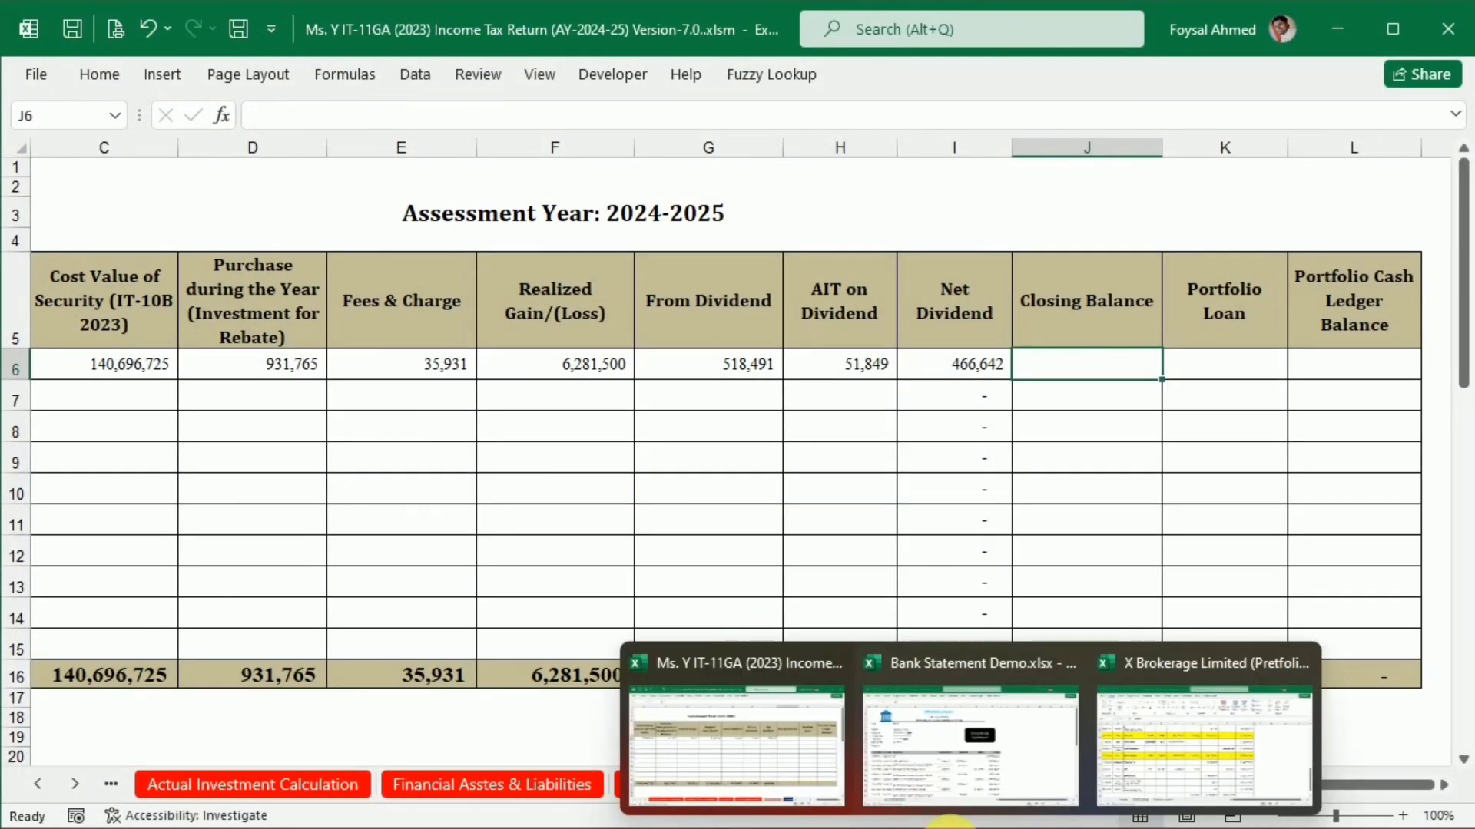
left_click(922, 751)
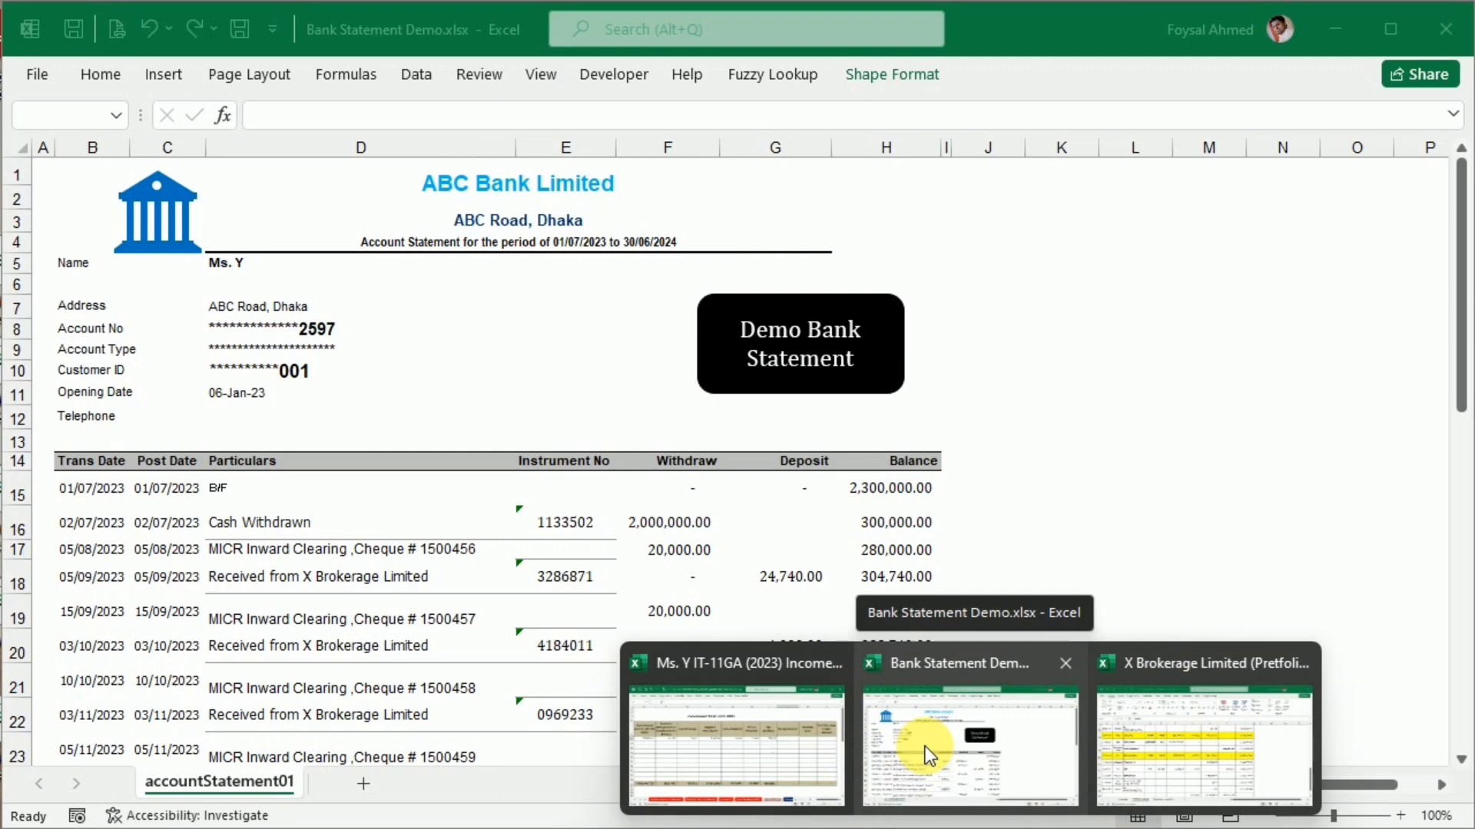
left_click(925, 747)
mouse_move(1131, 780)
left_click(1178, 752)
scroll(333, 752, "up", 3)
scroll(333, 753, "up", 5)
left_click(173, 782)
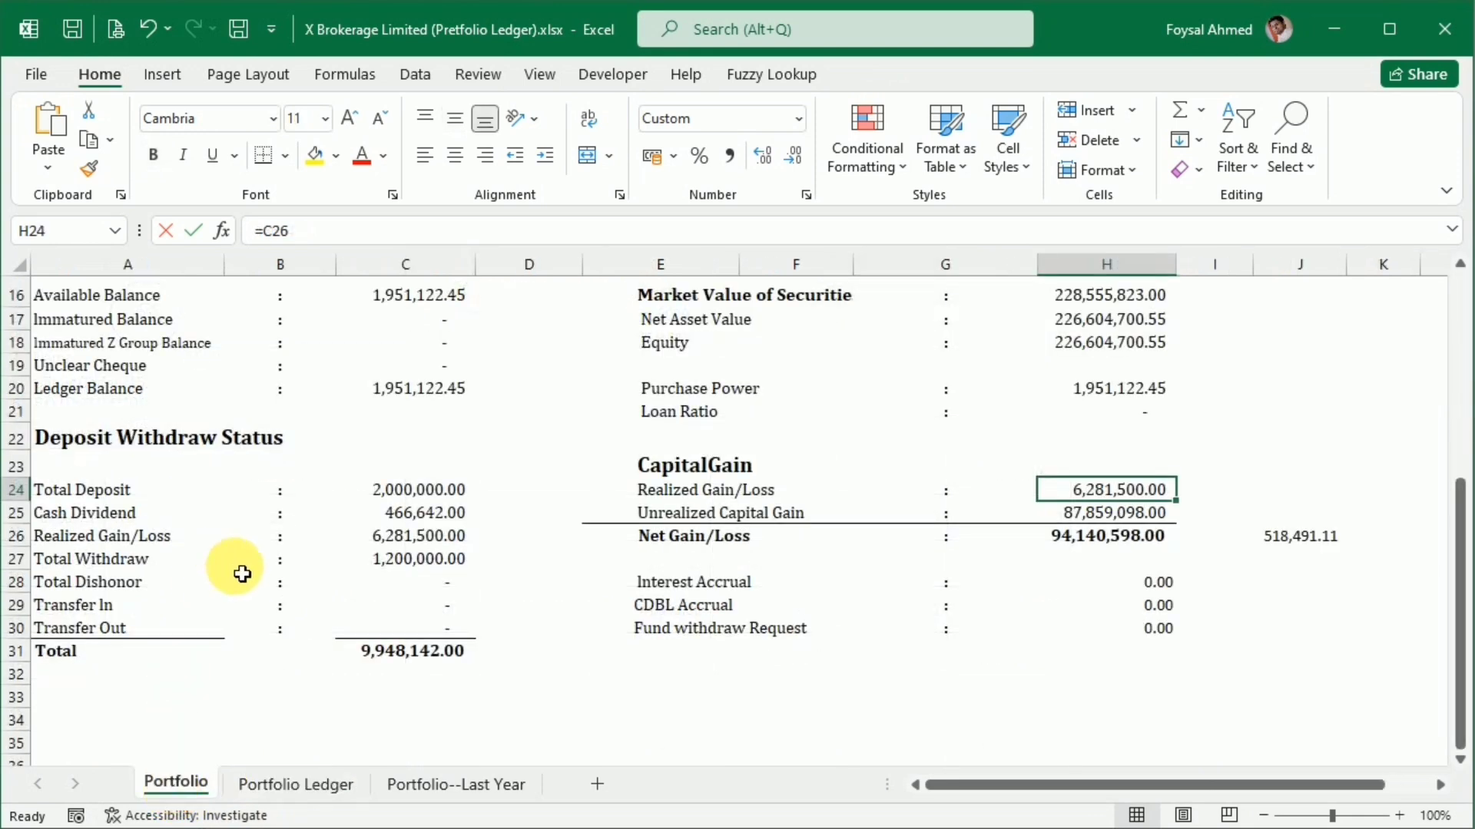
Review the holdings, account status and deposit/withdraw sections of the Portfolio sheet, and select the Available Balance amount.
scroll(273, 660, "up", 3)
scroll(273, 665, "up", 2)
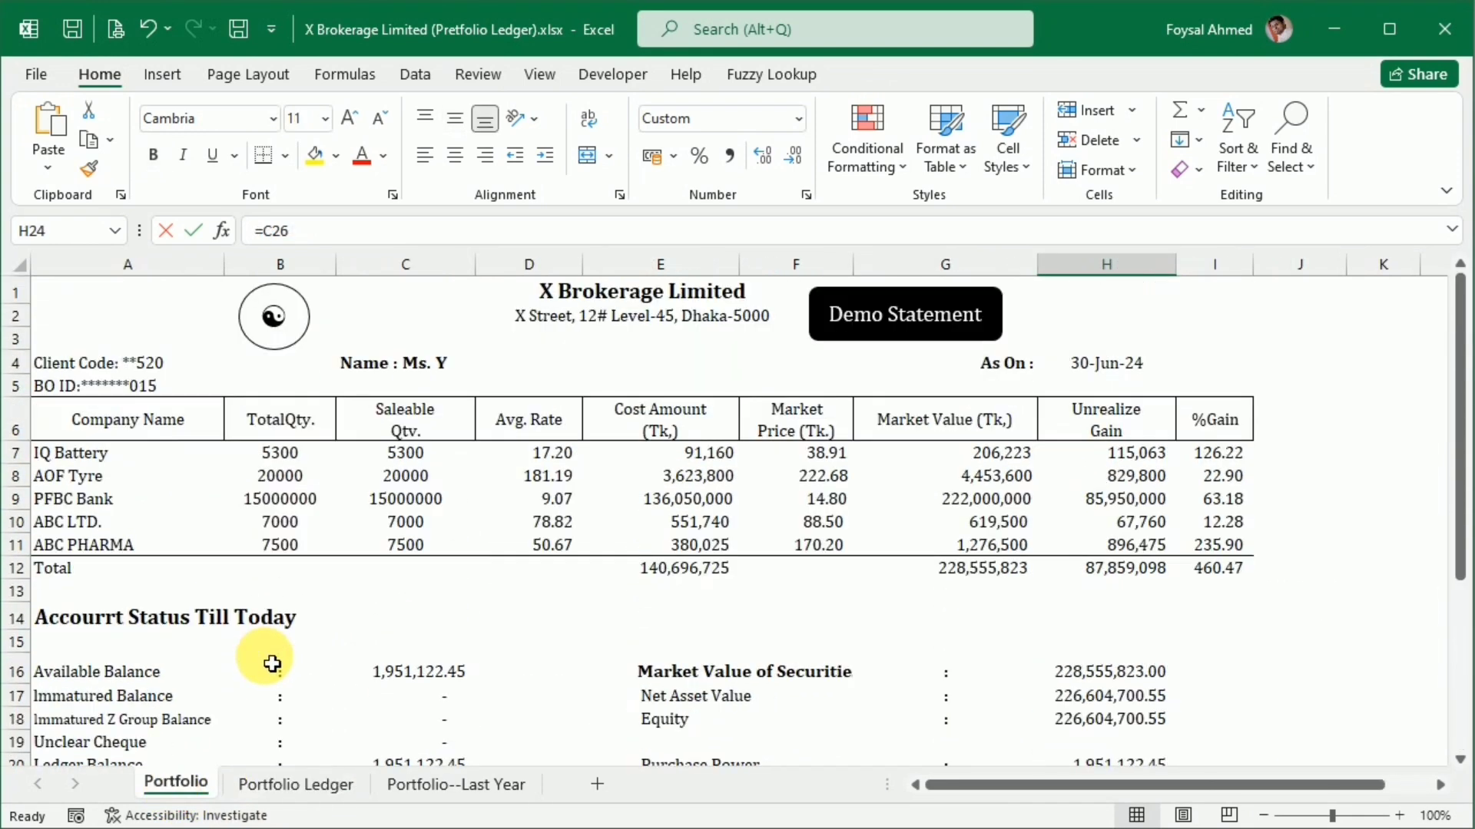
scroll(272, 664, "down", 4)
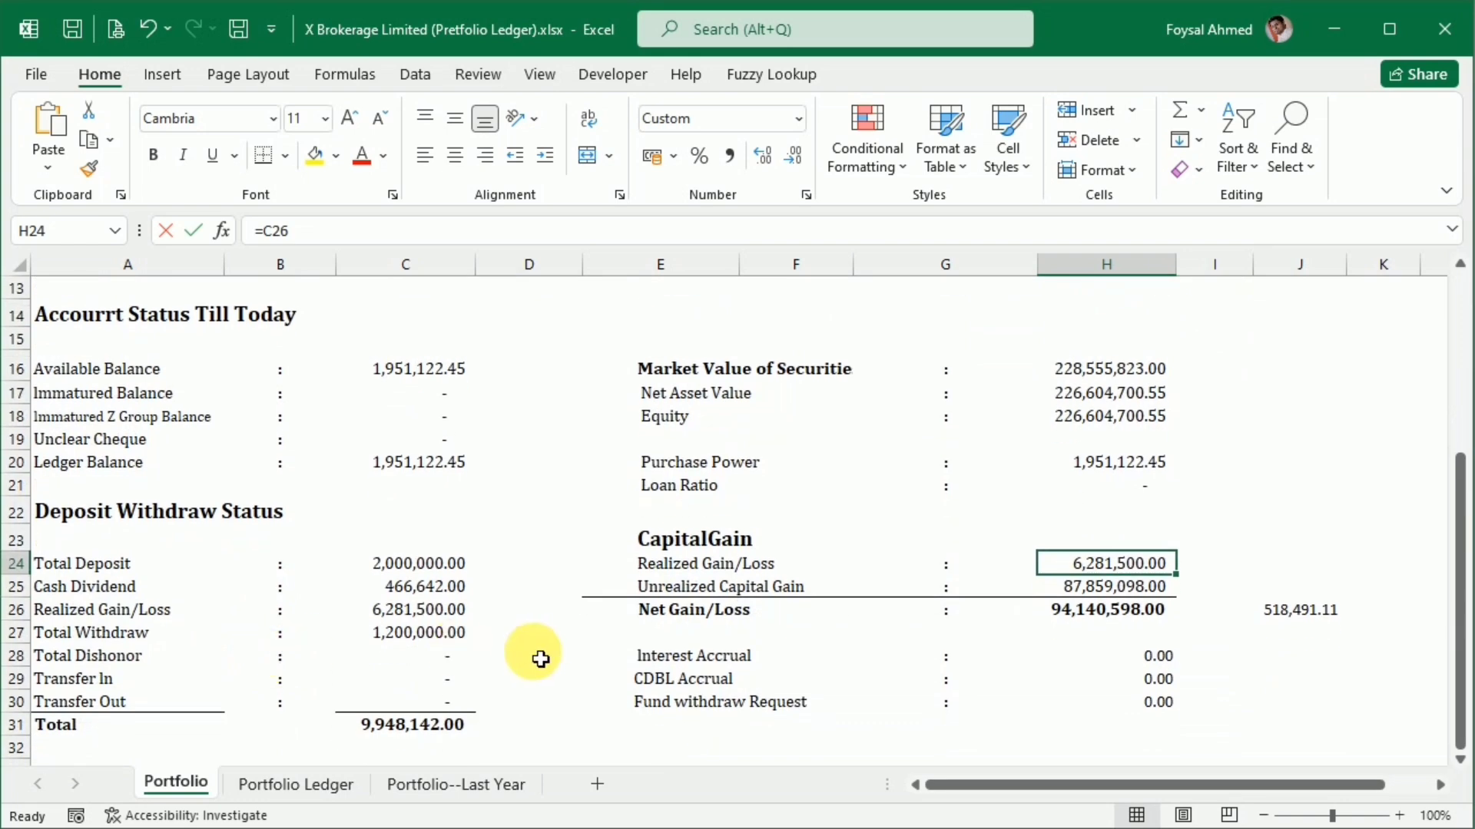
scroll(543, 658, "down", 2)
scroll(546, 660, "up", 5)
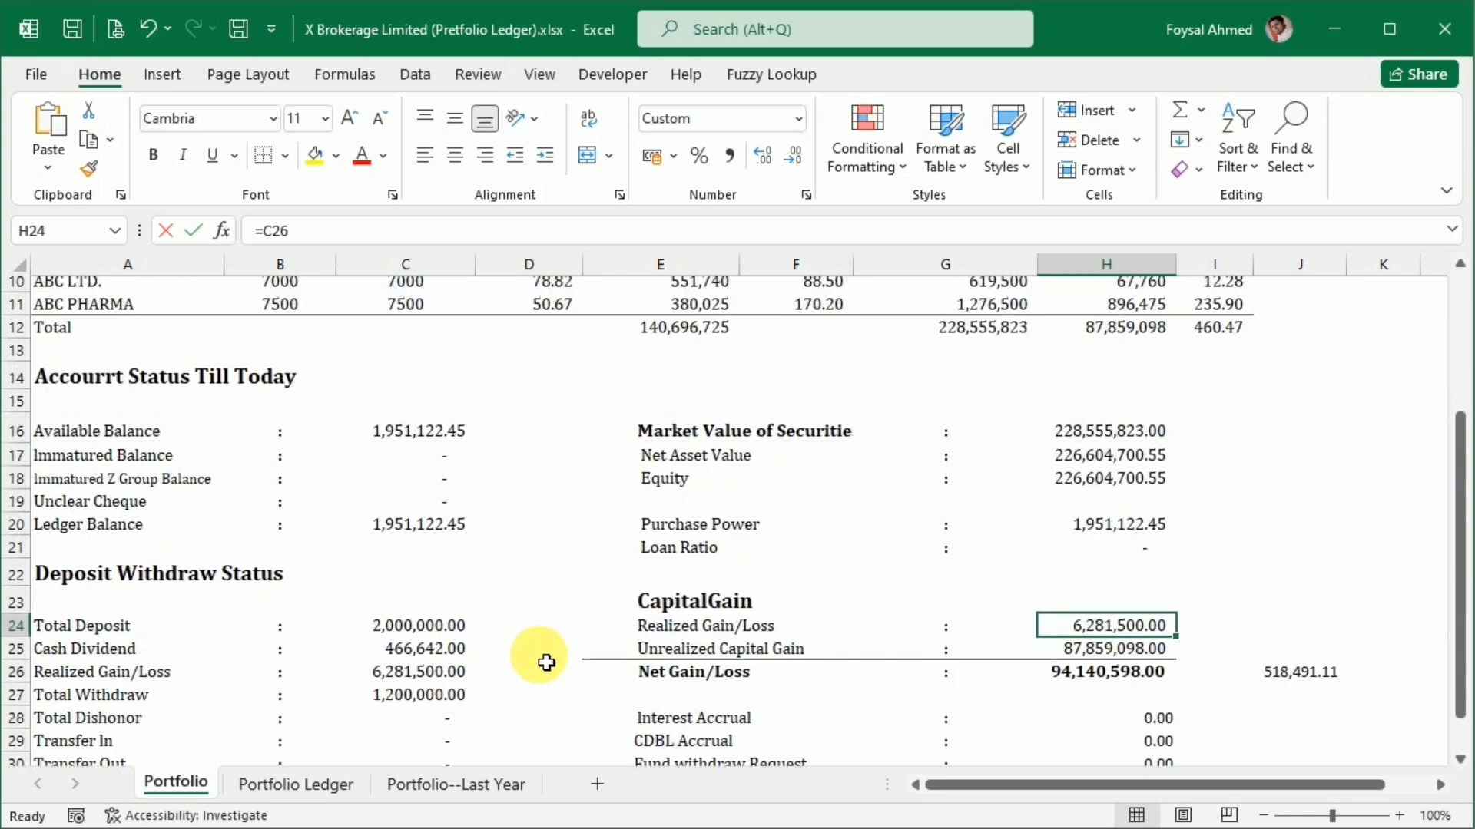
left_click(414, 603)
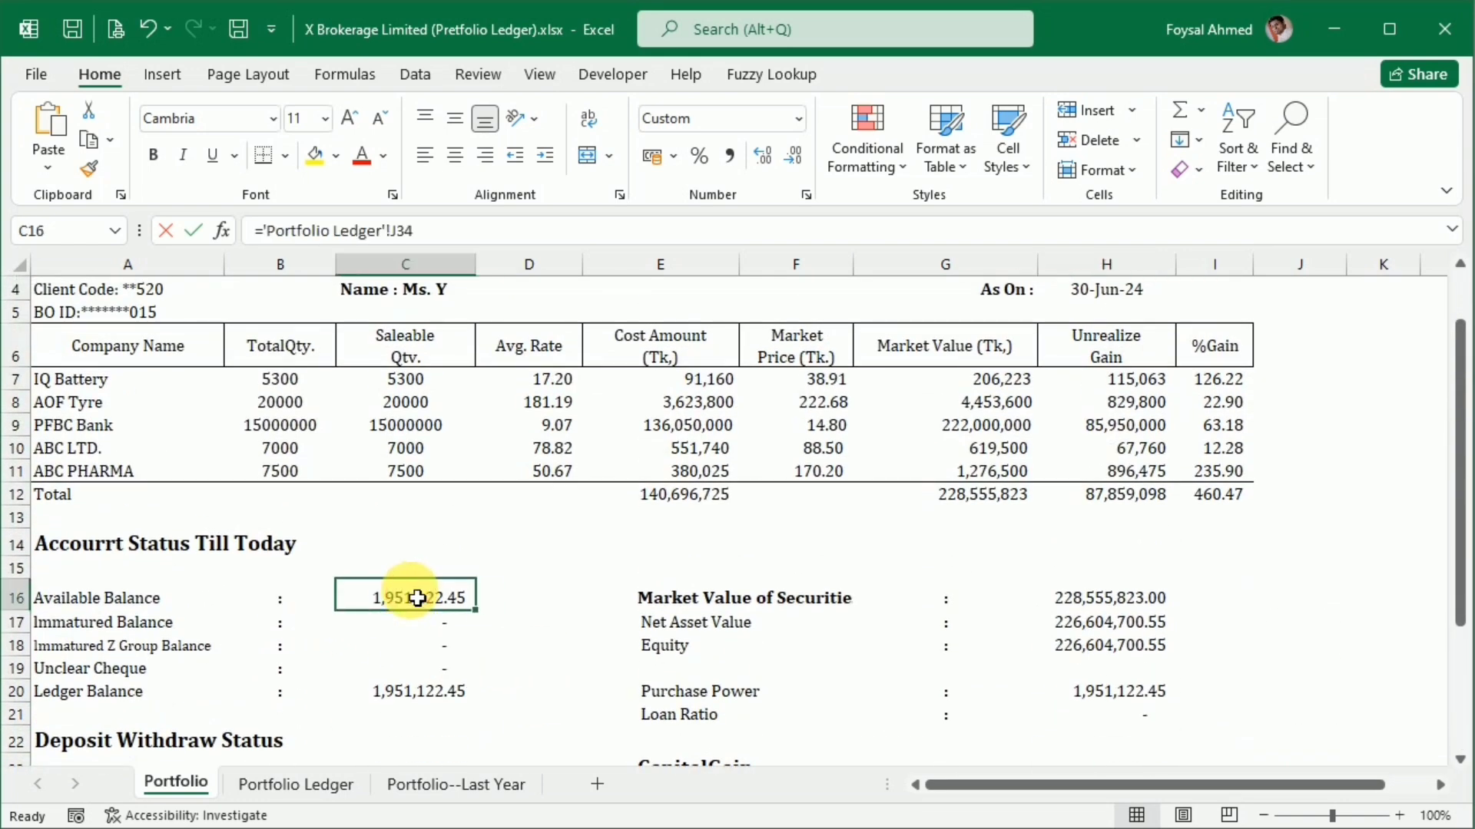
Open the Portfolio Ledger sheet and locate the balance of its final 30-Jun-24 entry.
left_click(294, 783)
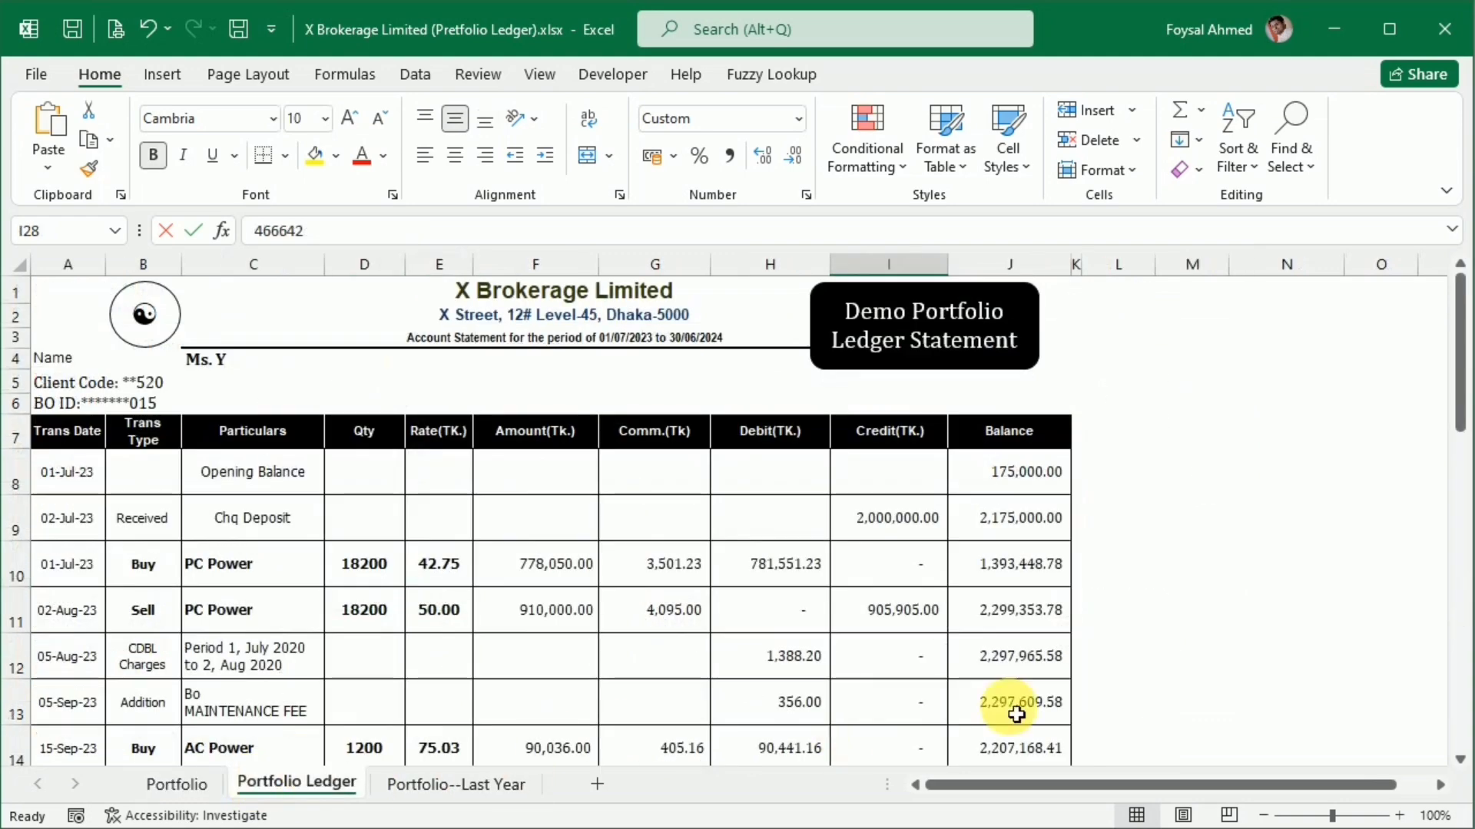
scroll(849, 741, "down", 9)
scroll(1039, 707, "down", 1)
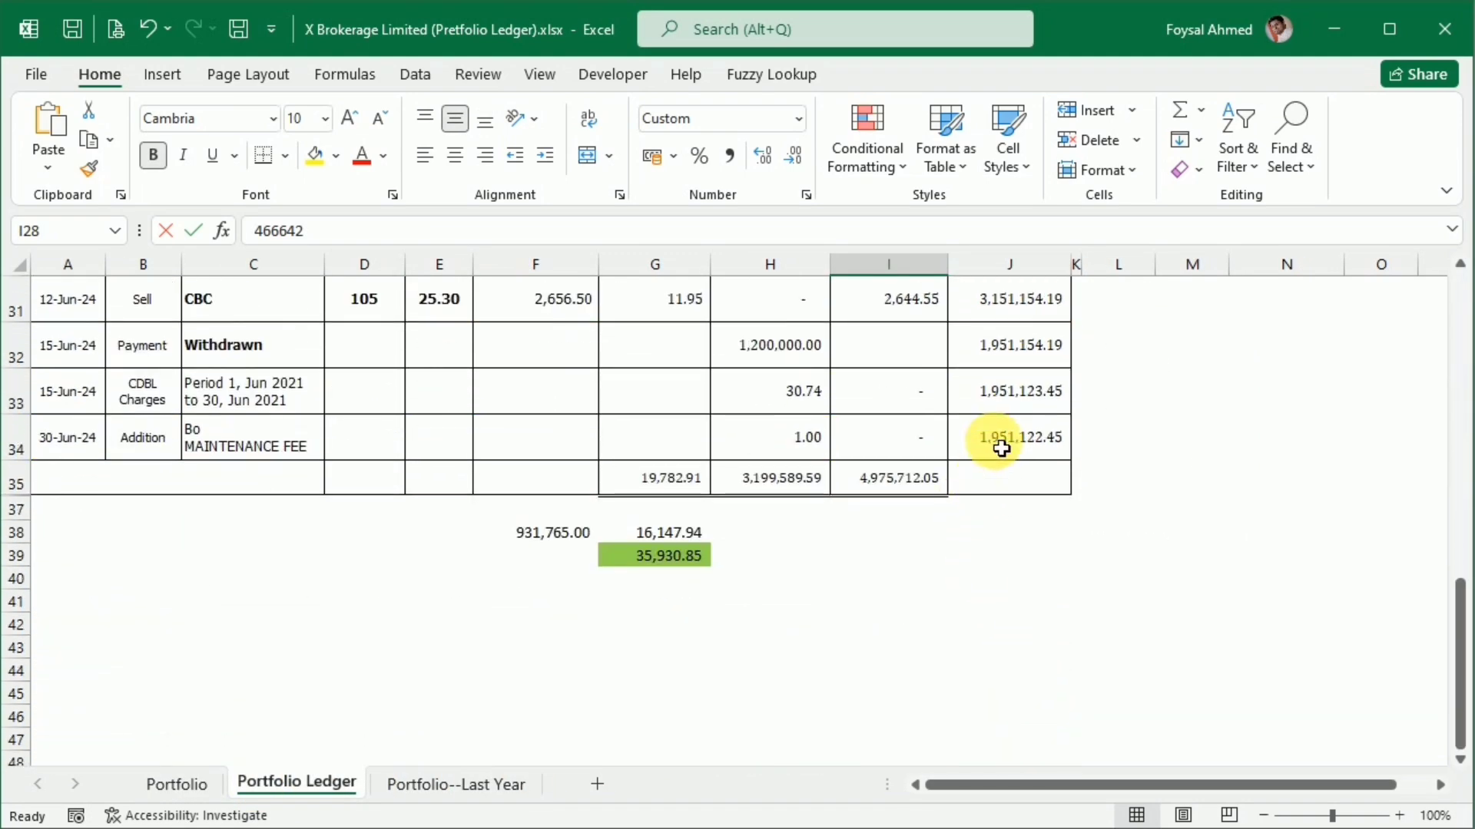
Link SL No. 1's Closing Balance in Input-Portfolio to the Available Balance on the X Brokerage Limited workbook's Portfolio sheet.
scroll(345, 699, "up", 7)
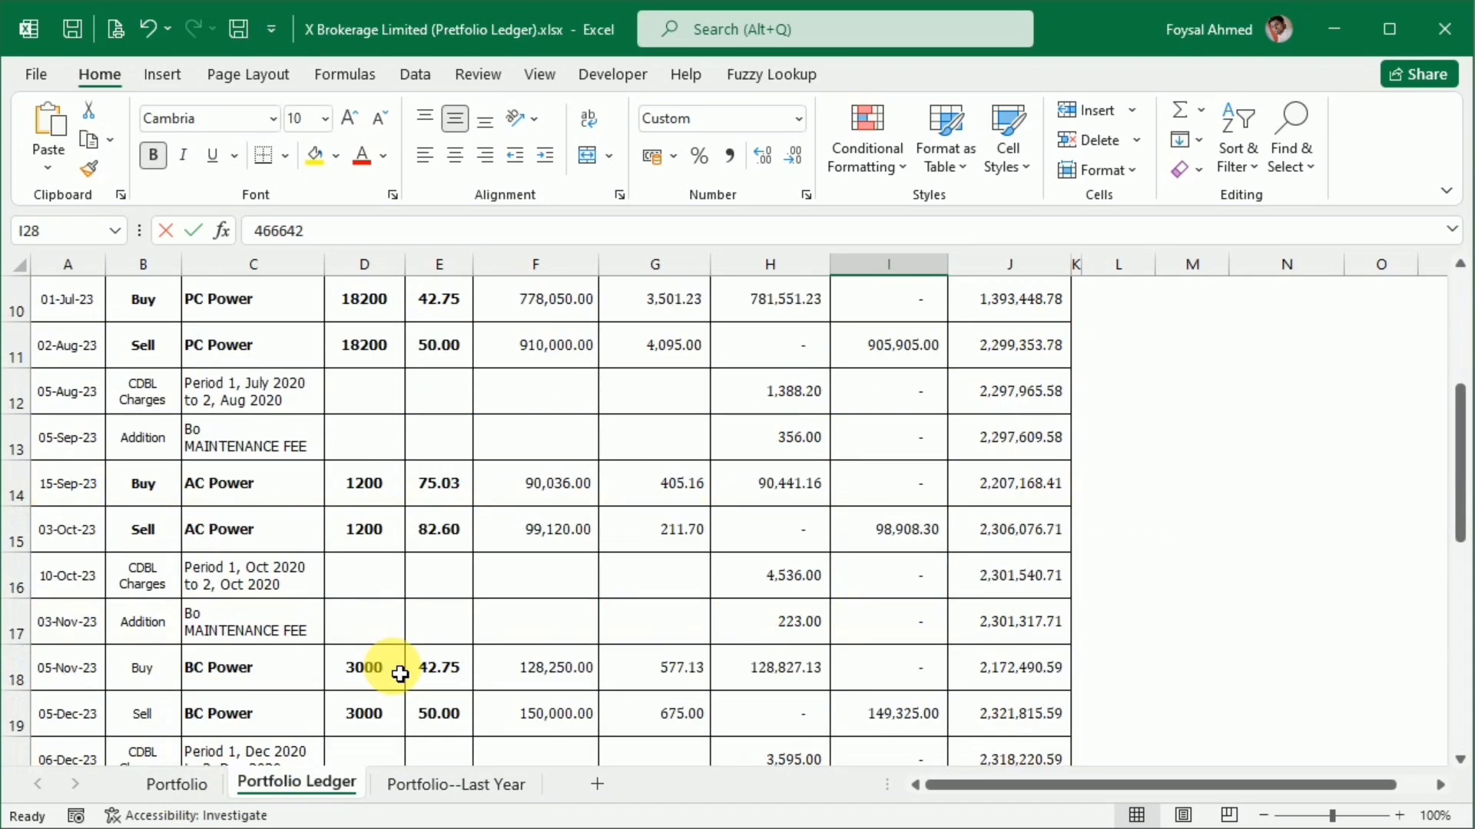
scroll(399, 673, "up", 3)
left_click(173, 783)
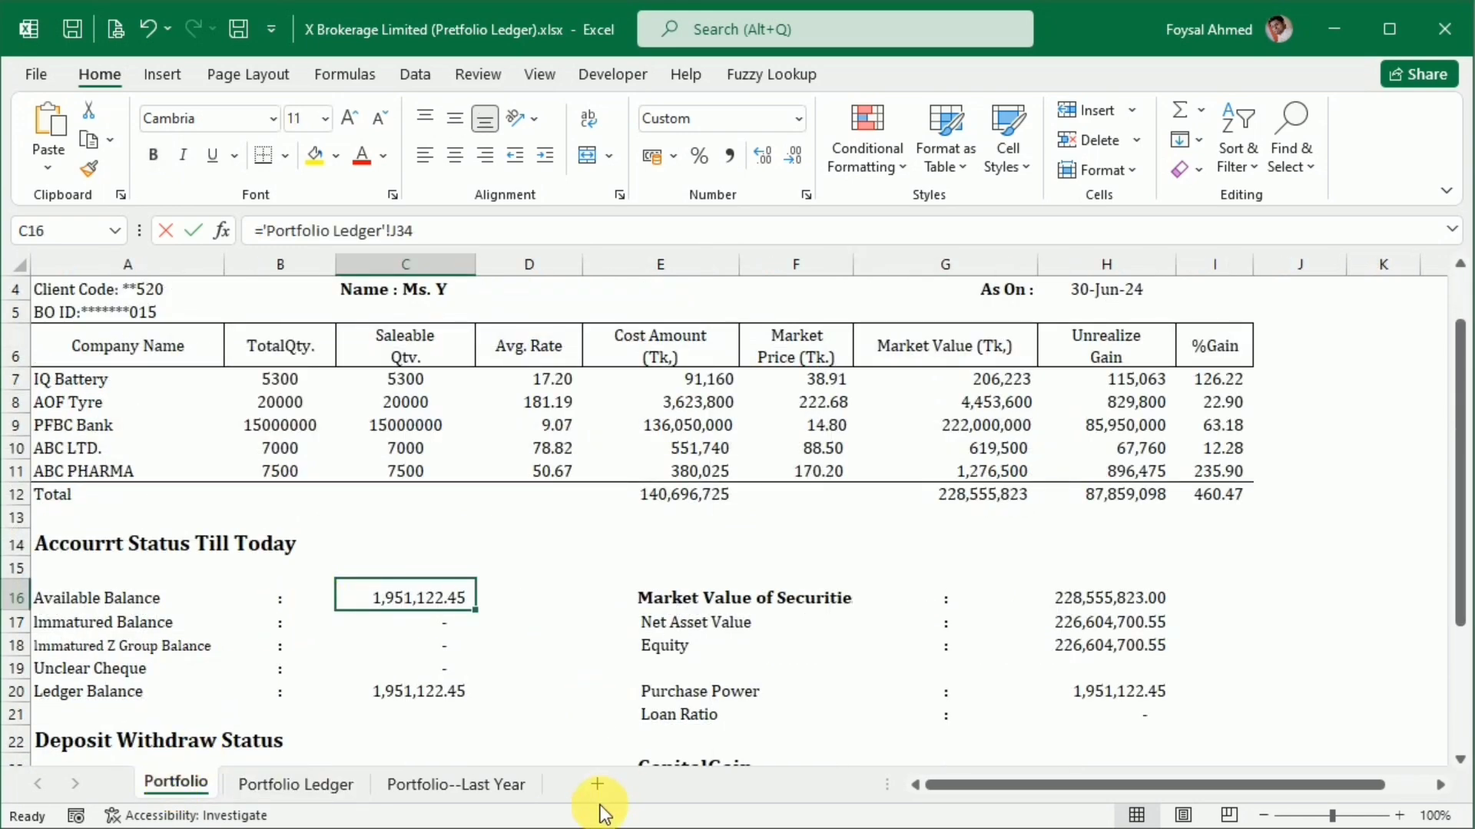
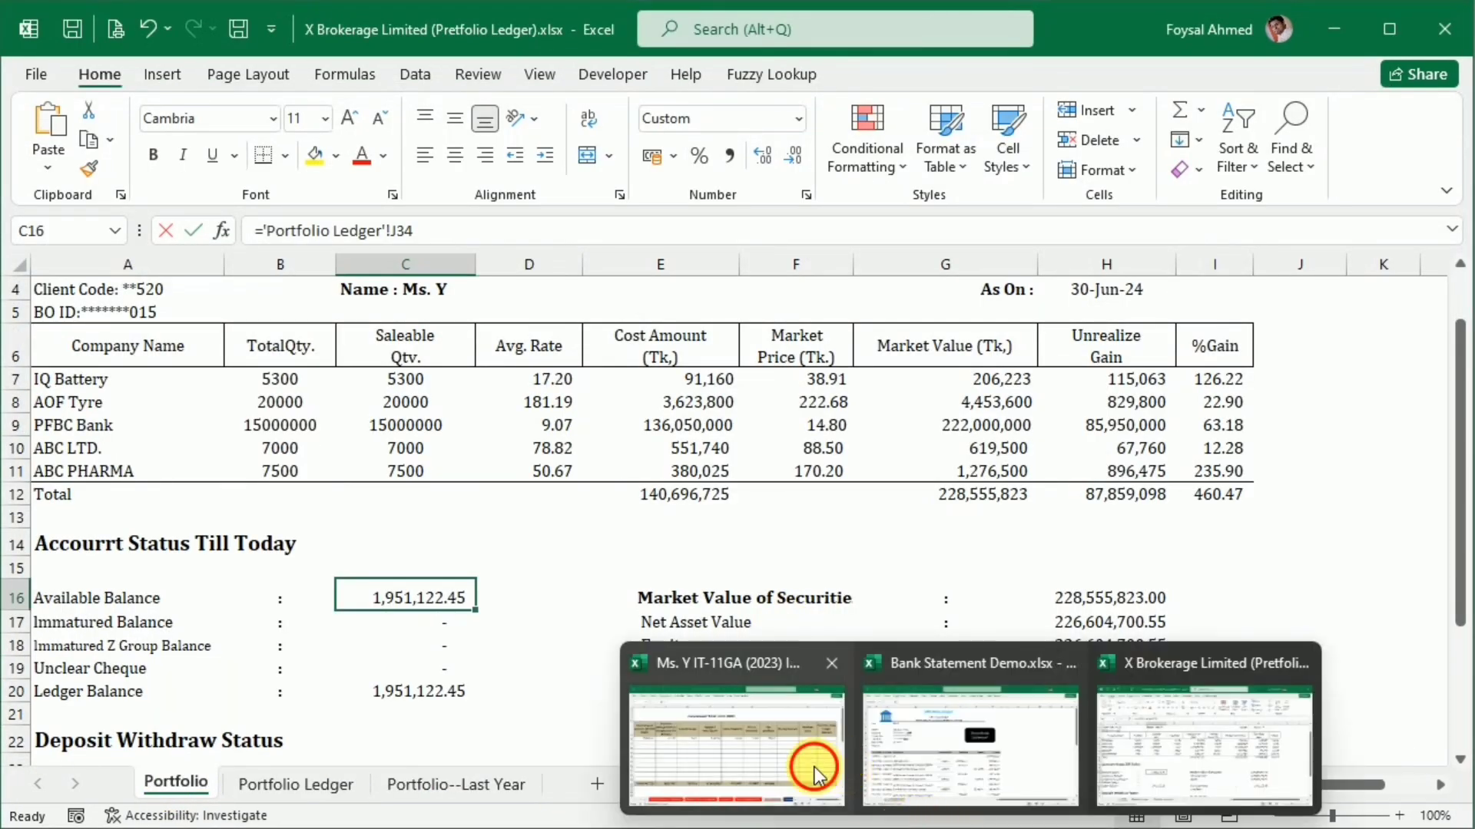
left_click(812, 763)
type("=")
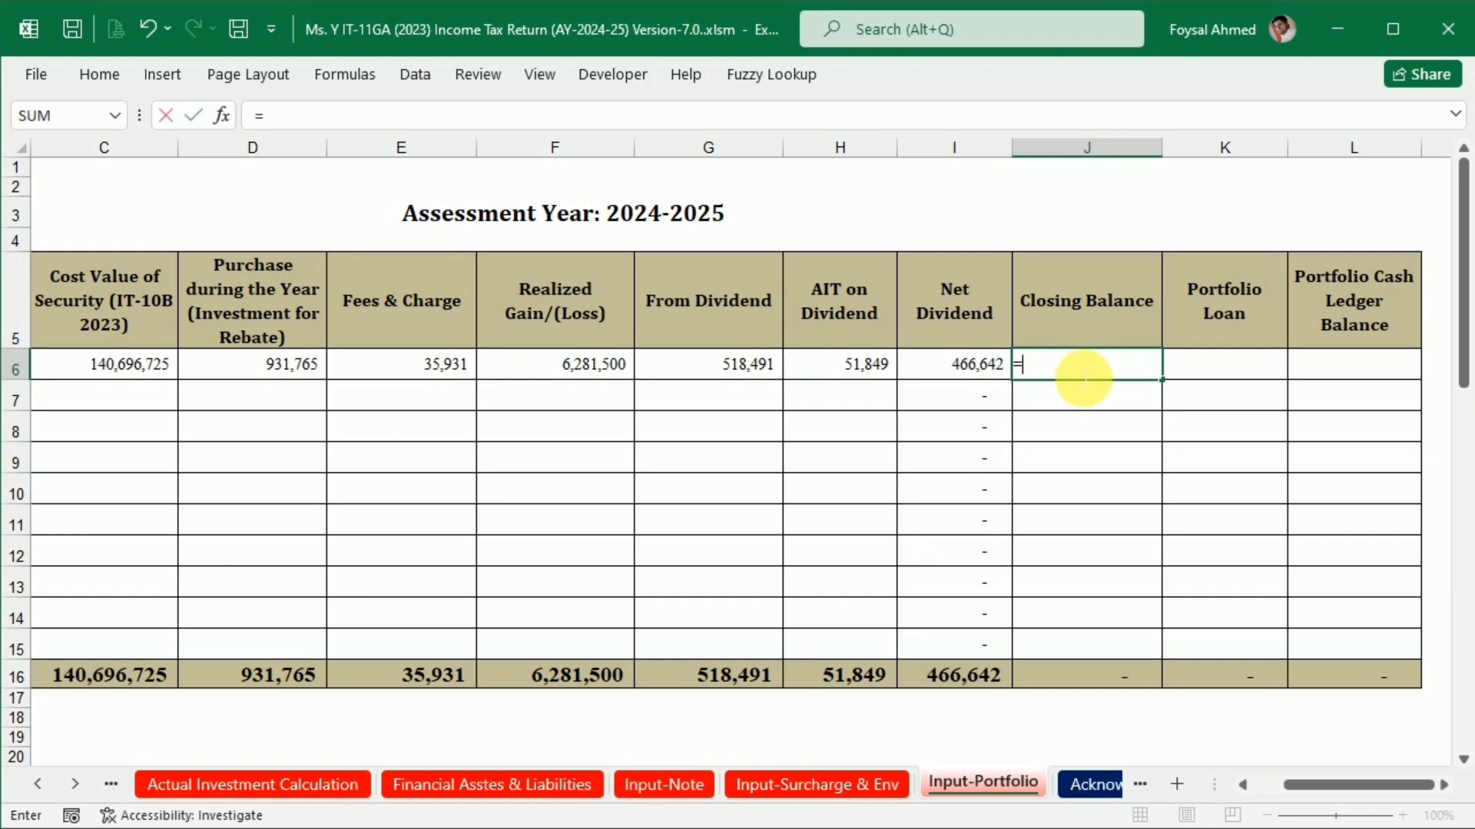
key("ctrl+Tab")
left_click(415, 599)
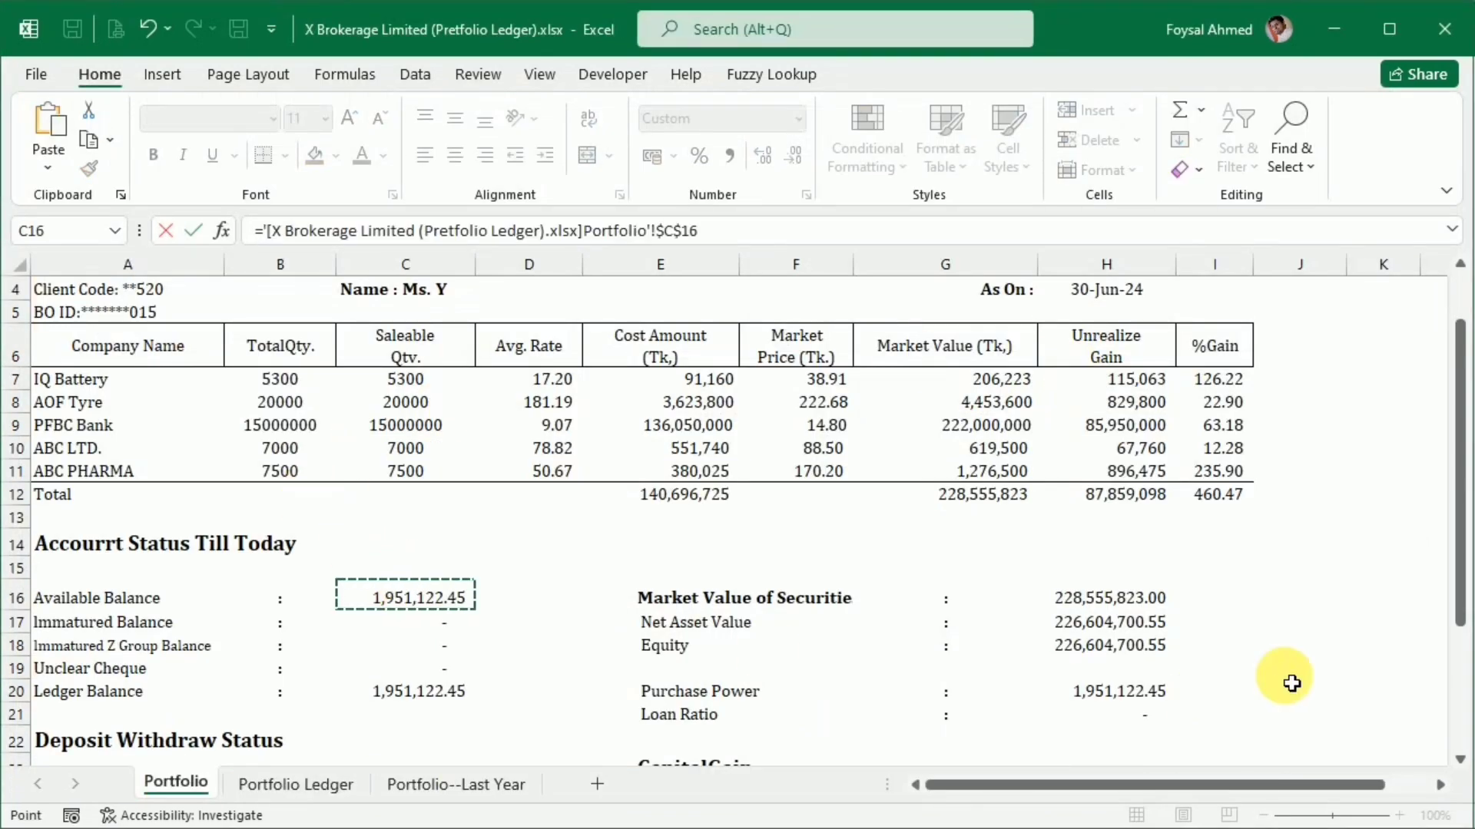
key("Return")
Replace the linked formula in SL No. 1's Closing Balance with its plain value.
key("Up")
key("ctrl+c")
key("shift+F10")
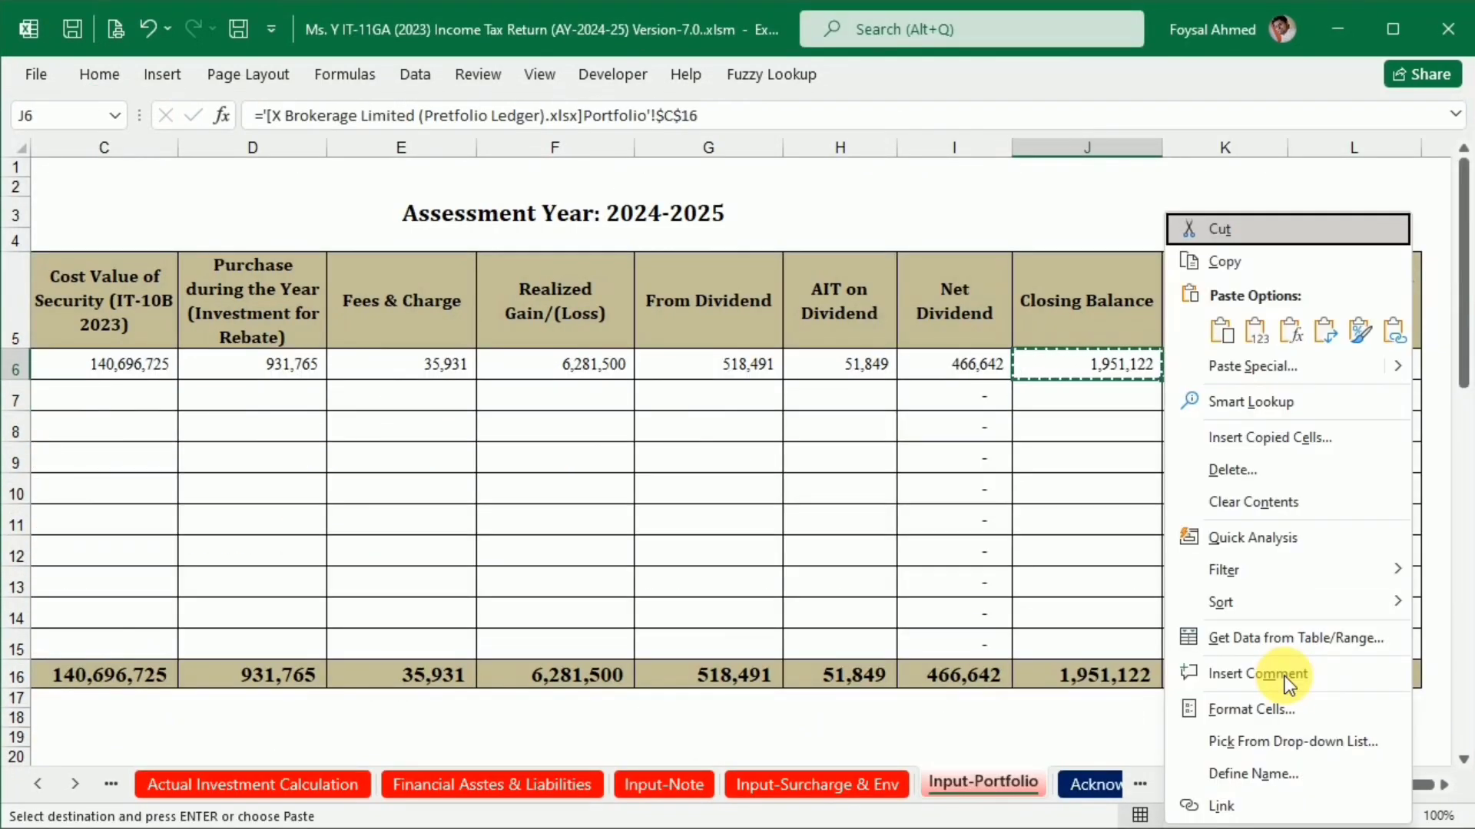
key("v")
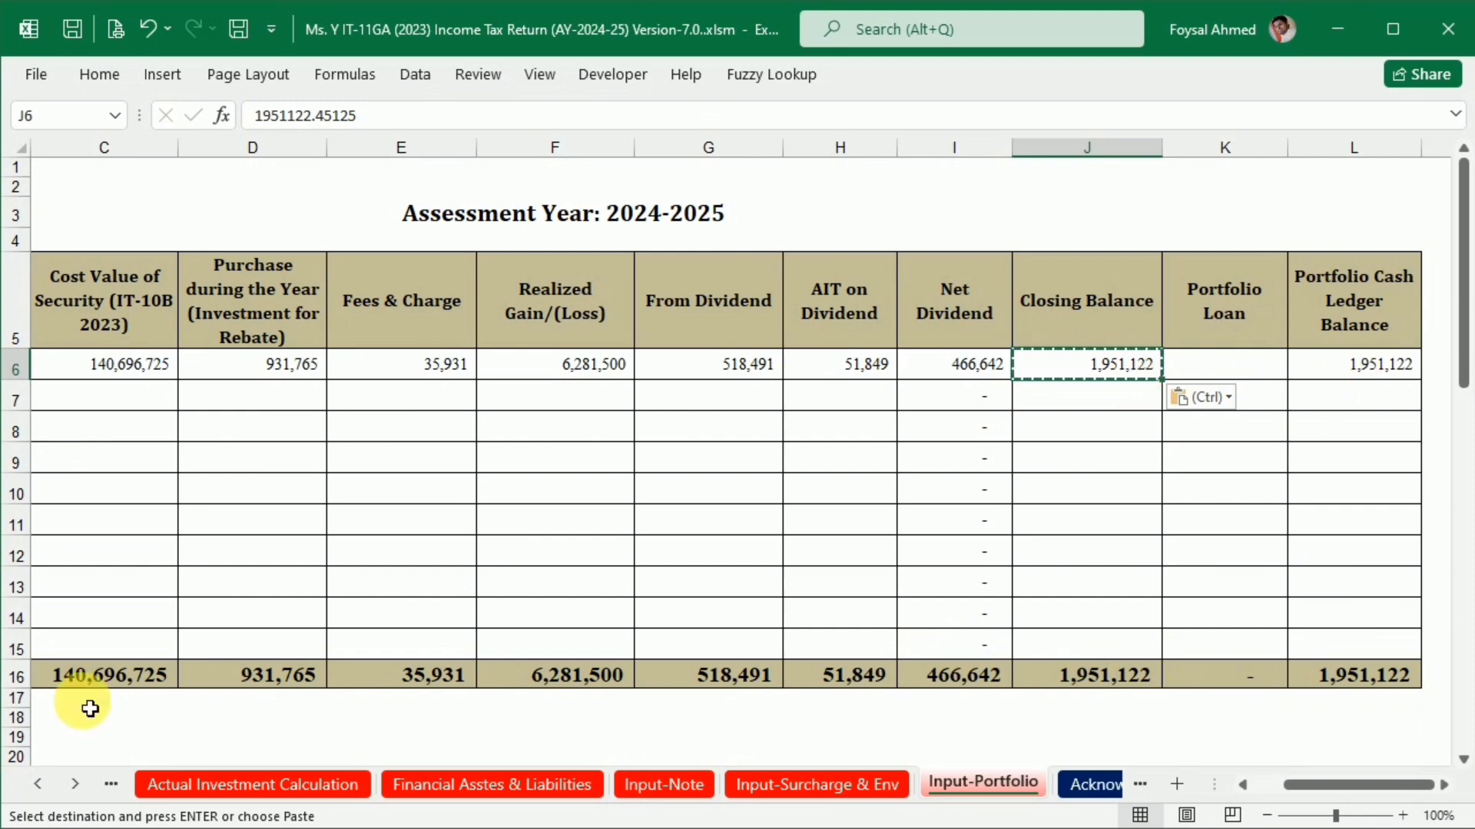
Review the fund sources, liabilities and assets in IT-10B (2023), and select the amount for fund outside business to check its source.
left_click(75, 784)
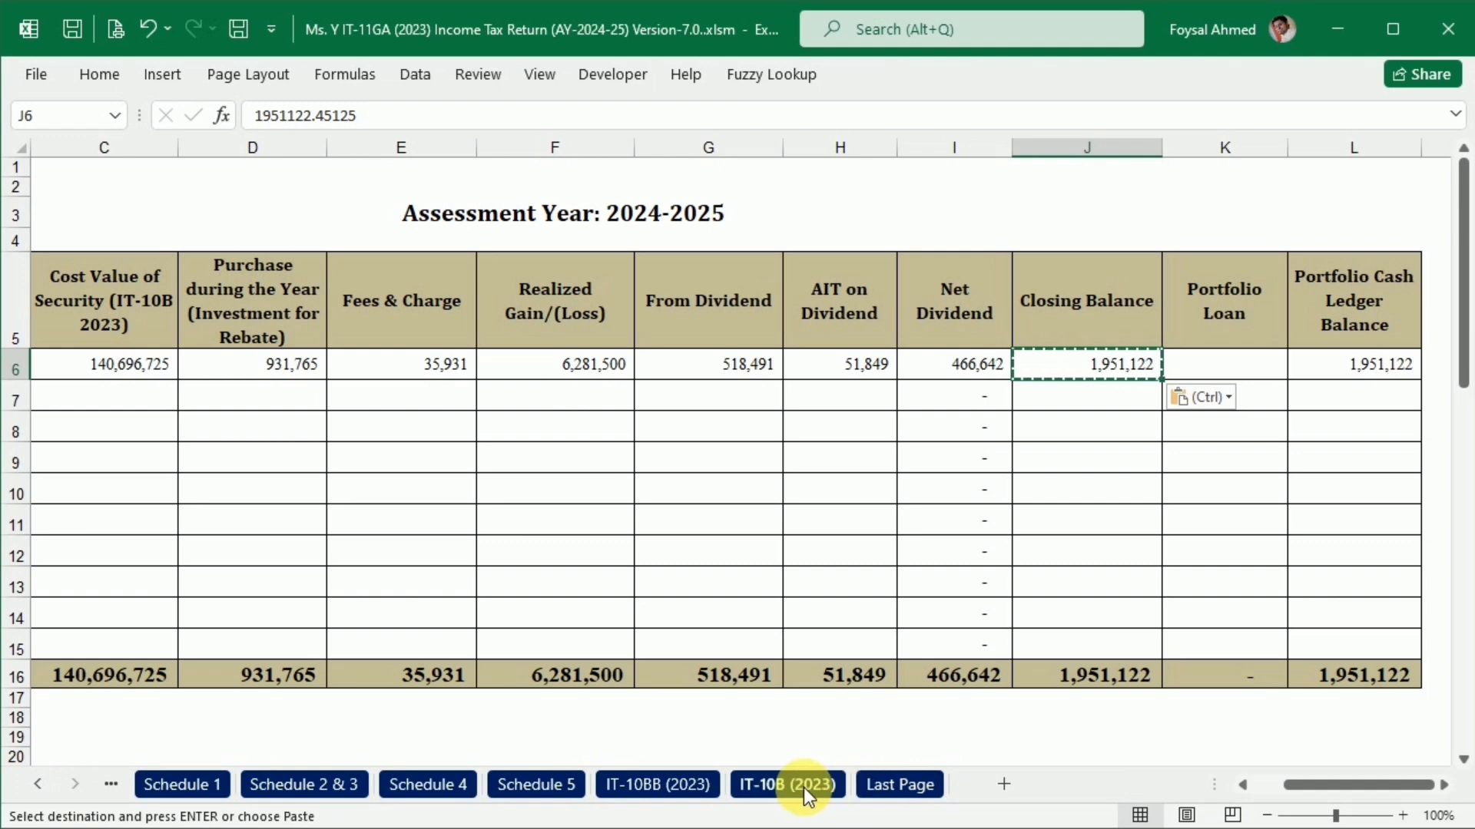
left_click(803, 786)
scroll(875, 600, "down", 7)
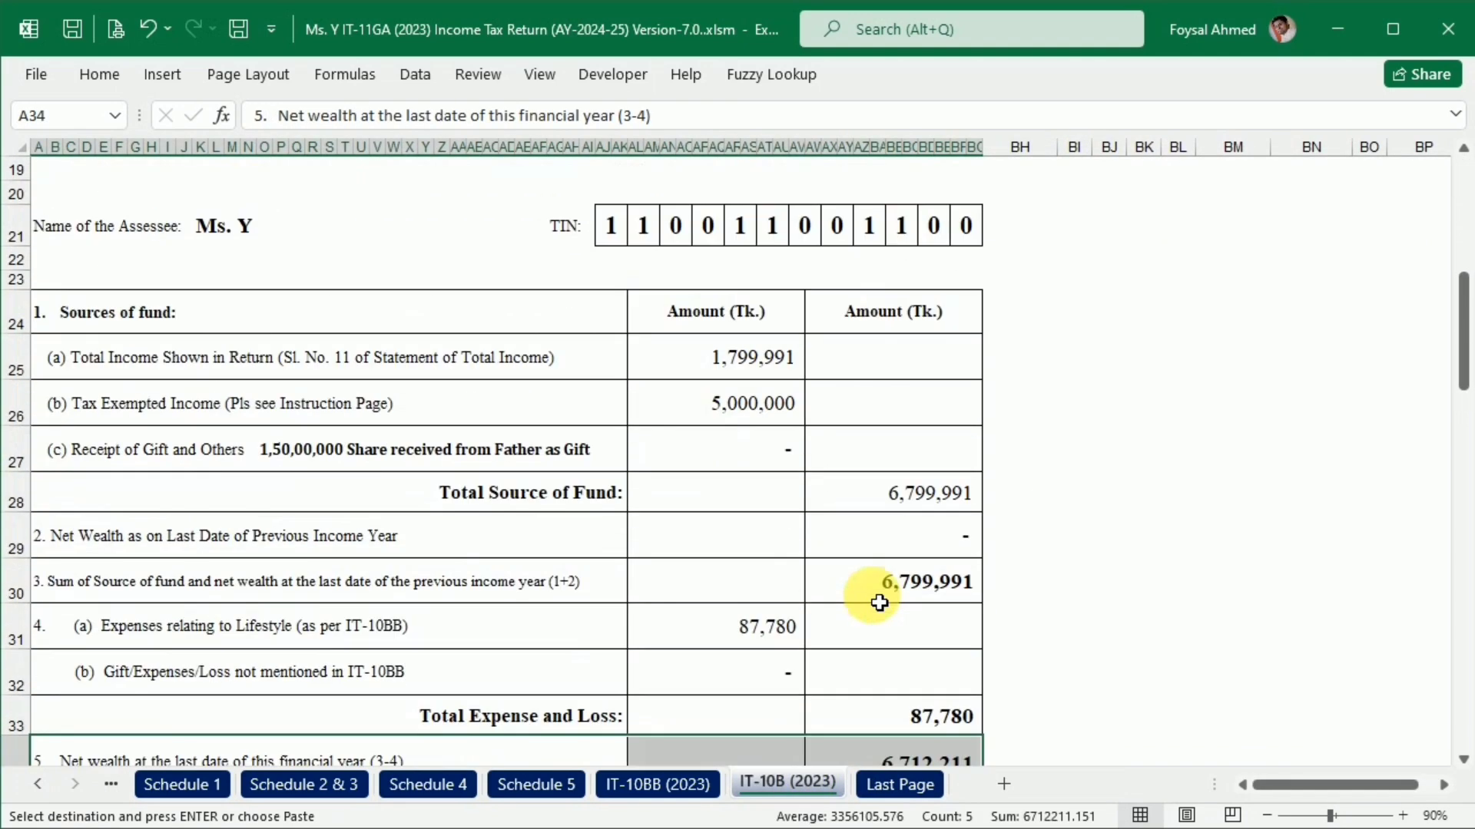
scroll(880, 603, "down", 2)
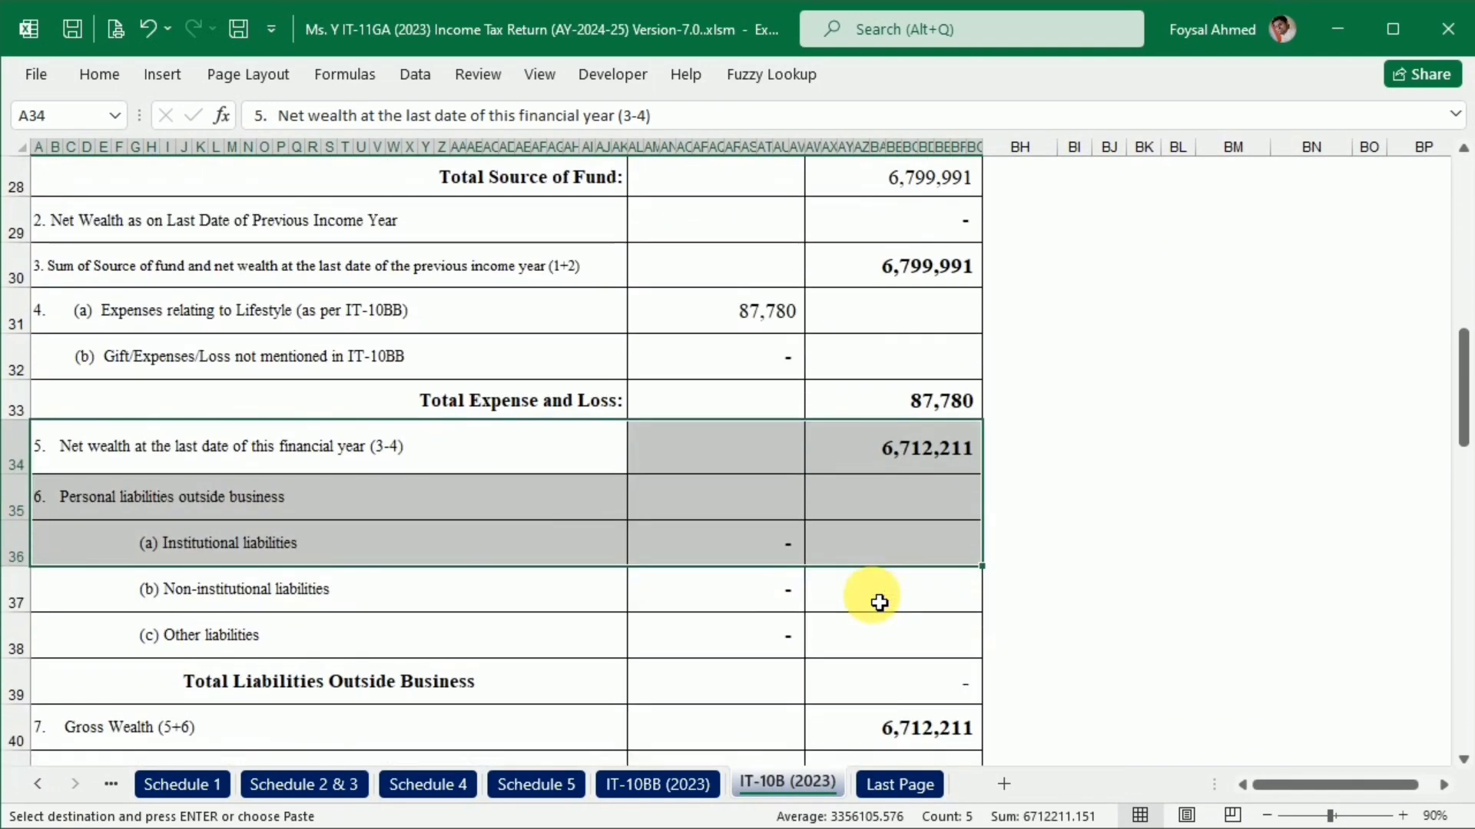
scroll(879, 603, "down", 3)
scroll(879, 603, "up", 4)
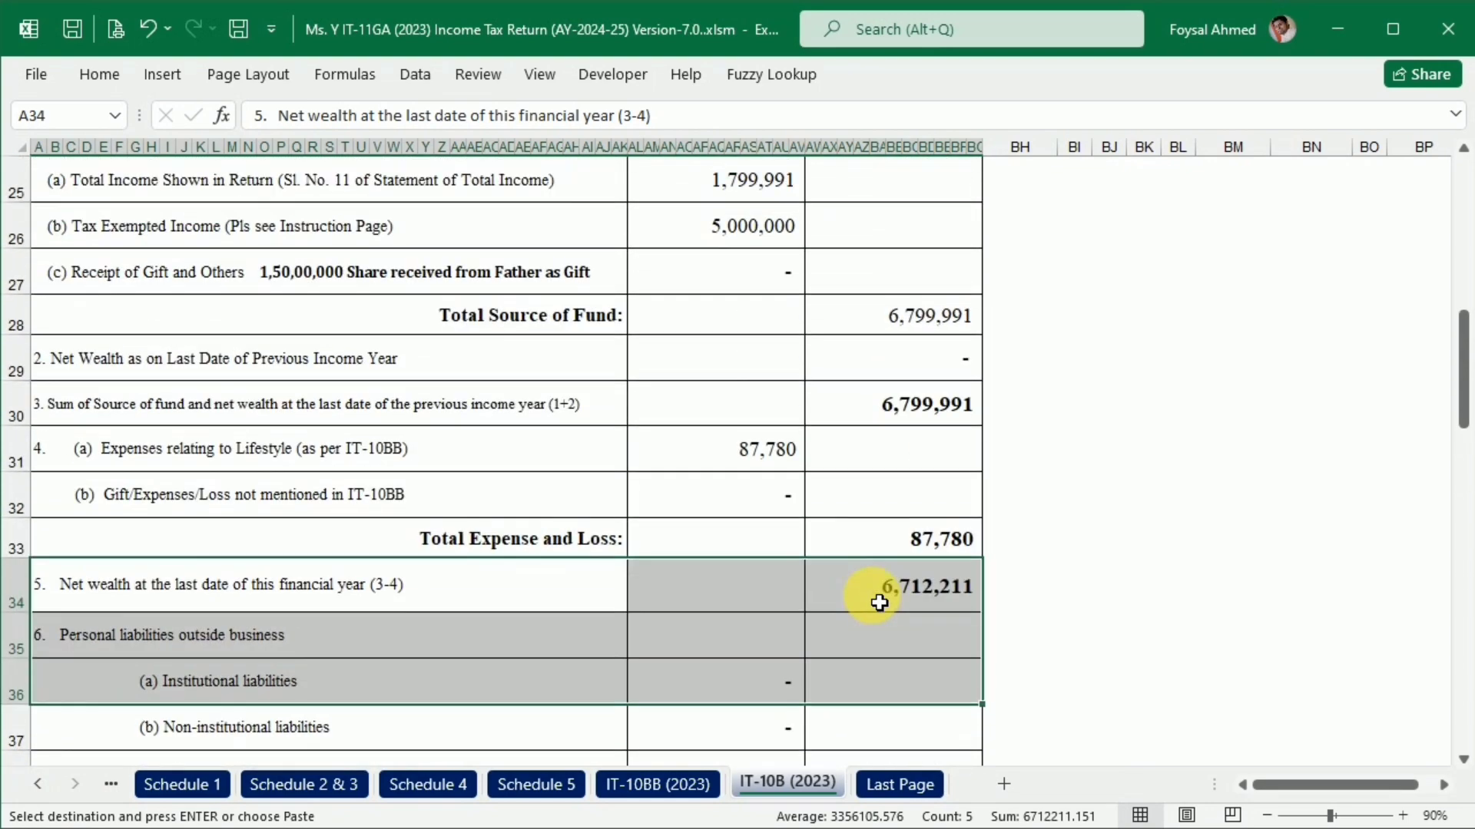
scroll(880, 603, "down", 13)
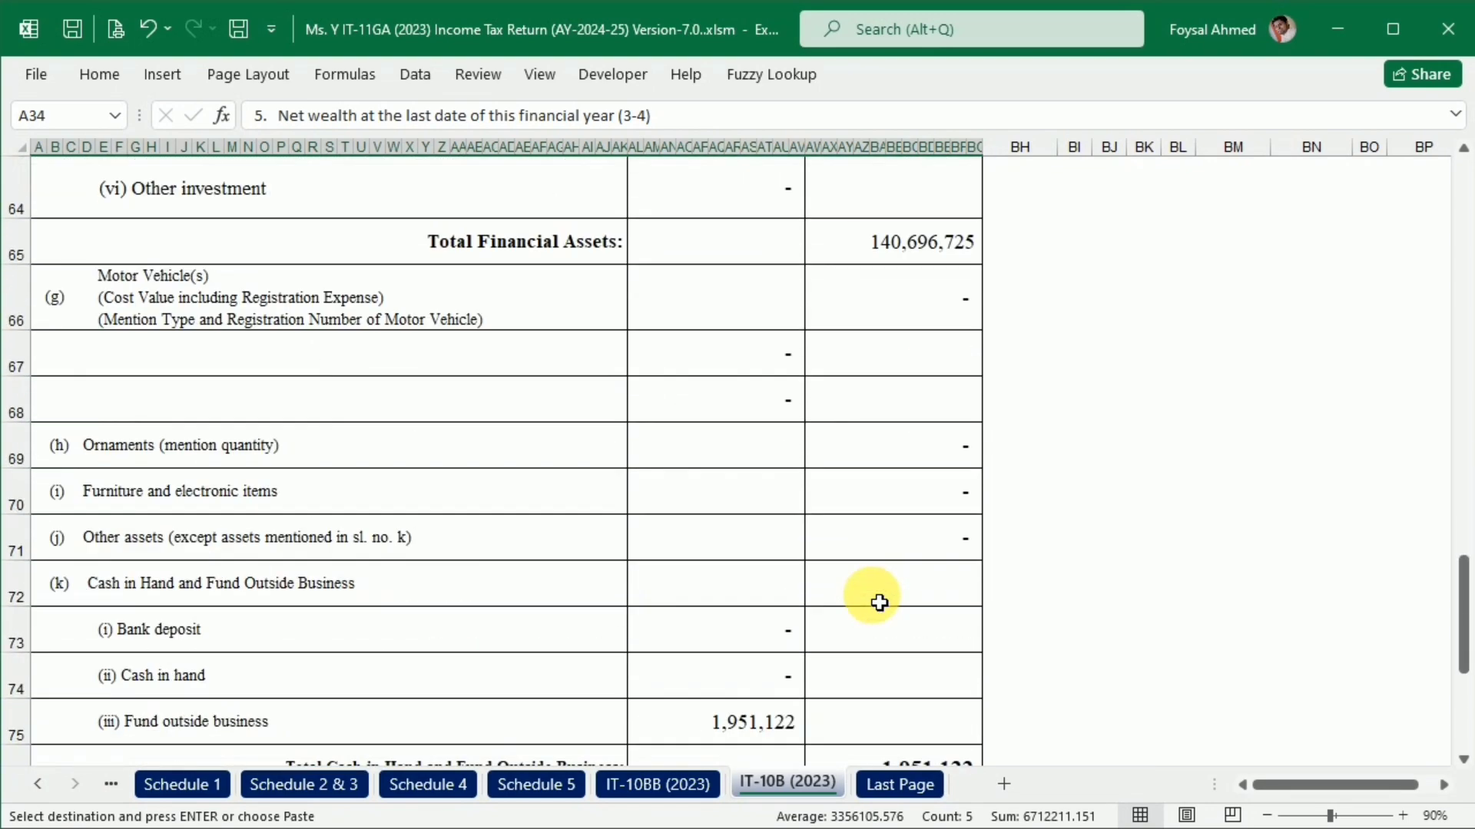
scroll(879, 602, "down", 2)
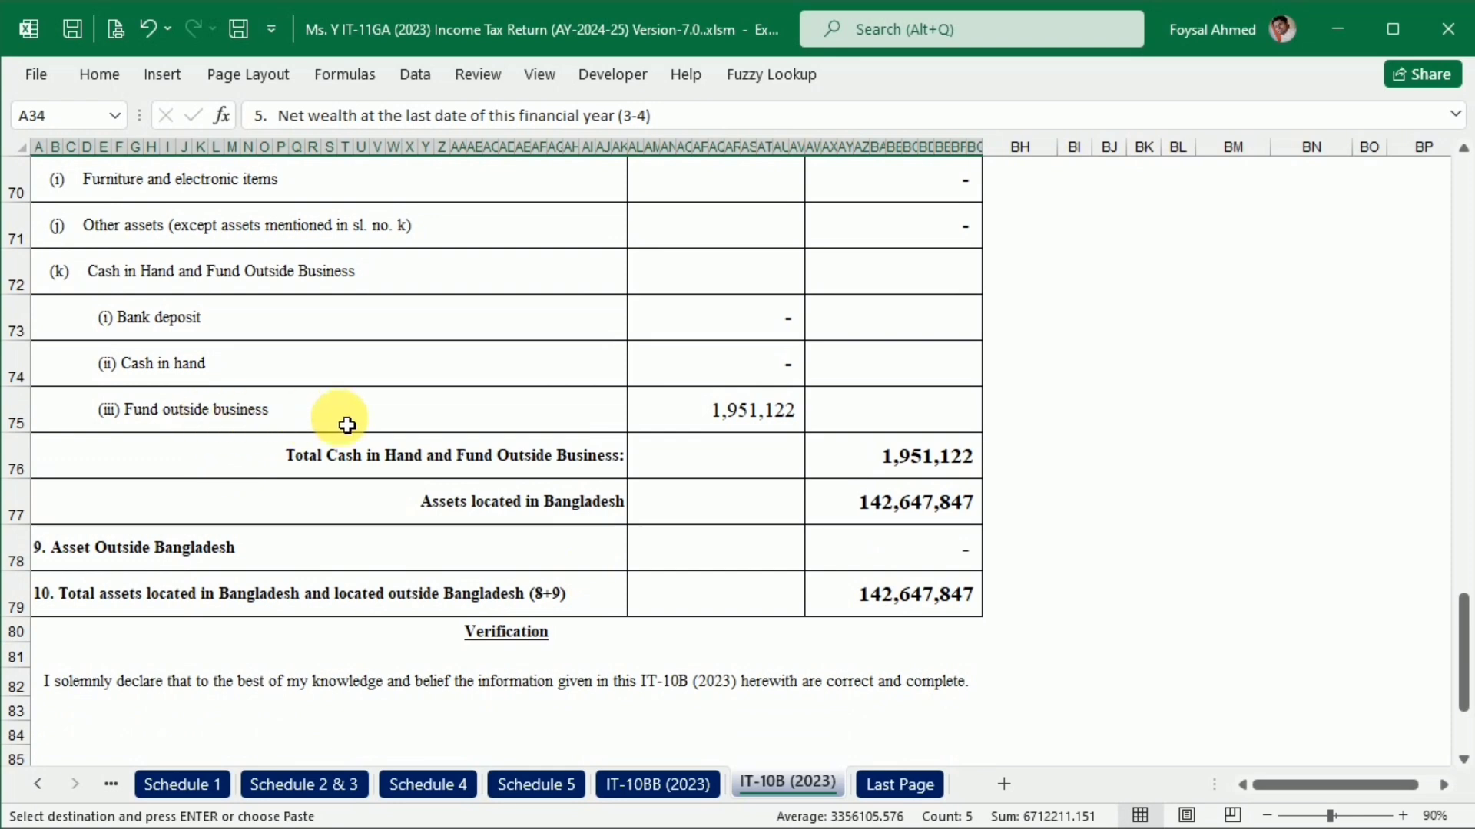
left_click(799, 426)
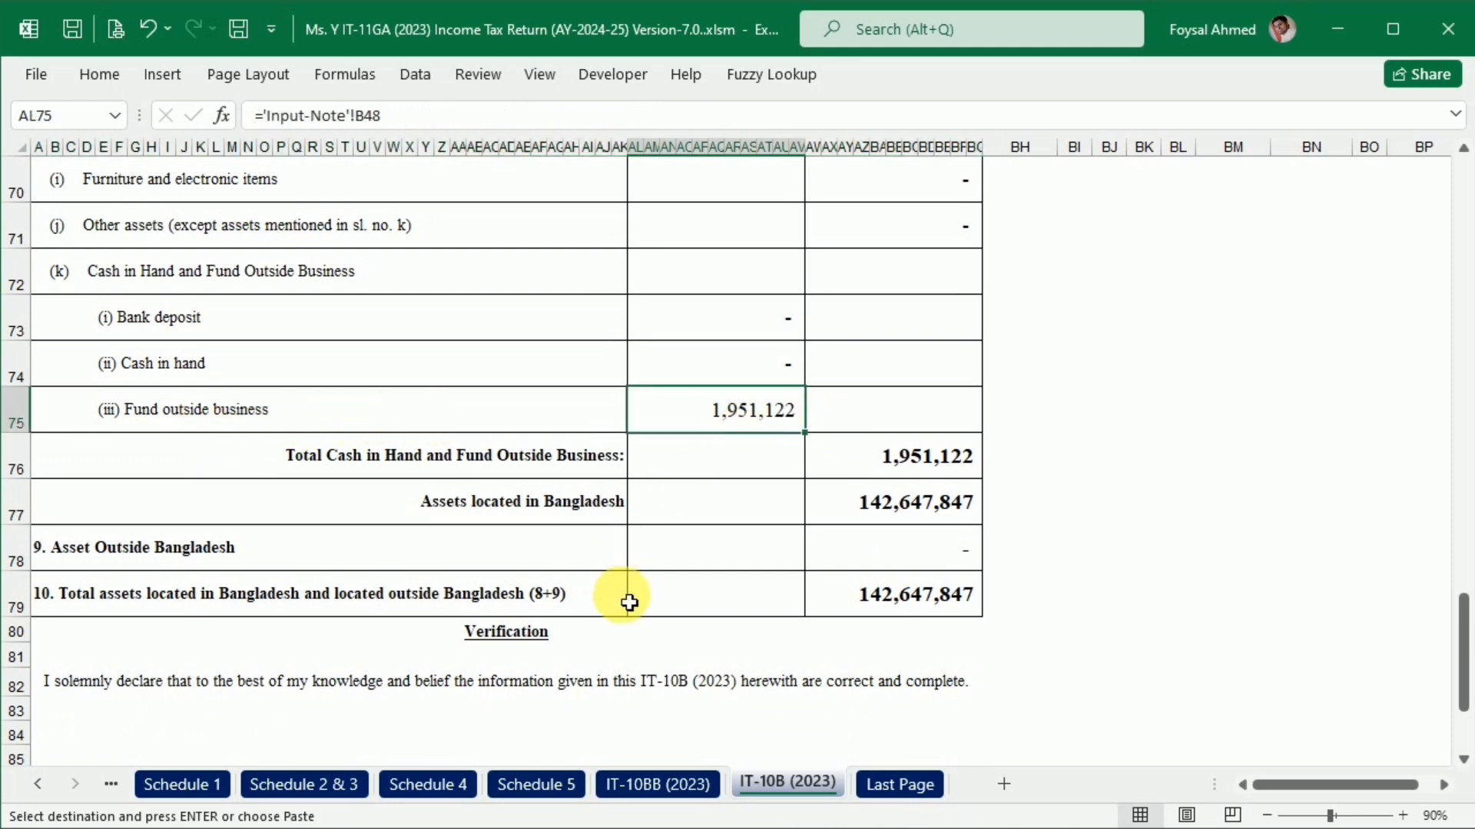
scroll(626, 599, "up", 2)
scroll(629, 603, "down", 1)
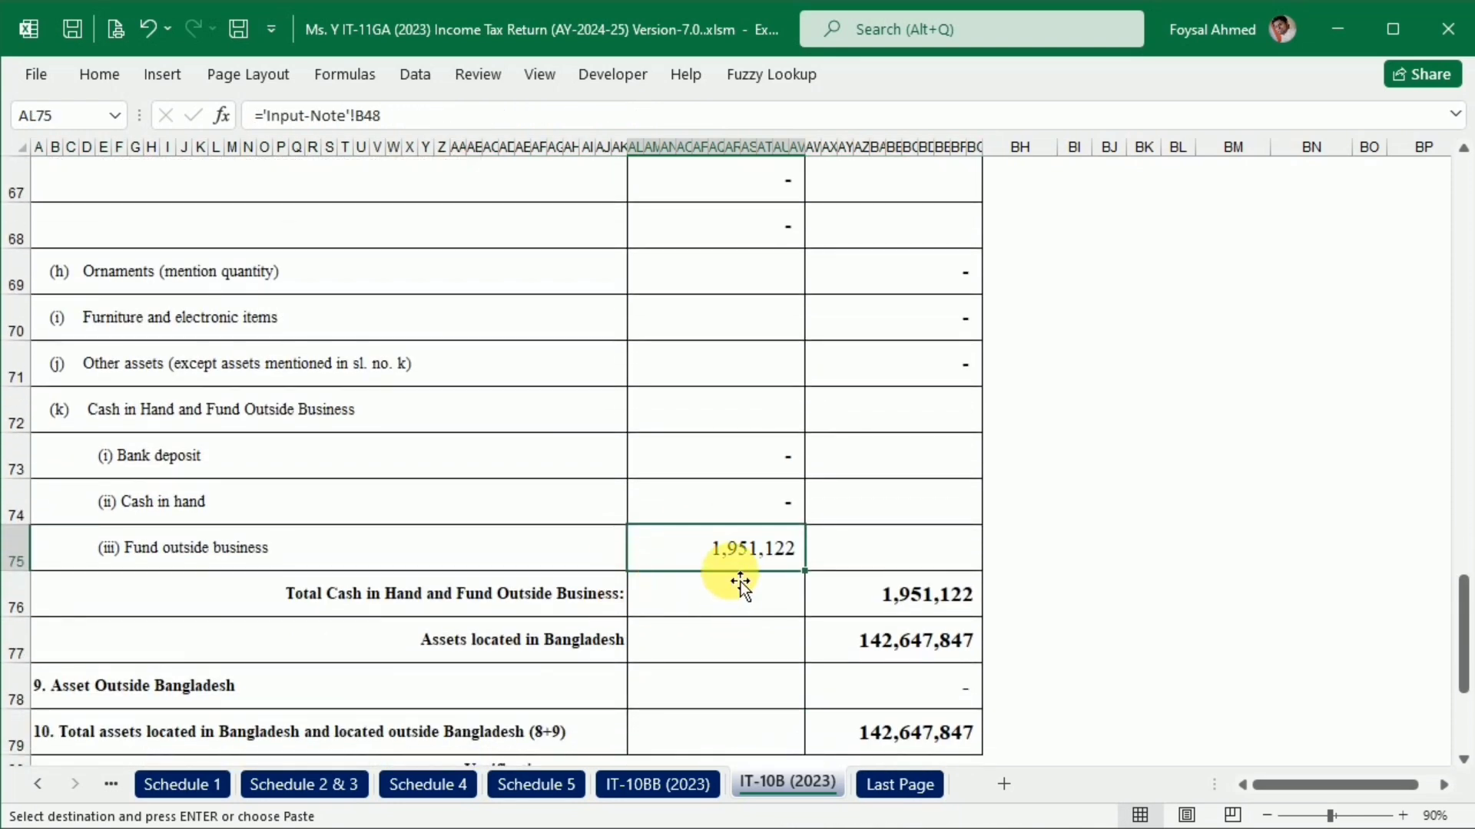
Try a negative Closing Balance of -1951122.45125 for SL No. 1 in Input-Portfolio.
left_click(29, 787)
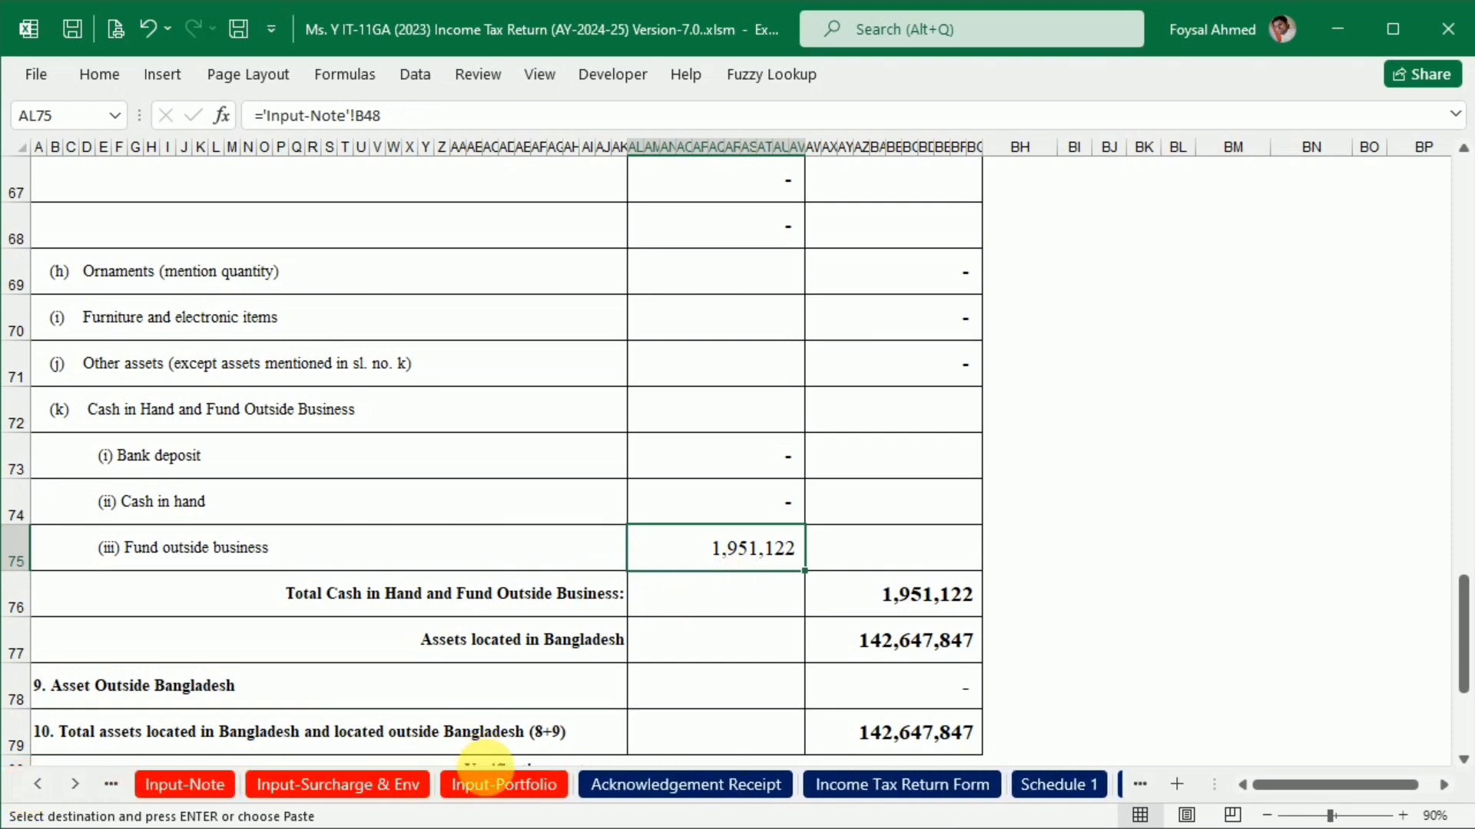
left_click(491, 784)
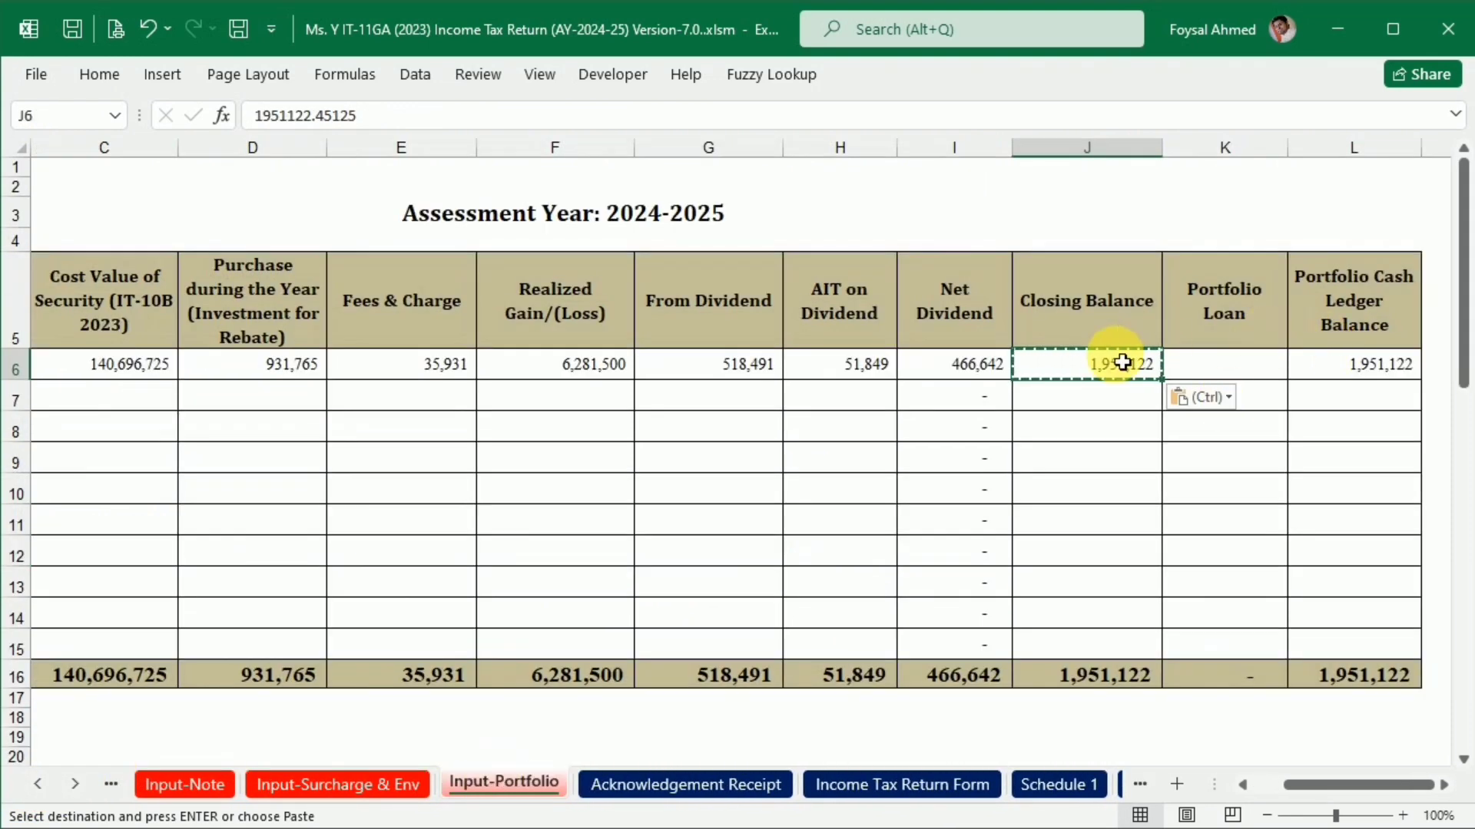
double_click(1075, 364)
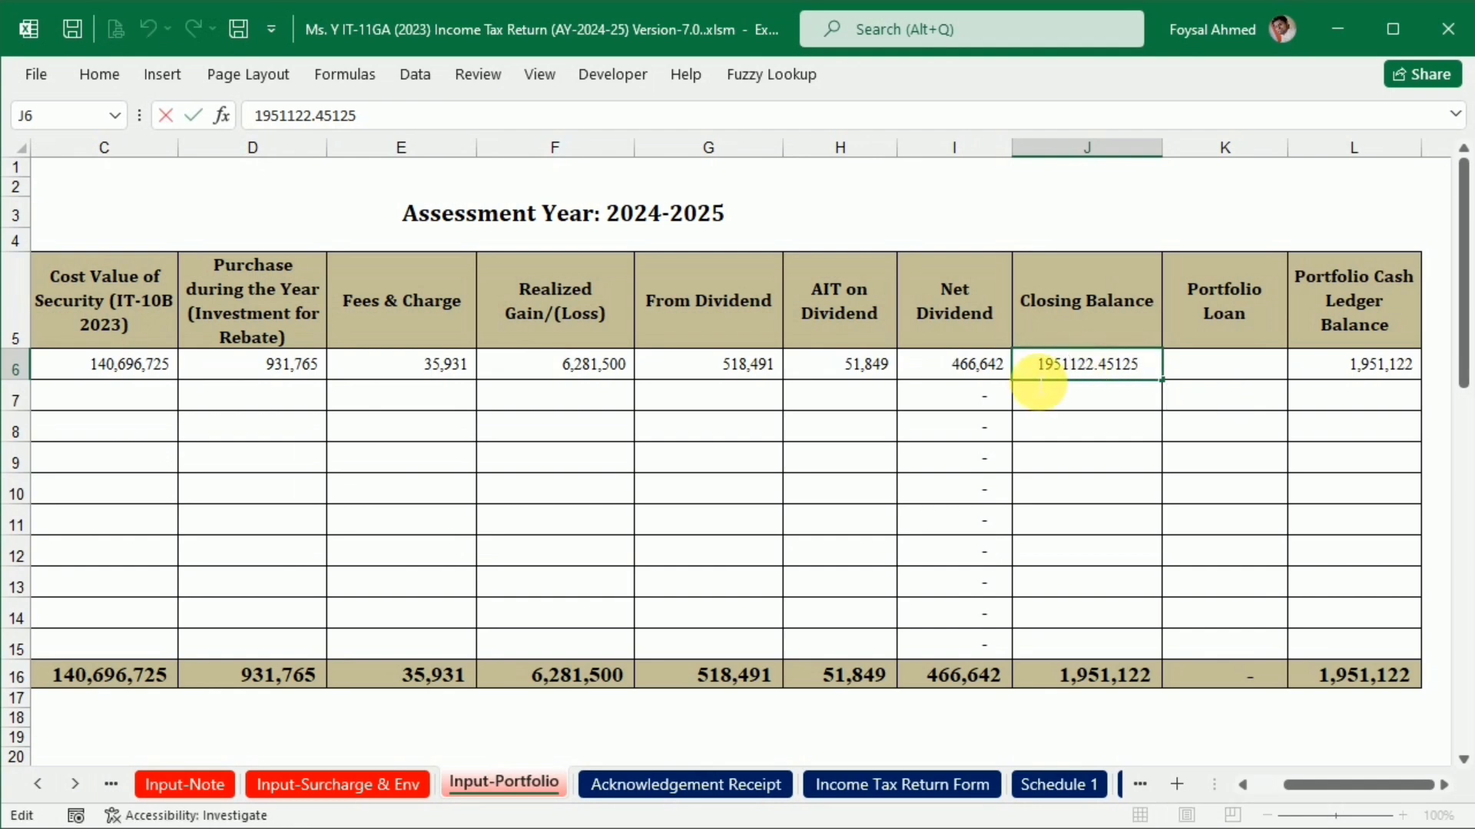
key("Return")
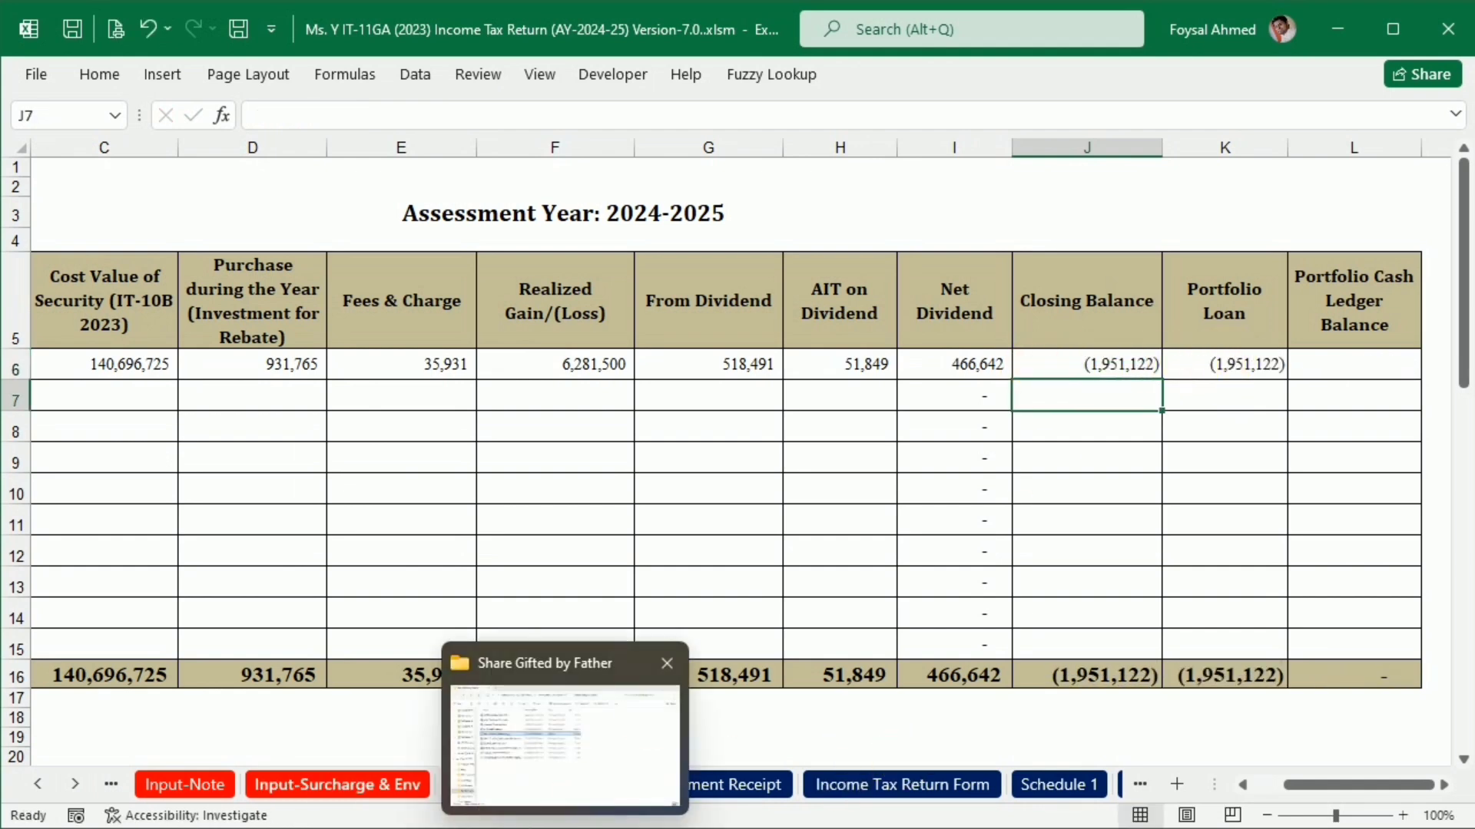
Examine the personal liabilities outside business in IT-10B (2023) for the effect of the negative closing balance.
left_click(80, 785)
left_click(80, 785)
left_click(80, 785)
left_click(776, 780)
scroll(717, 688, "up", 15)
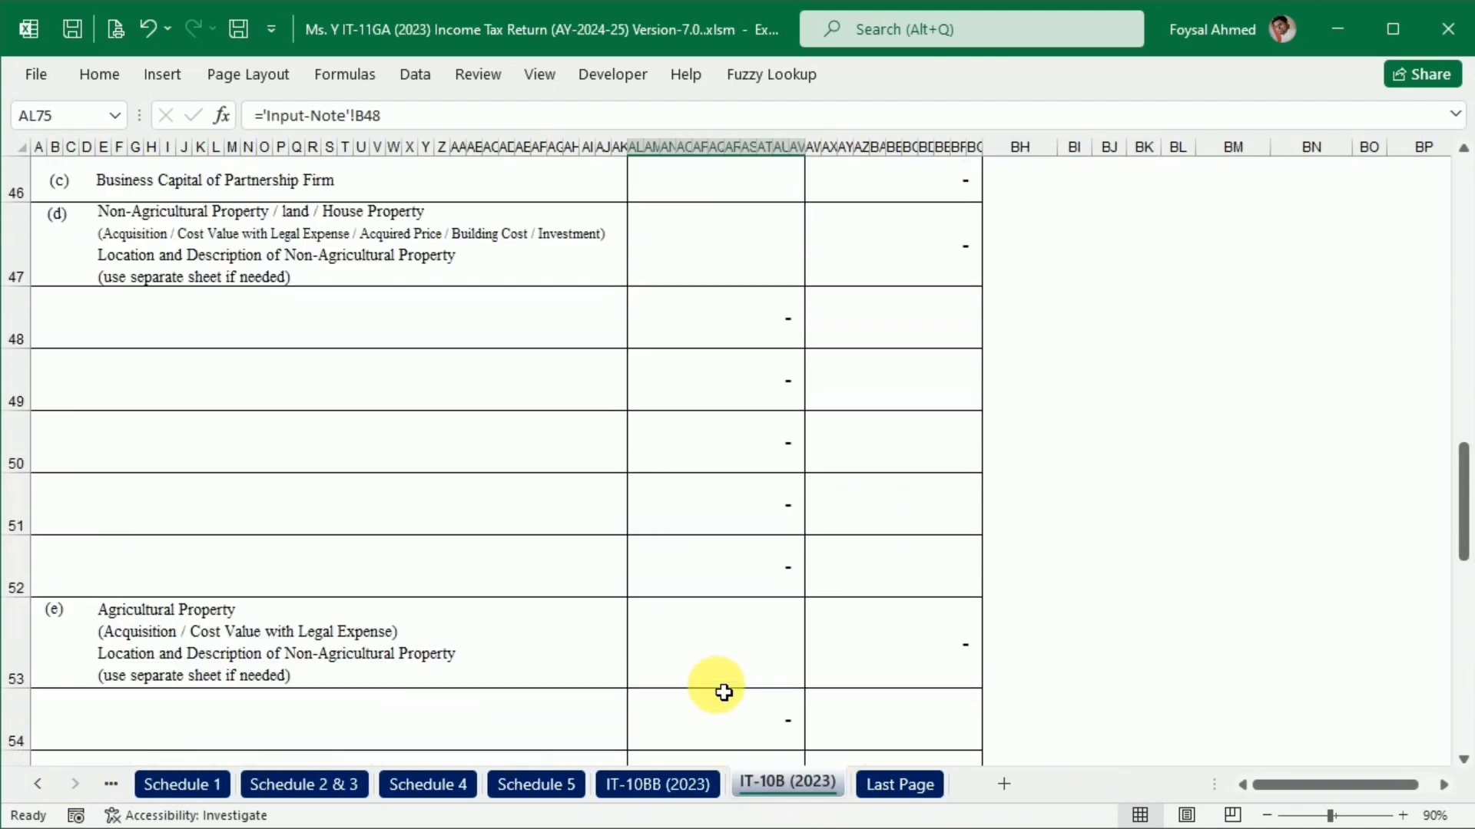
scroll(722, 696, "down", 1)
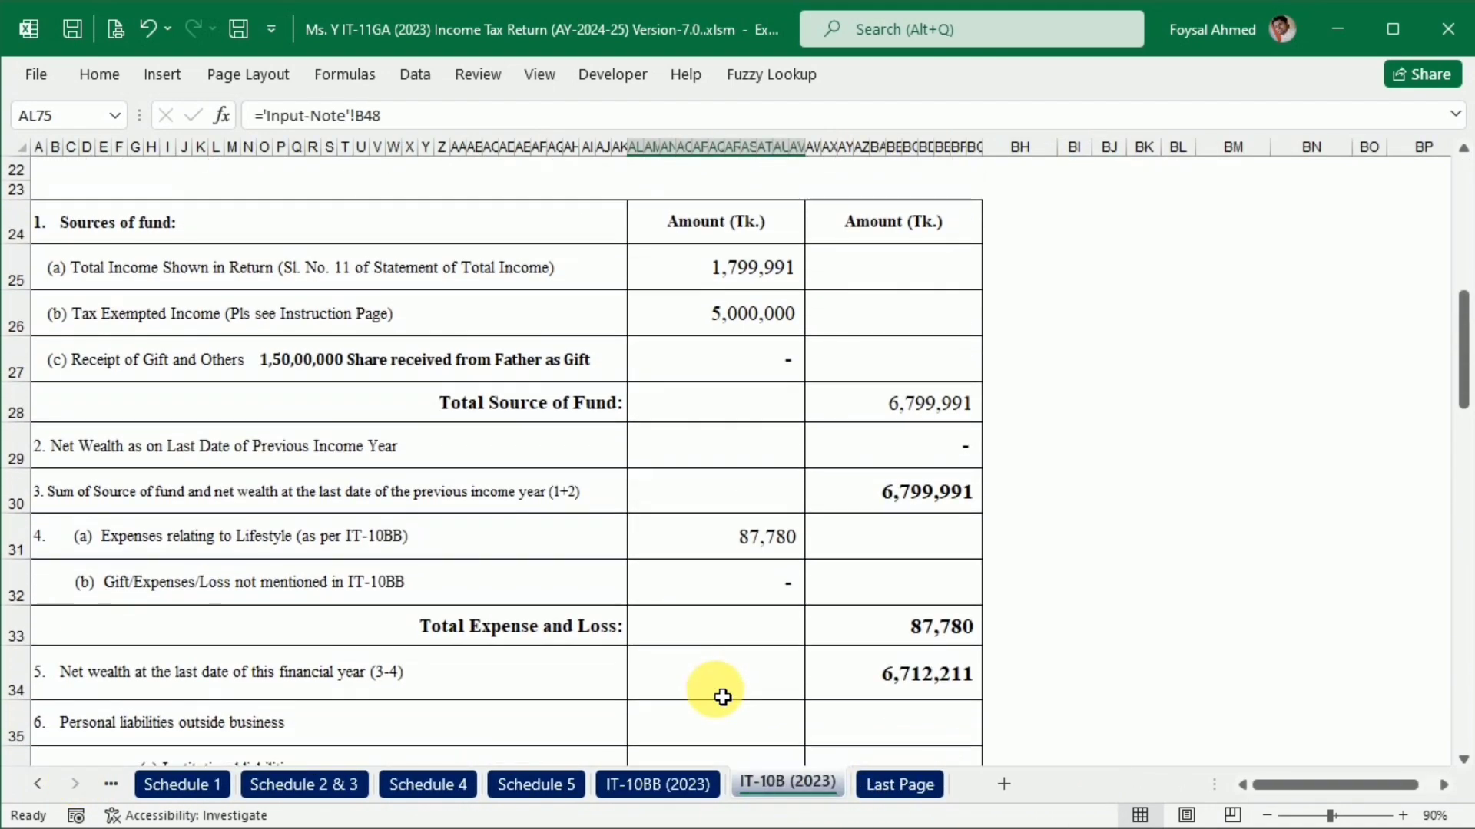
scroll(722, 696, "down", 2)
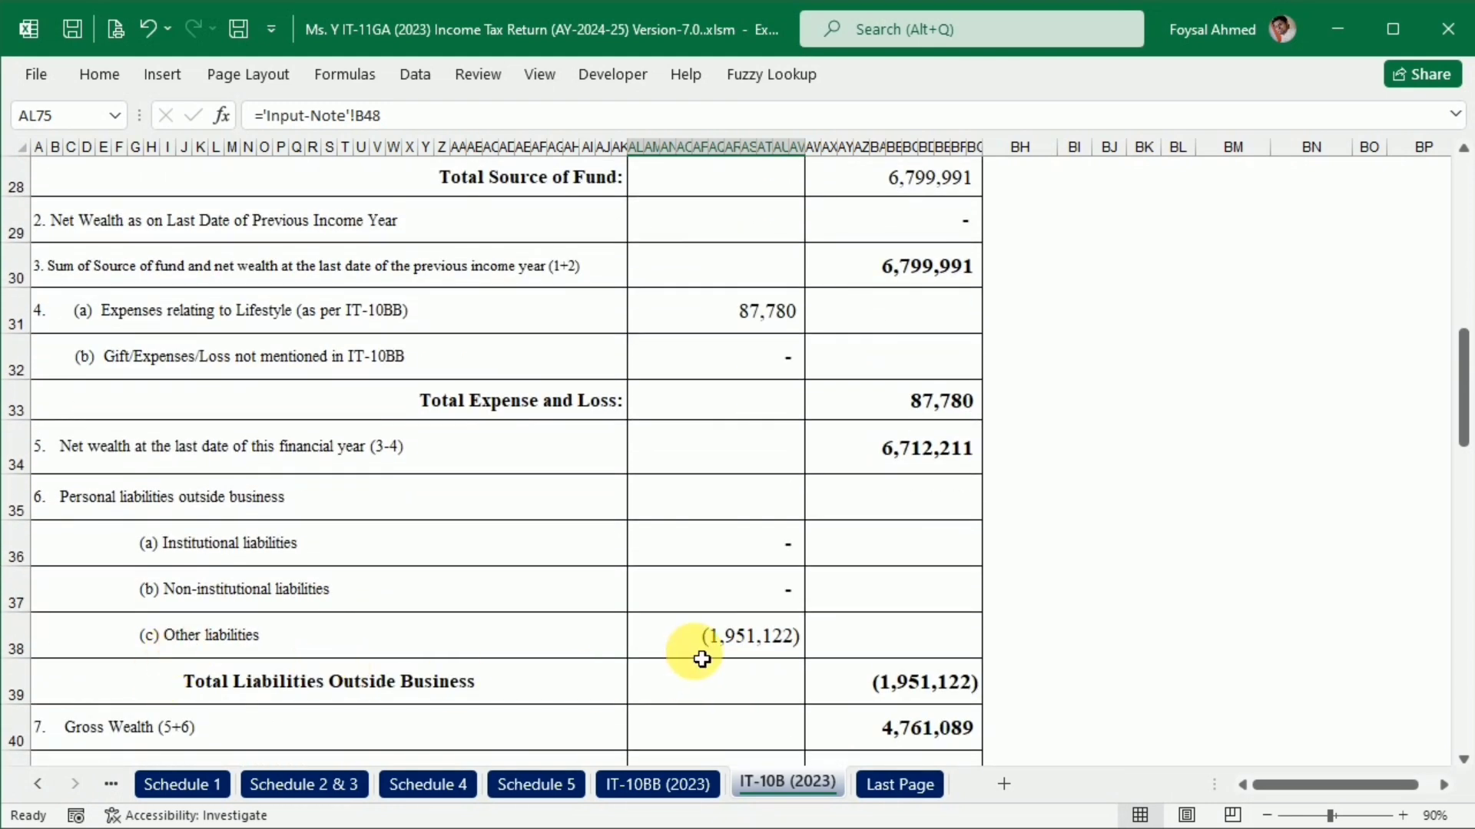
Return to Input-Portfolio and remove the minus sign from SL No. 1's Closing Balance, making it 1951122.45125.
left_click(37, 784)
left_click(37, 784)
left_click(37, 784)
left_click(523, 790)
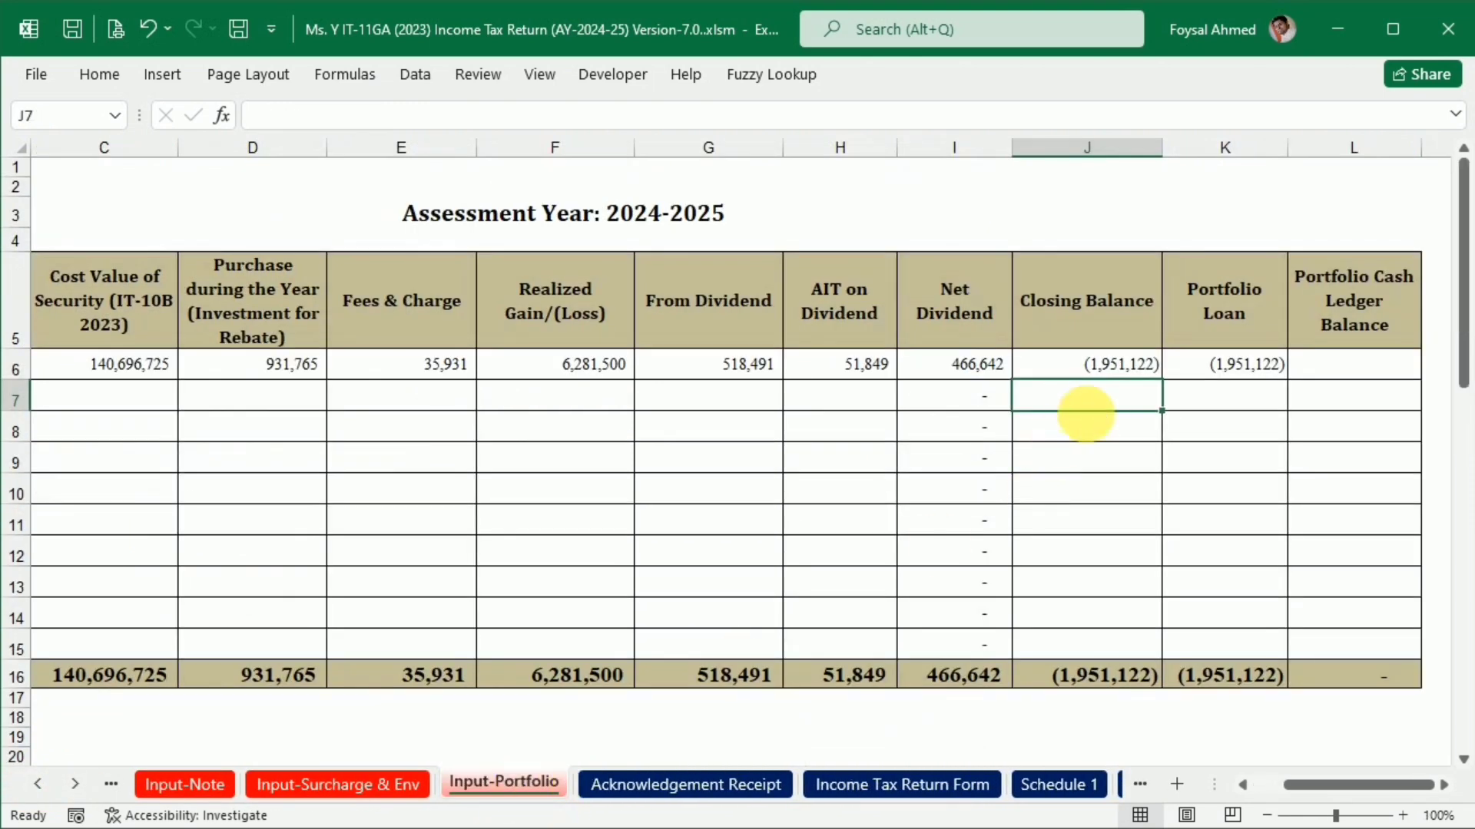
double_click(1099, 367)
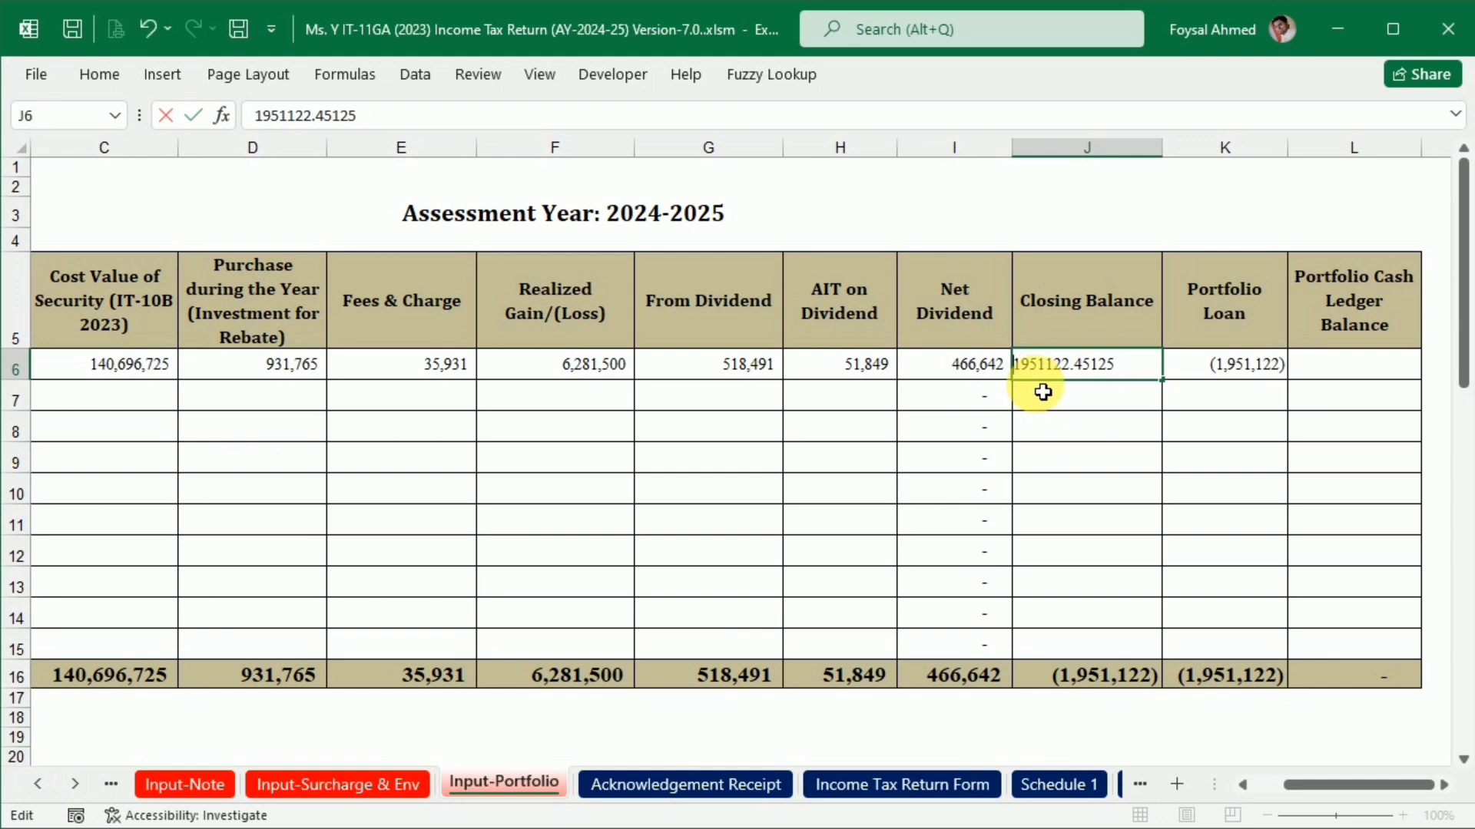
key("Return")
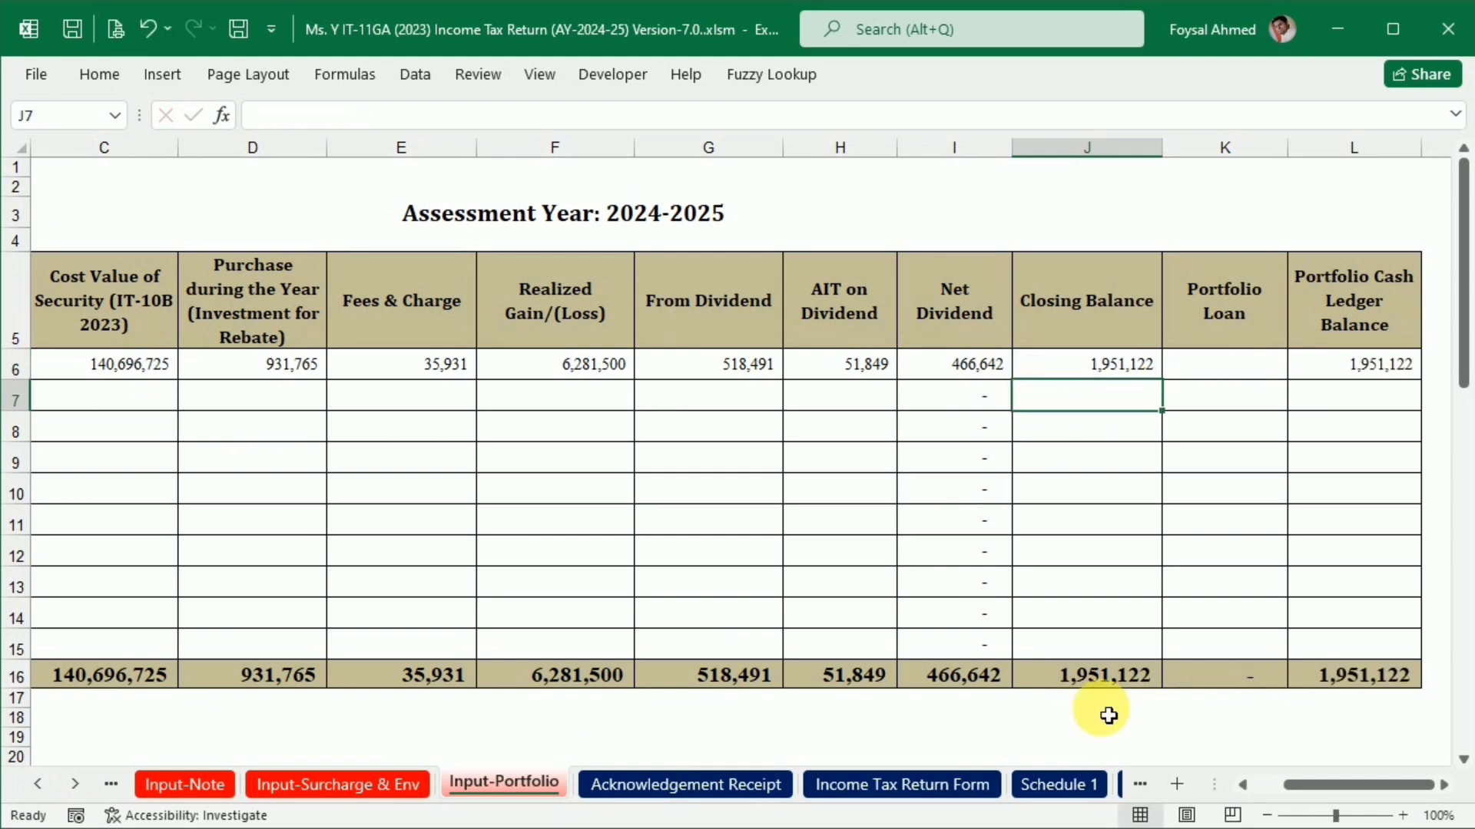
Review SL No. 1's entries in Input-Portfolio and the assets, liabilities and sources of fund in Input-Note.
left_click_drag(1333, 785, 1298, 784)
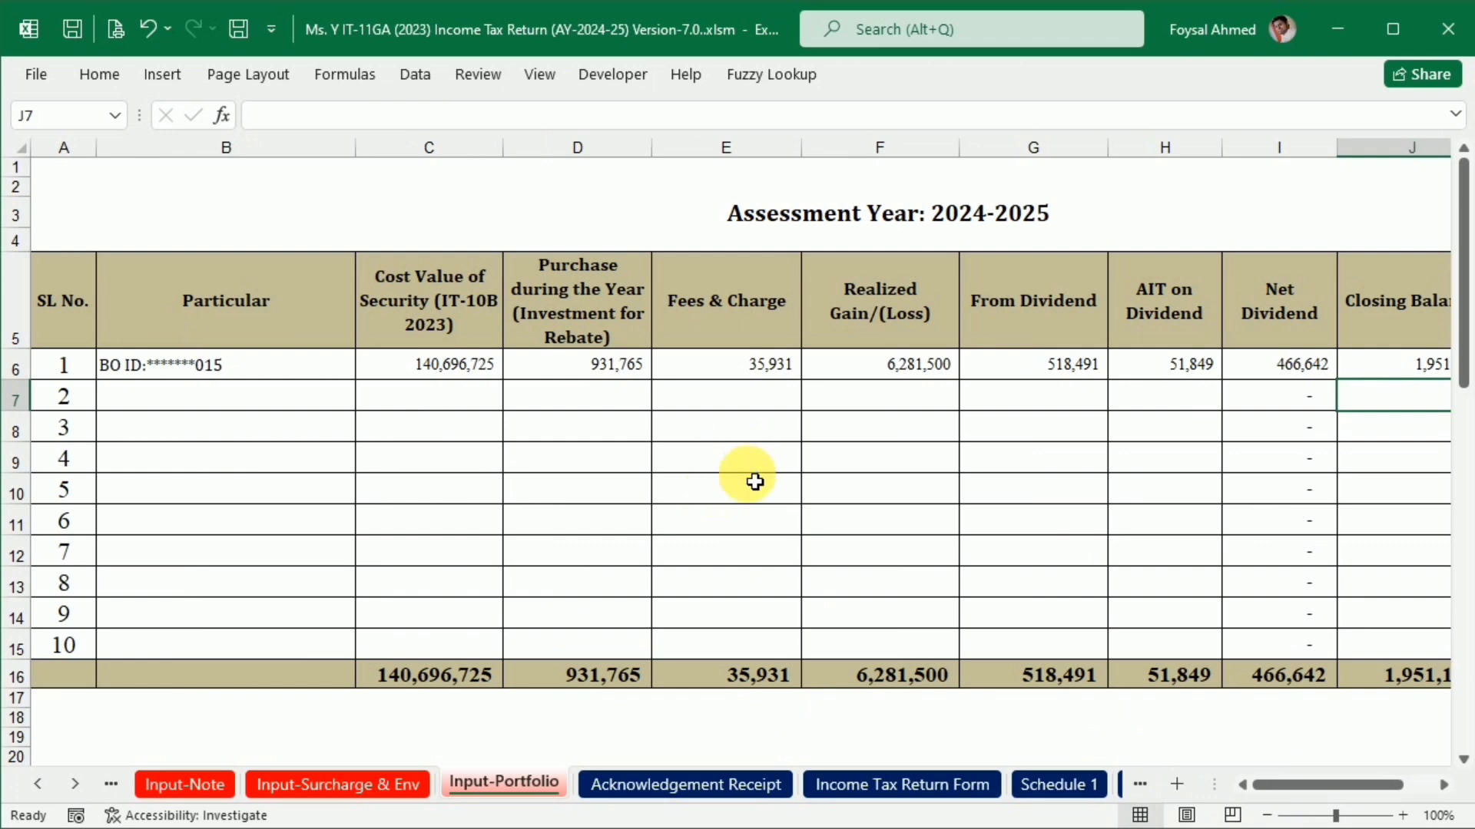
left_click(37, 784)
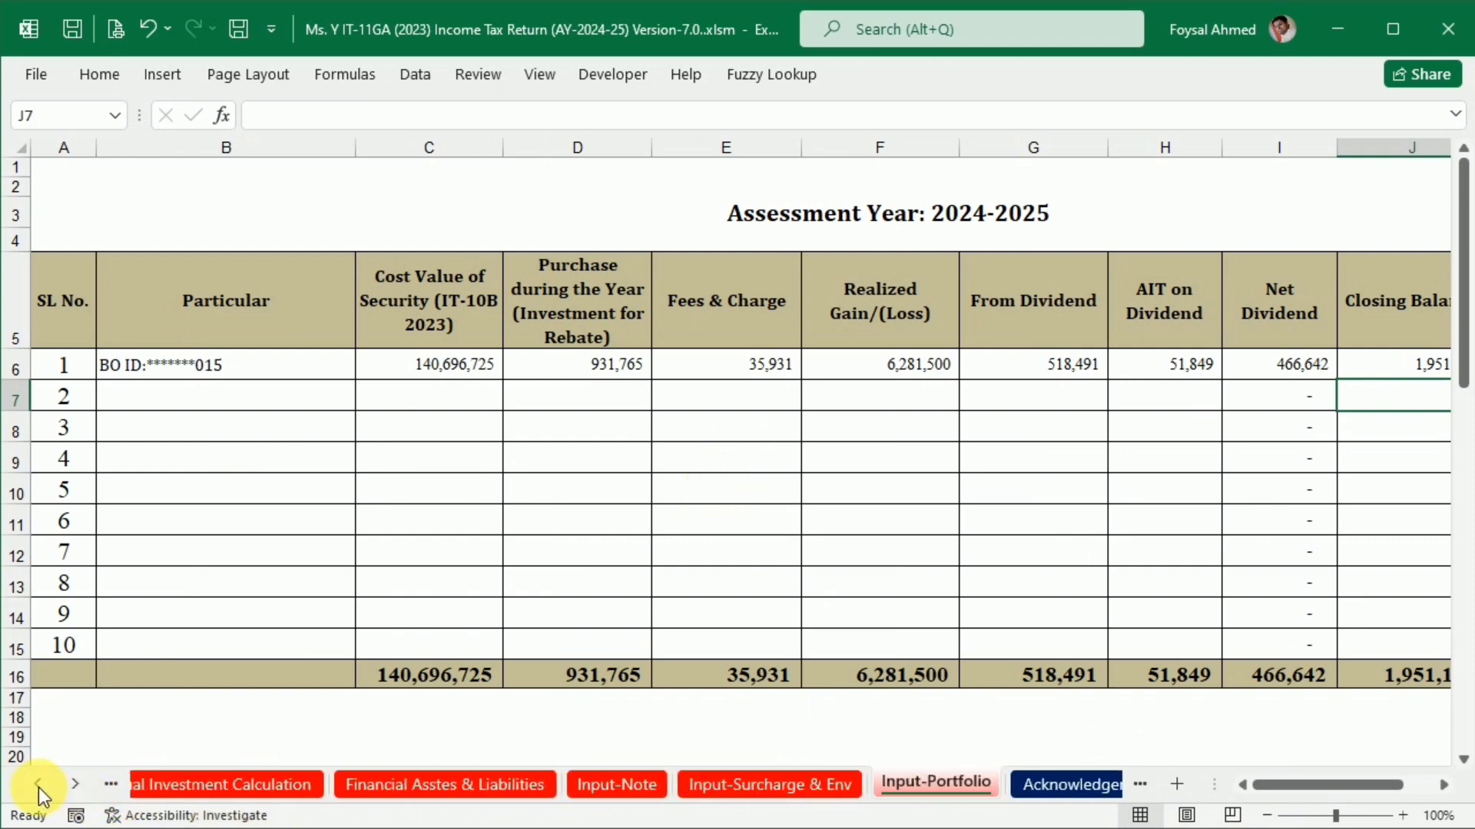
left_click(658, 783)
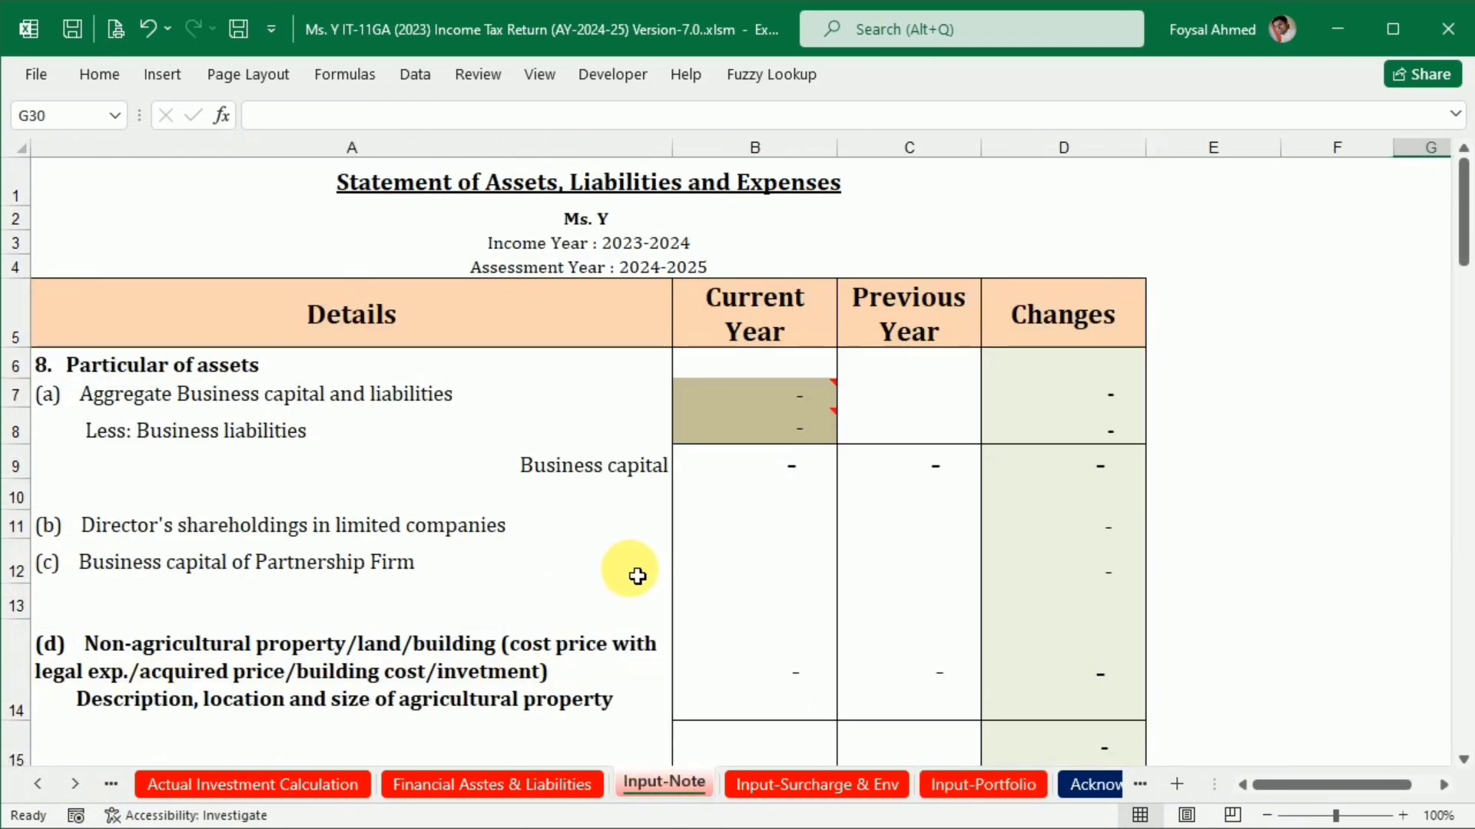
scroll(636, 575, "down", 10)
scroll(636, 576, "down", 6)
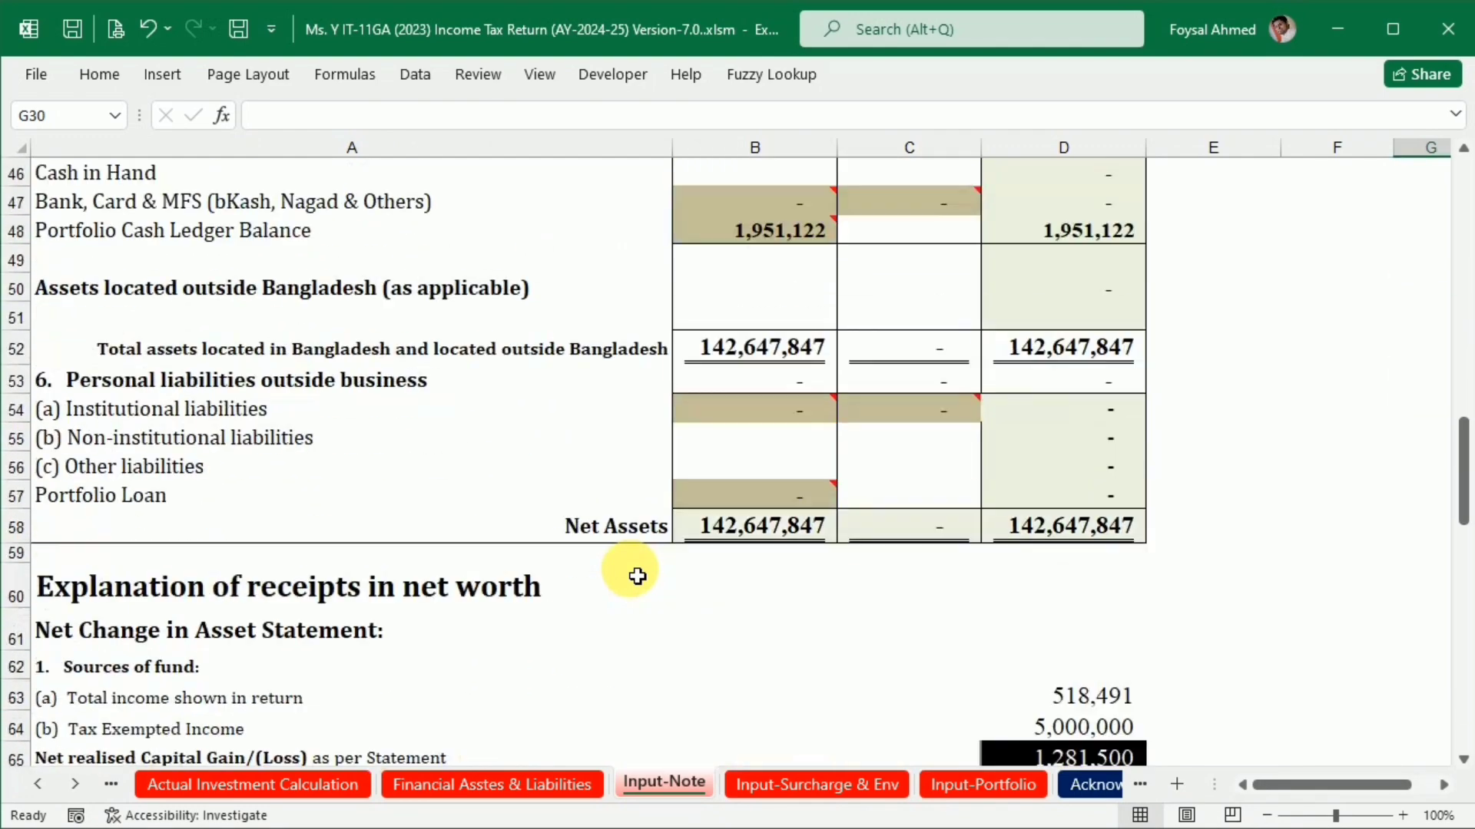
scroll(636, 577, "up", 16)
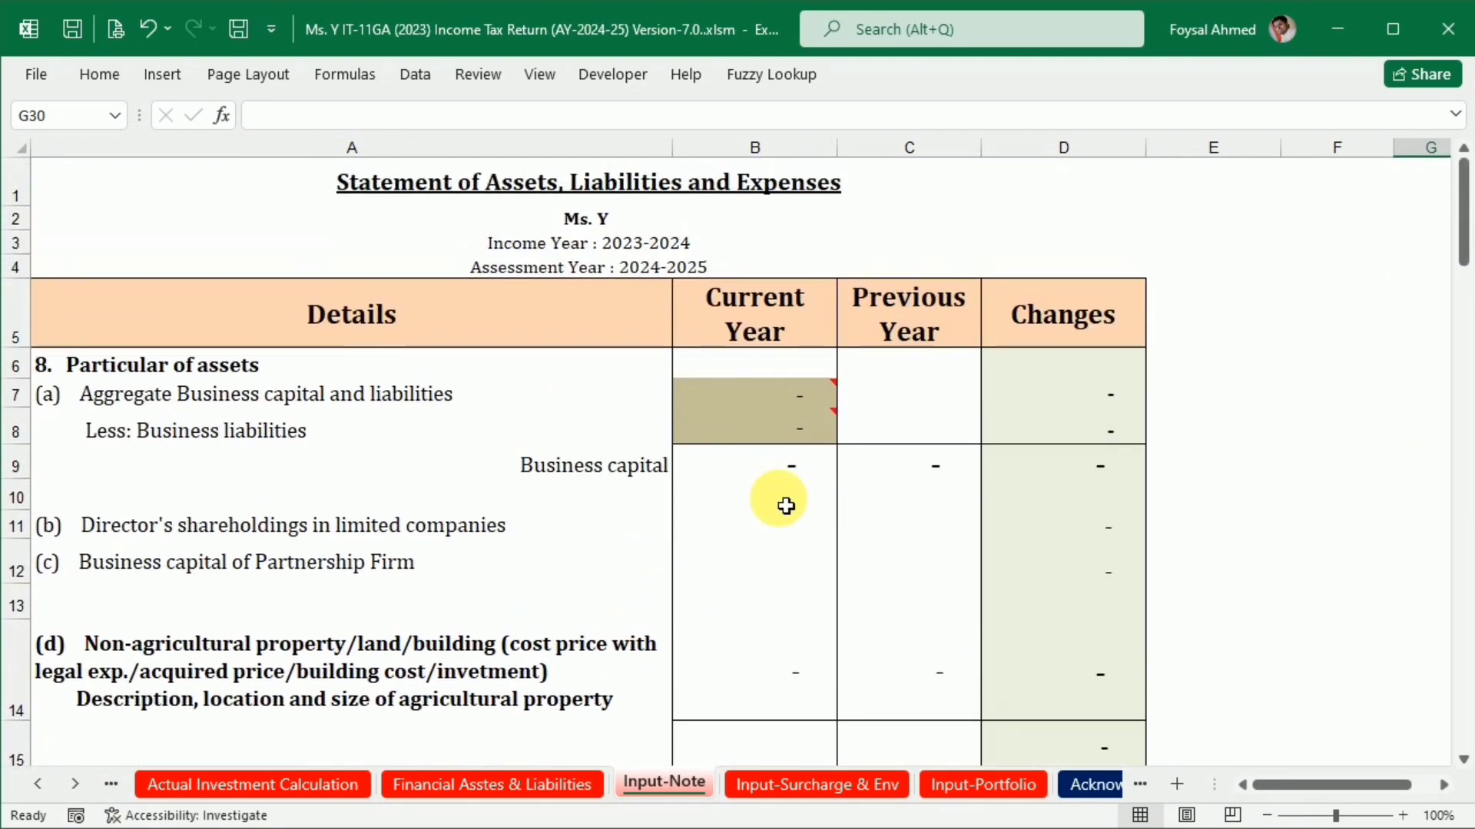
scroll(923, 642, "down", 6)
scroll(923, 642, "down", 10)
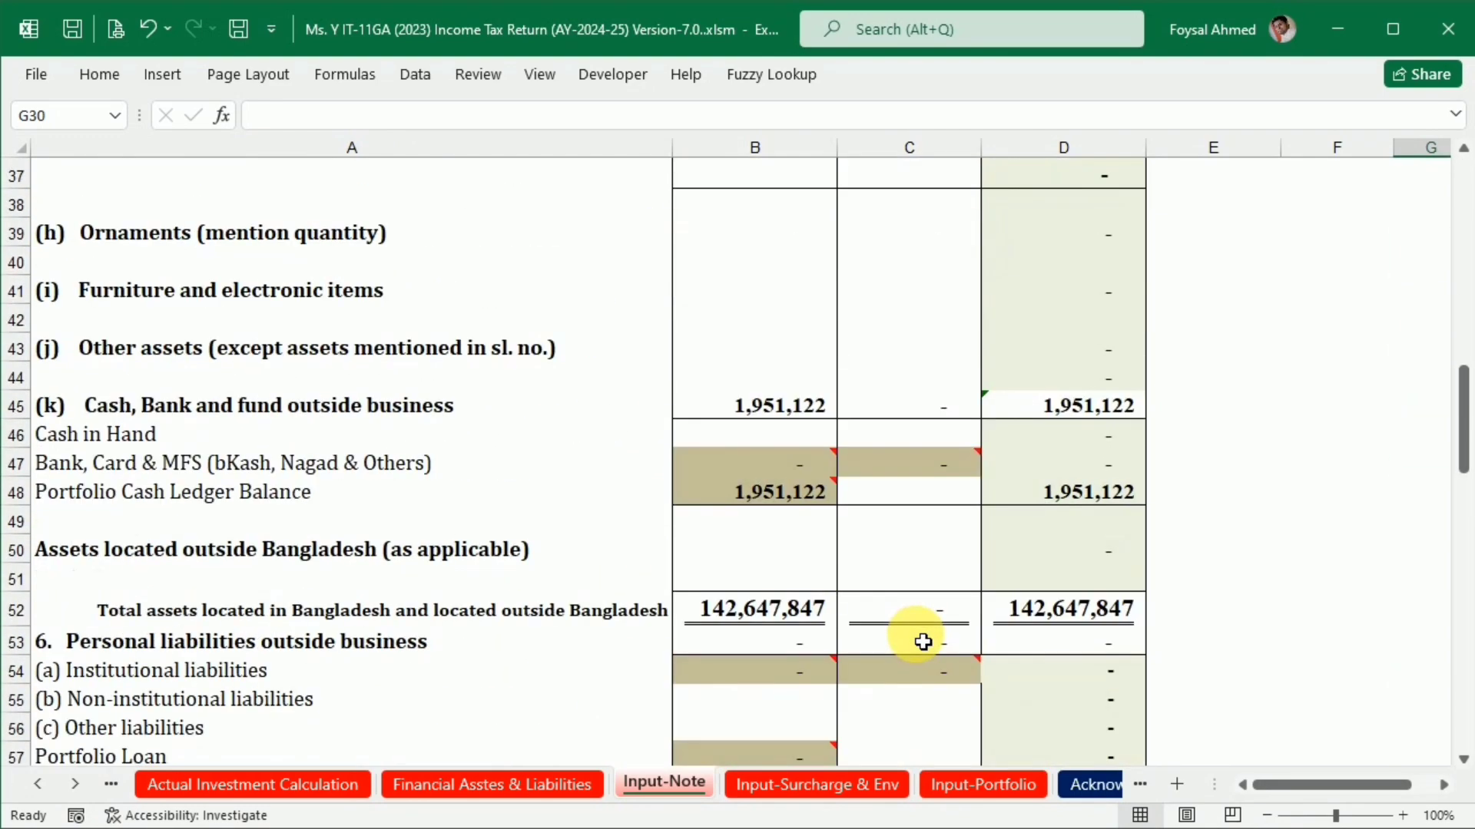
scroll(923, 642, "down", 2)
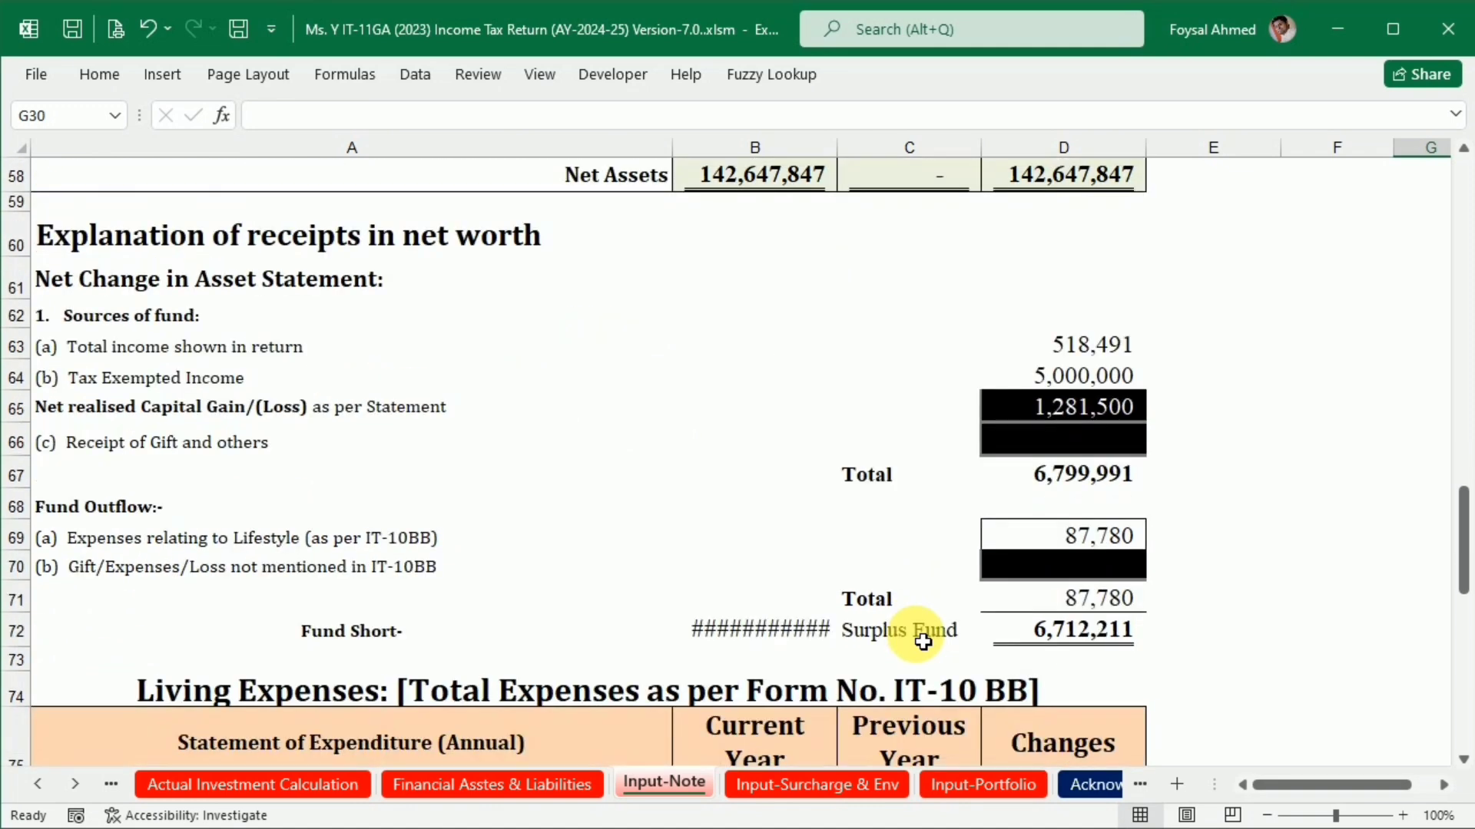
scroll(923, 642, "up", 19)
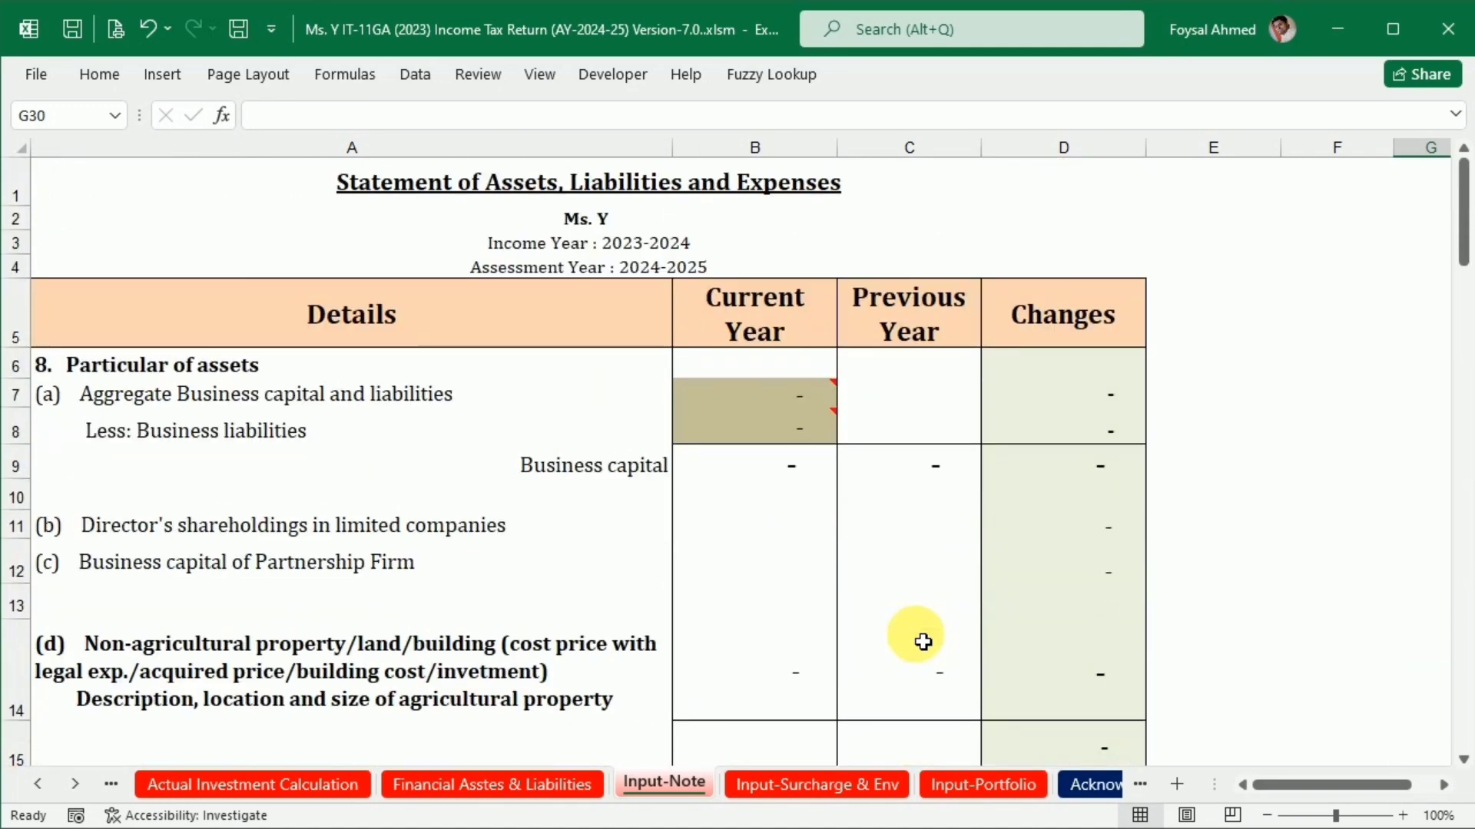
Switch to the X Brokerage Limited (Pretfolio Ledger) workbook and view the statement header and holdings on its Portfolio sheet.
mouse_move(972, 828)
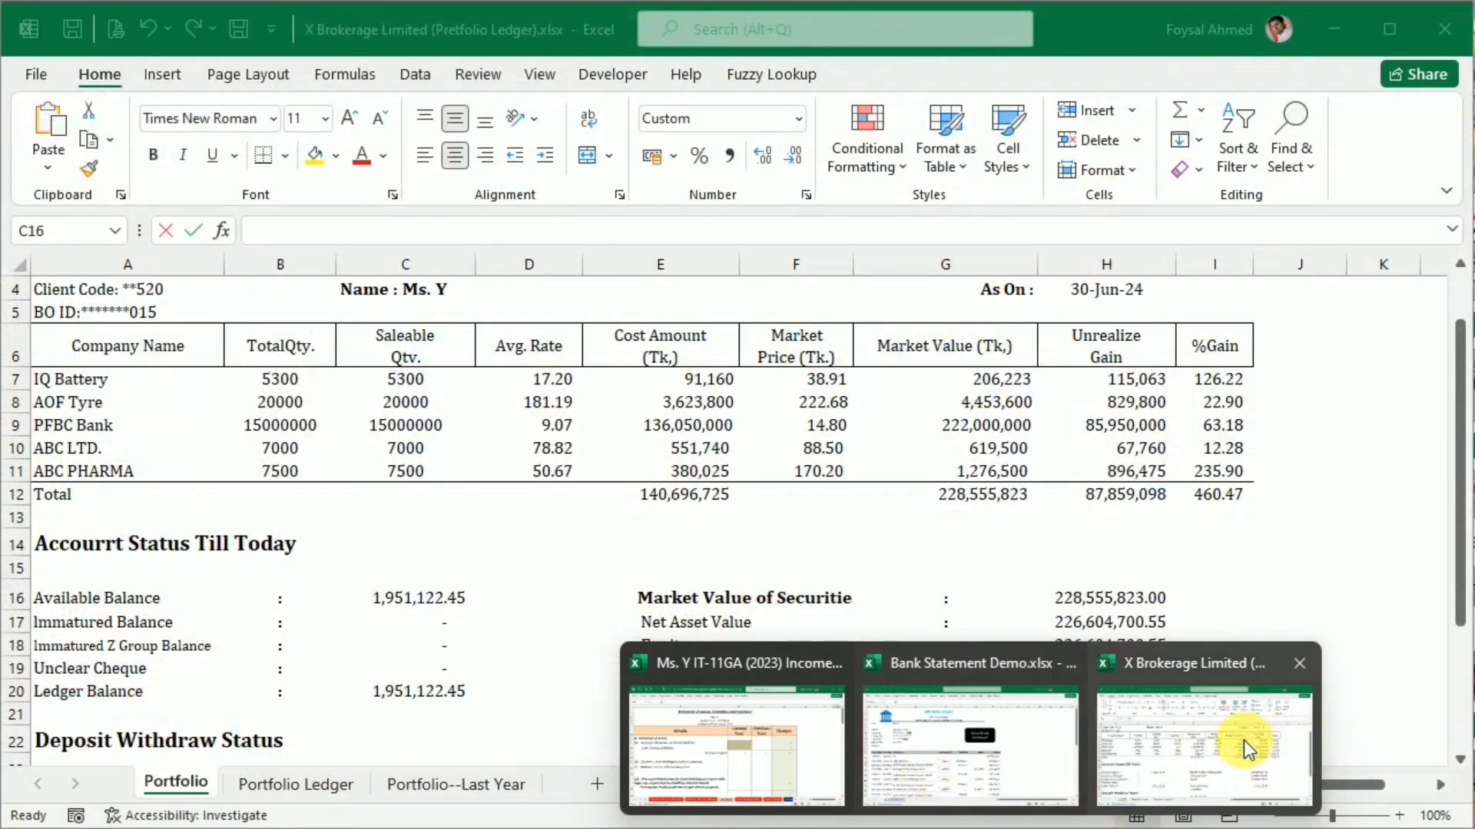
left_click(1243, 740)
scroll(683, 662, "up", 1)
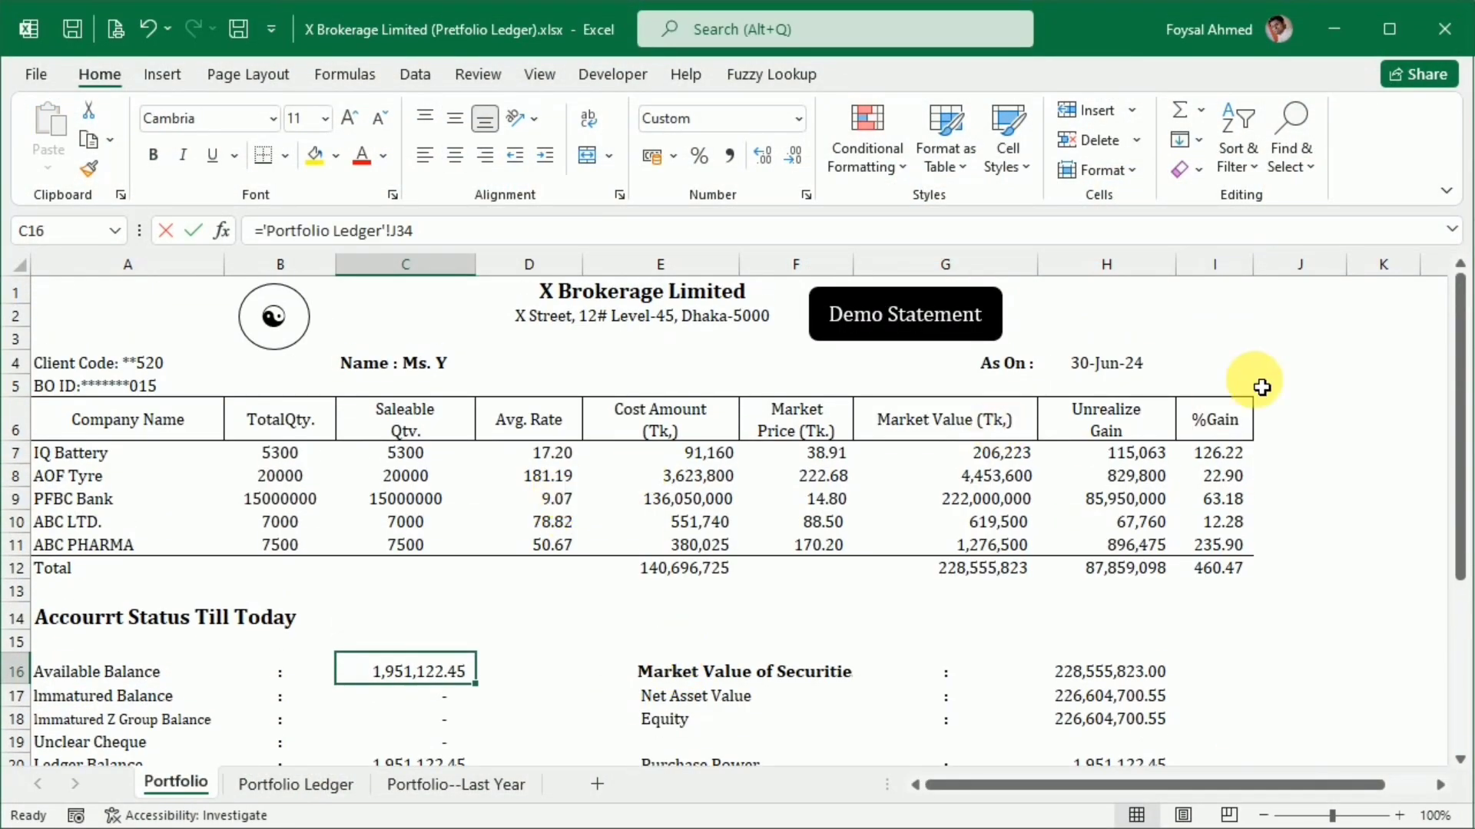
Link the Share/Debenture/Bond/Securities cell C28 in Input-Note to the total Cost Amount on the ledger workbook's Portfolio--Last Year sheet.
left_click(456, 785)
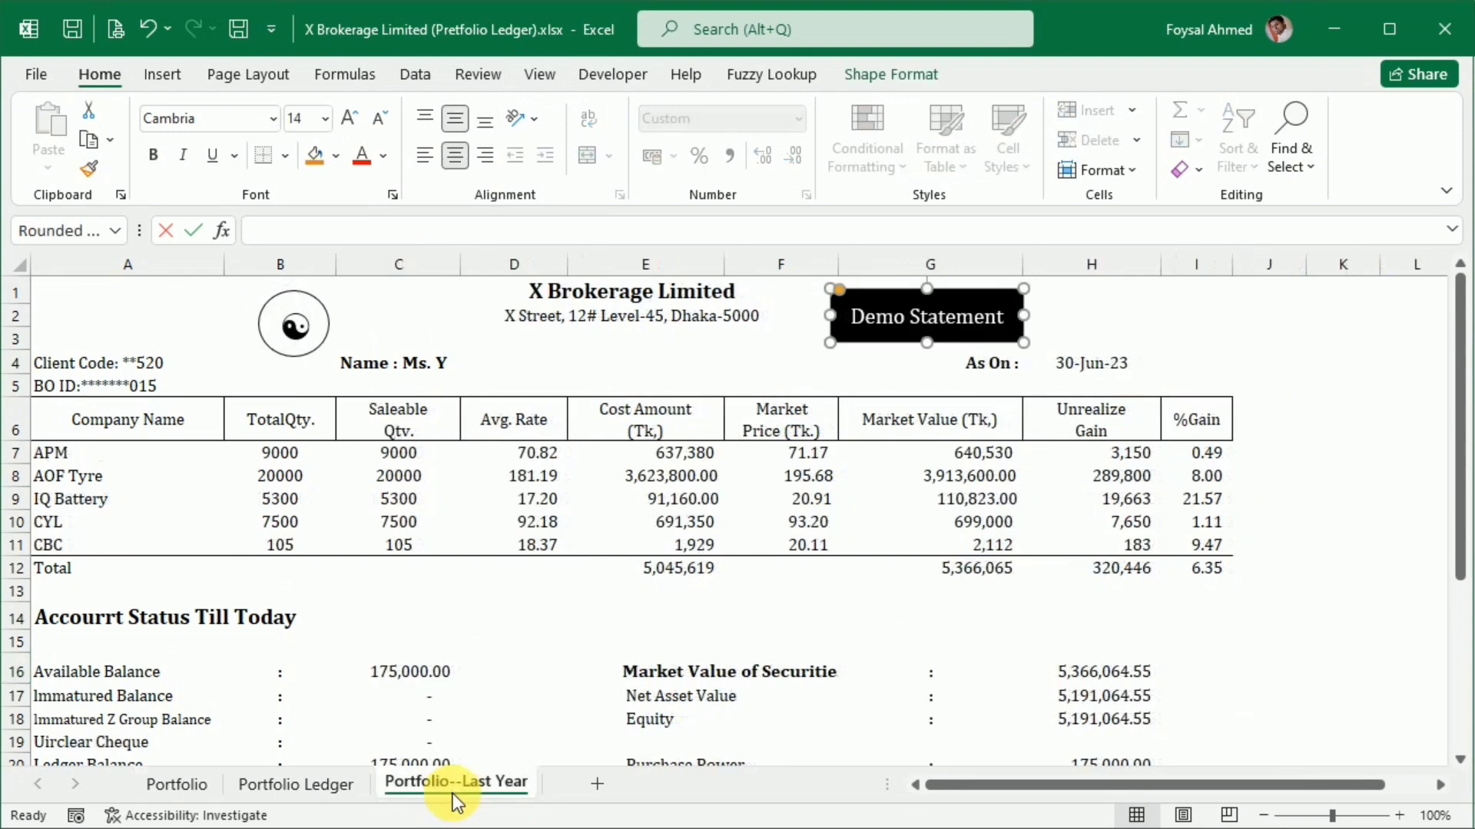
left_click(676, 572)
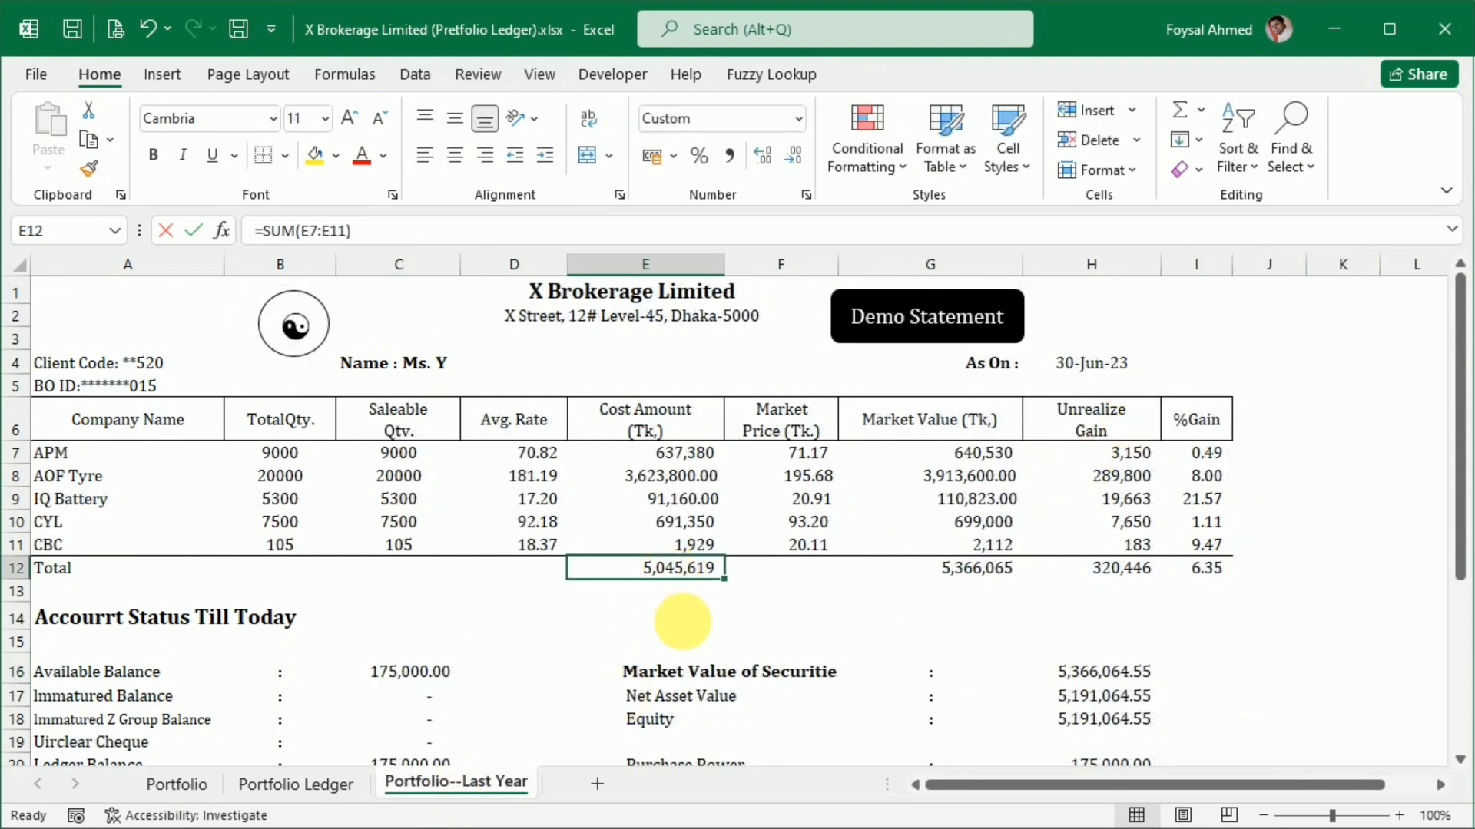
key("alt+Tab")
scroll(730, 649, "down", 6)
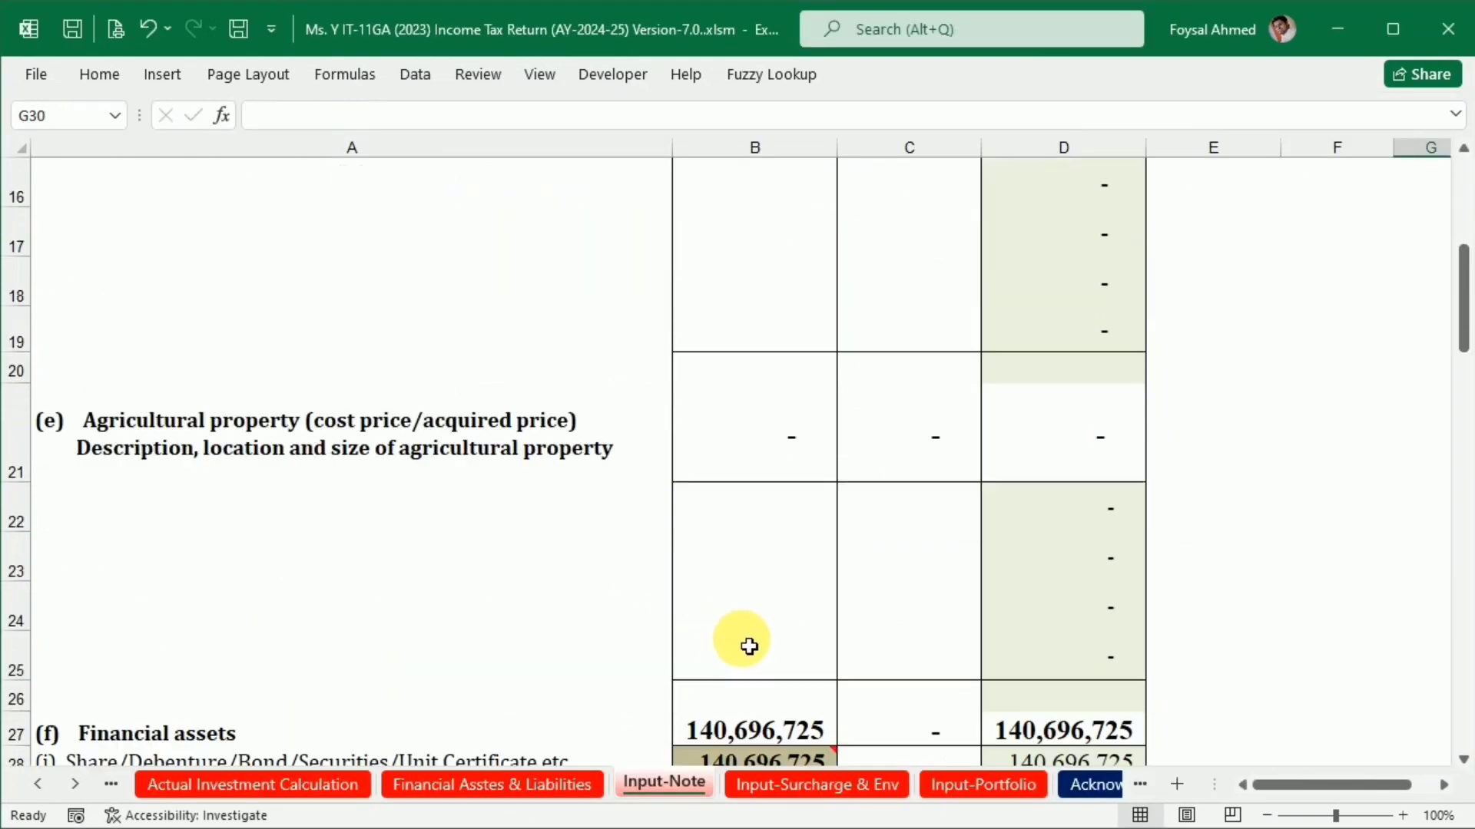
left_click(977, 290)
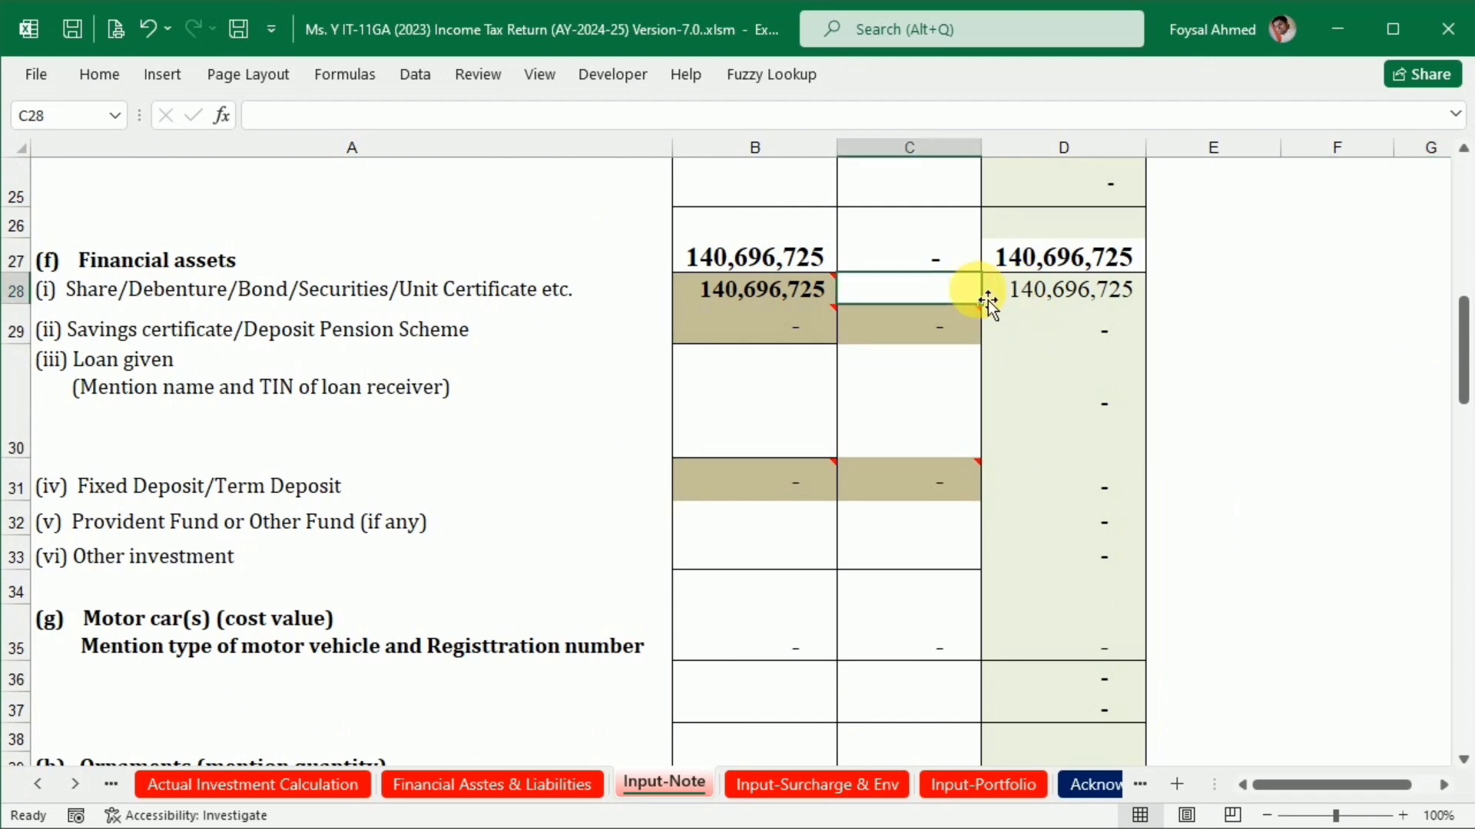
type("=")
key("alt+Tab")
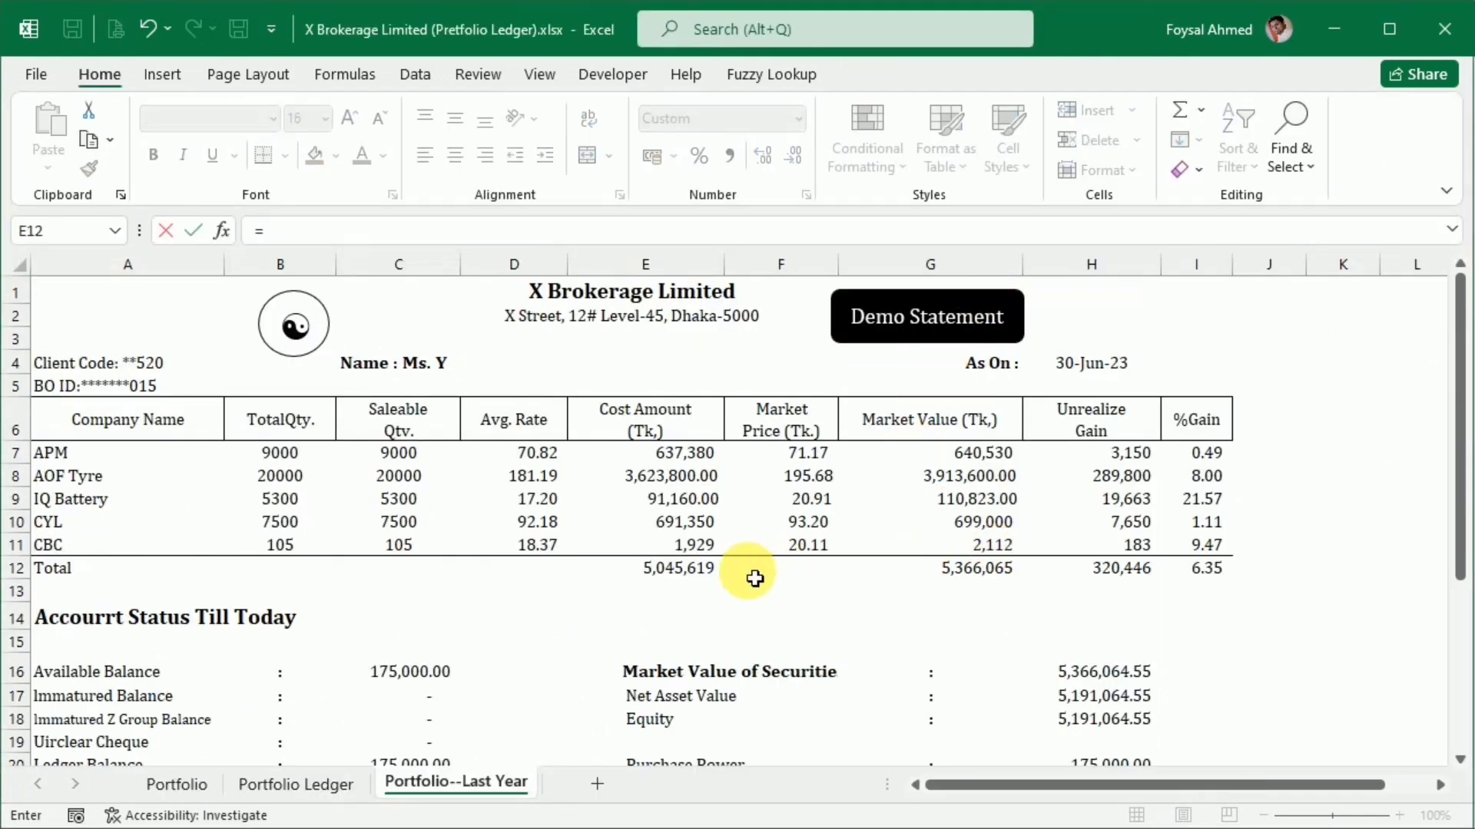
left_click(714, 577)
key("Return")
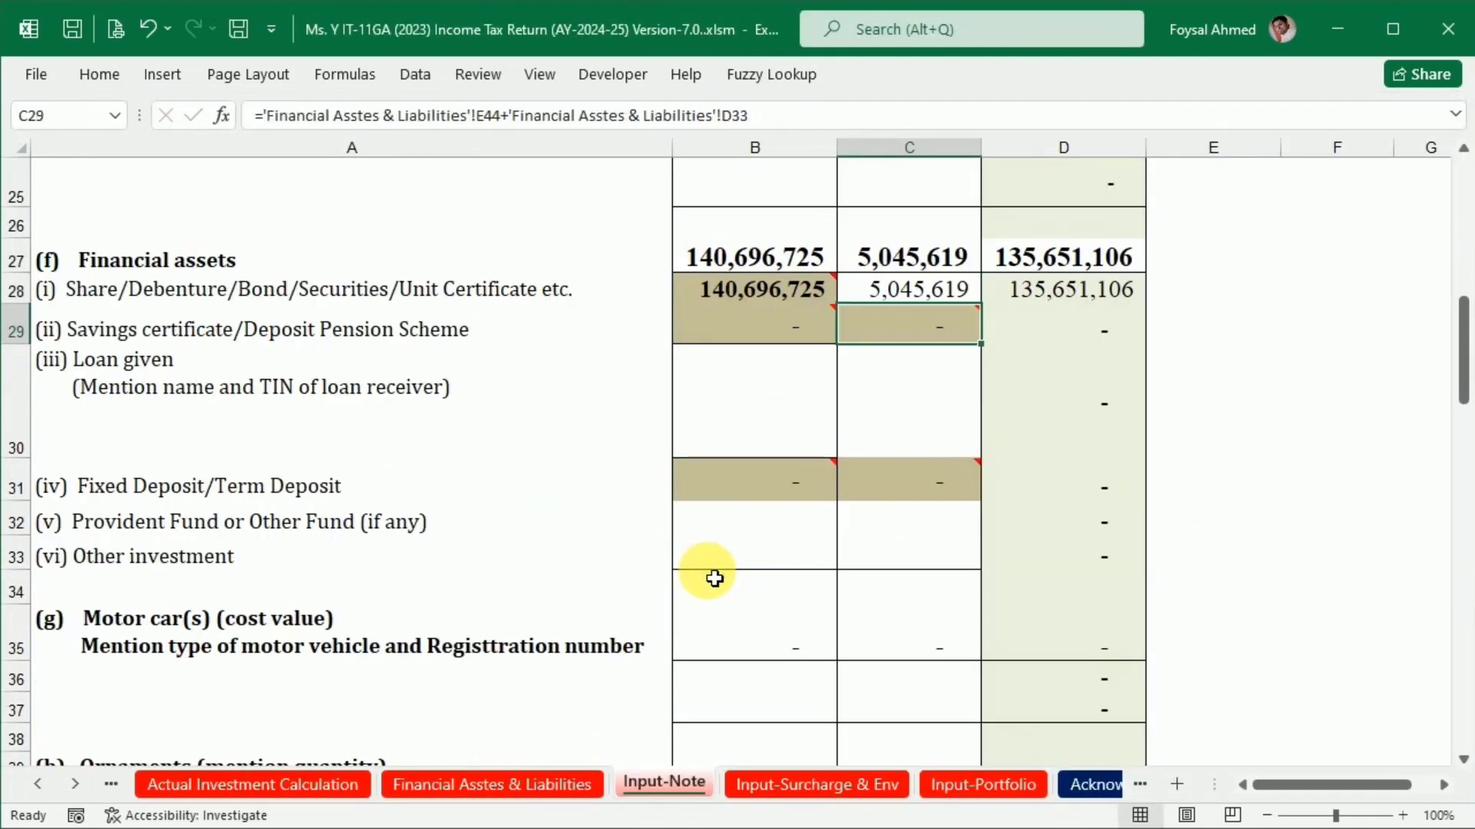
Replace the external link in Input-Note cell C28 with its plain value, 5045618.85.
key("Up")
key("ctrl+c")
key("ctrl+v")
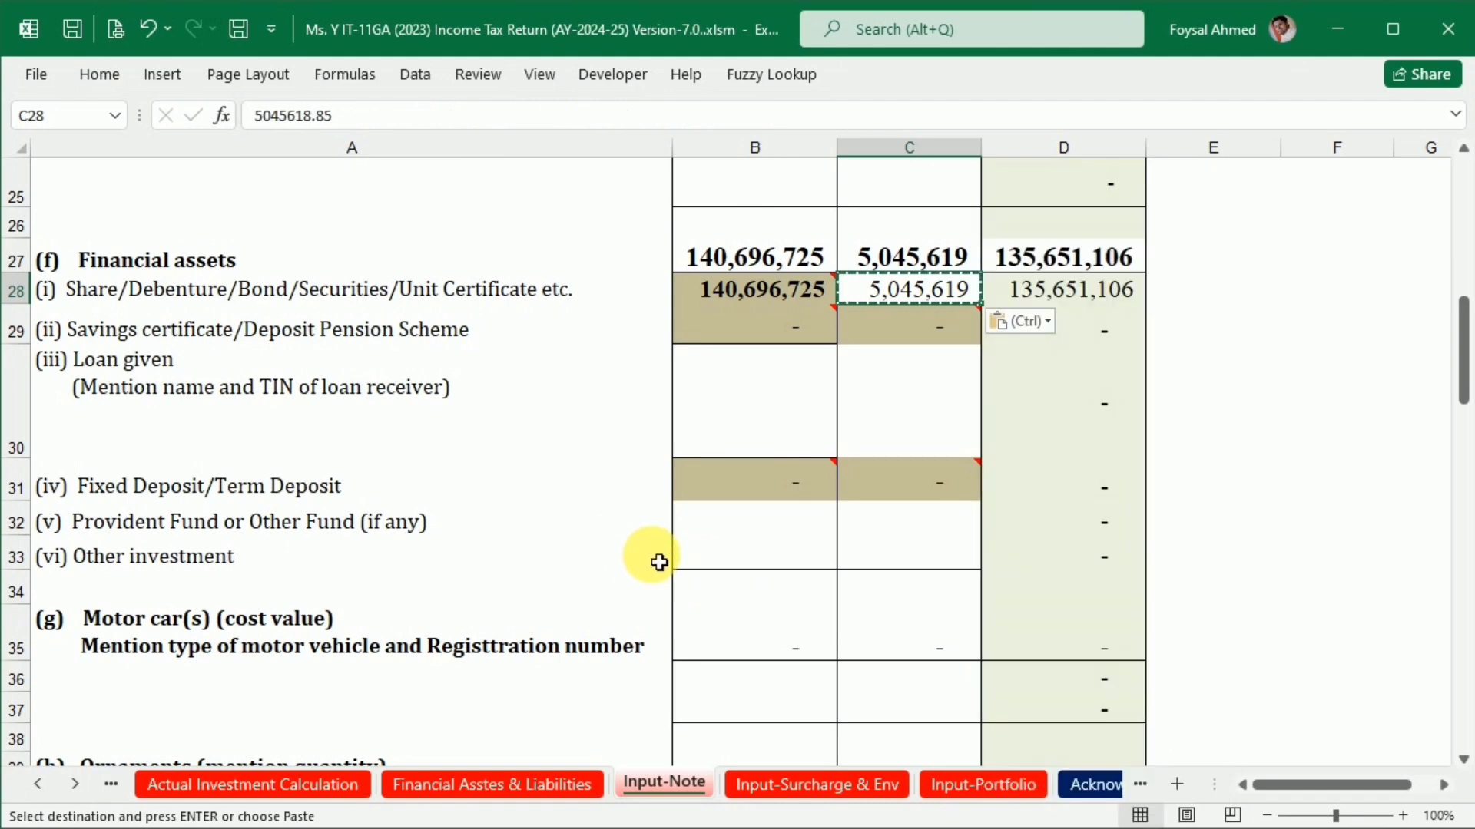
Review the asset rows around Financial assets in Input-Note and inspect the difference formula for shares and securities in D28.
scroll(659, 562, "up", 5)
scroll(659, 563, "down", 6)
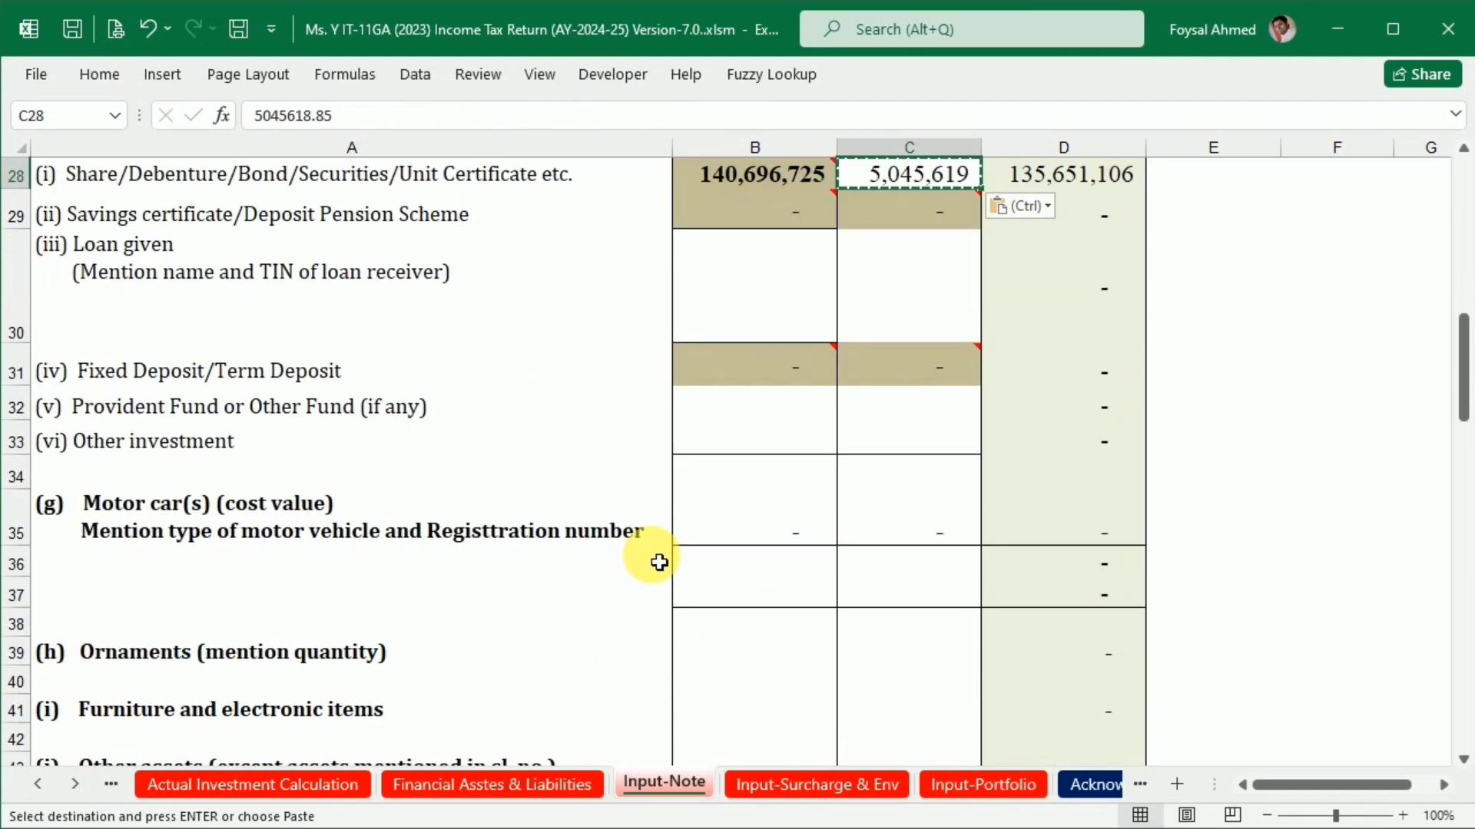
scroll(659, 563, "up", 3)
scroll(659, 563, "down", 5)
scroll(659, 563, "up", 2)
scroll(658, 563, "up", 1)
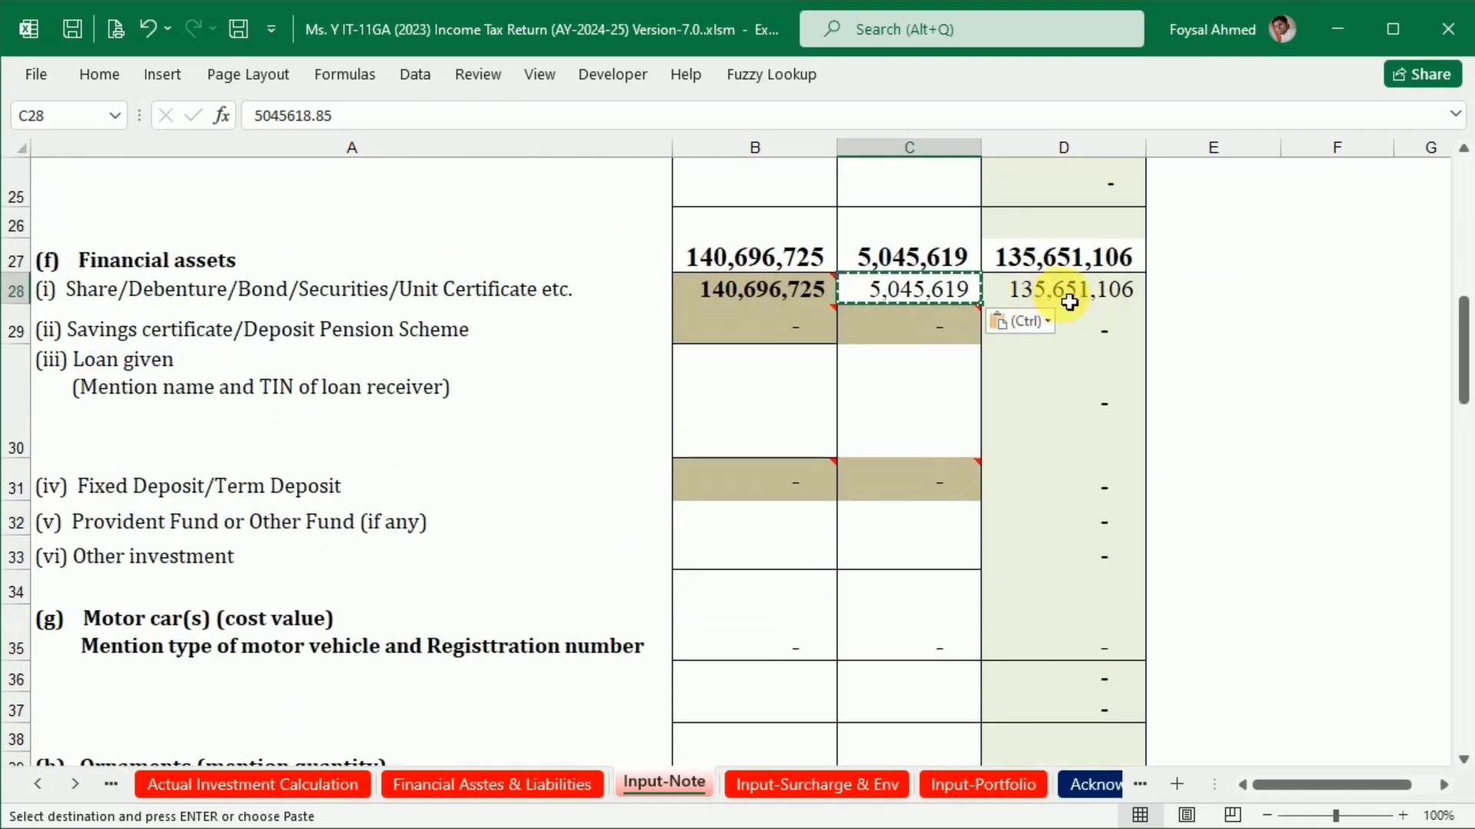
left_click(1069, 299)
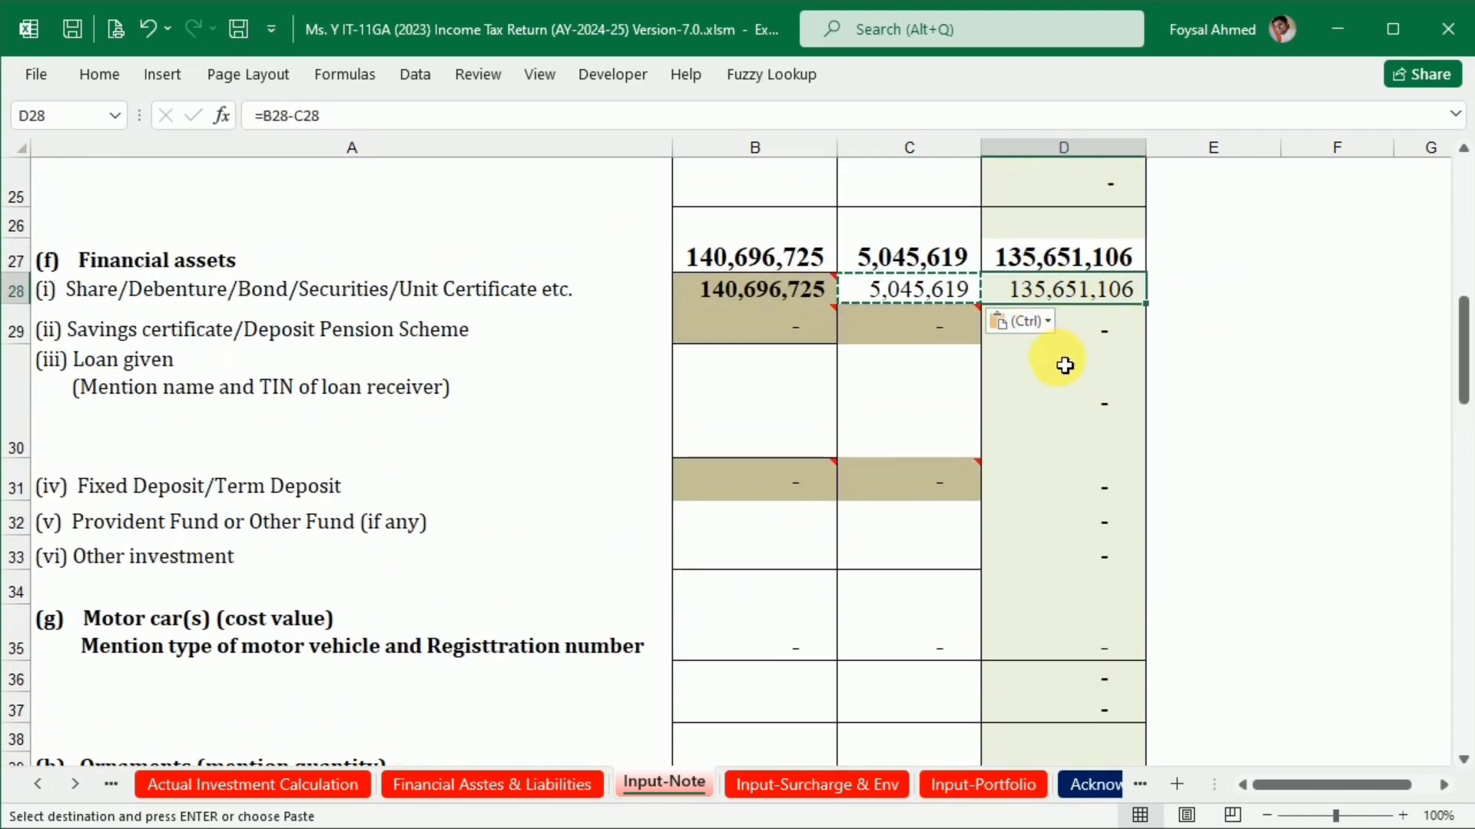
Switch back to the X Brokerage Limited (Pretfolio Ledger) workbook and review the Portfolio--Last Year statement.
key("alt+Tab")
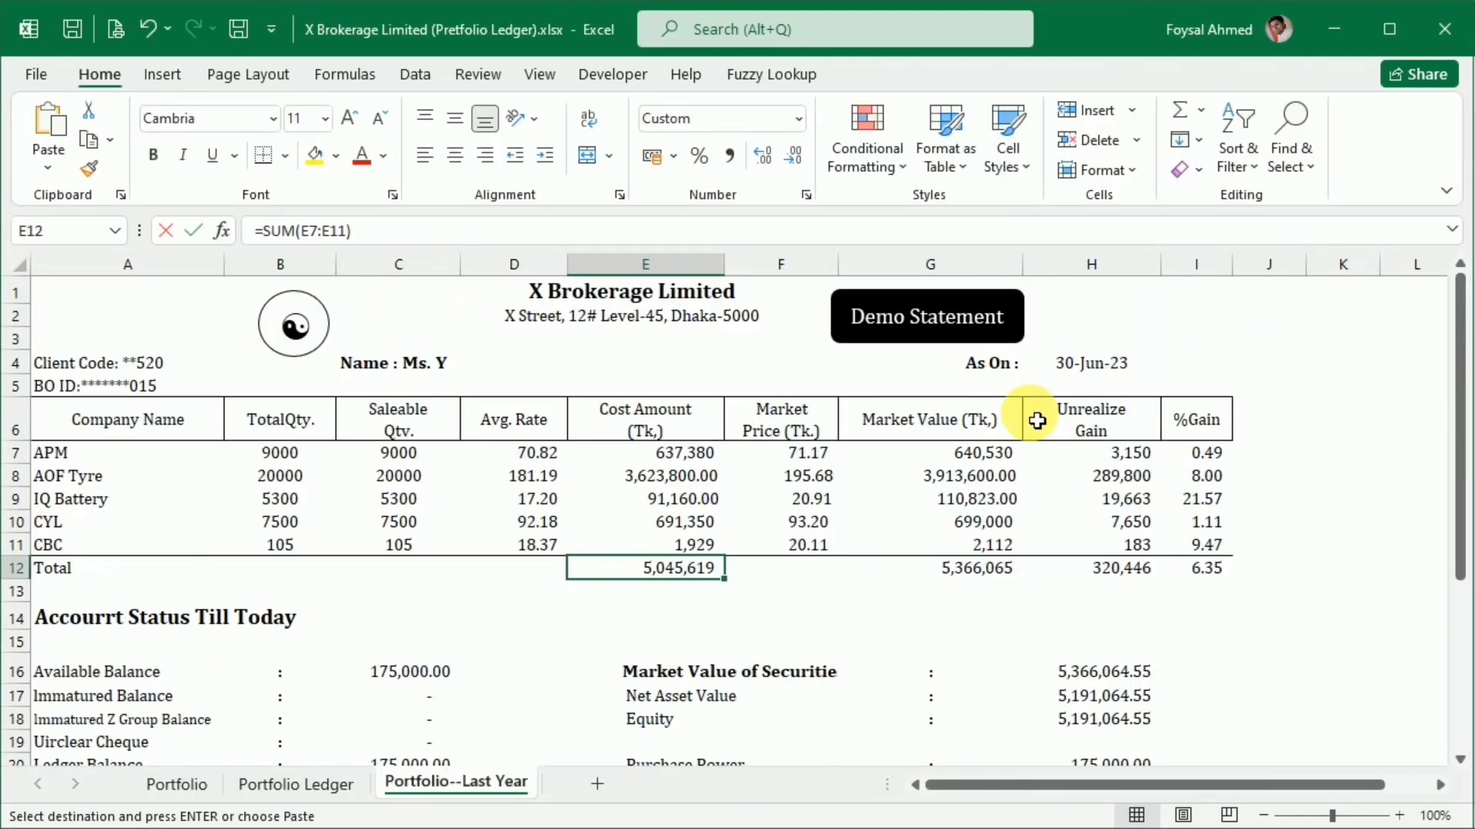
scroll(1036, 421, "down", 1)
scroll(1033, 418, "up", 1)
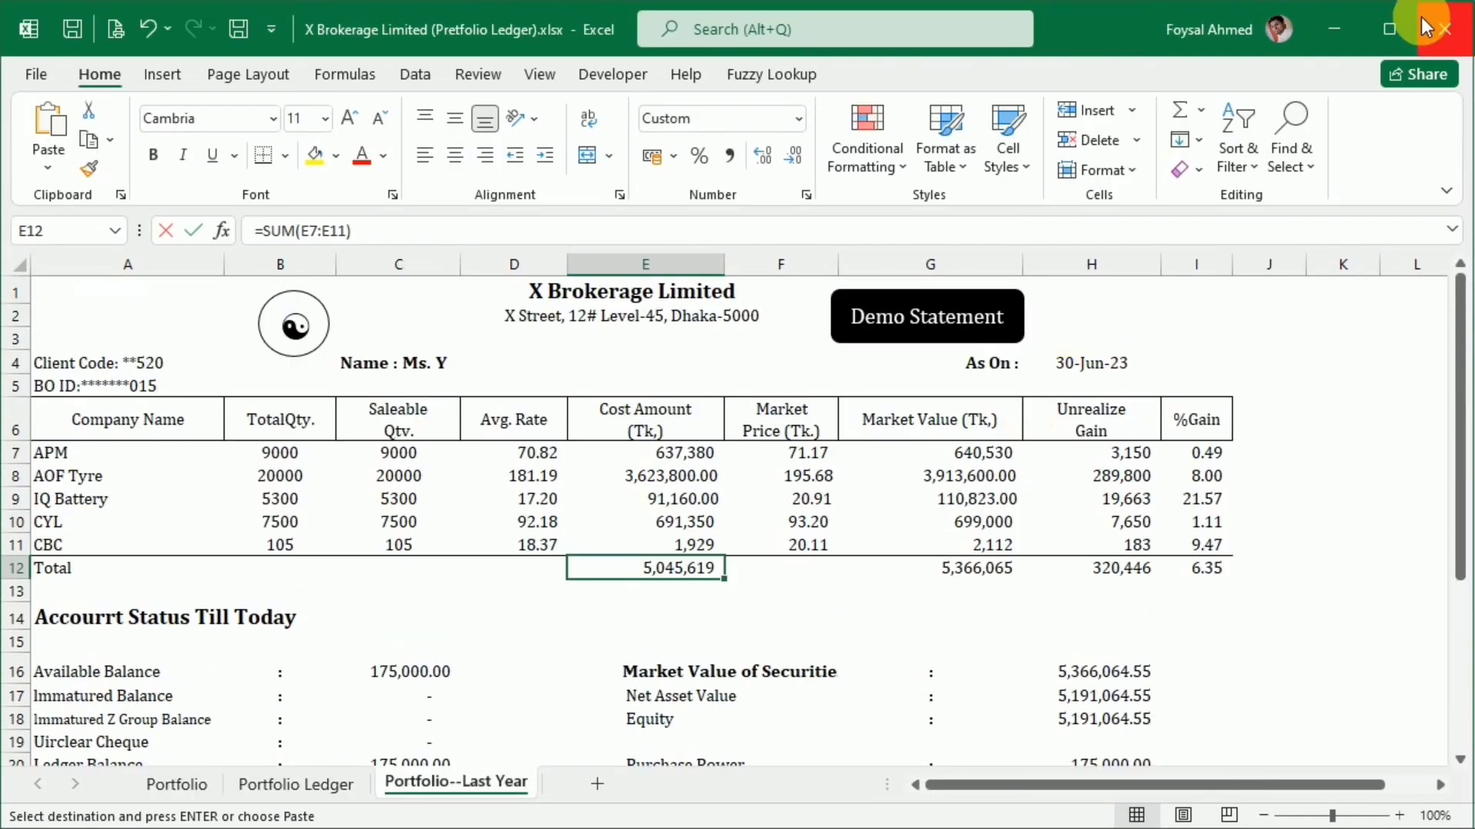
Close the X Brokerage Limited (Pretfolio Ledger) workbook with its changes saved, and switch to Bank Statement Demo.xlsx.
left_click(1441, 32)
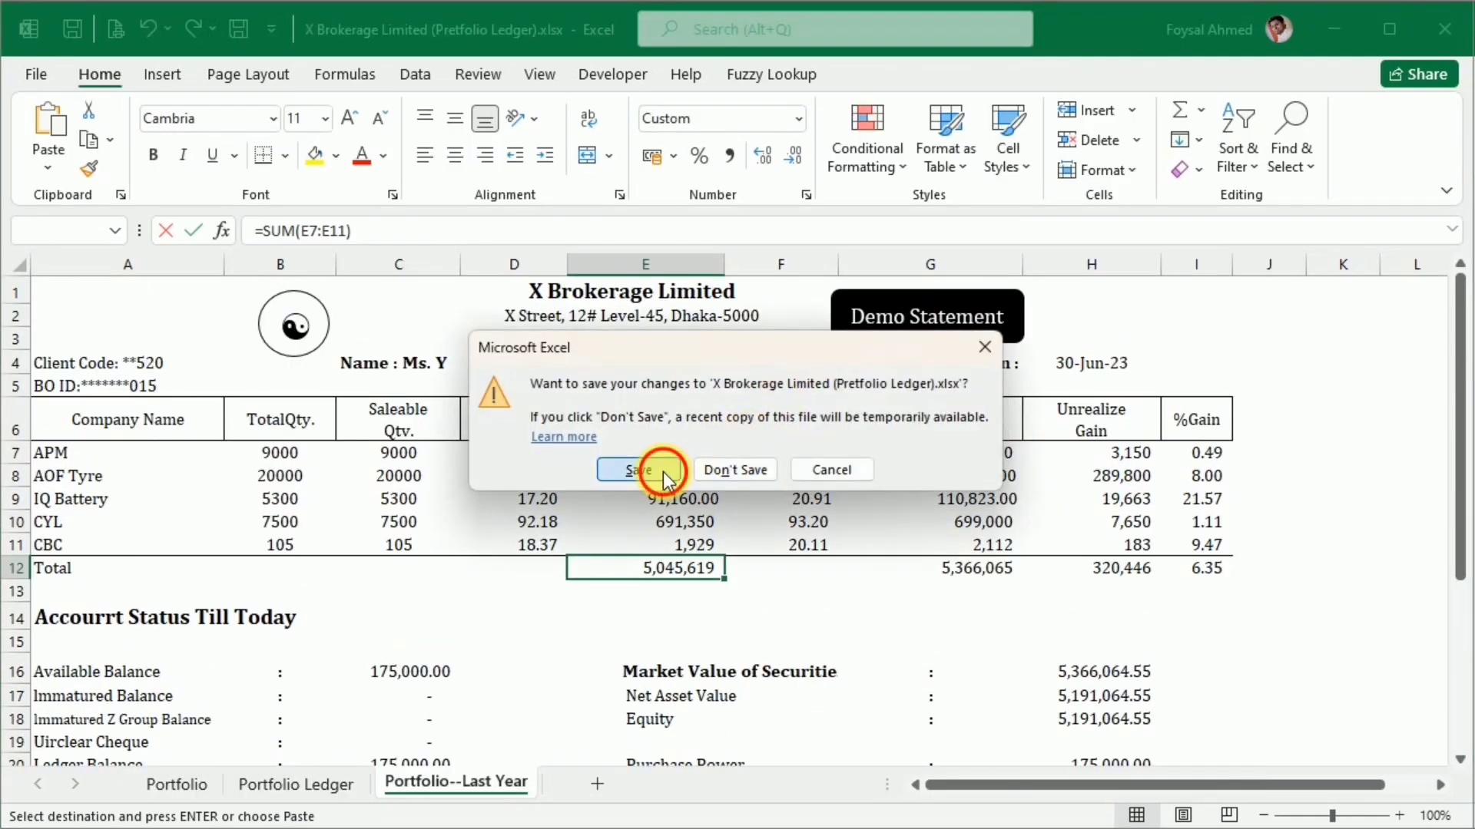
left_click(638, 470)
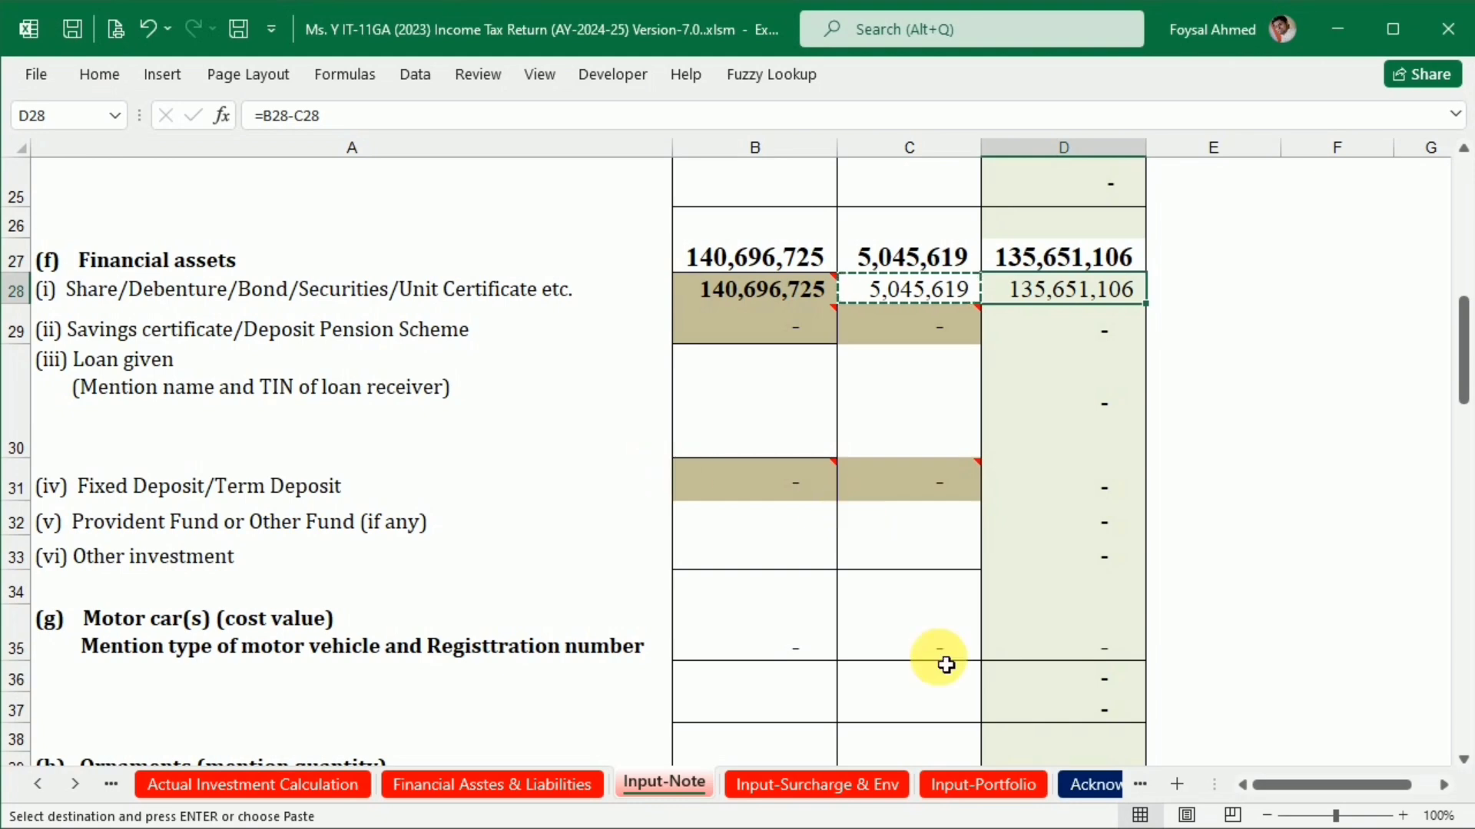
mouse_move(1017, 827)
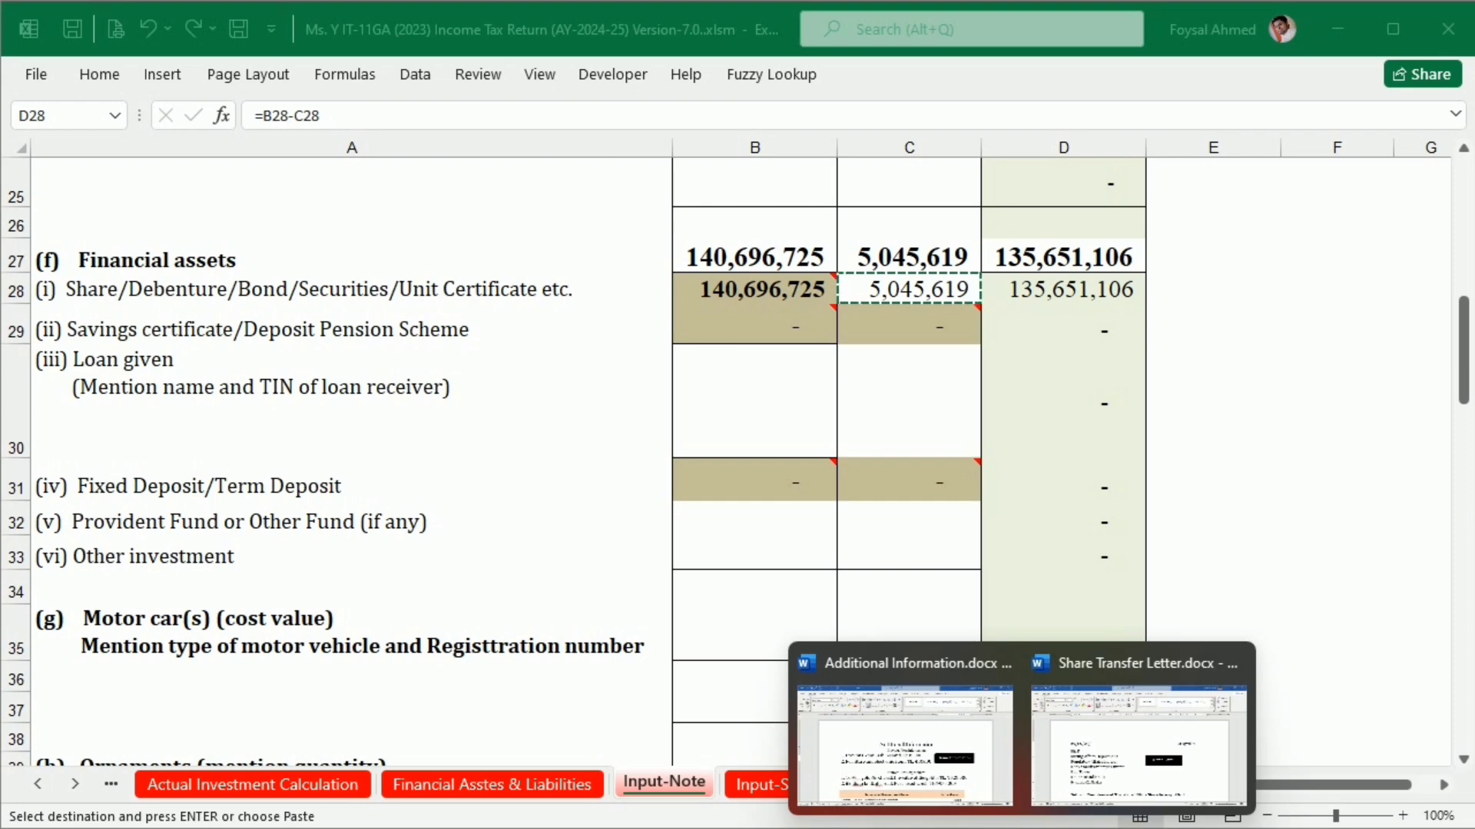
left_click(1017, 761)
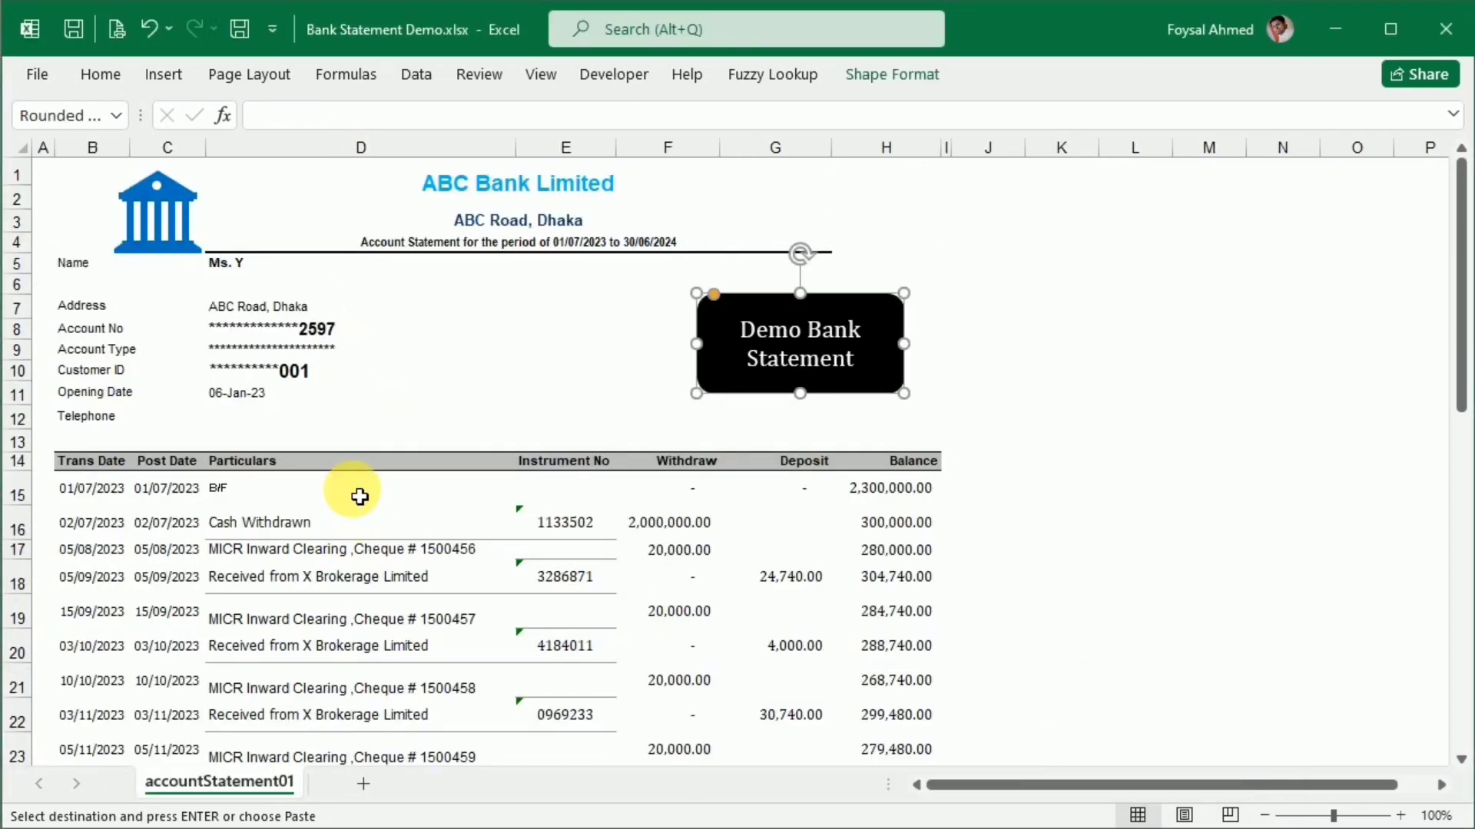
Change the bank name heading in cell D1 of the bank statement to ABC Bank PLC.
left_click(231, 276)
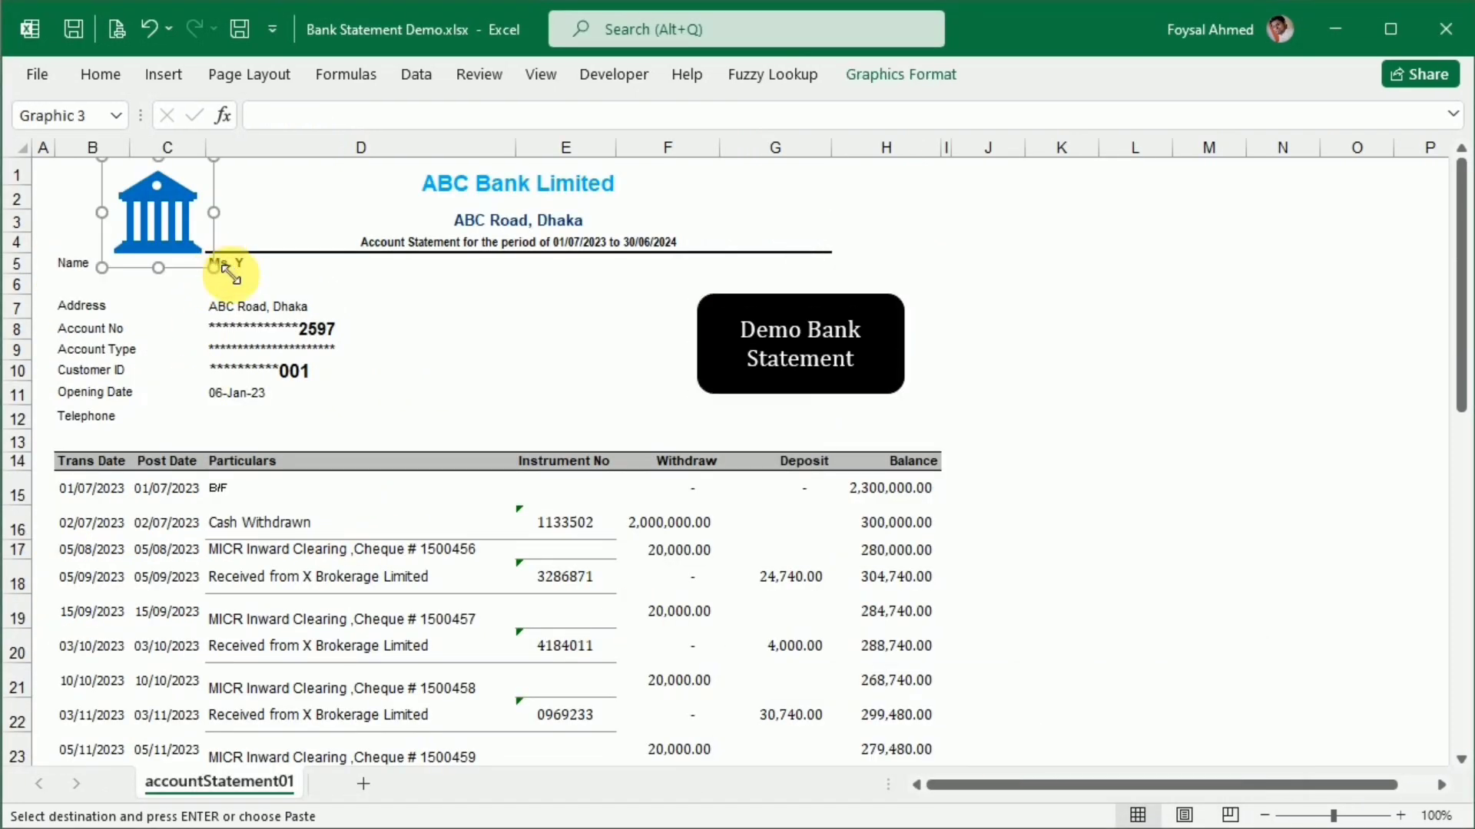
left_click(240, 270)
left_click_drag(294, 115, 257, 115)
left_click(412, 356)
left_click(456, 200)
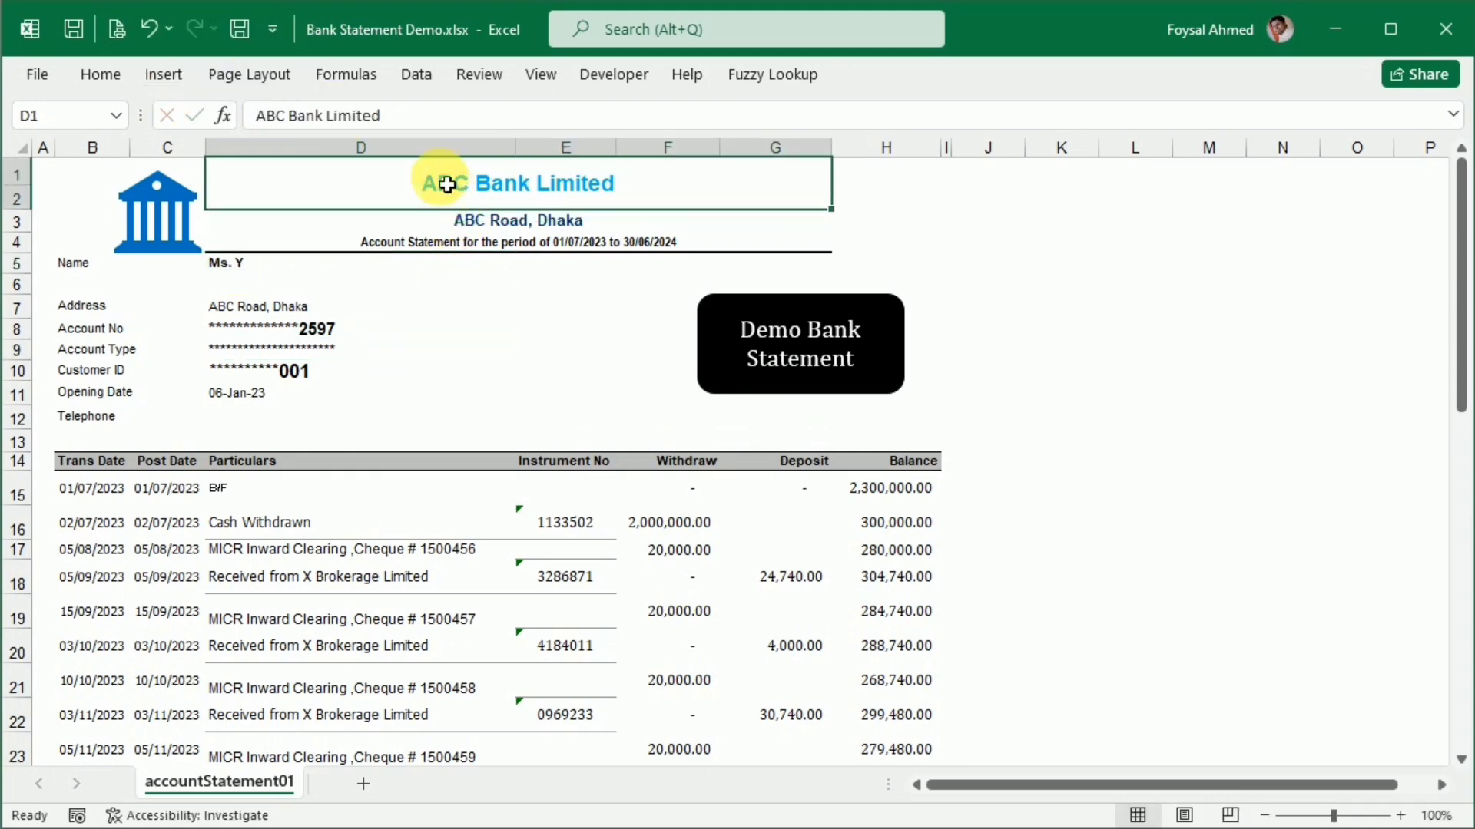
left_click_drag(395, 115, 164, 115)
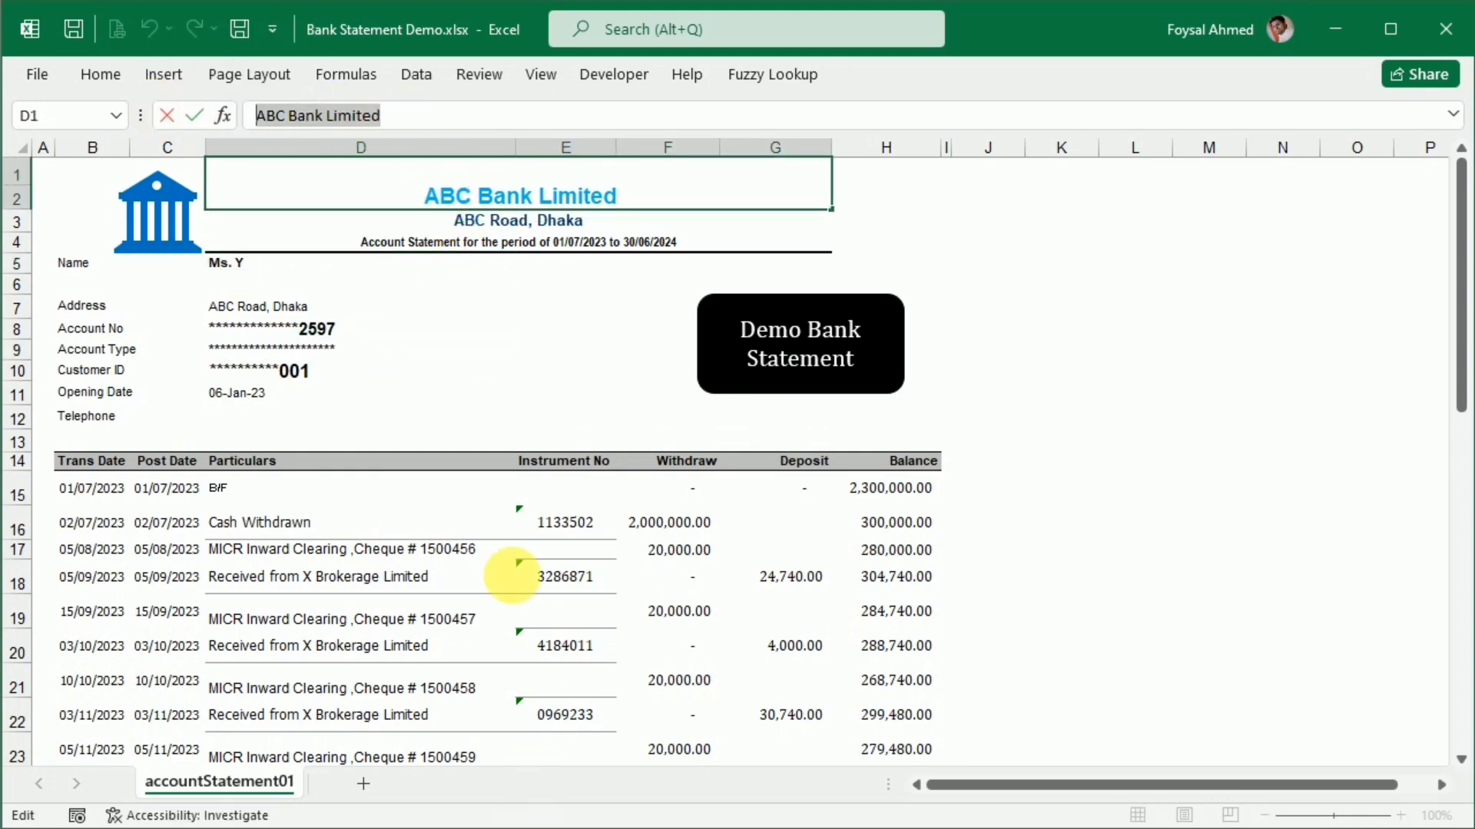
mouse_move(916, 821)
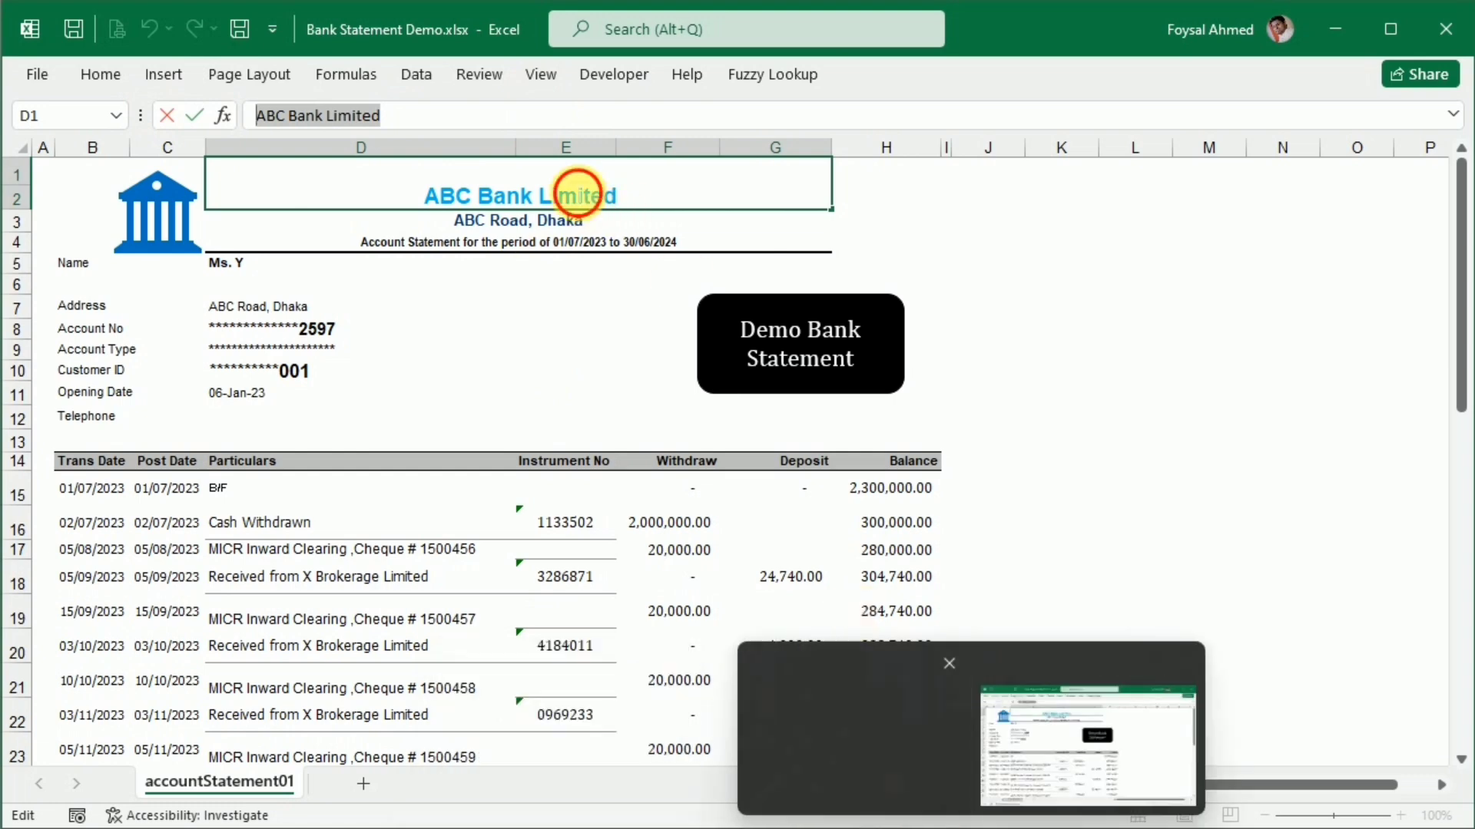
double_click(573, 186)
type("PLC")
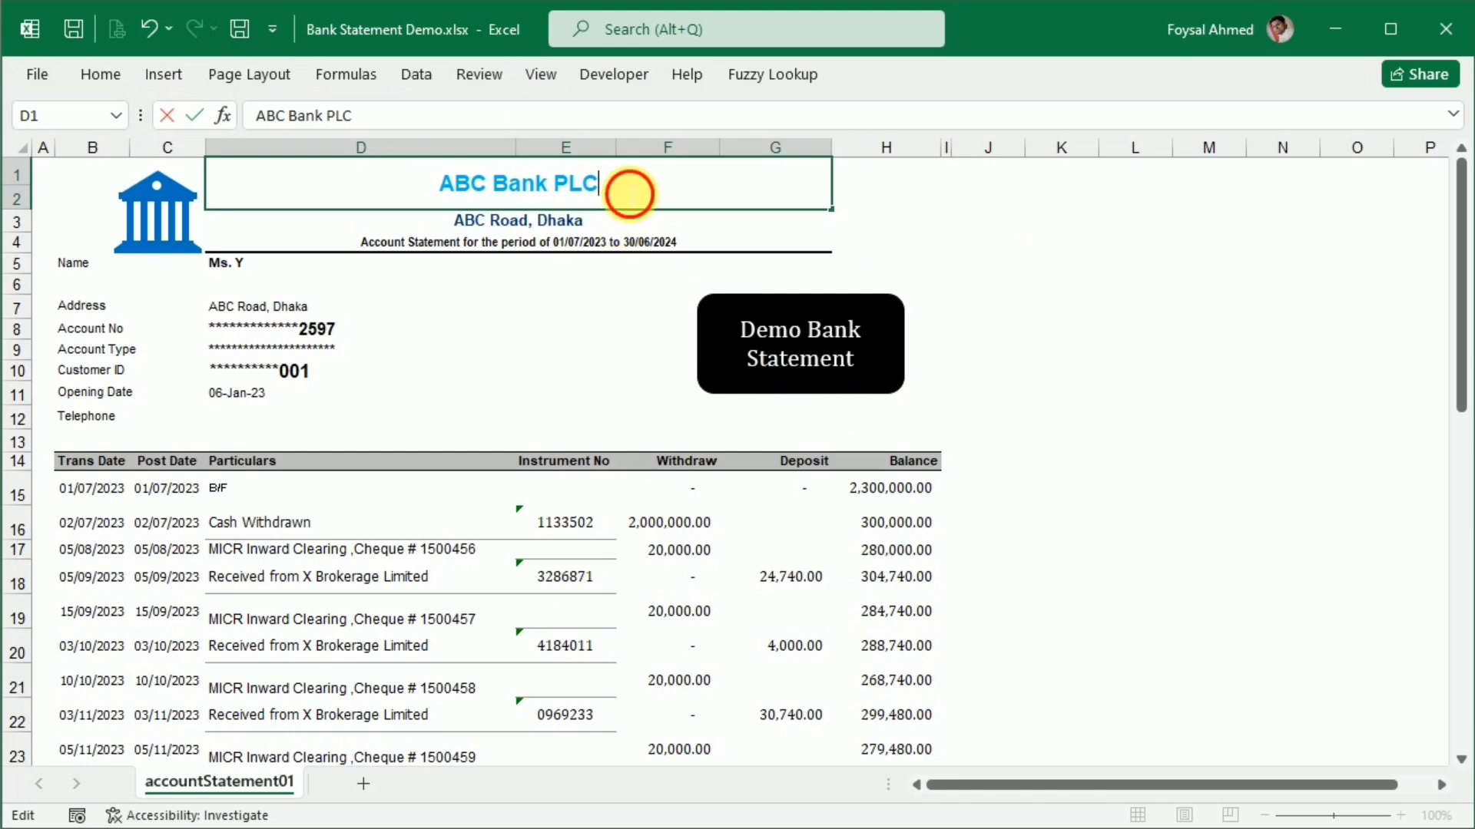
left_click_drag(628, 187, 414, 188)
left_click(1275, 526)
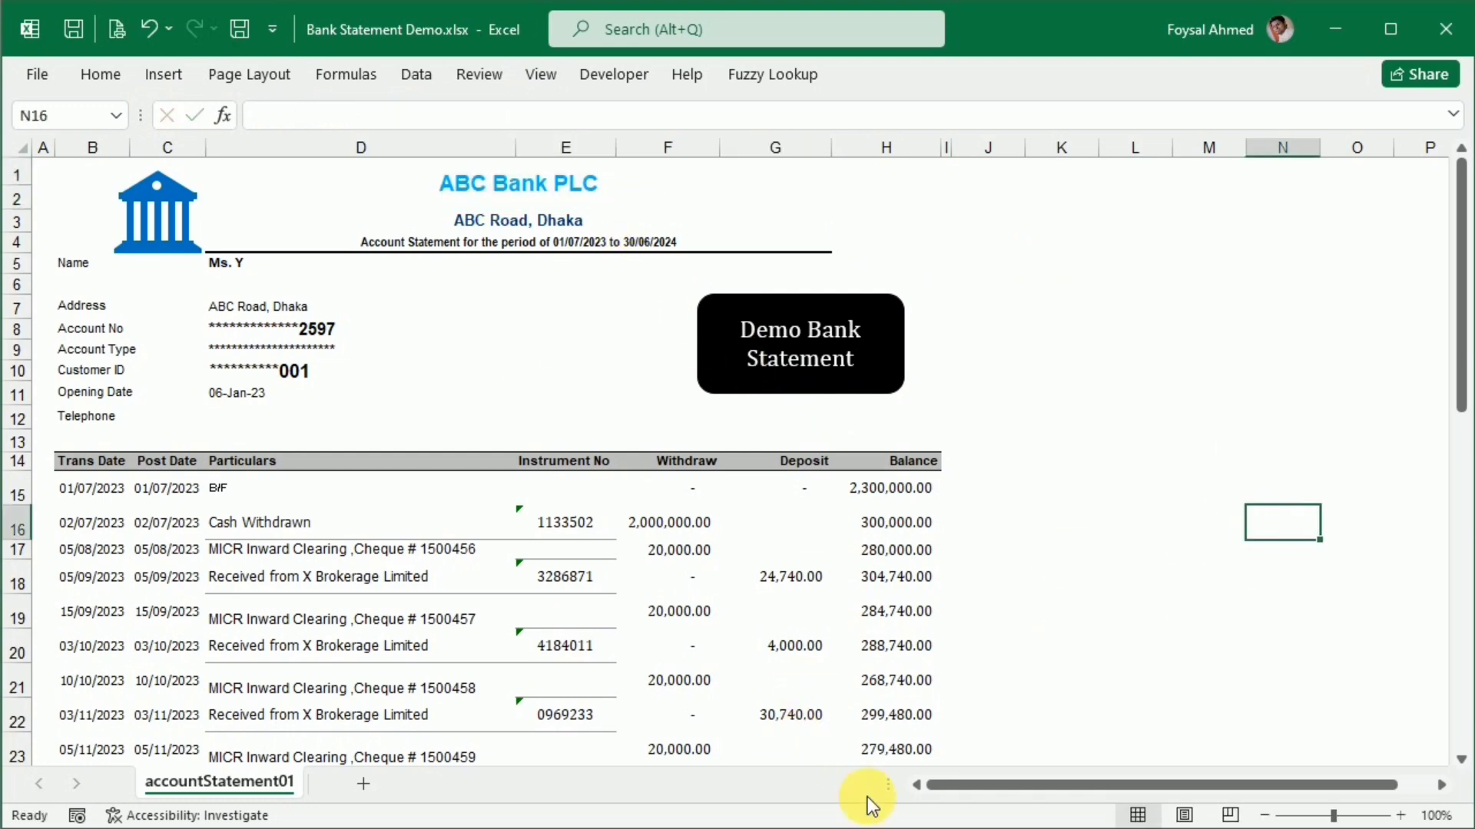
Enter ABC Bank PLC as the first bank name in Bank Account Details on the tax return's Financial Asstes & Liabilities sheet.
mouse_move(960, 826)
left_click(891, 735)
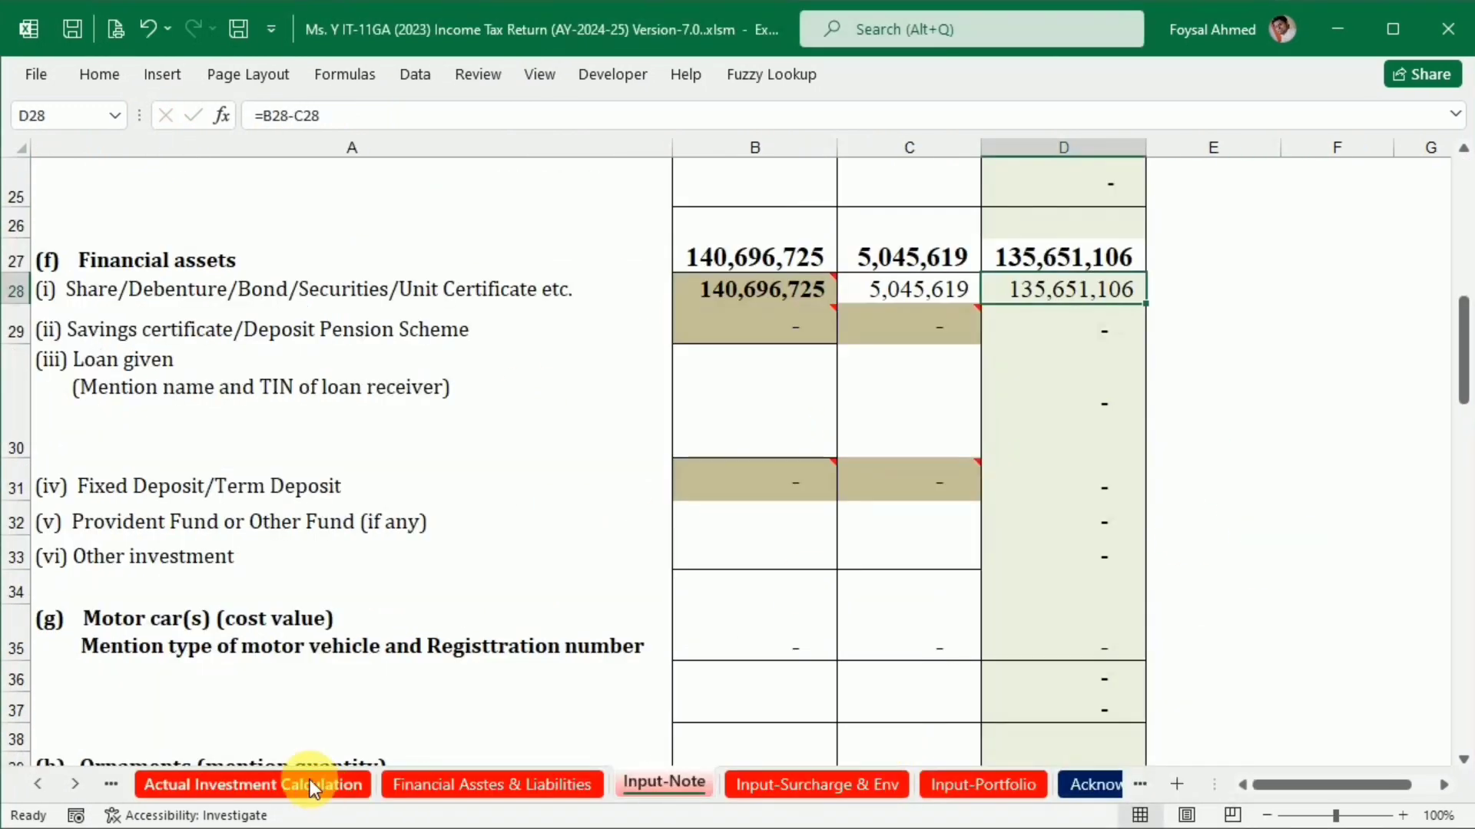
left_click(558, 784)
left_click(188, 326)
type("ABC Bank PLC")
left_click(398, 360)
Copy the account number from the bank statement into the Account No. cell C5 of the ABC Bank PLC row.
key("alt+Tab")
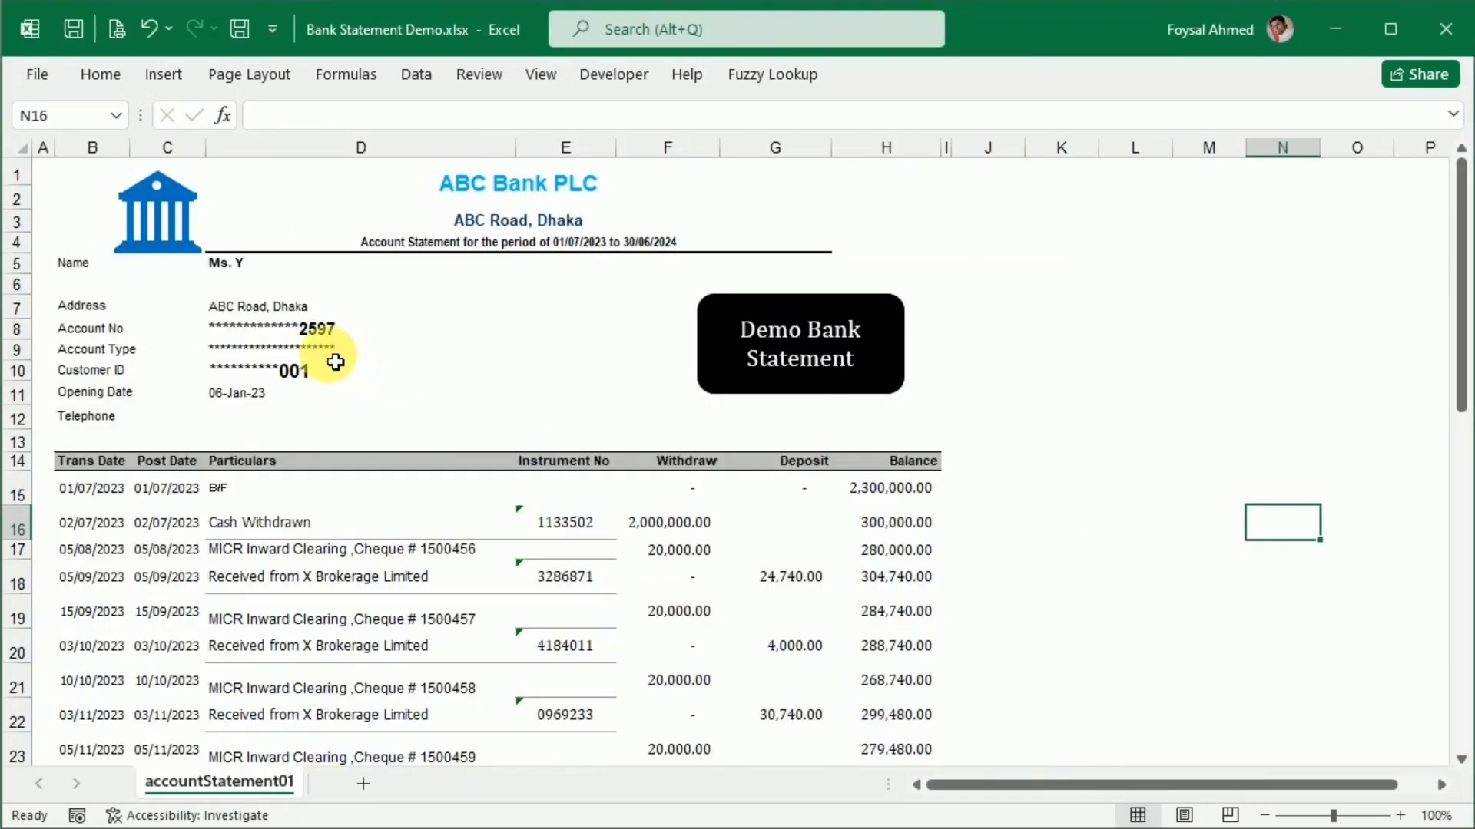
left_click(291, 329)
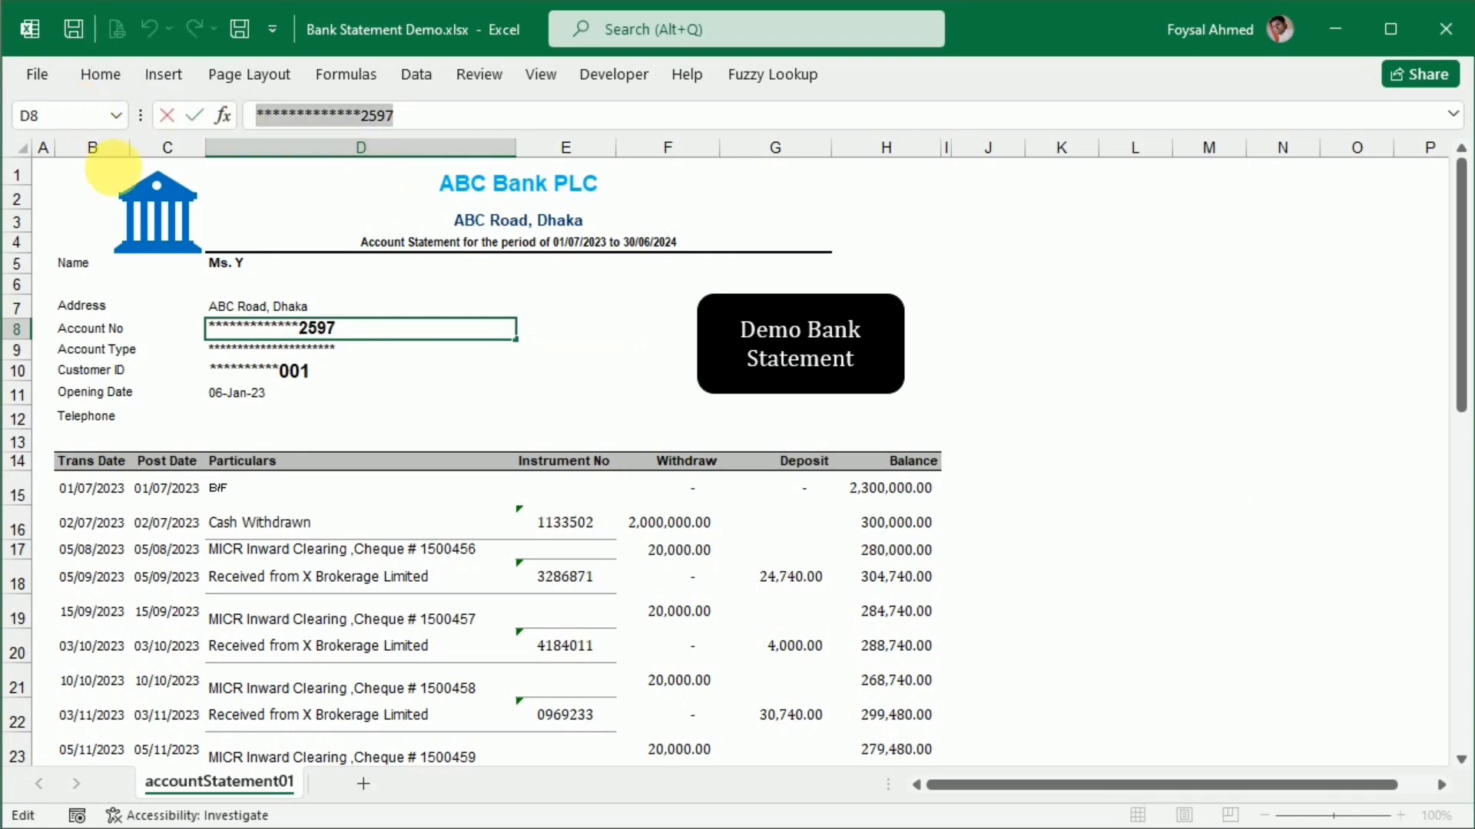
key("alt+Tab")
left_click(361, 323)
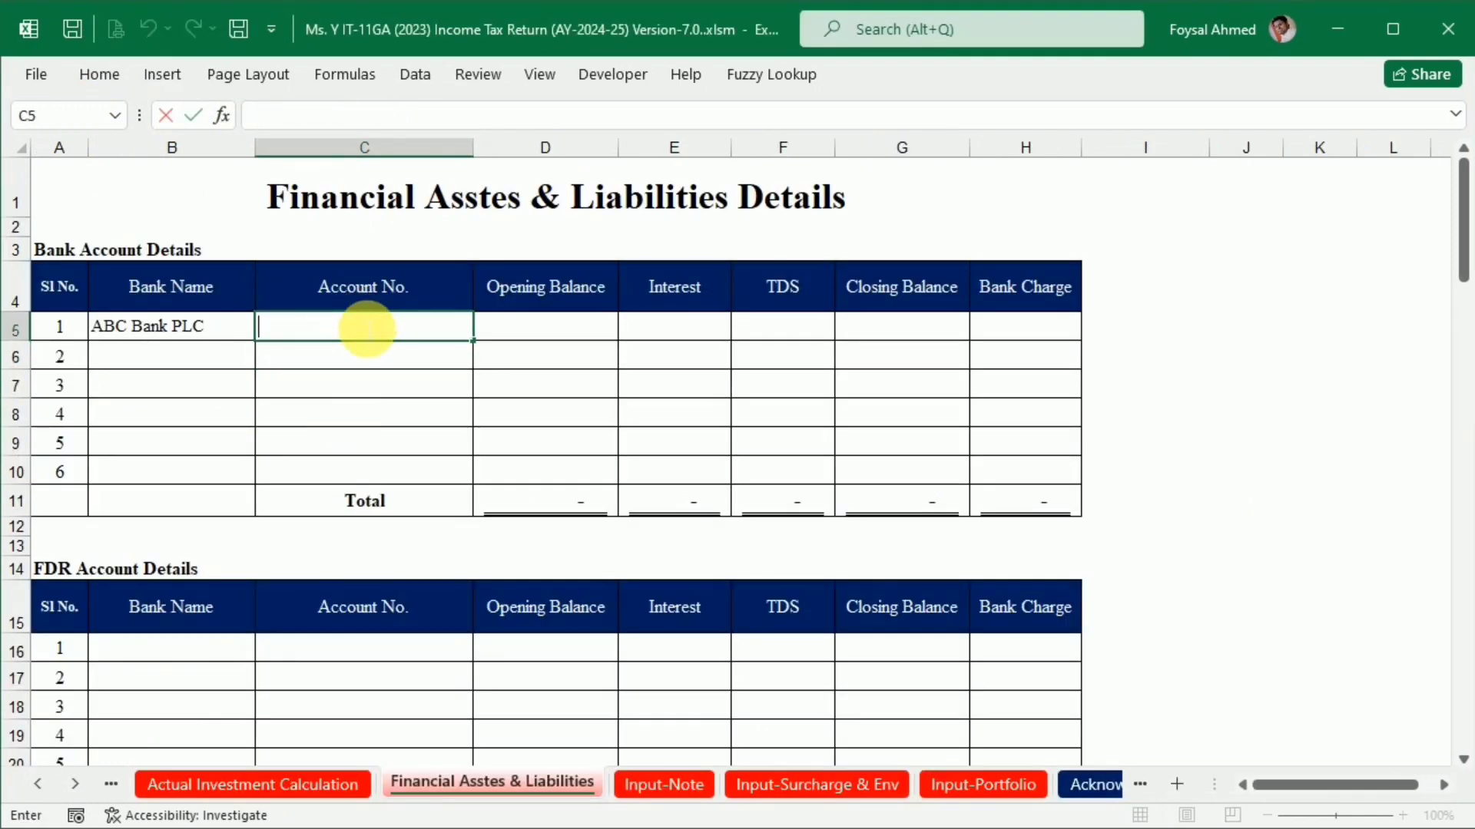
key("ctrl+v")
left_click(510, 392)
Copy the brought-forward balance 2300000 from the bank statement into the Opening Balance cell D5 of the tax return.
left_click(527, 323)
key("alt+Tab")
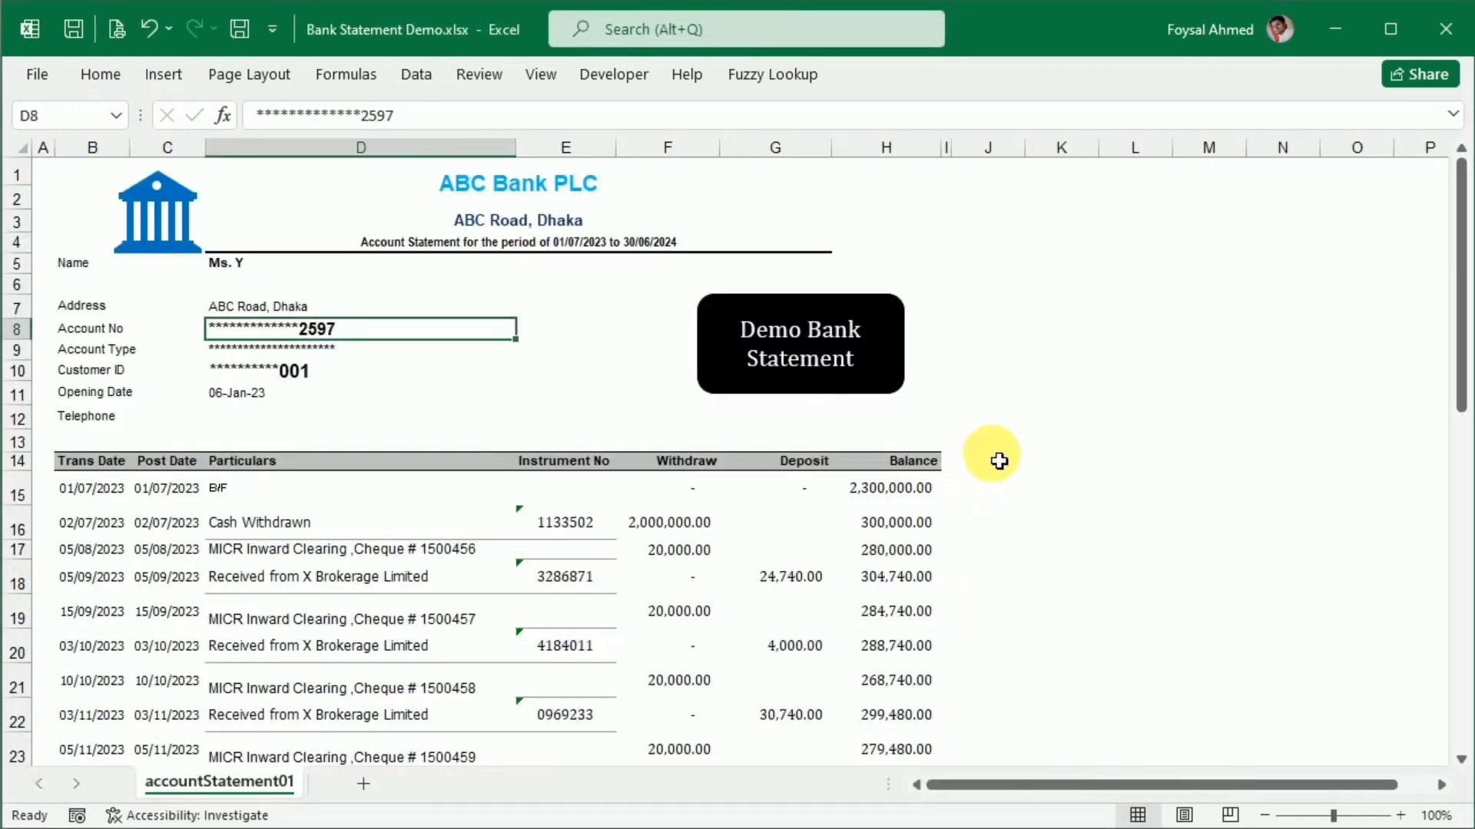
left_click(892, 488)
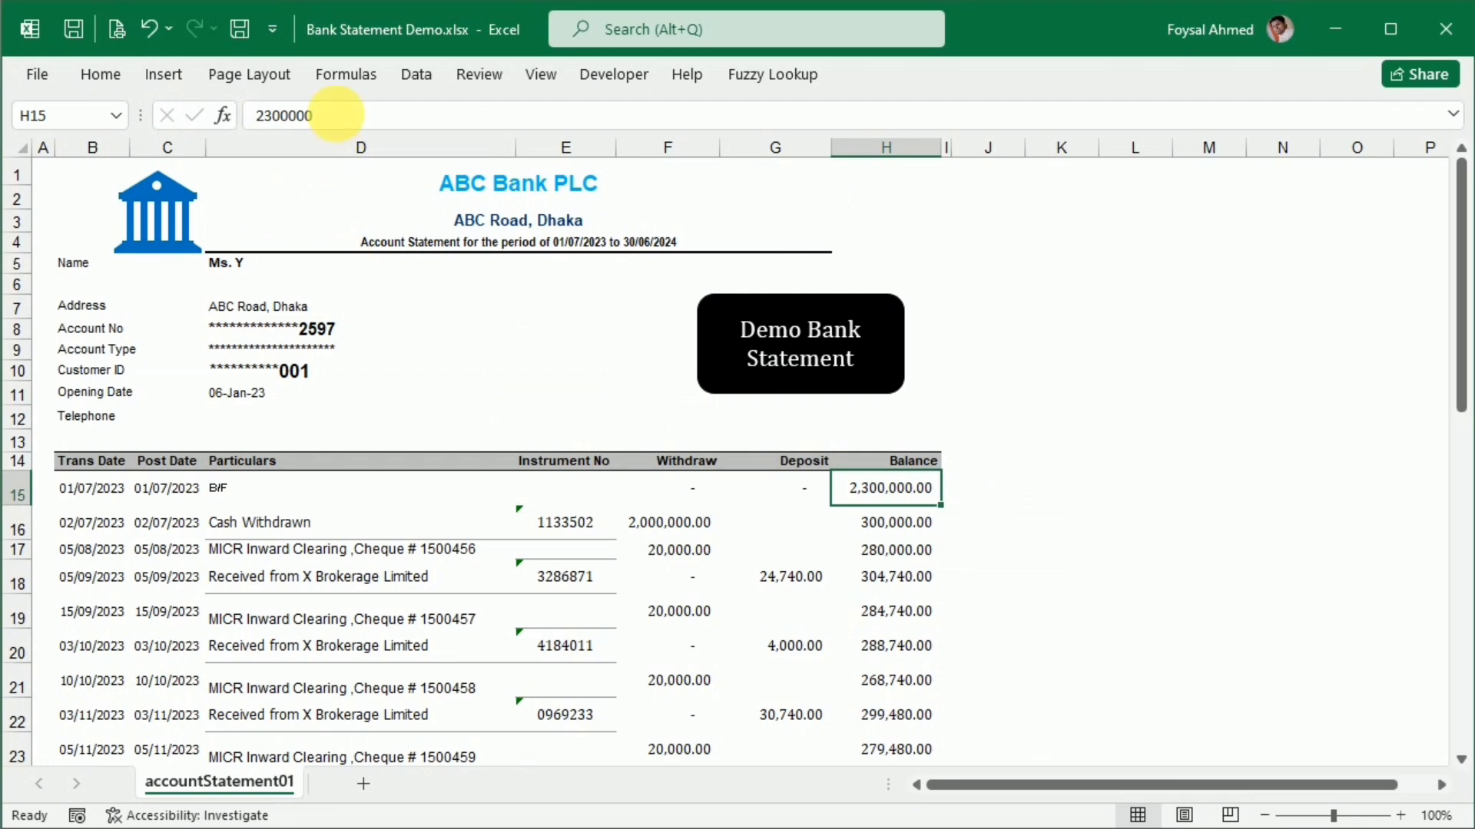
left_click(297, 115)
key("alt+Tab")
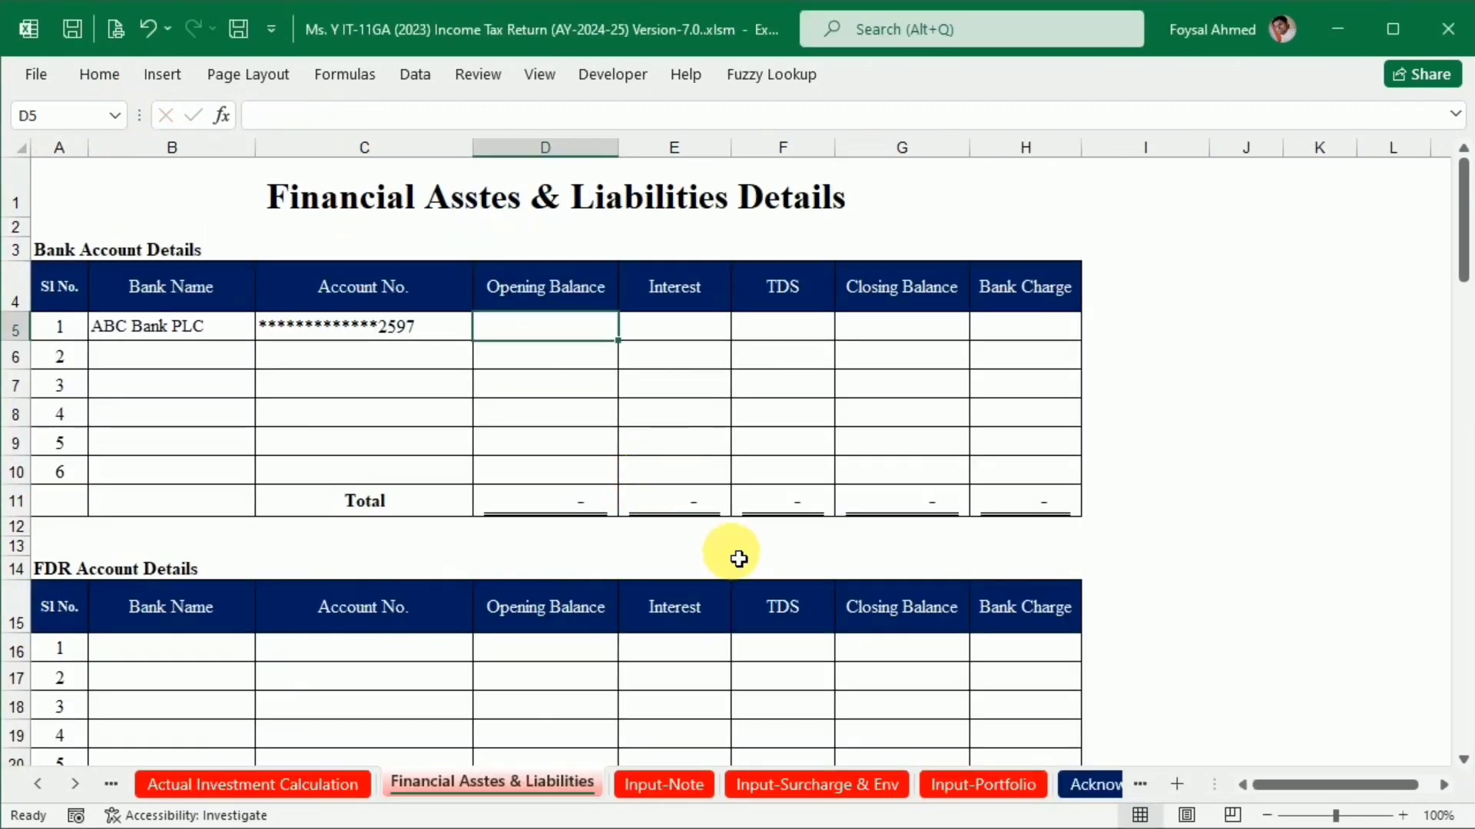
key("ctrl+v")
left_click(766, 438)
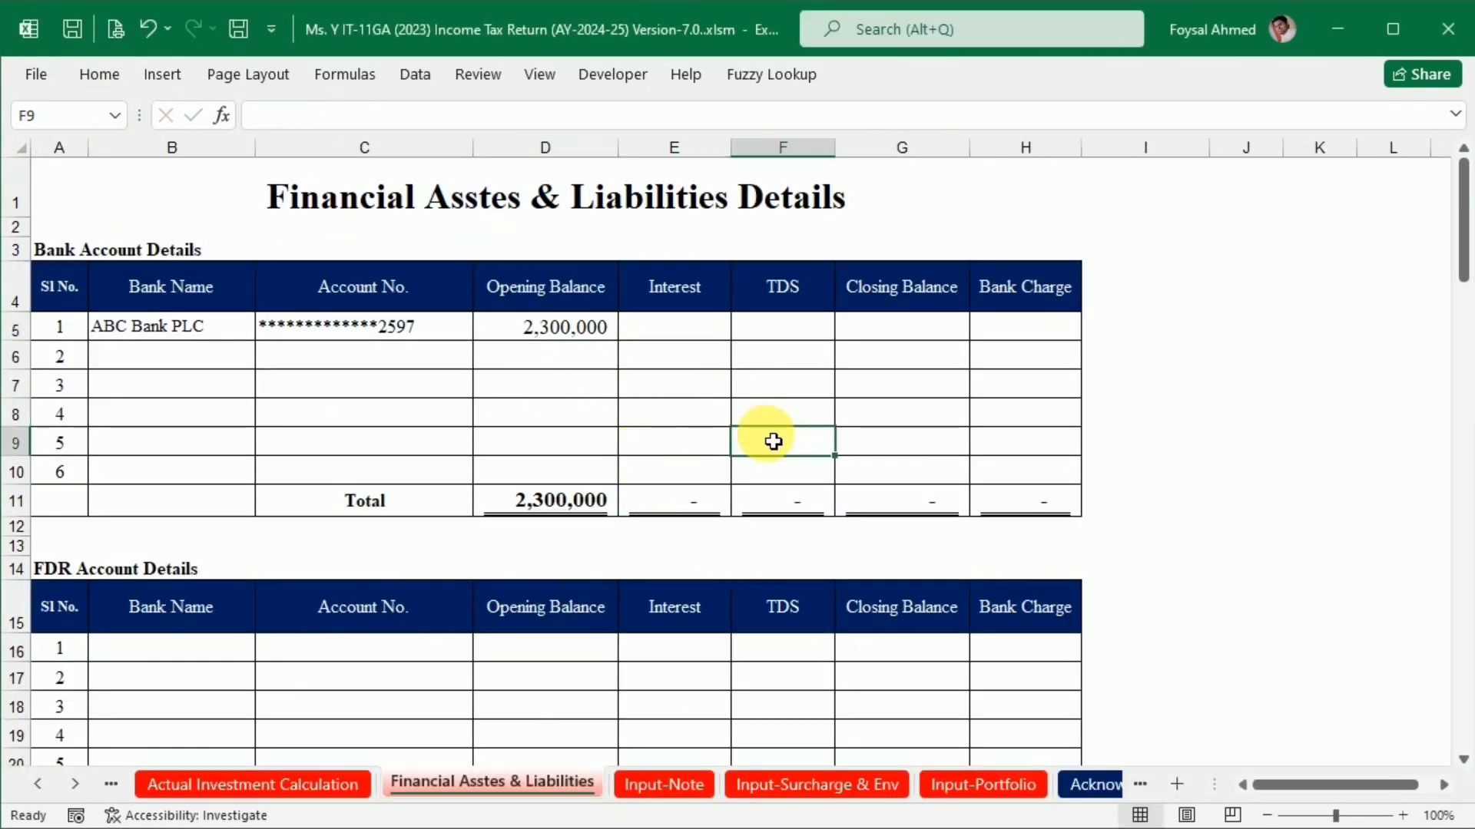
Link the Closing Balance cell G5 to the statement's final balance in cell H41 of accountStatement01.
key("alt+Tab")
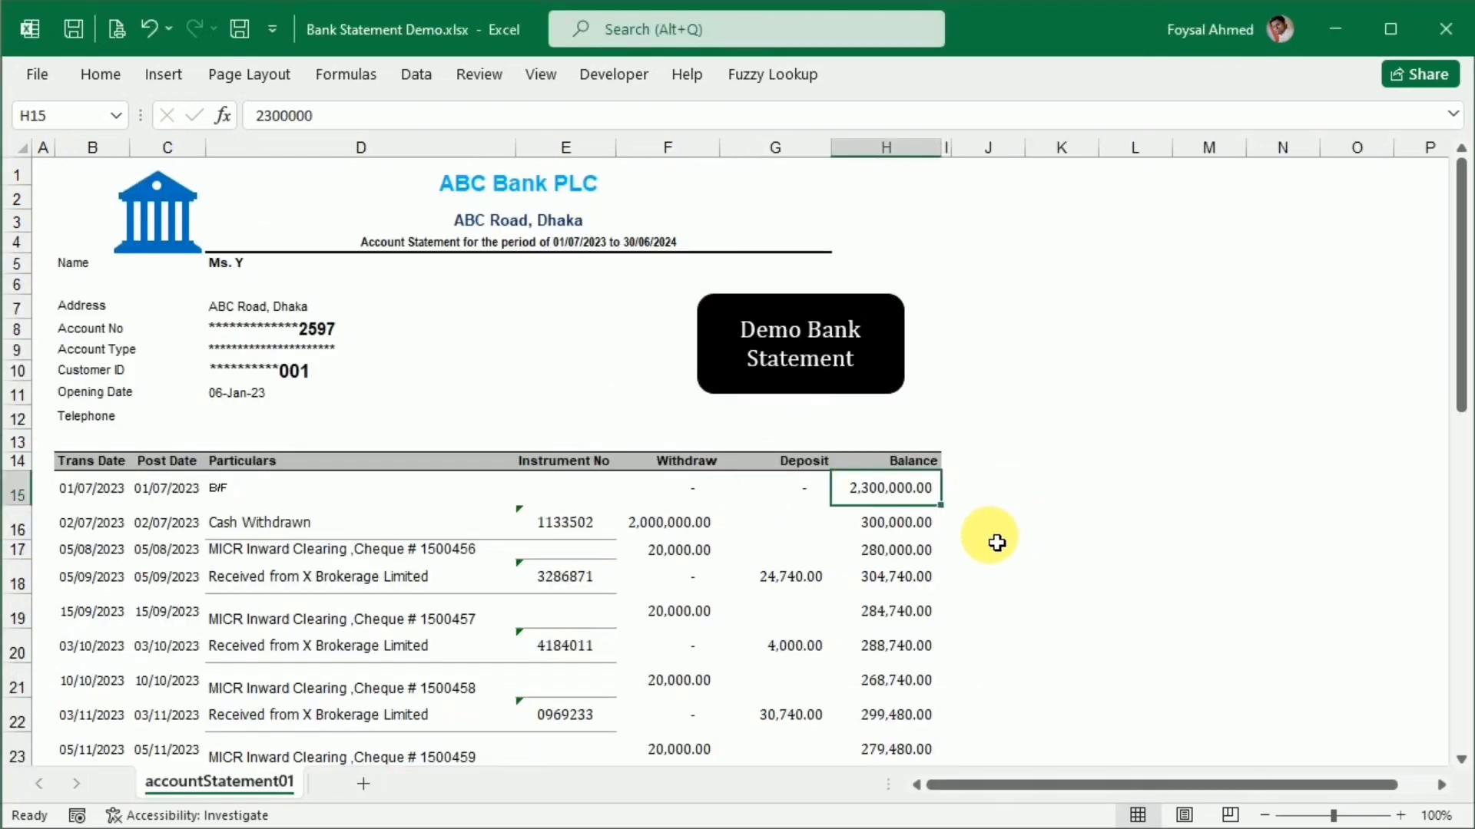
scroll(994, 540, "down", 6)
scroll(996, 542, "down", 5)
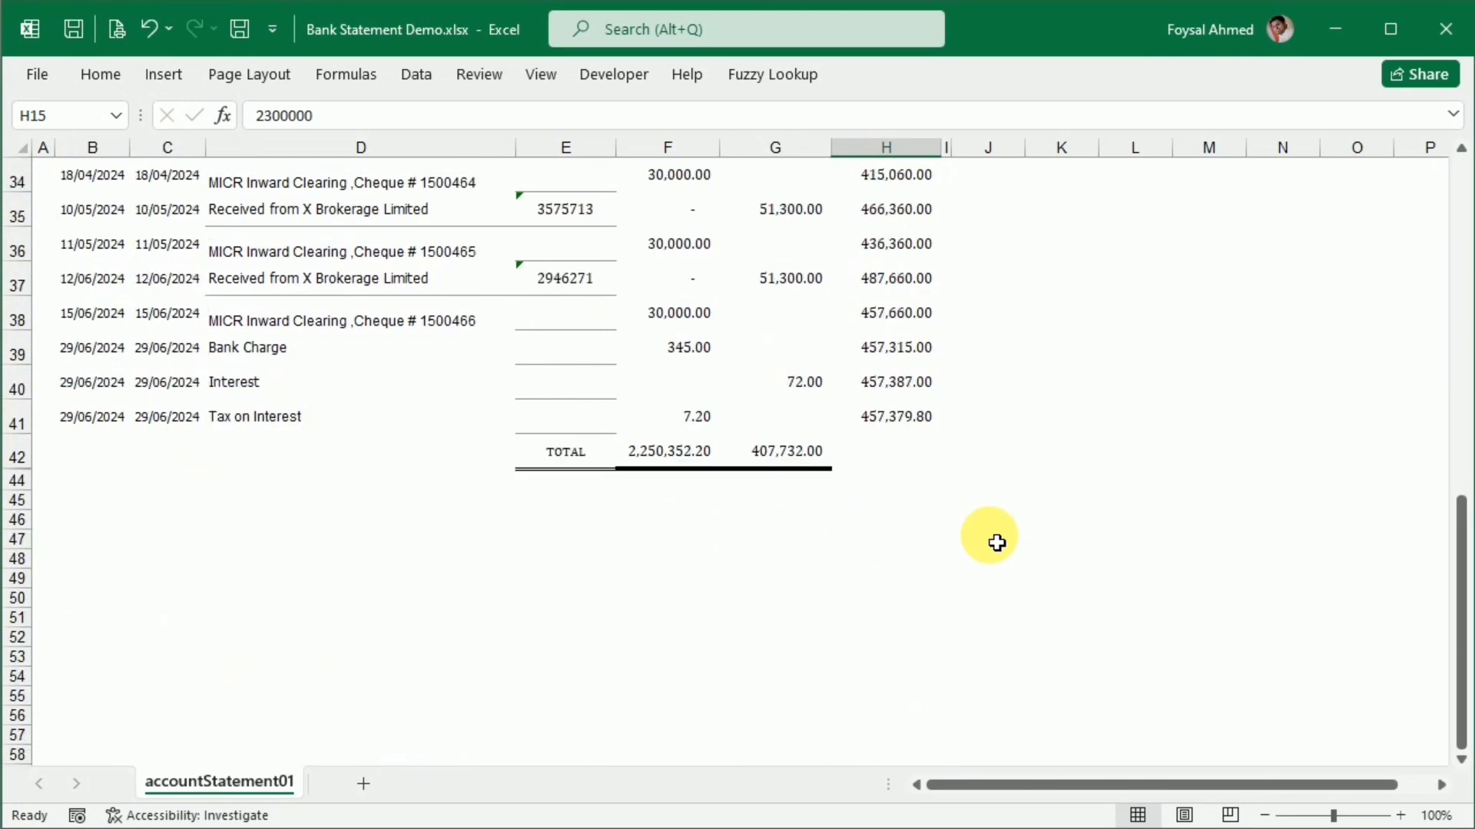
left_click(906, 420)
key("alt+Tab")
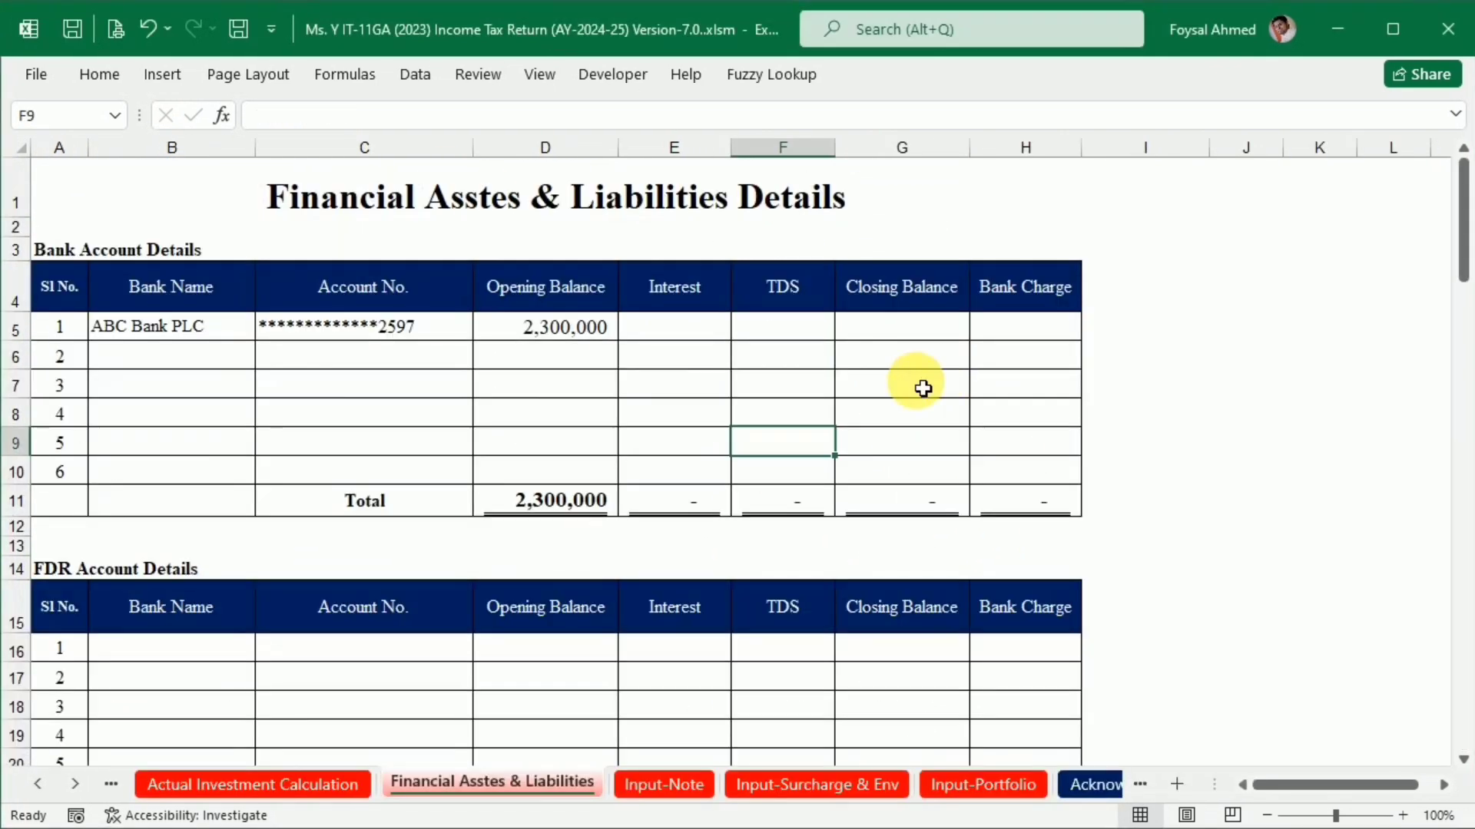
left_click(895, 326)
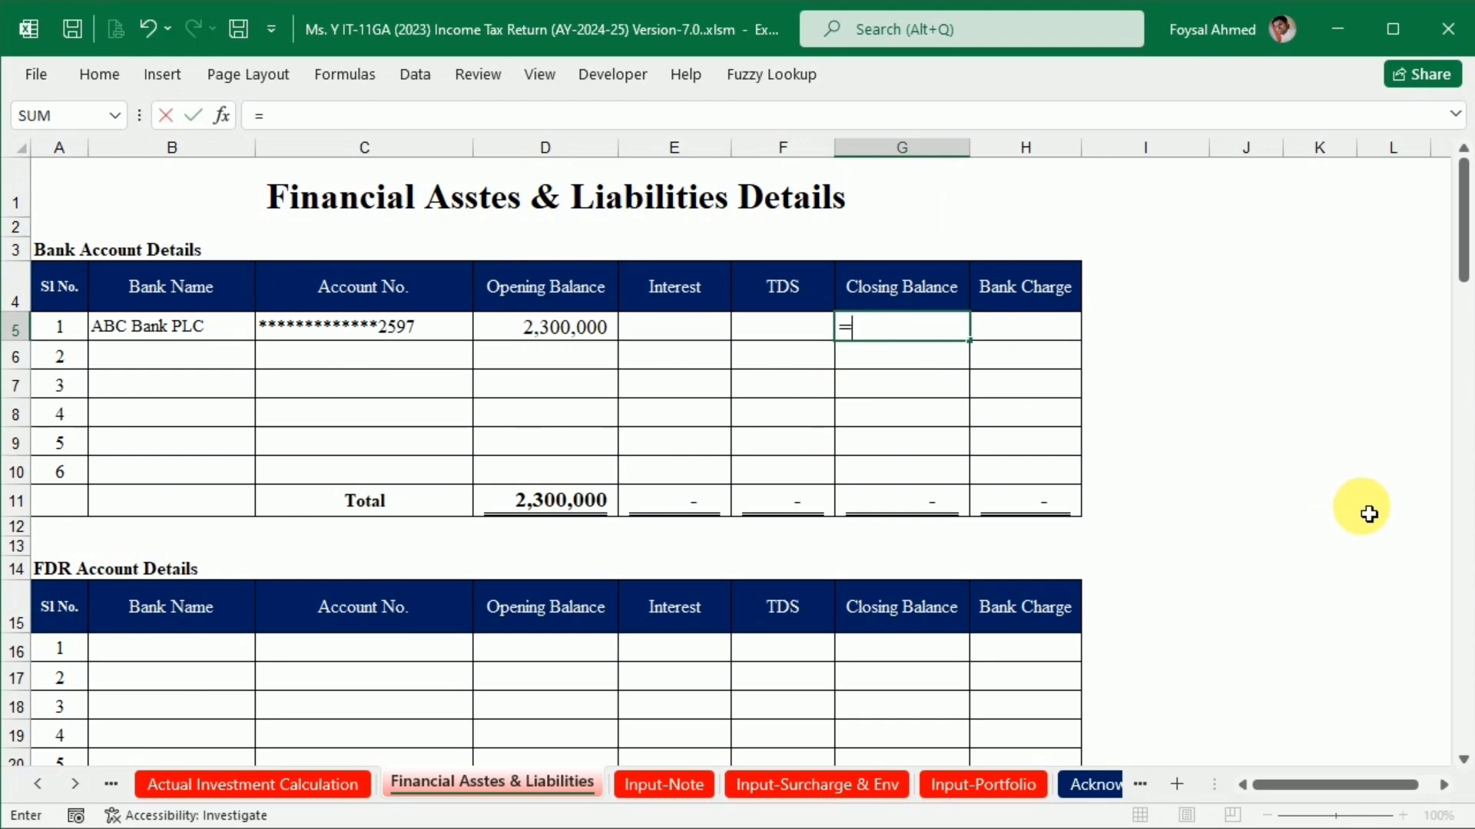
key("alt+Tab")
left_click(908, 421)
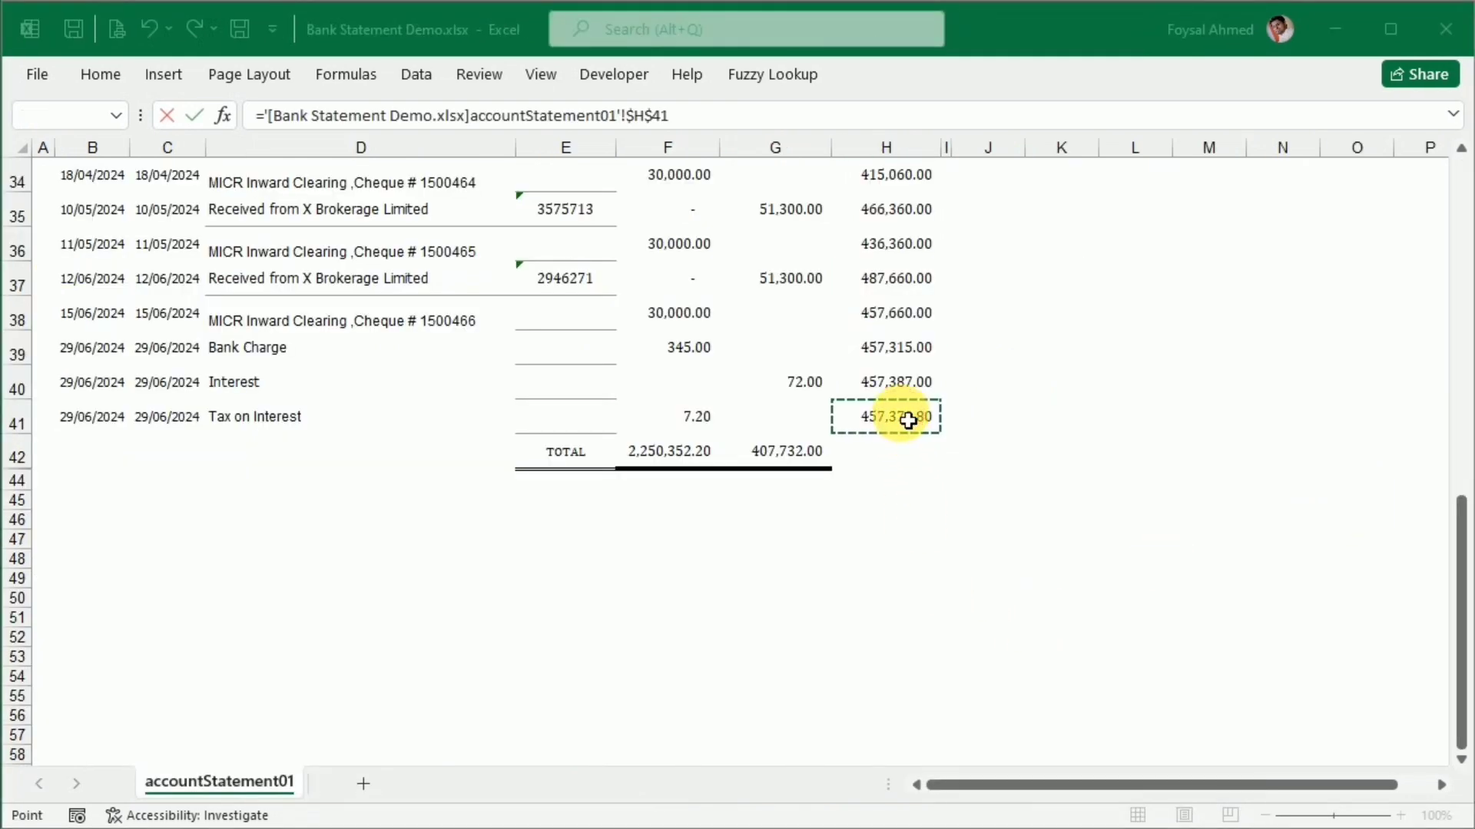
key("Return")
Replace the closing balance formula in G5 with its static value.
key("Up")
key("ctrl+c")
key("shift+F10")
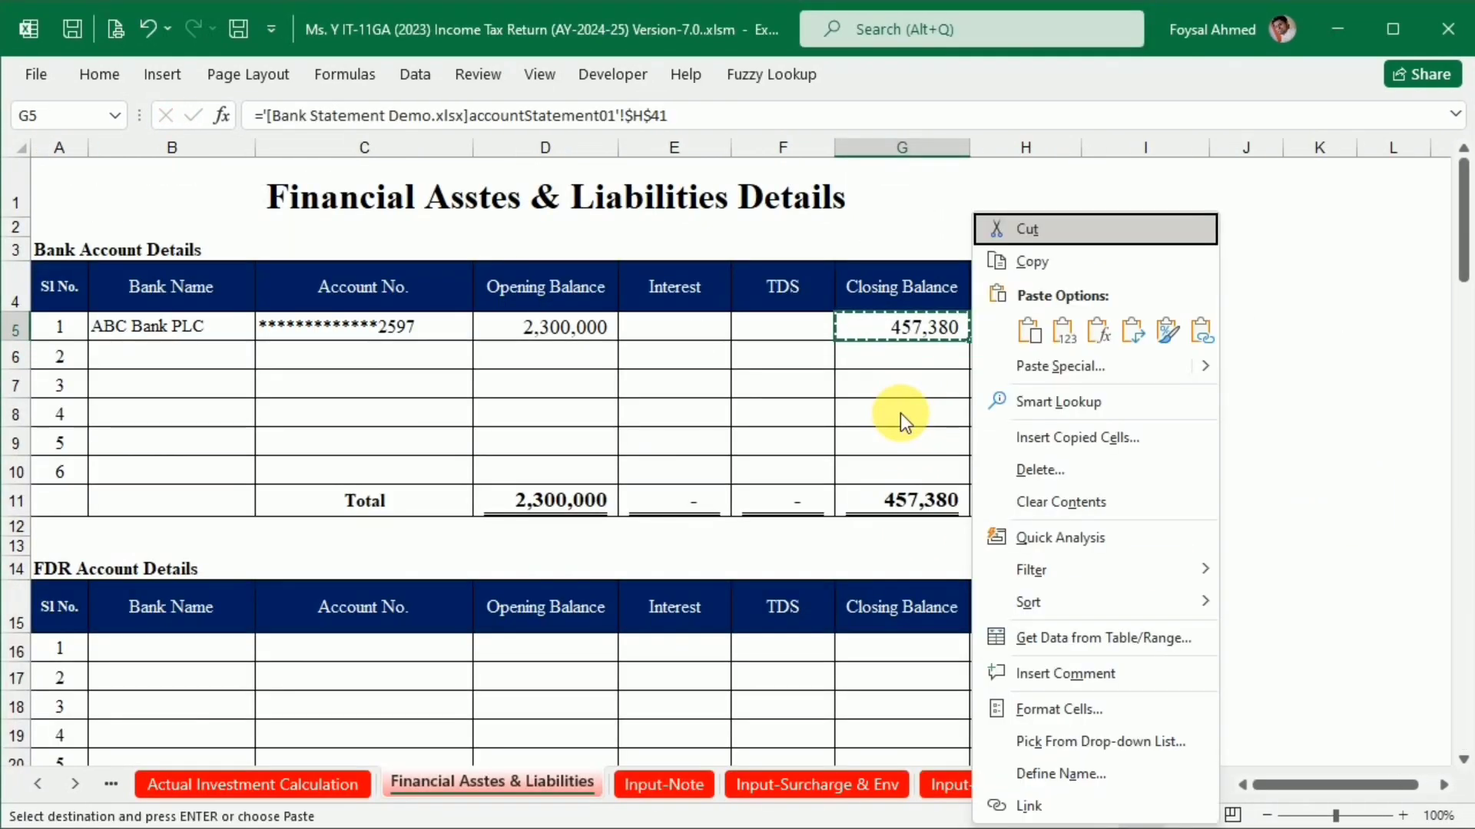
key("v")
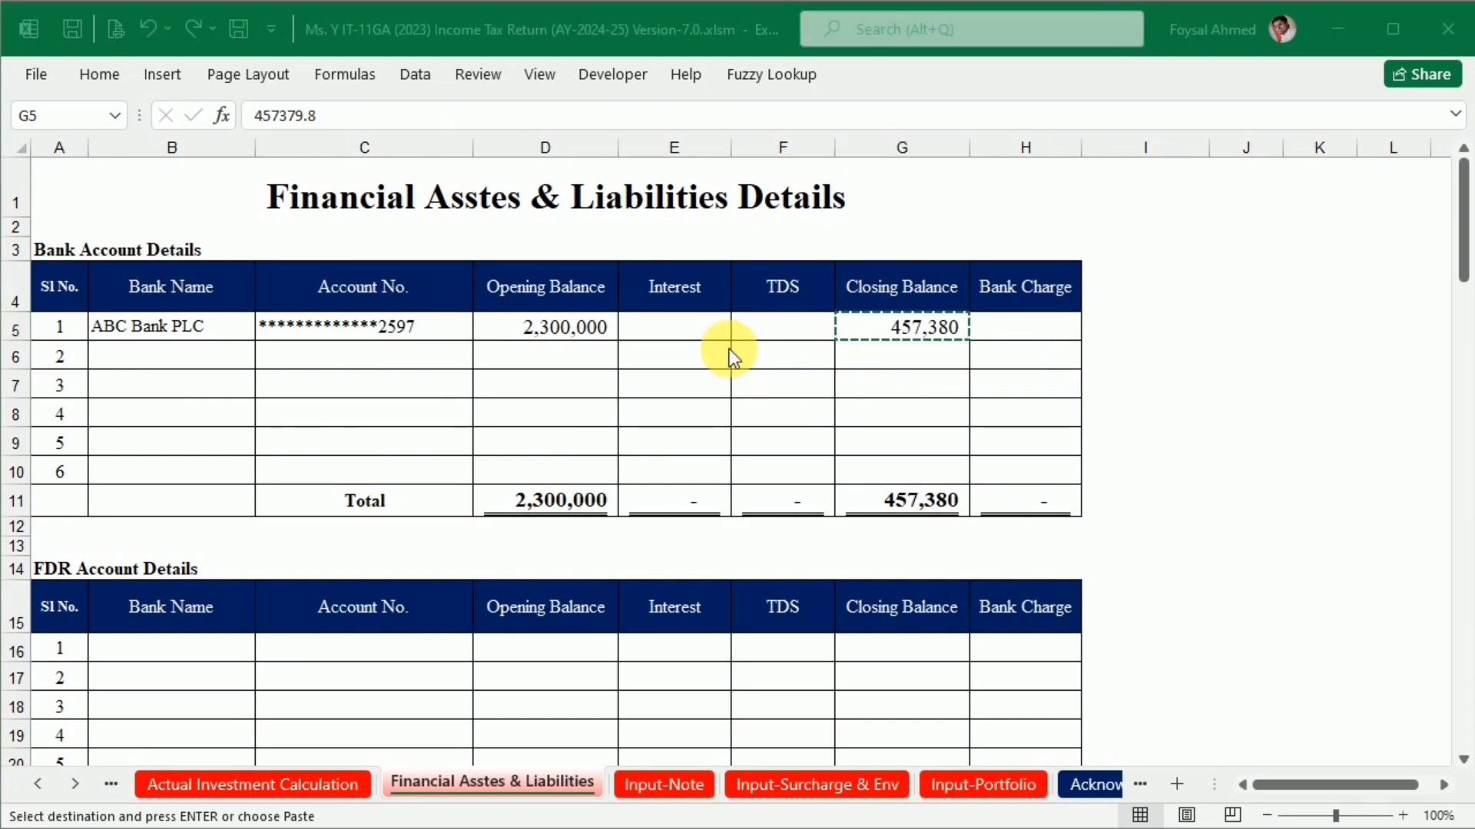
Review the bank statement for interest entries and link the Interest cell E5 to the interest deposit in G40 of accountStatement01.
key("alt+Tab")
left_click(808, 395)
scroll(822, 499, "up", 4)
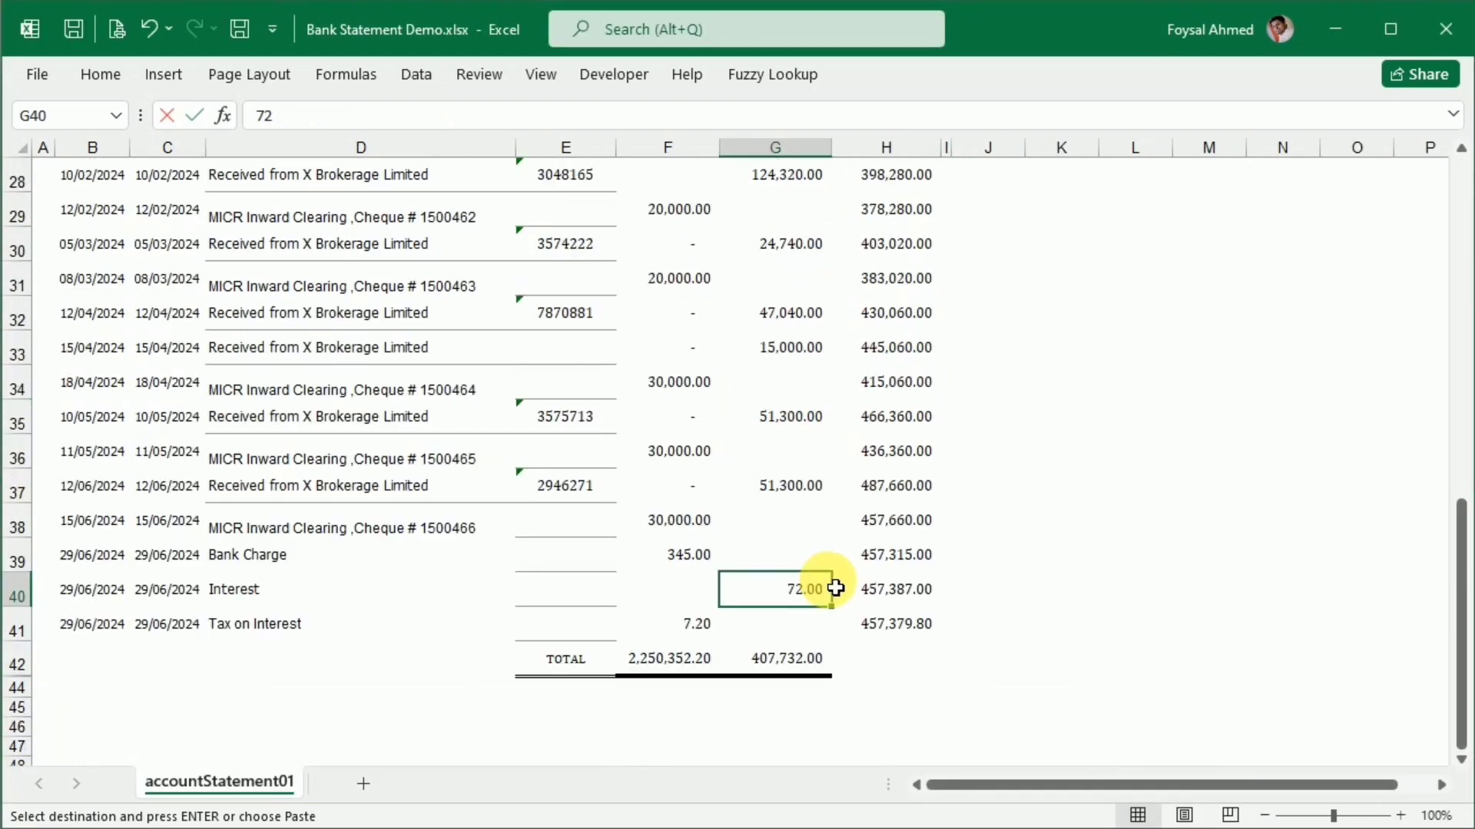
scroll(836, 587, "up", 4)
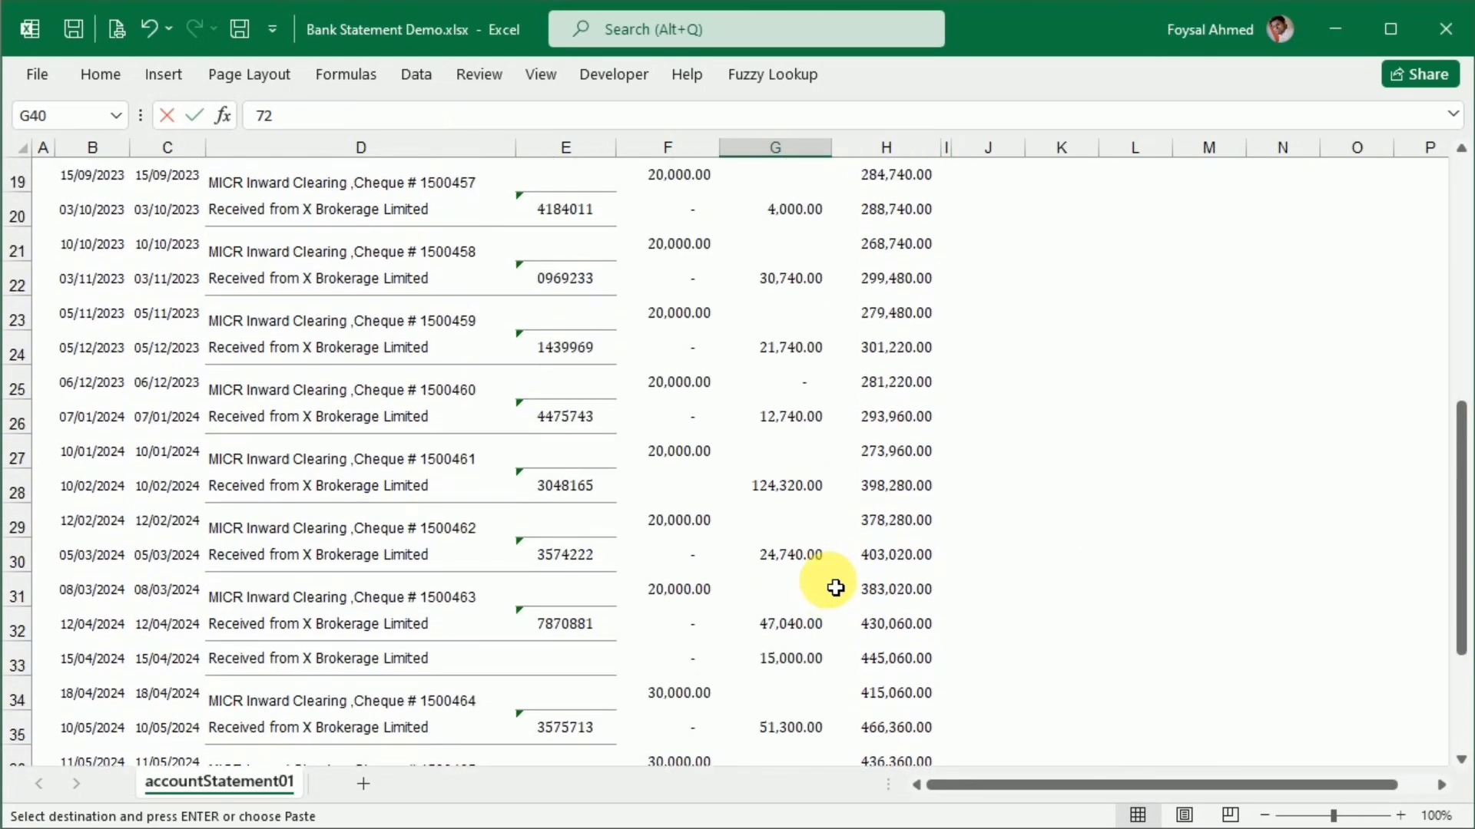
scroll(836, 588, "up", 1)
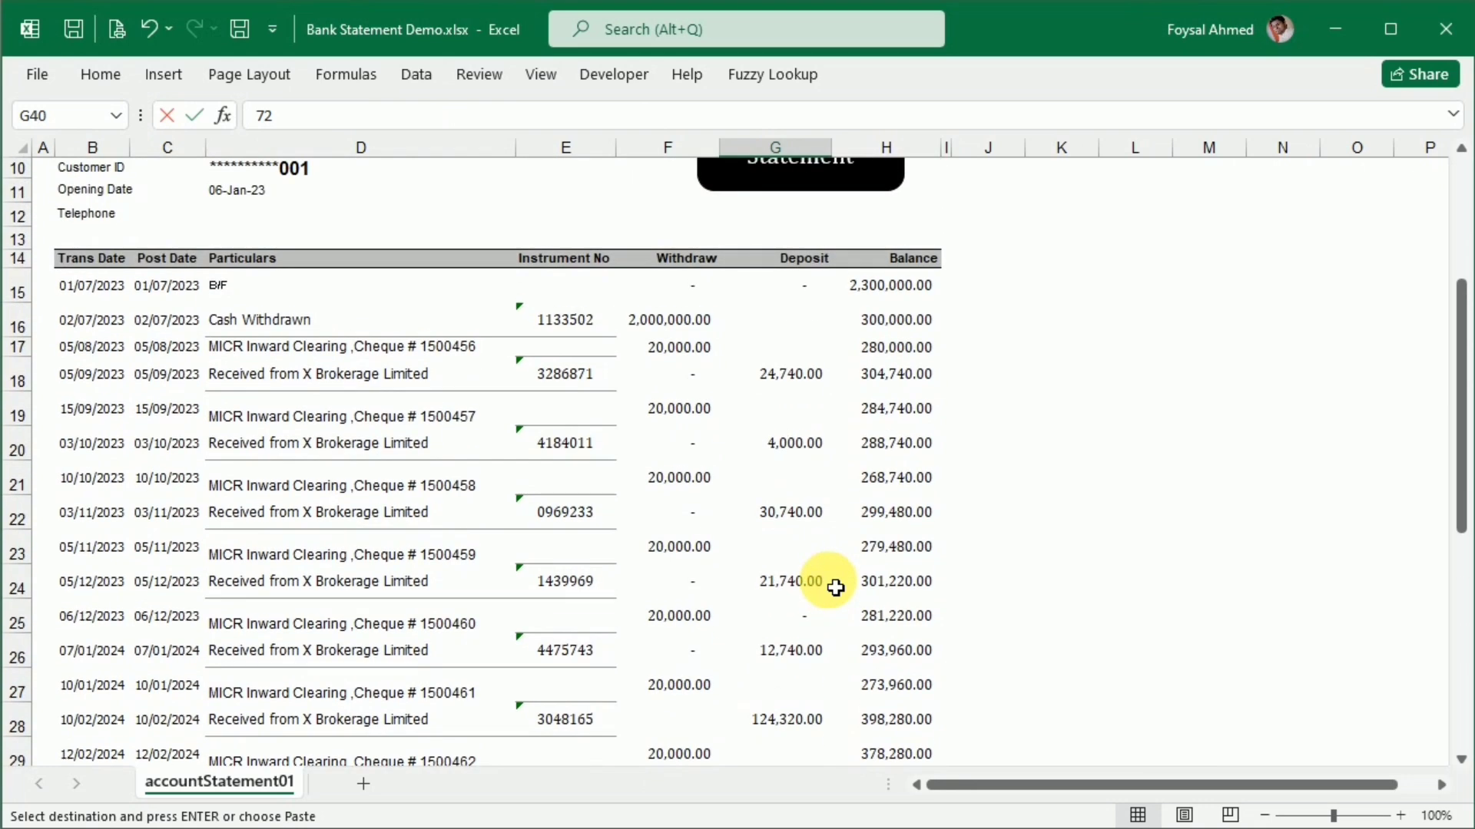
scroll(835, 588, "down", 4)
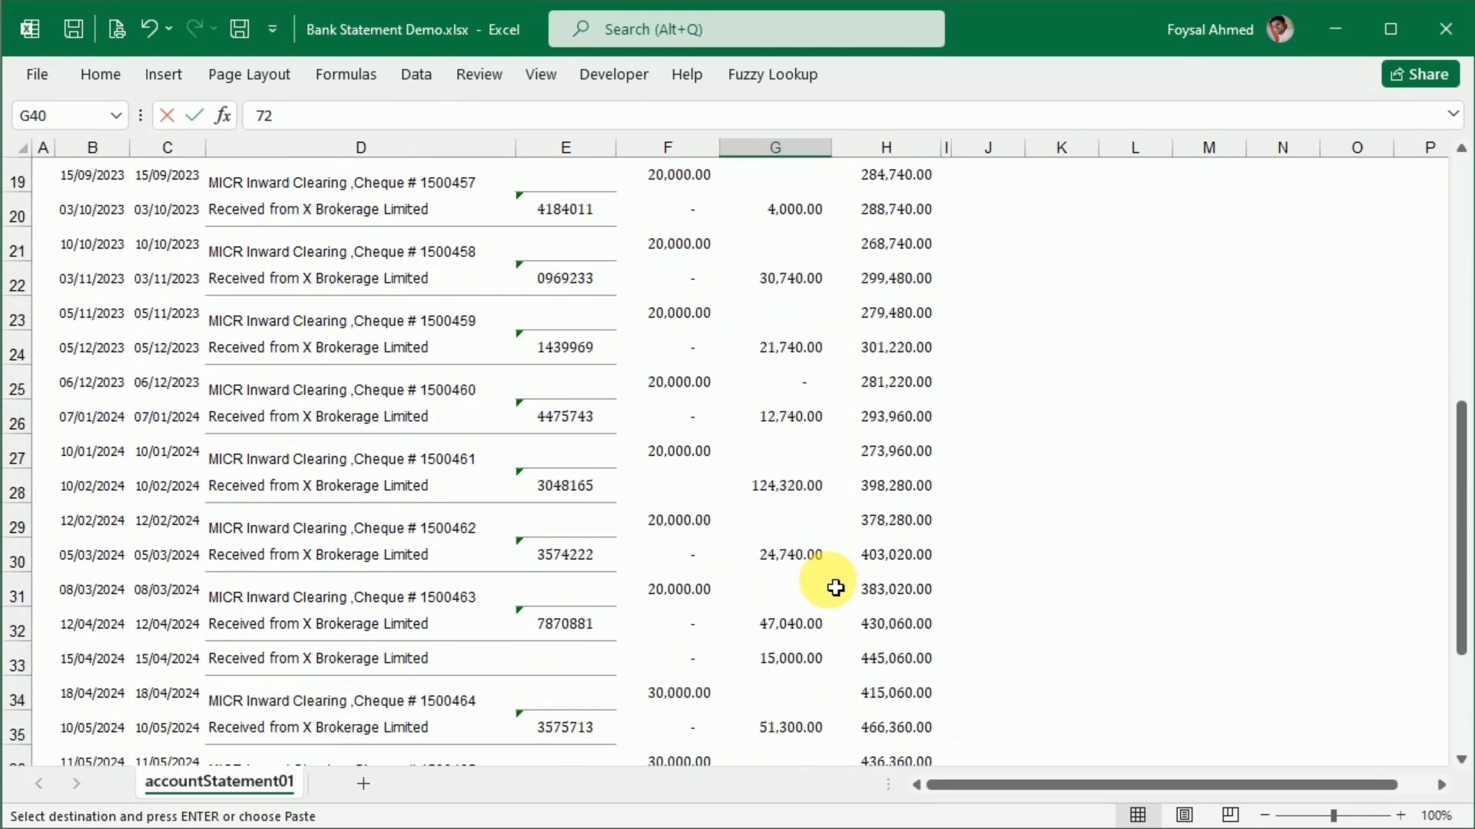
scroll(835, 587, "down", 5)
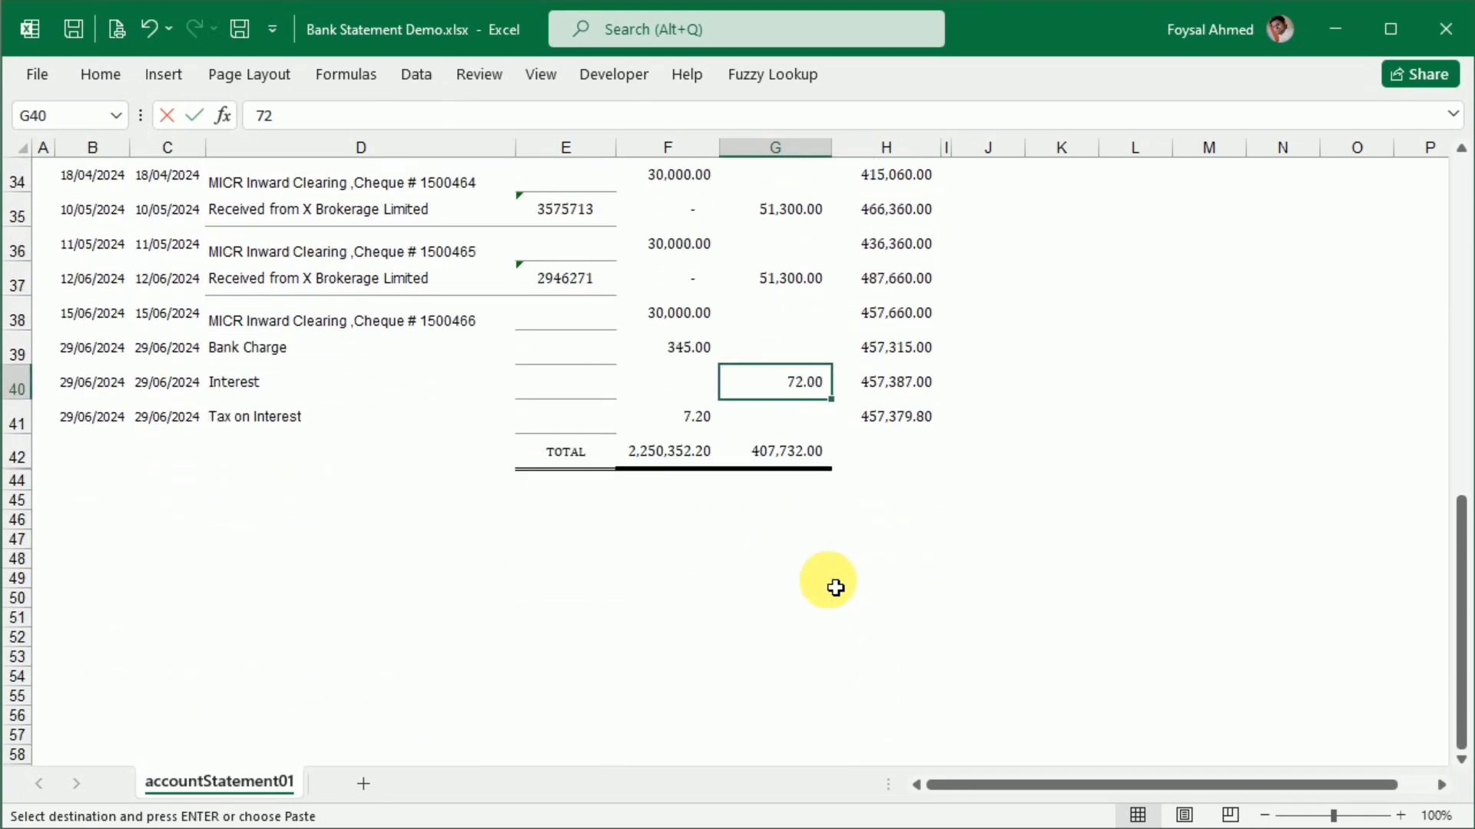
key("alt+Tab")
left_click(673, 337)
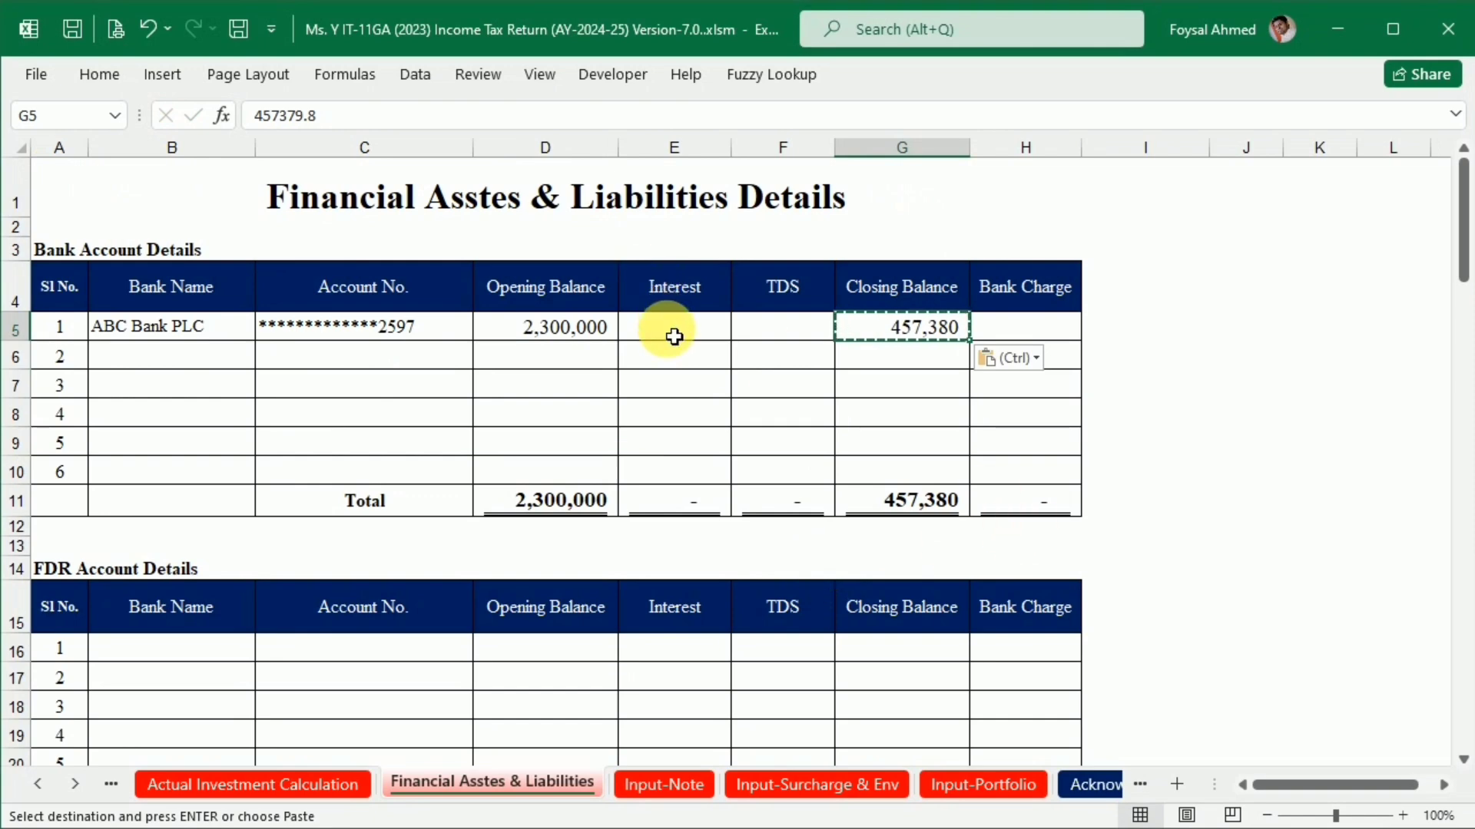
type("=")
key("alt+Tab")
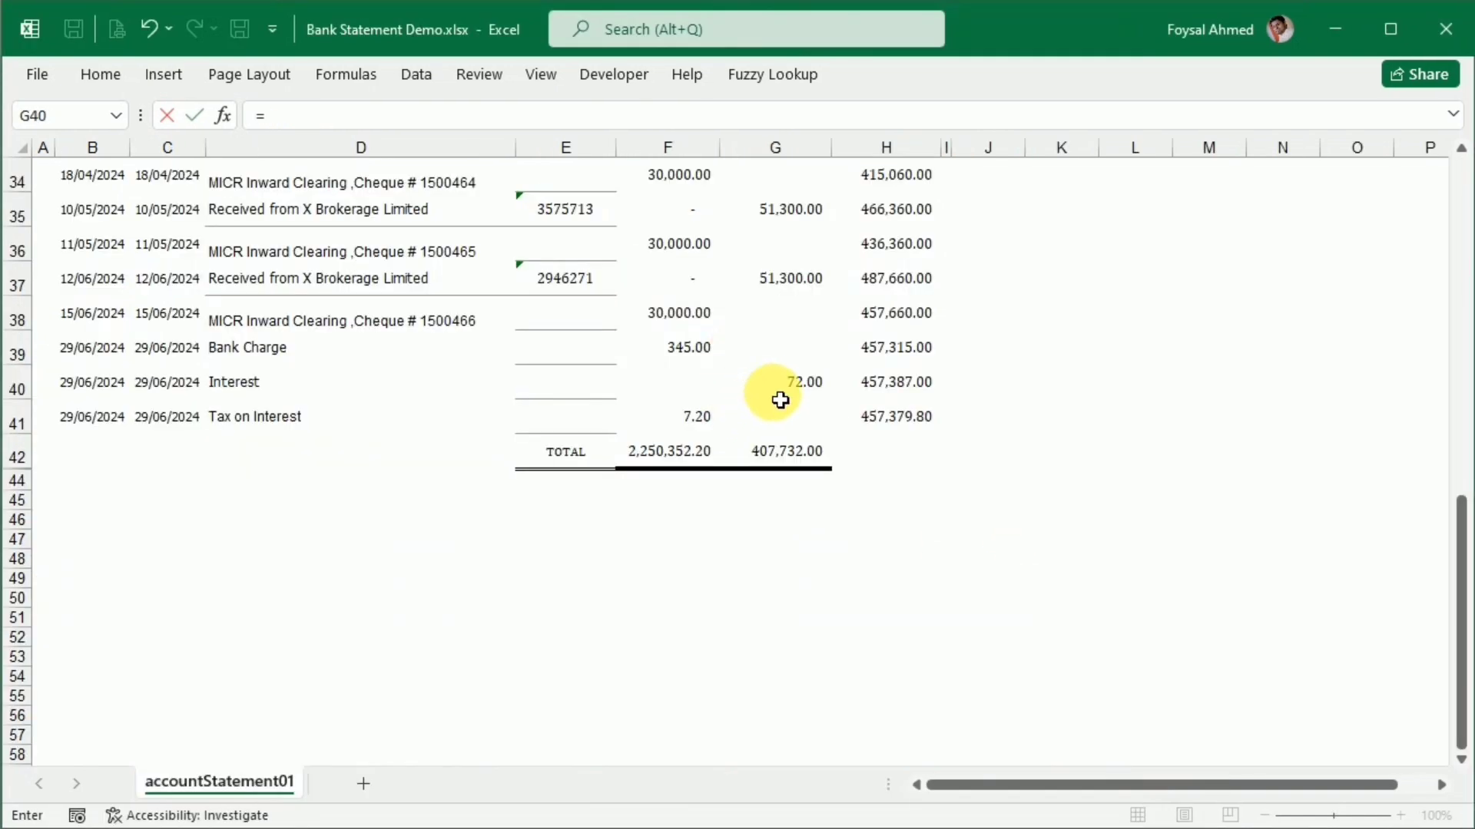
left_click(798, 388)
key("Return")
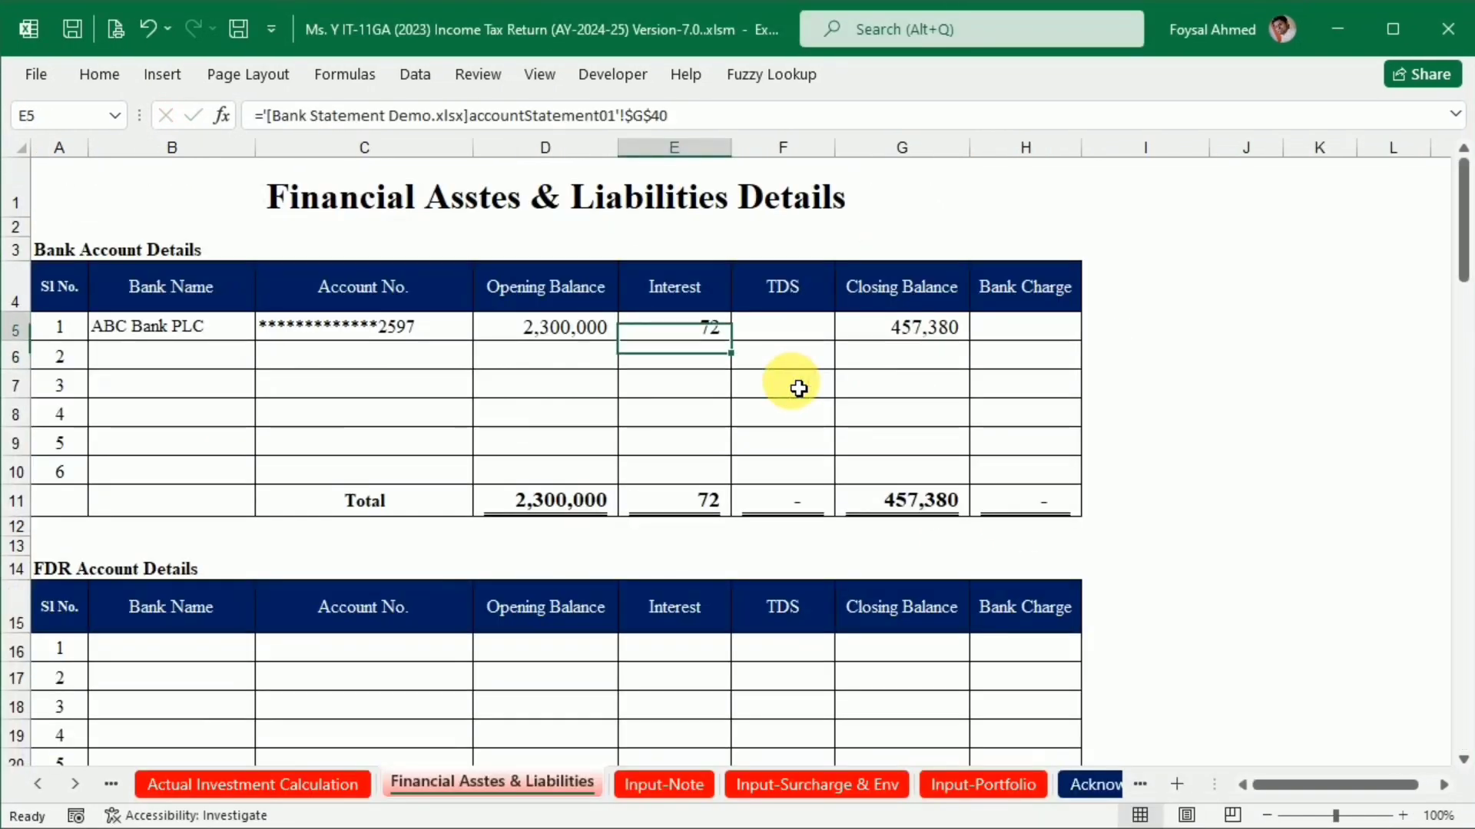
Link the TDS cell F5 to the tax on interest amount in cell F41 of accountStatement01.
key("Up")
key("Right")
type("=")
key("alt+Tab")
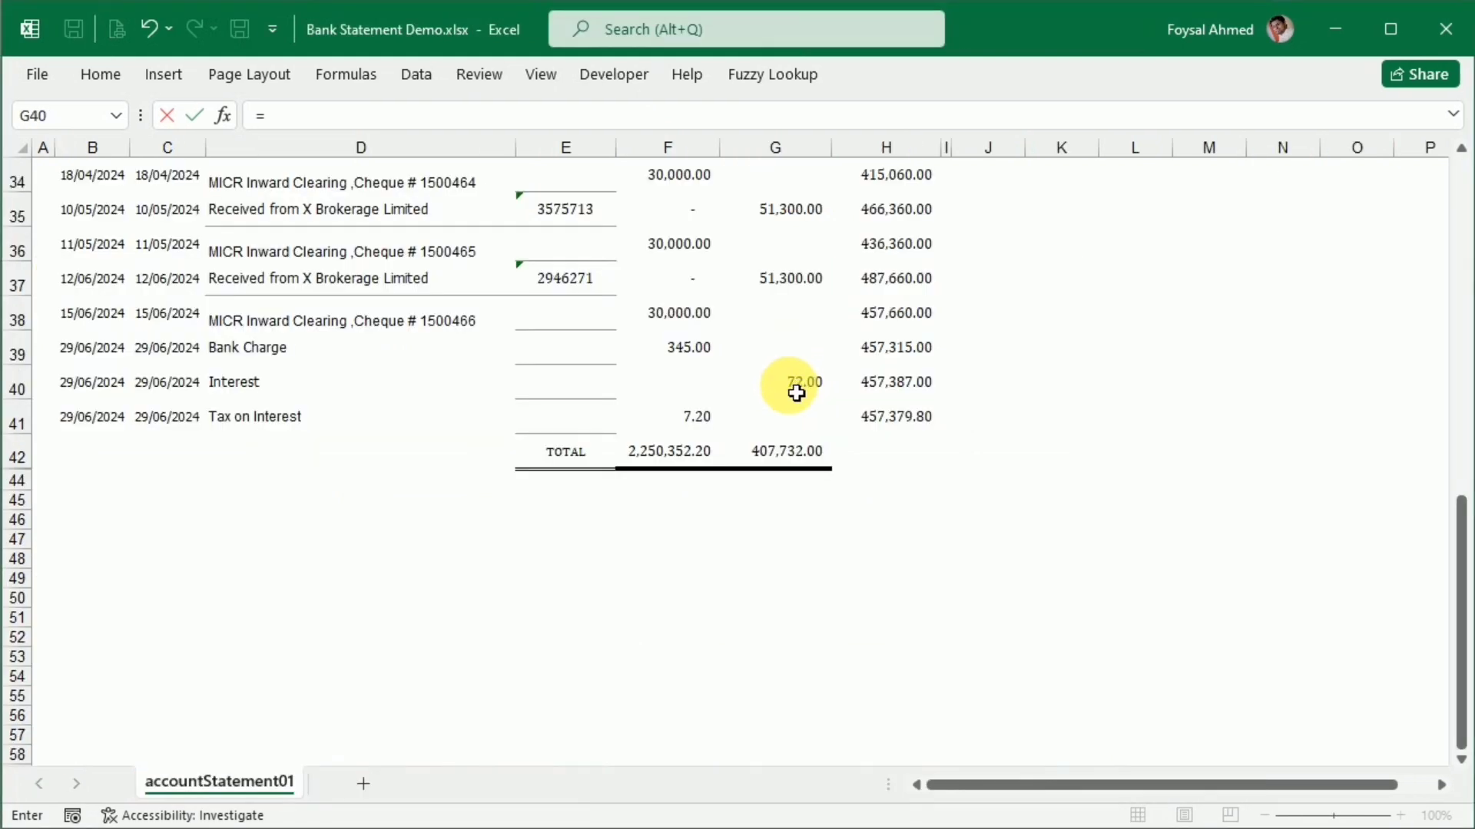
left_click(719, 424)
key("Return")
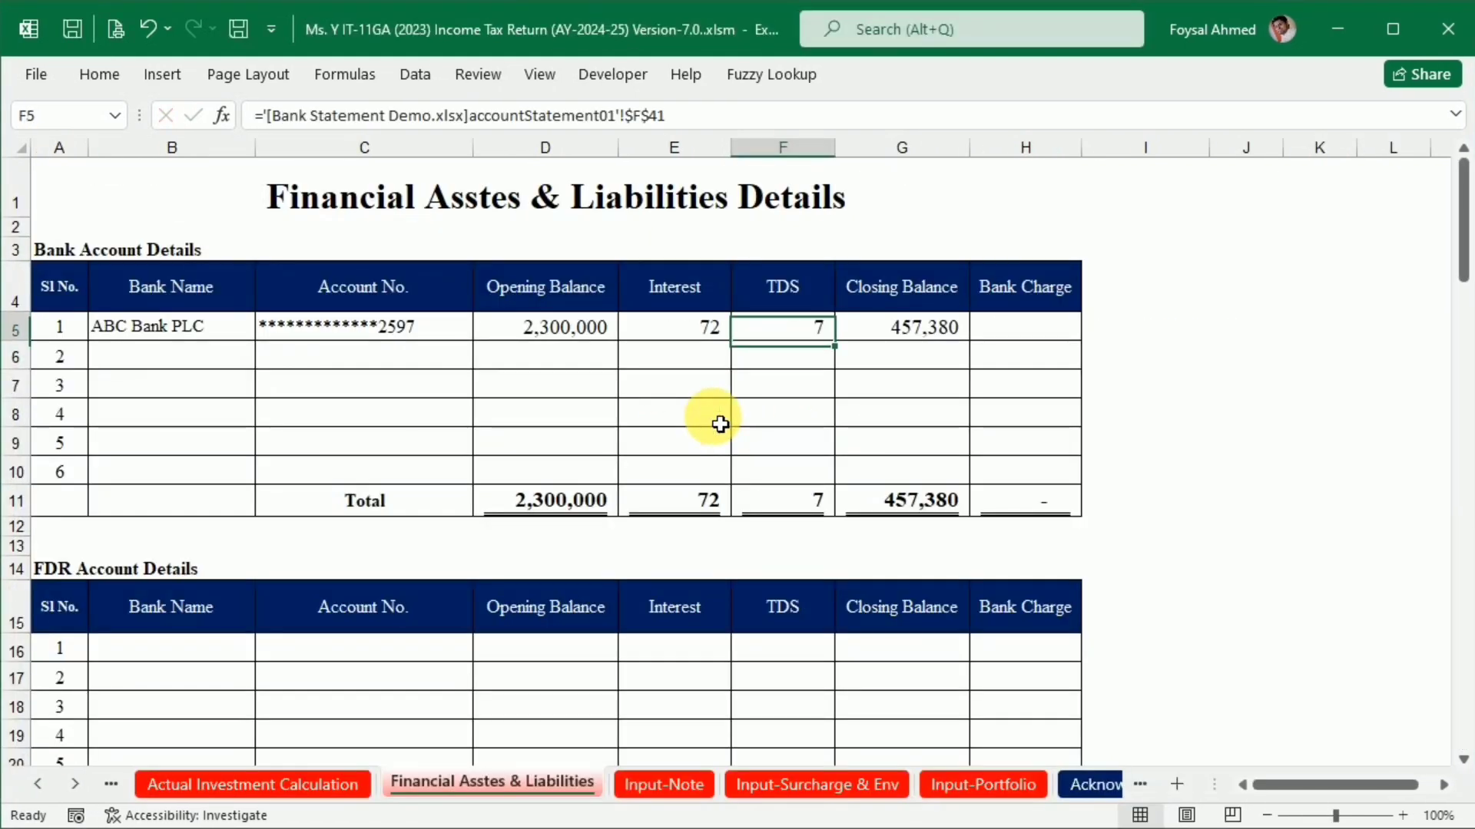
Replace the Interest and TDS formulas in E5:F5 with their static values.
key("Up")
key("shift+Left")
key("ctrl+c")
key("ctrl+shift+v")
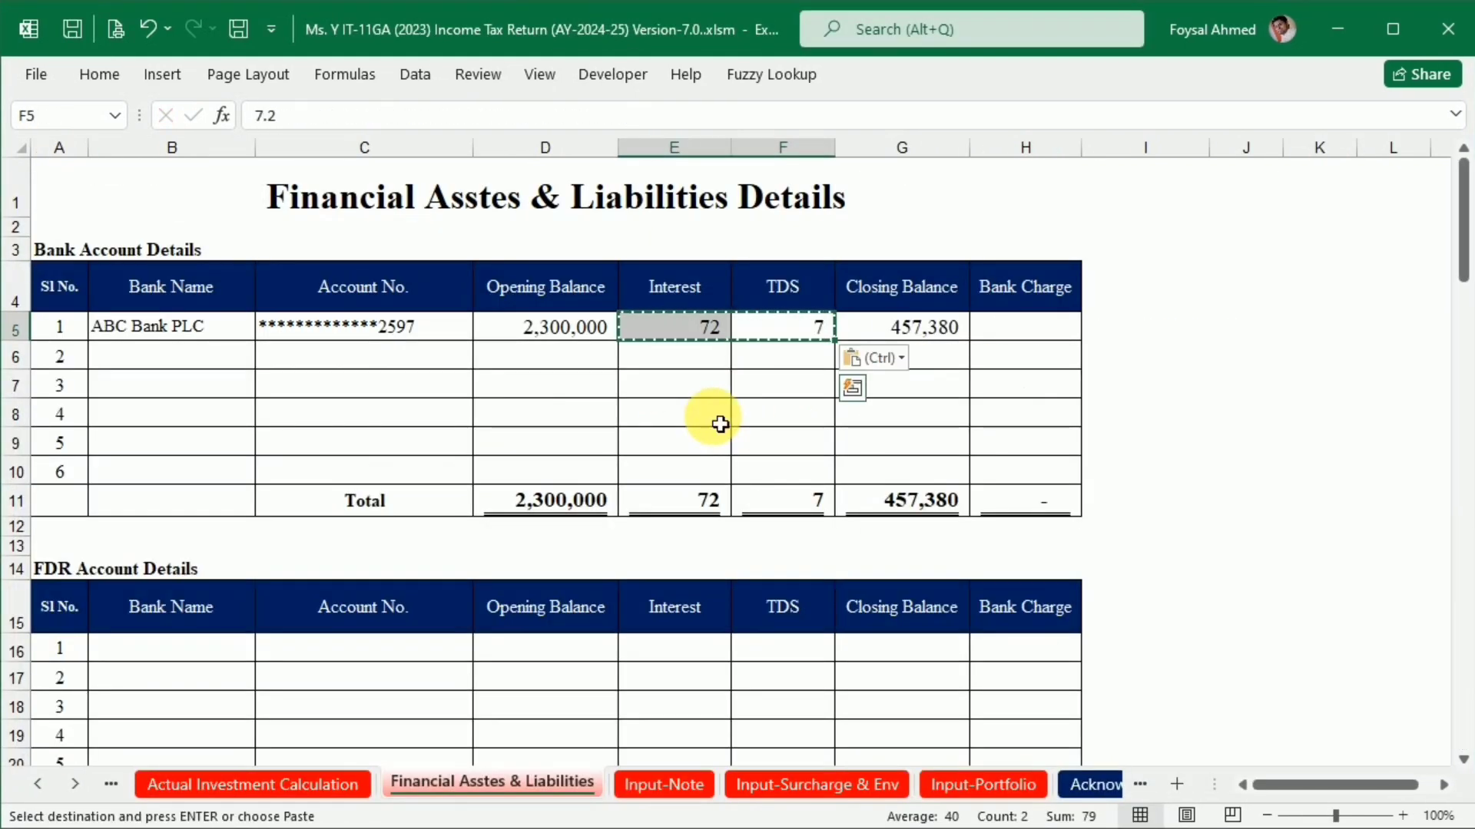
Link the Bank Charge cell H5 to the bank charge in F39 of accountStatement01, and convert it to a static value.
left_click(1013, 327)
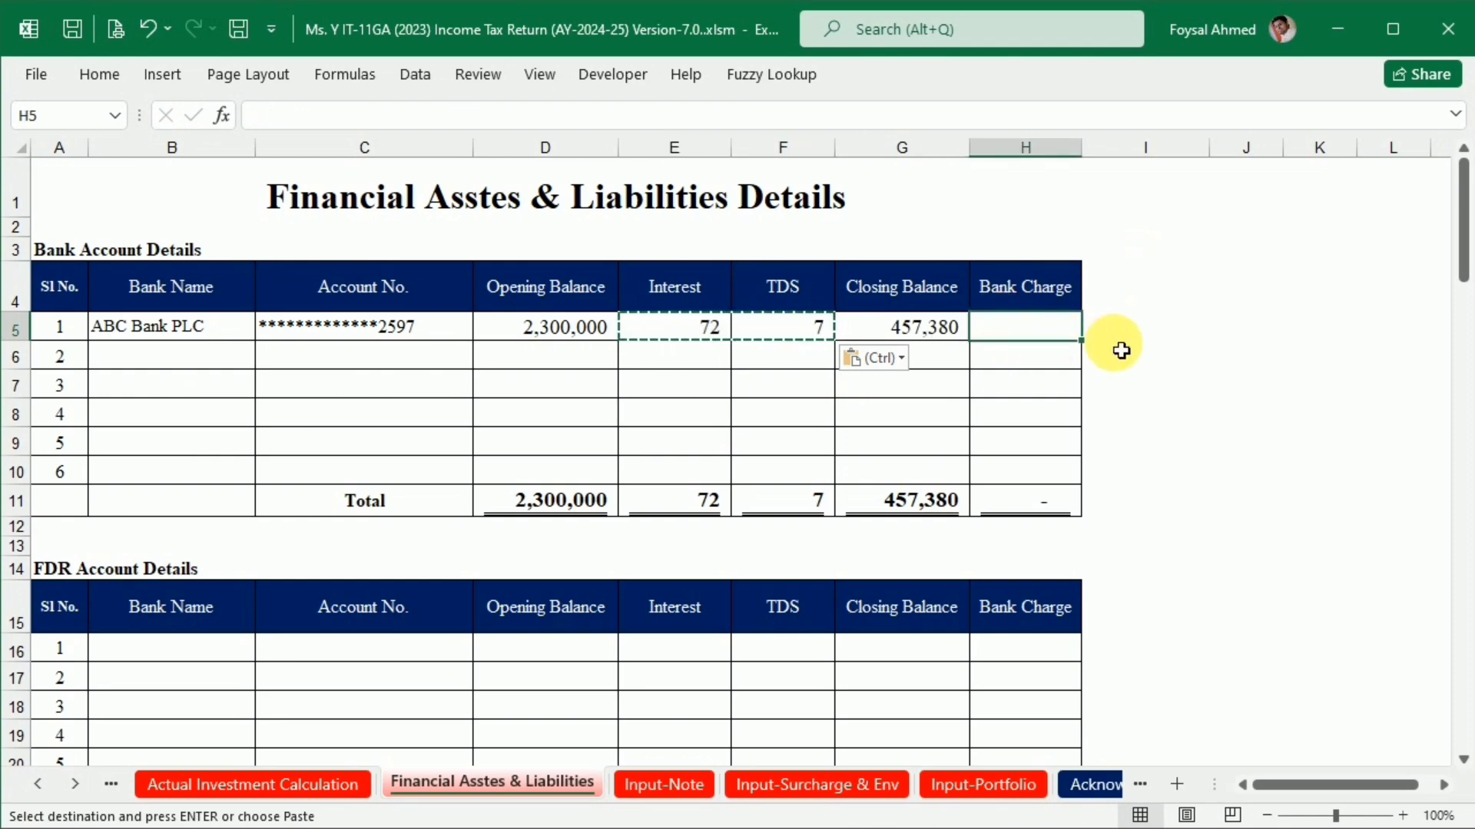
type("=")
key("ctrl+Tab")
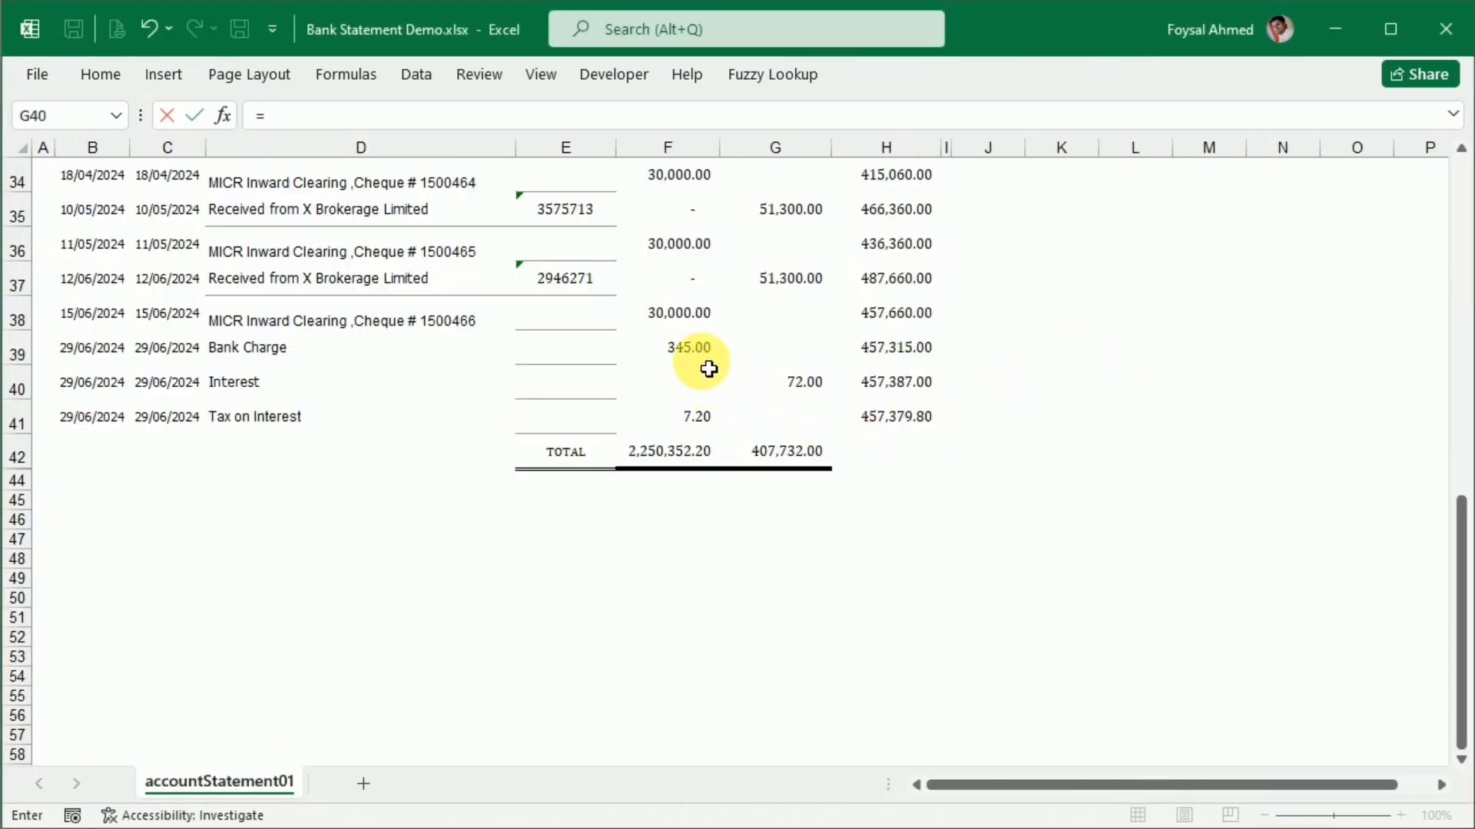
left_click(695, 350)
key("Return")
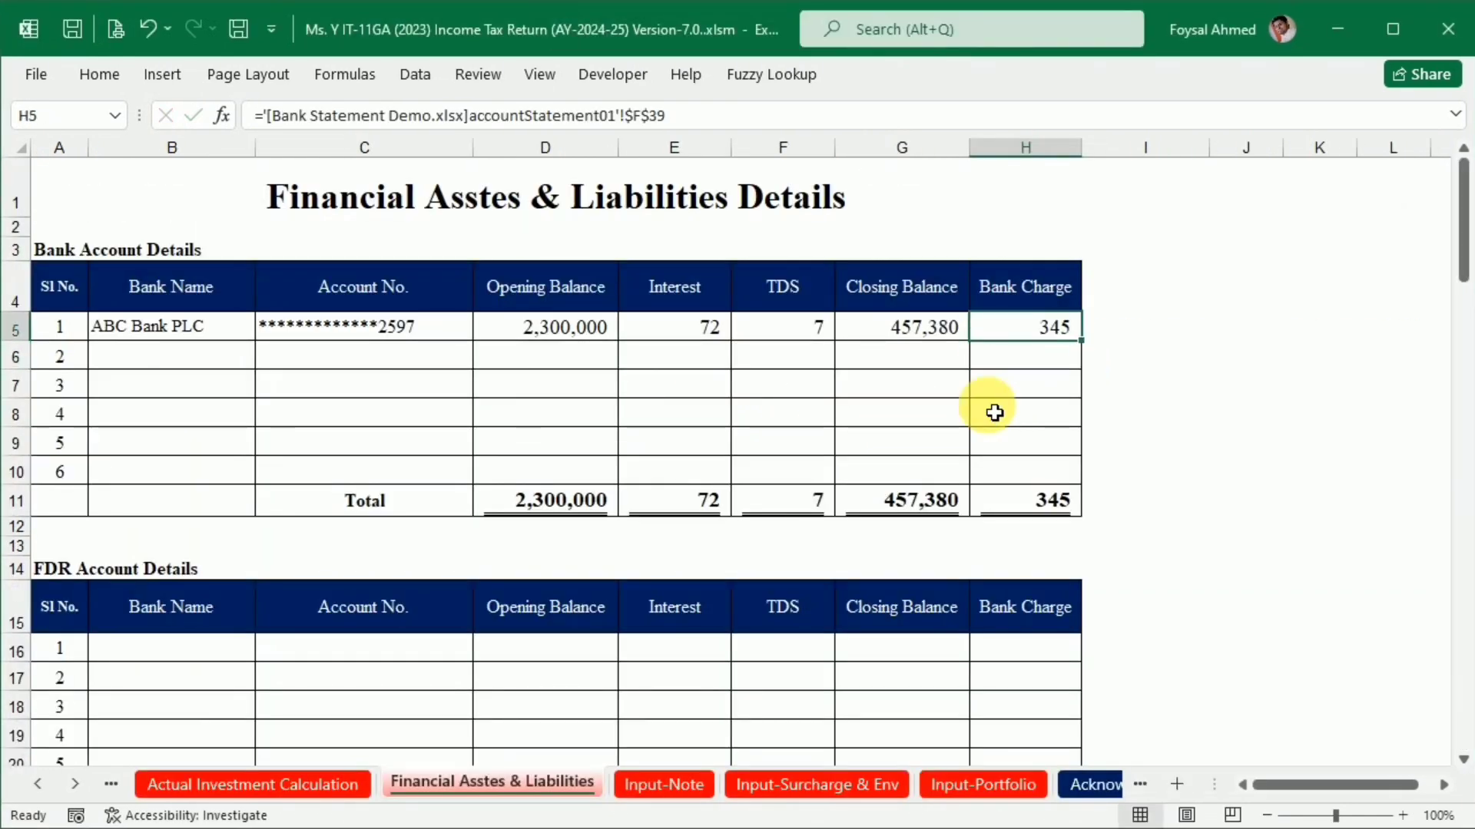
key("ctrl+shift+v")
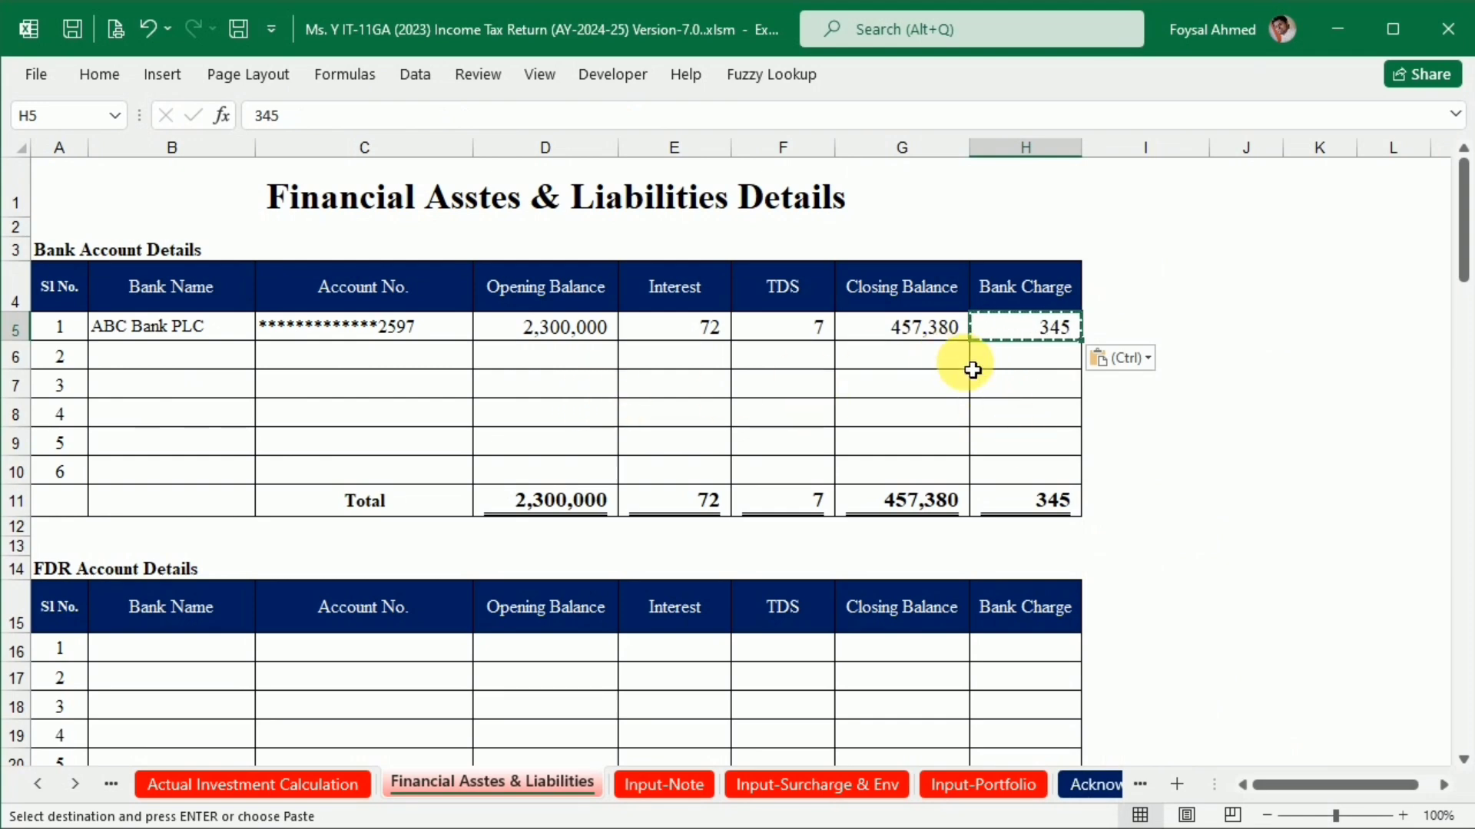
Close the Bank Statement Demo.xlsx workbook, saving its changes.
key("ctrl+Tab")
scroll(757, 399, "up", 11)
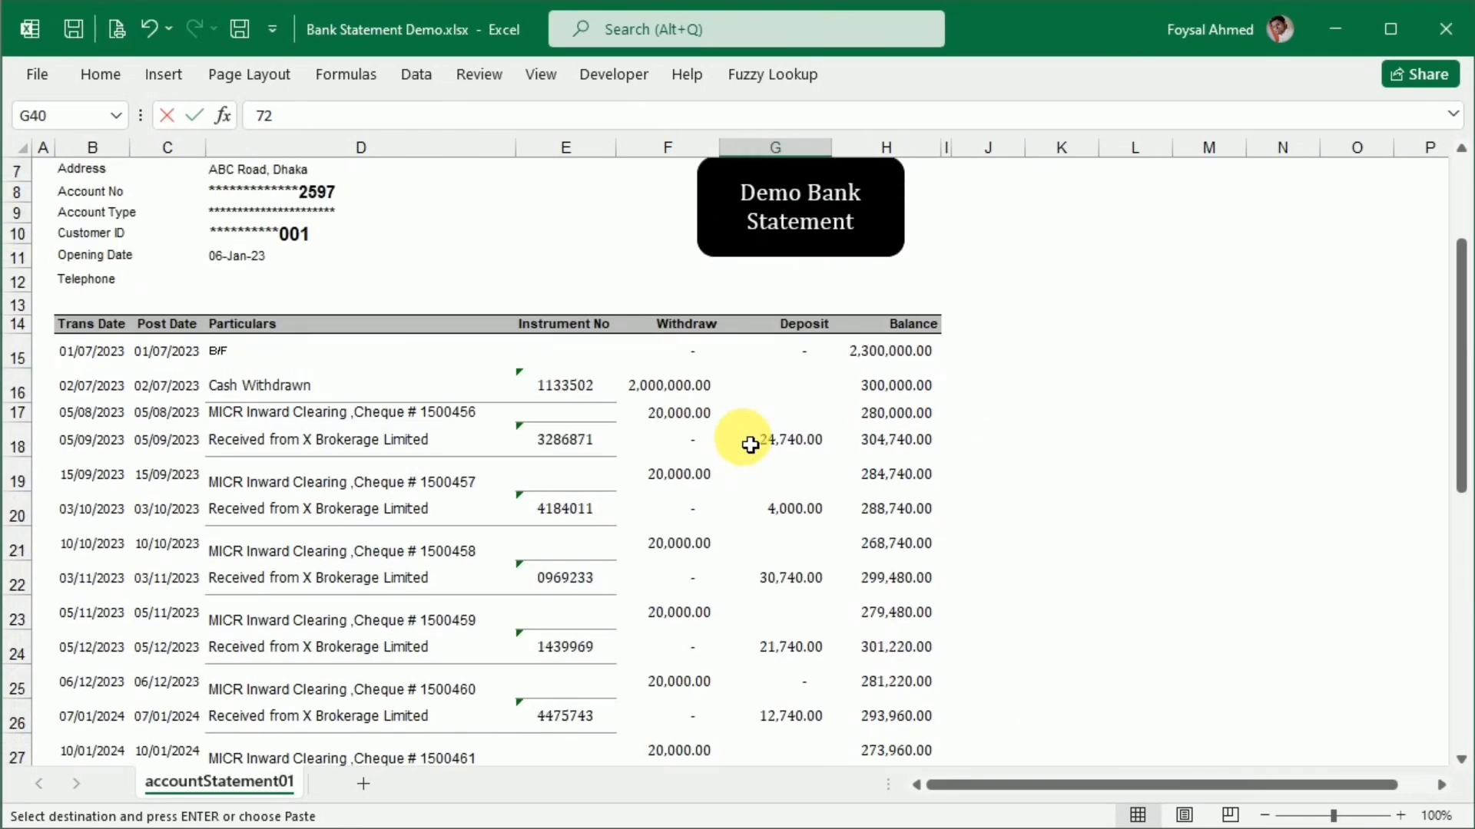
left_click(1442, 29)
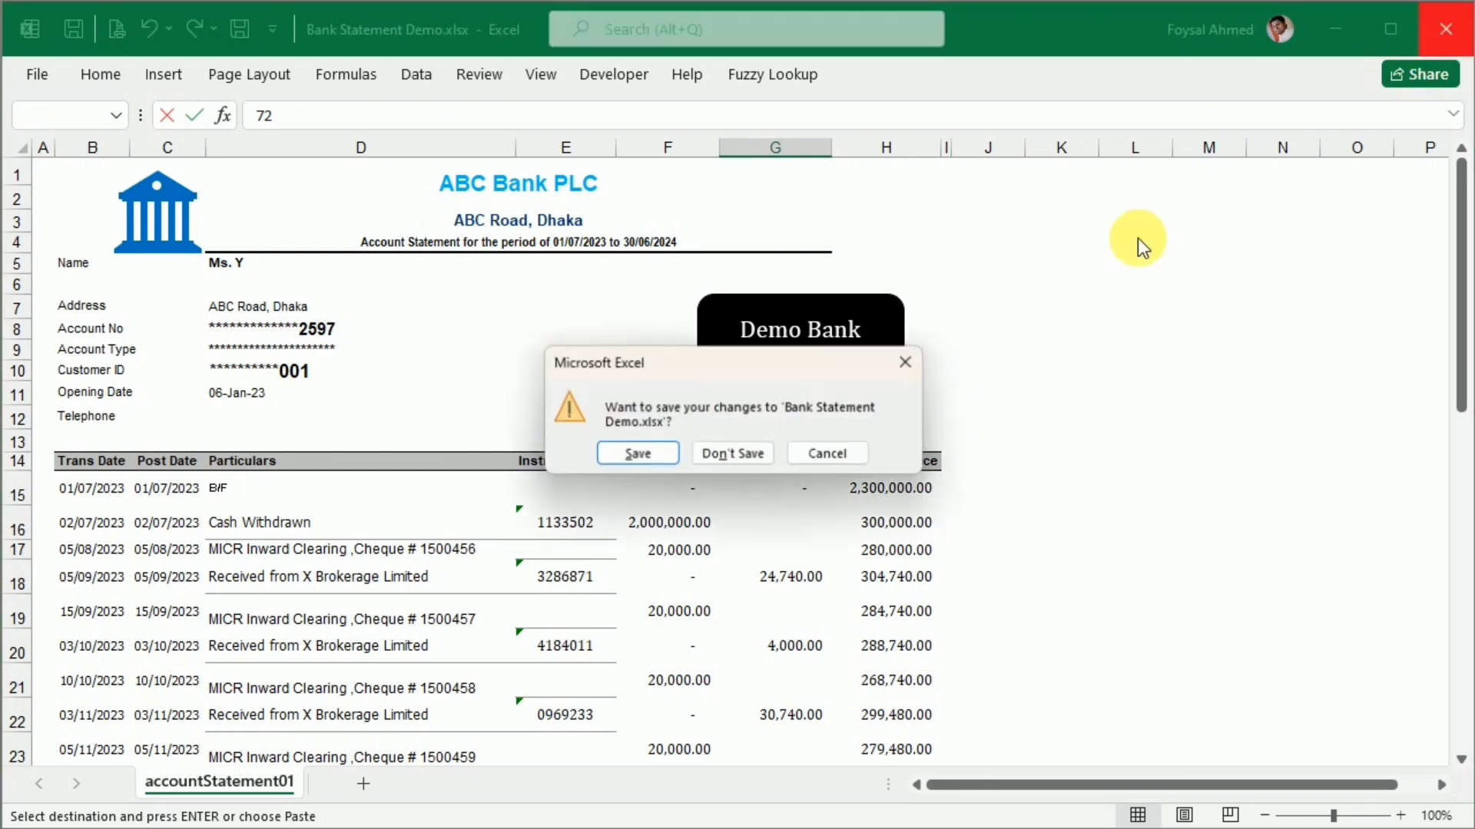
left_click(632, 454)
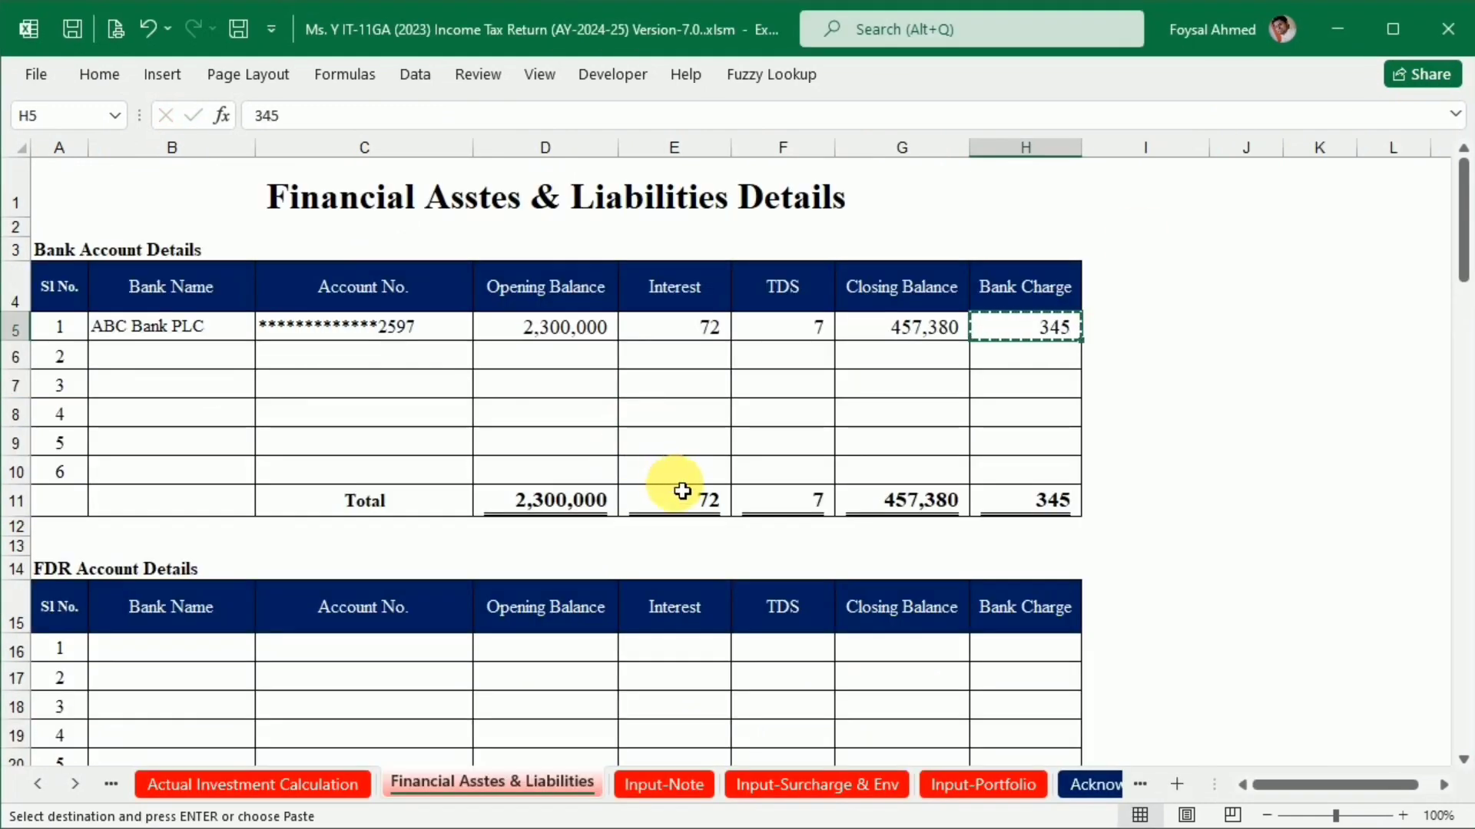
Hide the unused rows 7 to 10 of the Bank Account Details table.
left_click_drag(14, 382, 3, 471)
right_click(14, 434)
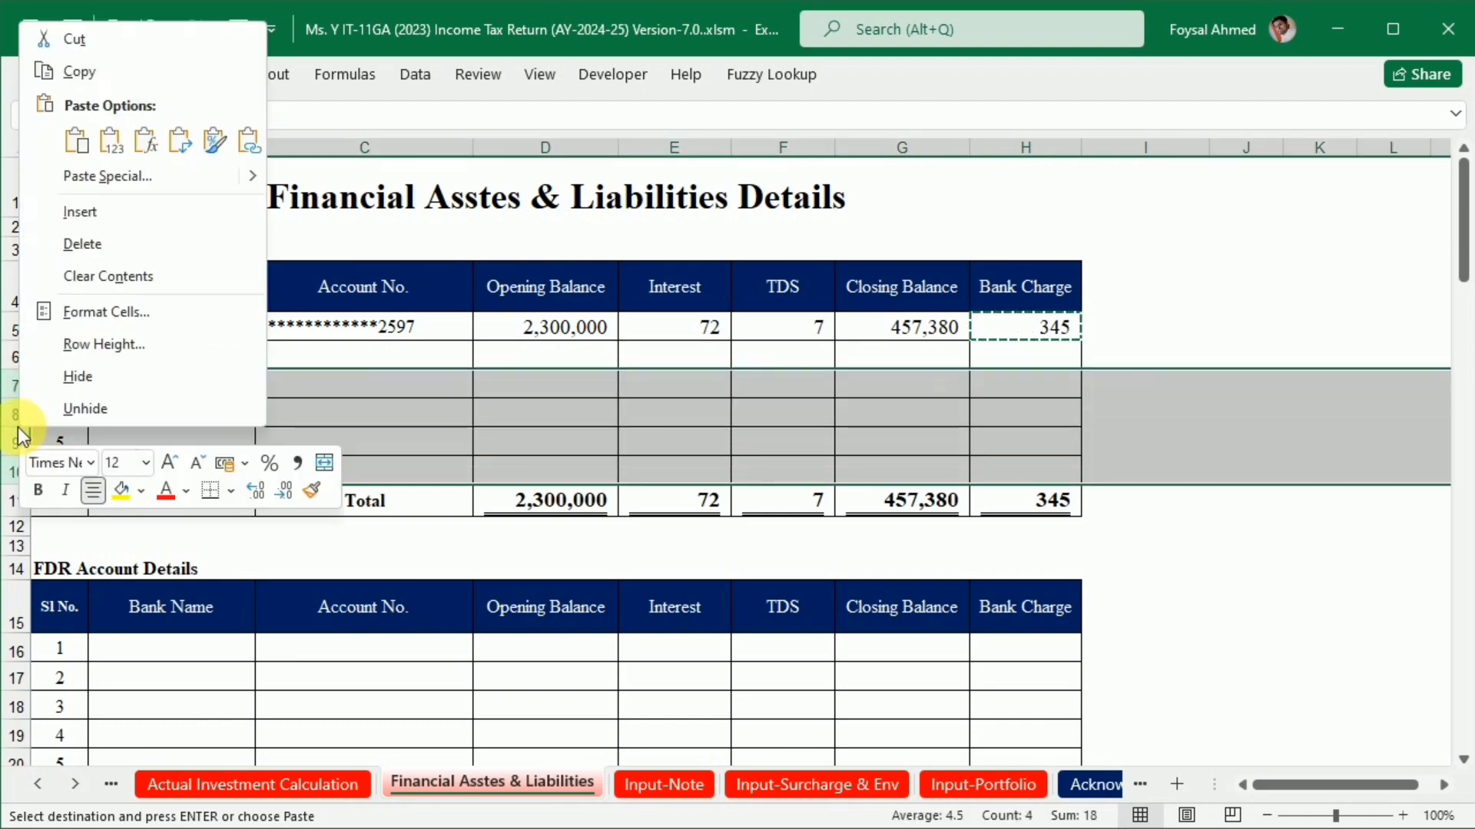
left_click(70, 375)
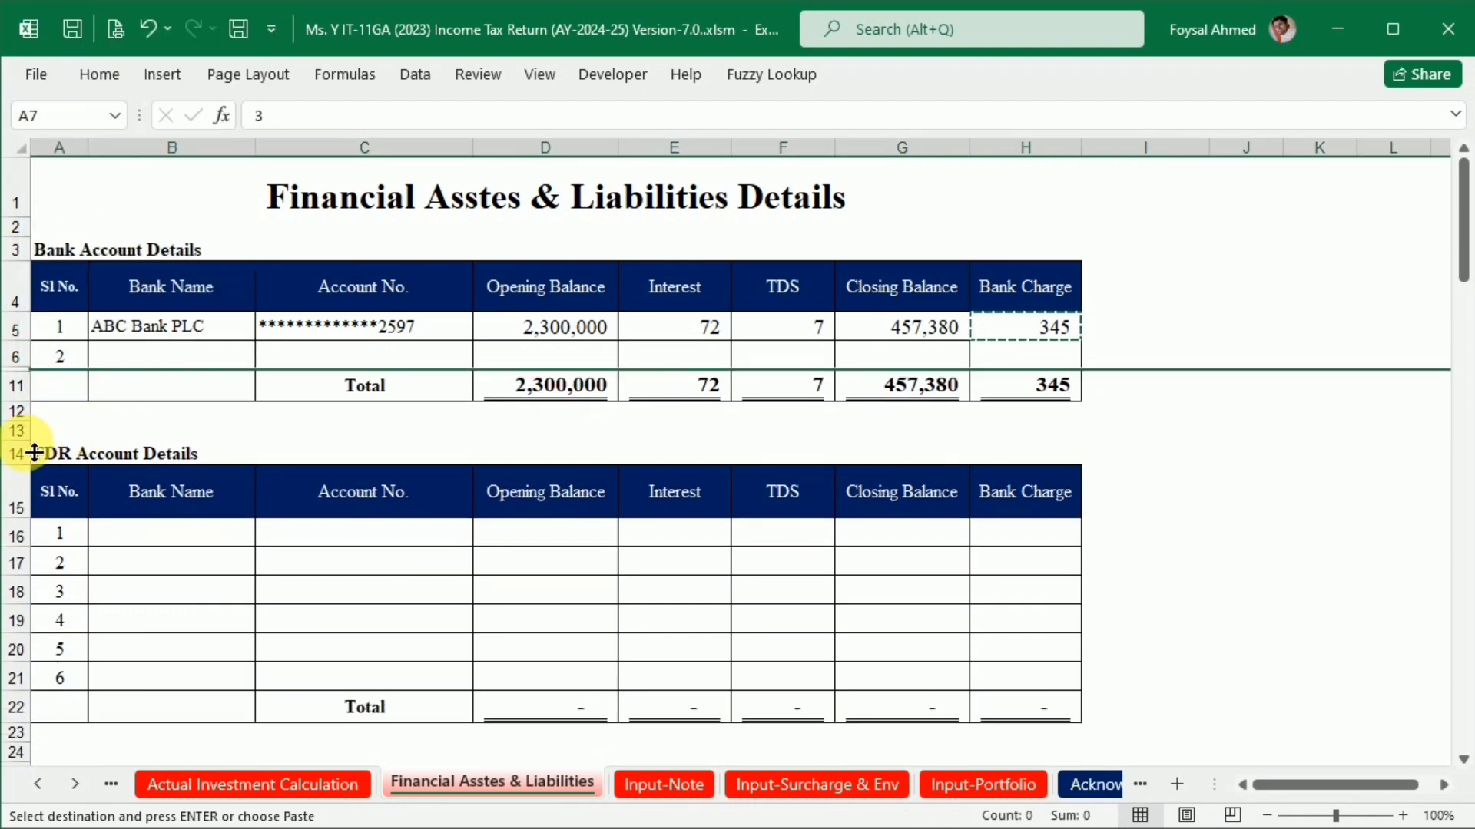
Hide rows 14 to 137, starting at the FDR Account Details heading.
left_click_drag(10, 454, 3, 666)
right_click(16, 523)
left_click(59, 471)
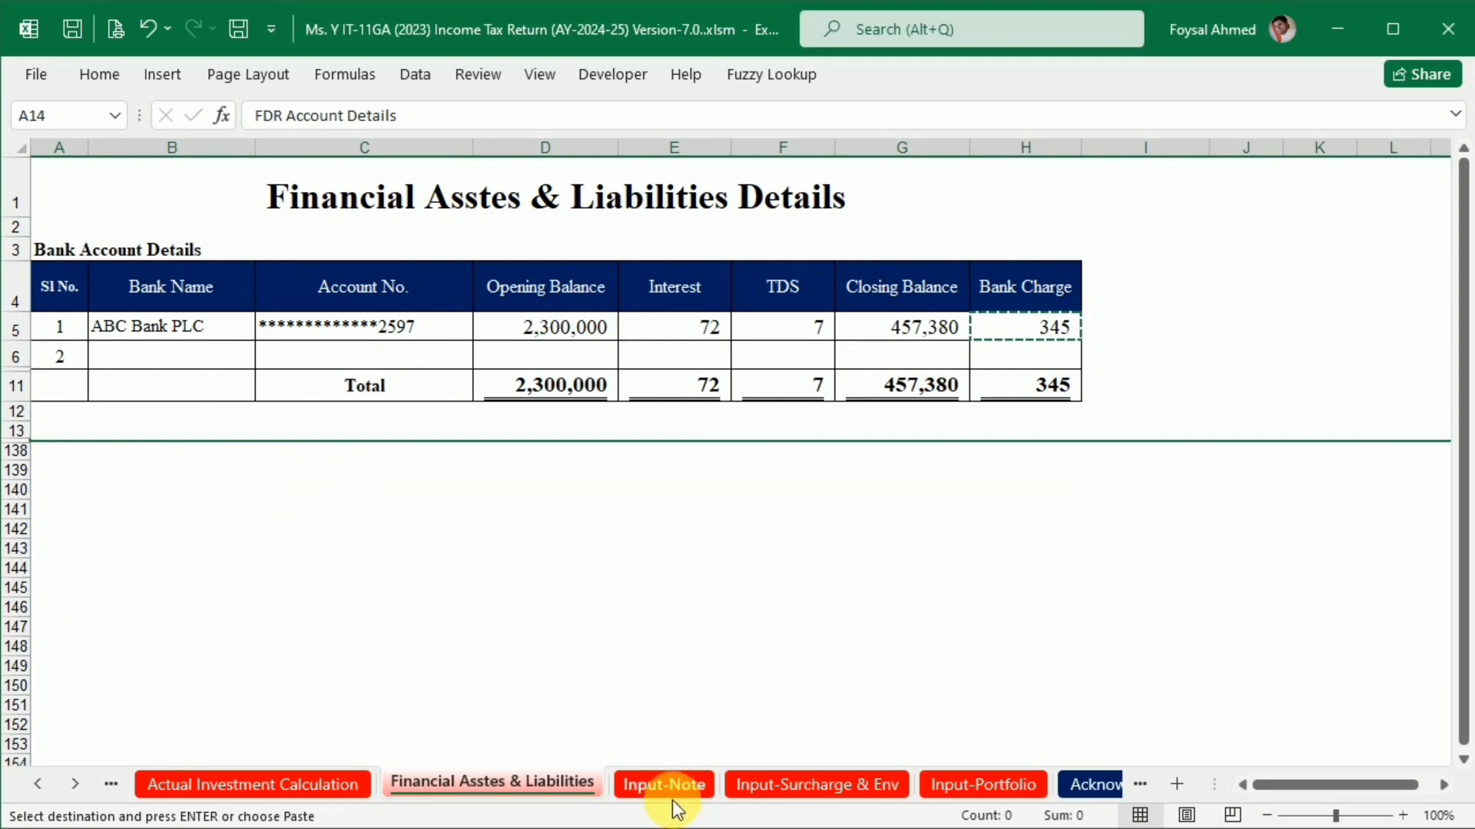
Switch to the Share Transfer Letter in Word and read its addressee, subject, gifted share details, enclosures and received stamp.
key("alt+Tab")
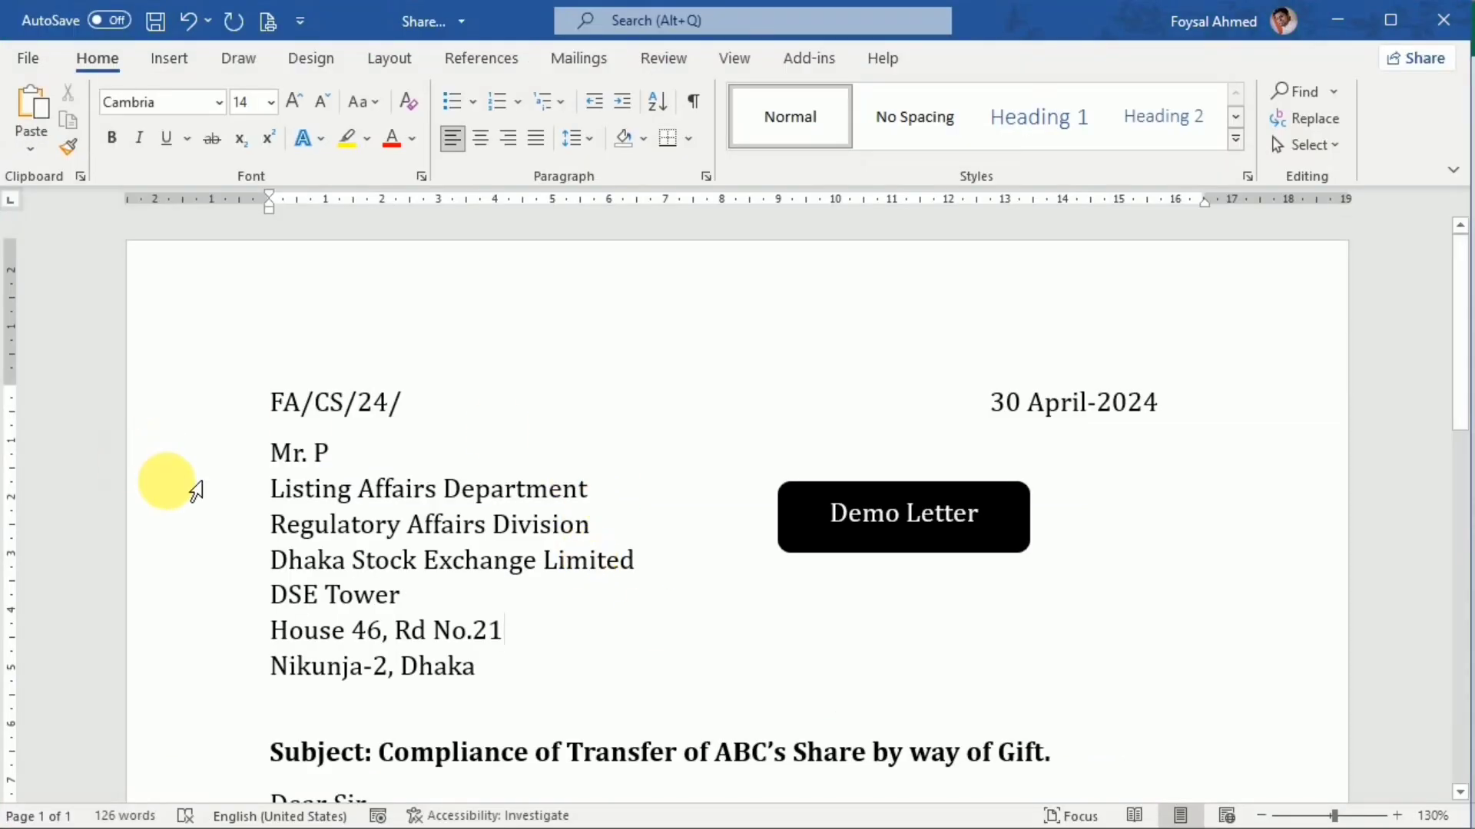
scroll(395, 537, "down", 2)
scroll(390, 530, "up", 1)
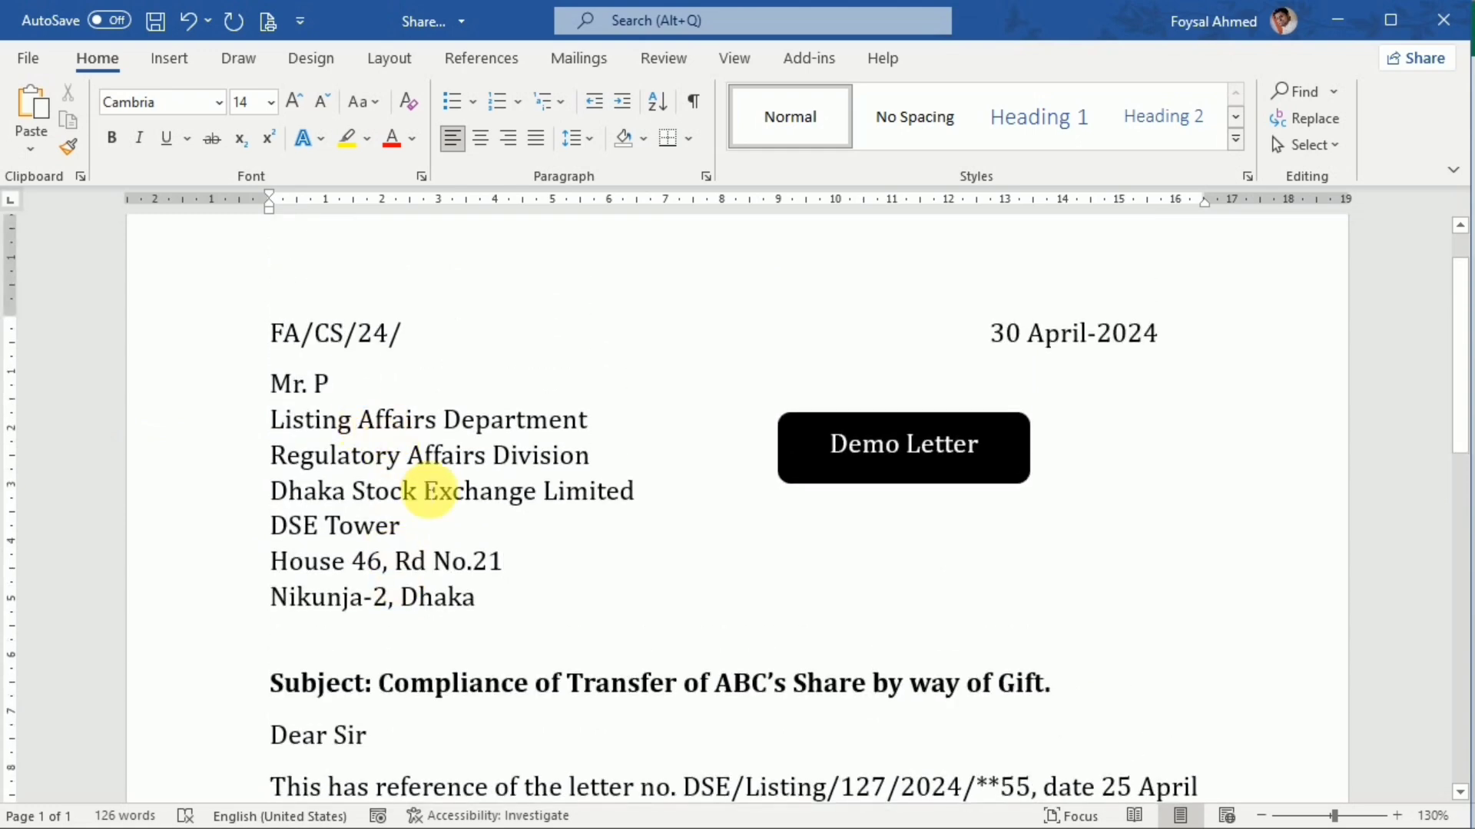
scroll(428, 494, "down", 5)
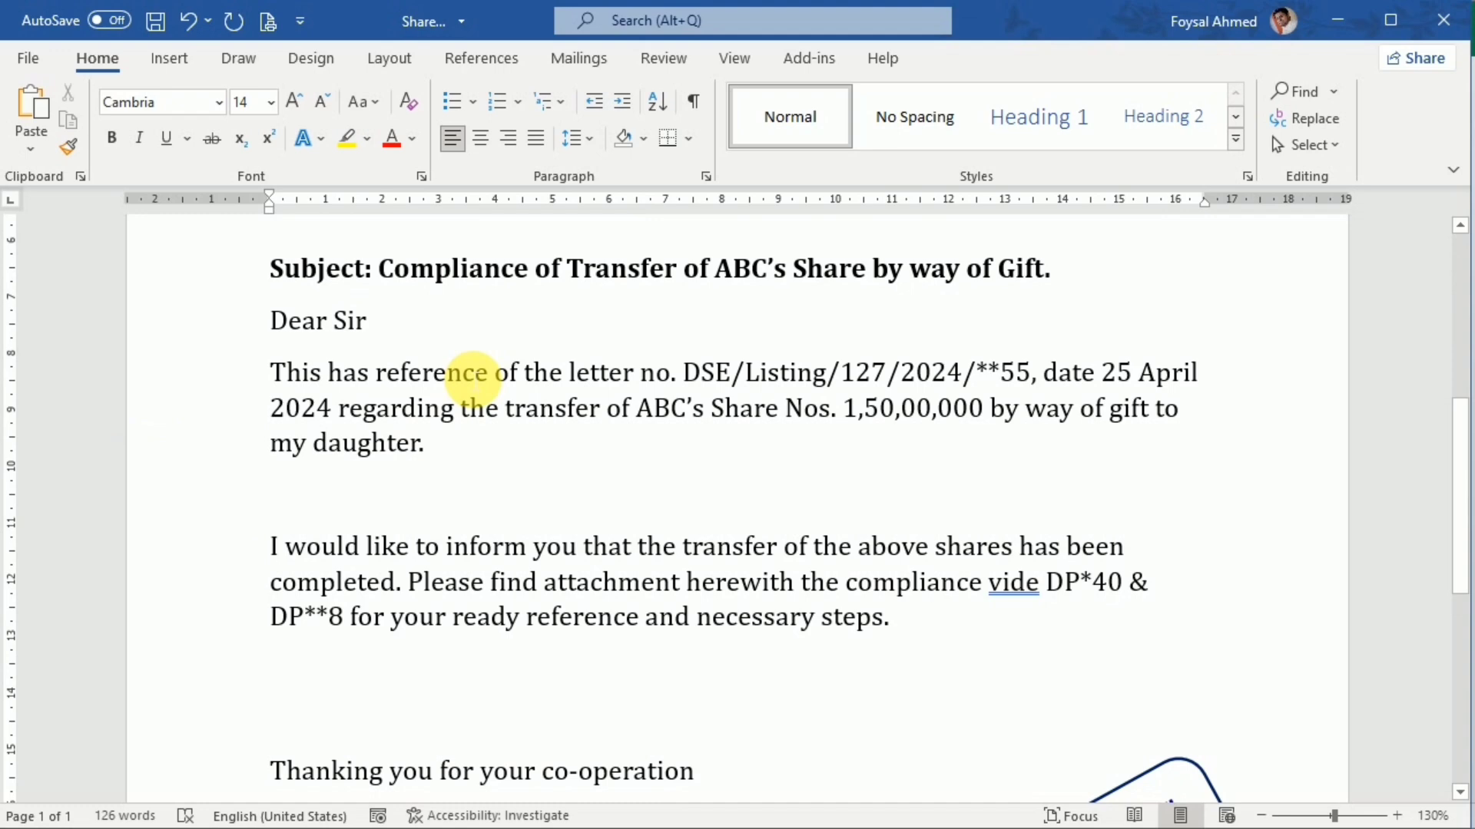
scroll(472, 376, "up", 3)
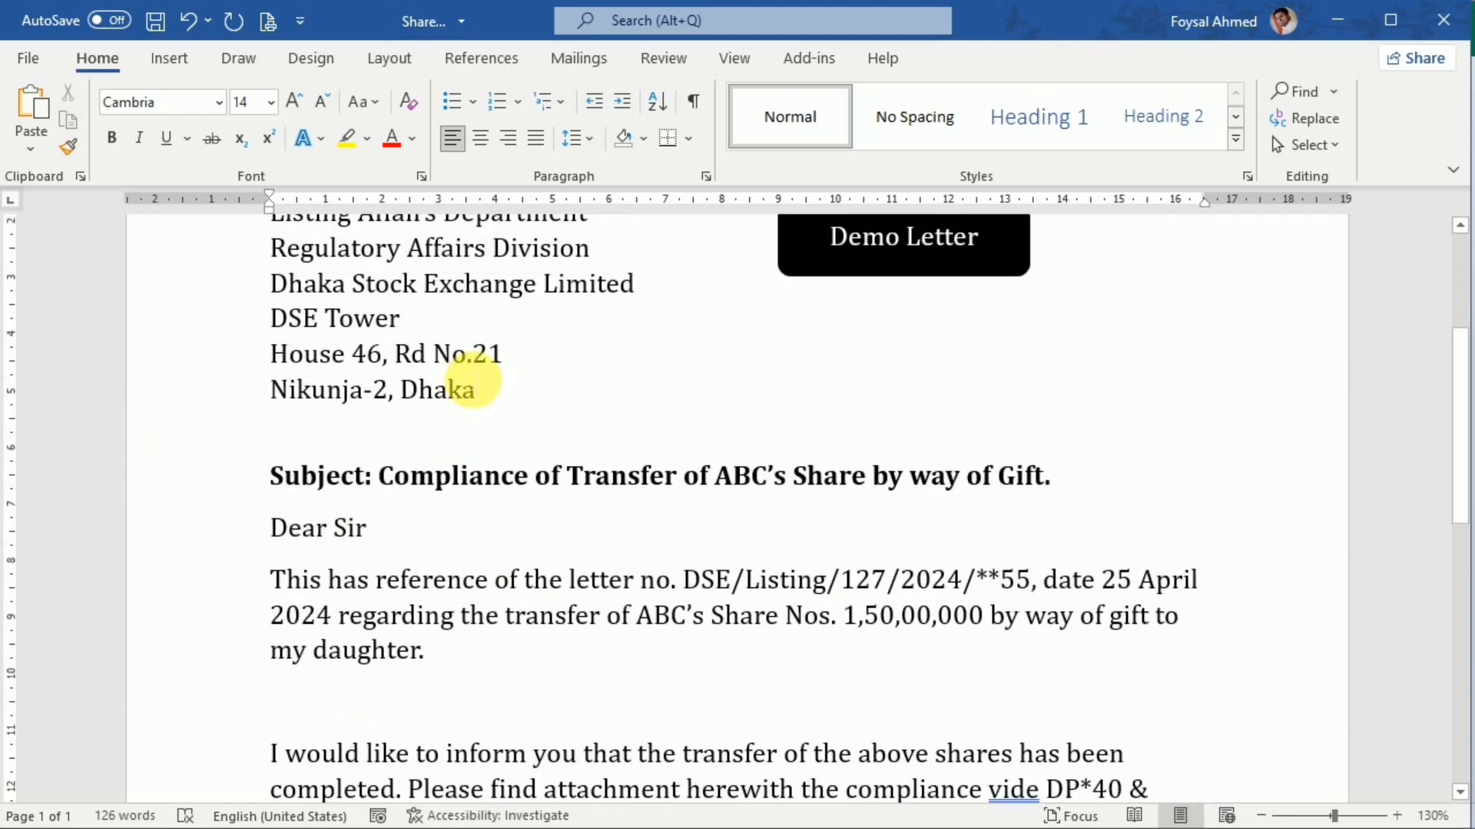
scroll(472, 381, "down", 1)
scroll(472, 380, "down", 1)
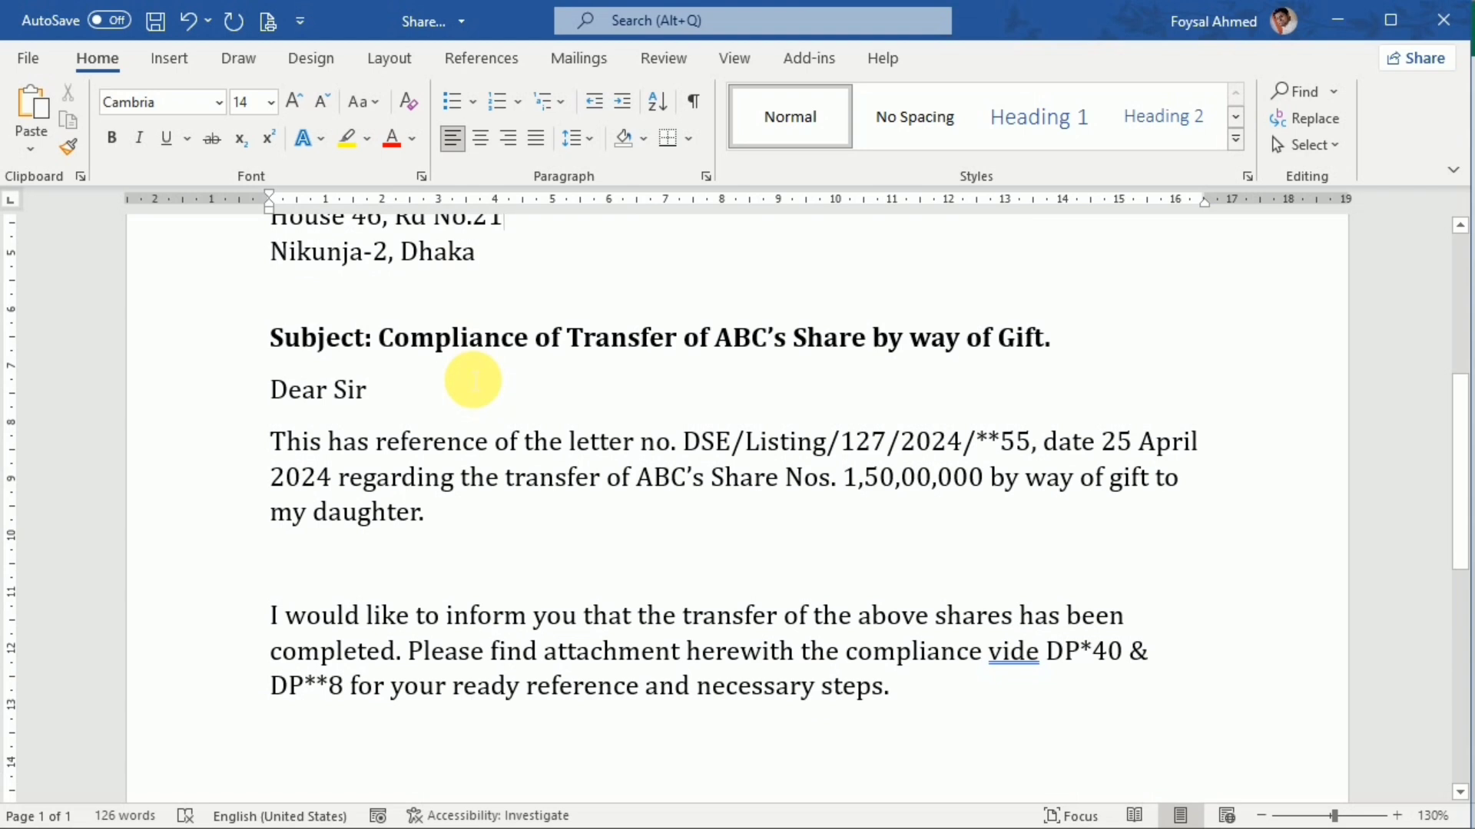
scroll(501, 592, "down", 2)
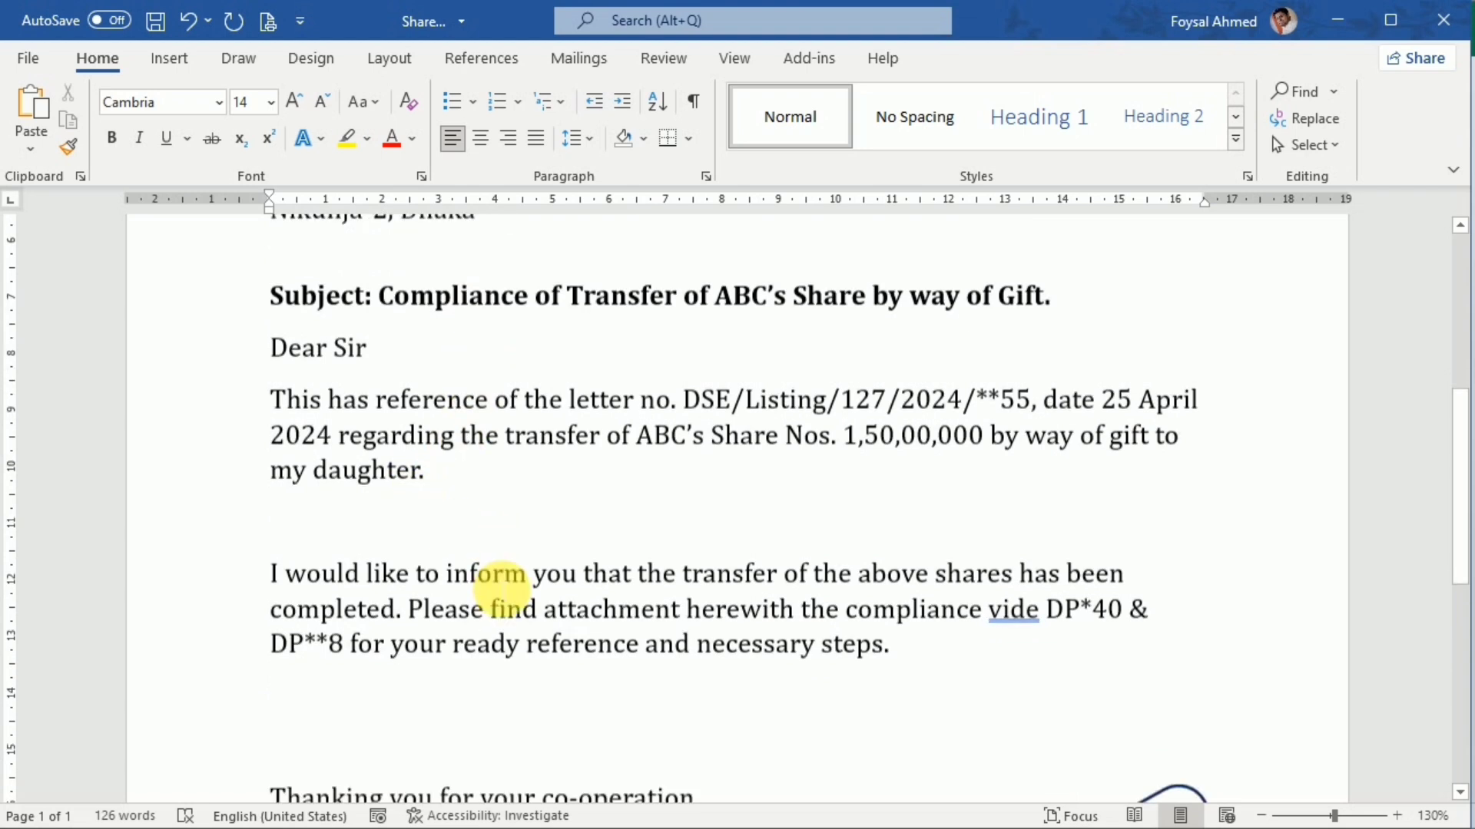
scroll(501, 590, "down", 2)
scroll(501, 590, "down", 3)
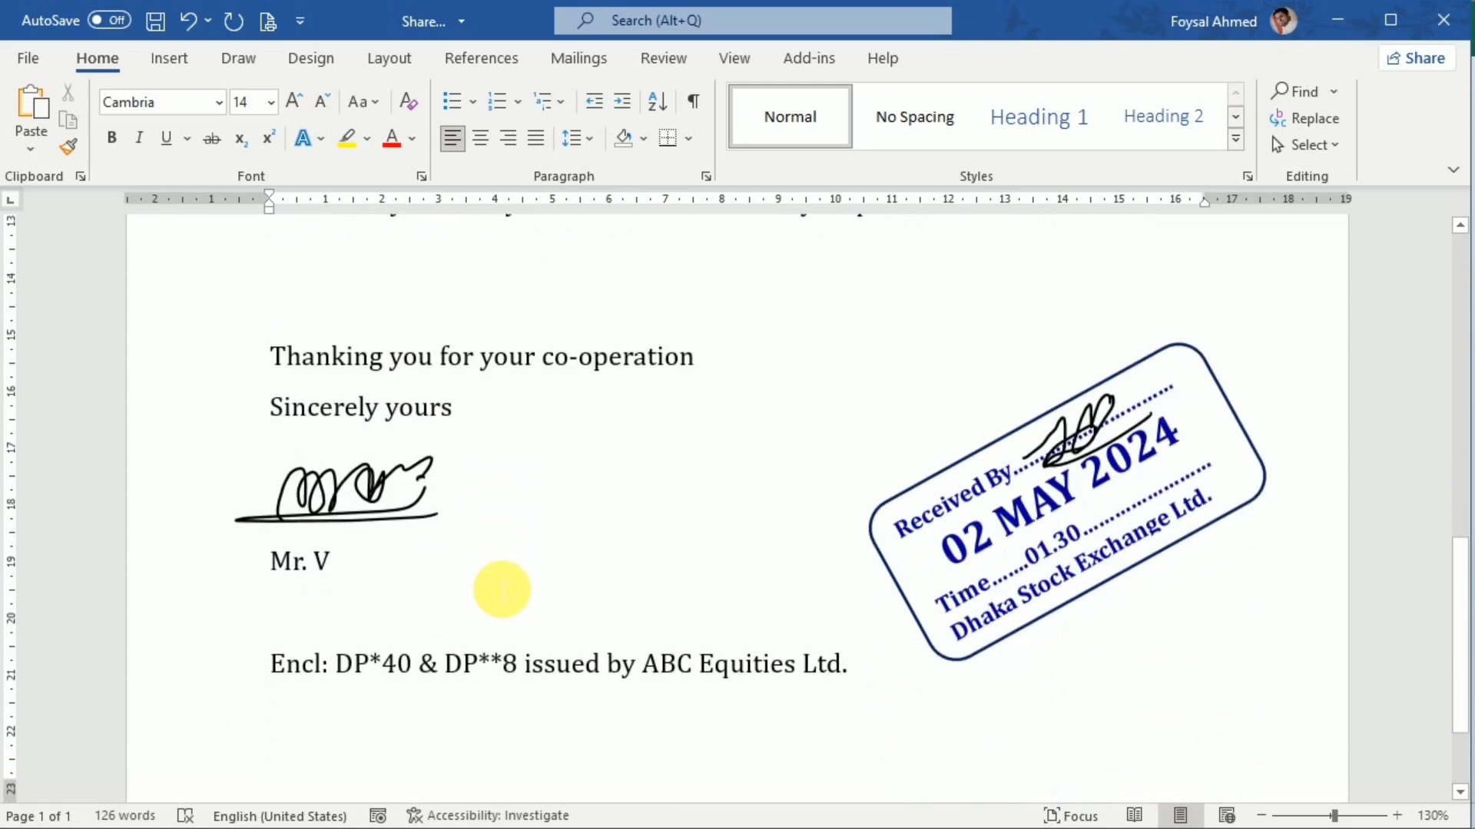
scroll(501, 589, "up", 9)
scroll(492, 588, "up", 4)
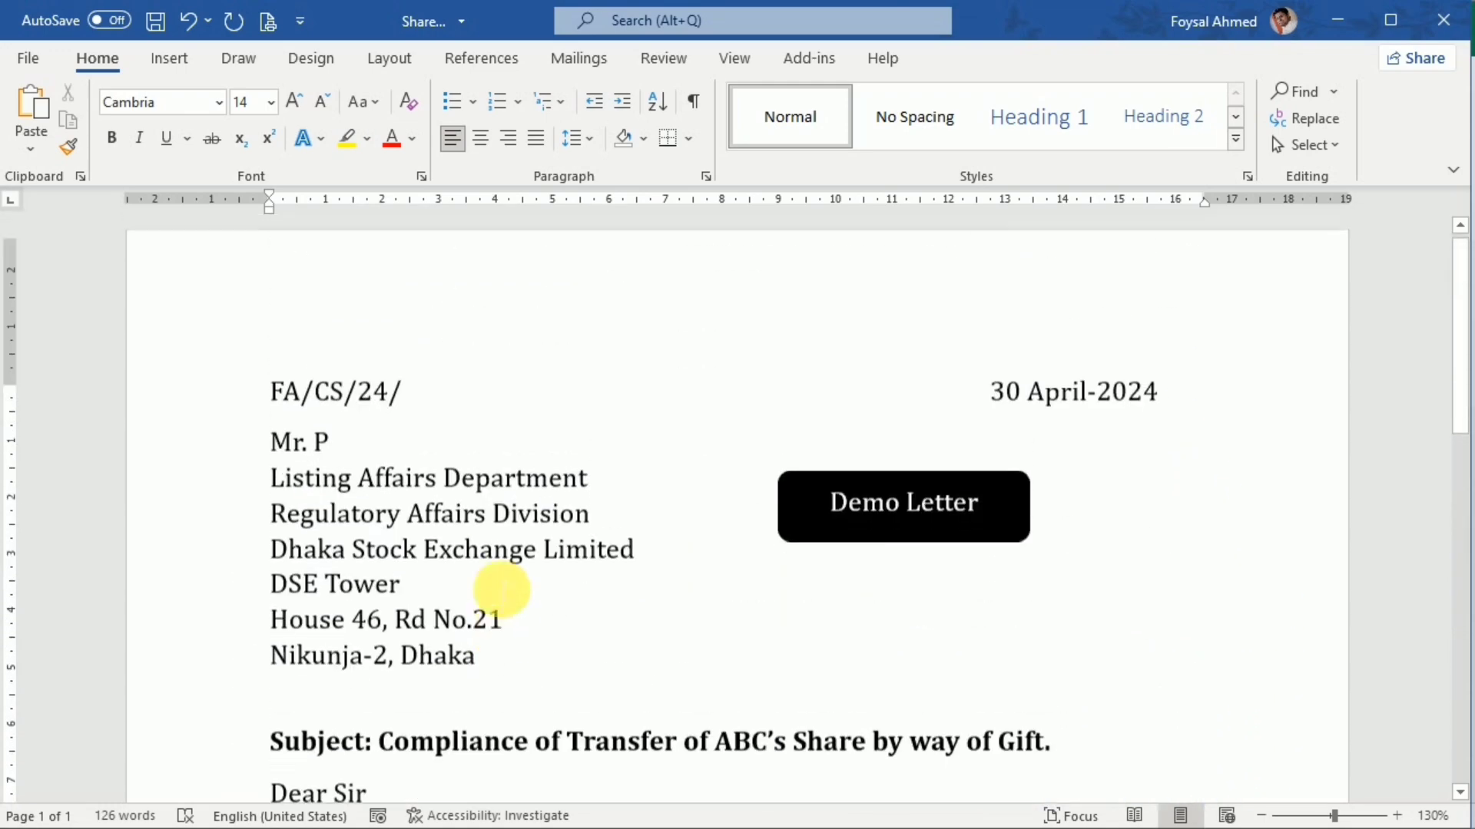
scroll(492, 645, "down", 6)
scroll(862, 628, "up", 1)
scroll(861, 628, "up", 5)
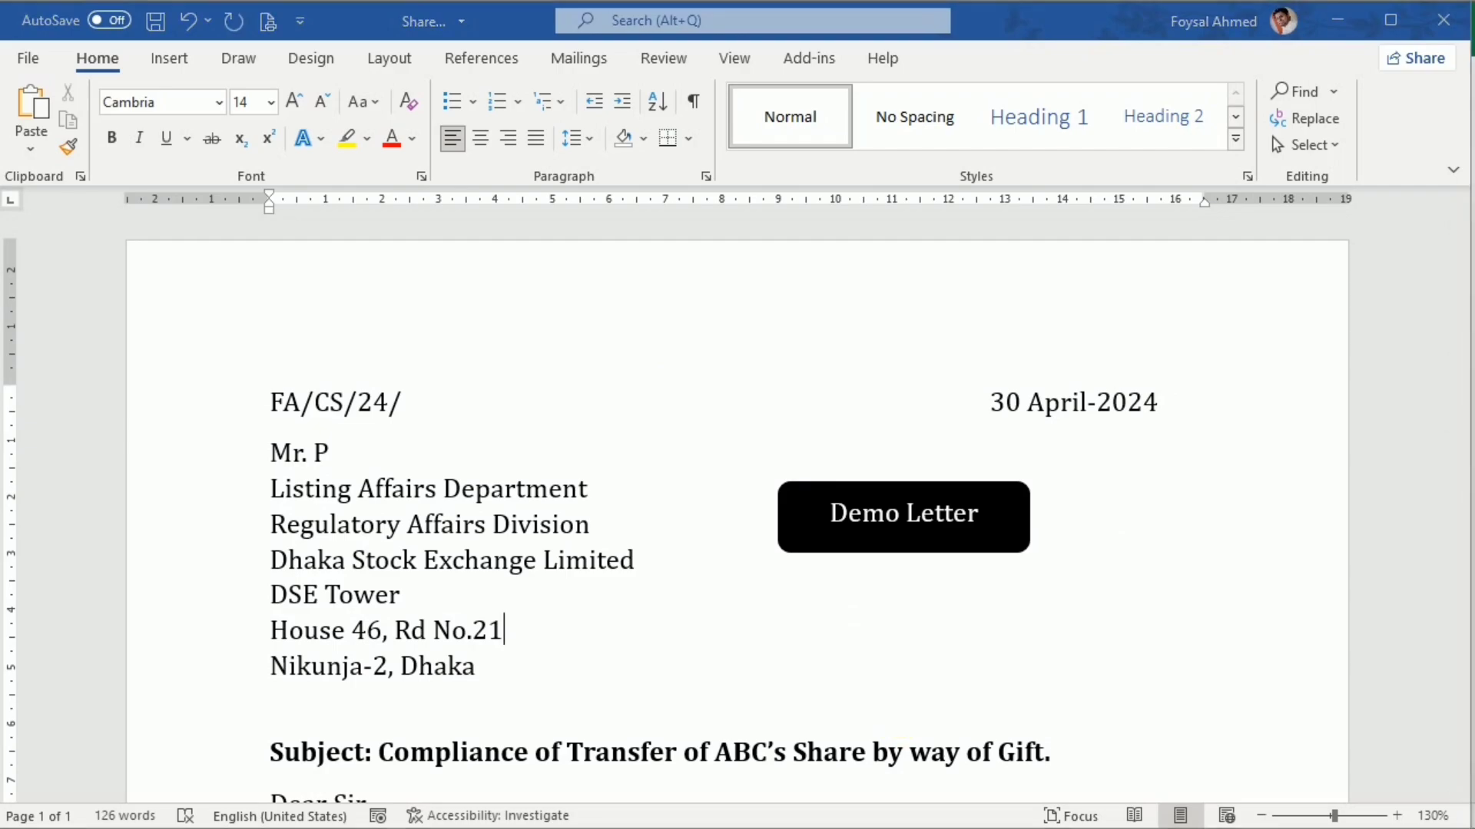
Switch to the Form XV Share Allotment.jpg image and examine the allotted shares and the allottee table.
key("alt+Tab")
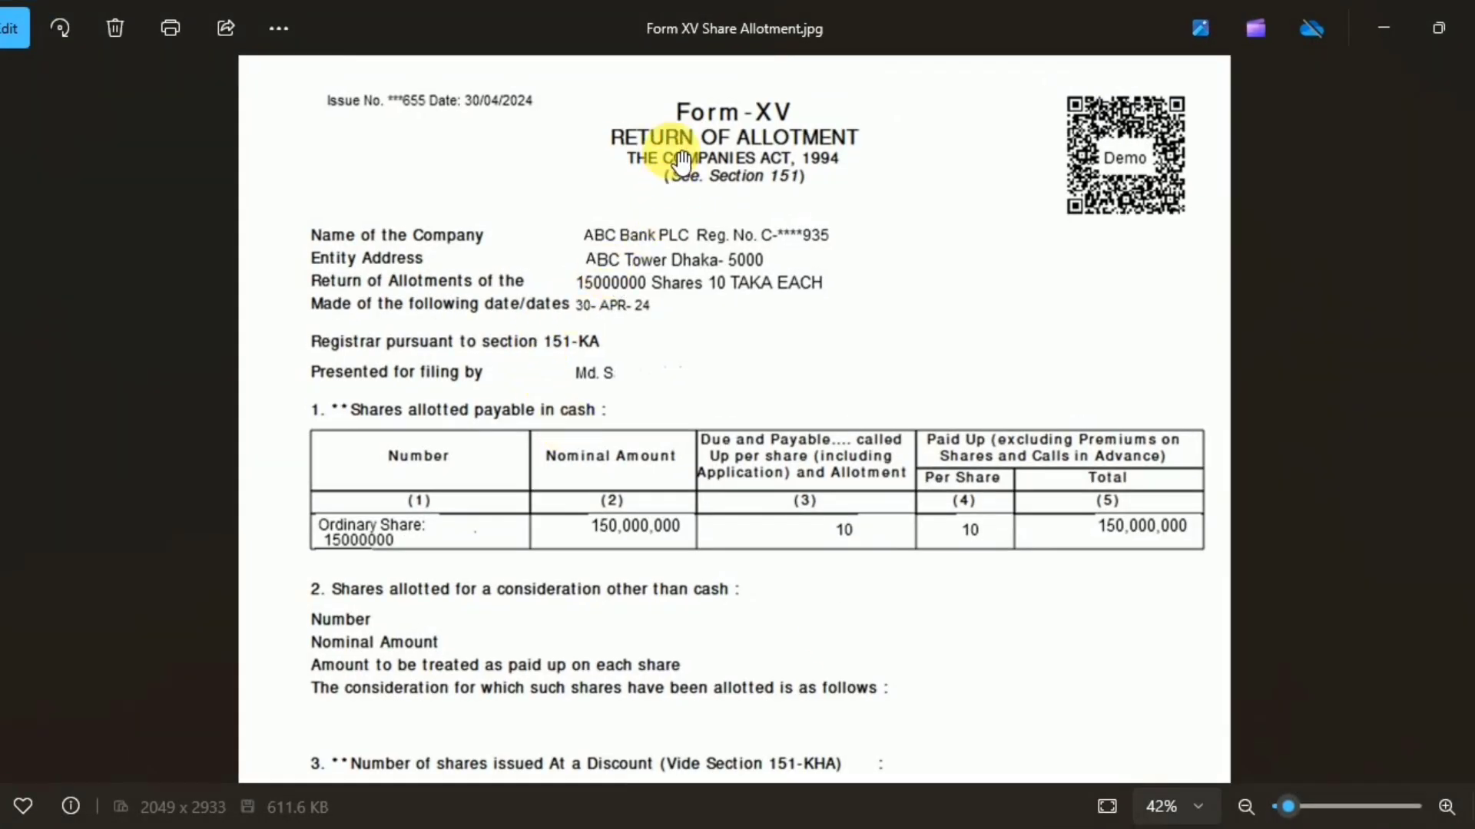
scroll(695, 315, "up", 2)
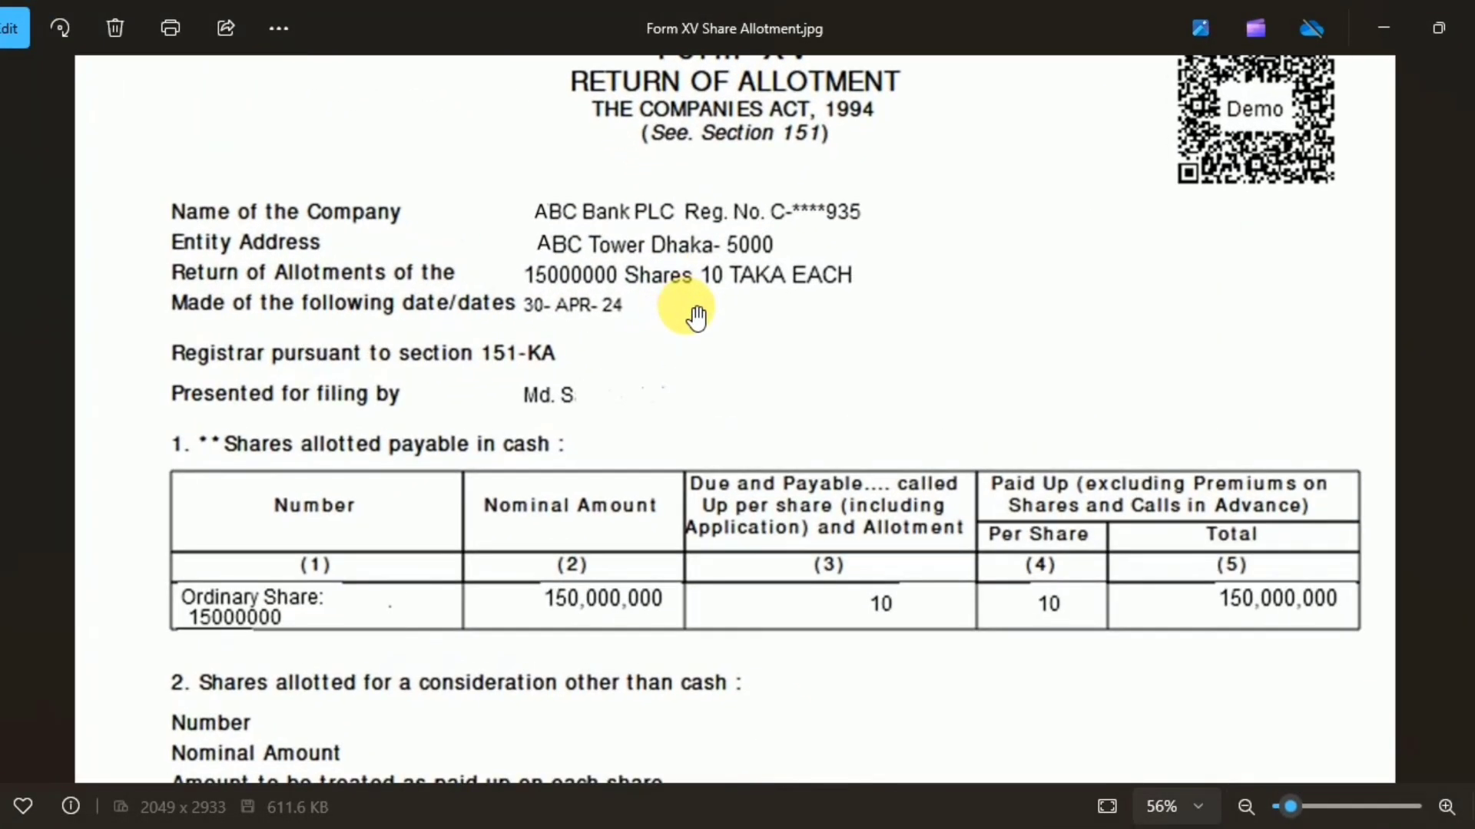
left_click_drag(741, 645, 704, 120)
left_click_drag(777, 445, 756, 71)
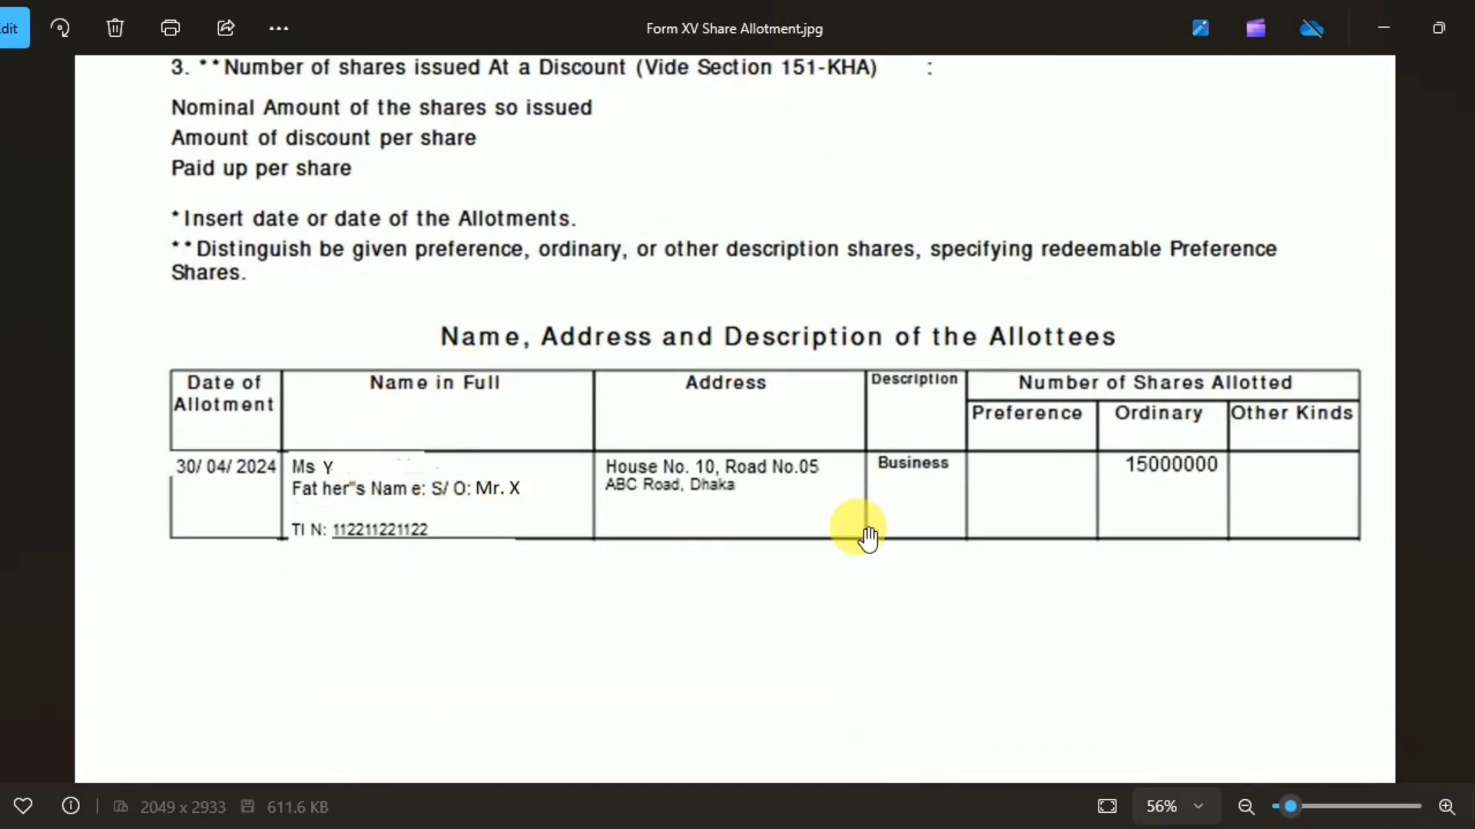
scroll(910, 413, "down", 3)
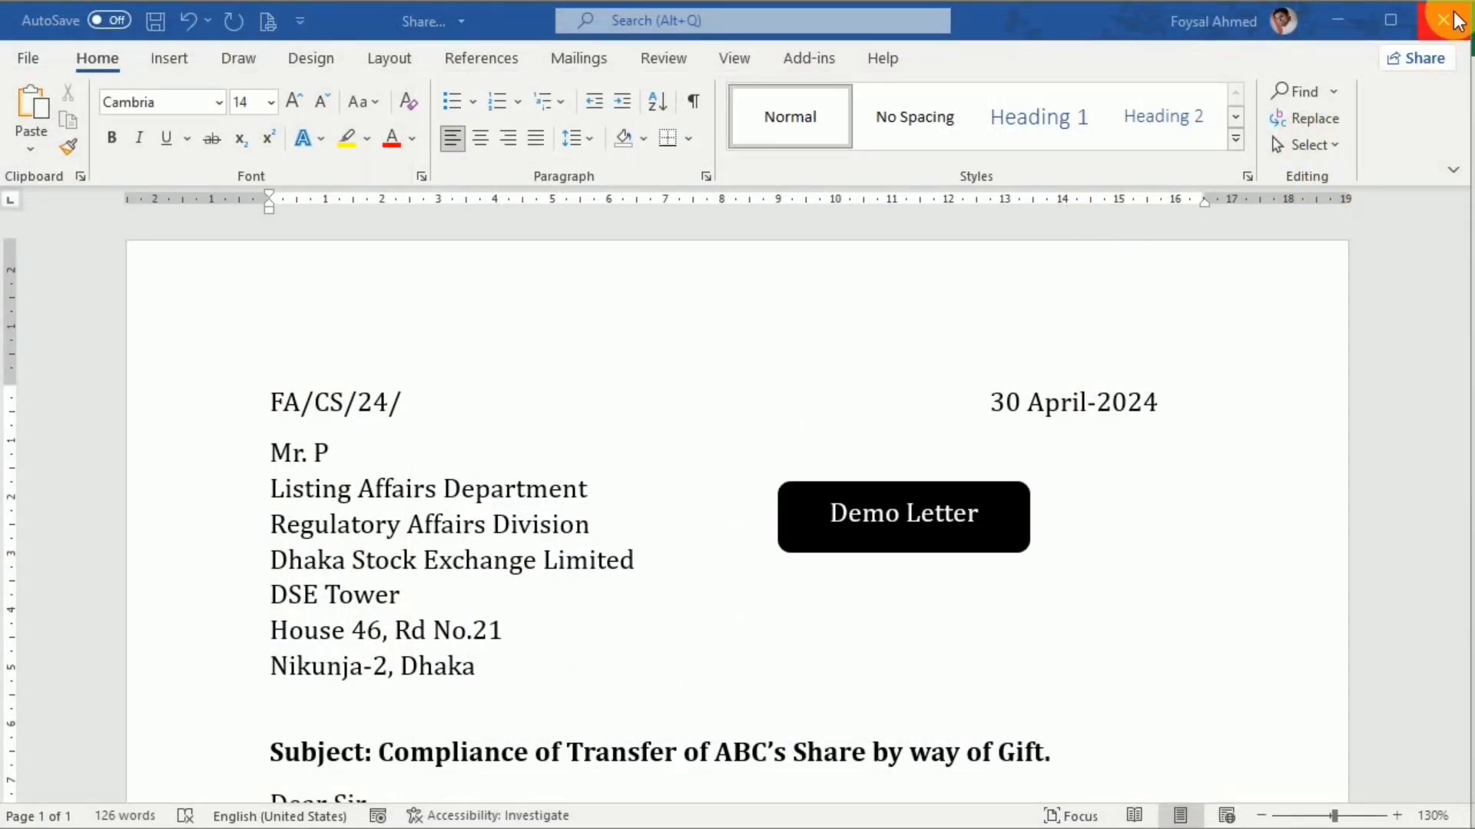
Save and close the Share Transfer Letter document, and open the tax return workbook's Input-Portfolio sheet in Excel.
left_click(1444, 21)
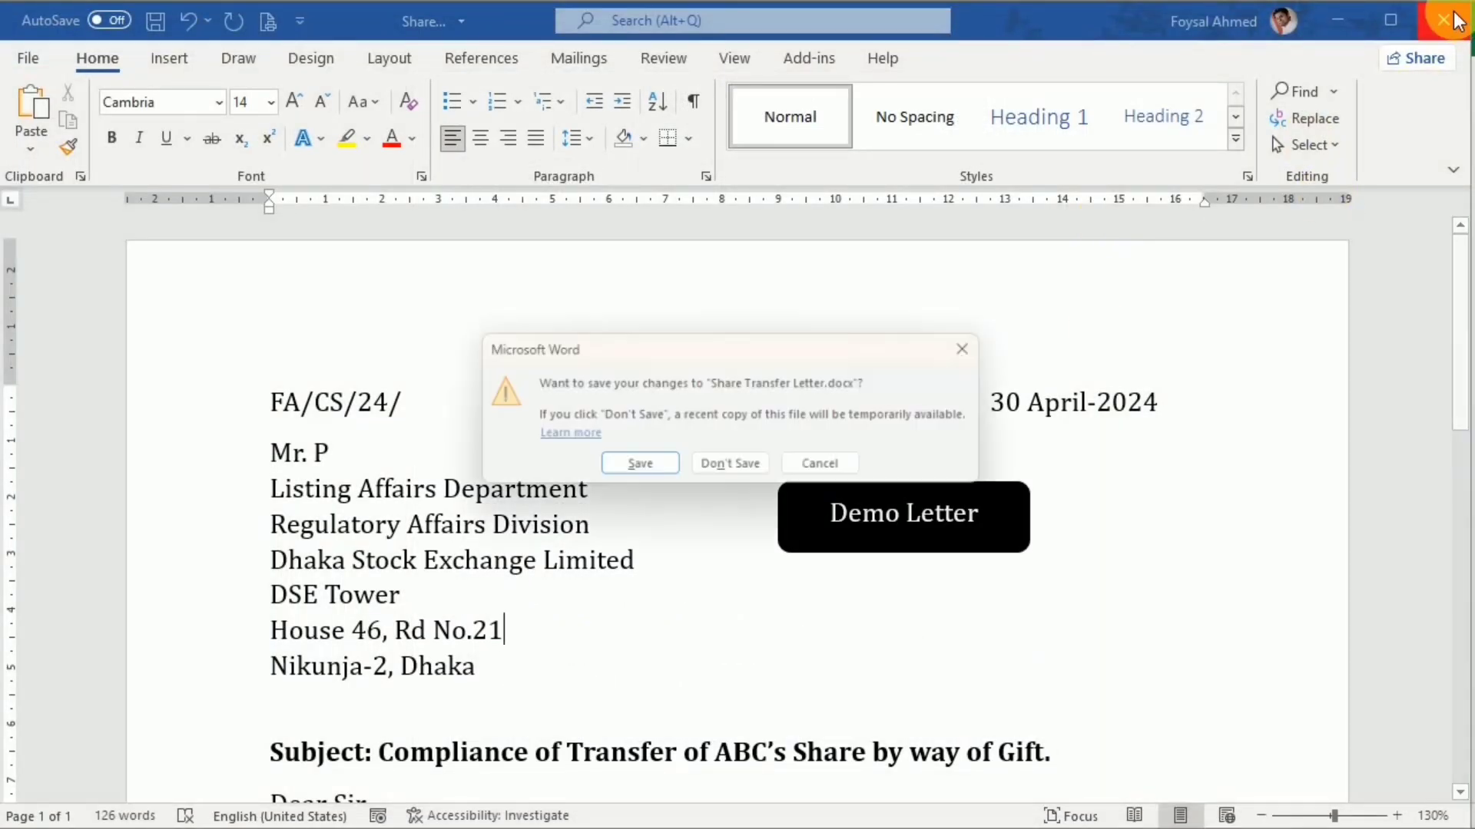
left_click(642, 469)
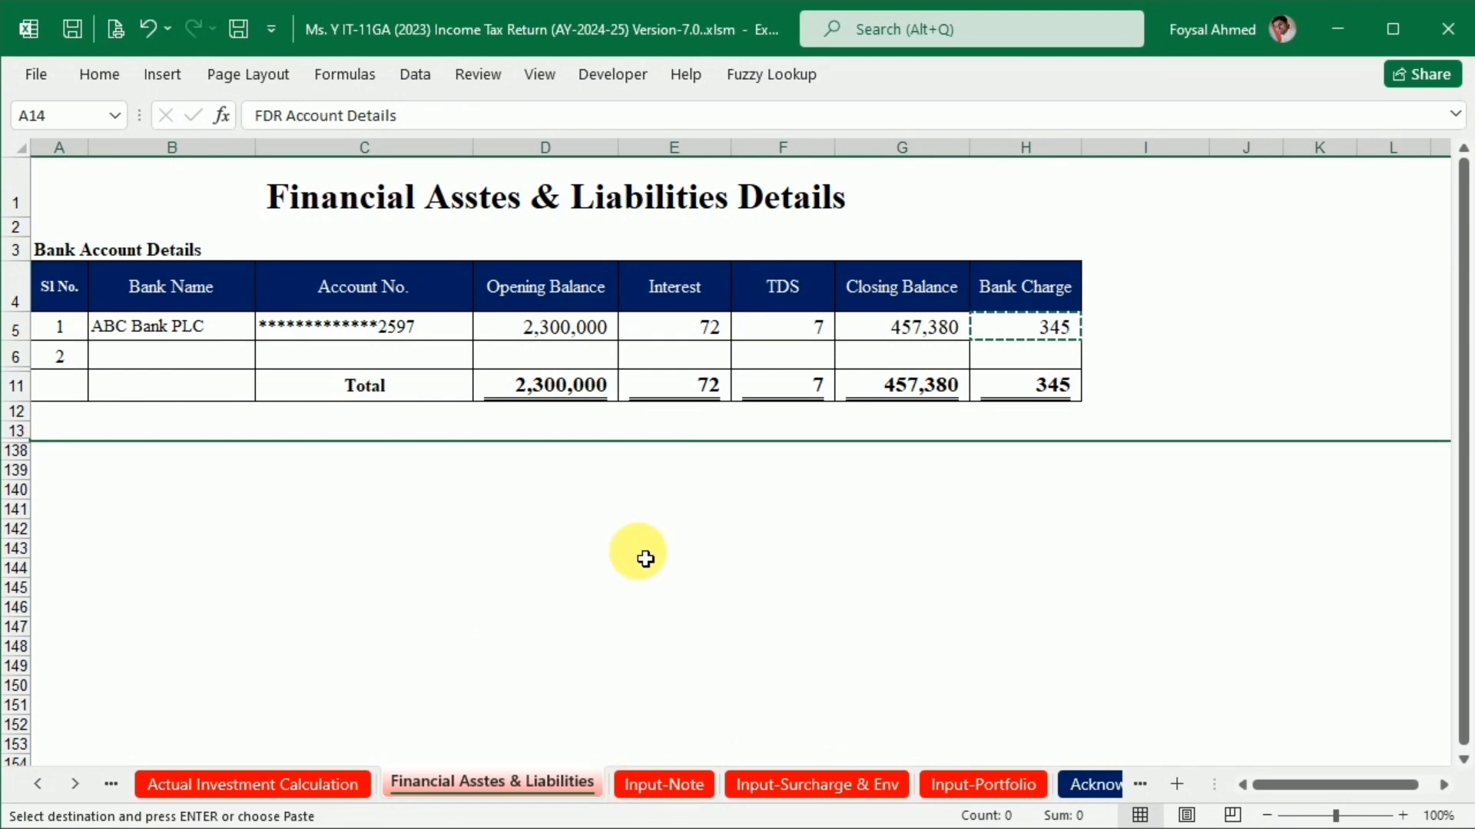
left_click(662, 784)
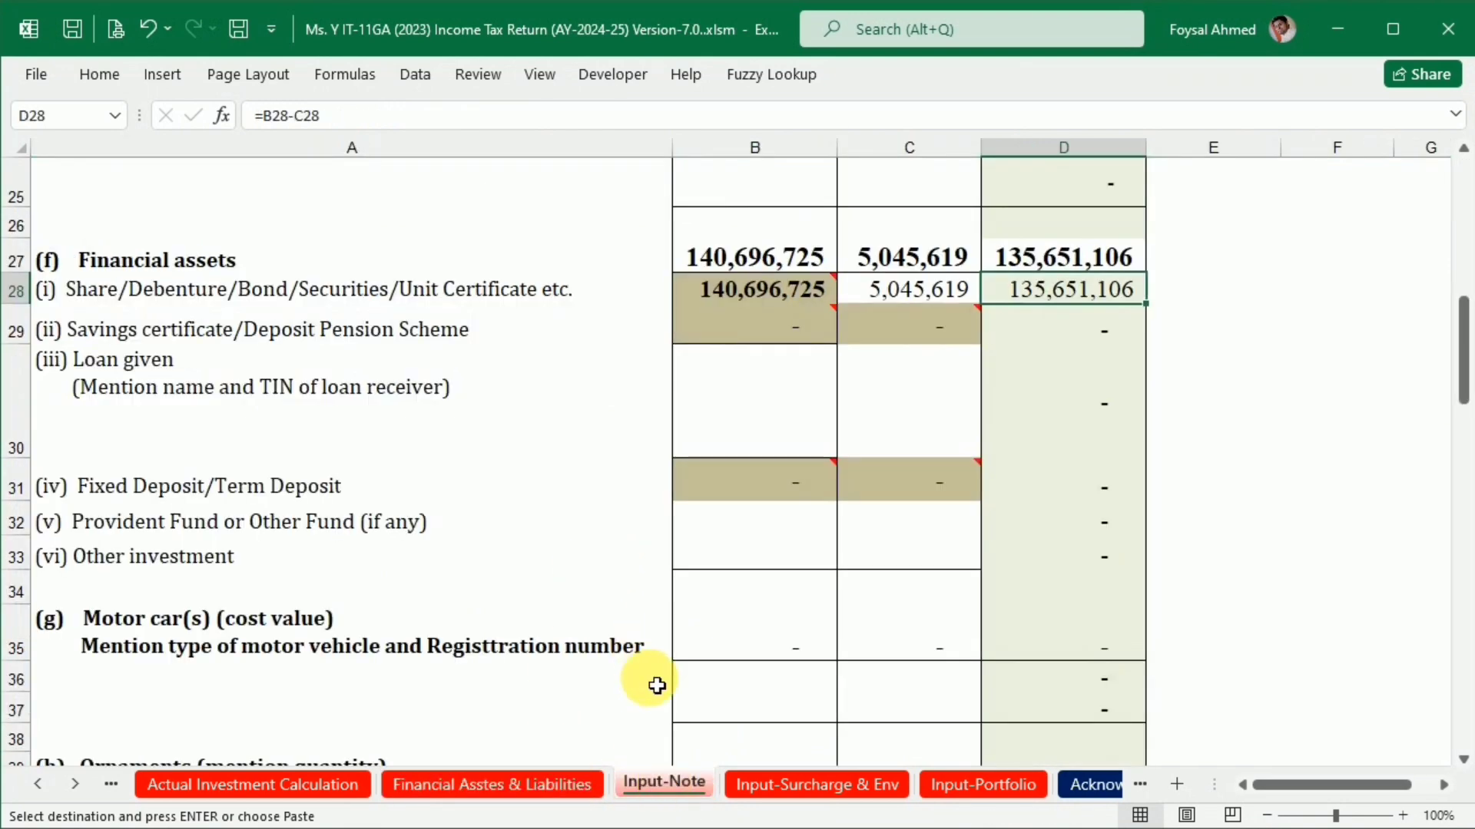
left_click(983, 784)
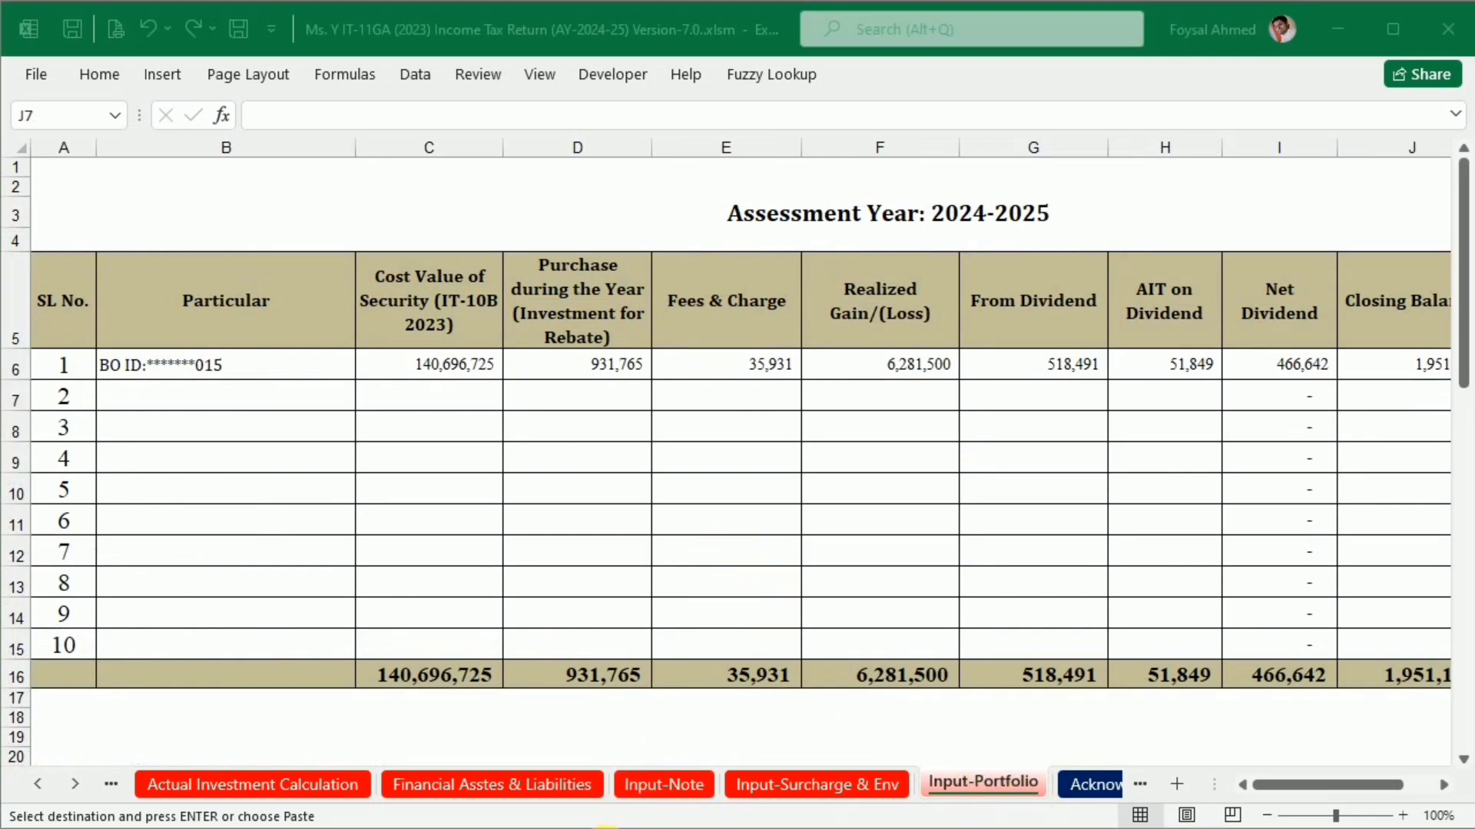
Open the X Brokerage Limited (Pretfolio Ledger).xlsx workbook from the Share Gifted by Father folder.
left_click(608, 822)
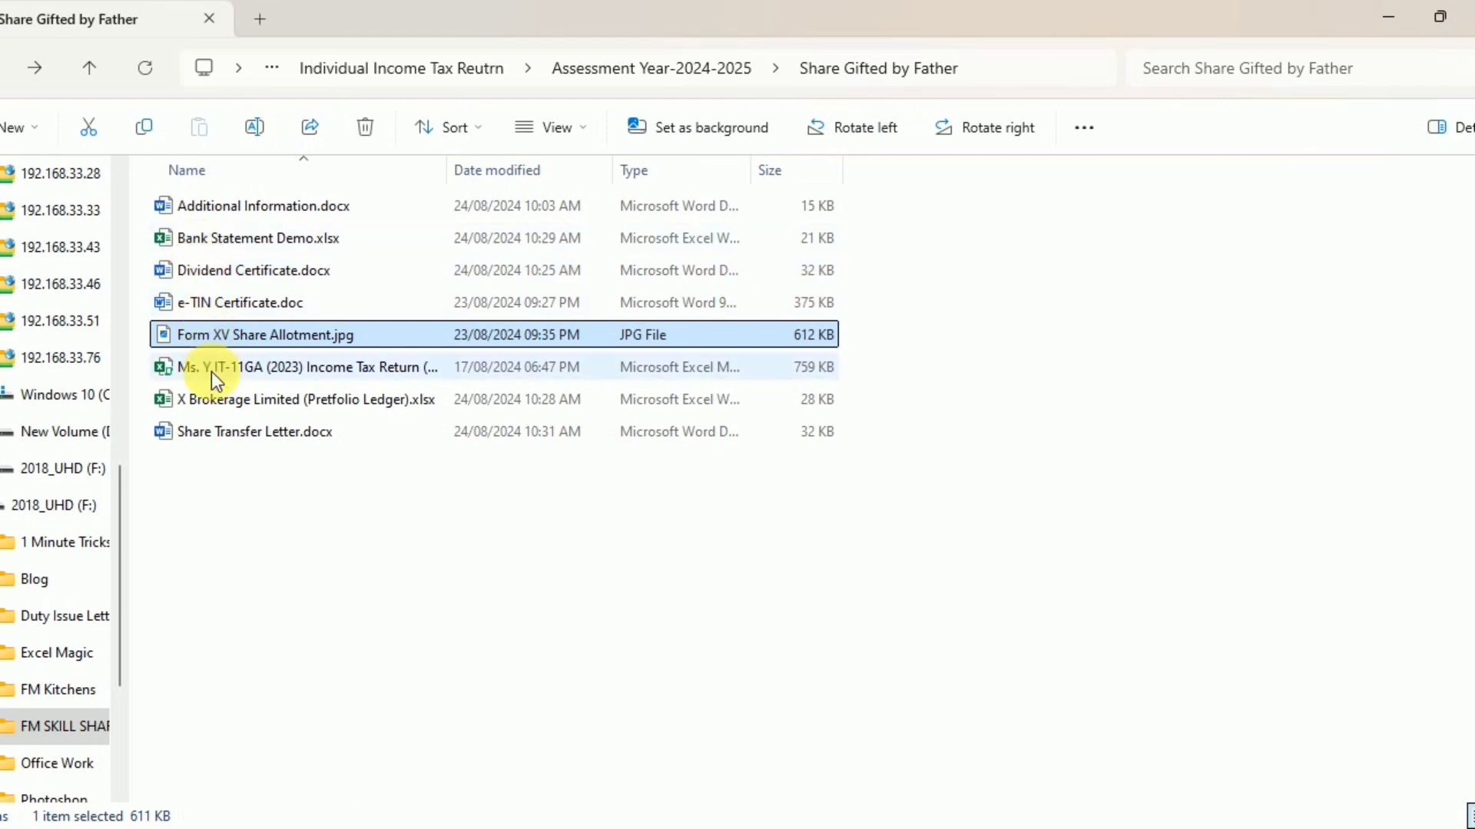
left_click(215, 397)
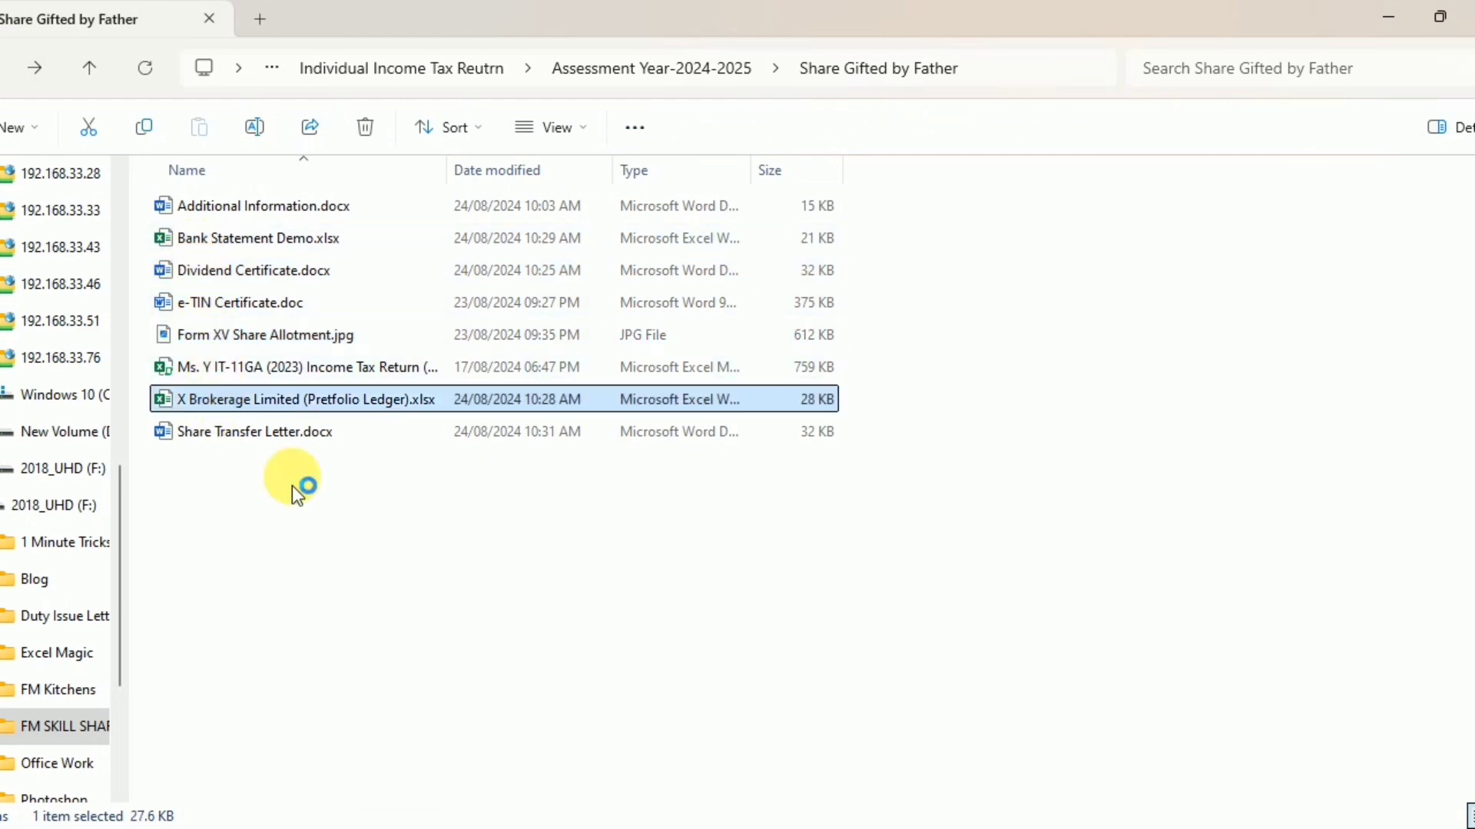
key("alt+Tab")
left_click(1008, 826)
left_click(1007, 826)
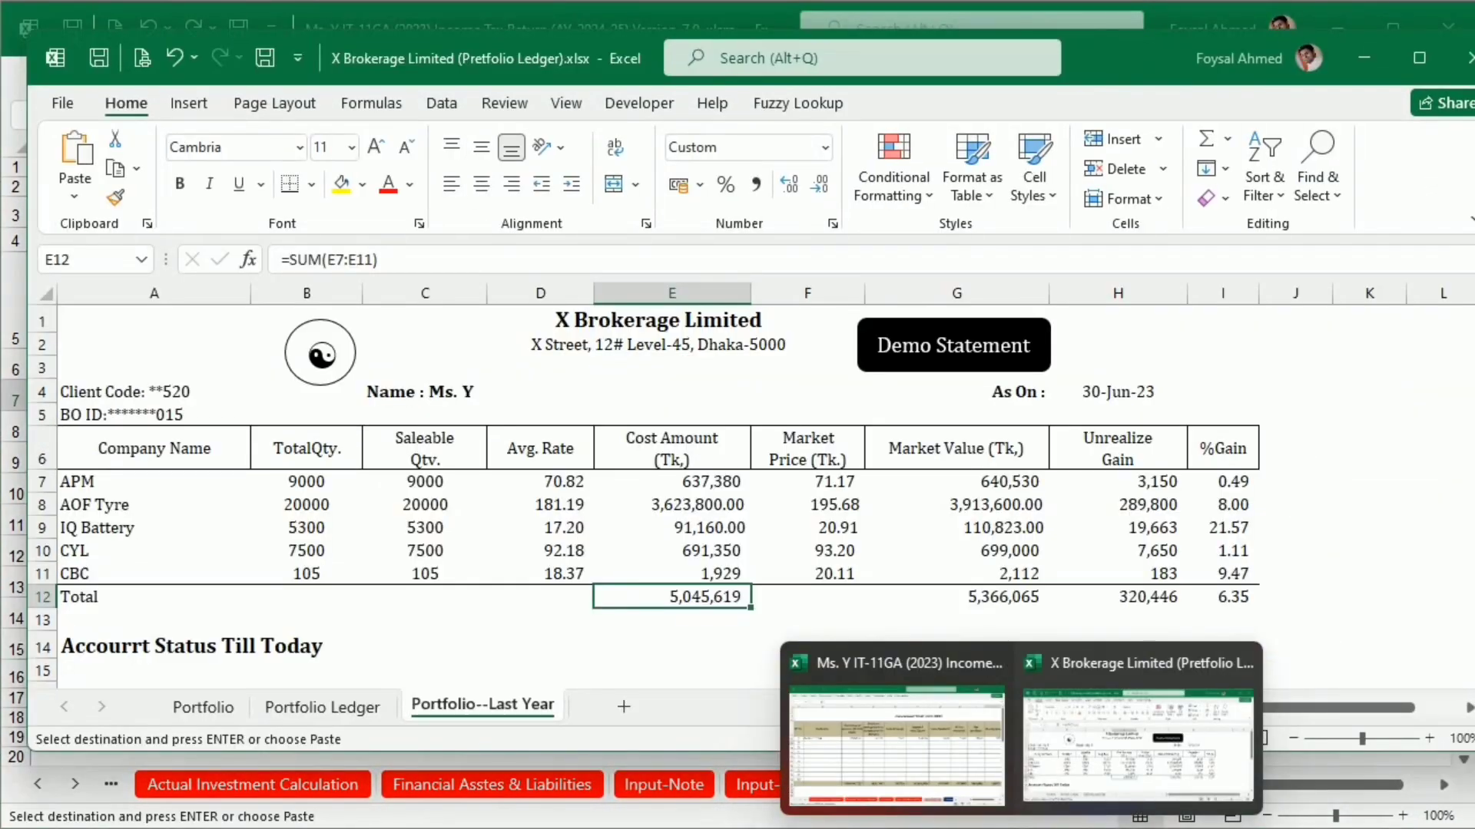
Examine the gifted PFBC Bank share amount in F27 of the Portfolio Ledger sheet and return to the Input-Portfolio sheet.
left_click(680, 414)
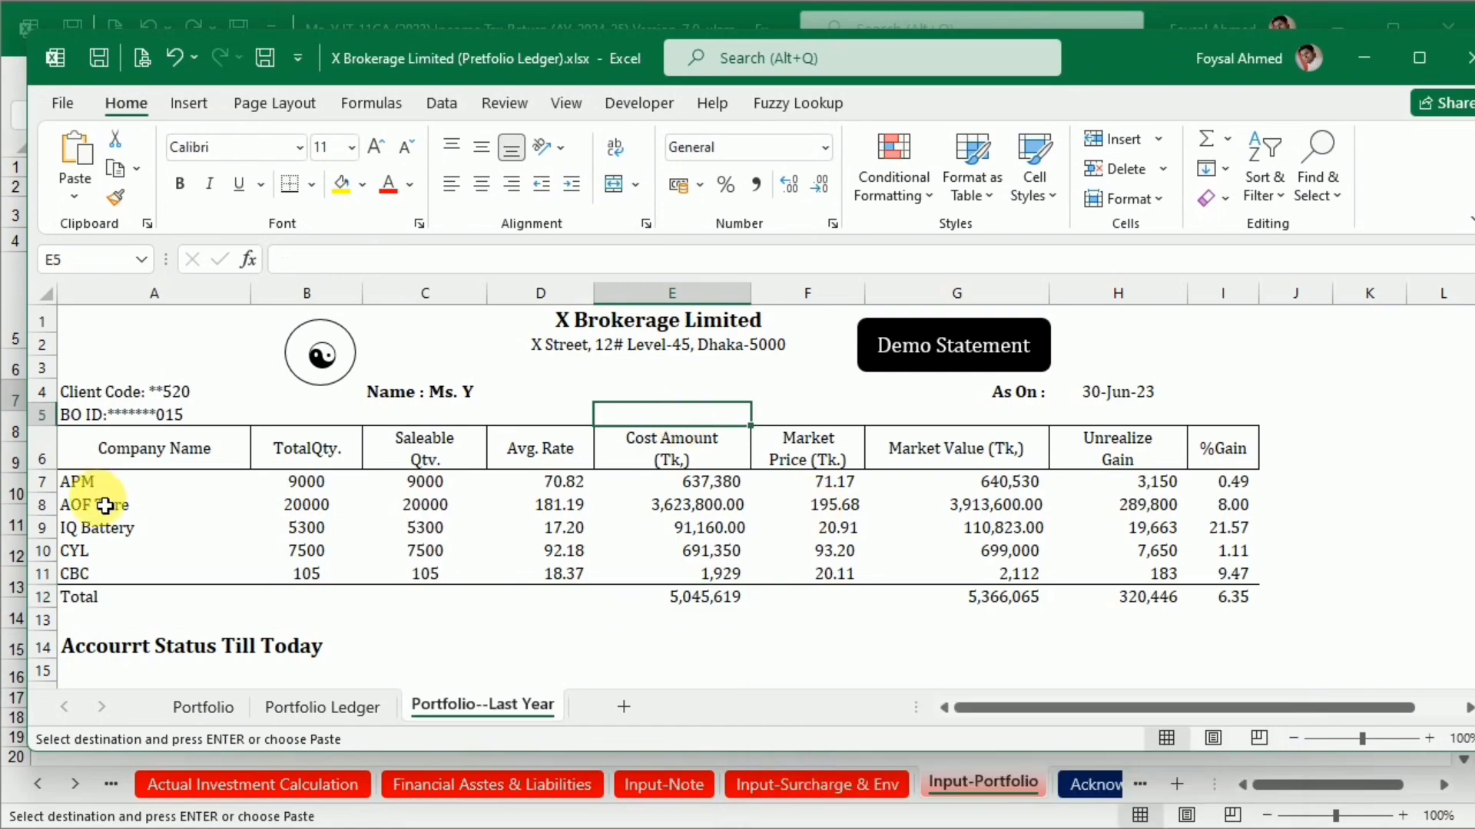
left_click(323, 707)
scroll(430, 569, "down", 9)
scroll(434, 573, "up", 1)
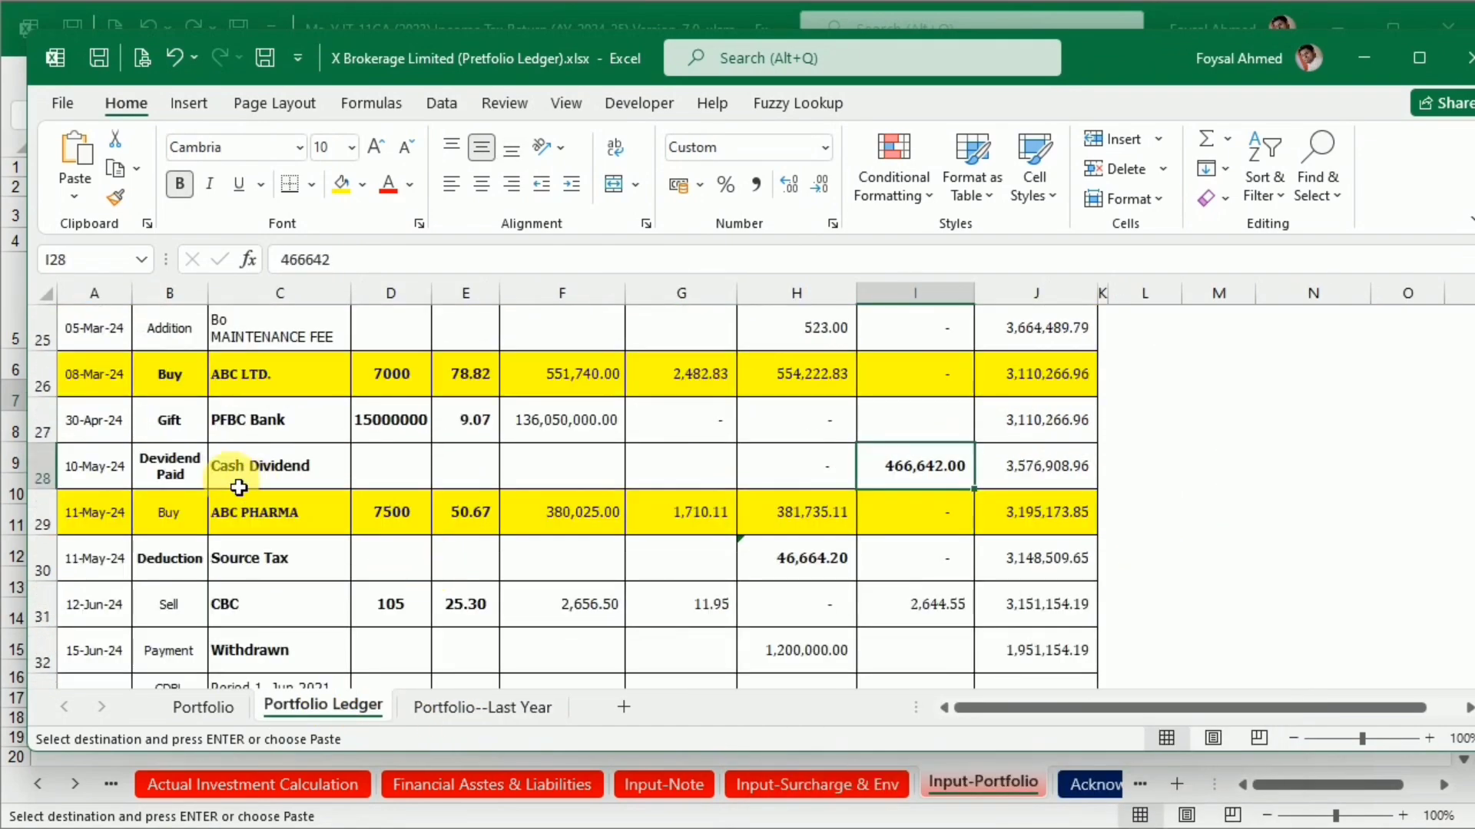
left_click(555, 423)
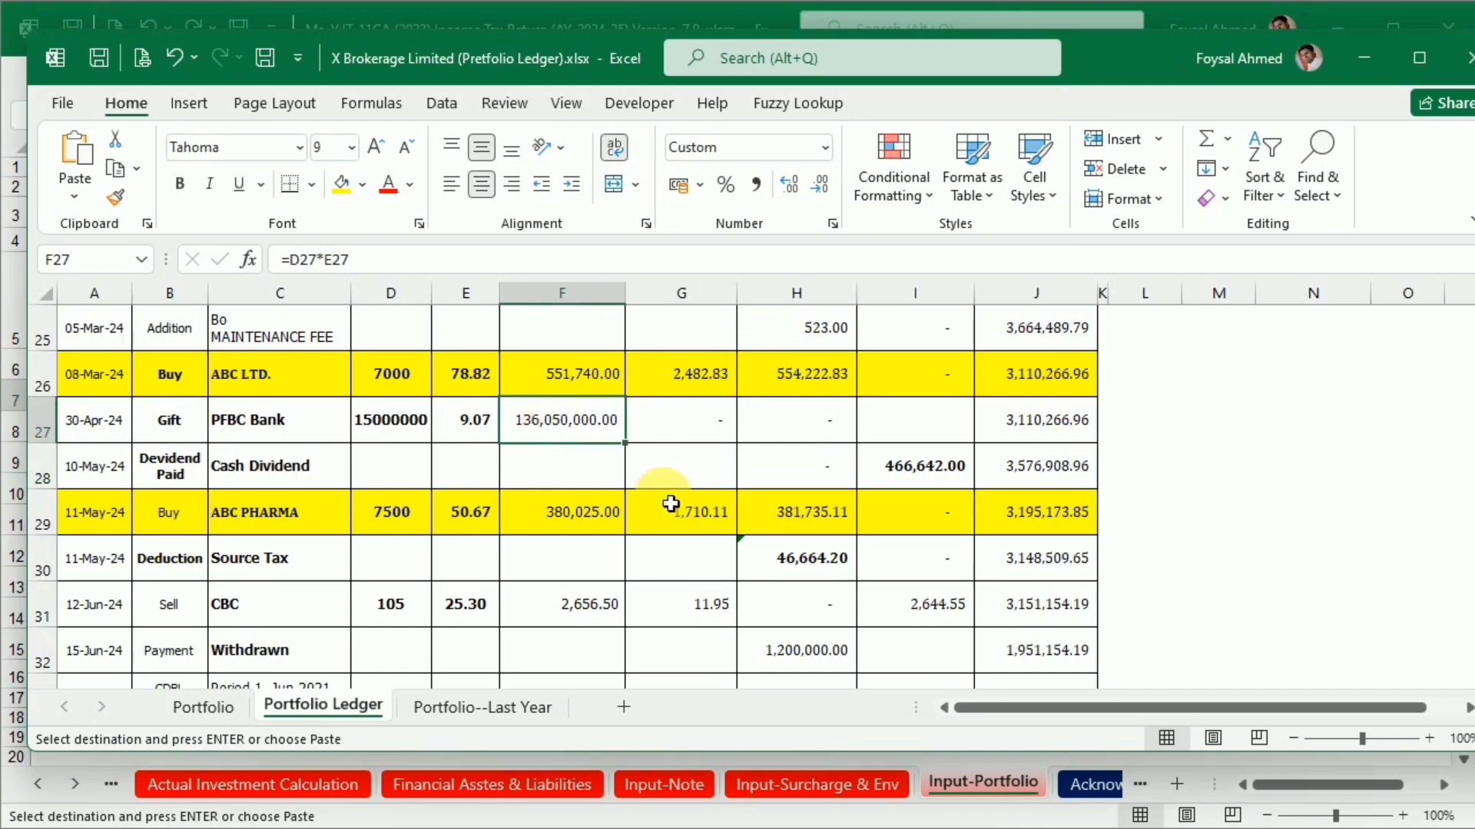
key("alt+Tab")
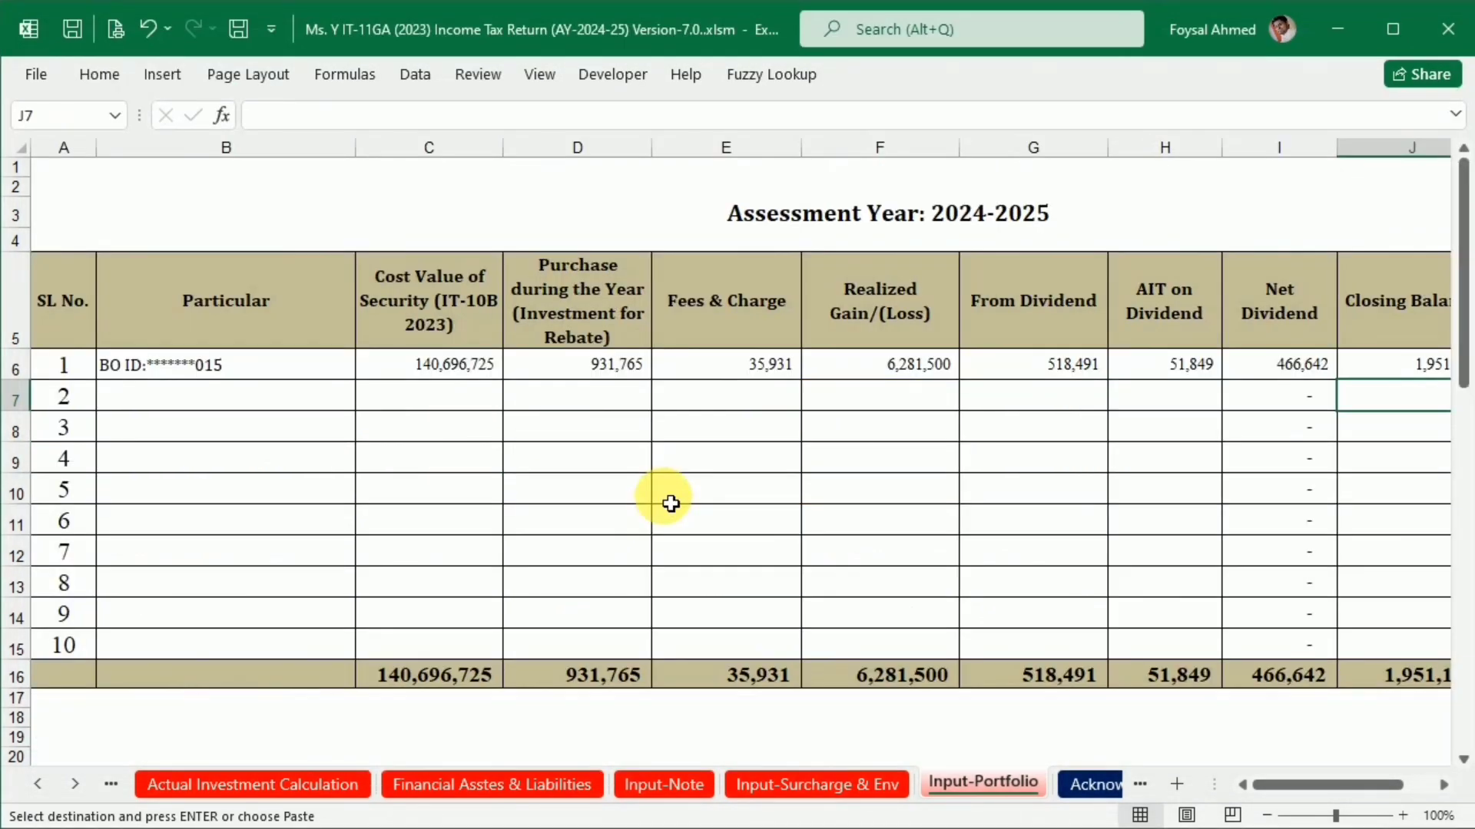
In Input-Note, link Receipt of Gift and others (D66) to the gifted PFBC Bank share amount in F27 of the Portfolio Ledger sheet.
left_click(642, 785)
scroll(644, 619, "down", 10)
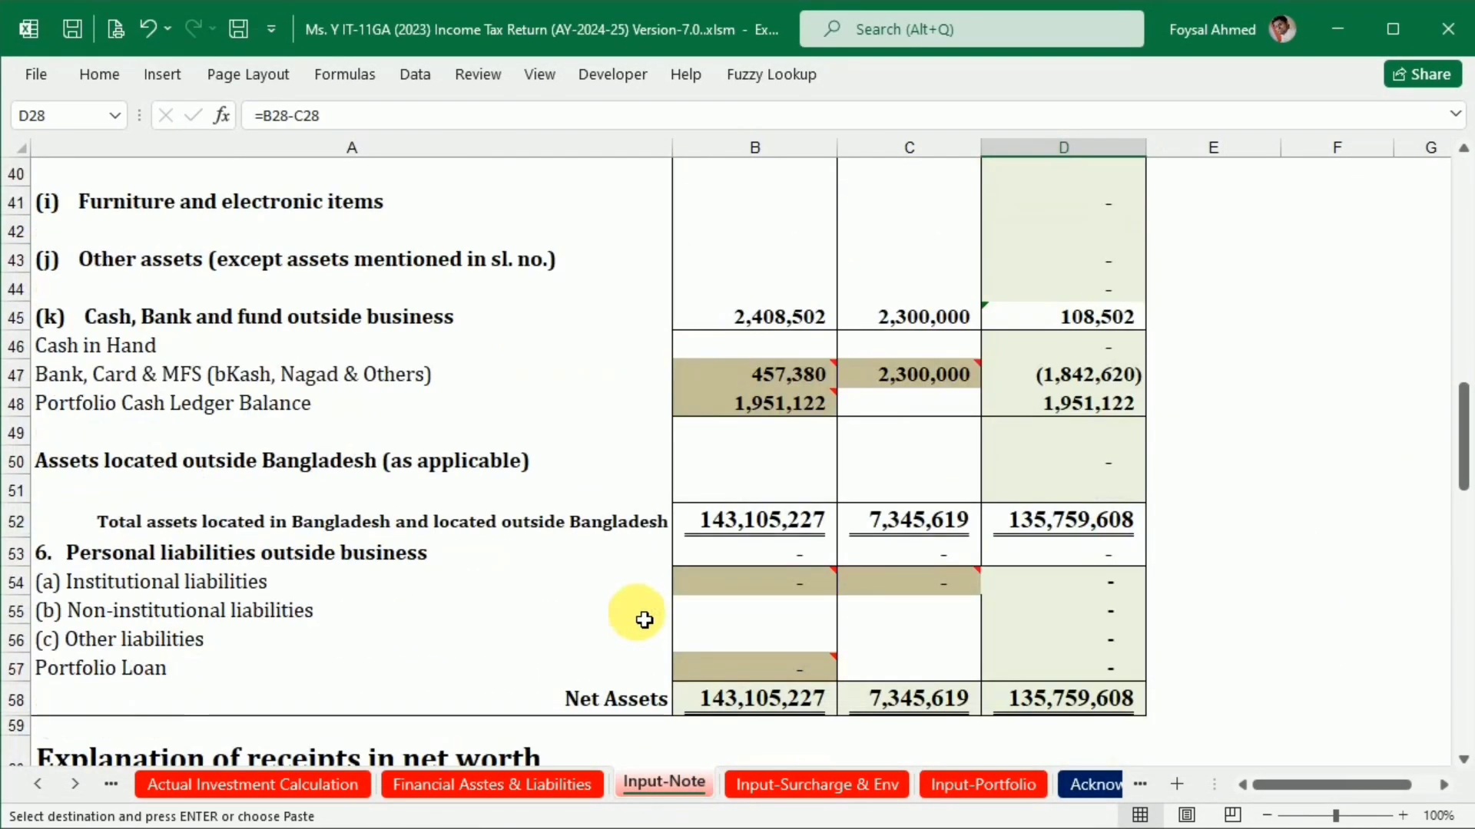
scroll(644, 619, "down", 1)
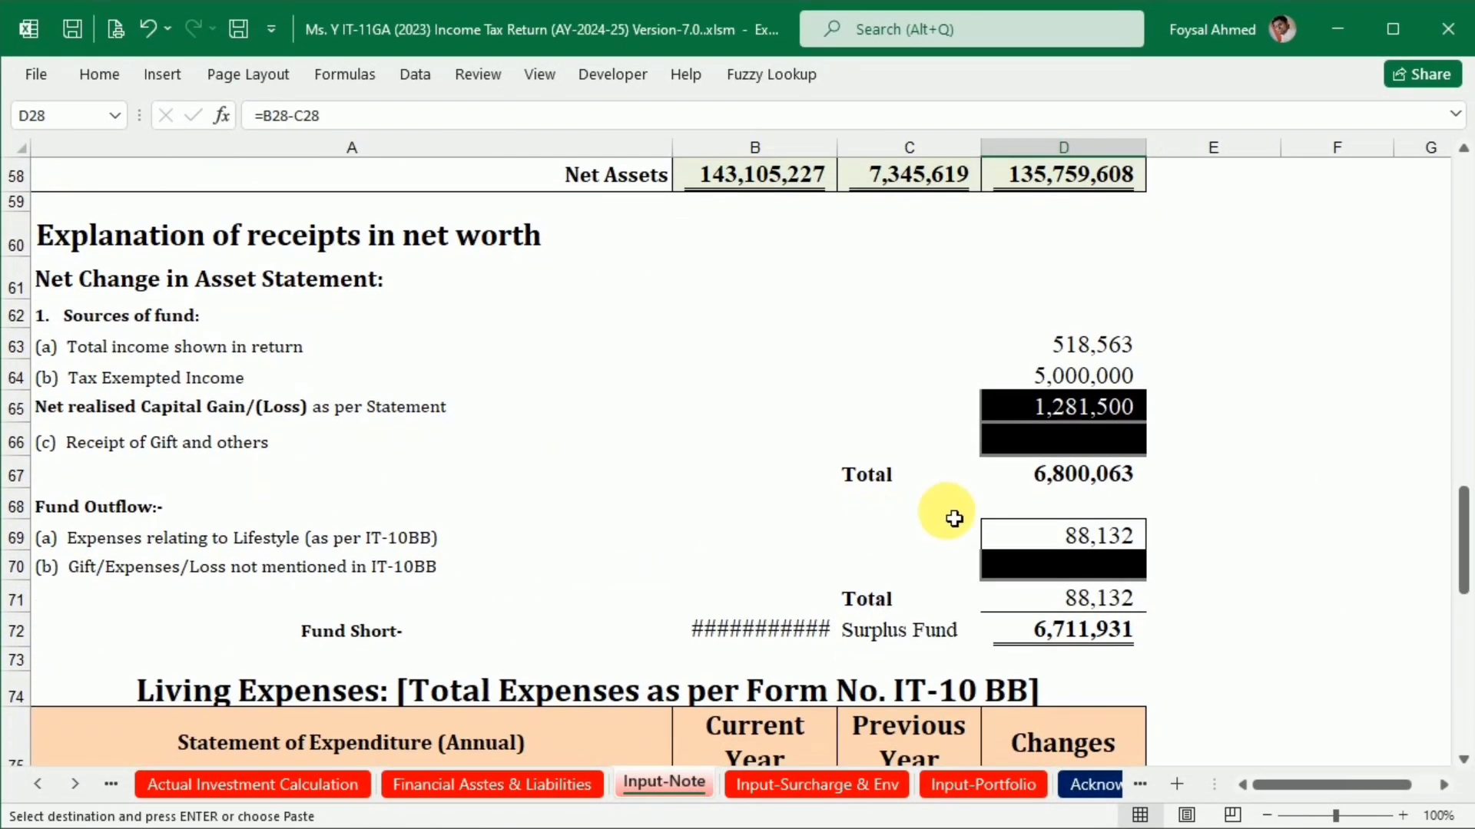
left_click(1035, 452)
type("=")
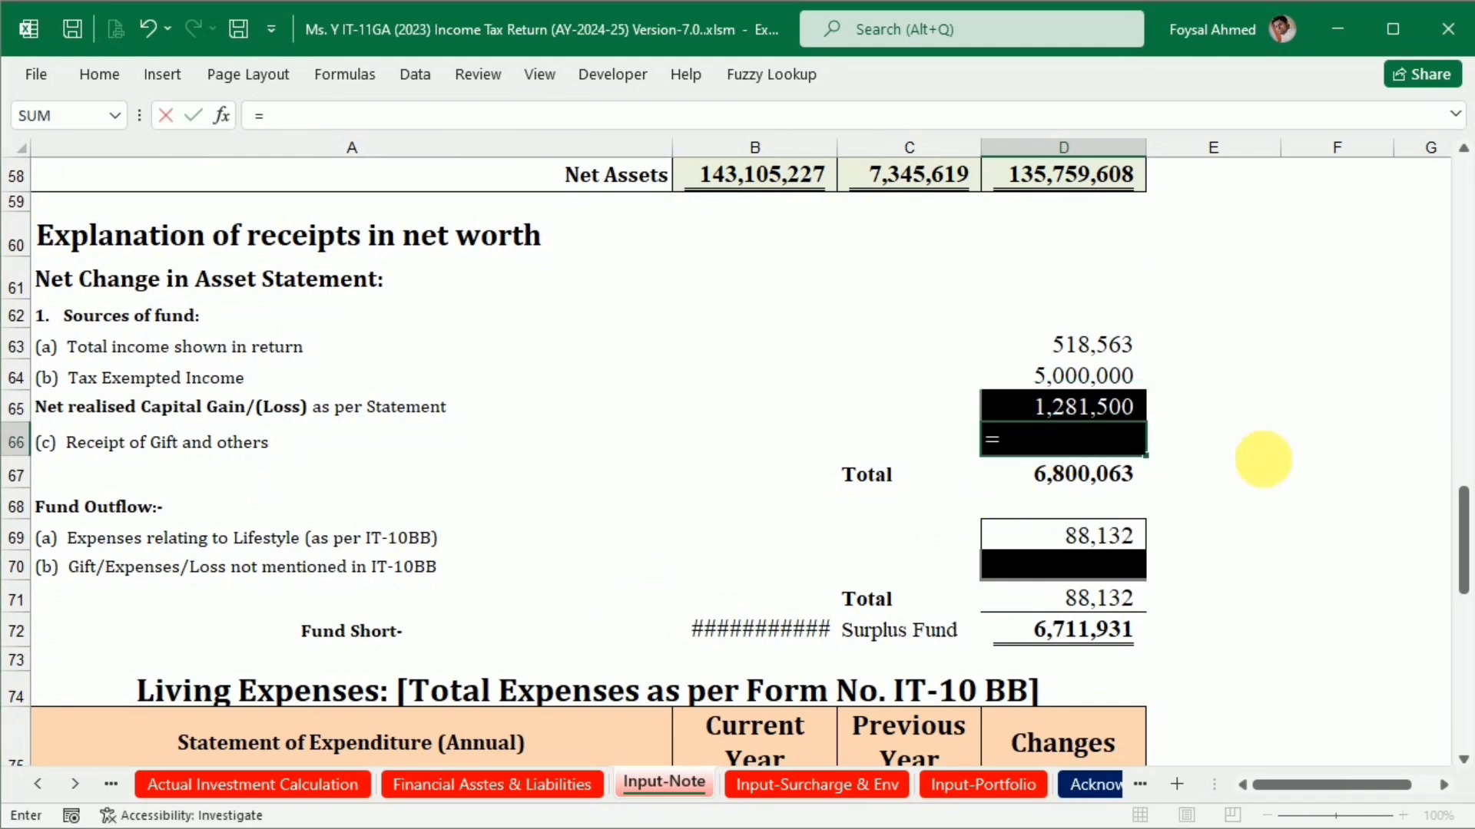
key("alt+Tab")
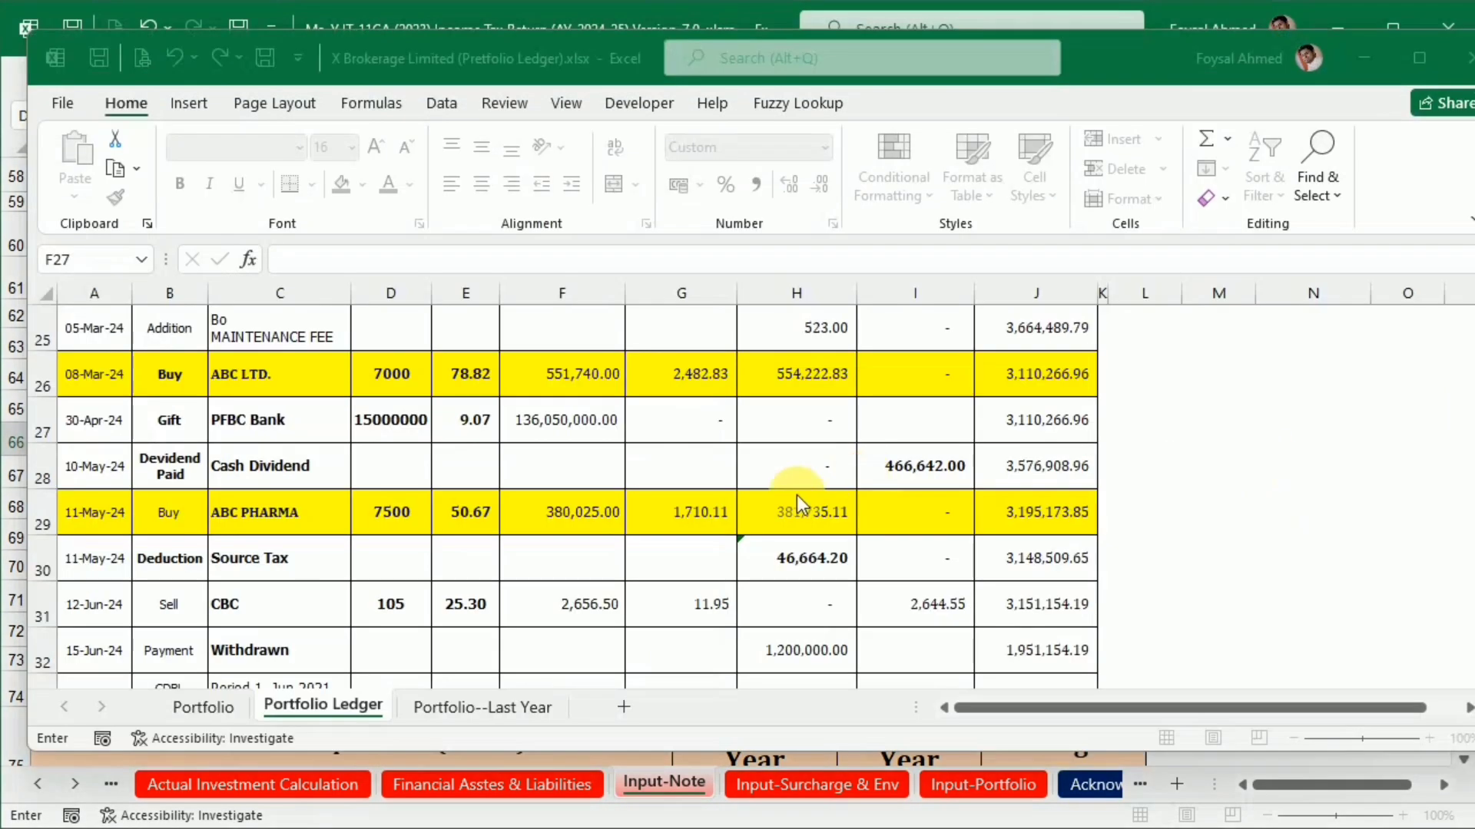
left_click(558, 422)
key("Return")
key("Up")
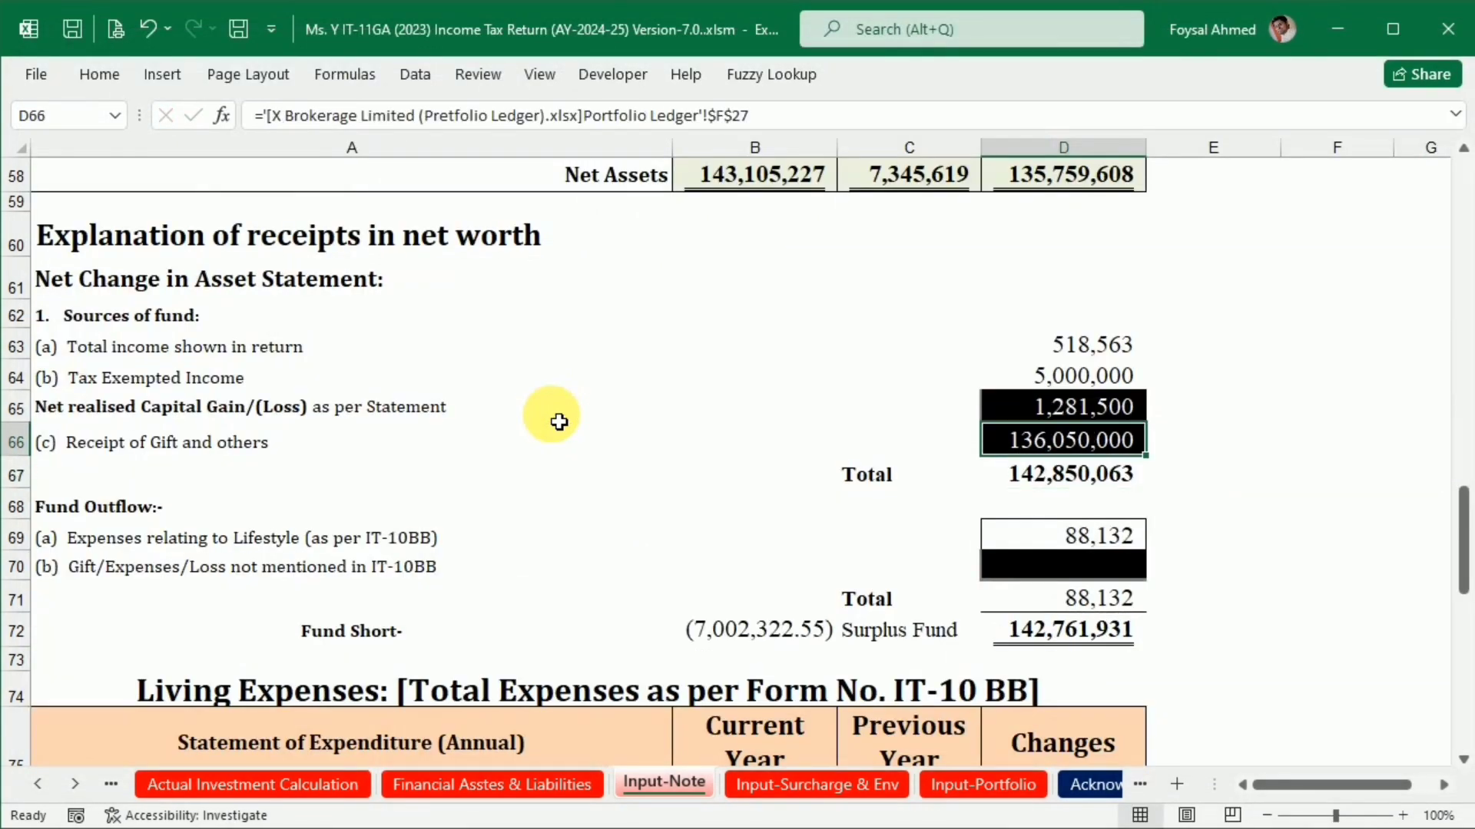
Replace the linked formula in D66 with its plain value, 136,050,000.
key("ctrl+c")
key("shift+F10")
key("v")
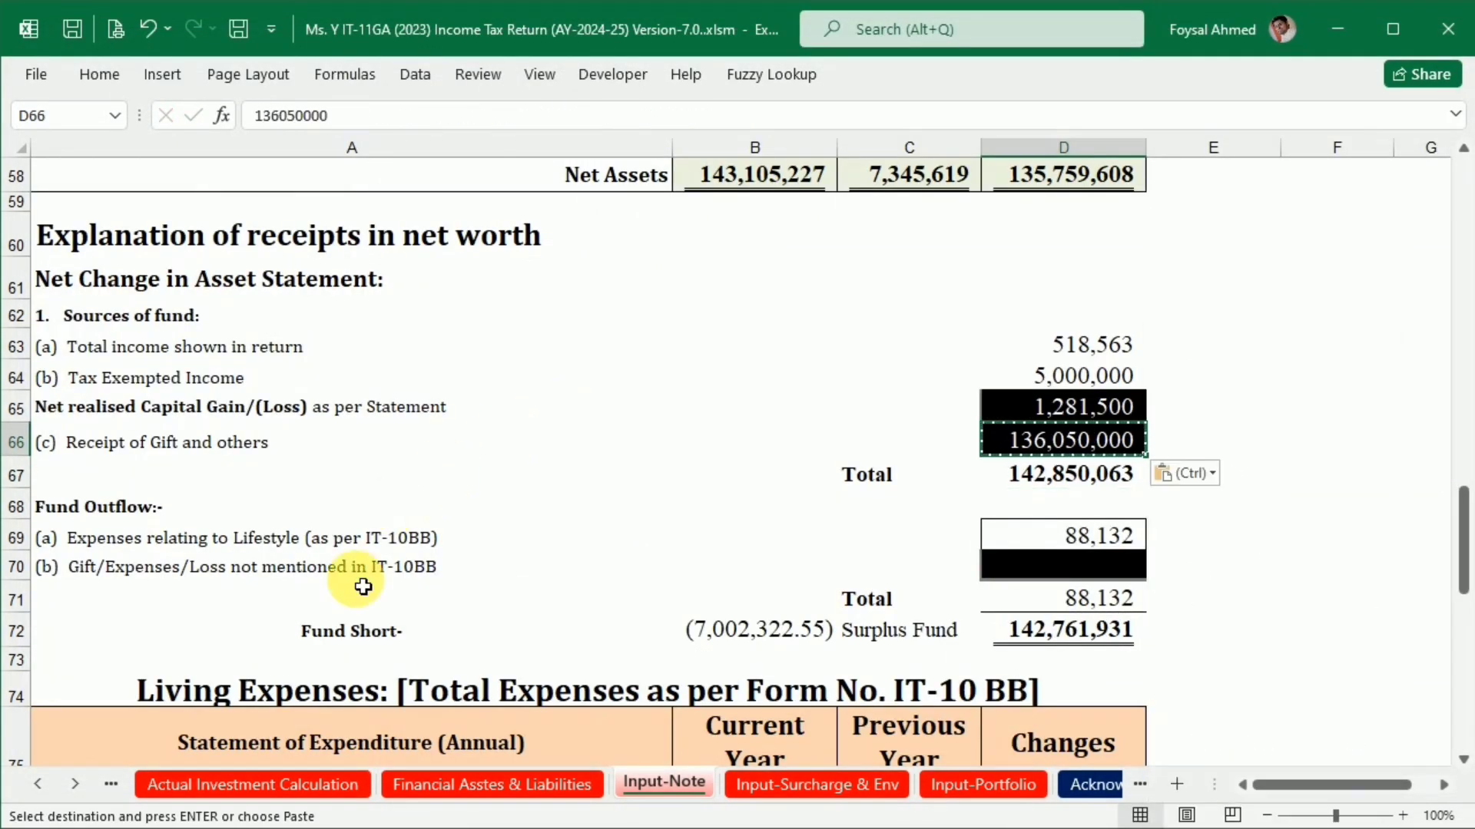
Examine the sources of fund on the IT-10B (2023) sheet, checking the Receipt of Gift and Others amount in row 27.
left_click(73, 785)
left_click(73, 785)
left_click(73, 785)
left_click(750, 775)
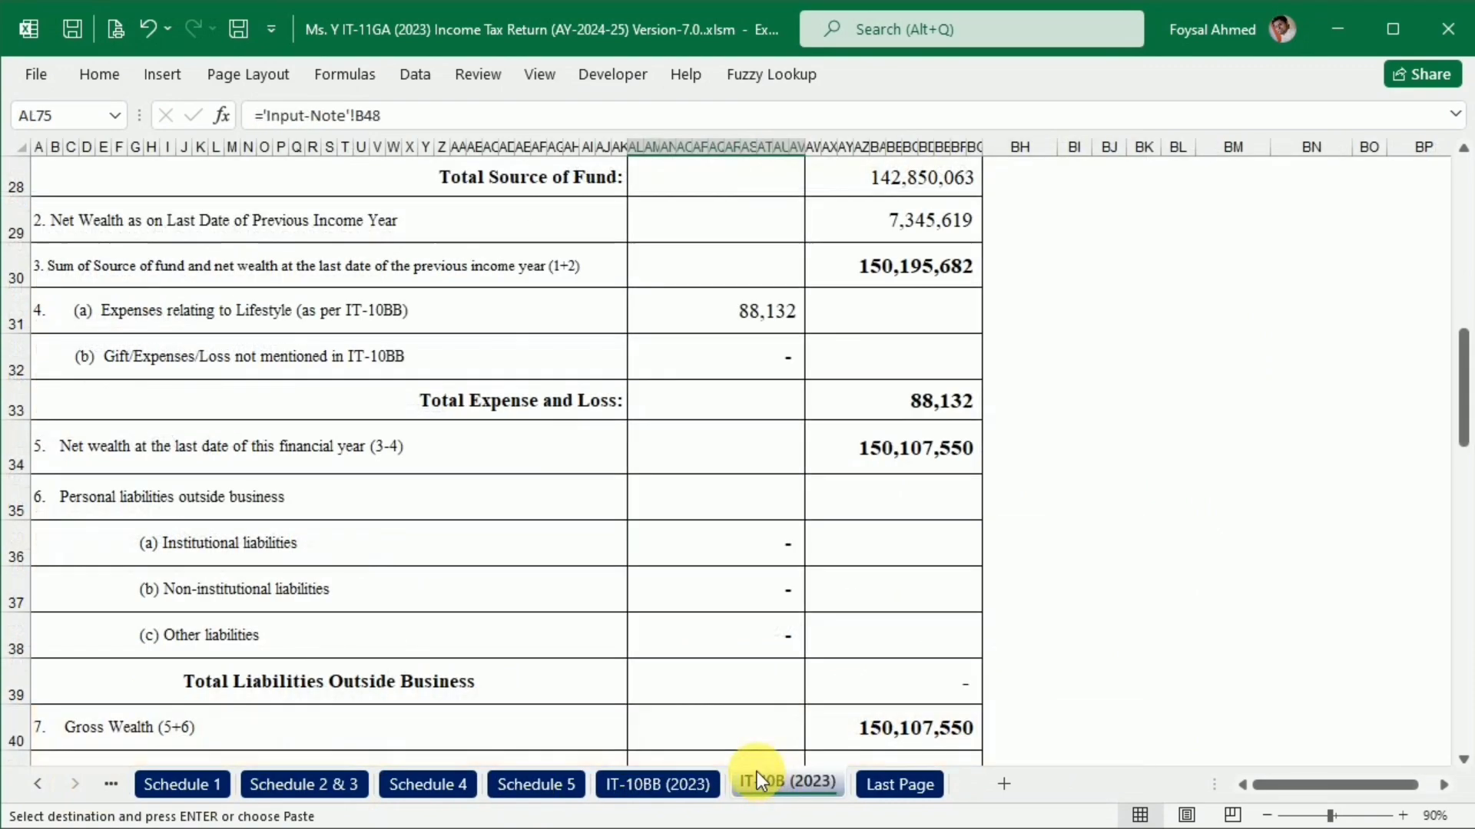
scroll(587, 553, "up", 5)
scroll(599, 559, "down", 1)
scroll(599, 558, "down", 1)
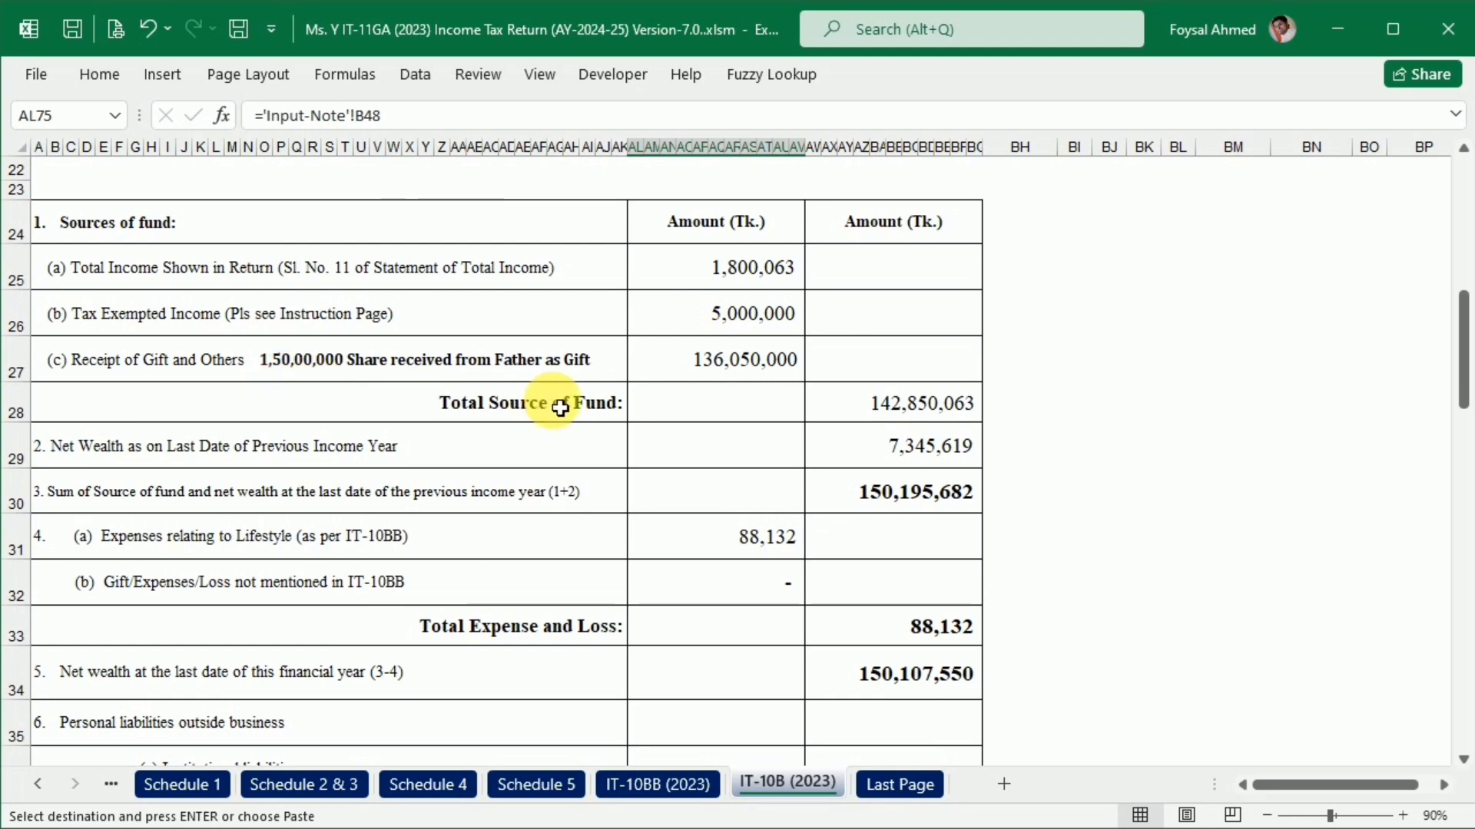
left_click(730, 366)
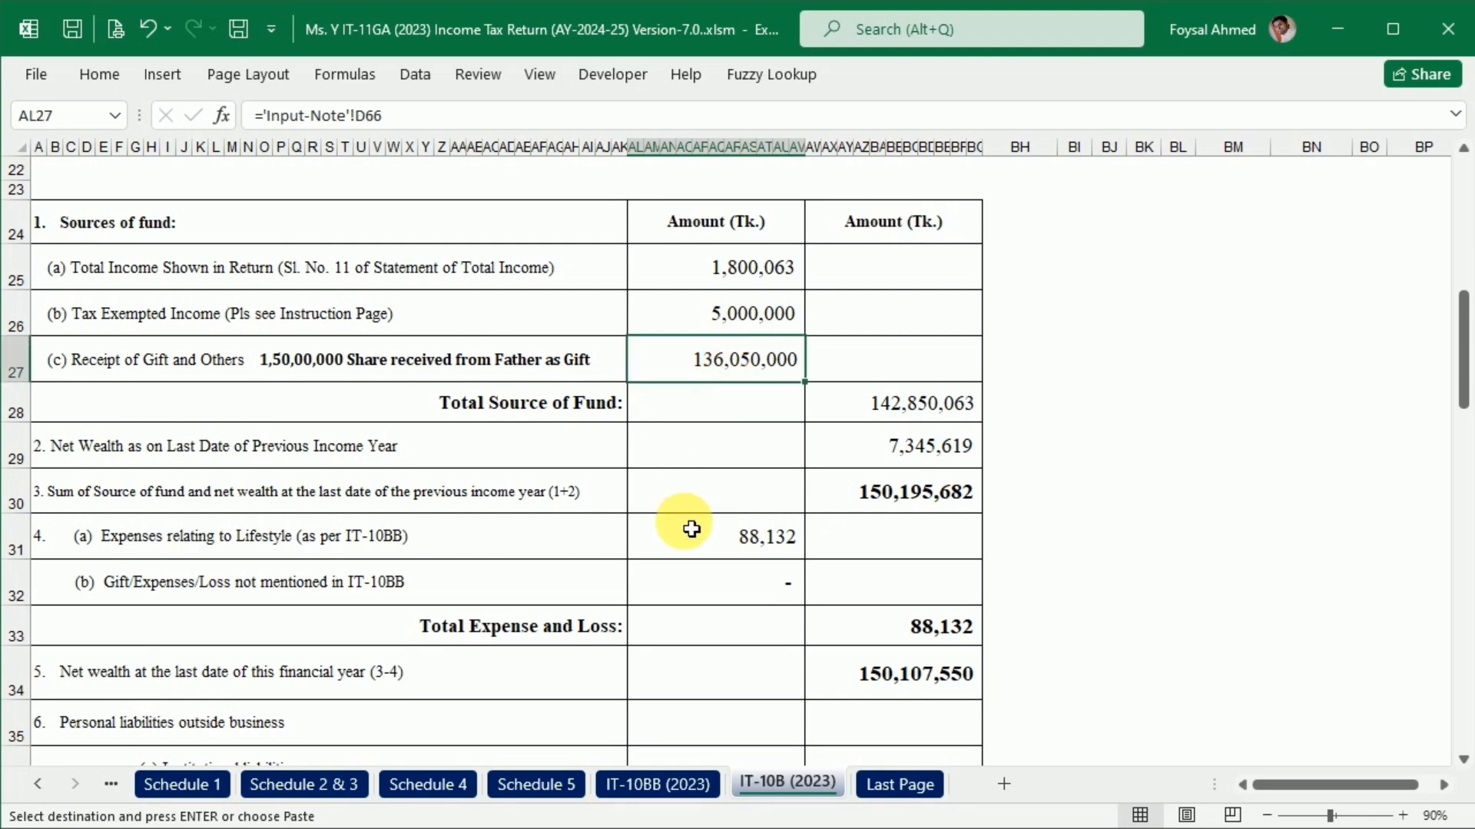
scroll(679, 577, "up", 3)
scroll(680, 577, "up", 1)
scroll(679, 578, "down", 2)
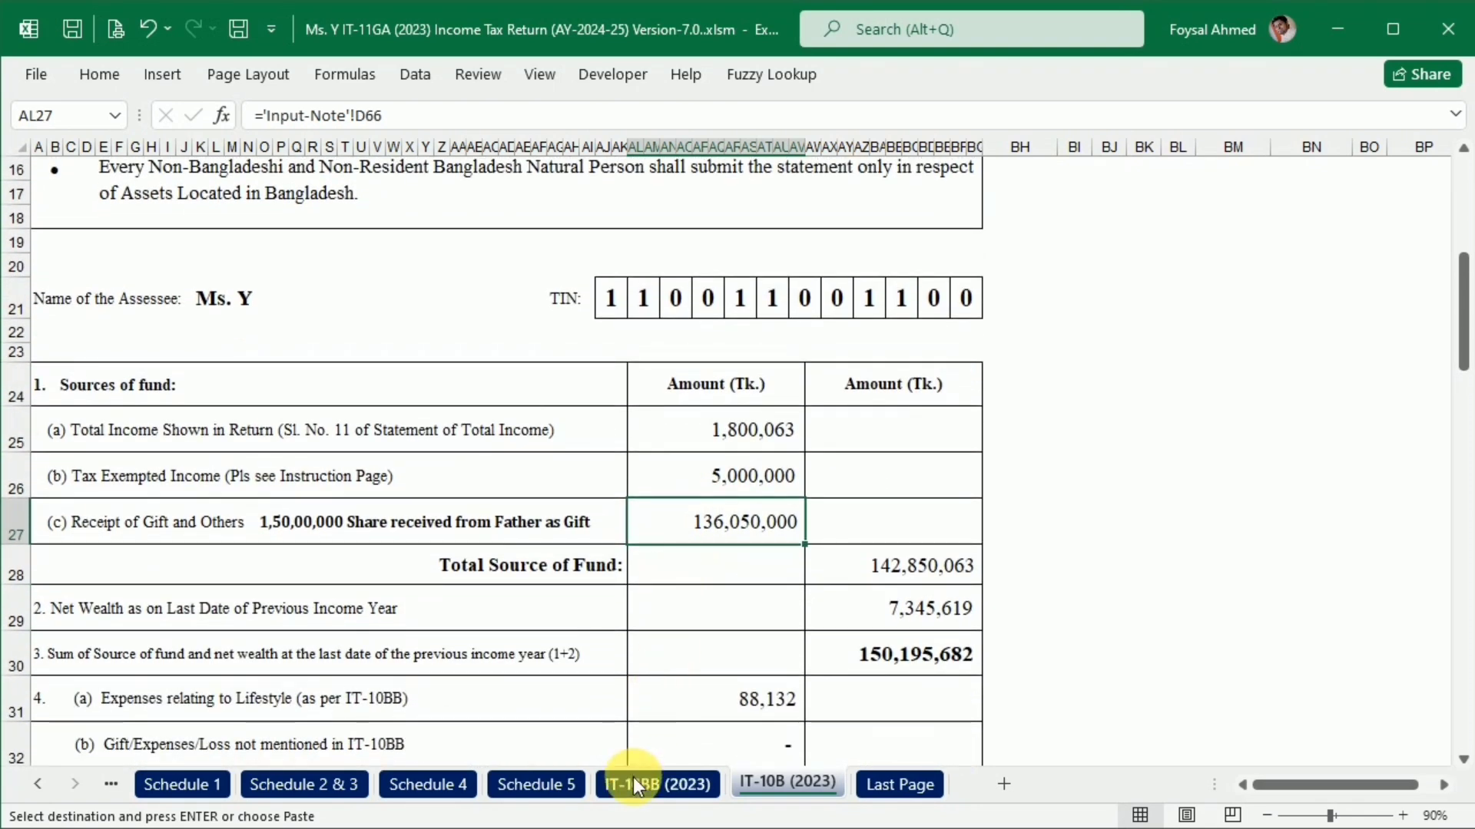
Return to the Input-Note sheet and close the X Brokerage Limited (Pretfolio Ledger).xlsx workbook.
left_click(35, 782)
left_click(35, 782)
left_click(35, 781)
left_click(36, 782)
left_click(183, 782)
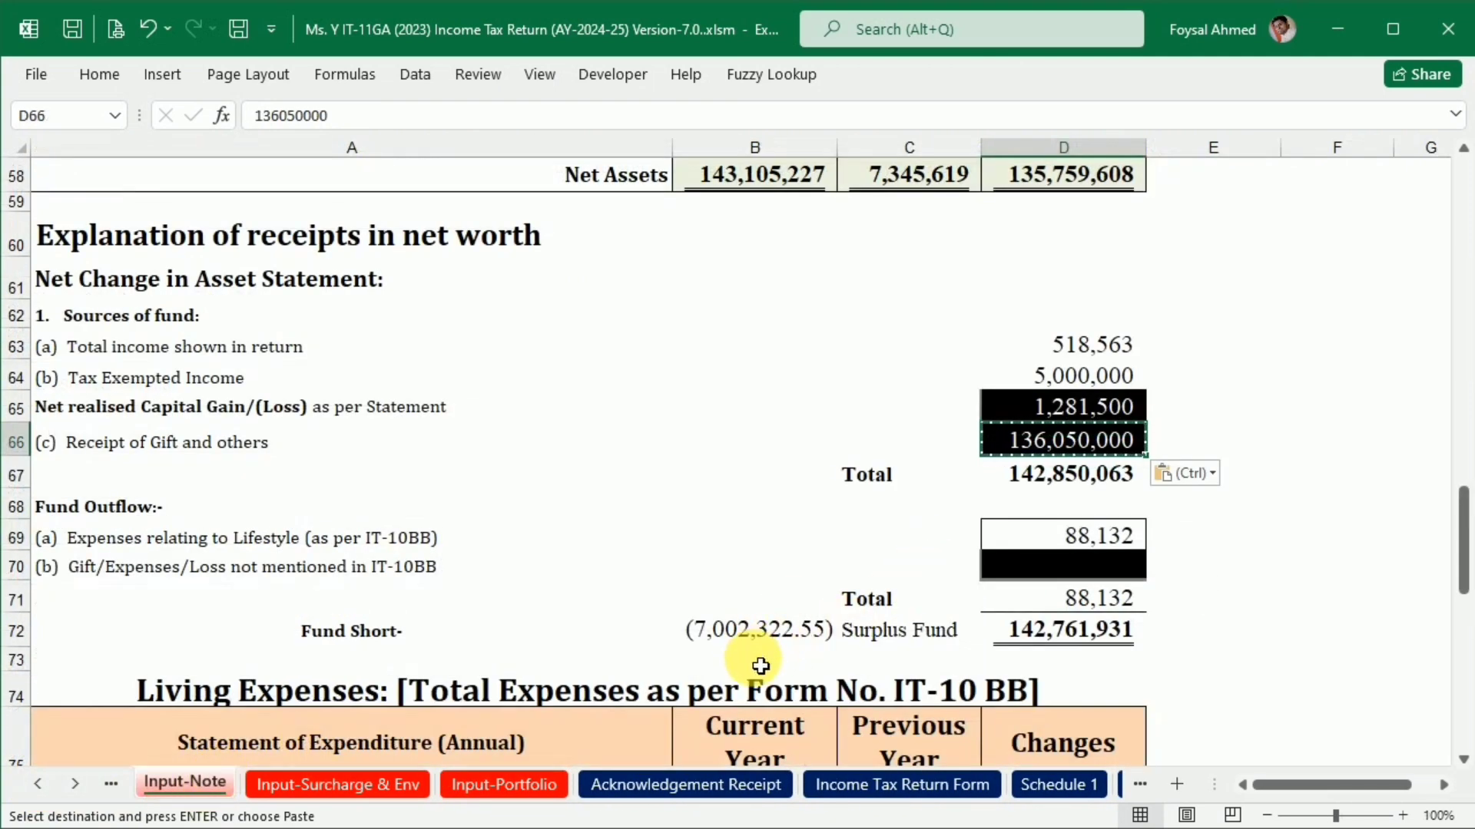
scroll(760, 665, "up", 6)
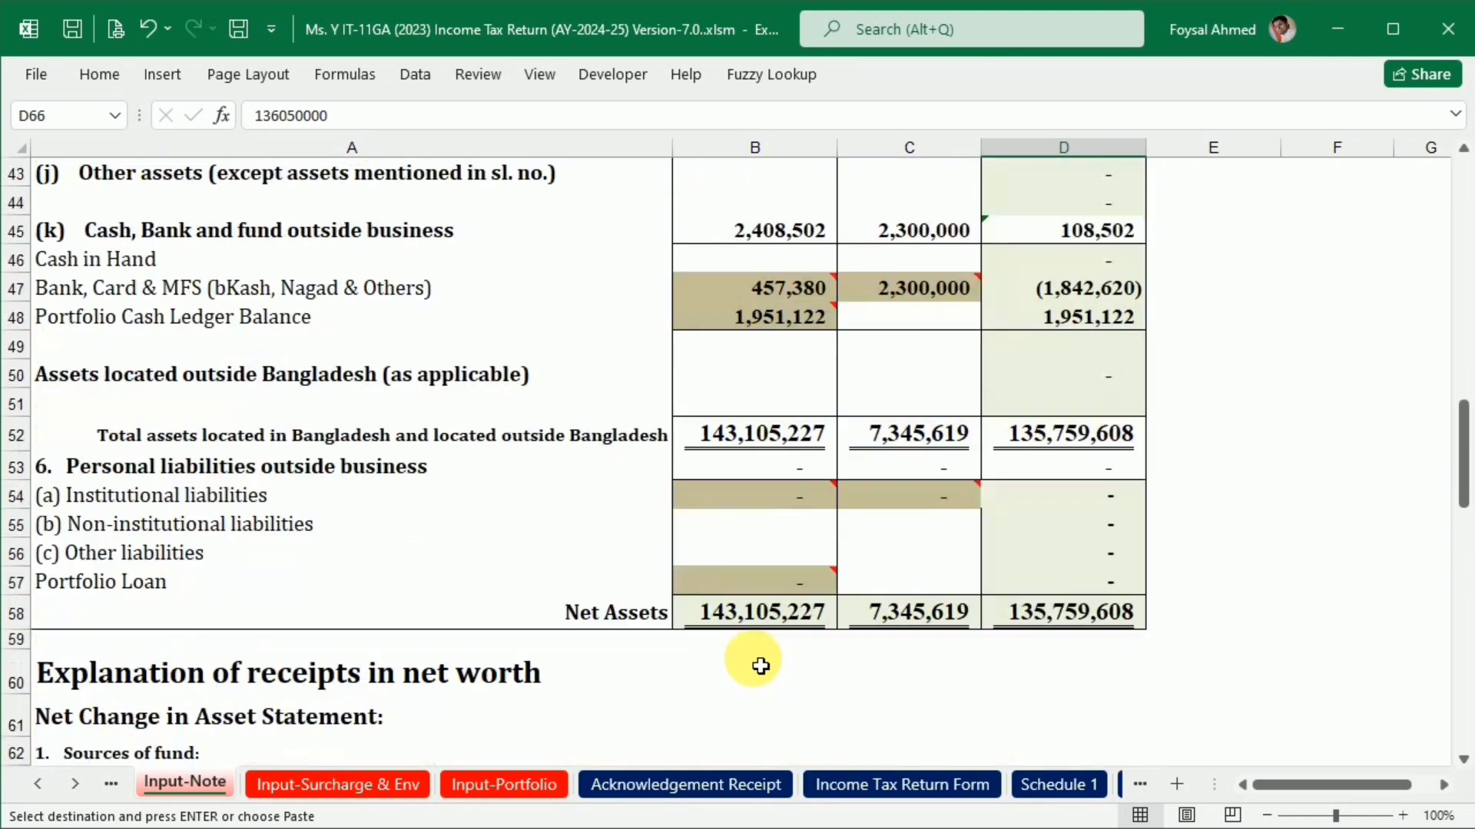
mouse_move(1022, 828)
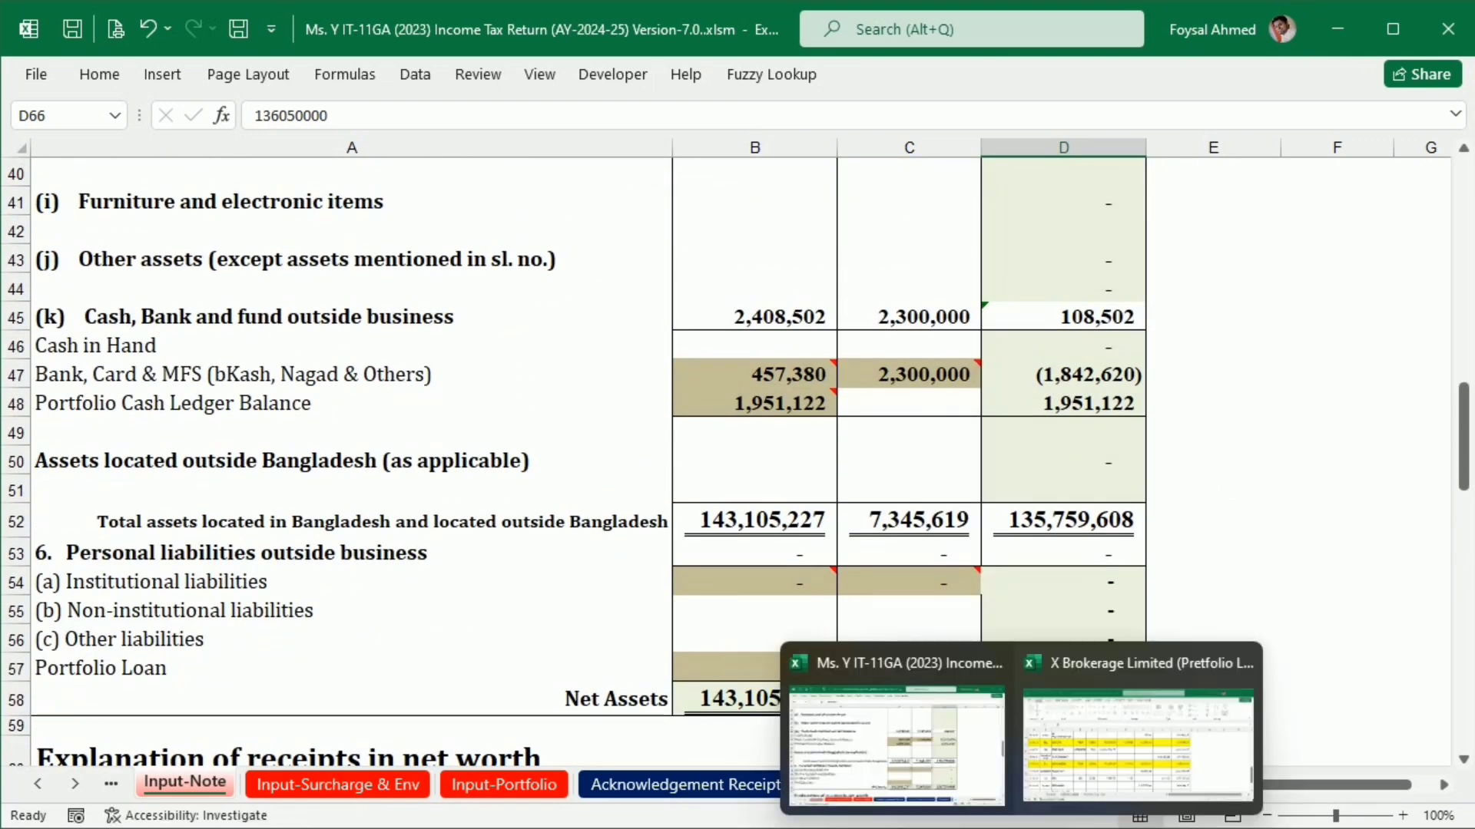
left_click(1093, 764)
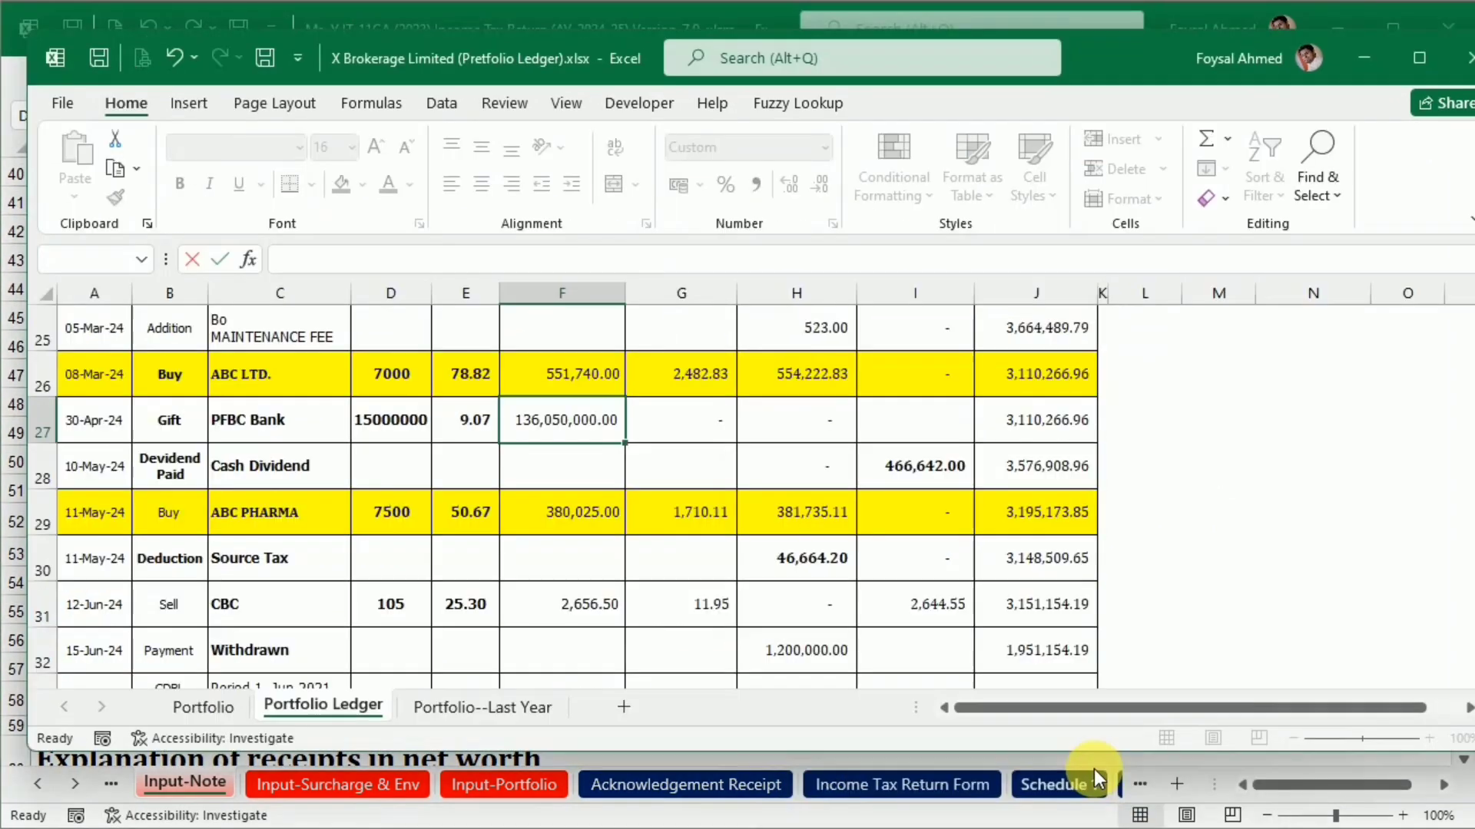
left_click(1463, 58)
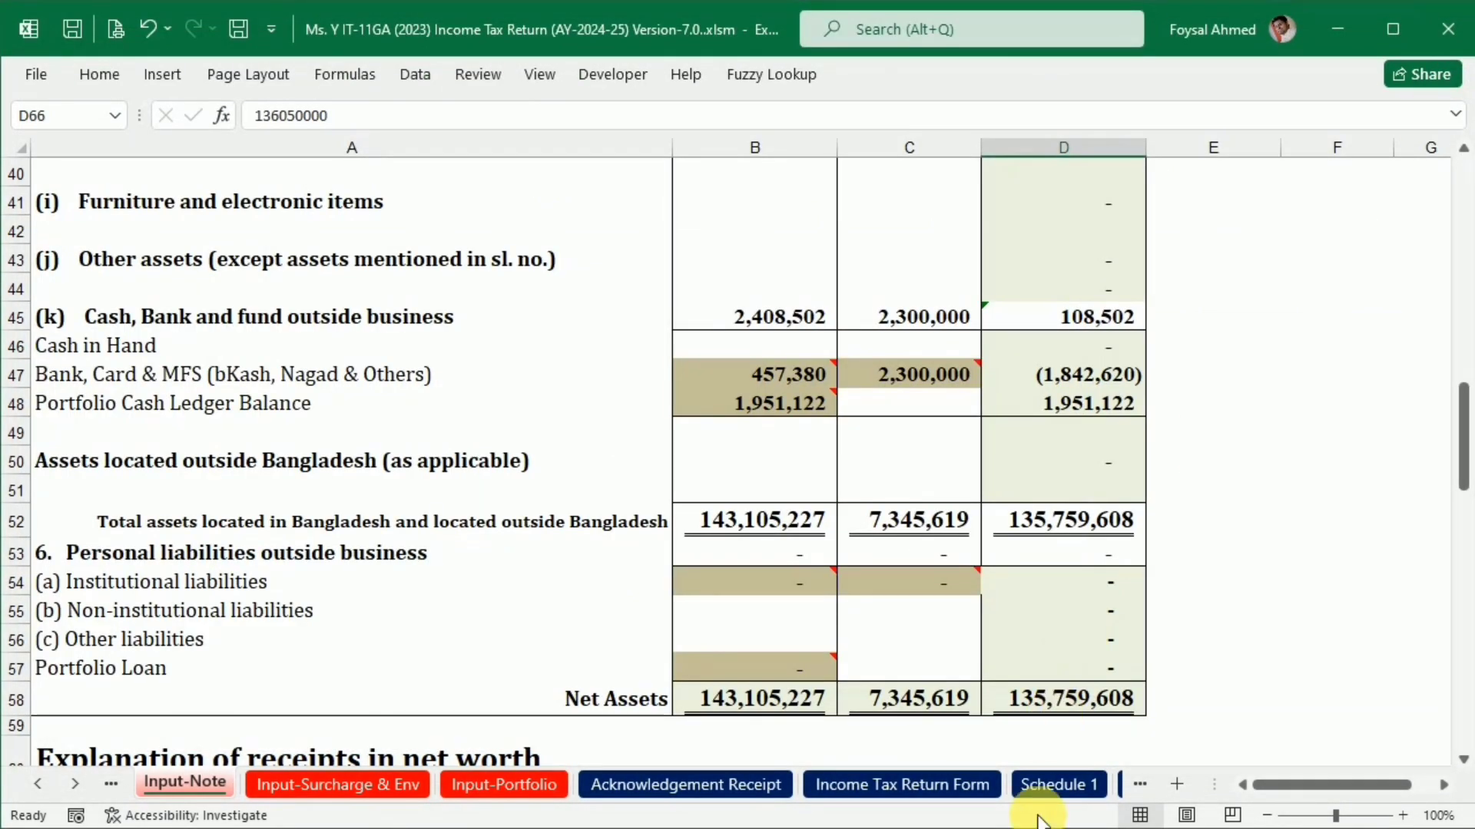
Take the previous year's cash in hand from Additional Information.docx and enter 95,000 in Cash in Hand cell C46 of Input-Note.
mouse_move(1022, 828)
mouse_move(1073, 828)
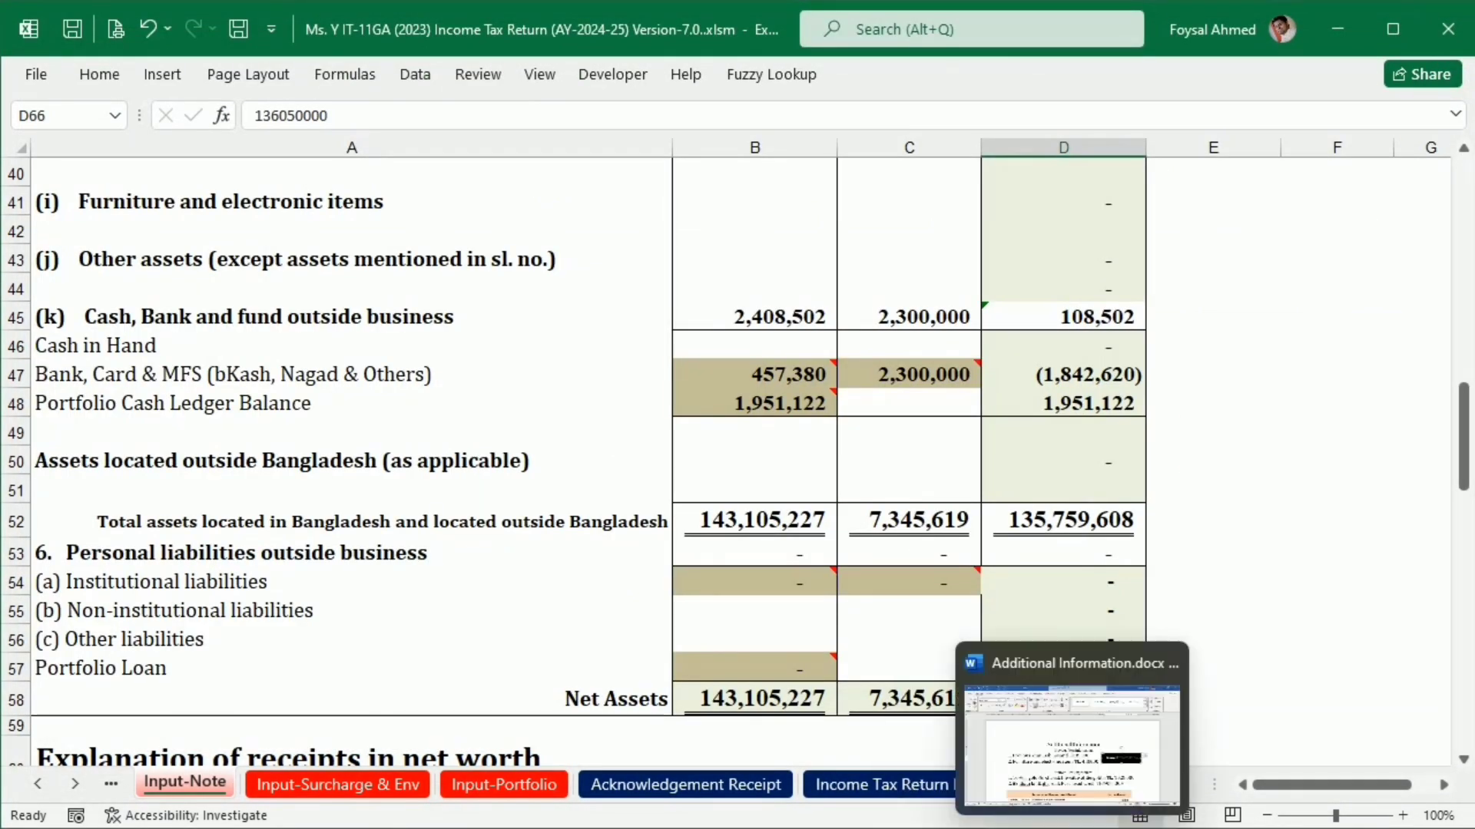
left_click(1086, 791)
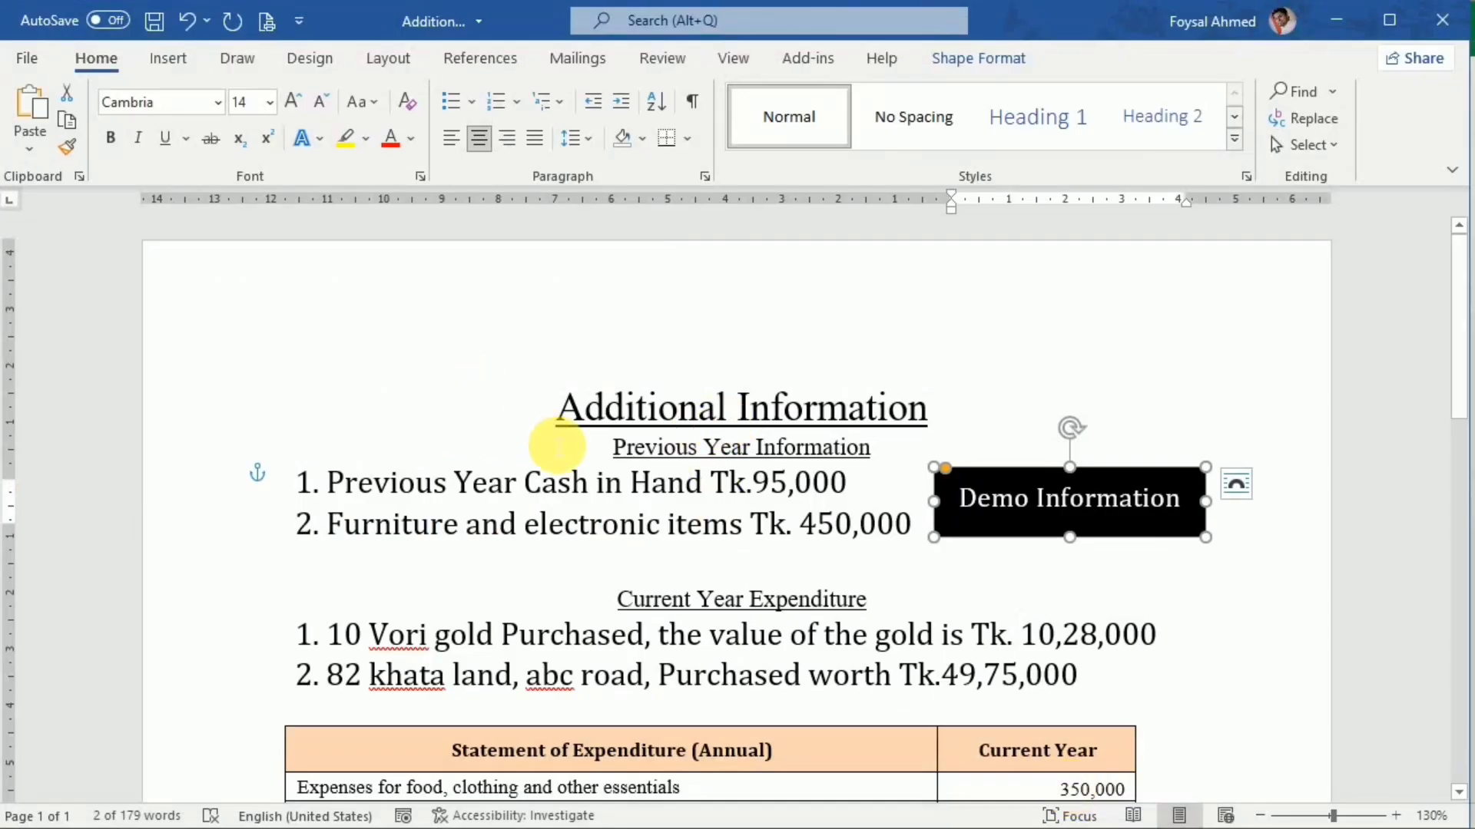
left_click_drag(753, 483, 823, 482)
key("alt+Tab")
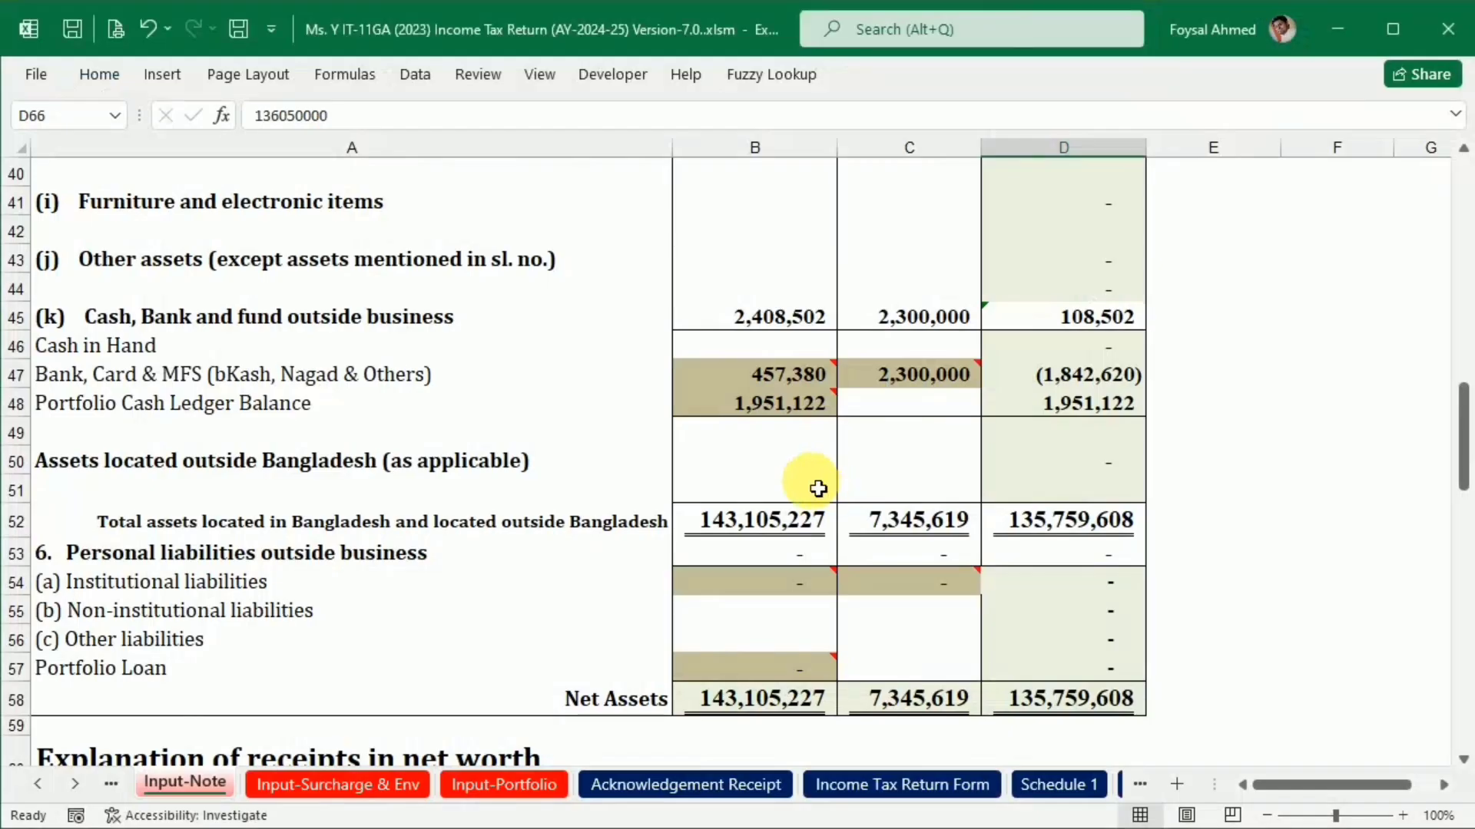
scroll(883, 515, "up", 1)
left_click(950, 443)
type("95,000")
left_click(933, 542)
Take the furniture and electronic items value from the Word document and enter 450,000 for both years in B41 and C41 of Input-Note.
key("alt+Tab")
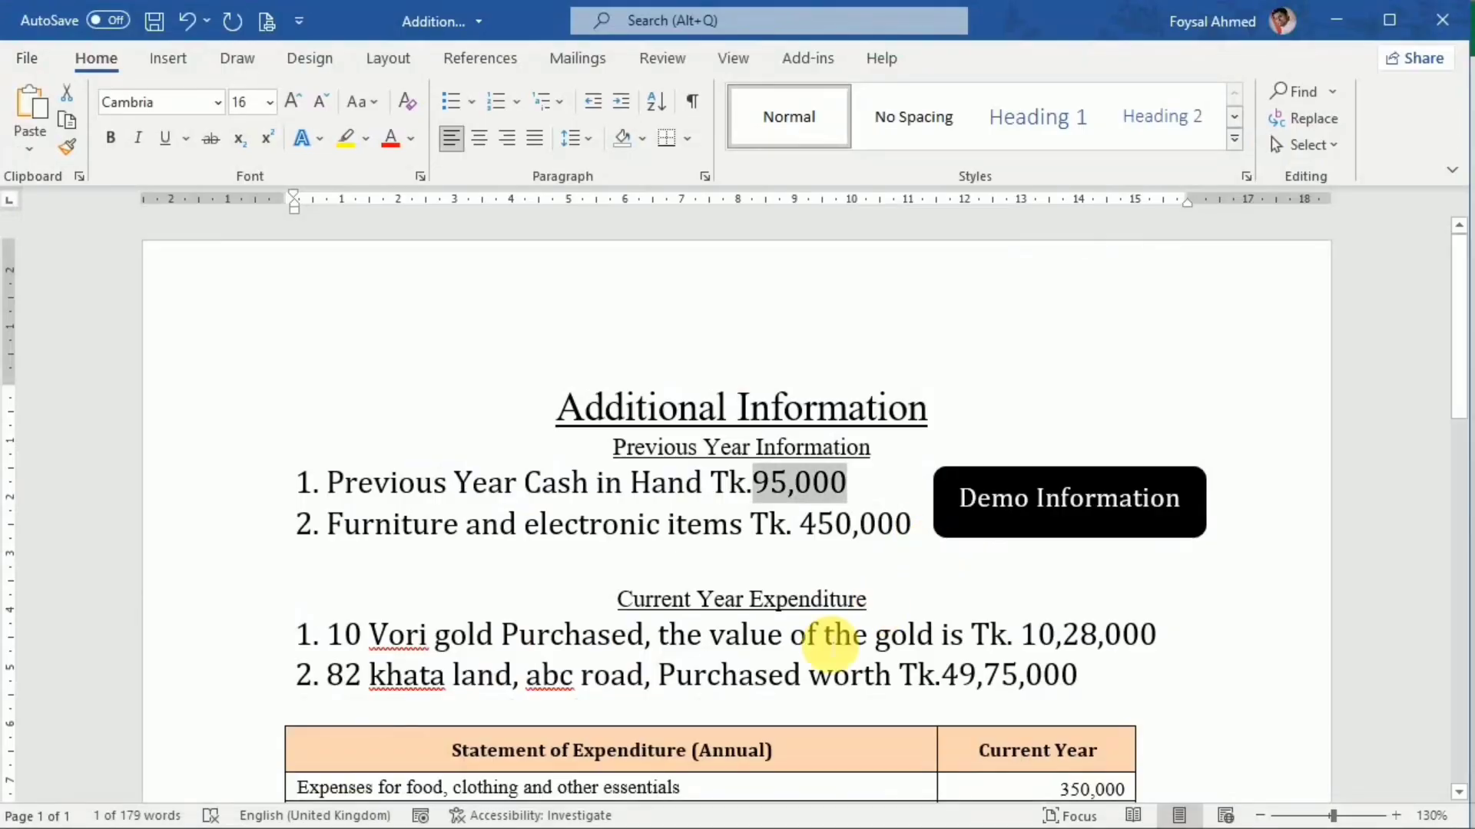
left_click_drag(803, 527, 903, 538)
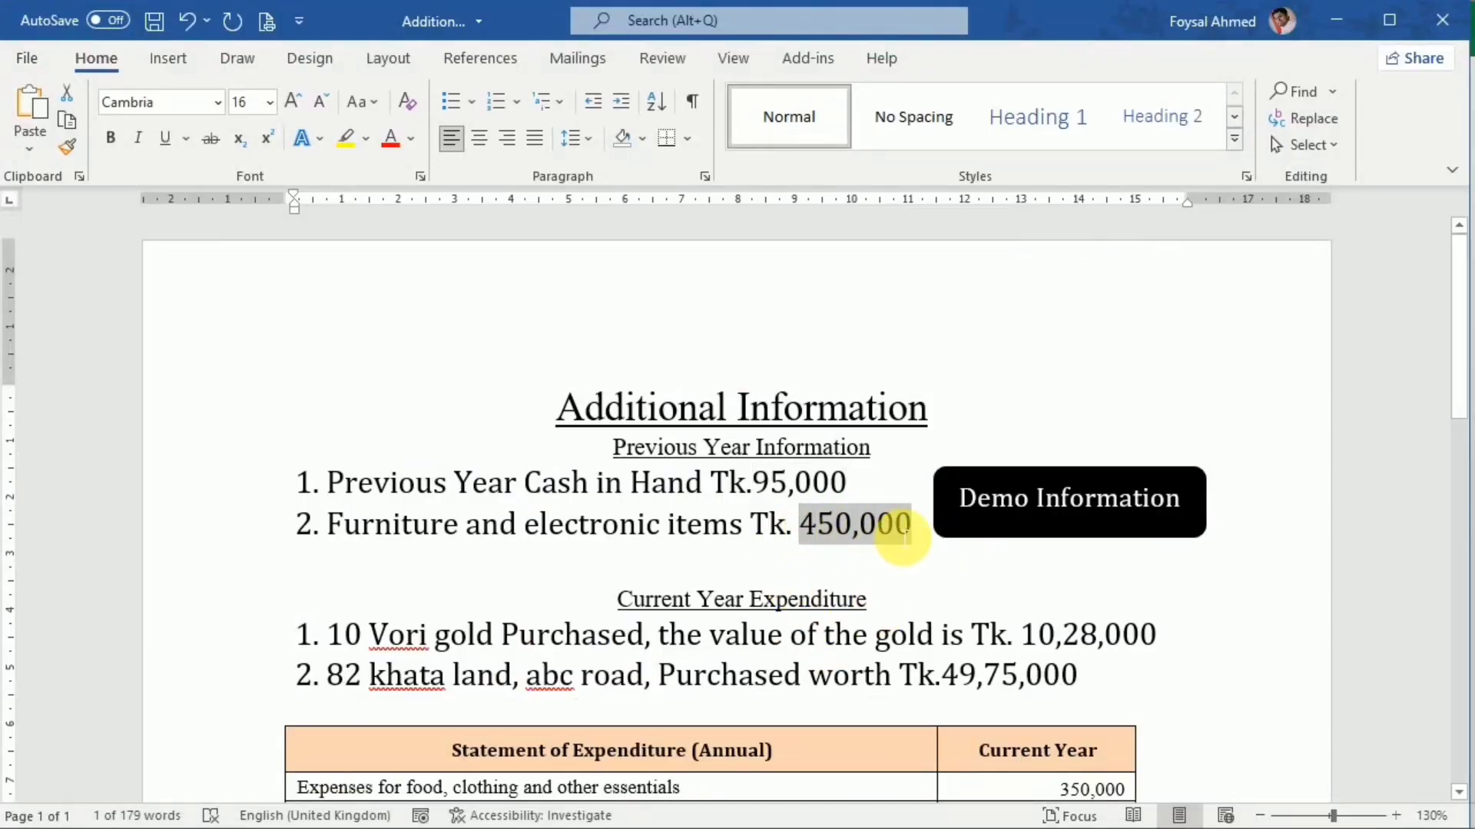
key("alt+Tab")
scroll(768, 585, "up", 5)
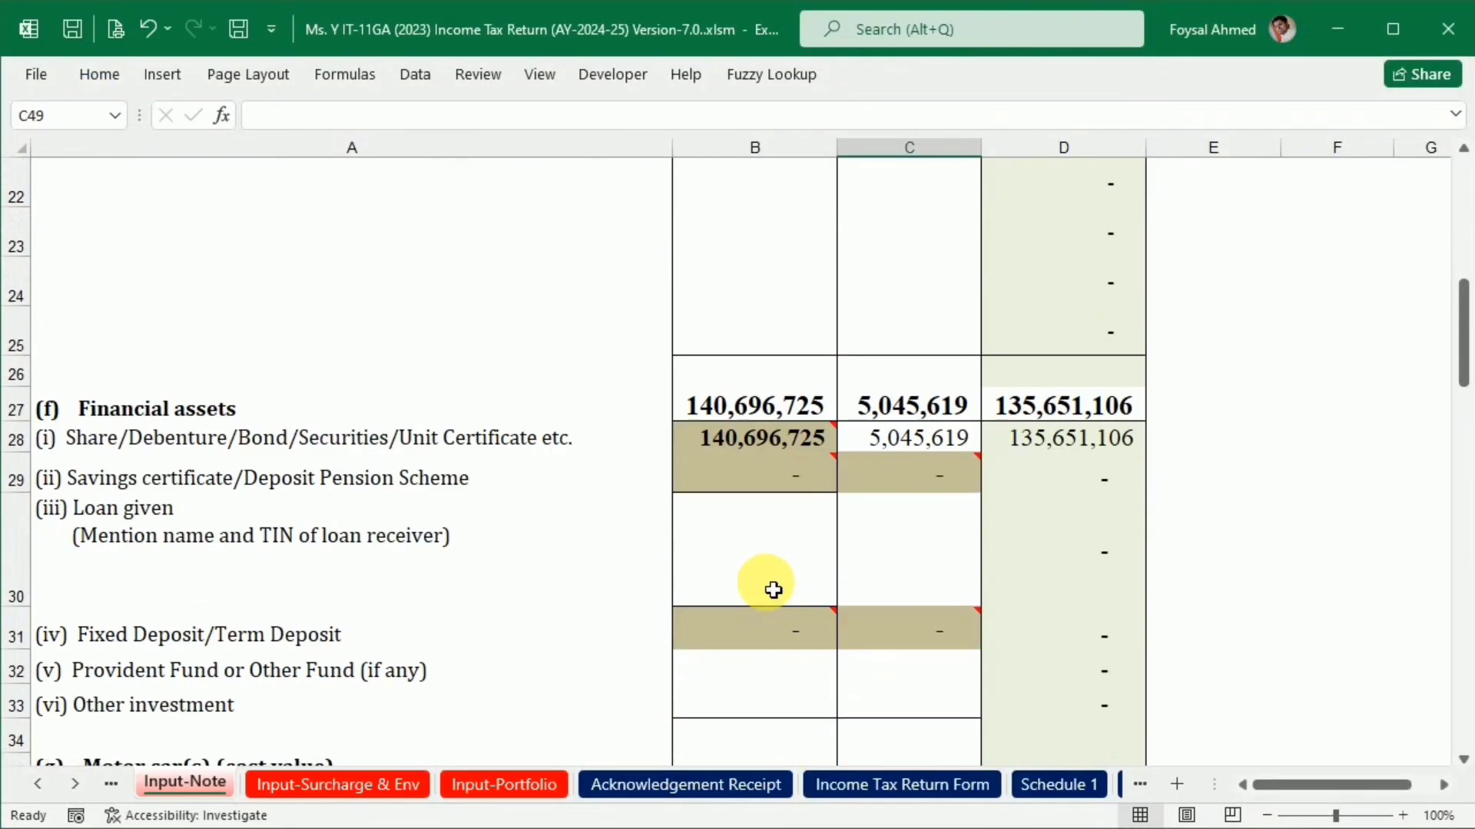
scroll(772, 589, "down", 2)
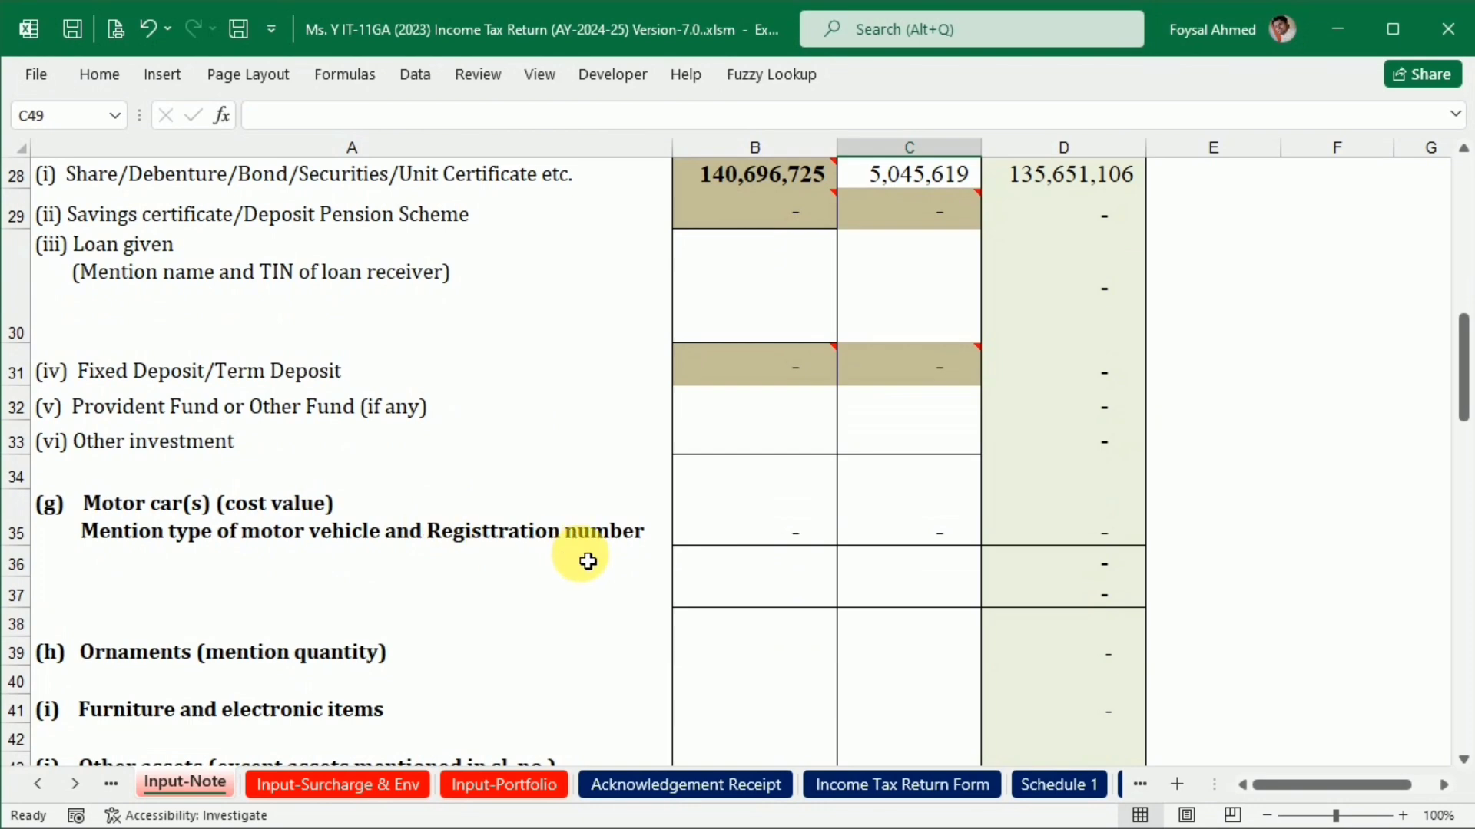
scroll(587, 561, "up", 1)
scroll(587, 562, "down", 3)
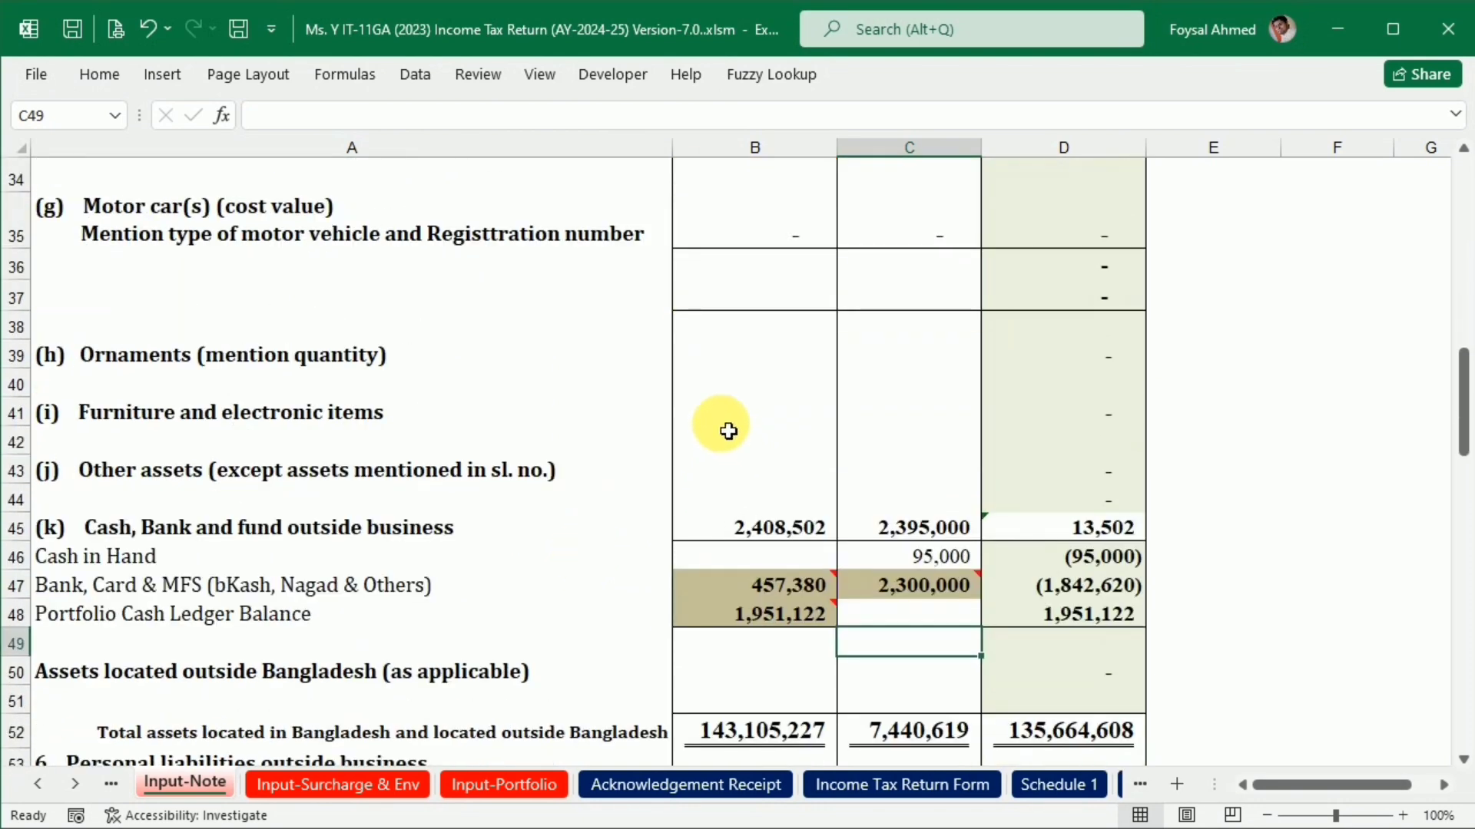
left_click(724, 418)
type("450,000")
left_click(912, 422)
double_click(914, 424)
type("450,000")
left_click(918, 500)
scroll(919, 504, "up", 11)
scroll(922, 514, "down", 11)
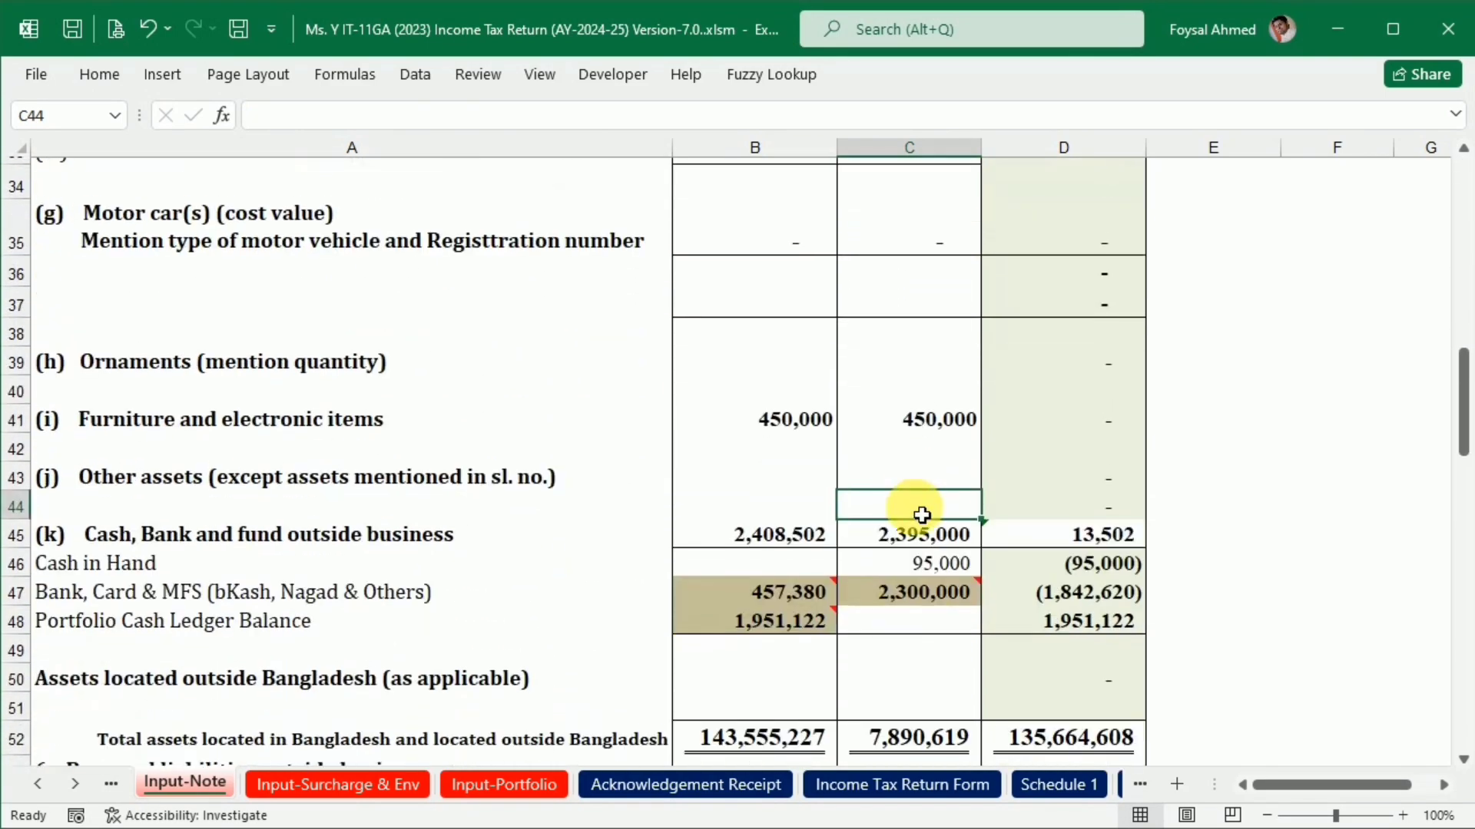
Copy the purchased gold's value from the Word document into Ornaments cell B39 and correct it to the numeric amount 1,028,000.
key("alt+Tab")
scroll(889, 529, "down", 3)
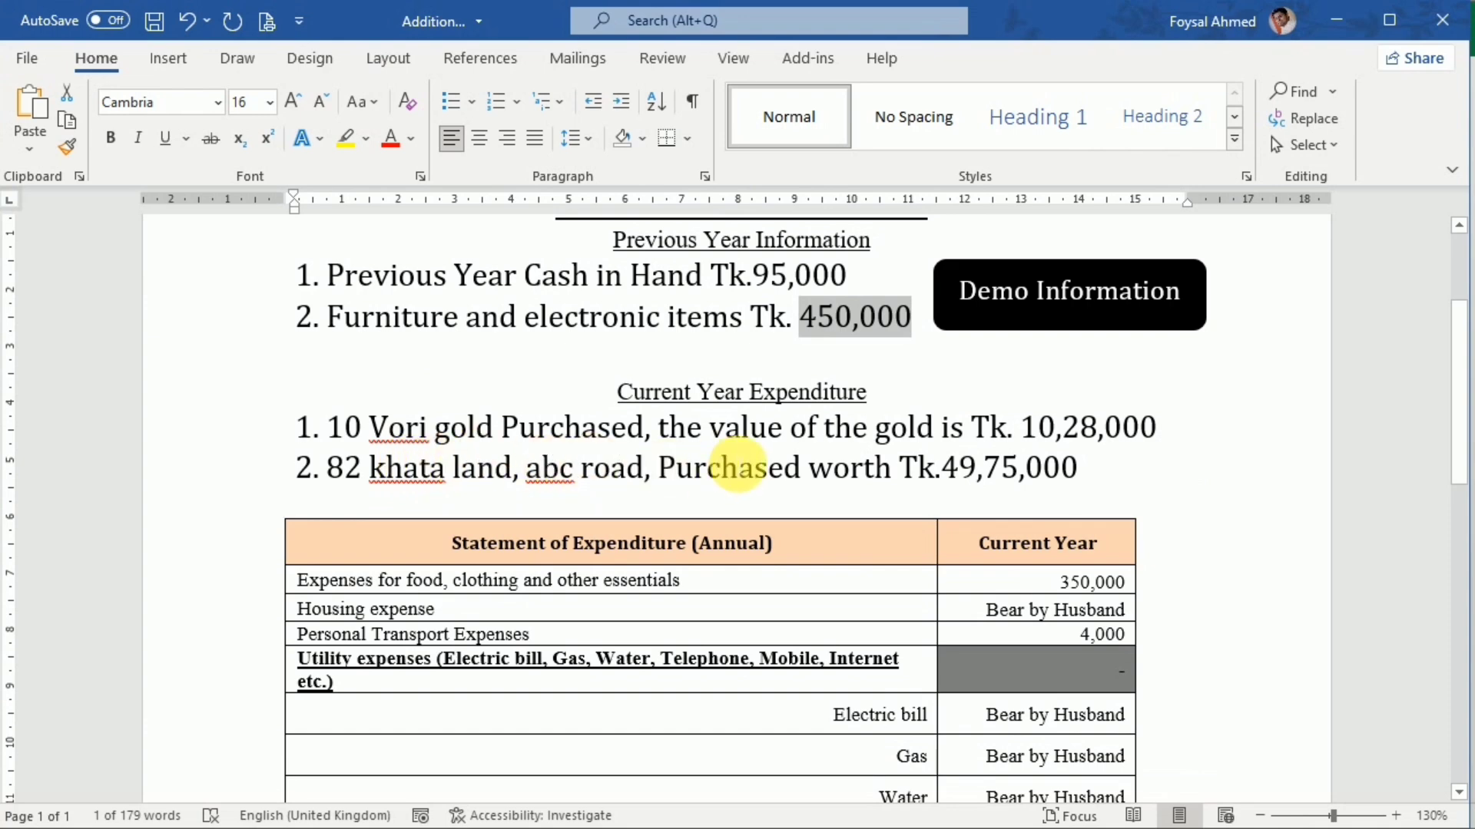
left_click_drag(1021, 428, 1152, 427)
key("alt+Tab")
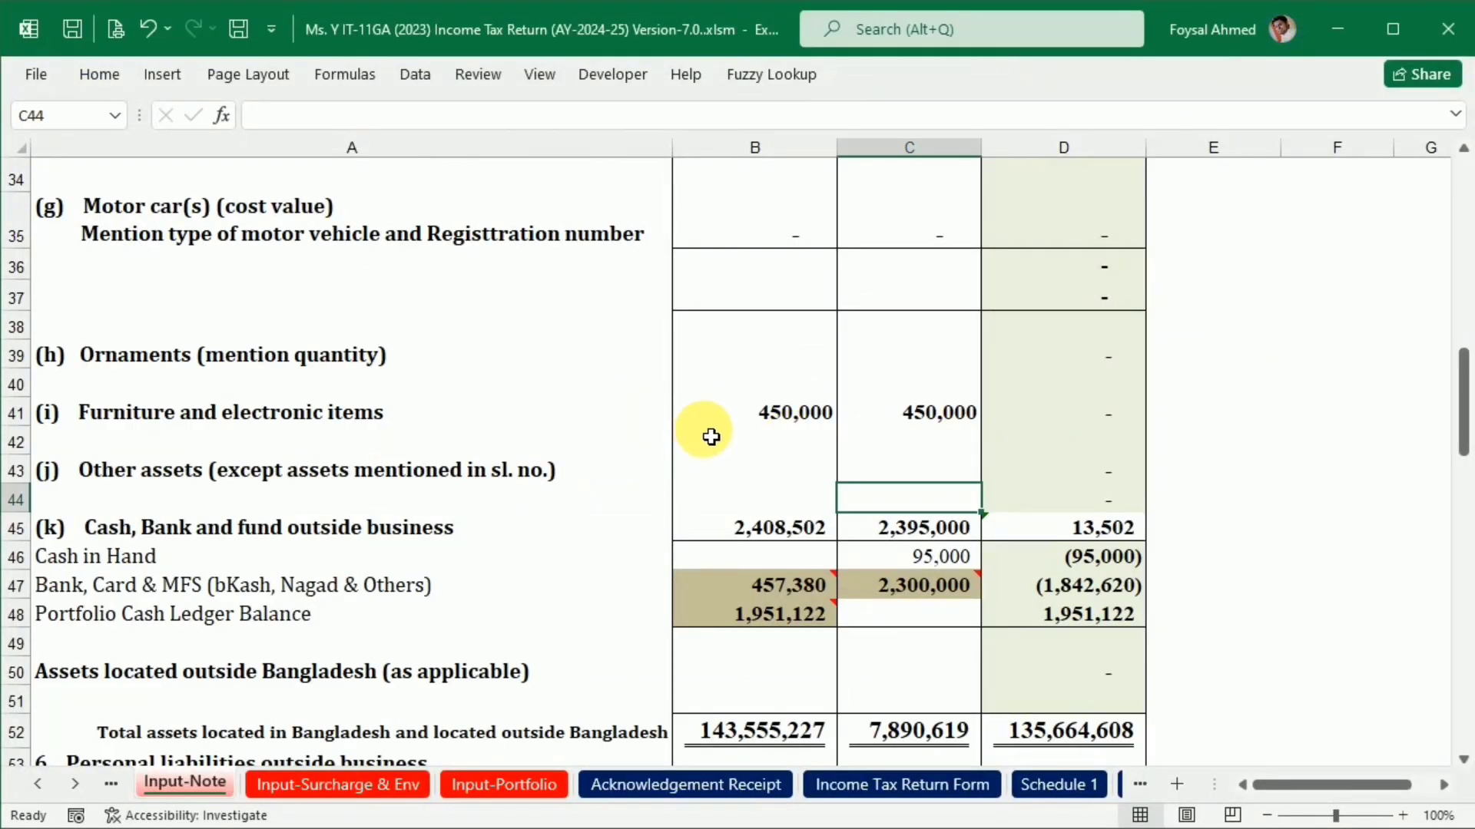
left_click(777, 363)
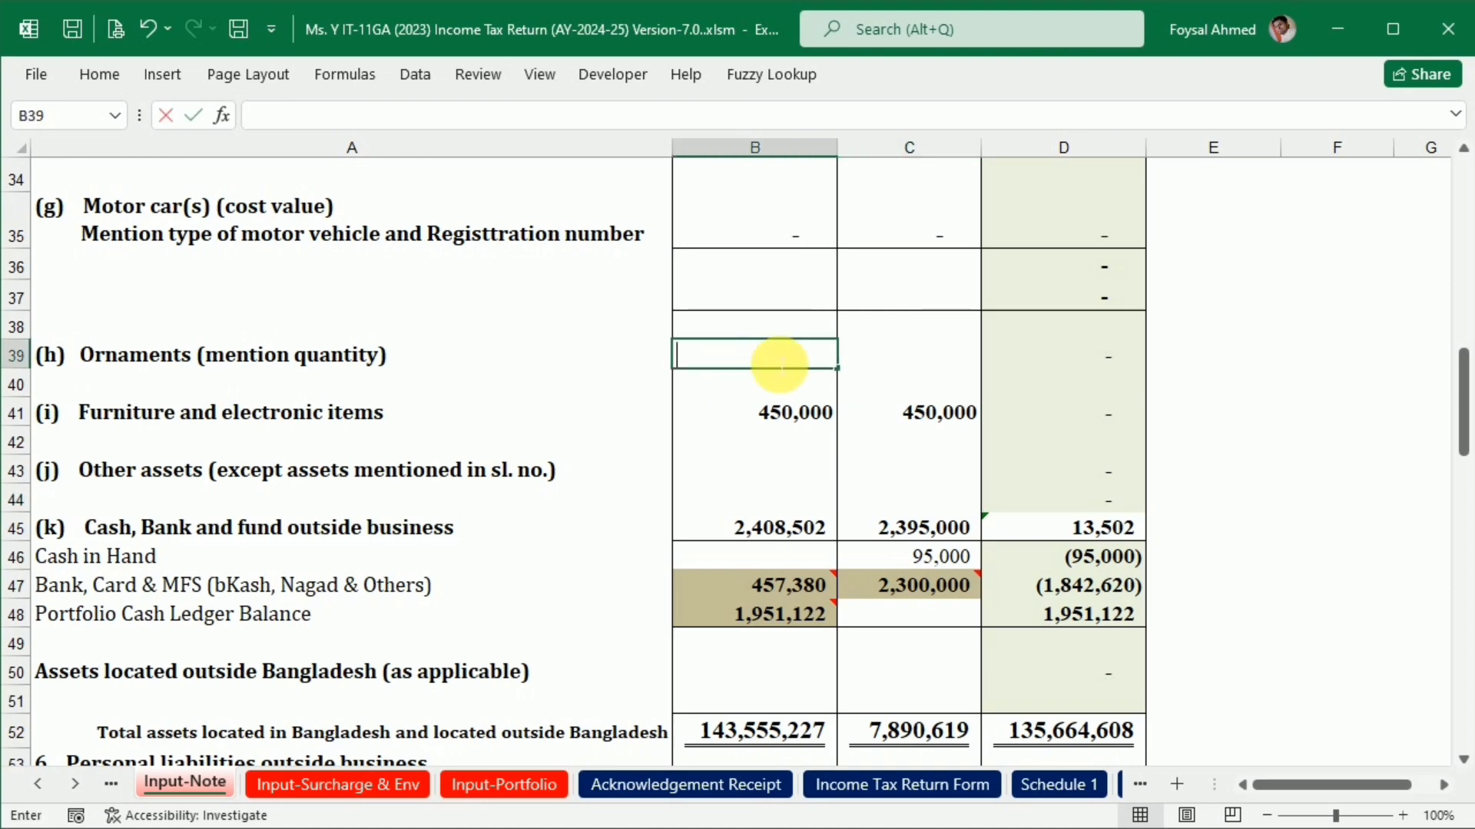
key("ctrl+v")
left_click(774, 453)
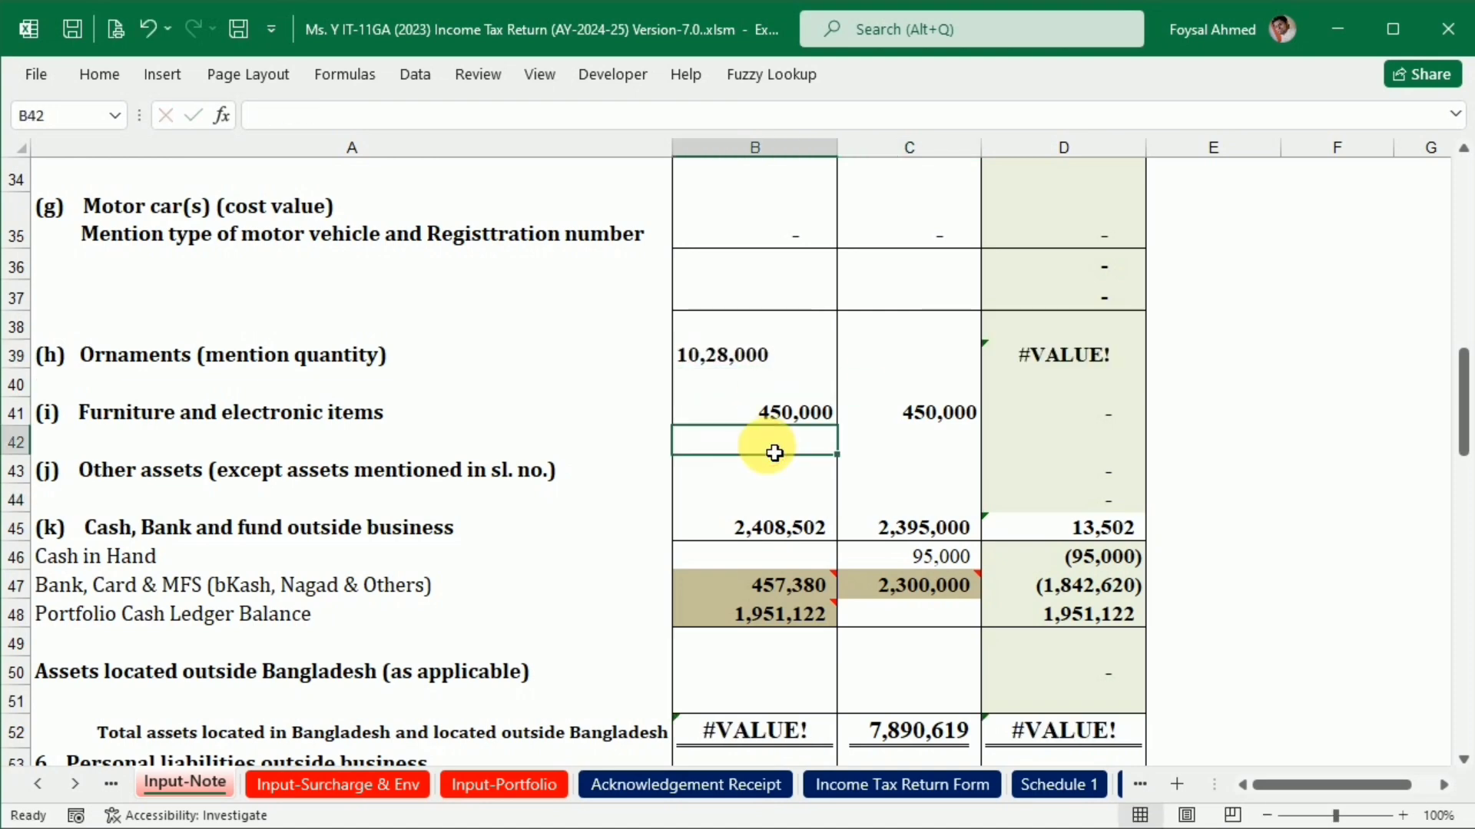
double_click(701, 365)
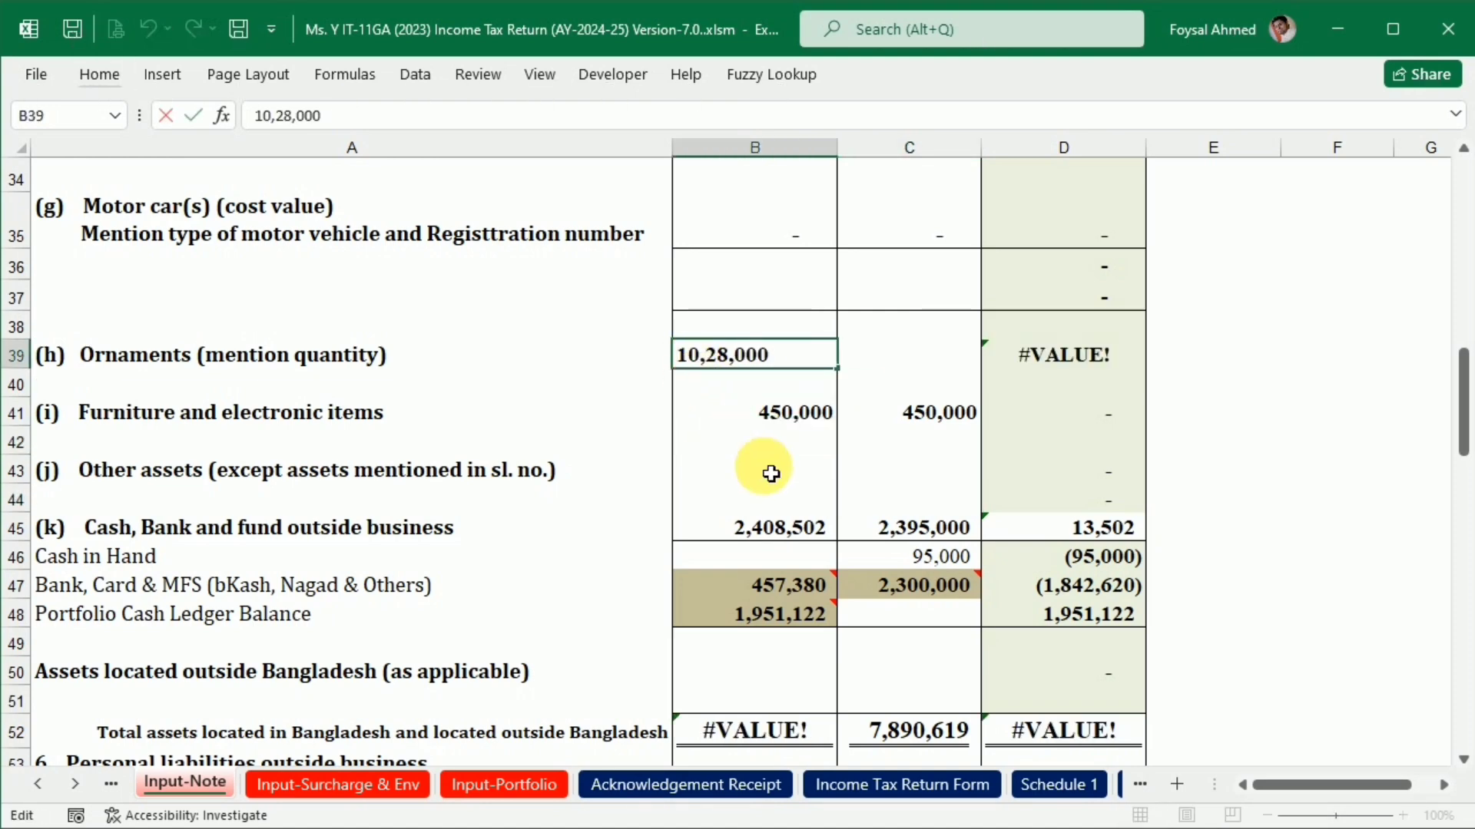
type("=")
key("Return")
left_click(697, 508)
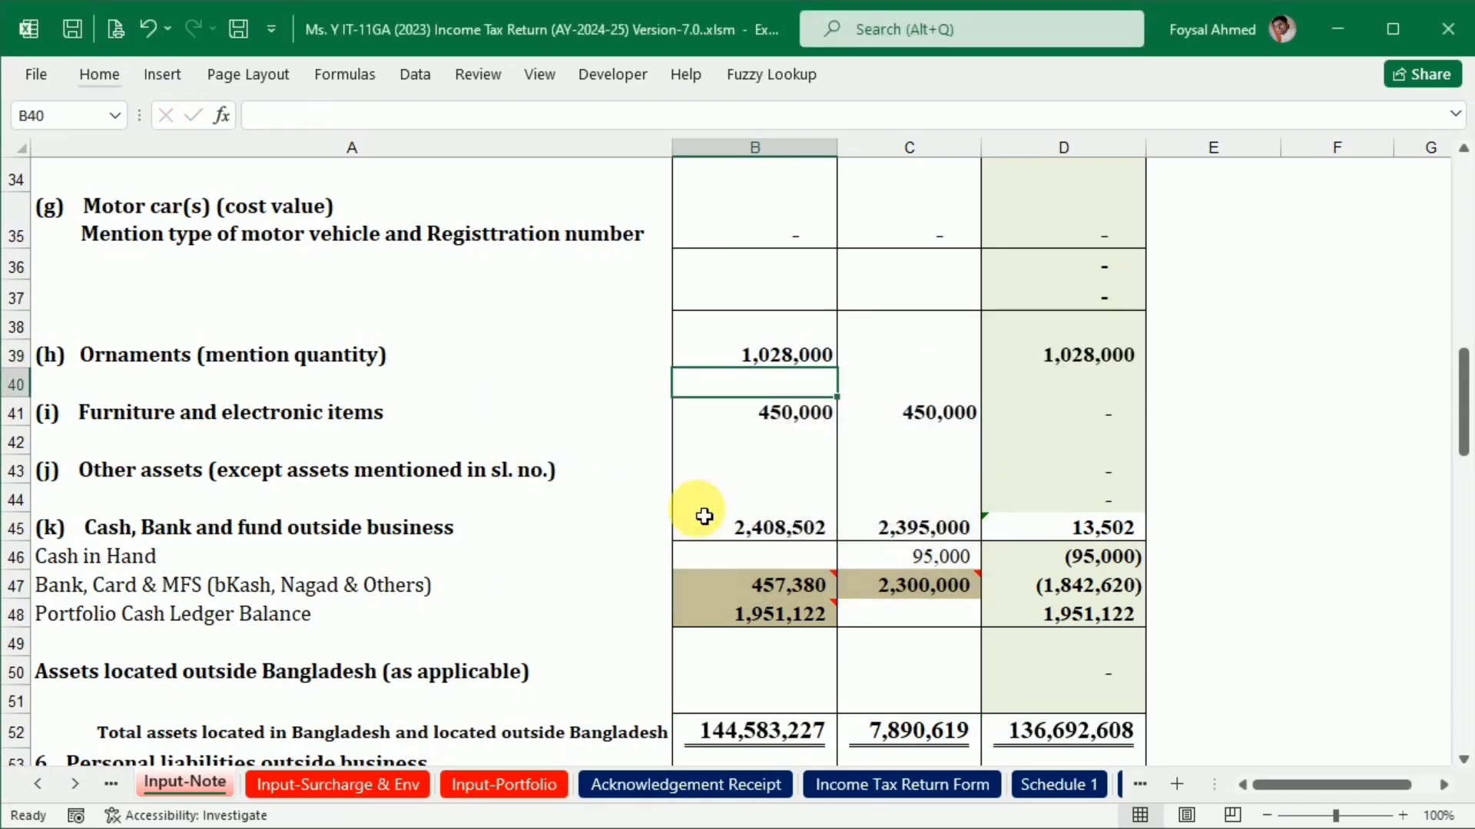
Copy "10 Vori gold Purchased" from the Word document and append it to the Ornaments label in A39 of Input-Note.
key("alt+Tab")
left_click_drag(371, 428, 642, 443)
key("ctrl+c")
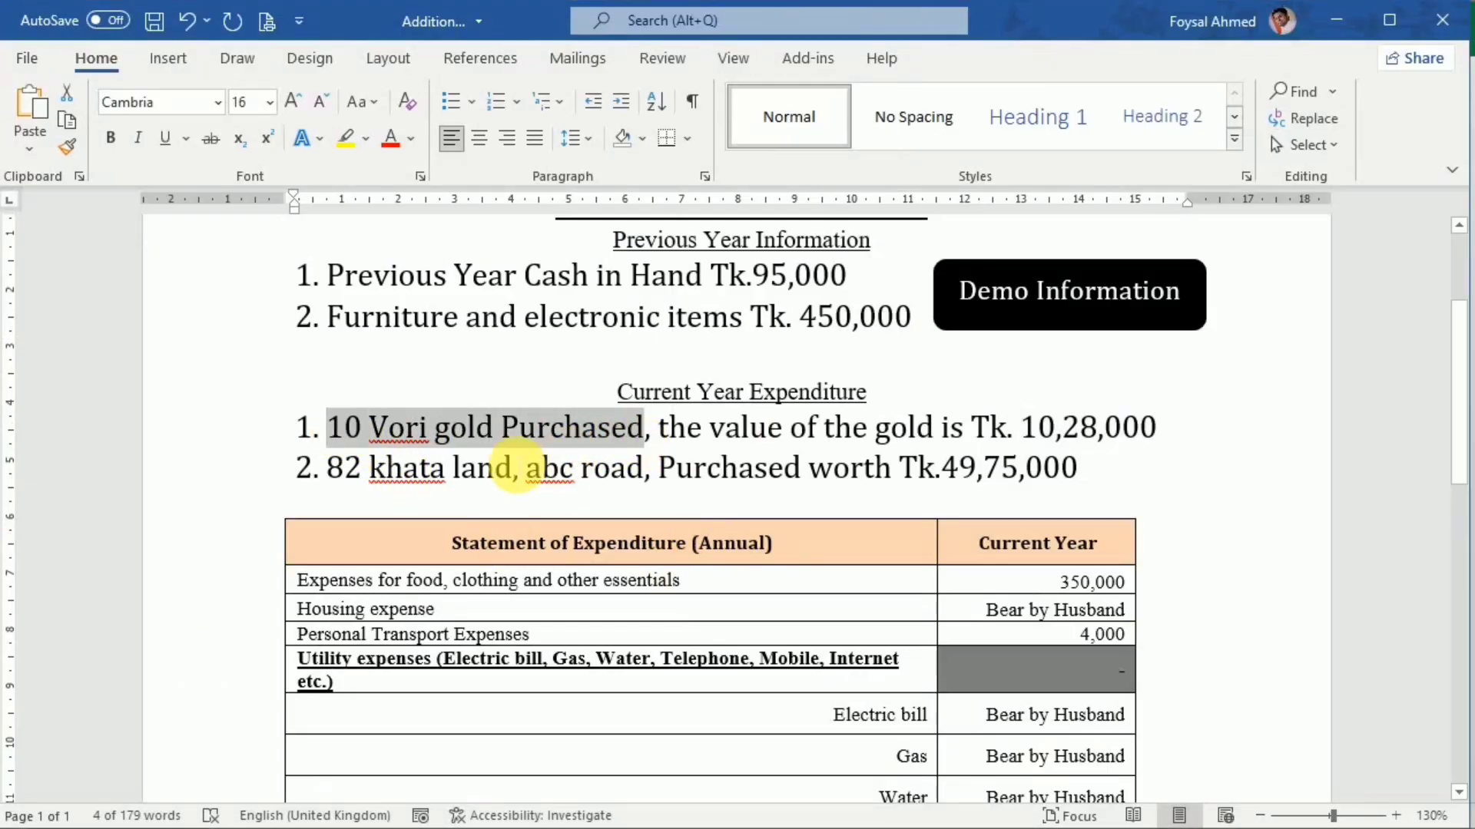
key("alt+Tab")
left_click(428, 366)
double_click(439, 366)
key("ctrl+v")
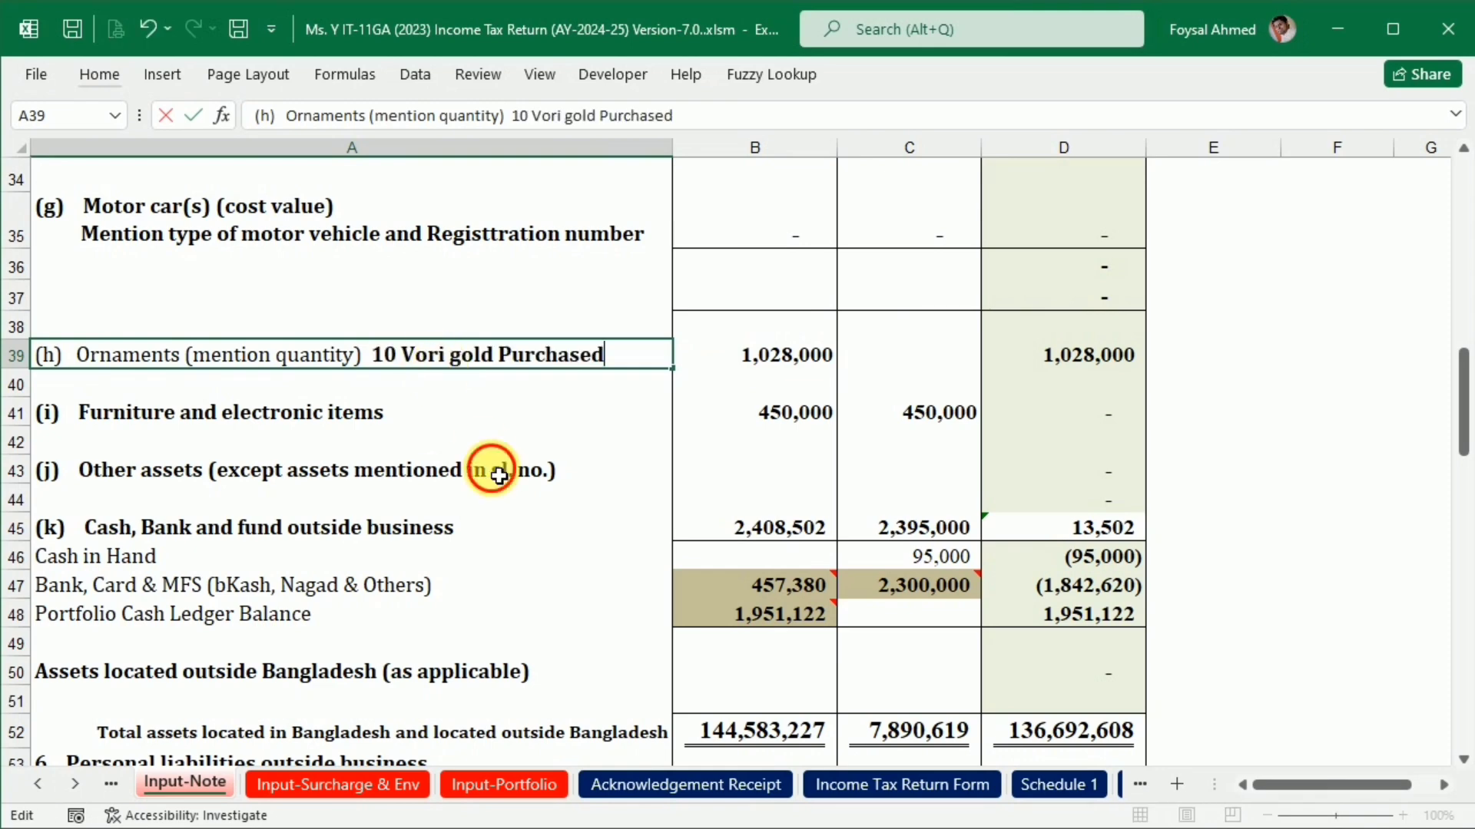
left_click(487, 468)
Examine the ornaments, furniture, cash and total asset rows on the IT-10B (2023) sheet.
left_click(73, 785)
left_click(73, 785)
left_click(74, 785)
left_click(73, 785)
left_click(73, 785)
left_click(750, 786)
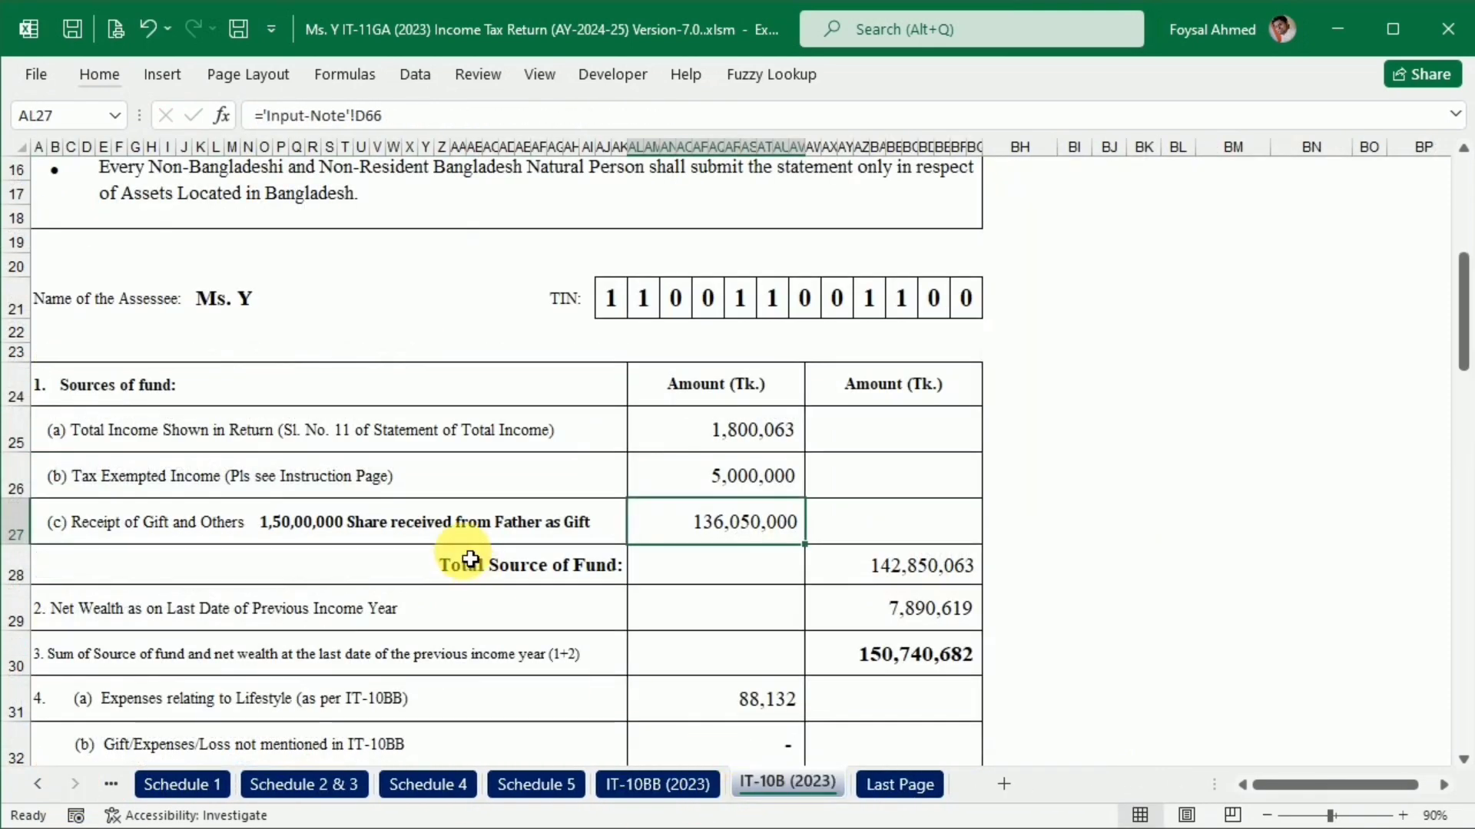
scroll(470, 559, "down", 13)
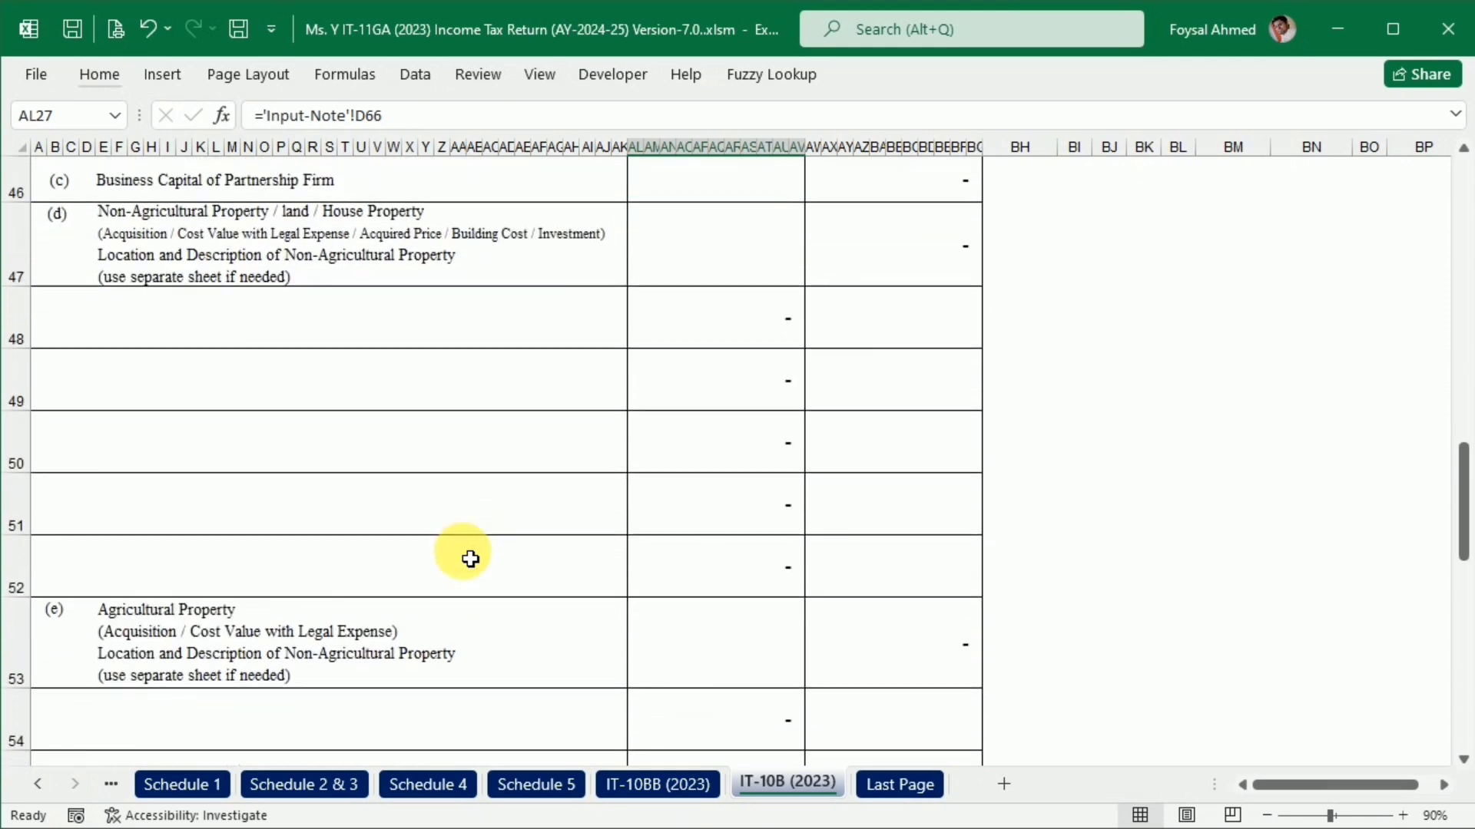
scroll(470, 559, "down", 4)
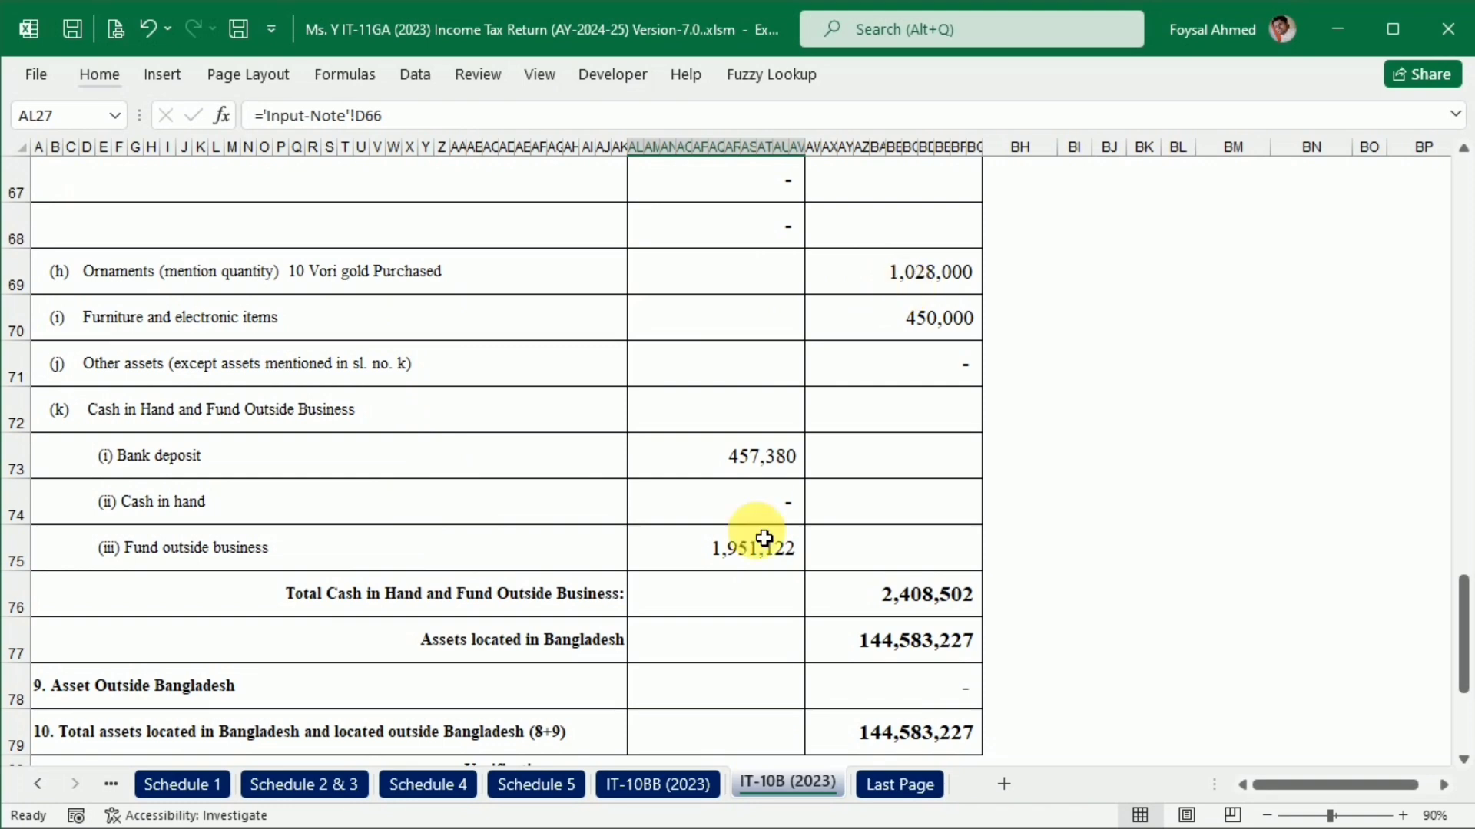
Return from the IT-10B (2023) sheet to the Input-Note sheet.
scroll(543, 500, "up", 20)
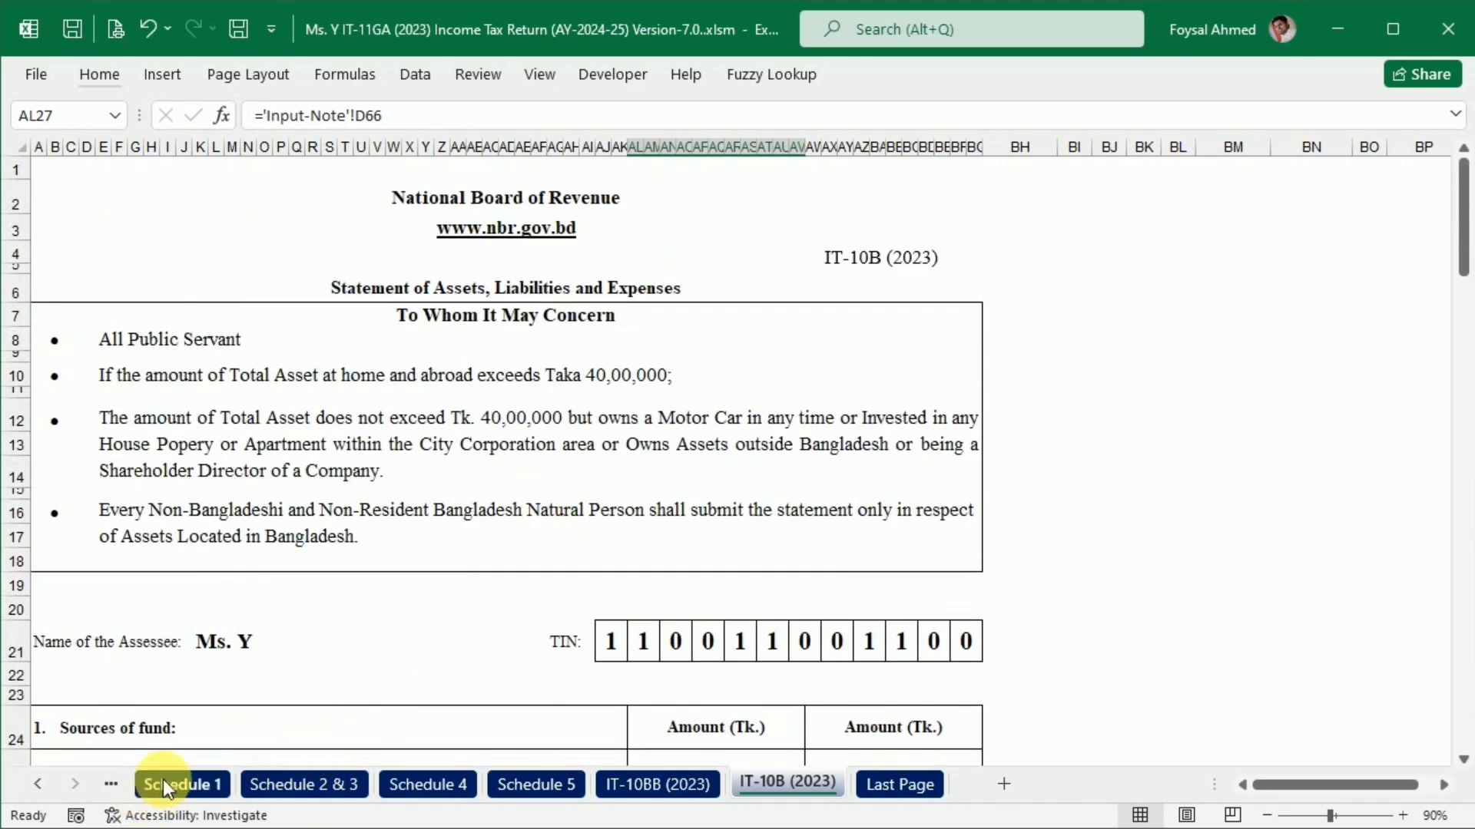
left_click(38, 784)
left_click(38, 783)
left_click(38, 783)
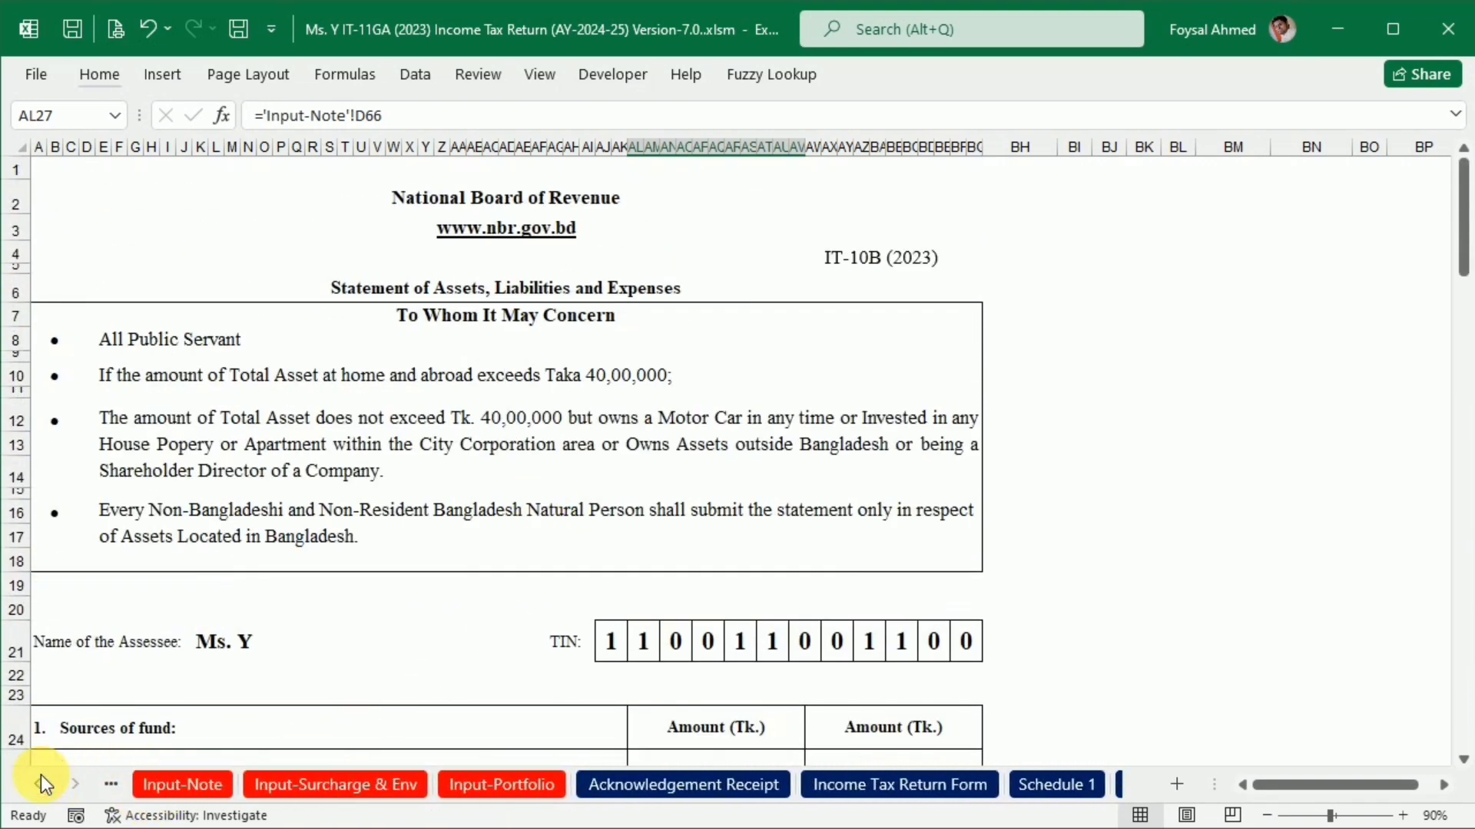
left_click(203, 783)
Copy "82 khata land, abc road, Purchased worth Tk.49,75,000" from the Word document into A15 of Input-Note under non-agricultural property.
key("alt+Tab")
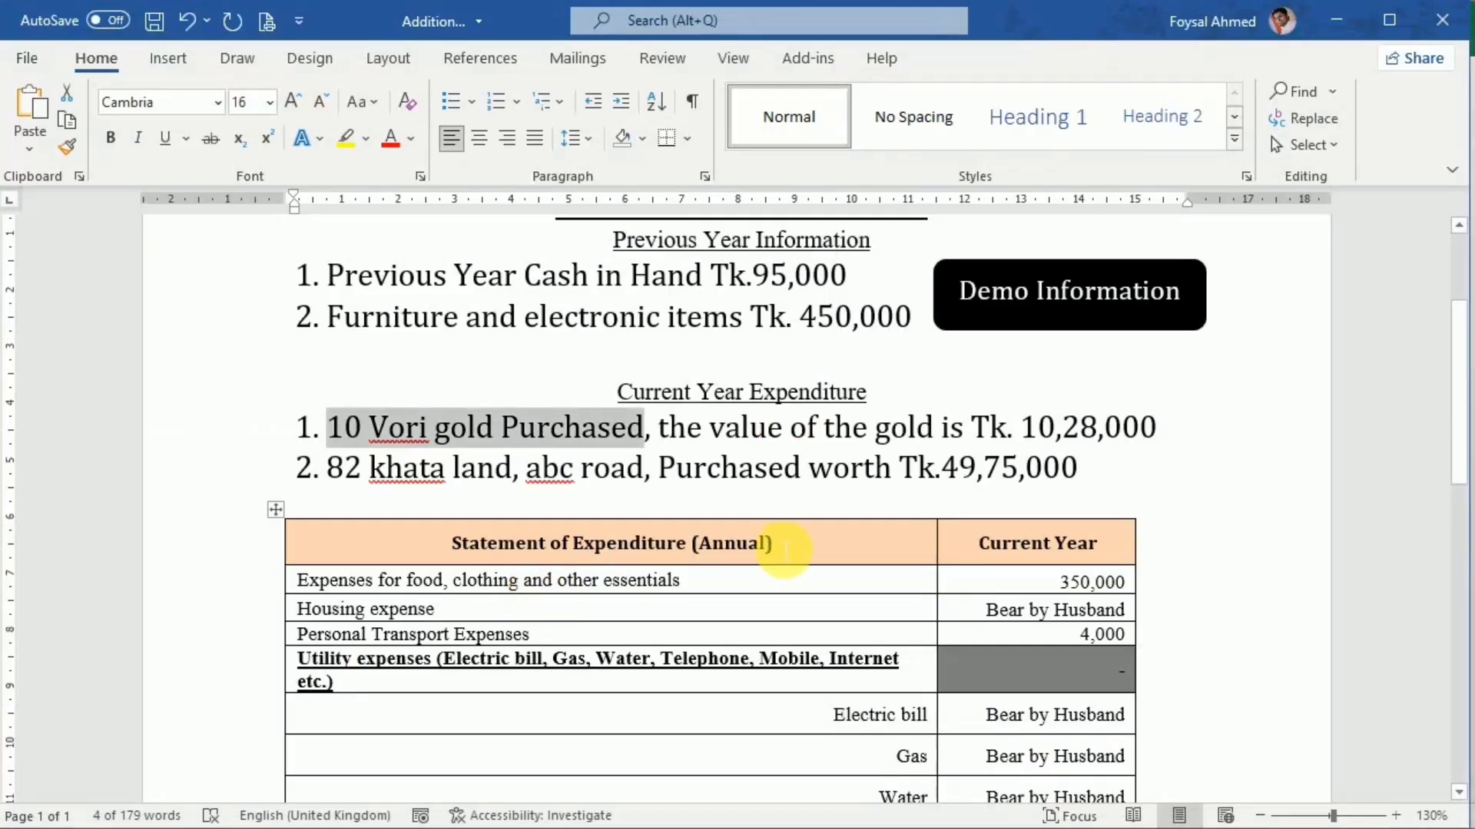
scroll(779, 553, "down", 1)
left_click_drag(343, 405, 634, 412)
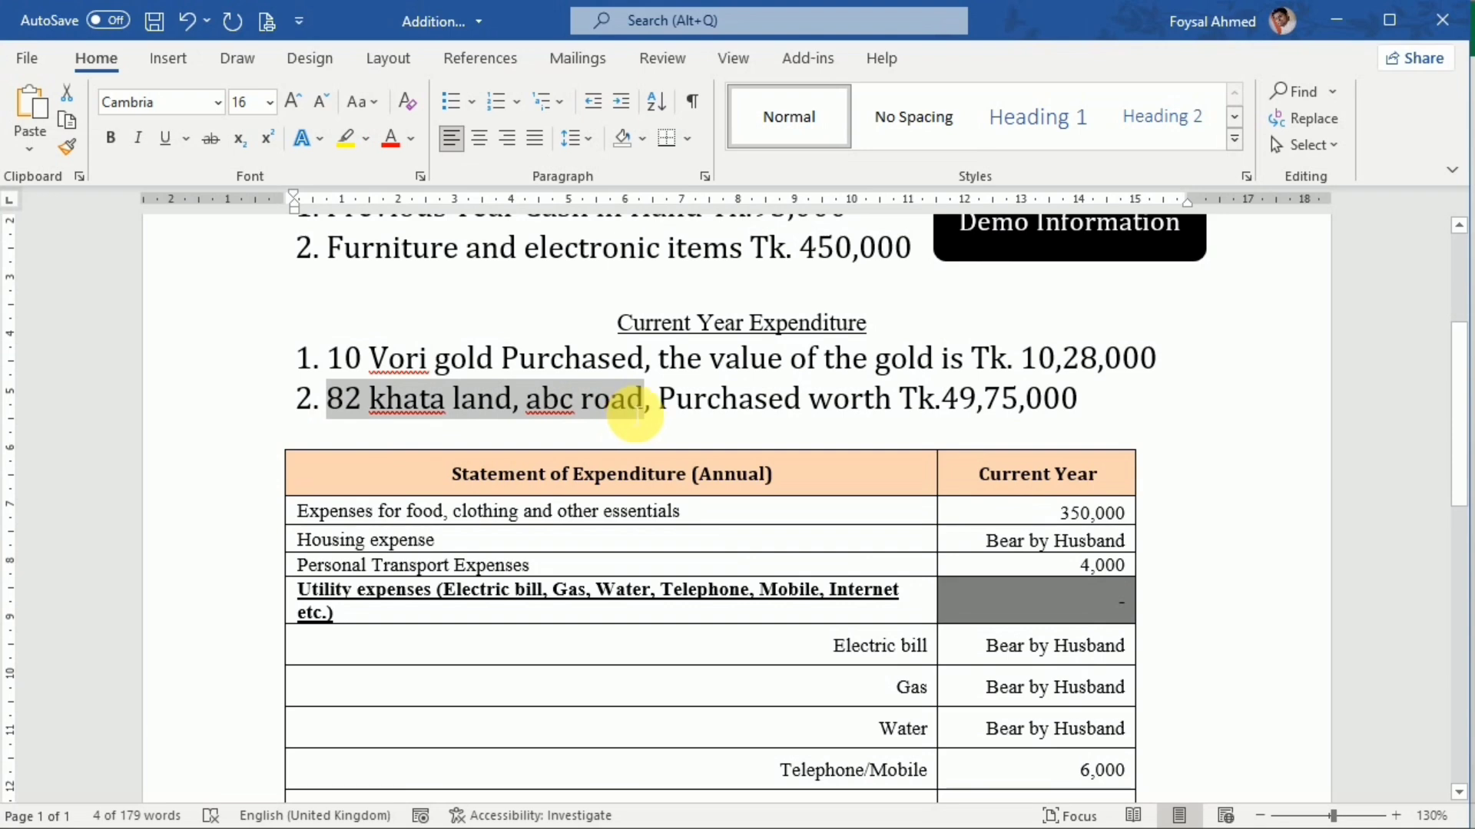
left_click_drag(638, 413, 1059, 397)
key("ctrl+c")
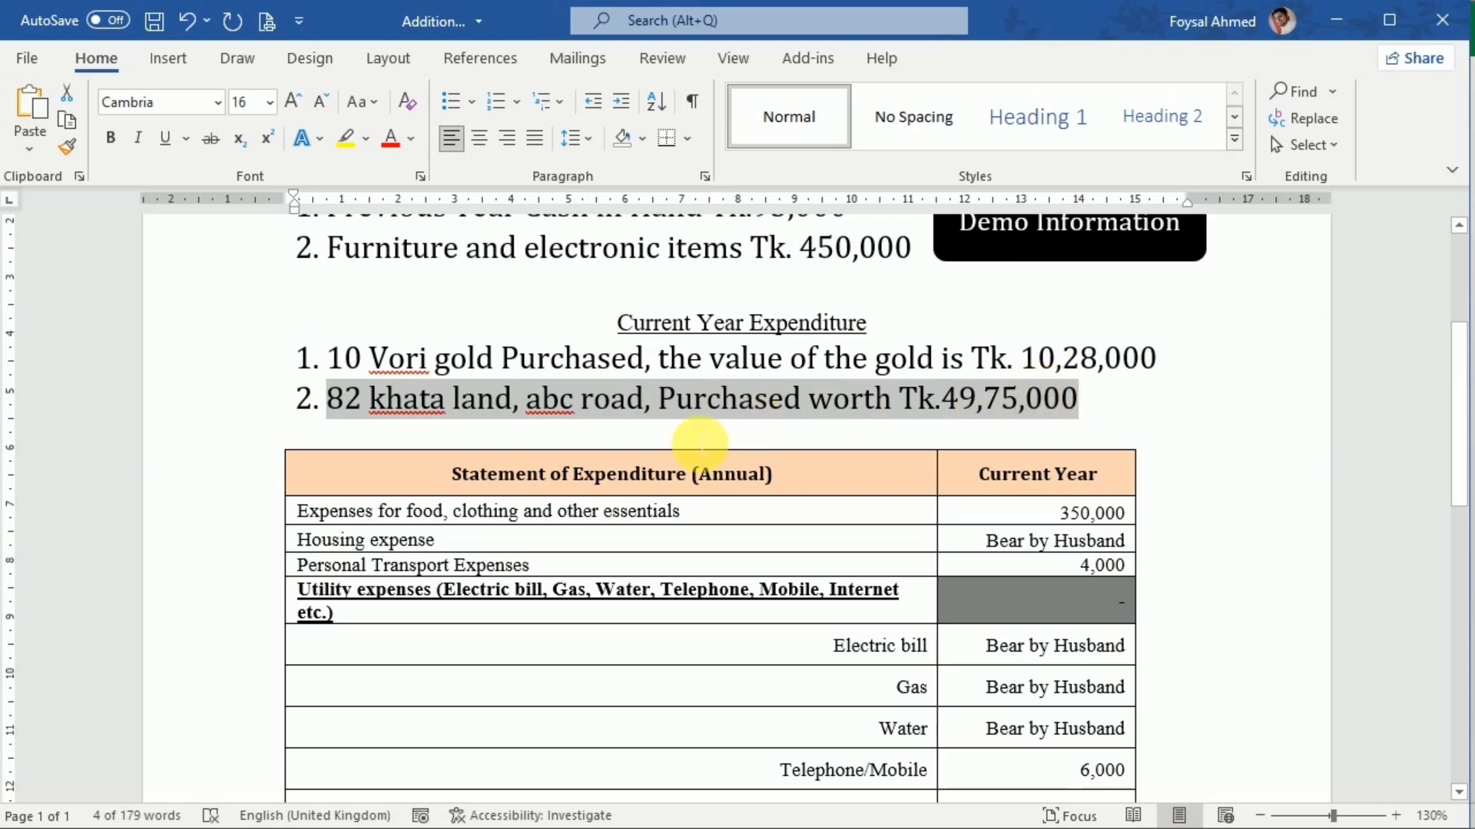
key("alt+Tab")
scroll(513, 578, "up", 10)
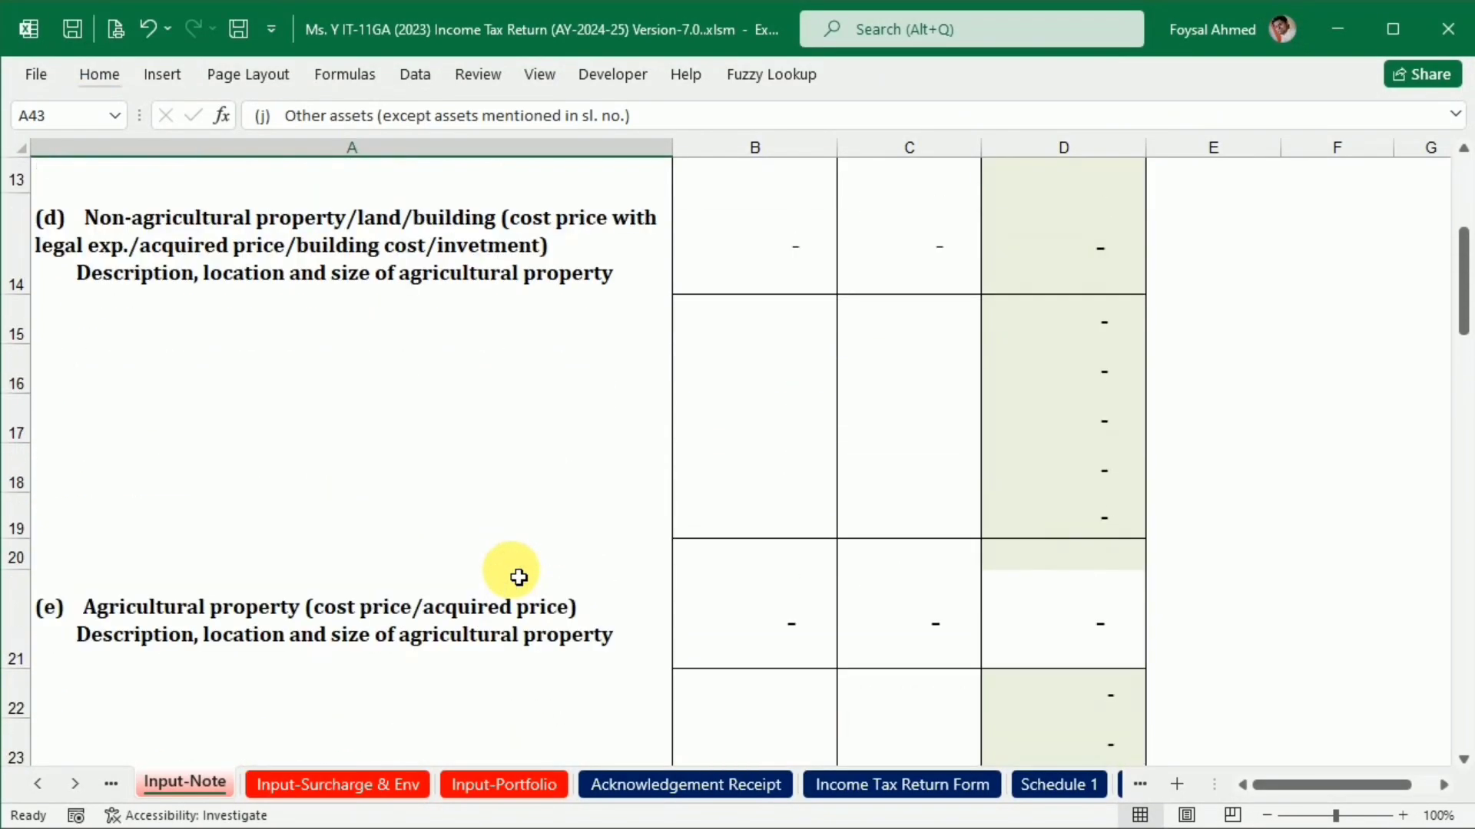
left_click(246, 340)
key("ctrl+v")
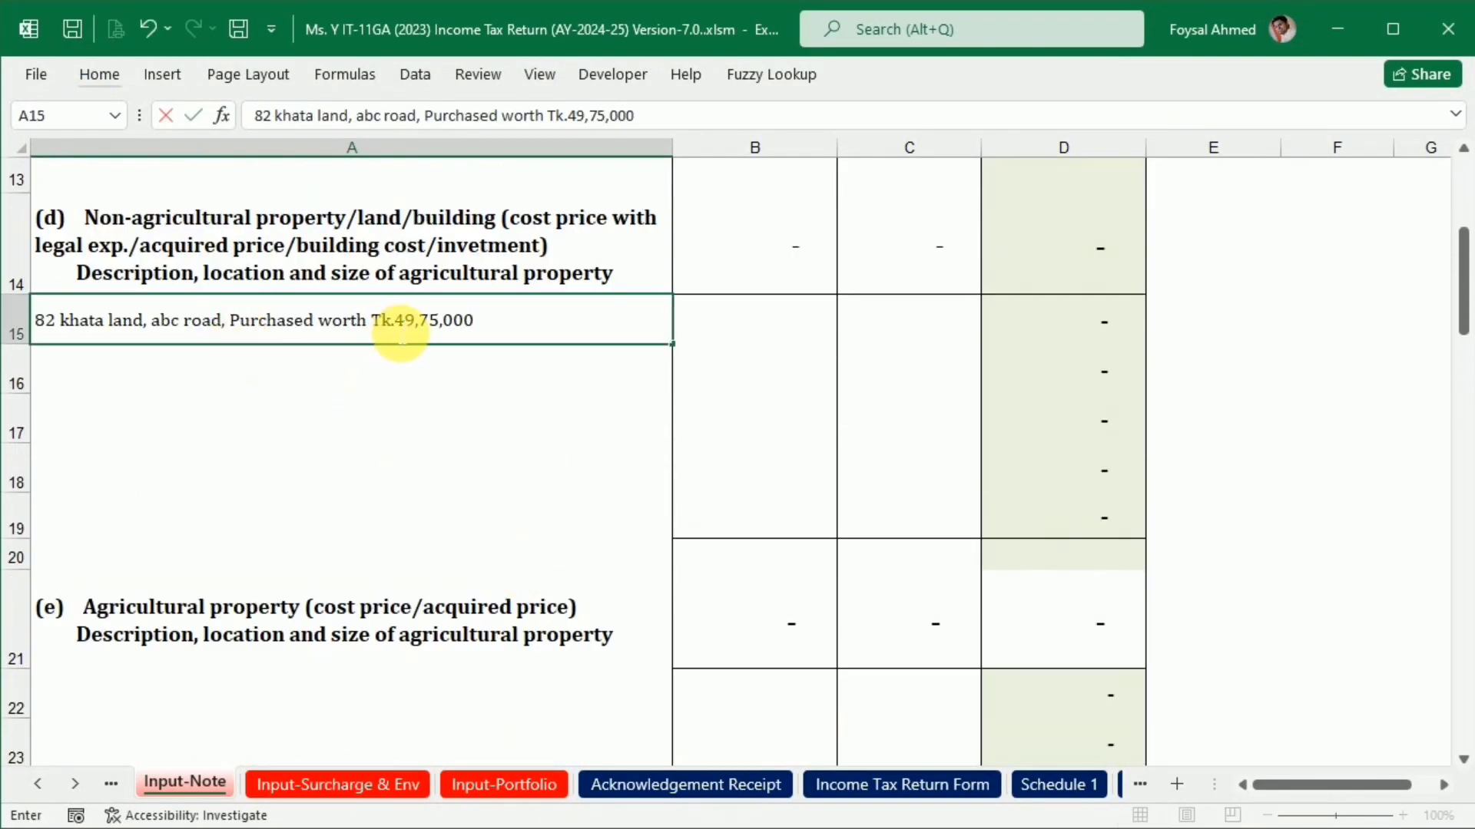
Copy the land's purchase value from its description into B15 and correct it to the numeric formula =4975000.
left_click_drag(396, 323, 477, 322)
key("ctrl+c")
left_click(764, 322)
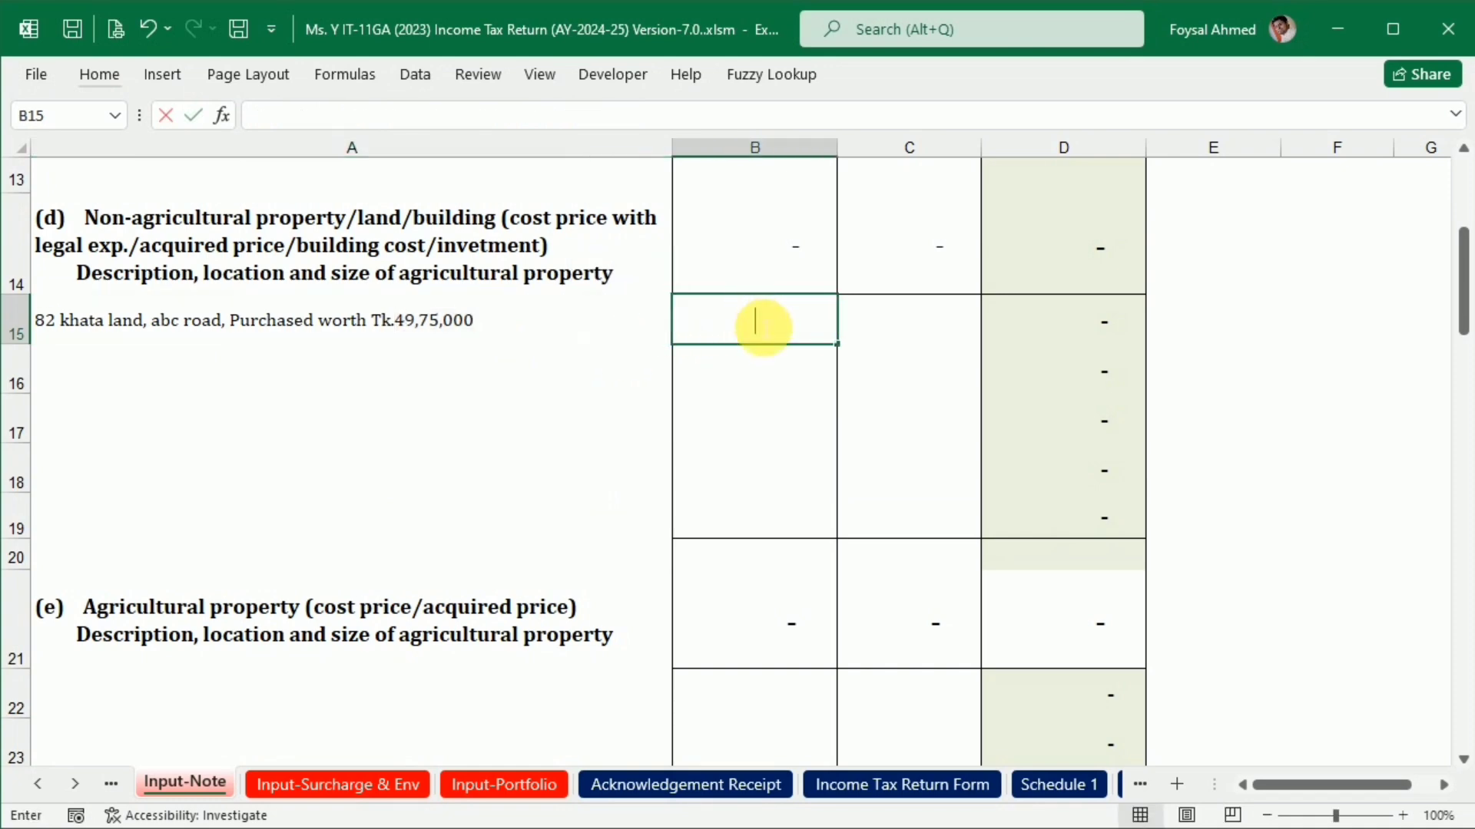
key("ctrl+v")
left_click(768, 485)
left_click(698, 320)
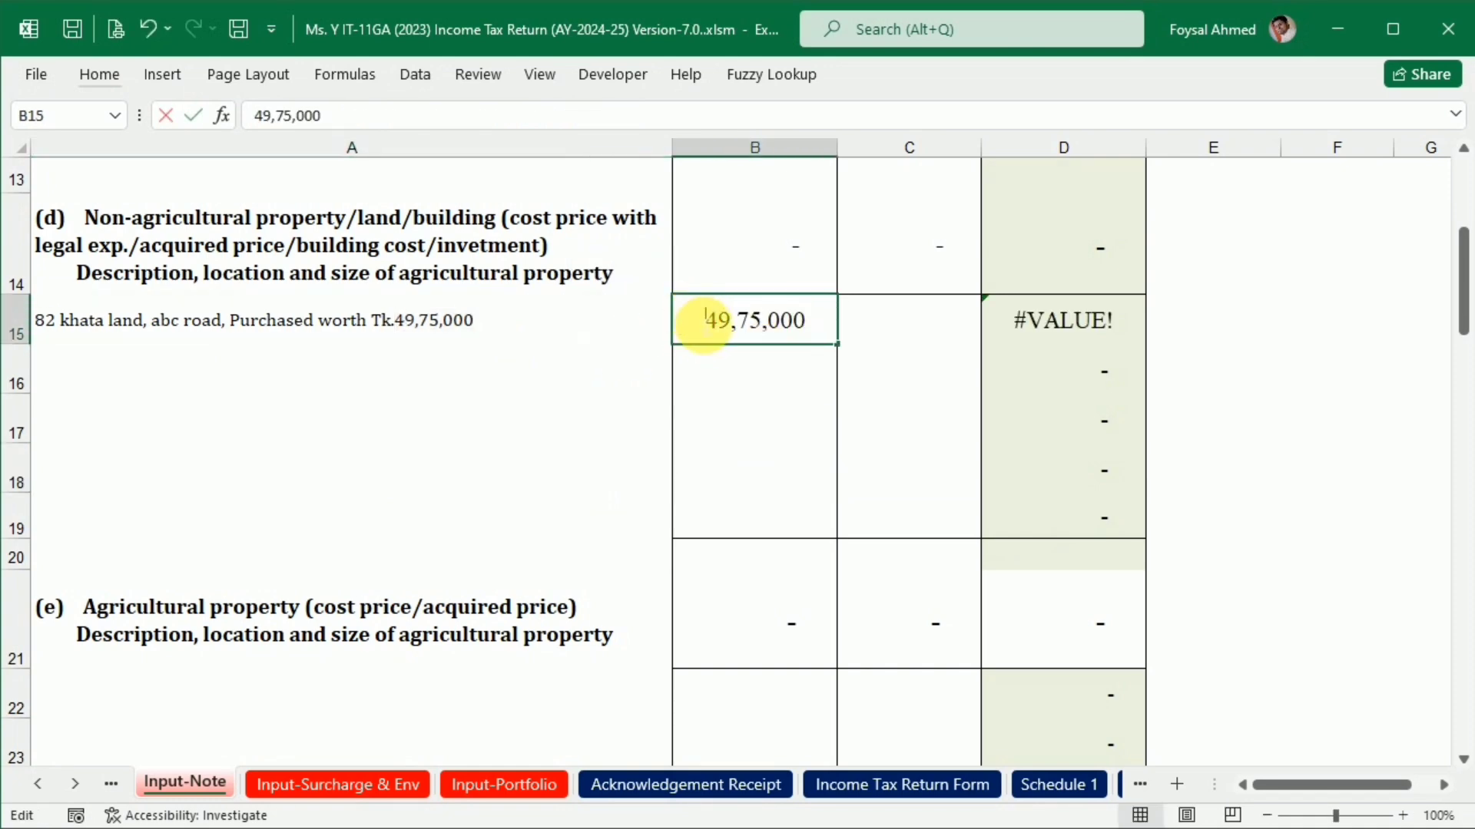
double_click(705, 322)
type("=")
key("Return")
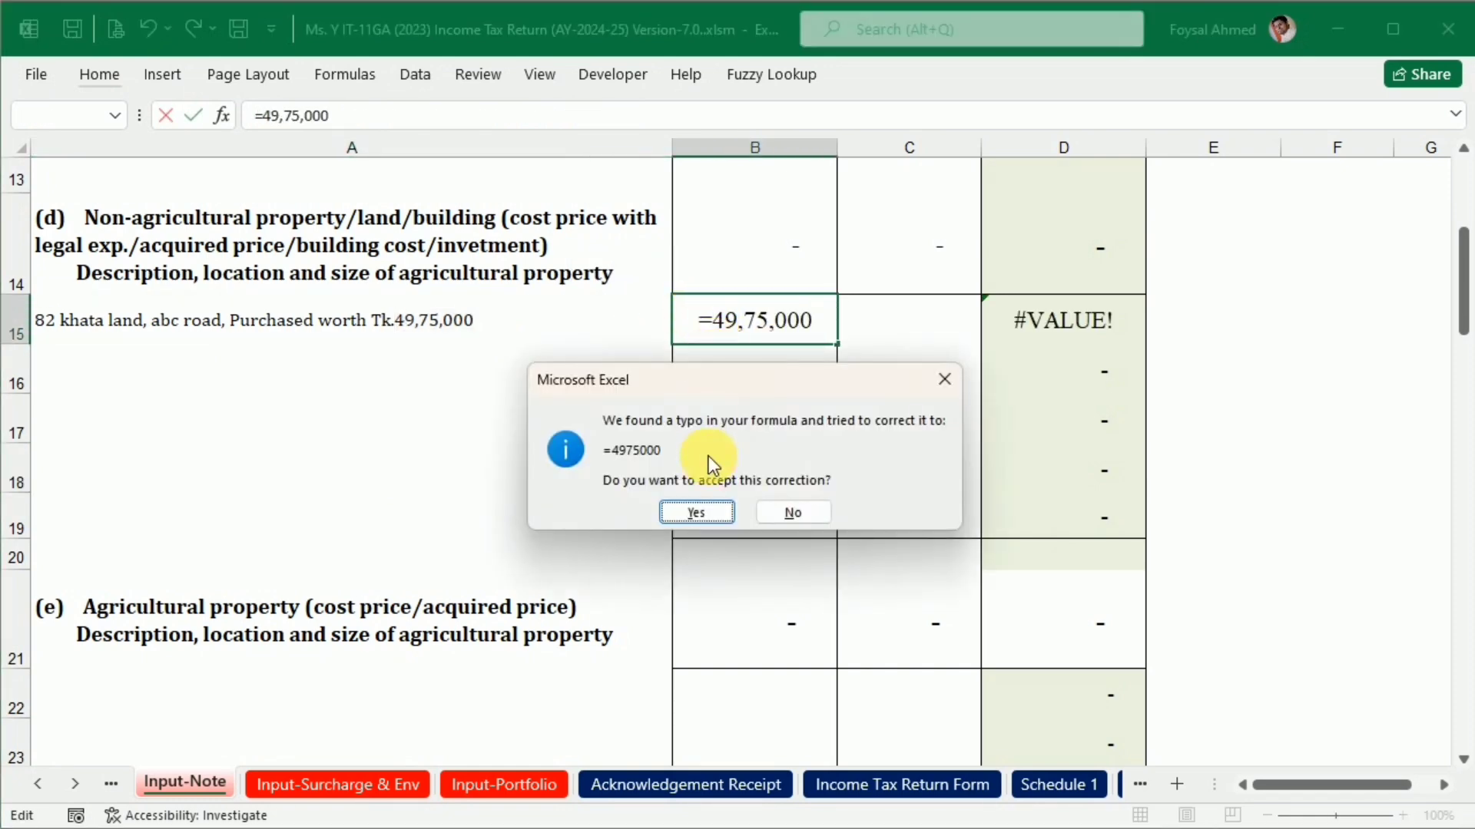
left_click(691, 510)
Examine the total assets, personal liabilities, net assets and sources of fund rows on Input-Note.
scroll(670, 521, "down", 10)
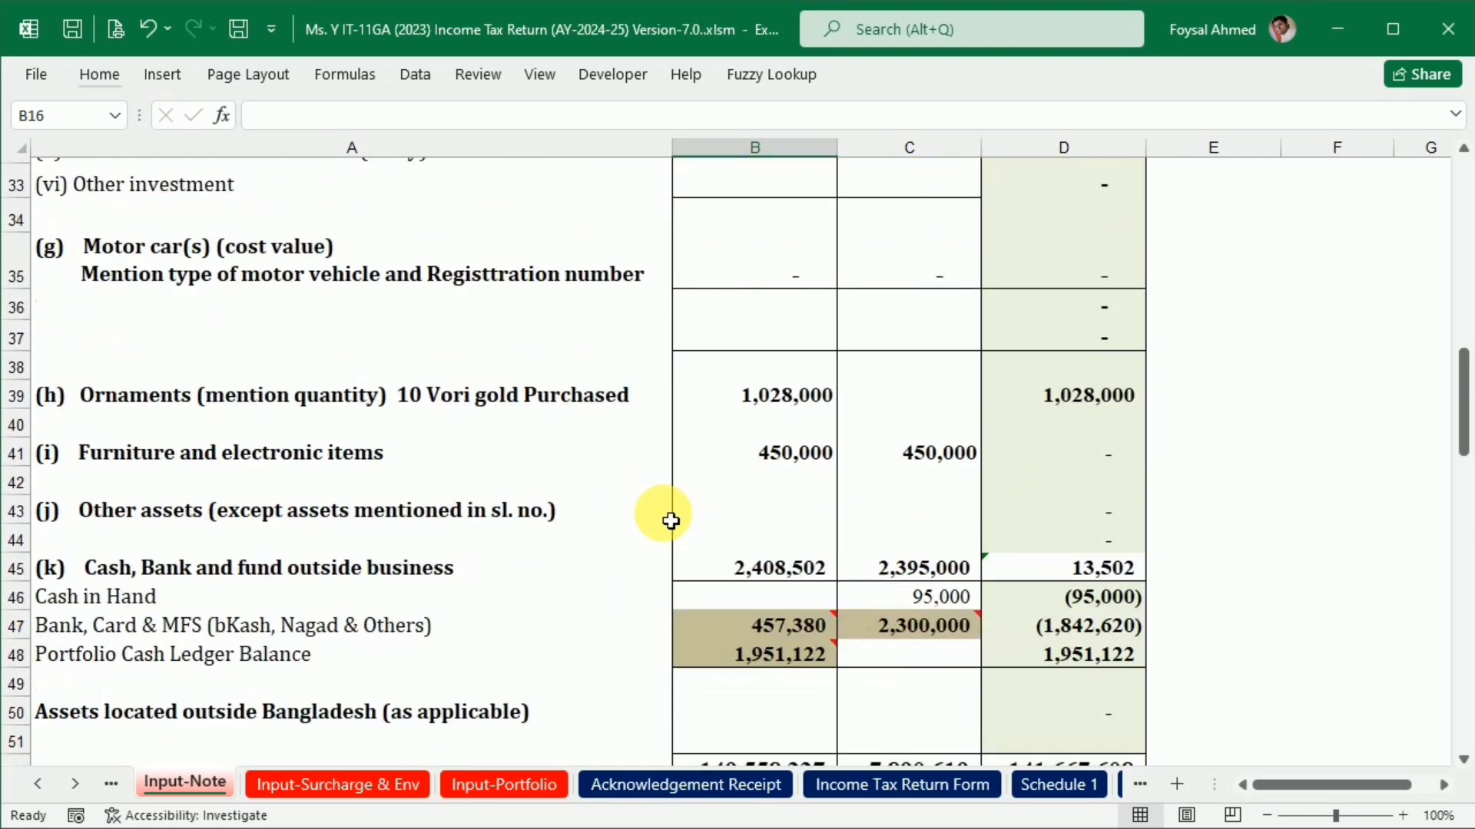
scroll(670, 522, "down", 5)
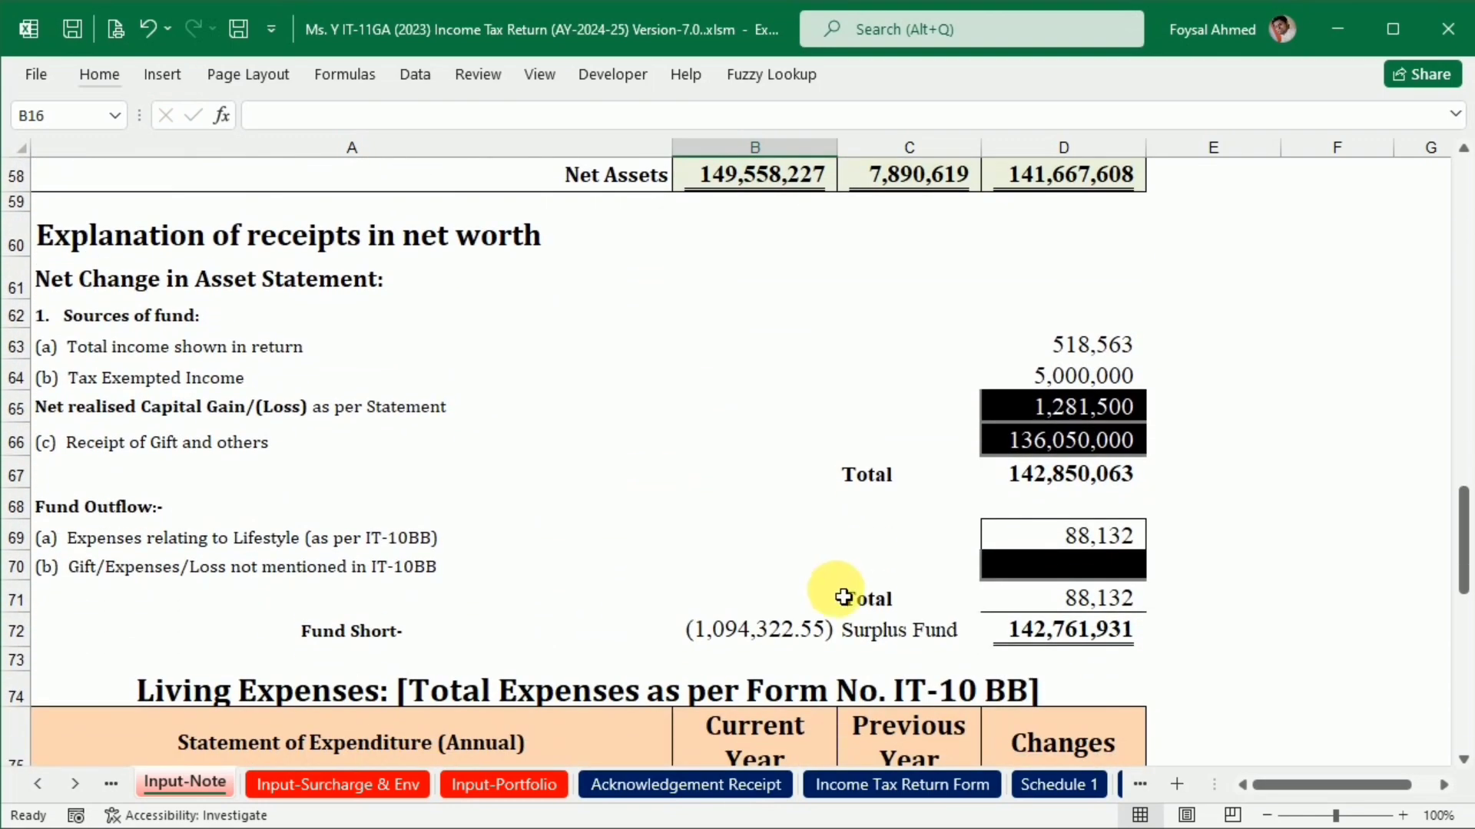
scroll(844, 602, "up", 6)
scroll(845, 602, "up", 1)
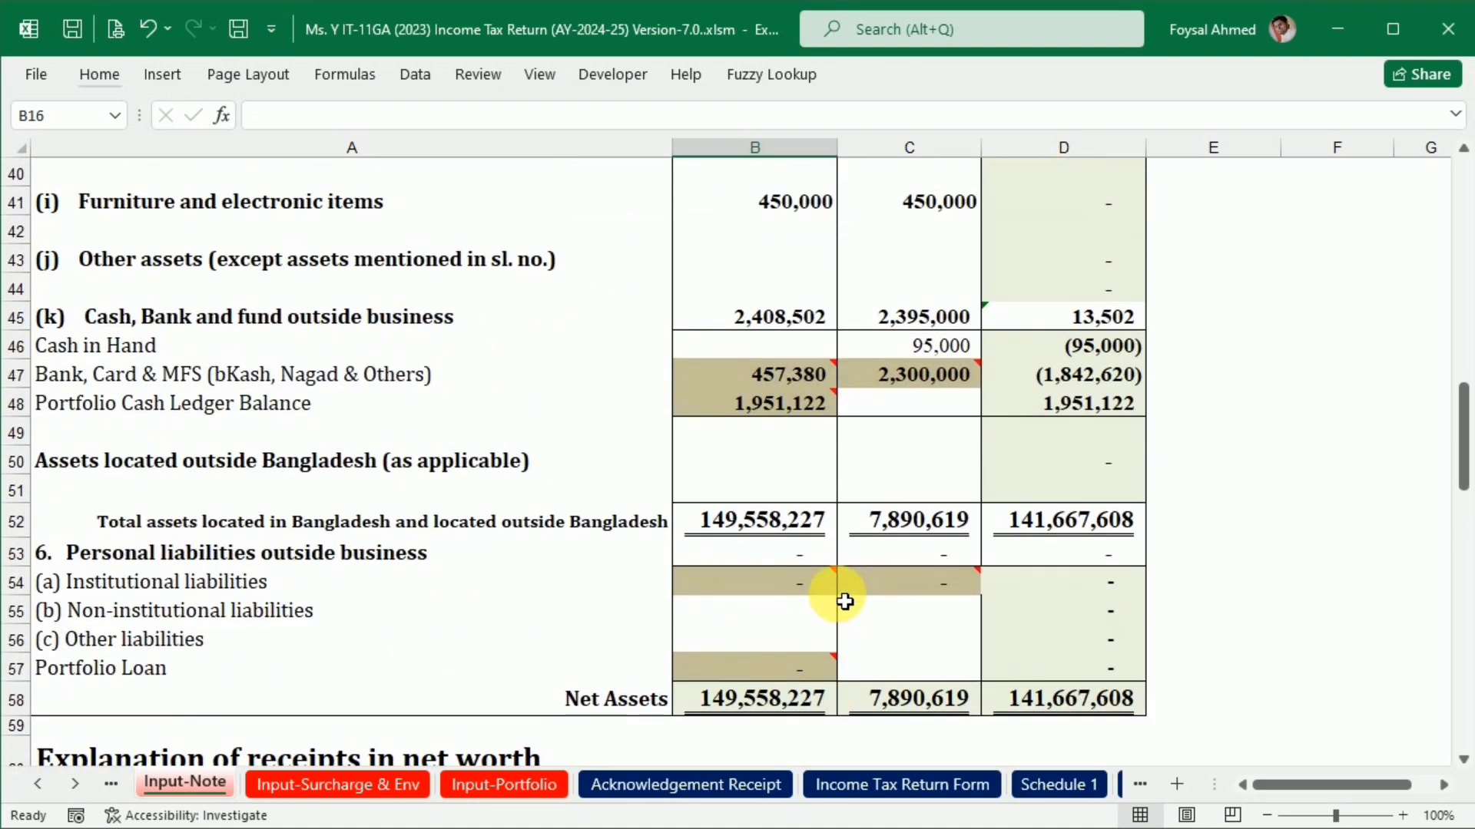
mouse_move(845, 603)
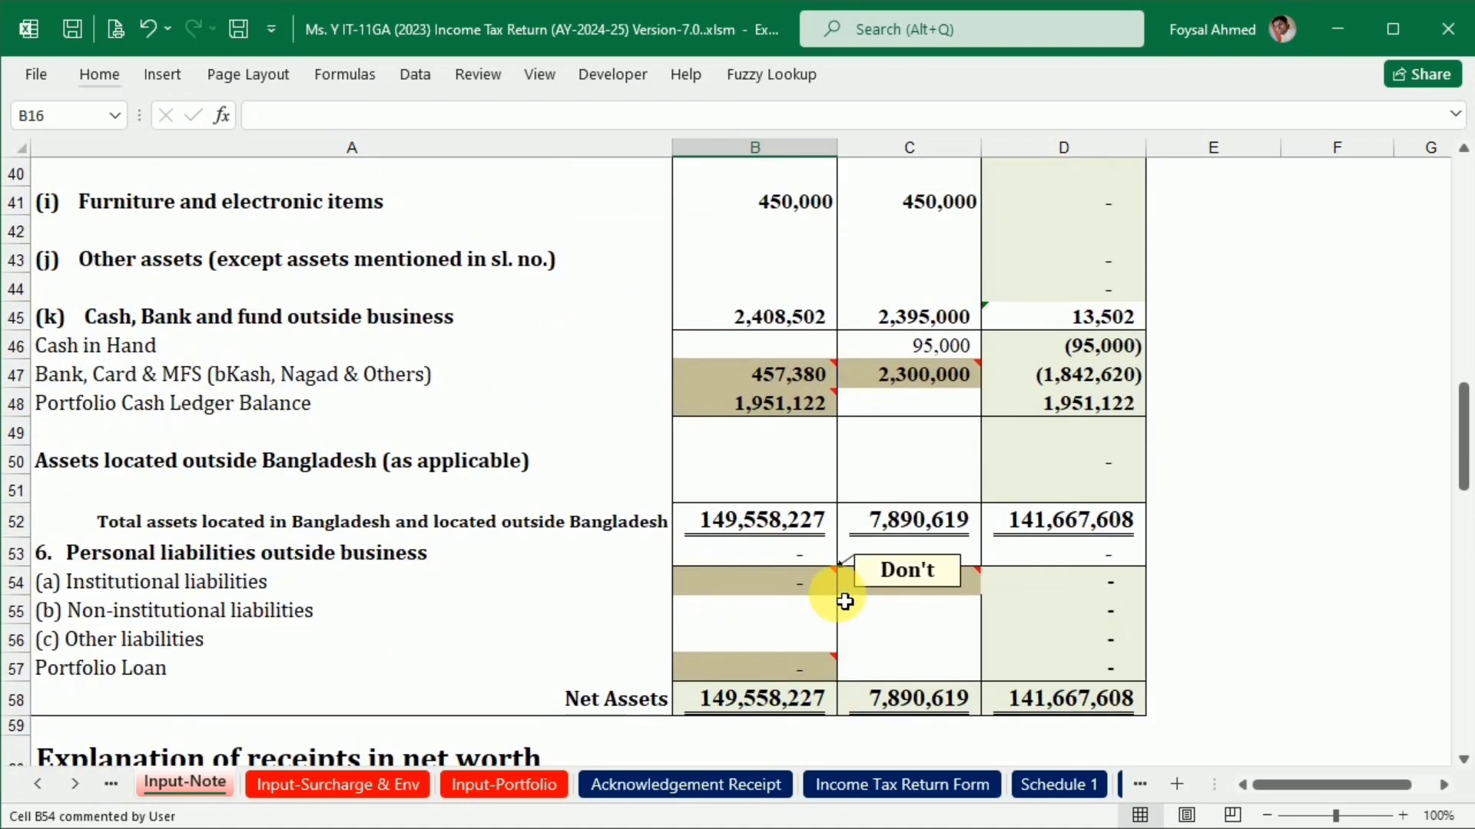
scroll(845, 602, "down", 4)
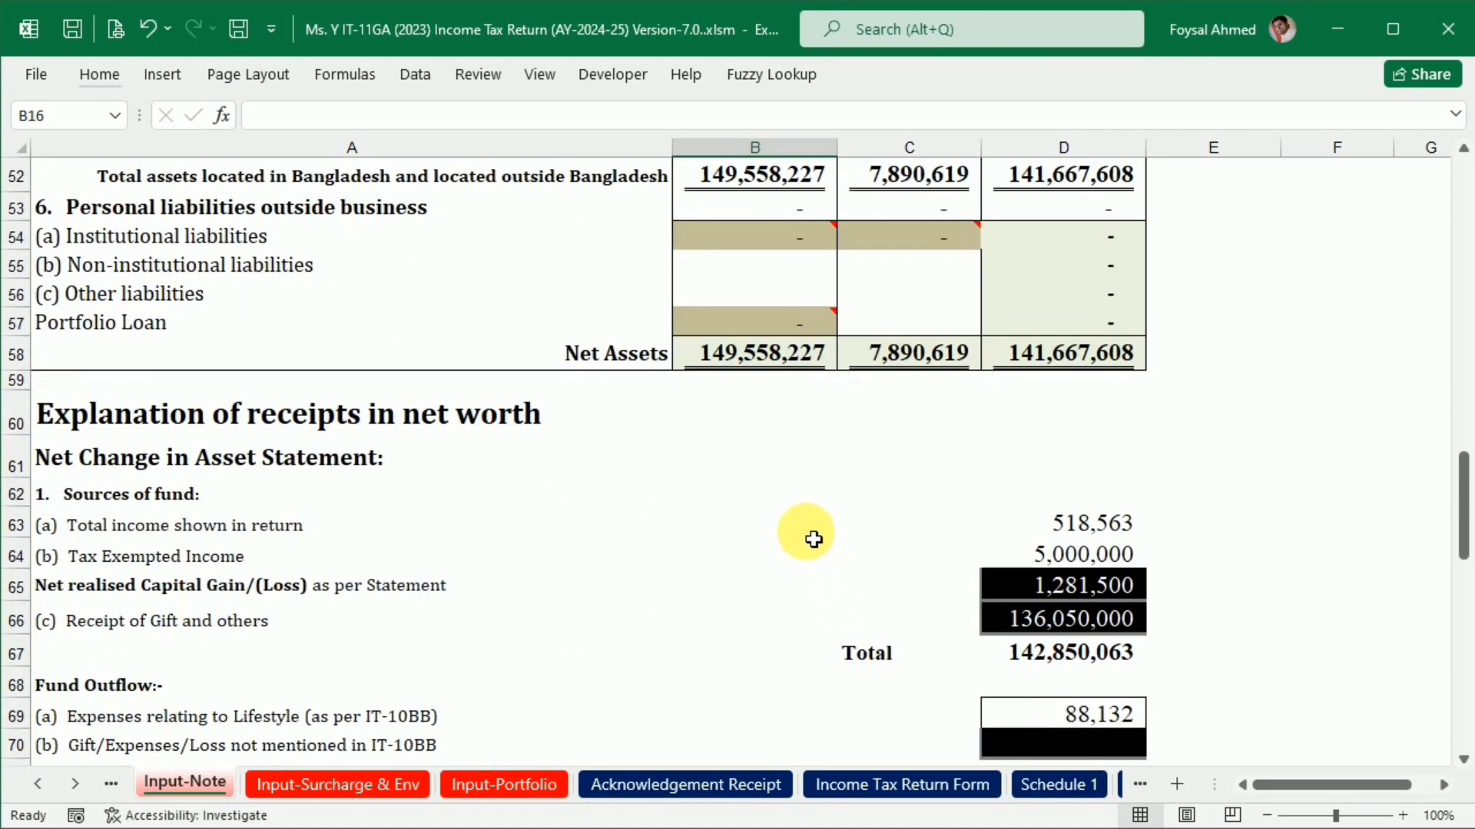
Take the food, clothing and other essentials expense from the Word document and enter 350,000 as the current-year amount in B76 of Input-Note.
key("alt+Tab")
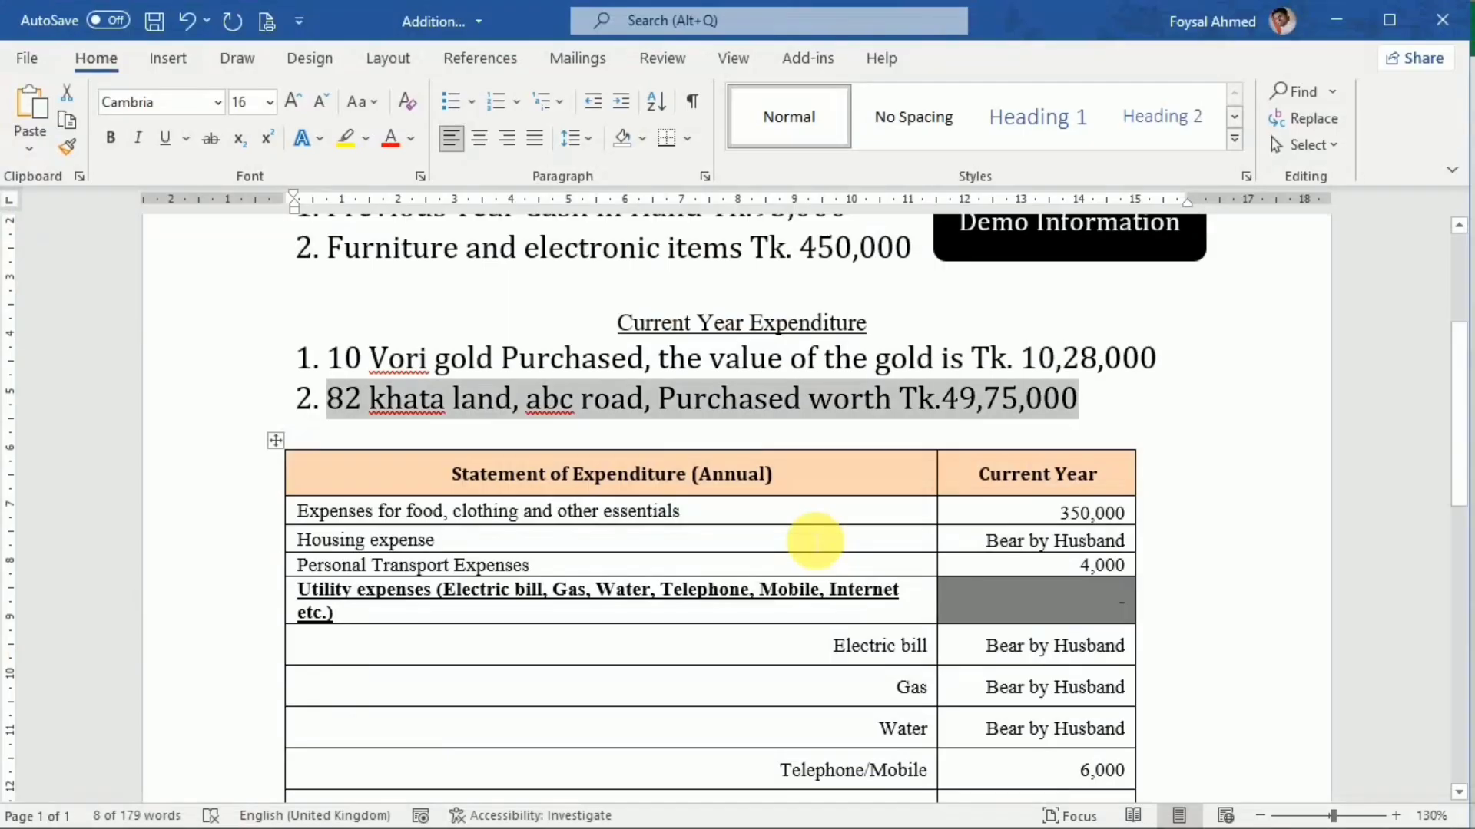
scroll(815, 541, "down", 2)
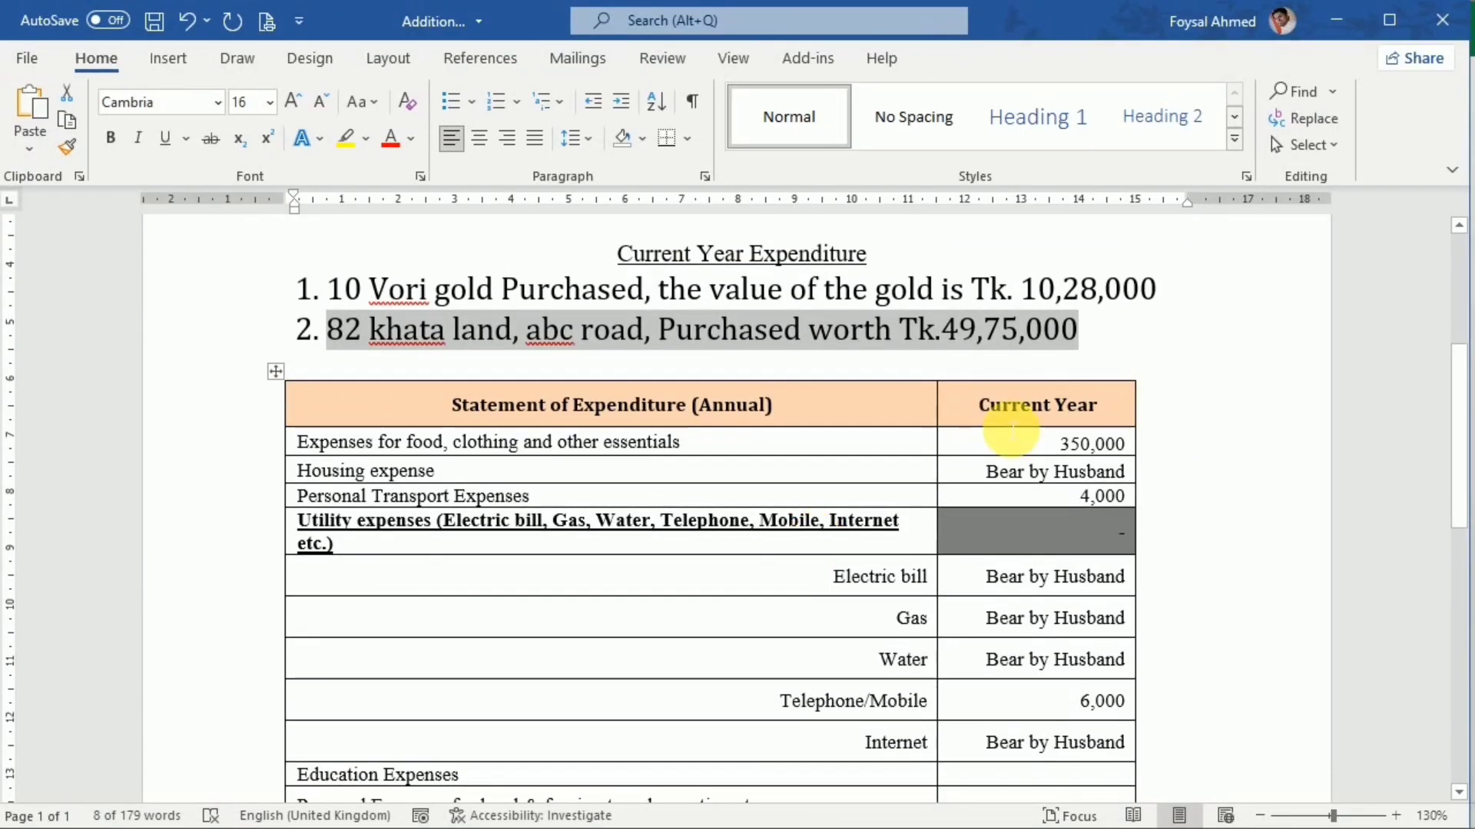
left_click_drag(1058, 445, 1126, 445)
key("alt+Tab")
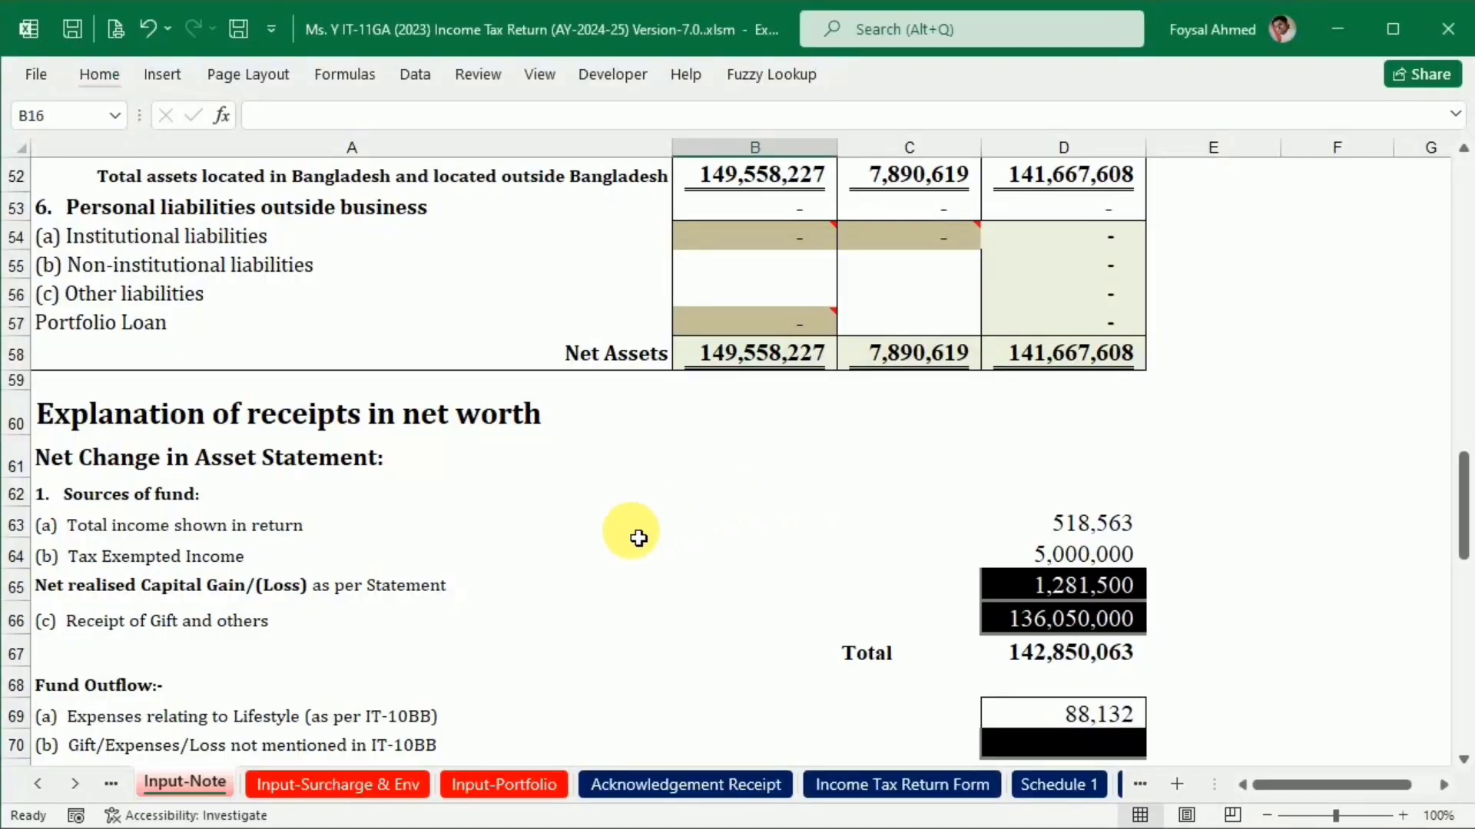
scroll(561, 670, "down", 2)
scroll(561, 670, "down", 3)
left_click(722, 405)
type("350,000")
left_click(712, 480)
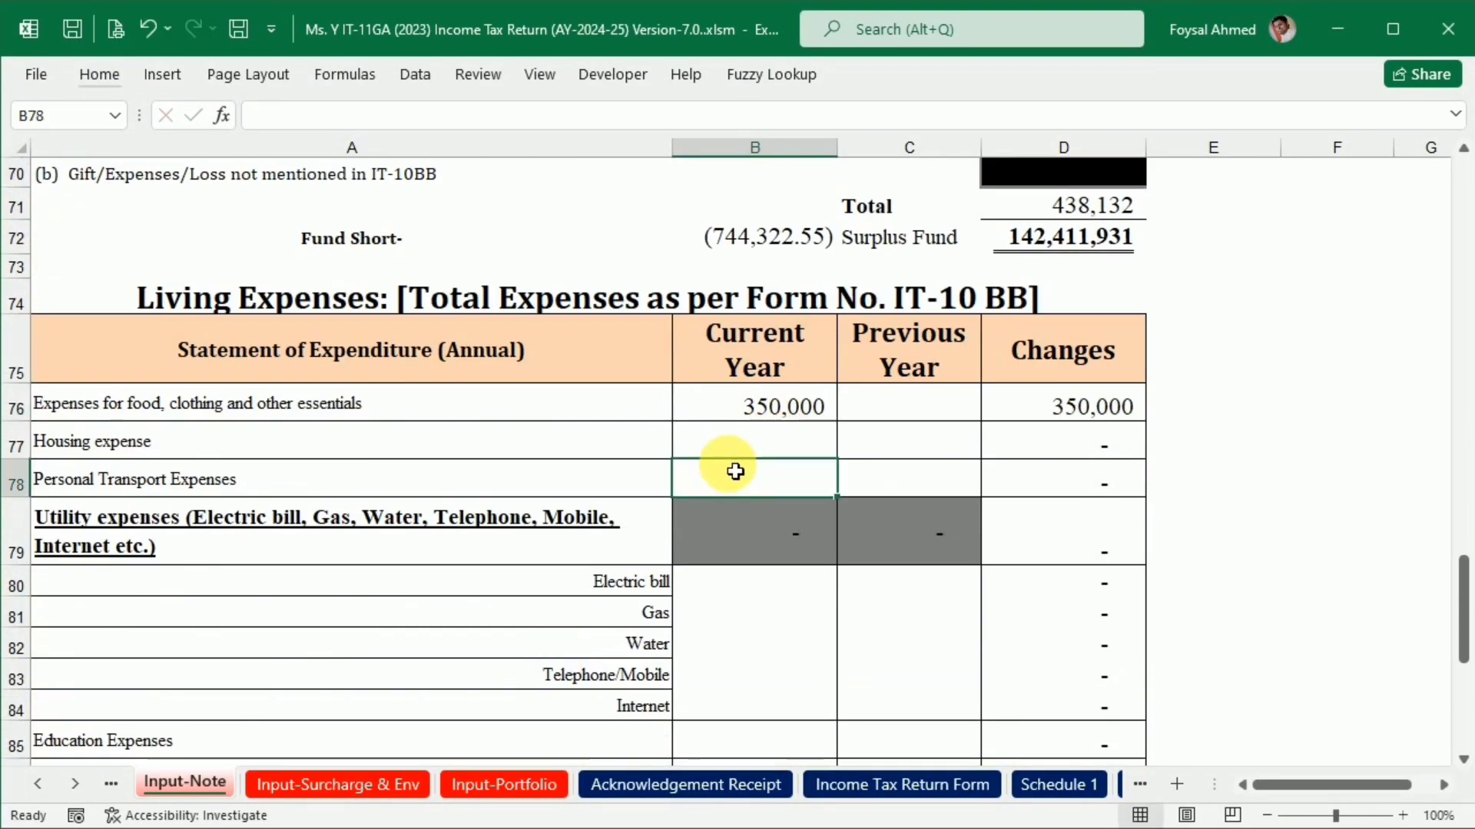
Take the personal transport expense from the Word document and enter 4,000 in B78 of Input-Note.
key("alt+Tab")
left_click(1121, 503)
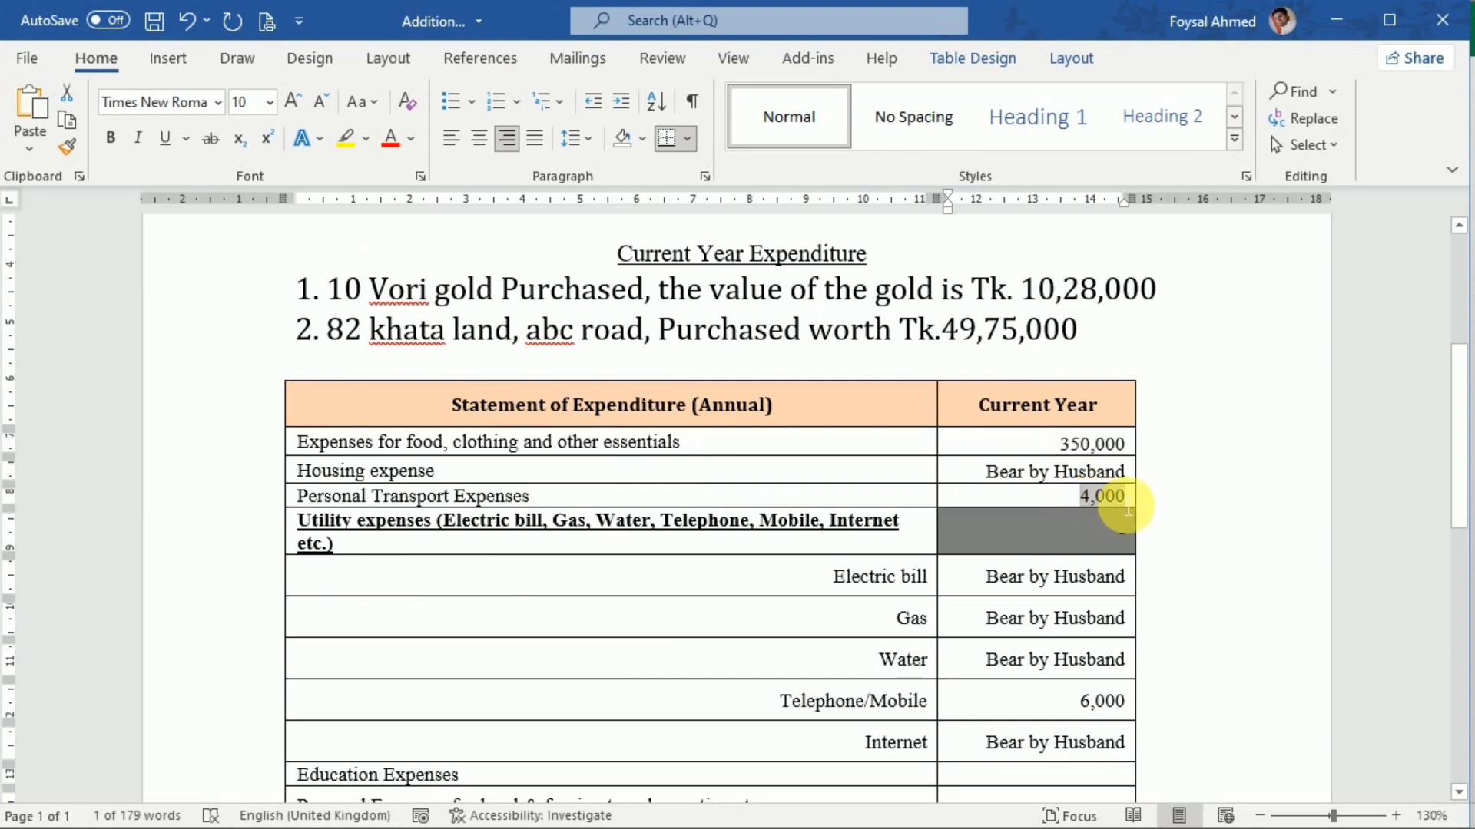
key("alt+Tab")
left_click(750, 490)
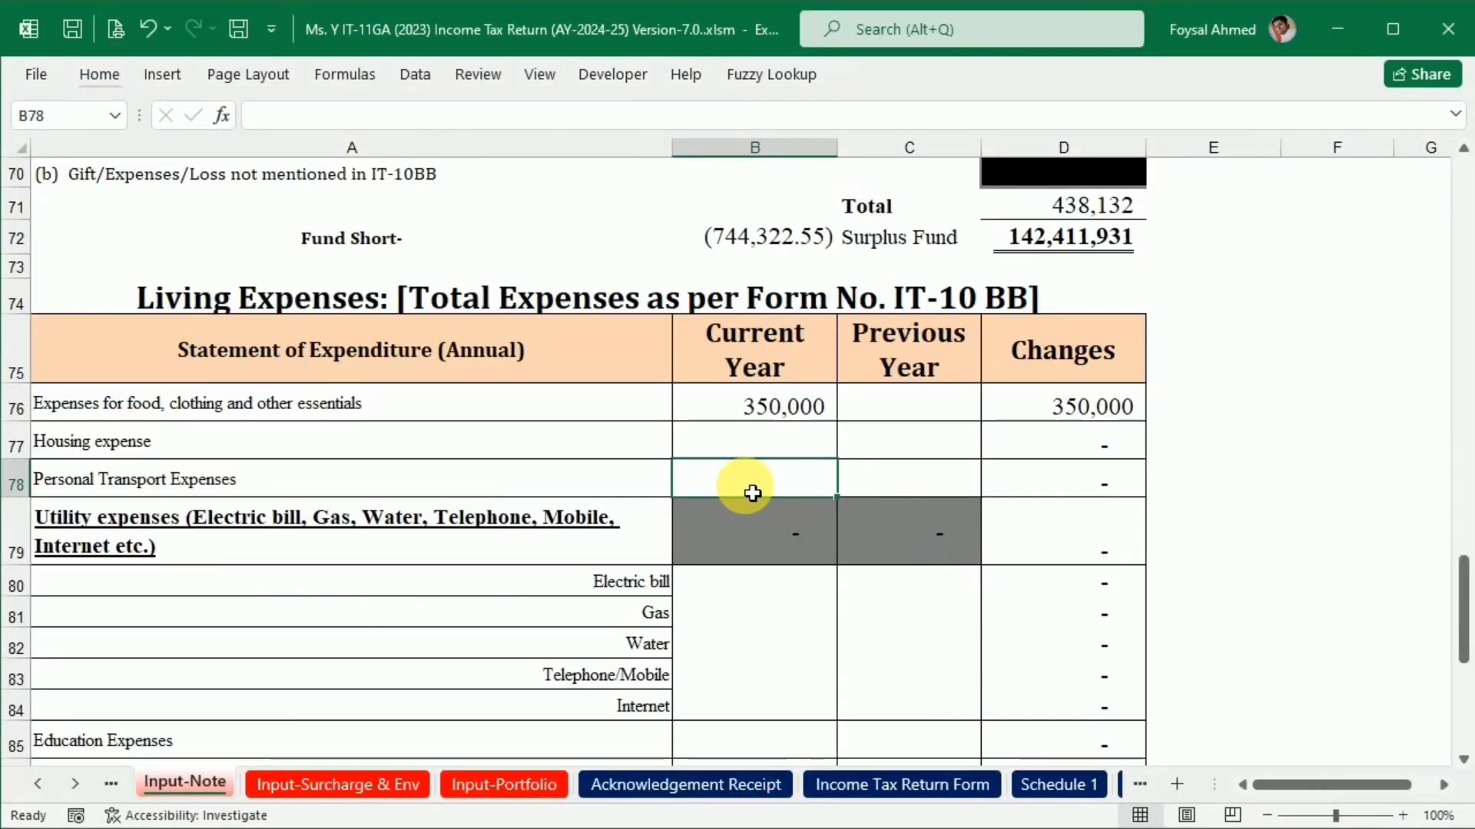
type("4,000")
left_click(750, 643)
Copy the Telephone/Mobile expense of 6,000 from the Word document into B83 of Input-Note.
scroll(734, 599, "down", 2)
left_click(737, 457)
key("alt+Tab")
scroll(991, 607, "down", 2)
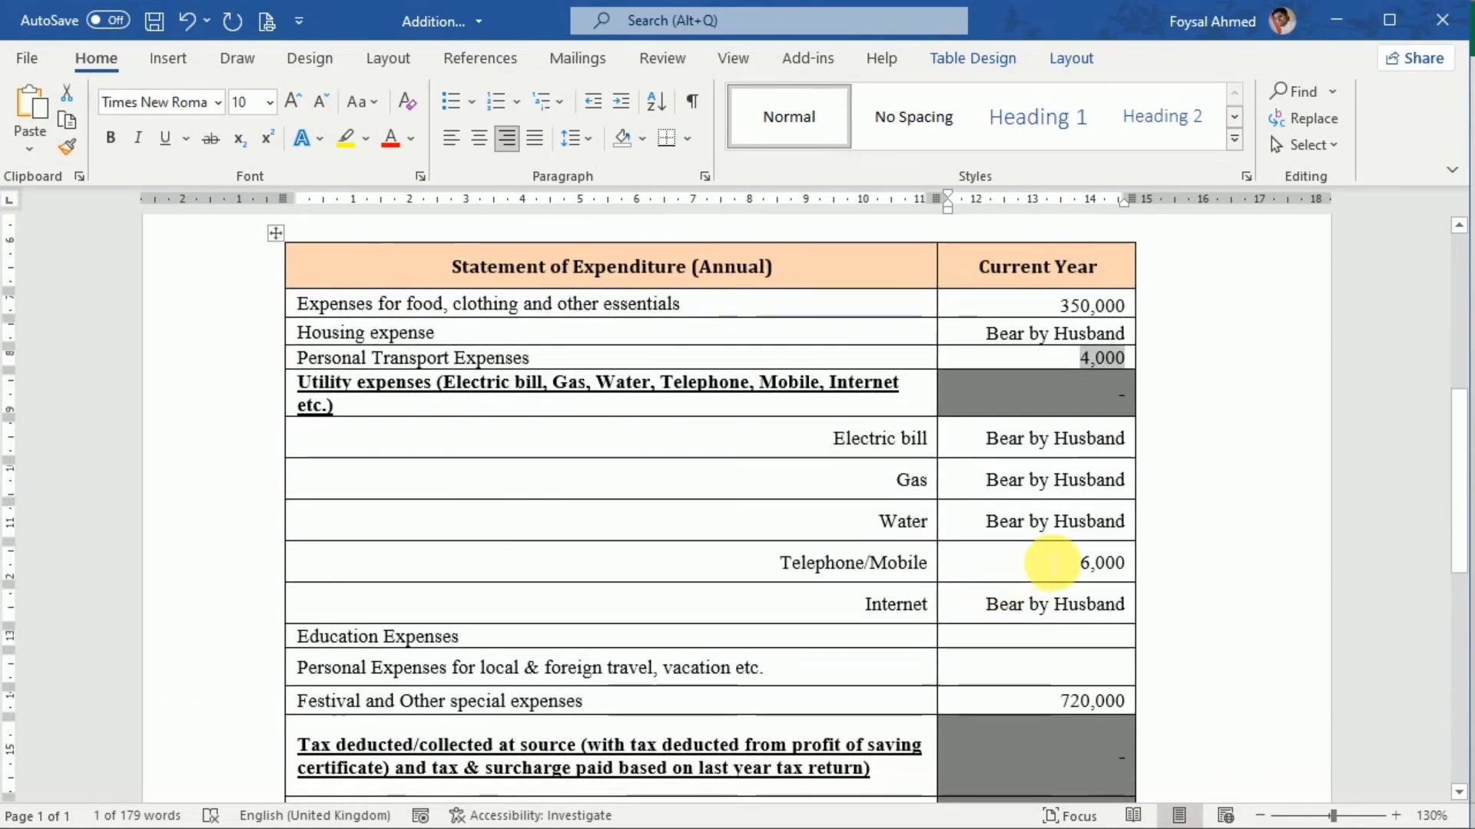
left_click_drag(1062, 569, 1112, 564)
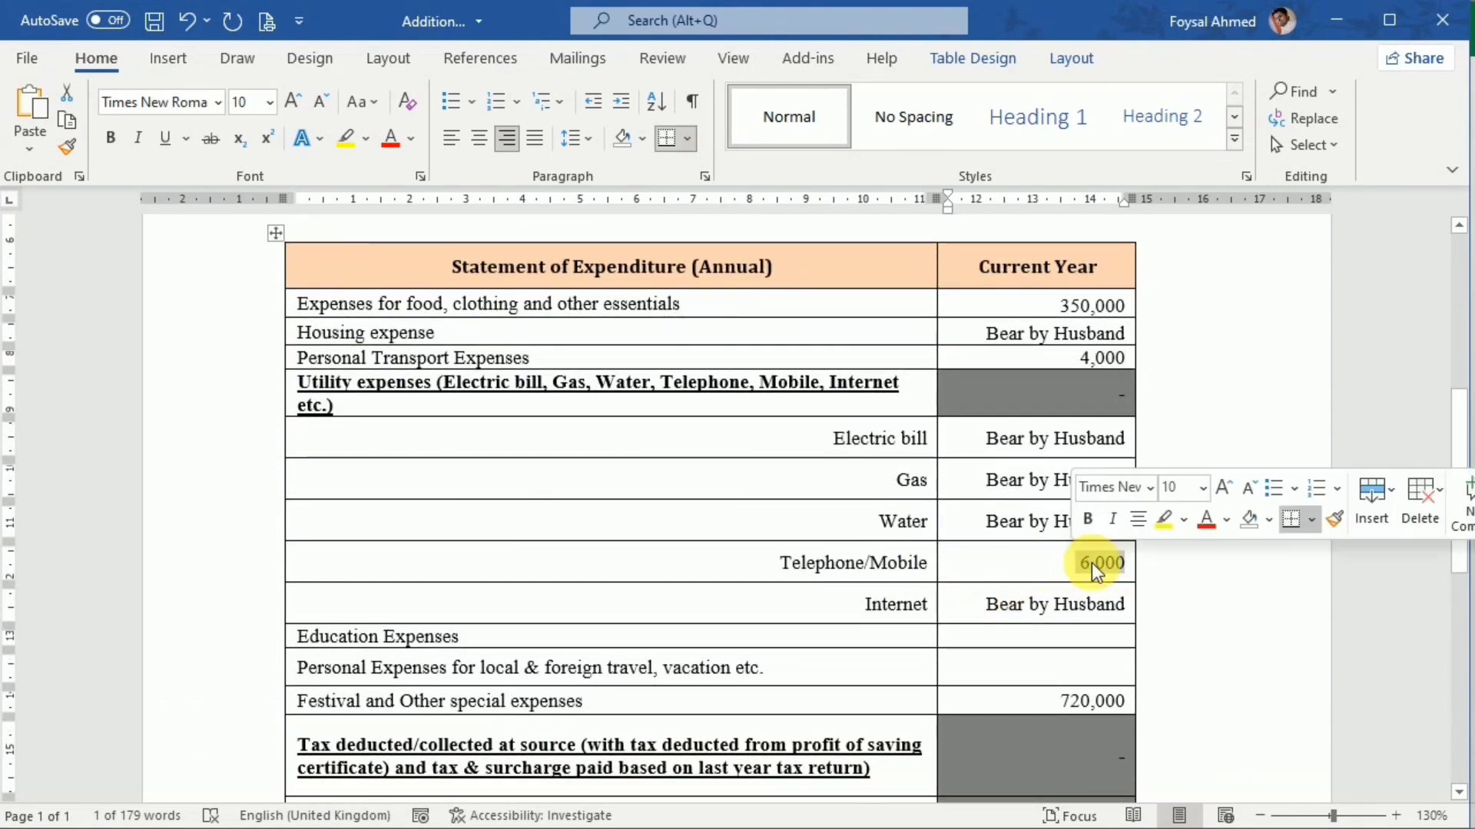
key("alt+Tab")
key("ctrl+v")
left_click(763, 526)
Take the festival and other special expenses from the Word document and enter 720,000 in B87 of Input-Note.
key("alt+Tab")
scroll(1114, 615, "down", 1)
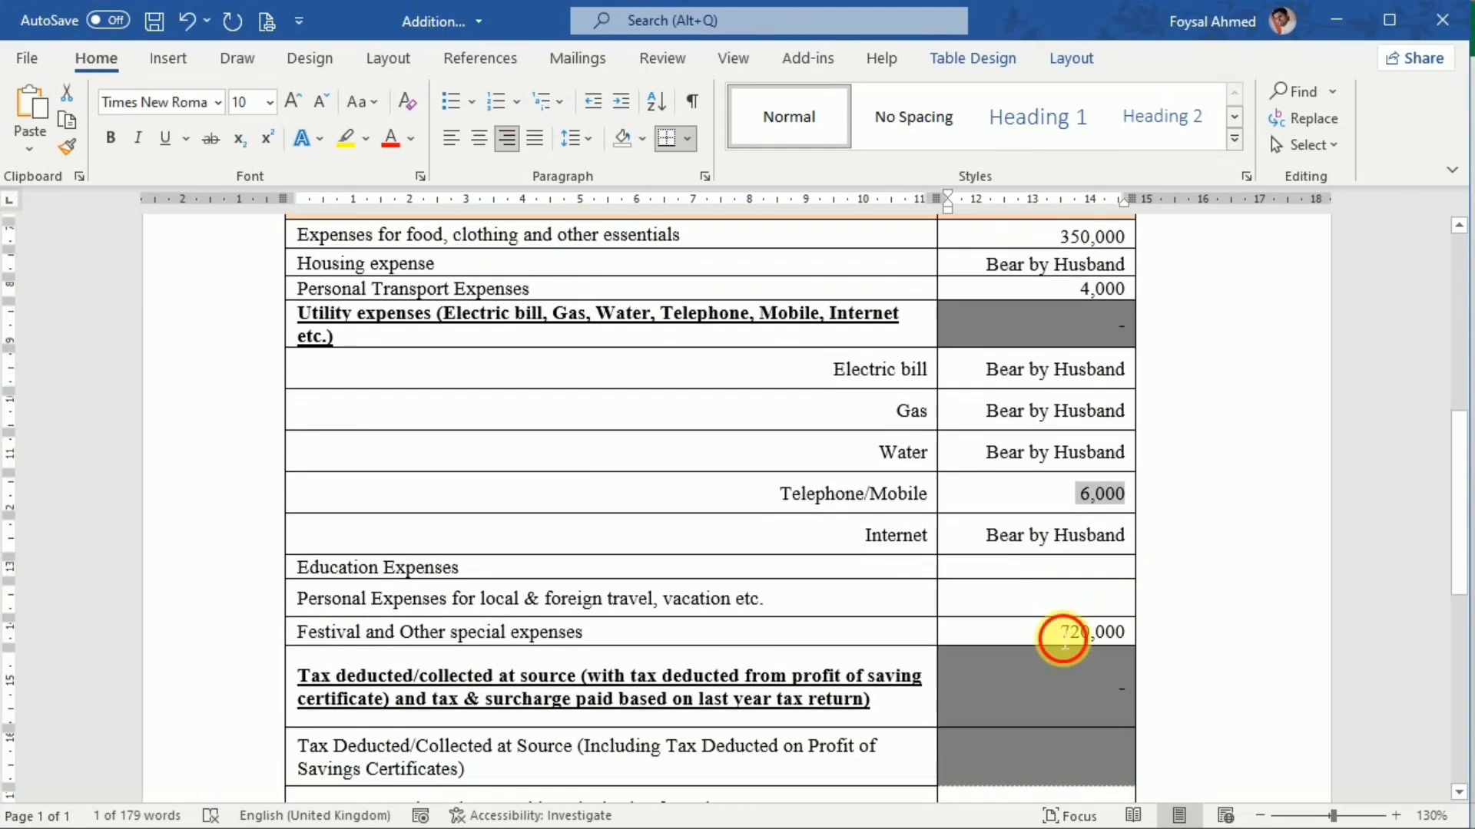
left_click_drag(1064, 641, 1130, 644)
key("alt+Tab")
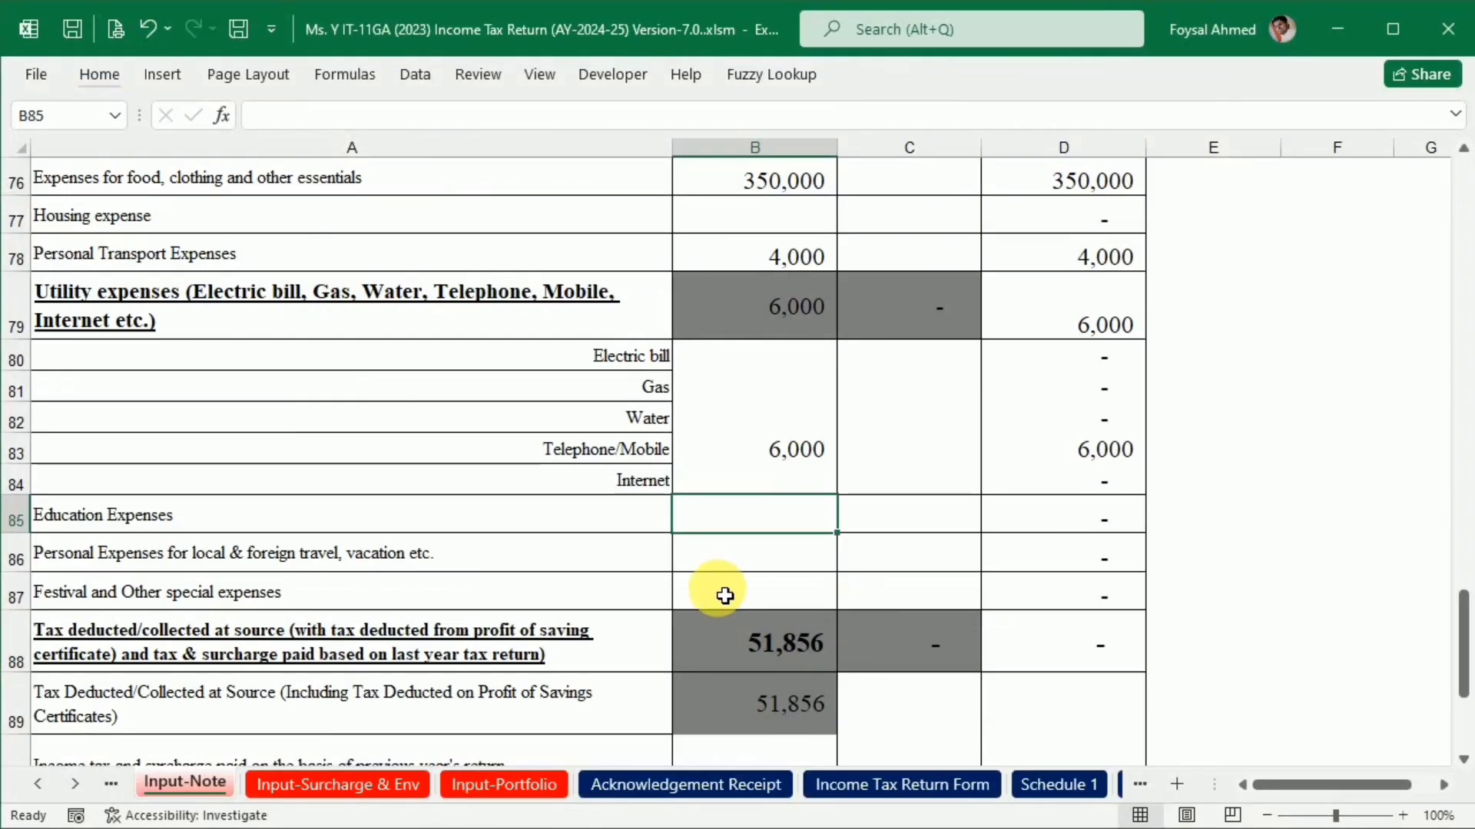
left_click(747, 595)
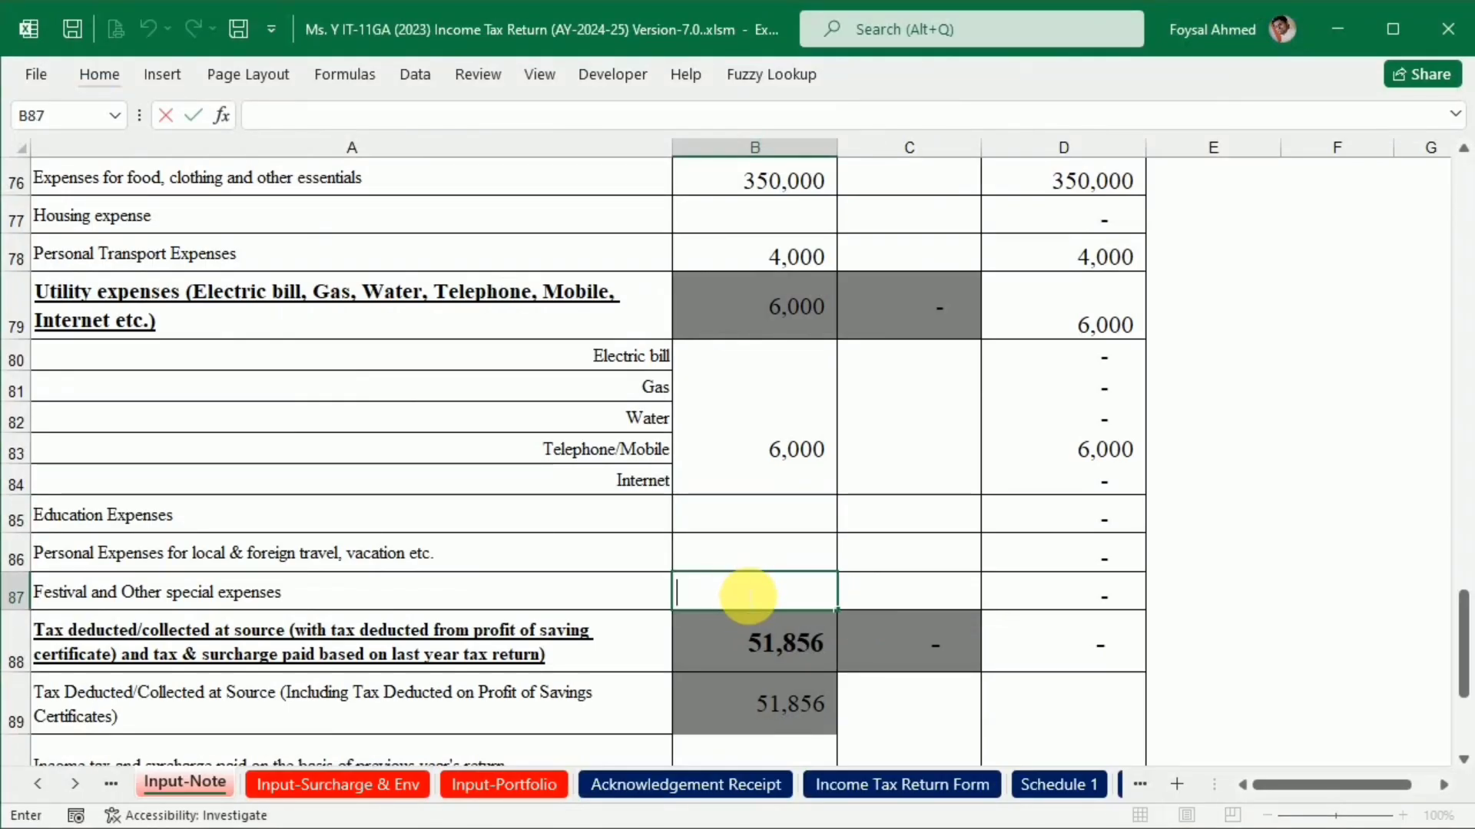
type("720,000")
left_click(980, 570)
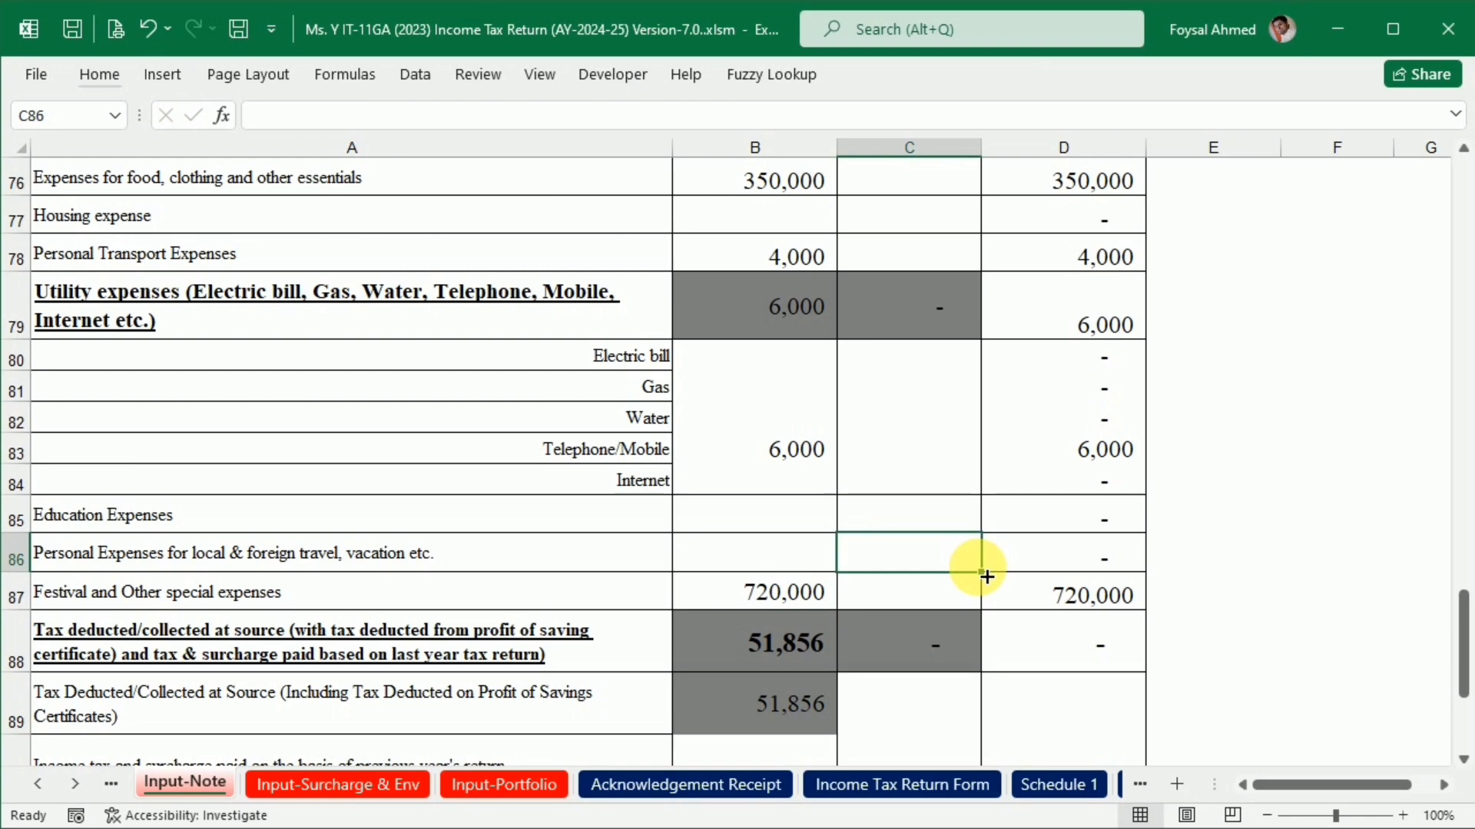
Examine the fund outflow and surplus rows on Input-Note, and the lifestyle expense amounts and comments on the IT-10BB (2023) sheet.
scroll(987, 576, "up", 5)
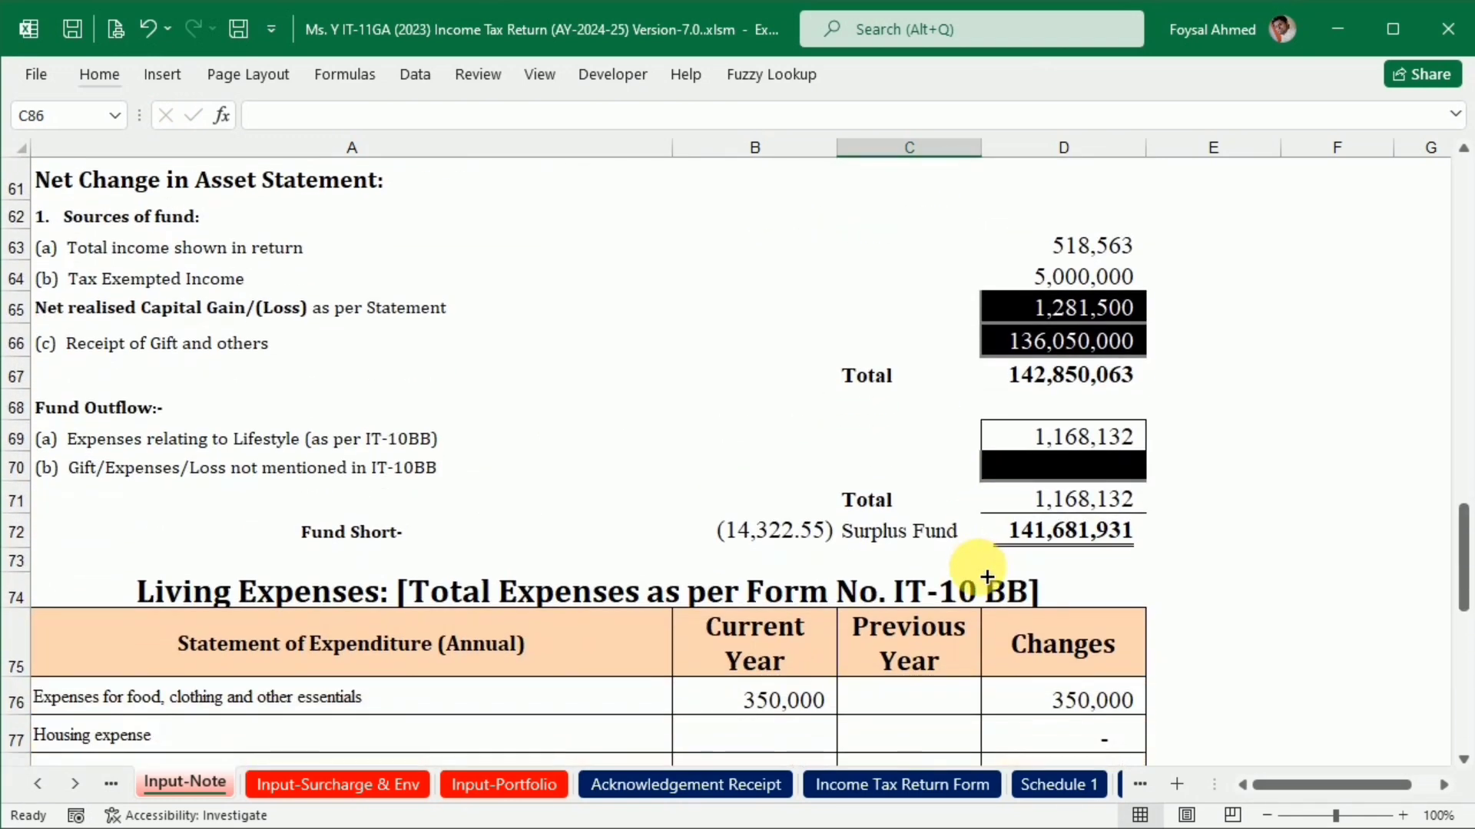
scroll(768, 630, "down", 1)
left_click(74, 784)
left_click(75, 784)
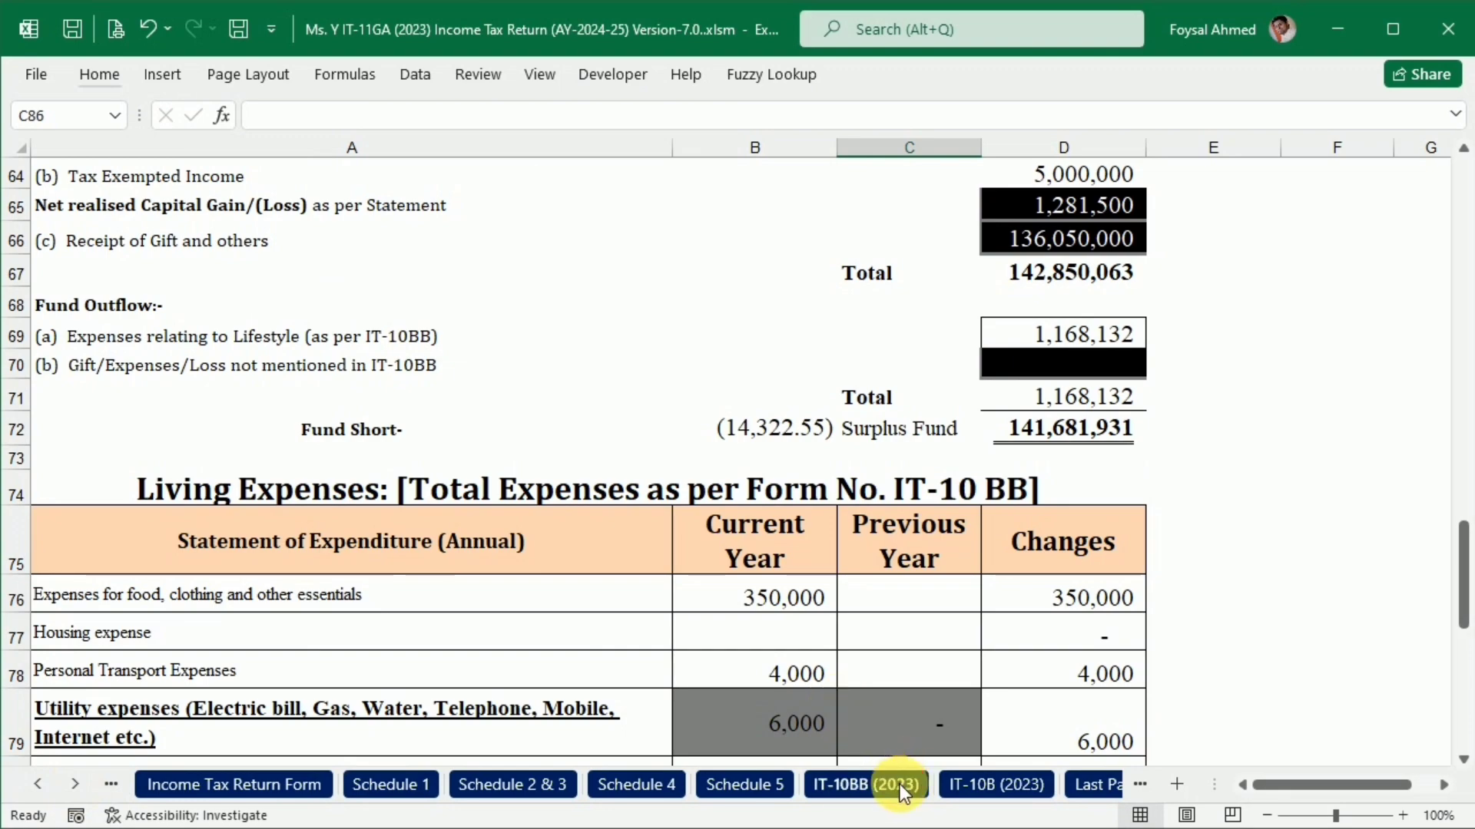
left_click(900, 785)
scroll(717, 593, "down", 1)
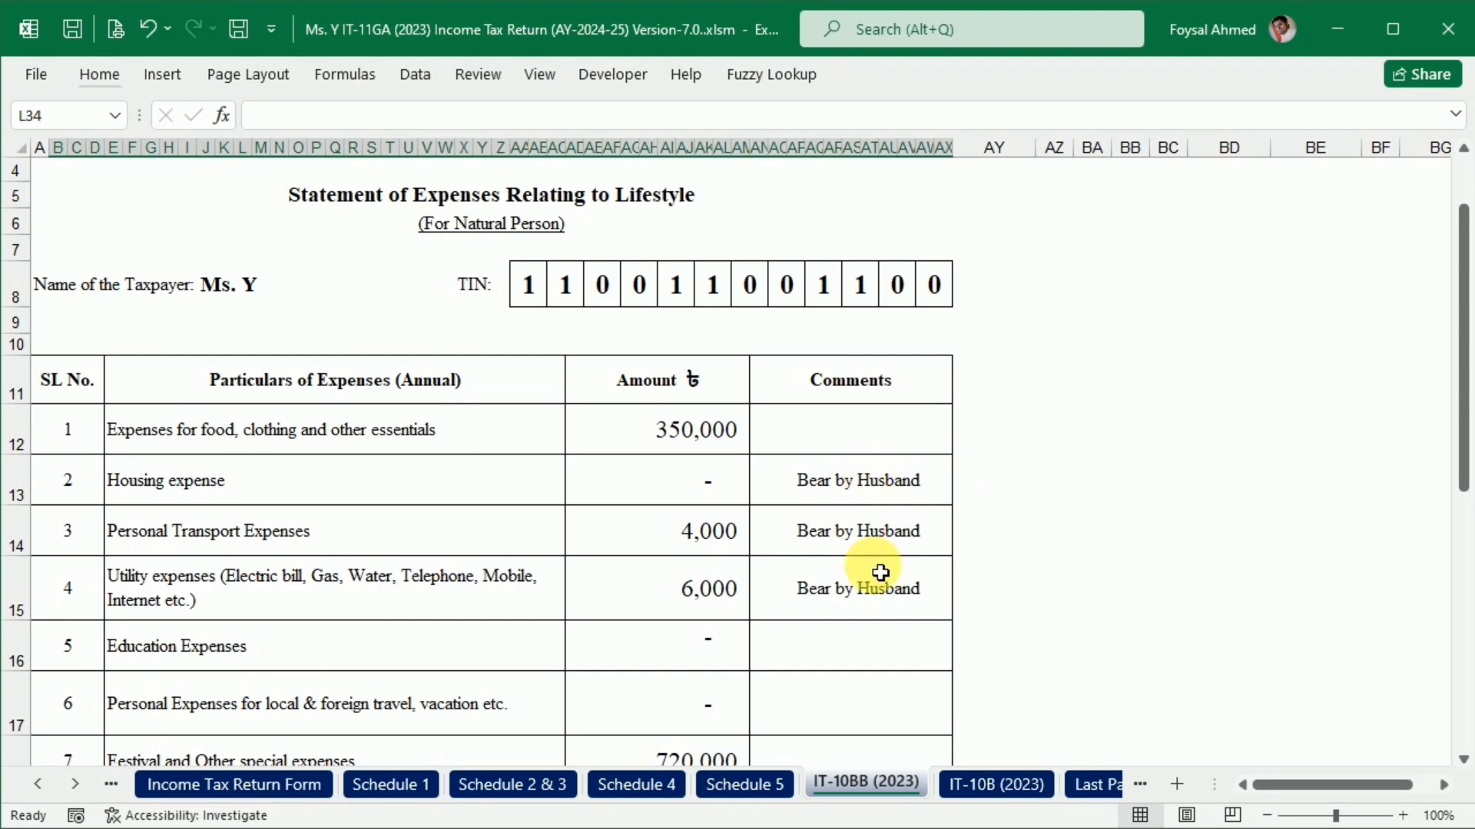
scroll(880, 573, "down", 2)
scroll(881, 573, "down", 2)
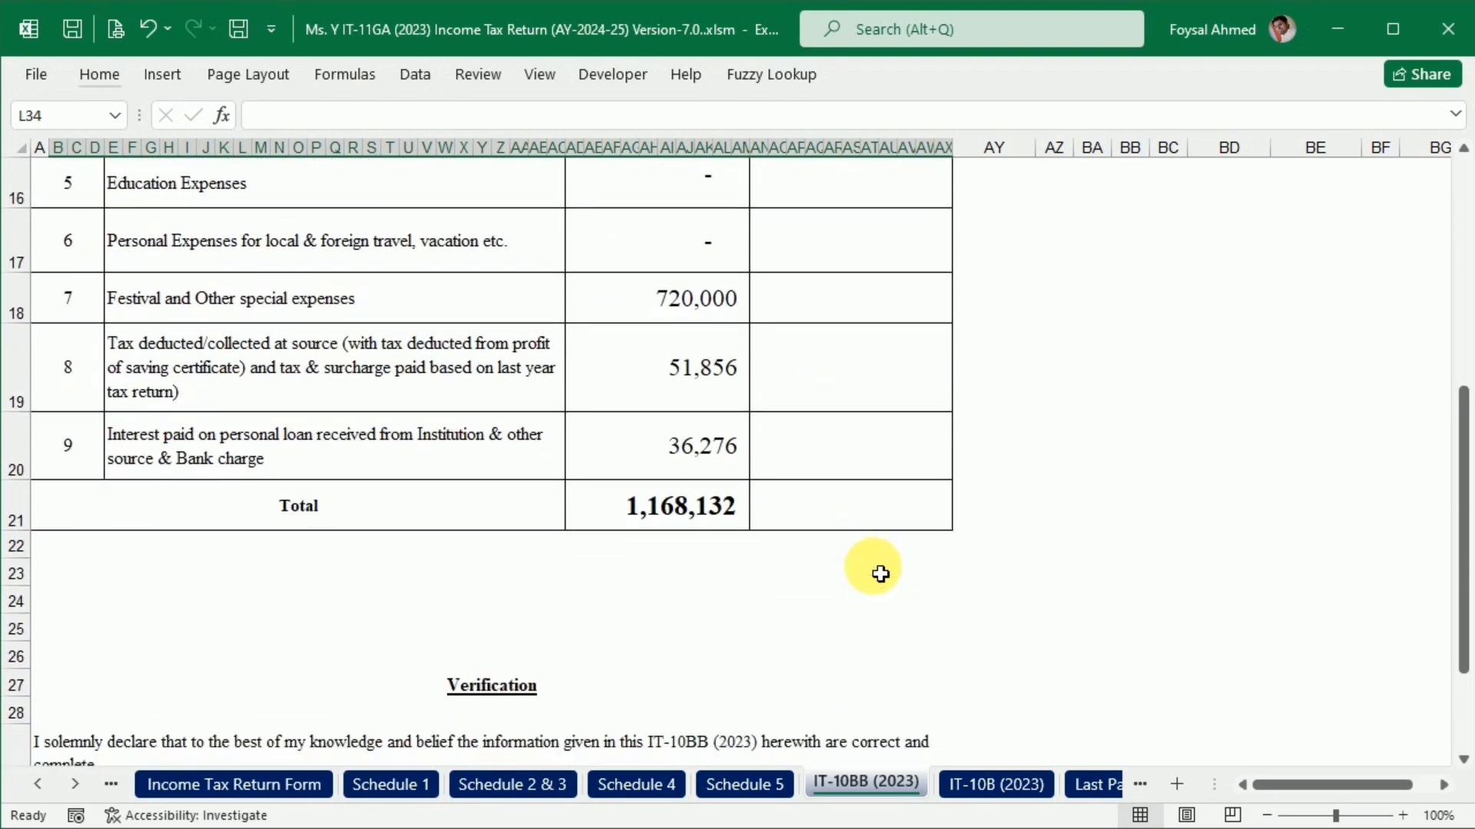
scroll(880, 573, "up", 5)
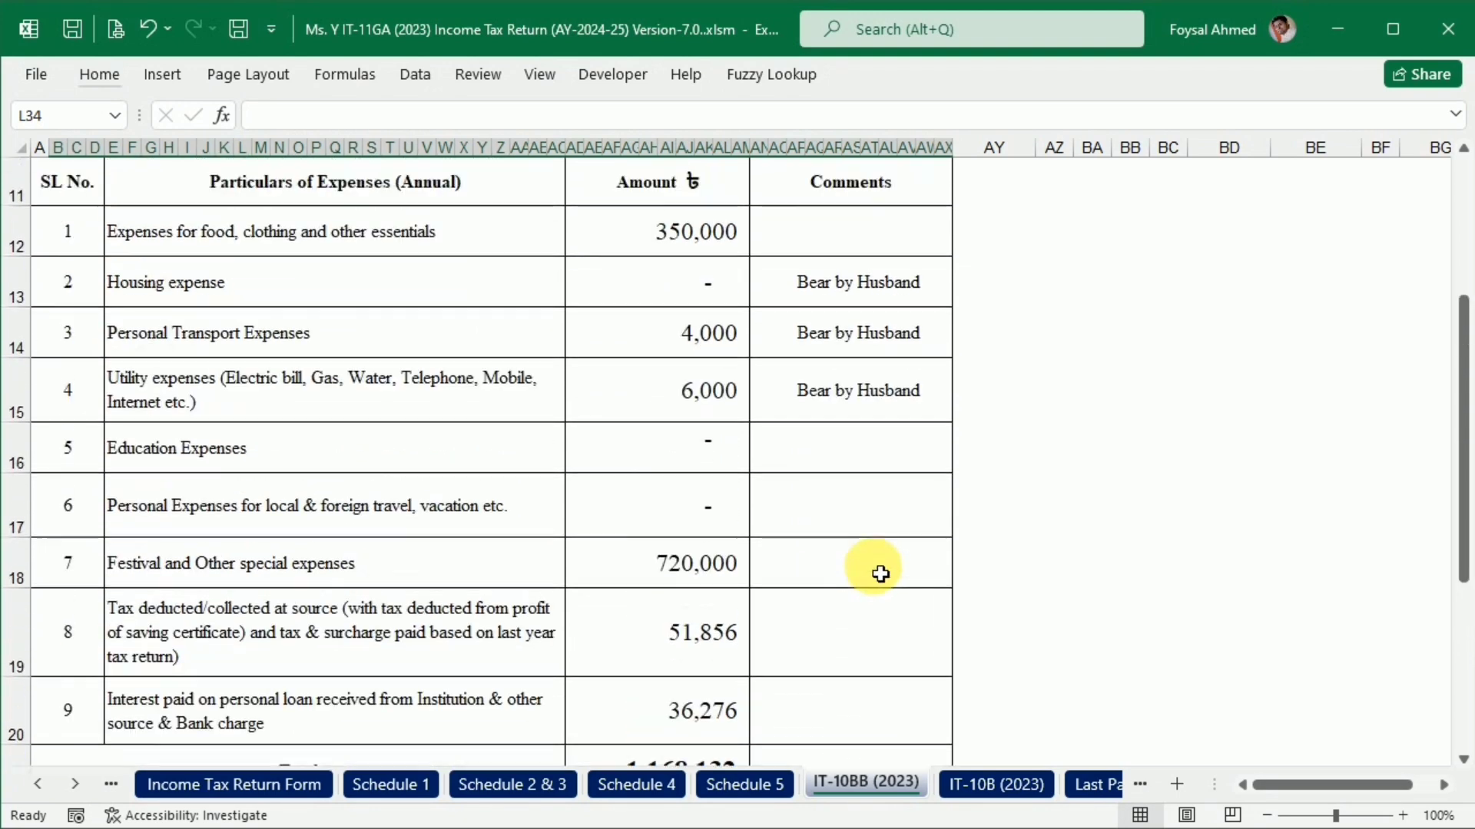
Switch to the Word document Additional Information.docx, close it with its changes saved, and return to the Excel workbook.
key("alt+Tab")
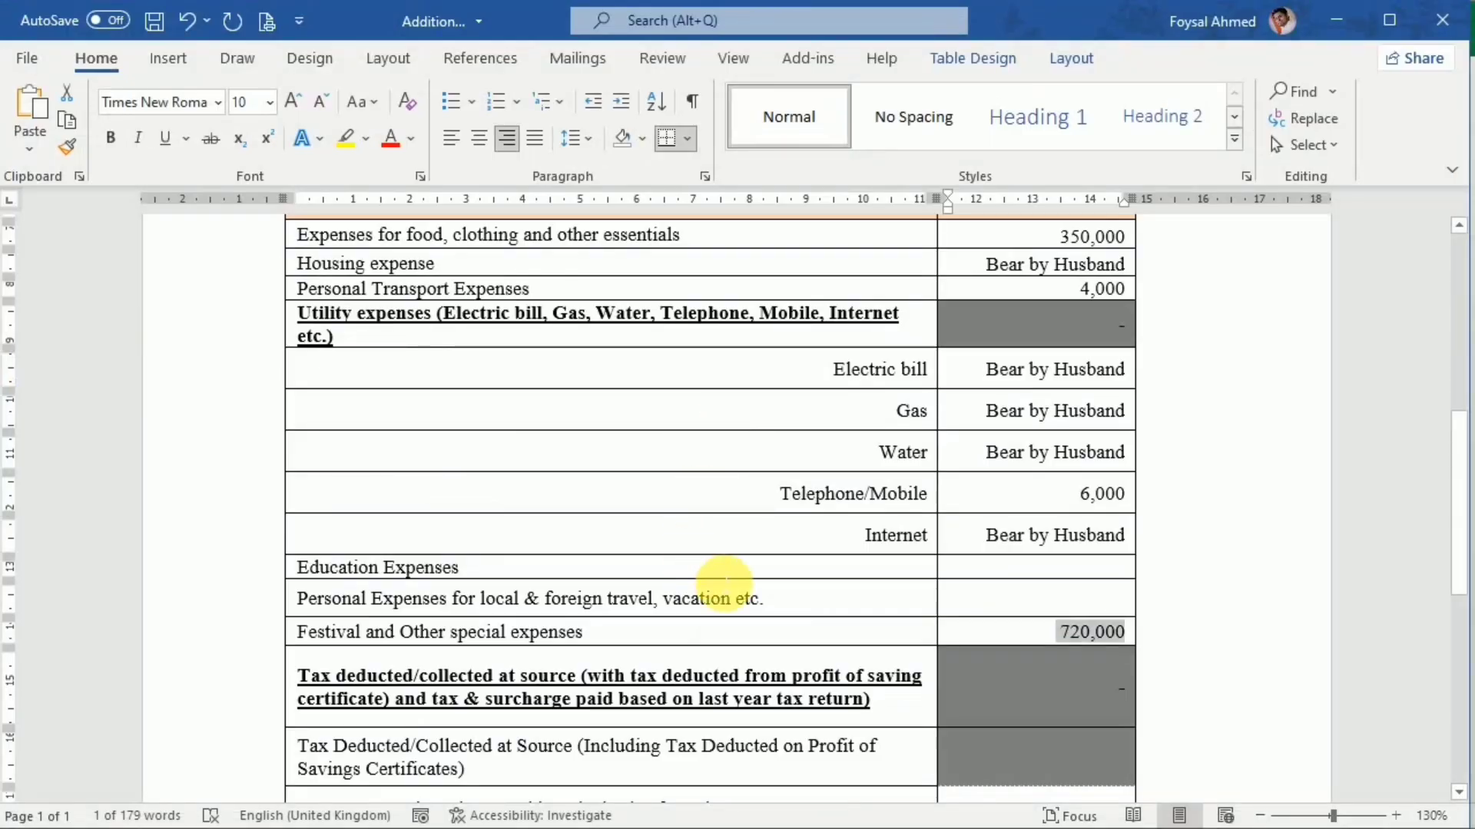
scroll(694, 558, "down", 6)
scroll(701, 573, "up", 5)
scroll(724, 586, "up", 8)
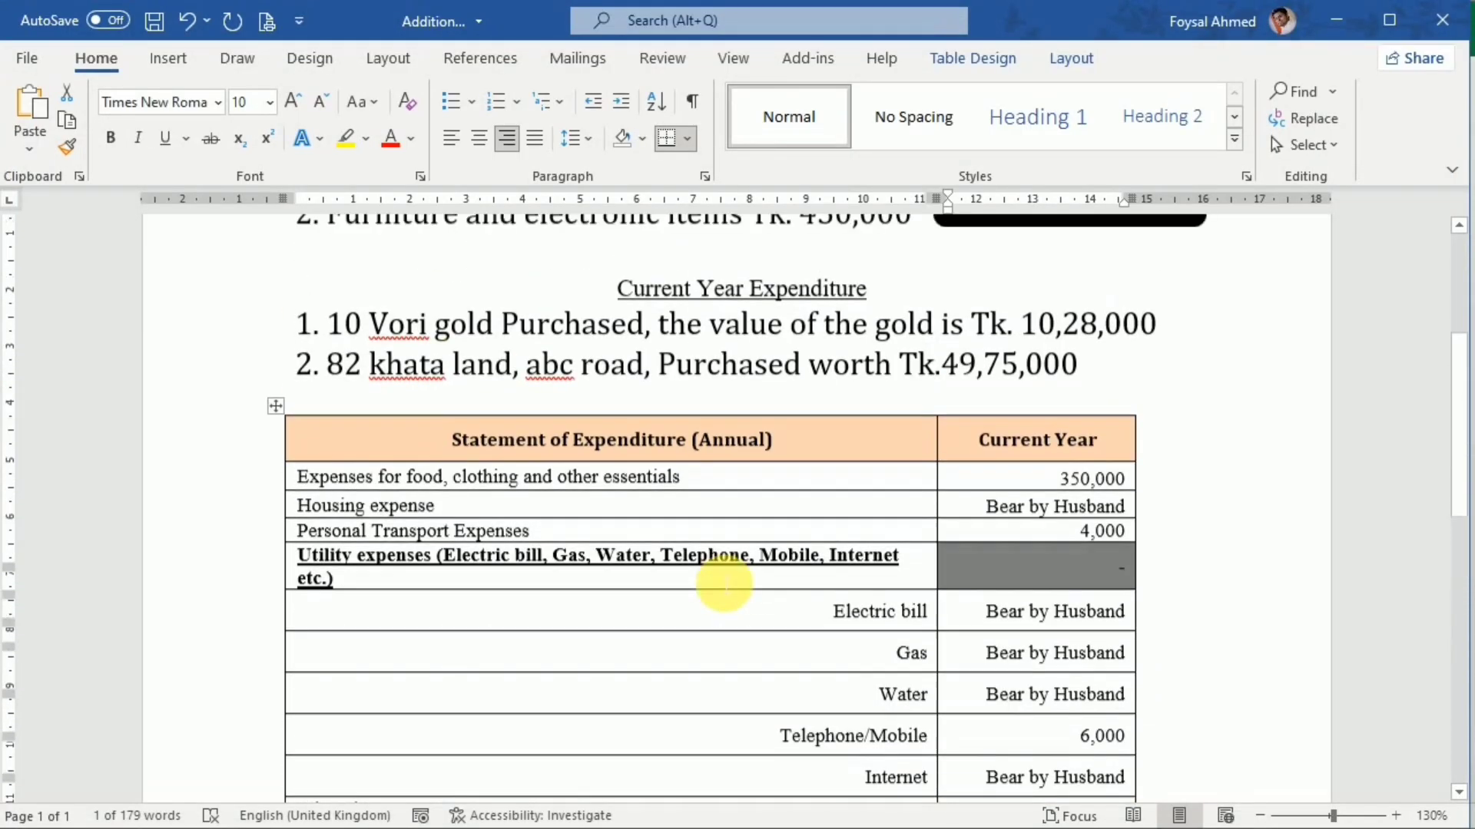
left_click(1443, 20)
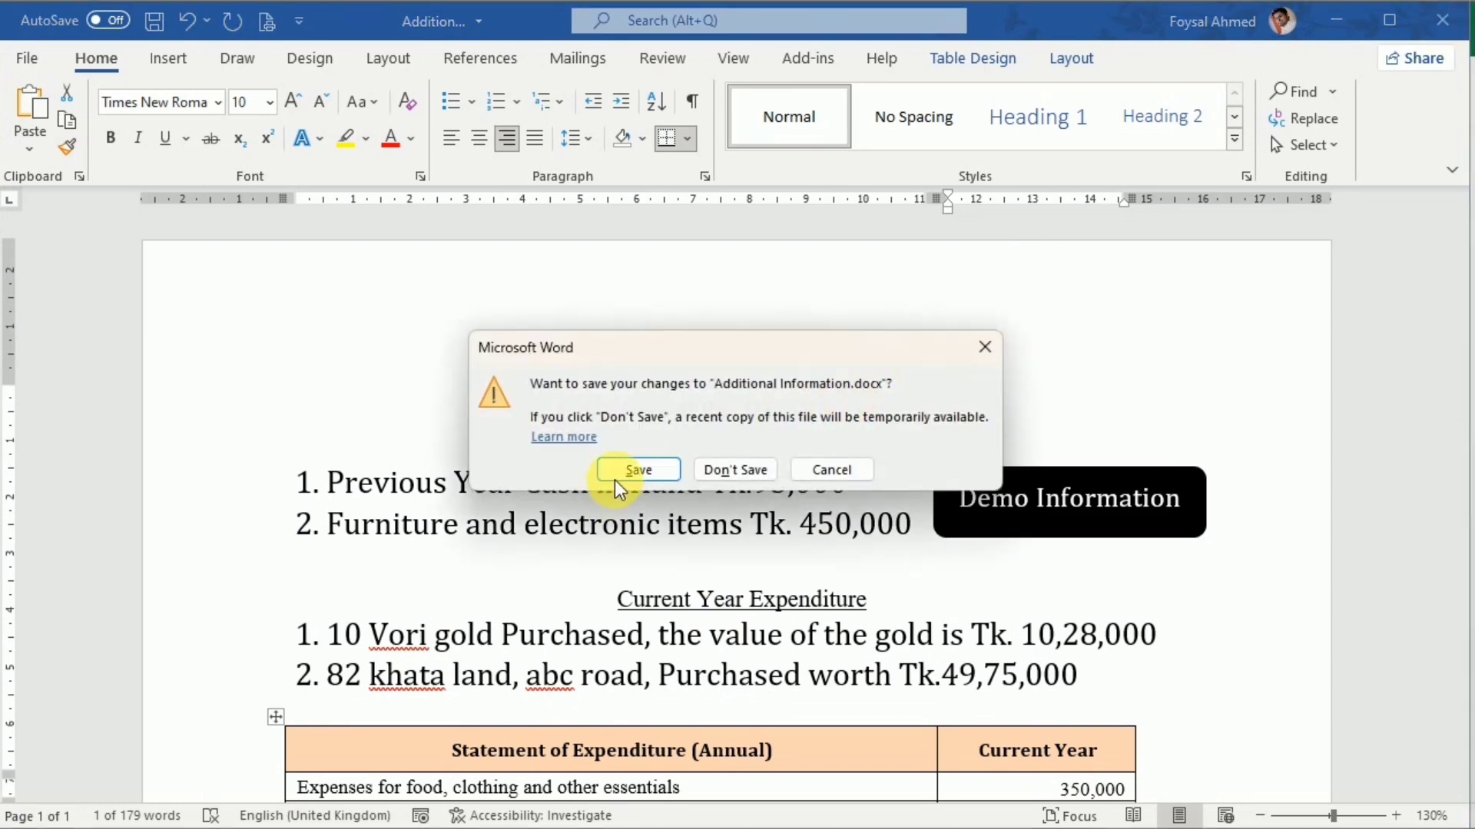
left_click(634, 470)
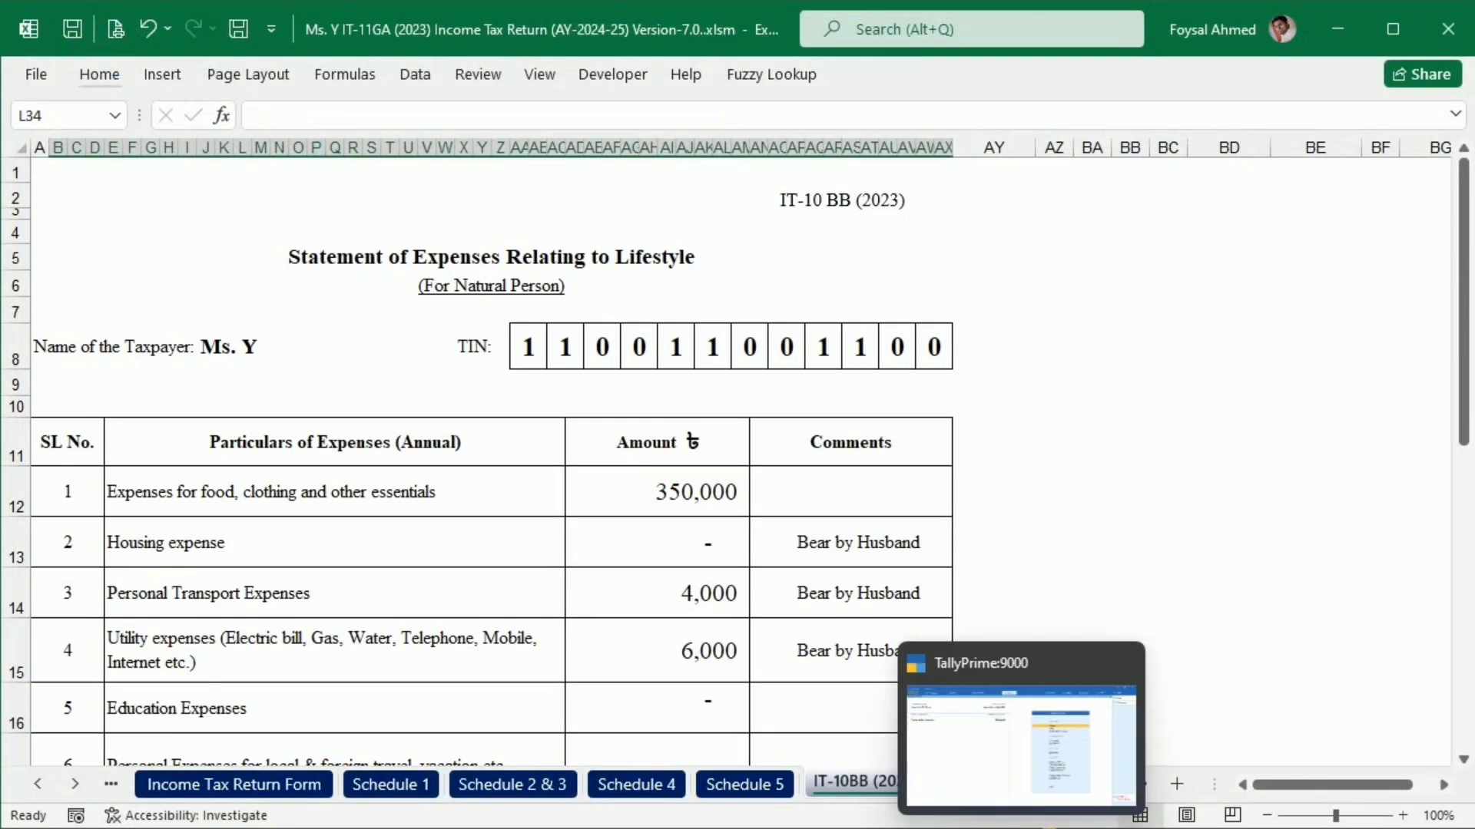
left_click(1044, 828)
key("alt+Tab")
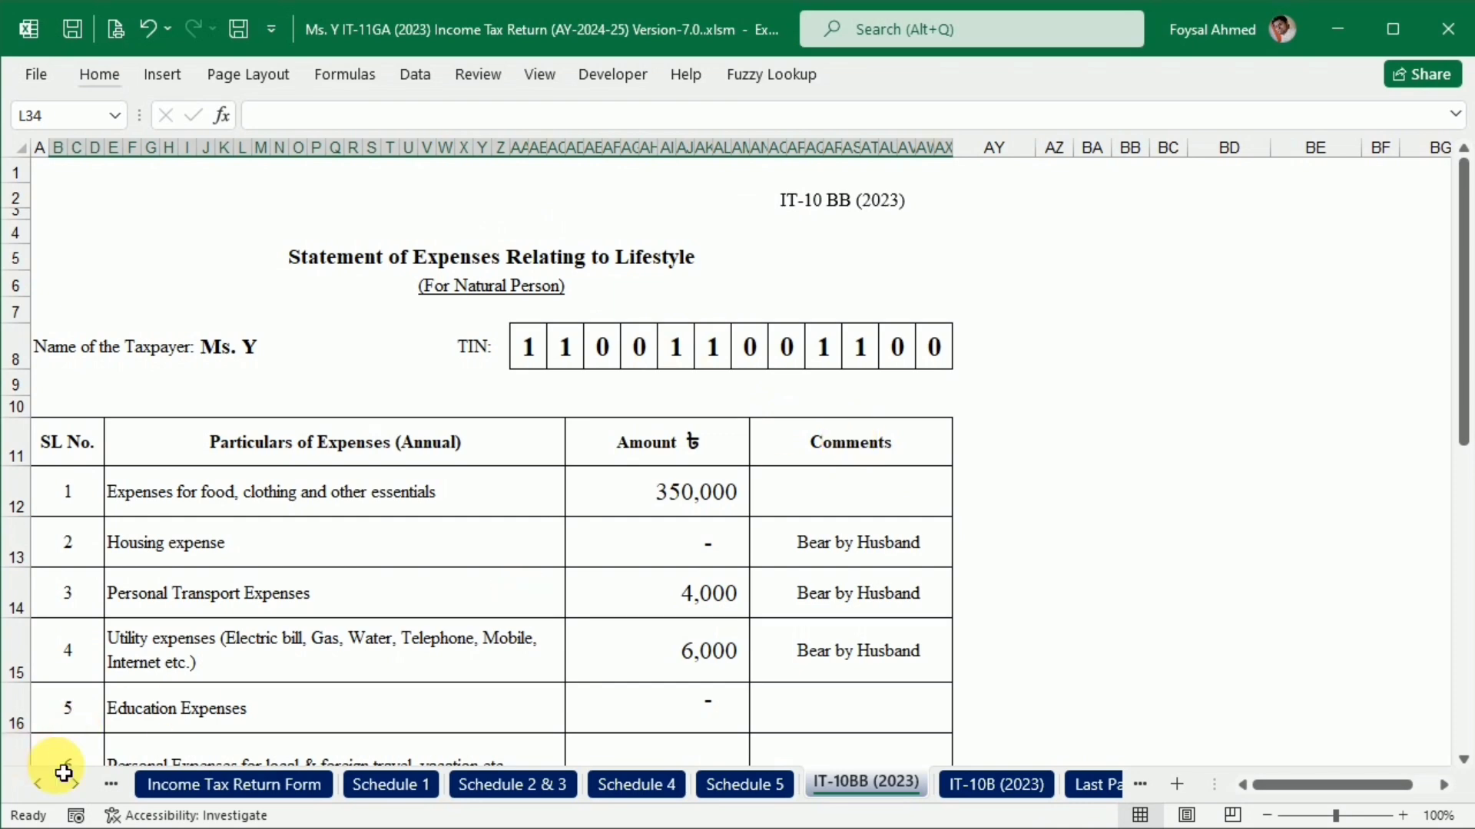
Enter the fund short amount of 14,322.55 as the current-year Cash in Hand in B46 of Input-Note.
left_click(37, 783)
left_click(36, 783)
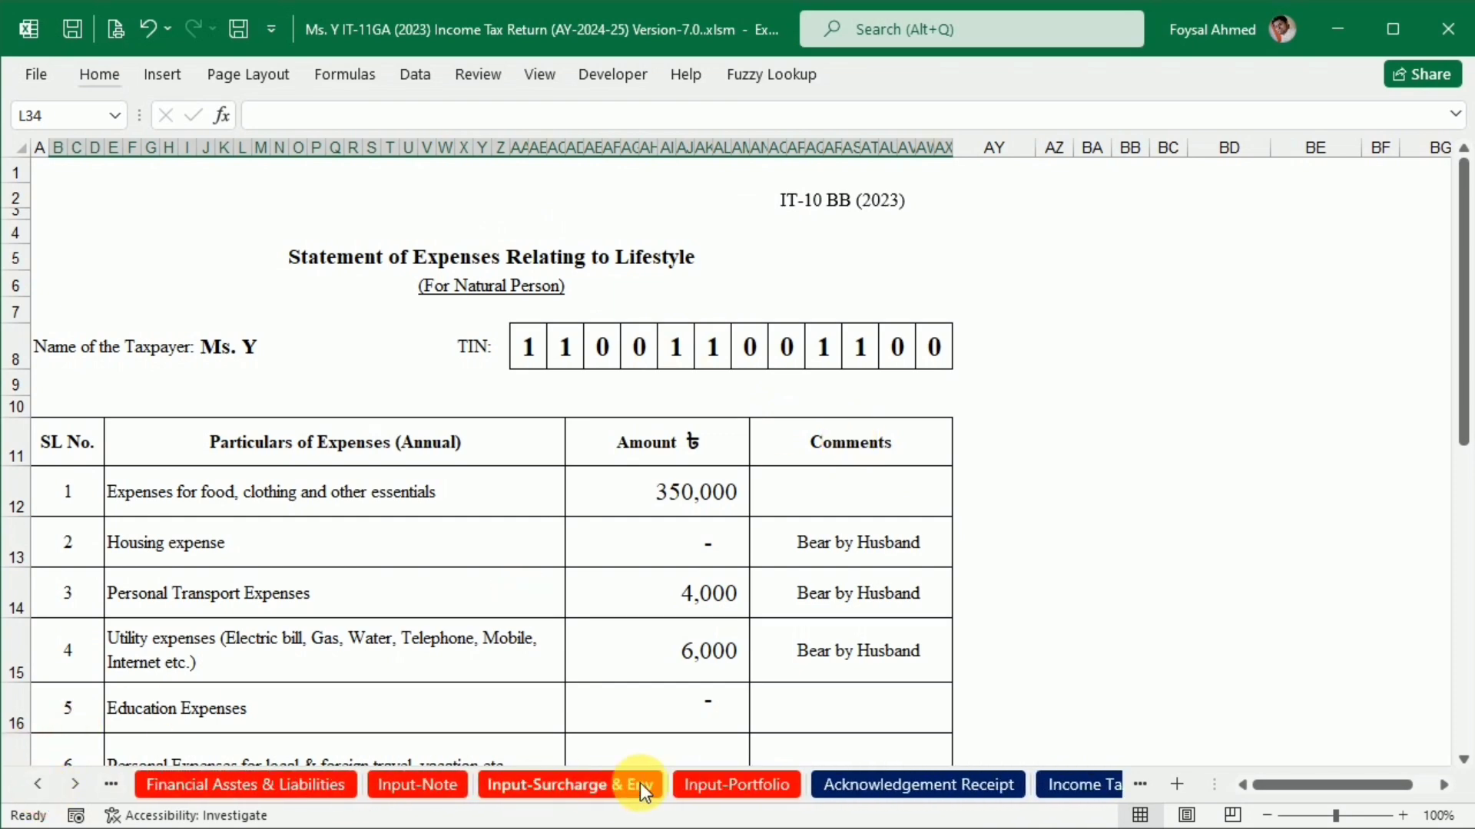
left_click(405, 783)
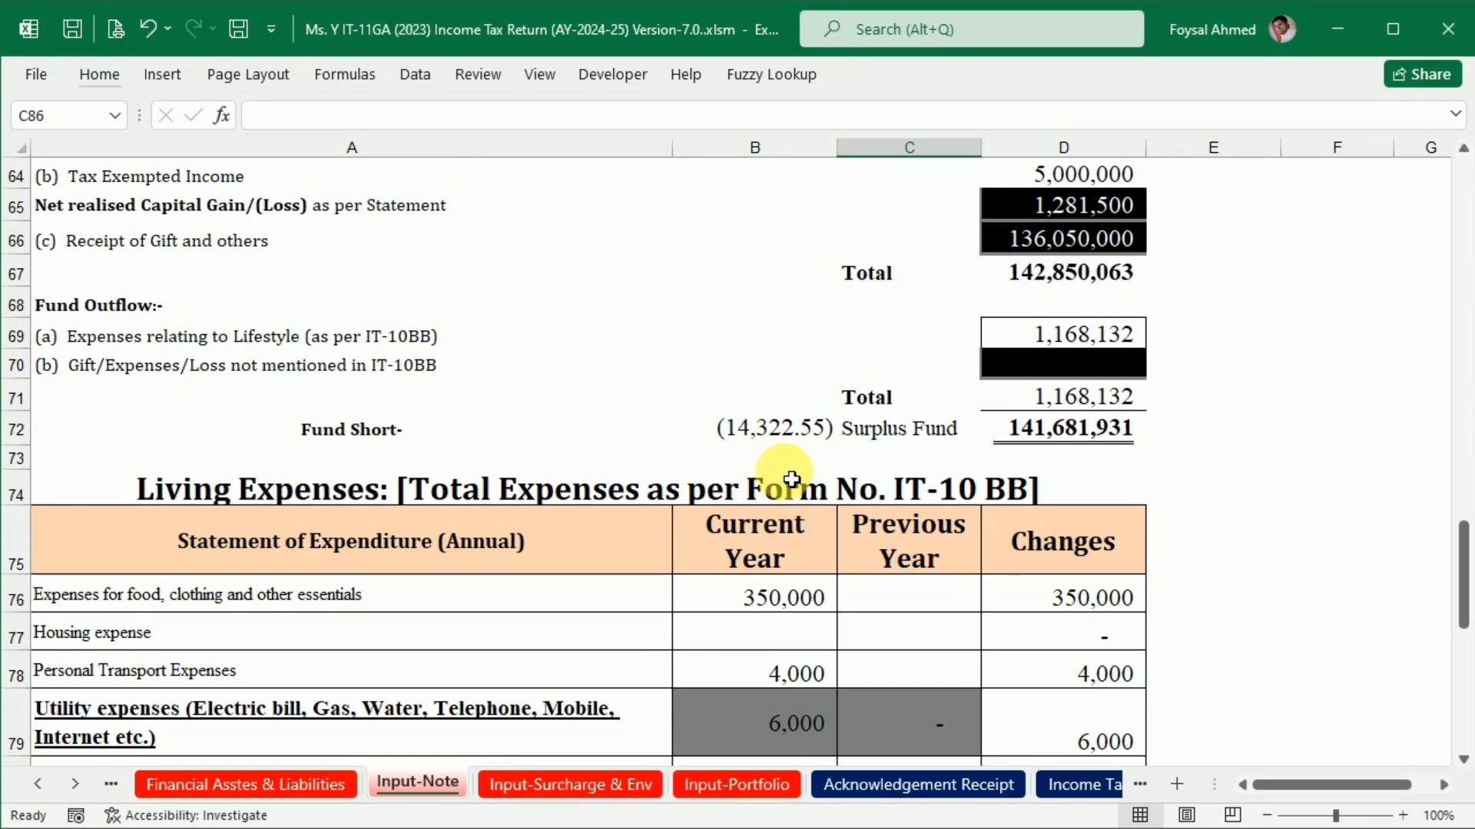
scroll(751, 569, "up", 9)
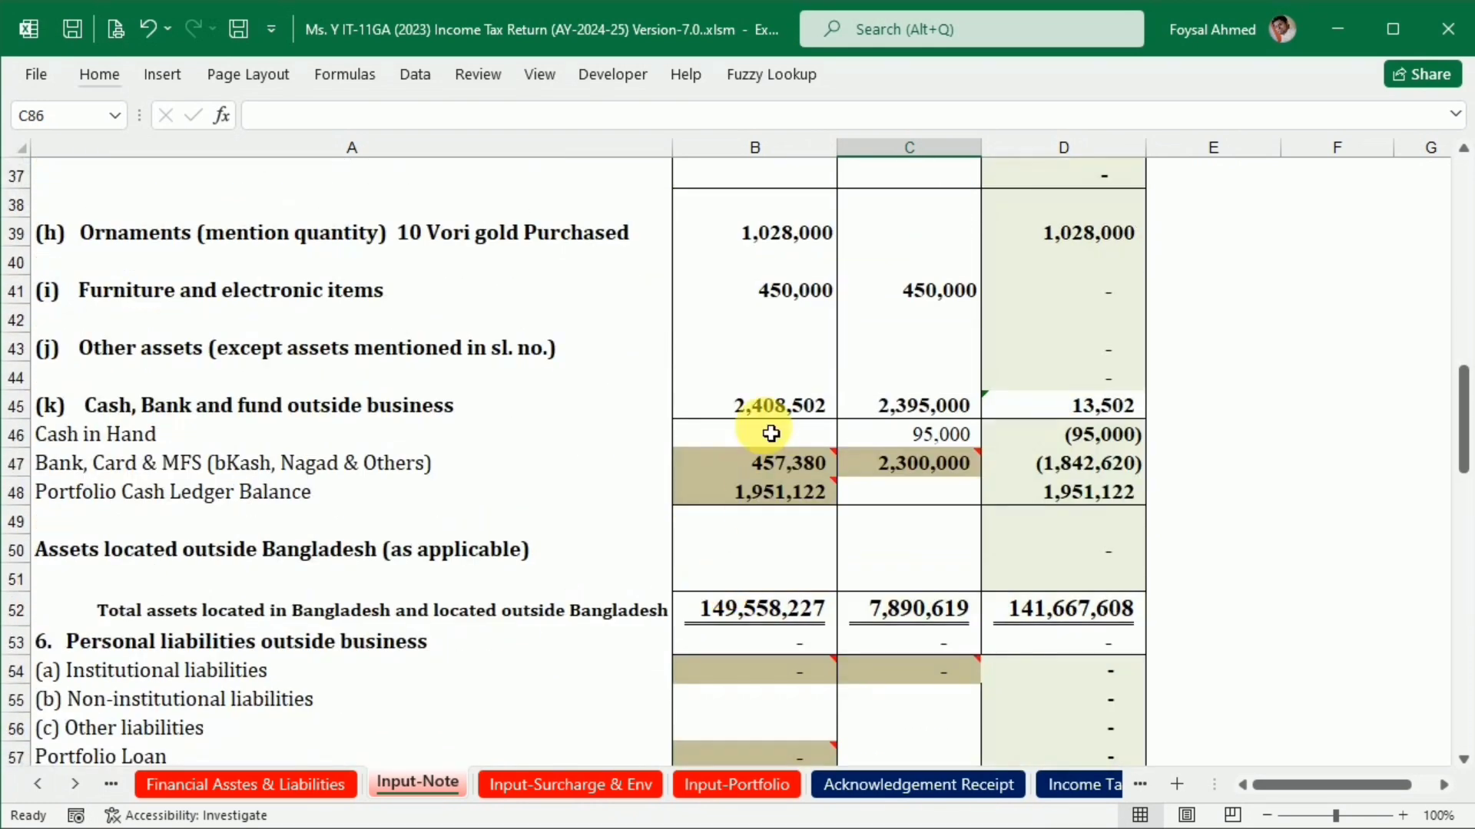
left_click(773, 435)
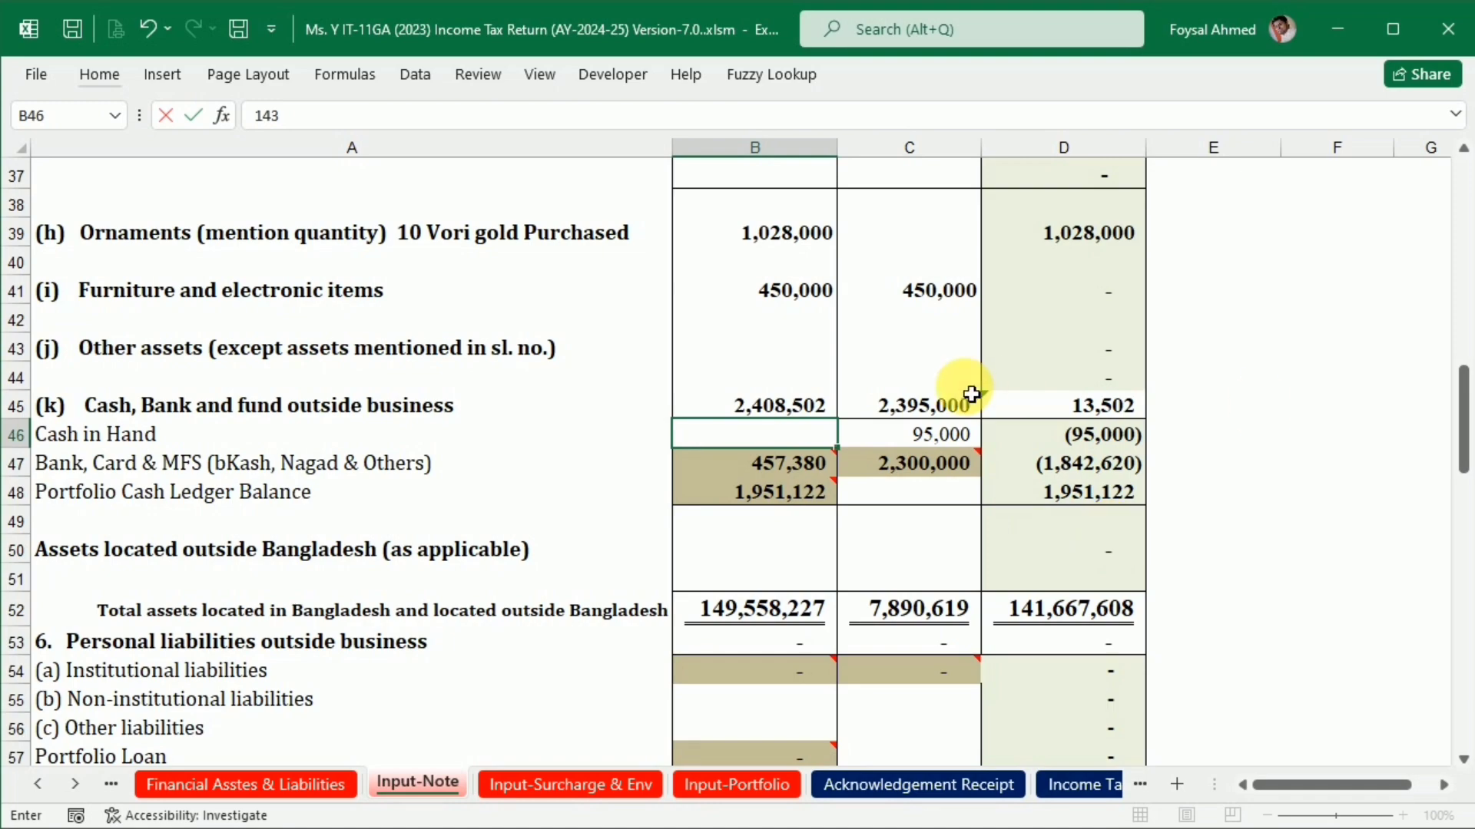
scroll(966, 390, "down", 8)
scroll(970, 396, "up", 2)
scroll(970, 395, "up", 8)
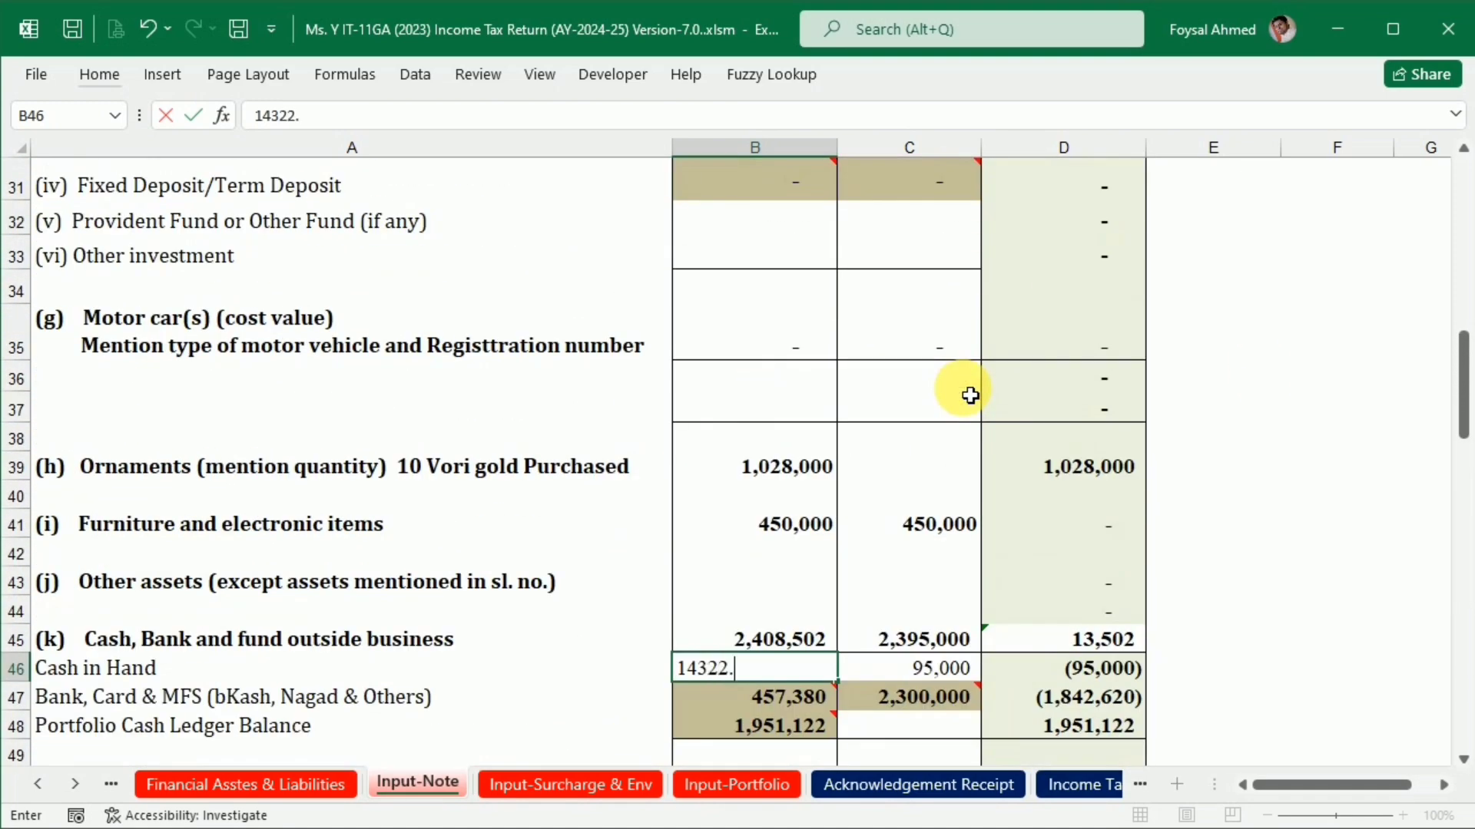
key("Return")
scroll(839, 535, "down", 8)
scroll(816, 726, "up", 18)
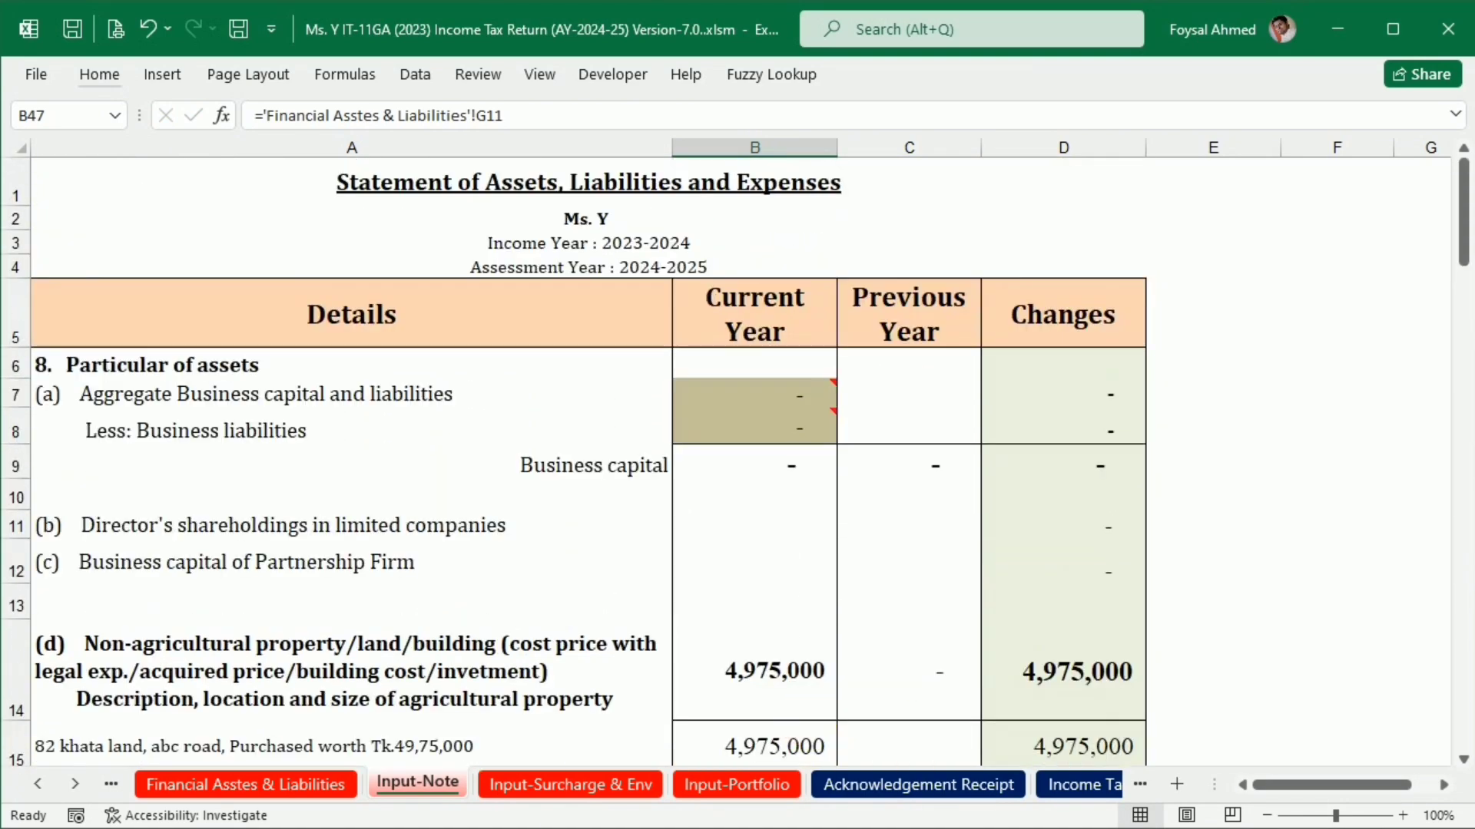
Compare gross wealth with total assets on the IT-10B (2023) sheet, and review the lifestyle expenses on IT-10BB (2023).
left_click(74, 784)
left_click(75, 784)
left_click(75, 784)
left_click(75, 784)
left_click(75, 785)
left_click(75, 785)
left_click(768, 784)
scroll(744, 551, "down", 9)
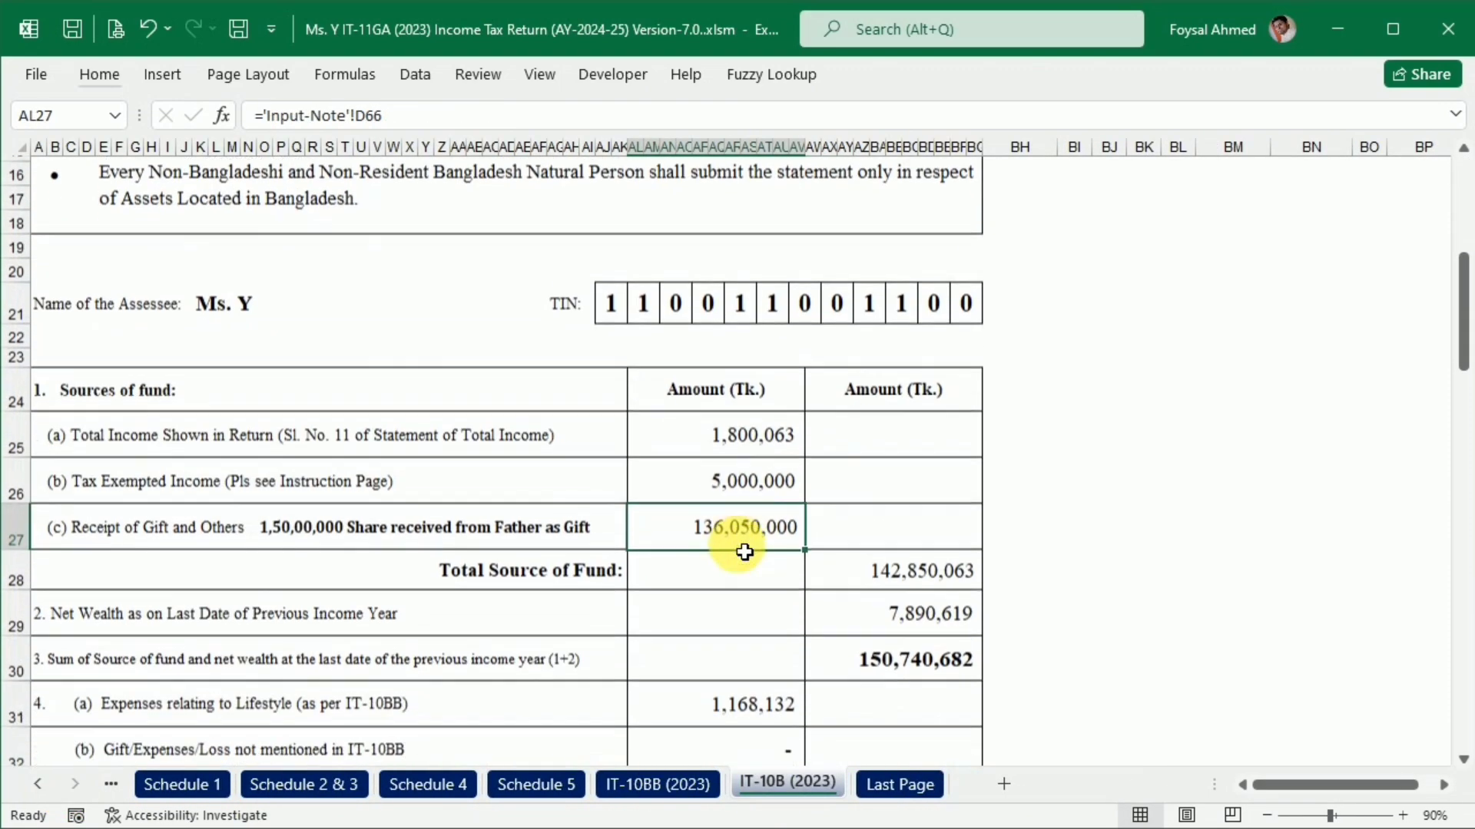
scroll(744, 552, "down", 1)
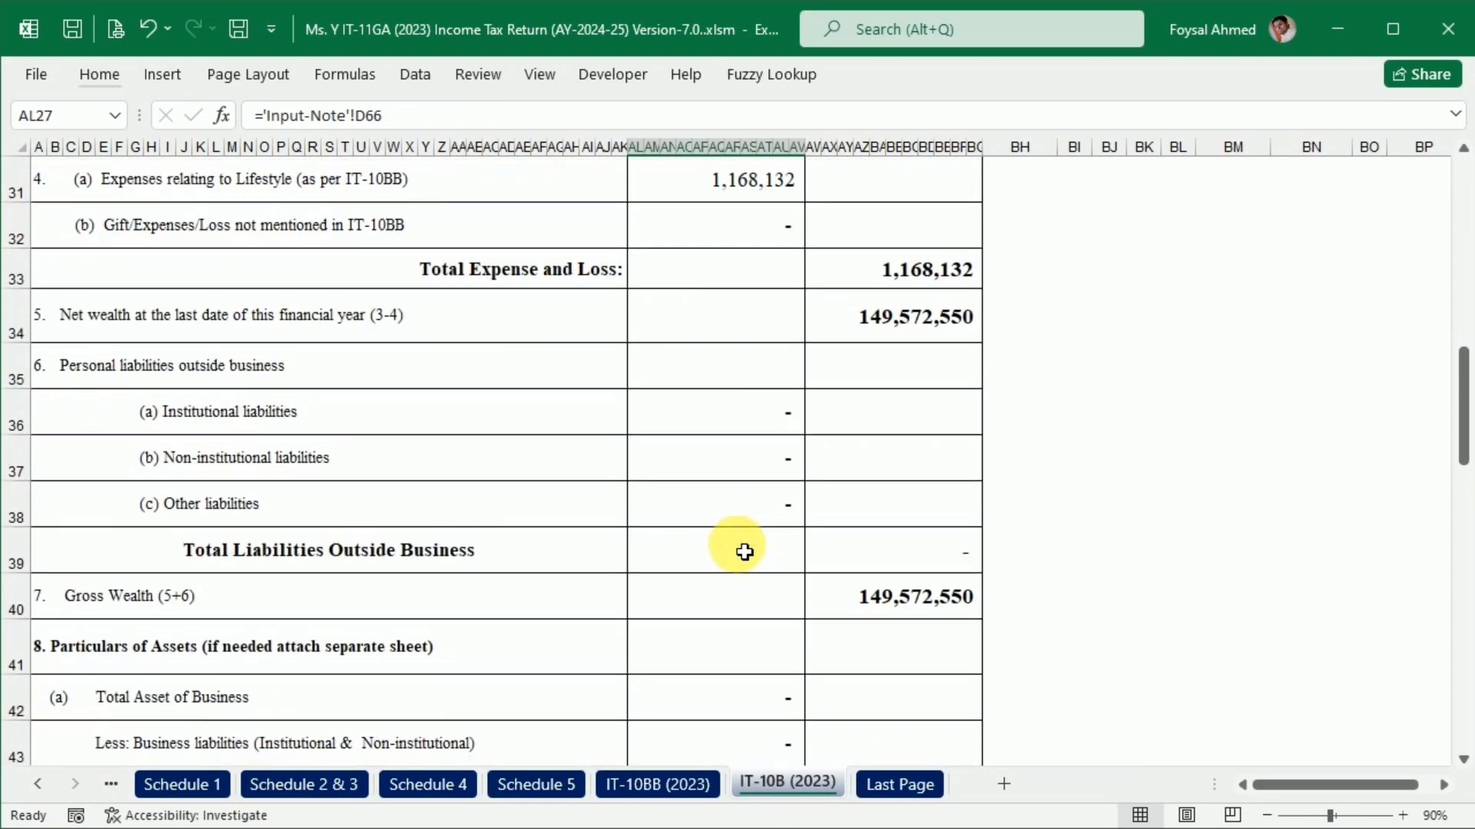
scroll(59, 471, "down", 1)
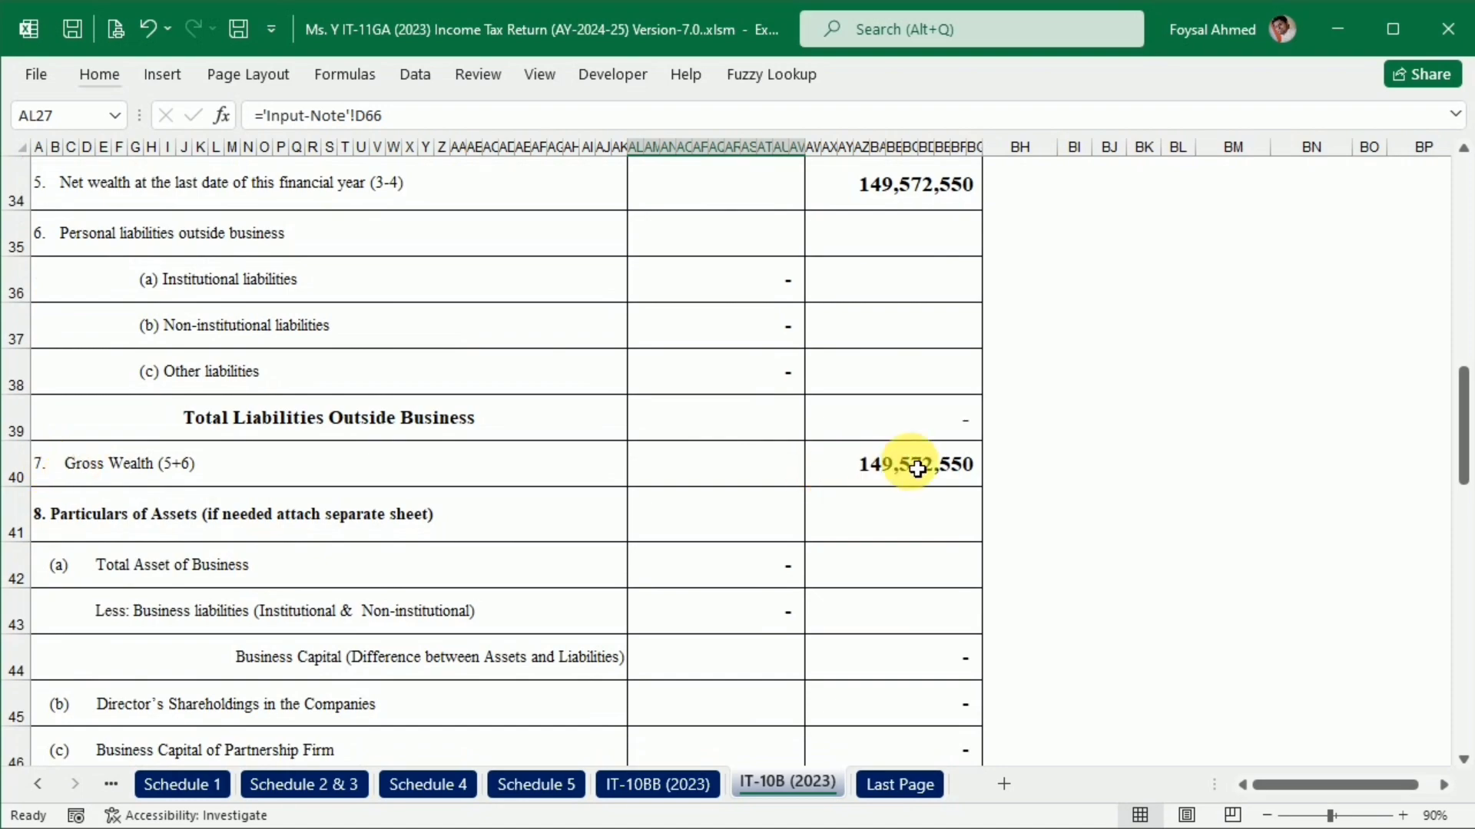
left_click(880, 465)
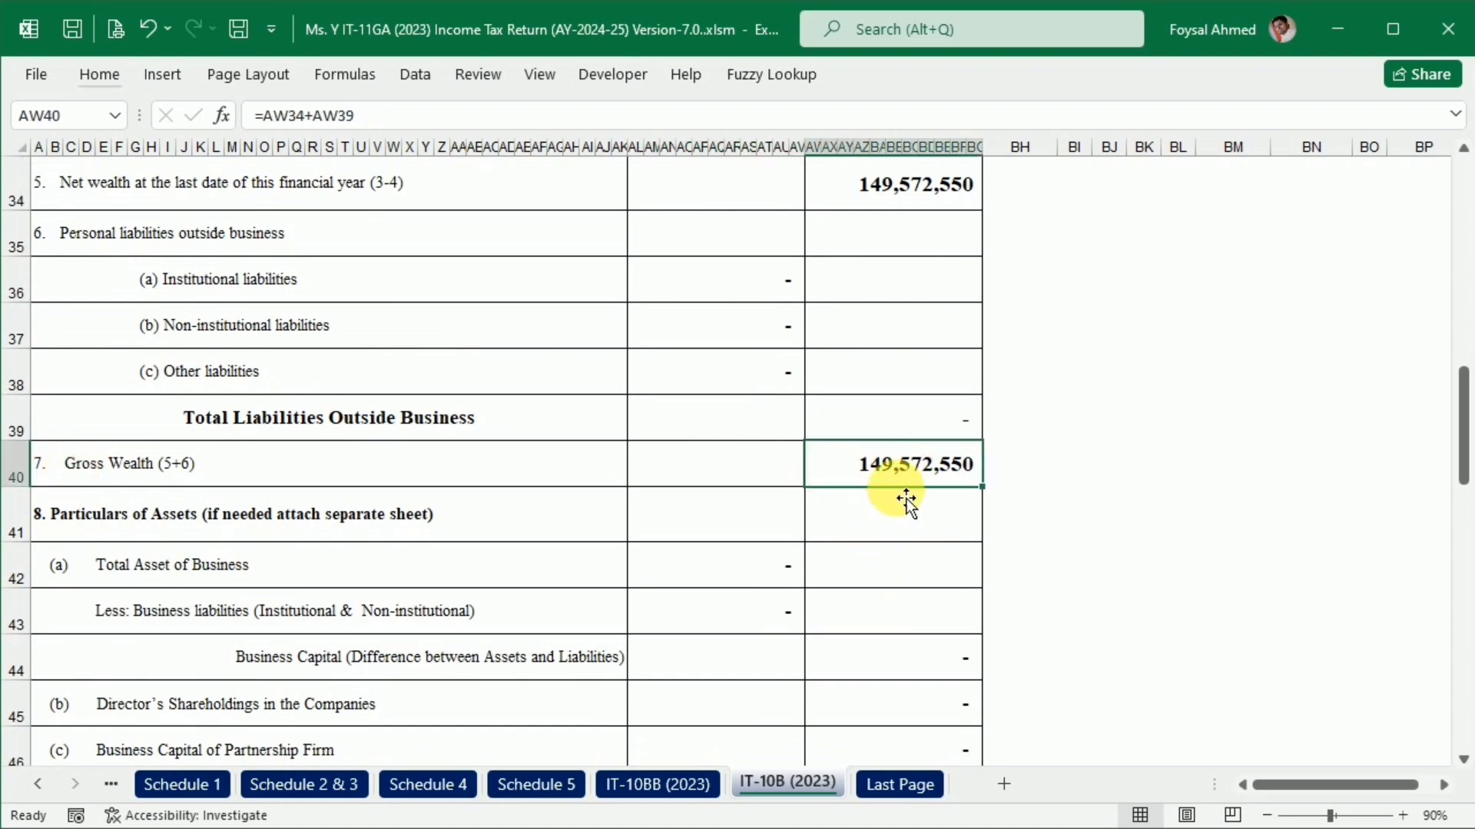
scroll(864, 610, "down", 6)
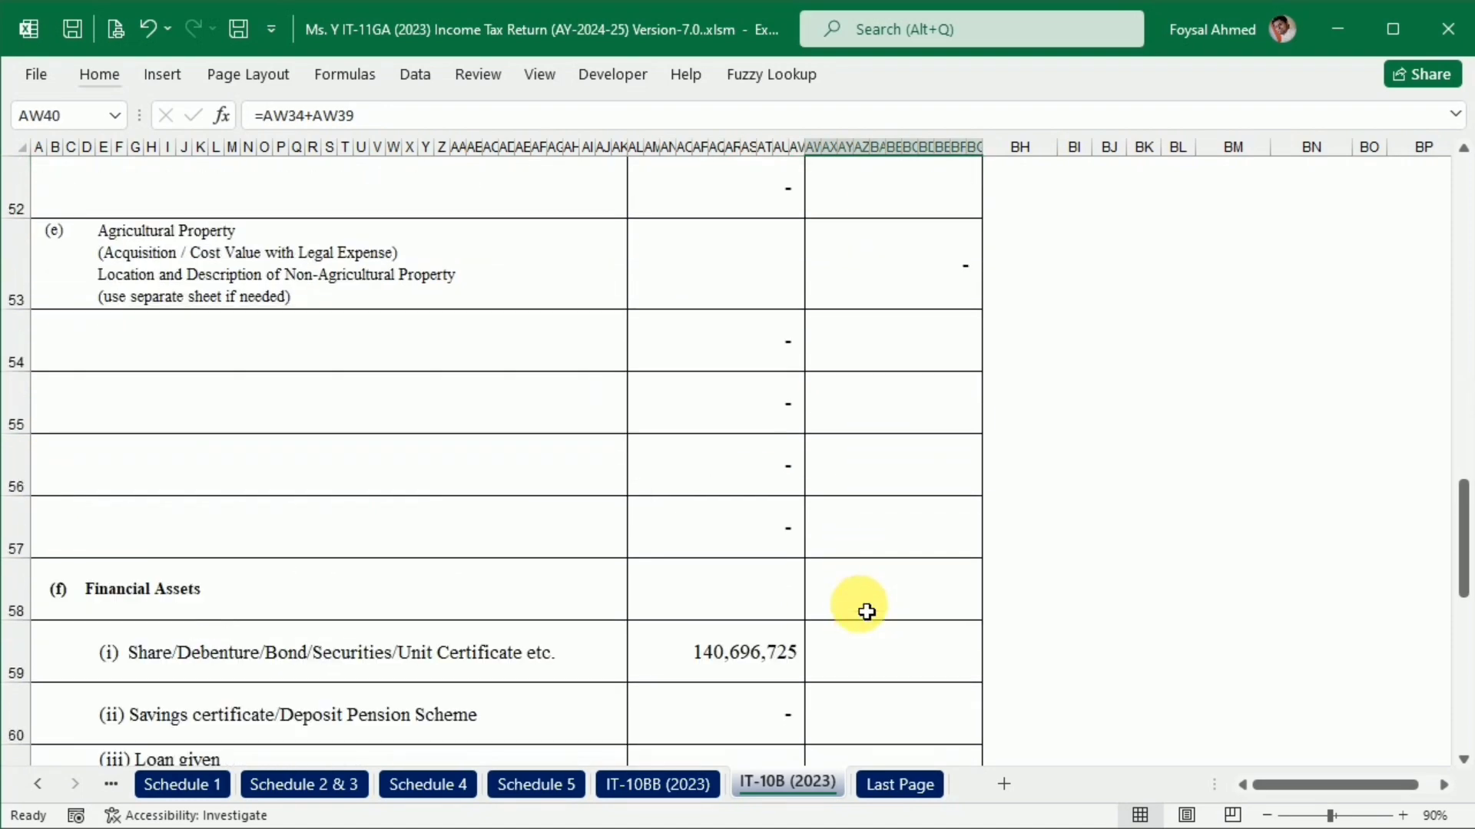
scroll(864, 610, "down", 6)
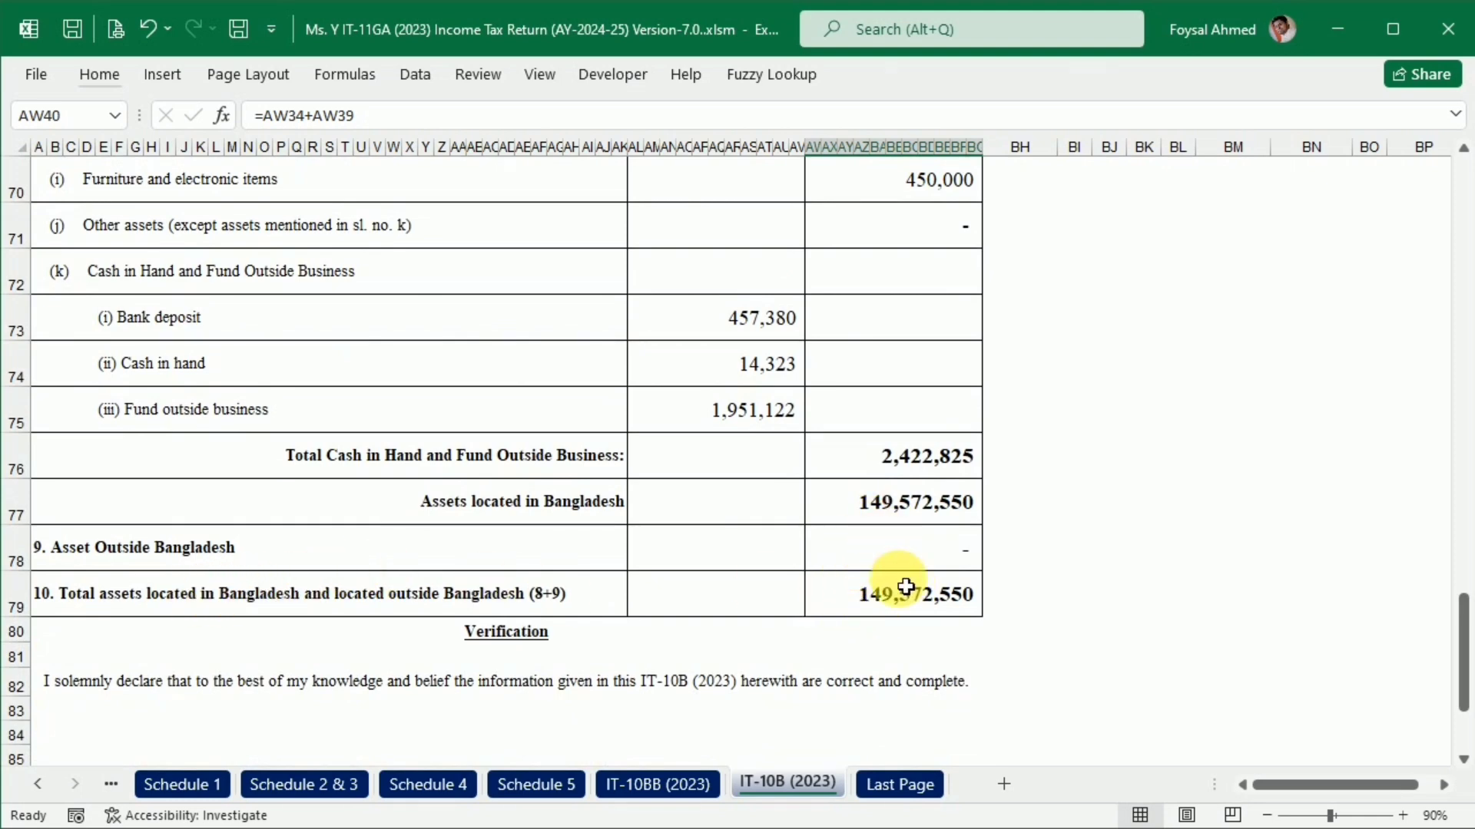
scroll(895, 586, "up", 12)
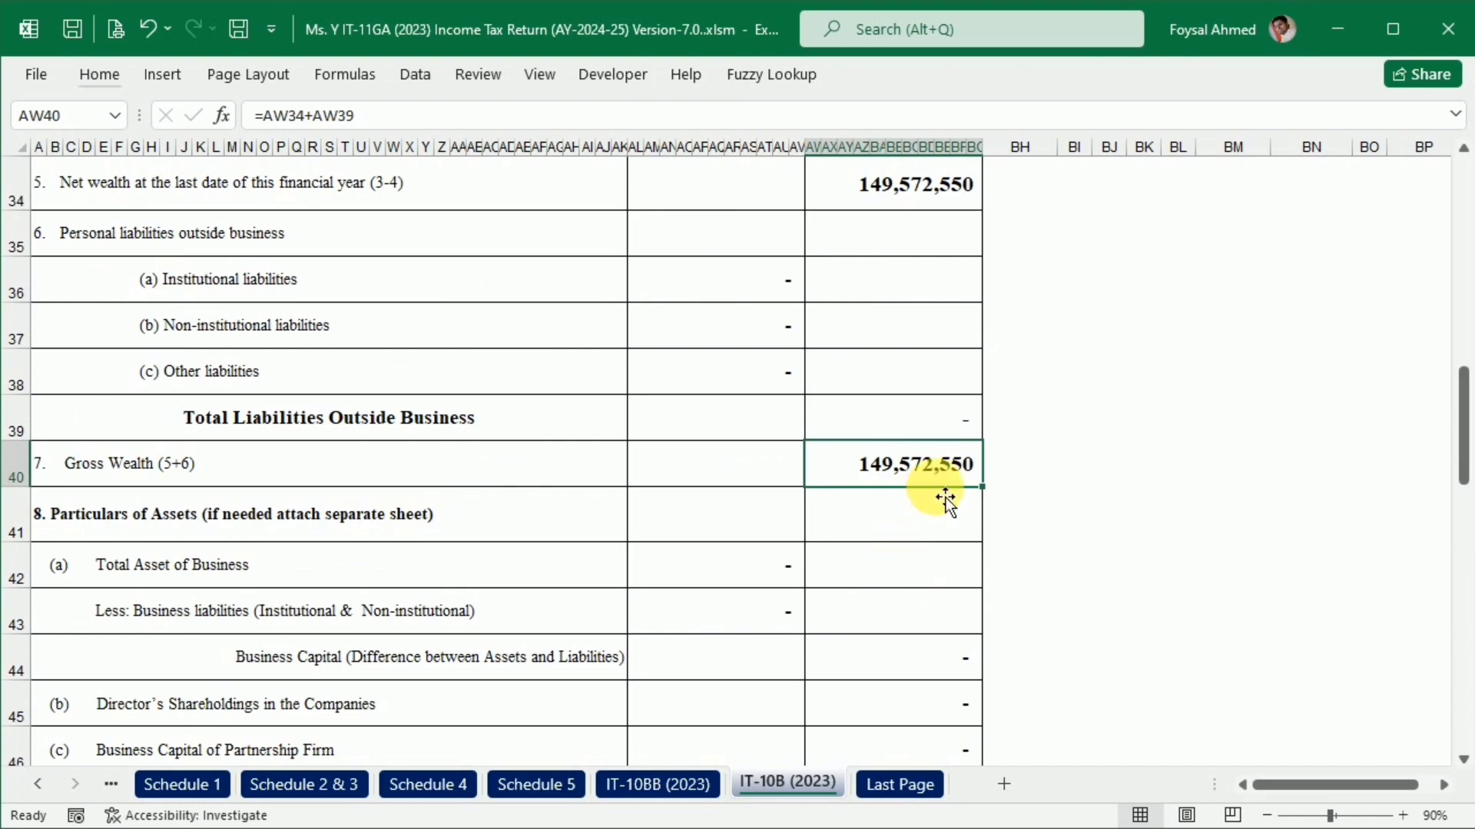
scroll(945, 500, "up", 11)
scroll(858, 545, "up", 1)
left_click(668, 783)
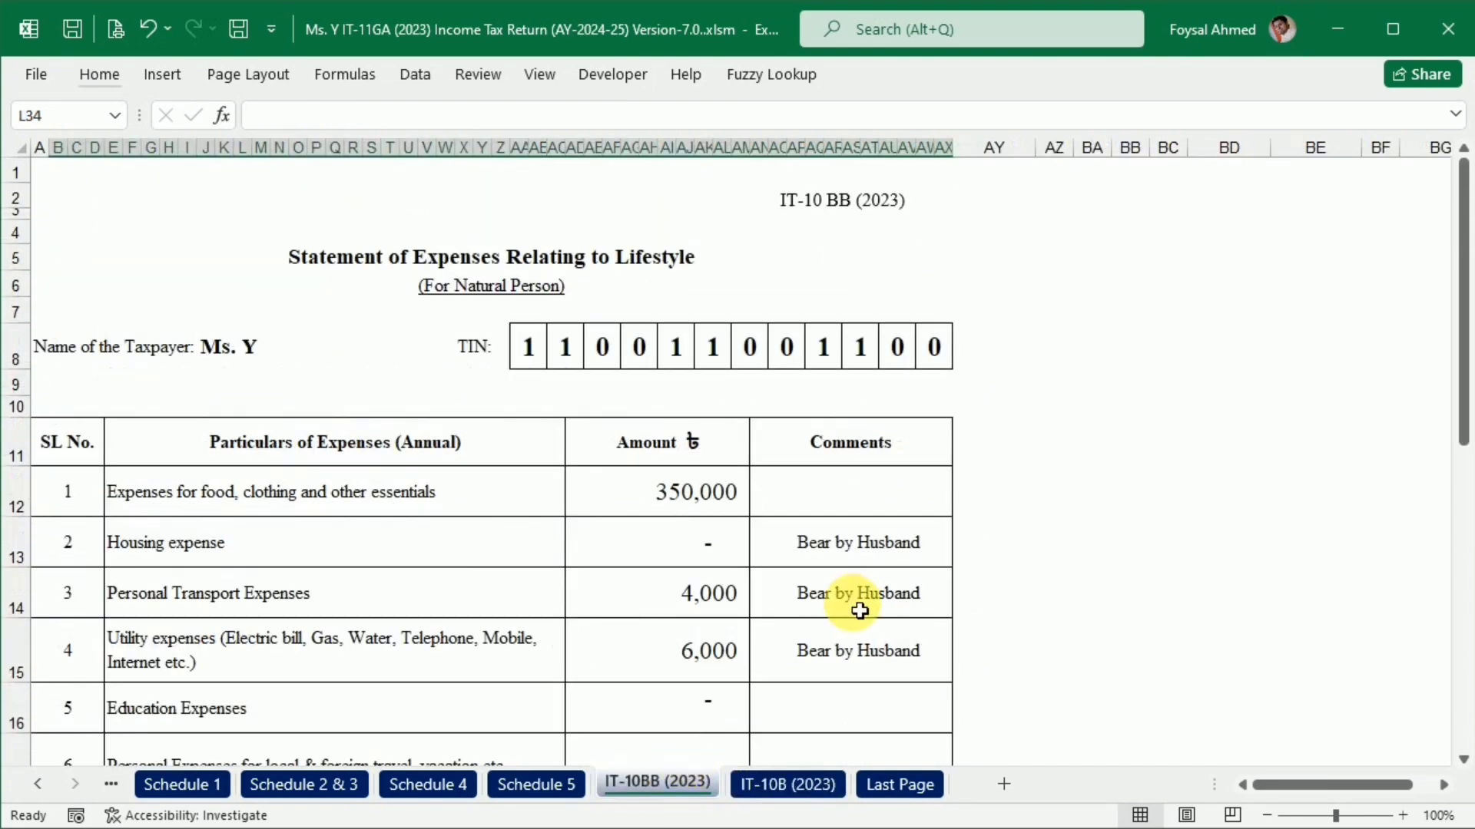
scroll(859, 606, "down", 6)
scroll(860, 604, "up", 6)
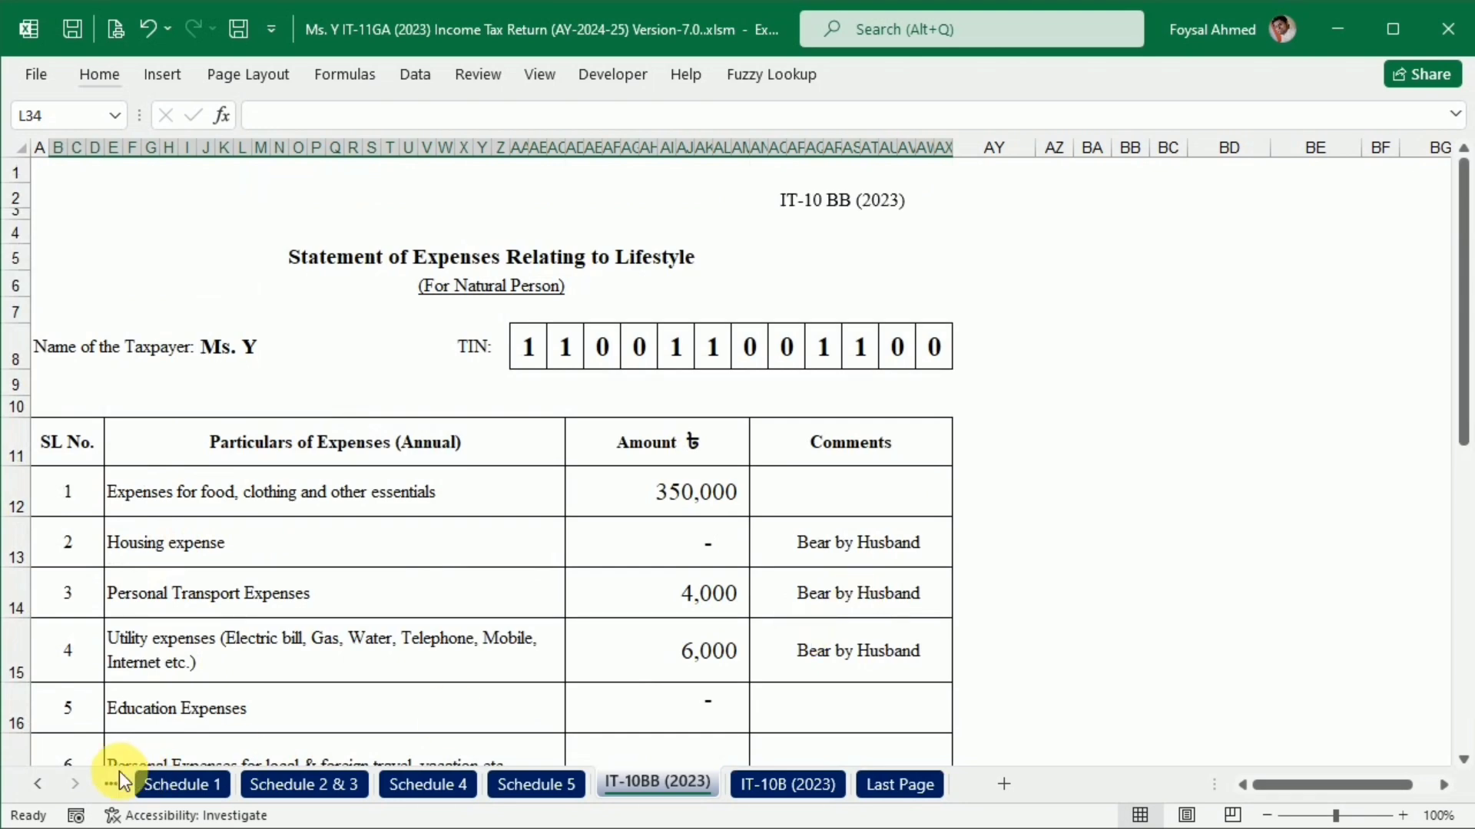
On the Input-Tax Calculation sheet, hide the unused income source rows between row 549 and Total Taxable Income in row 626.
left_click(34, 782)
left_click(34, 782)
left_click(35, 782)
left_click(35, 782)
left_click(34, 781)
left_click(35, 782)
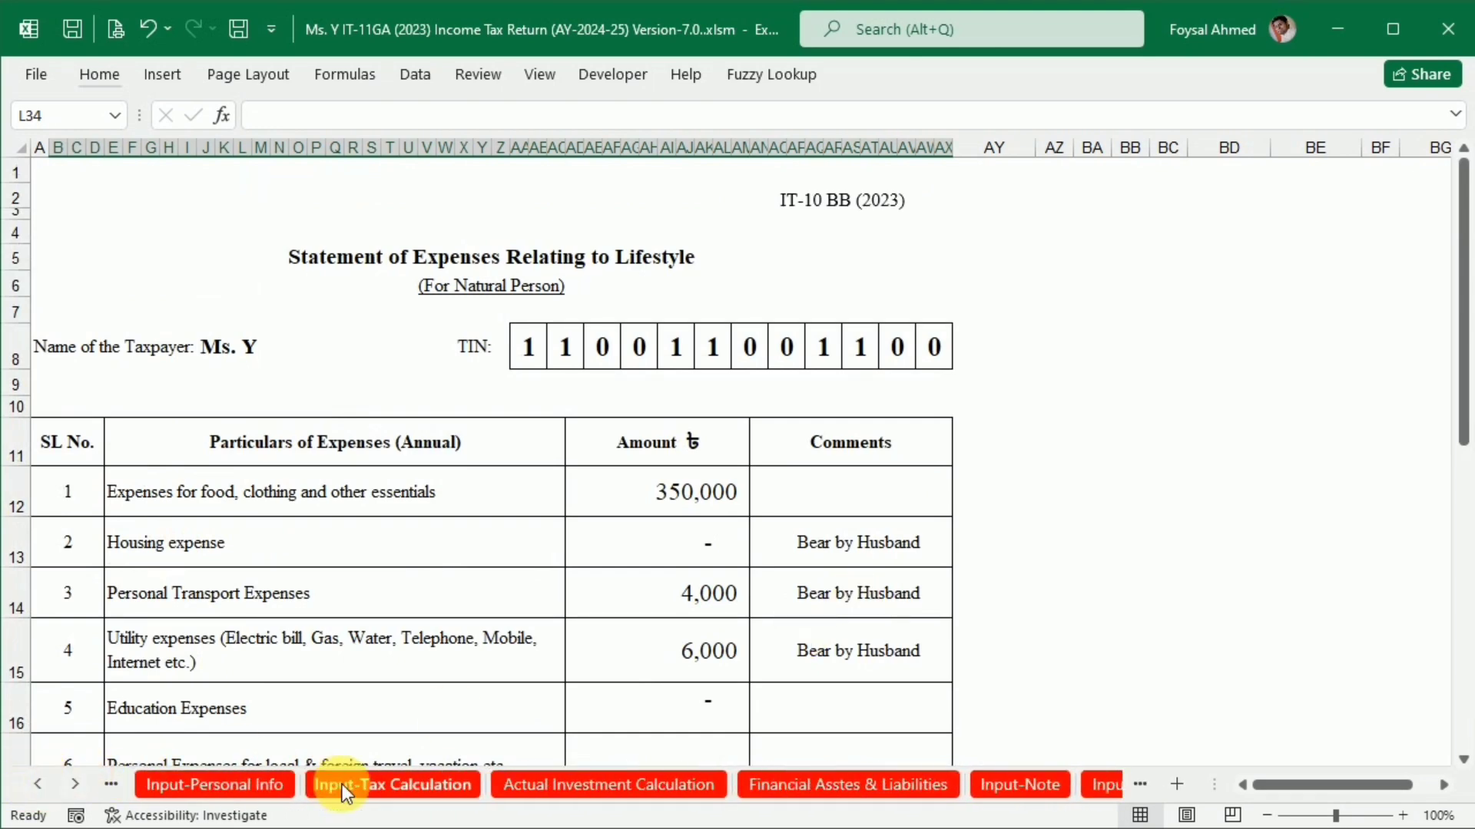
left_click(404, 783)
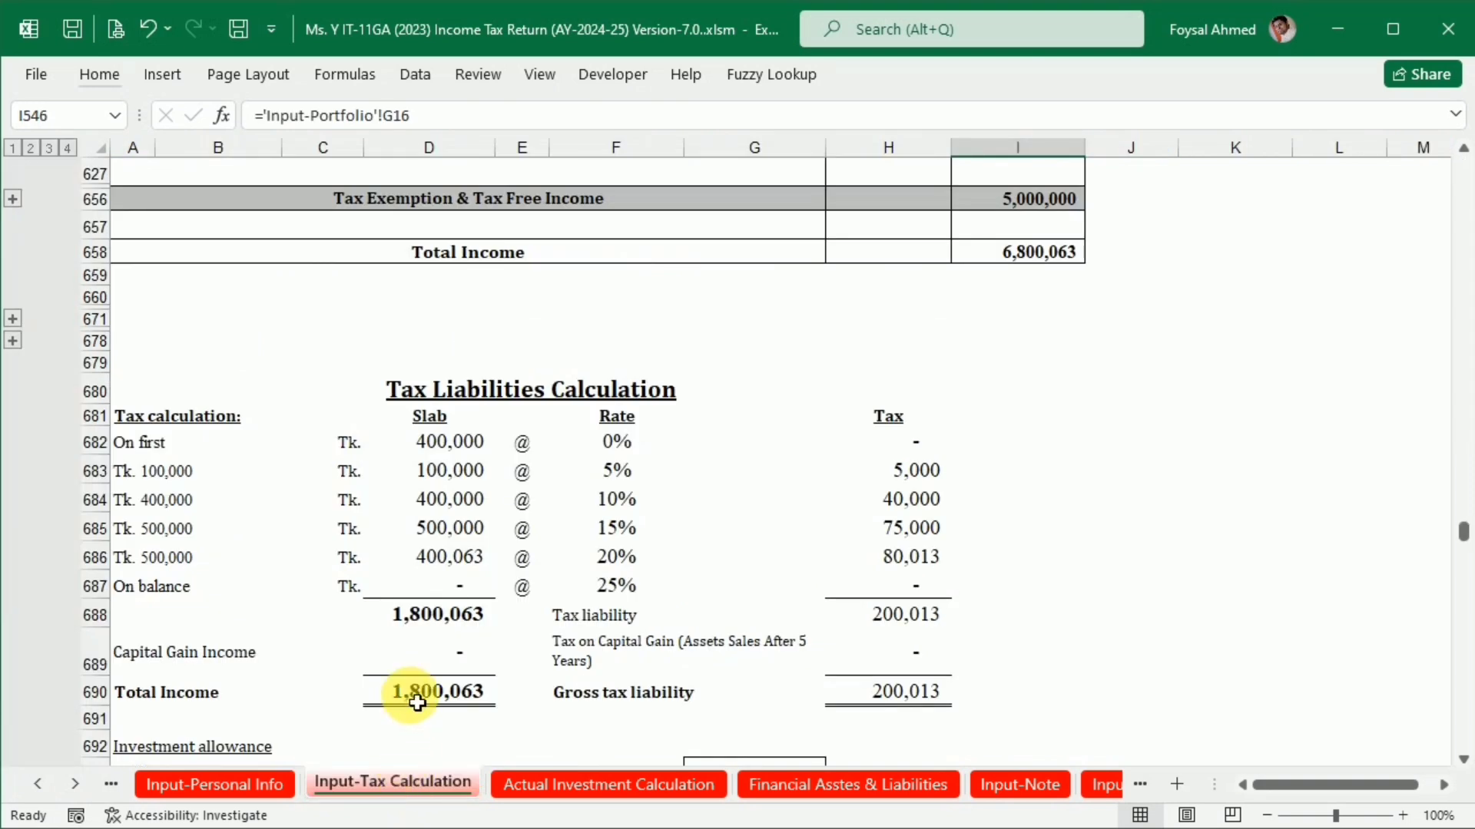
scroll(417, 701, "up", 15)
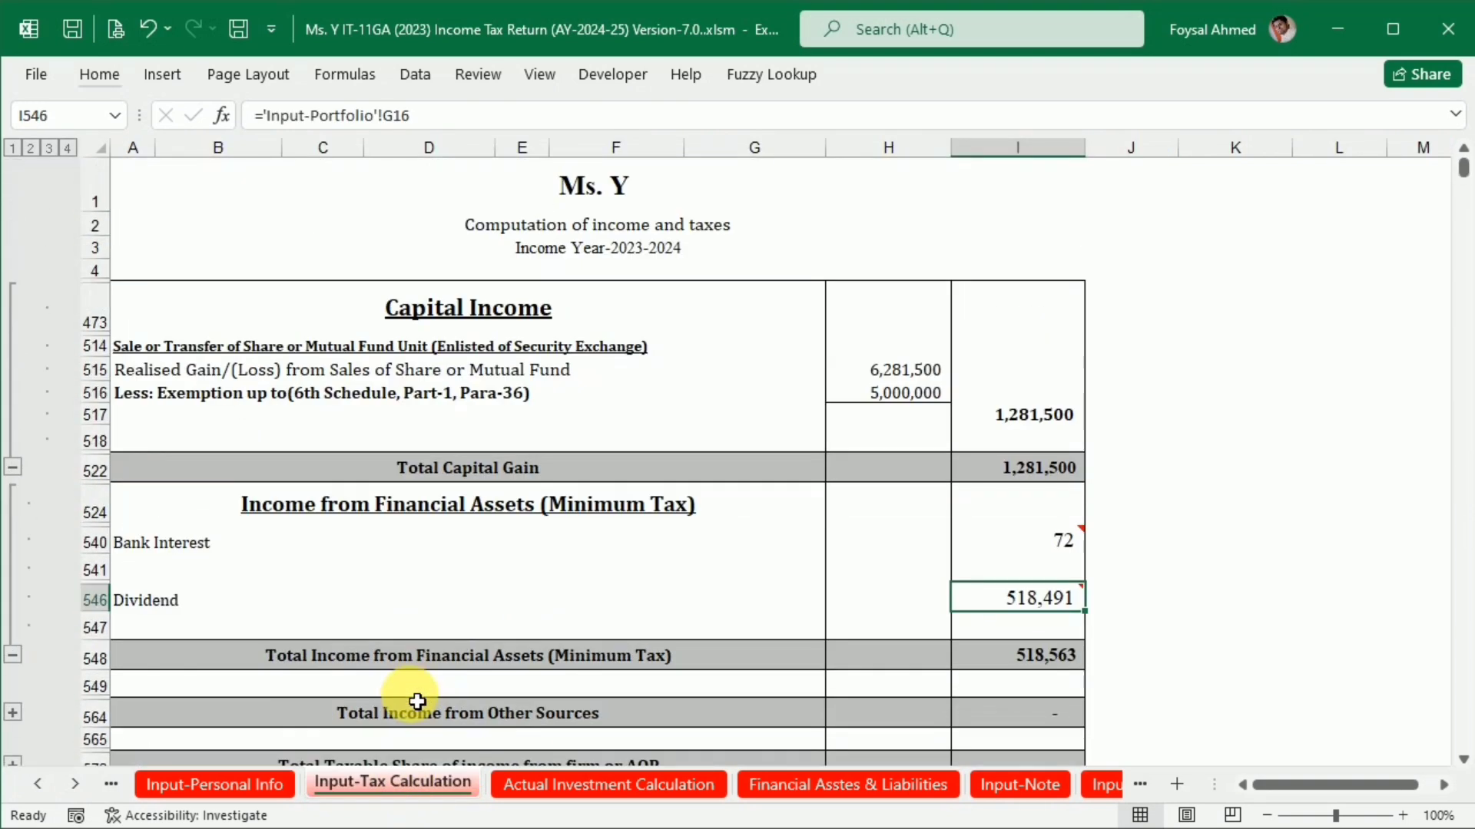
scroll(417, 701, "down", 2)
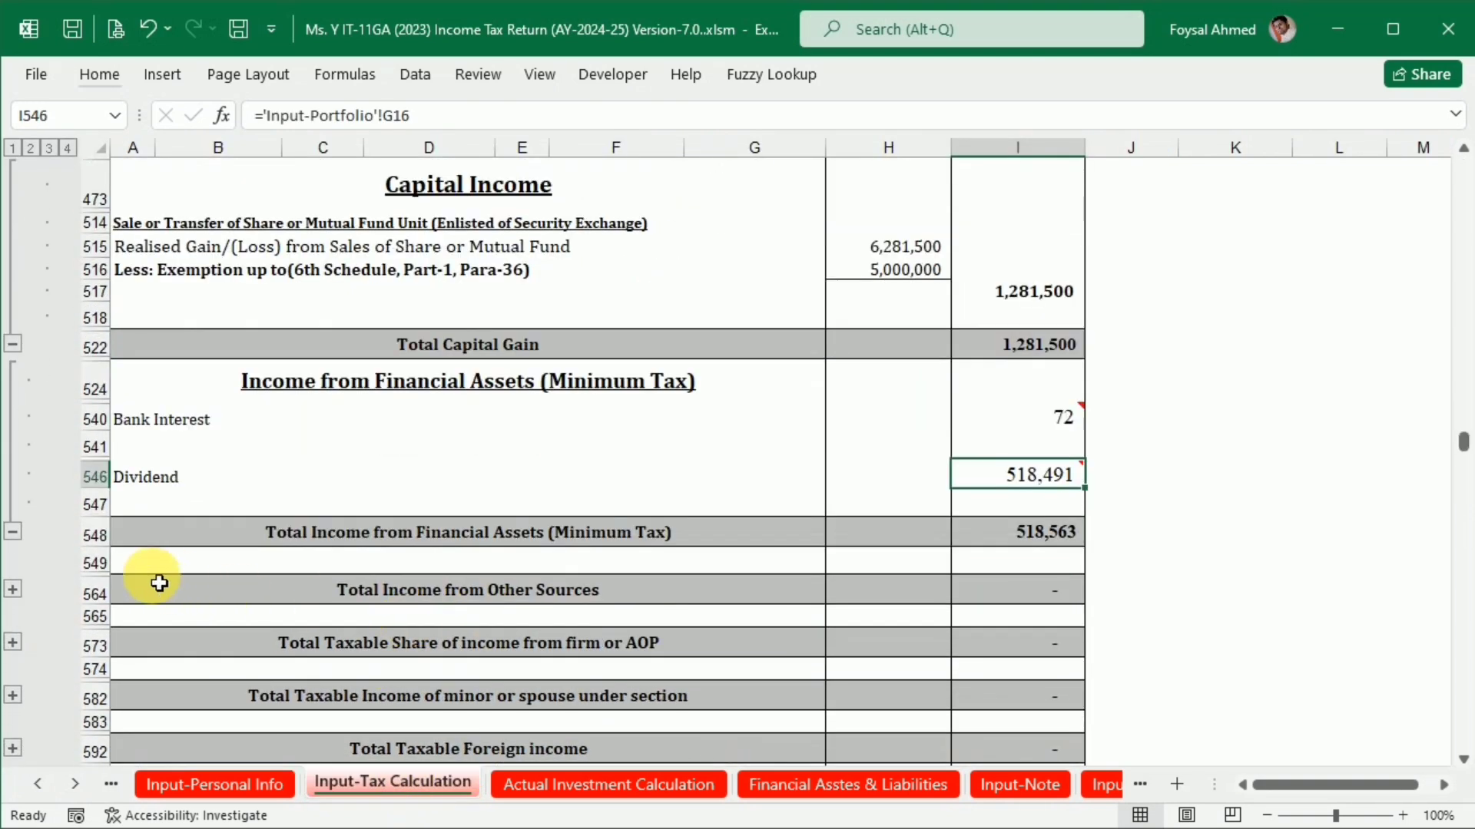
left_click_drag(94, 592, 12, 637)
right_click(105, 576)
left_click(129, 519)
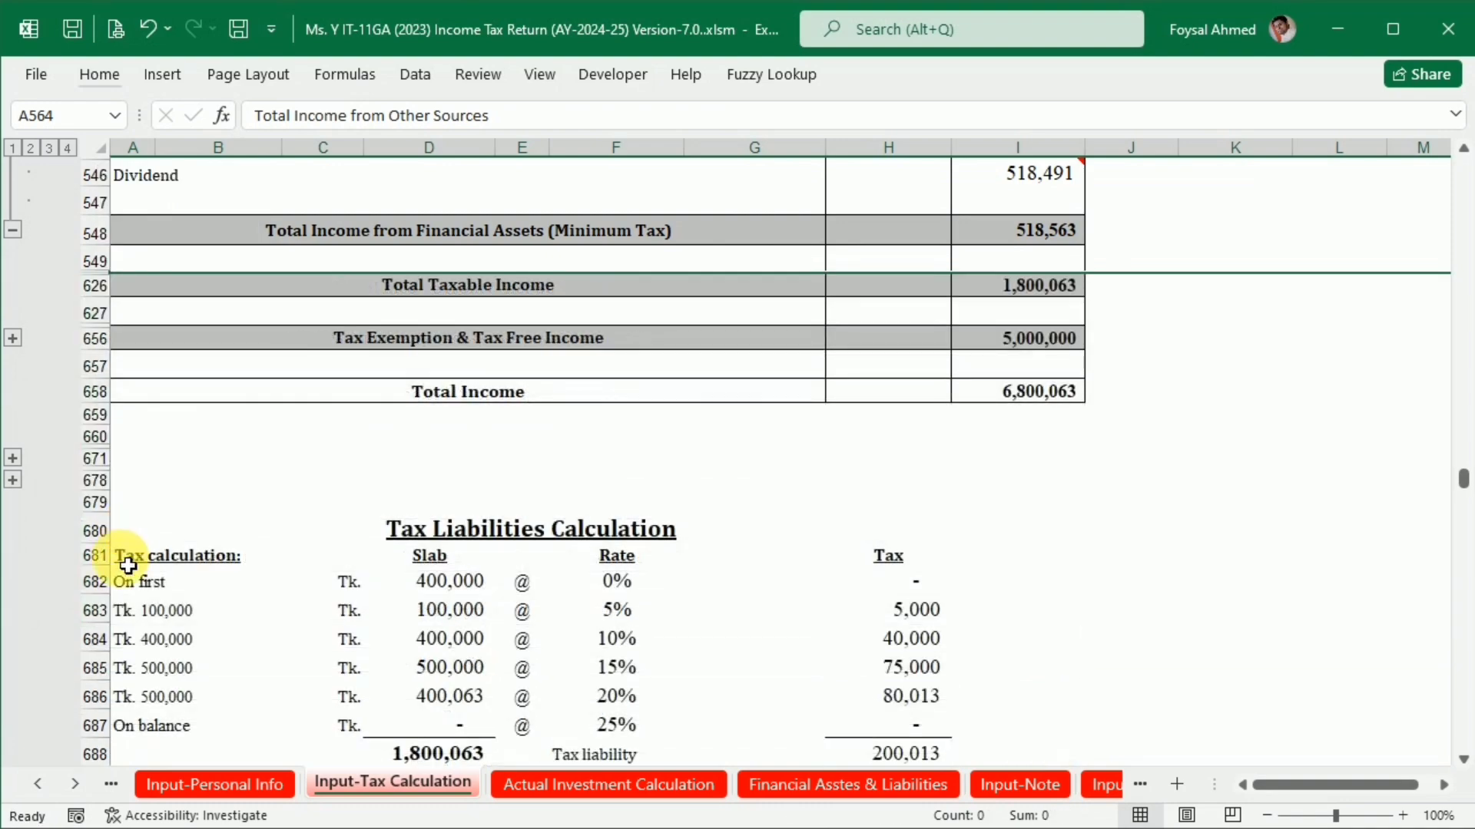
Expand the Tax Exemption & Tax Free Income section and hide its unused rows 629 to 653.
left_click(14, 339)
left_click_drag(100, 666, 72, 290)
right_click(112, 265)
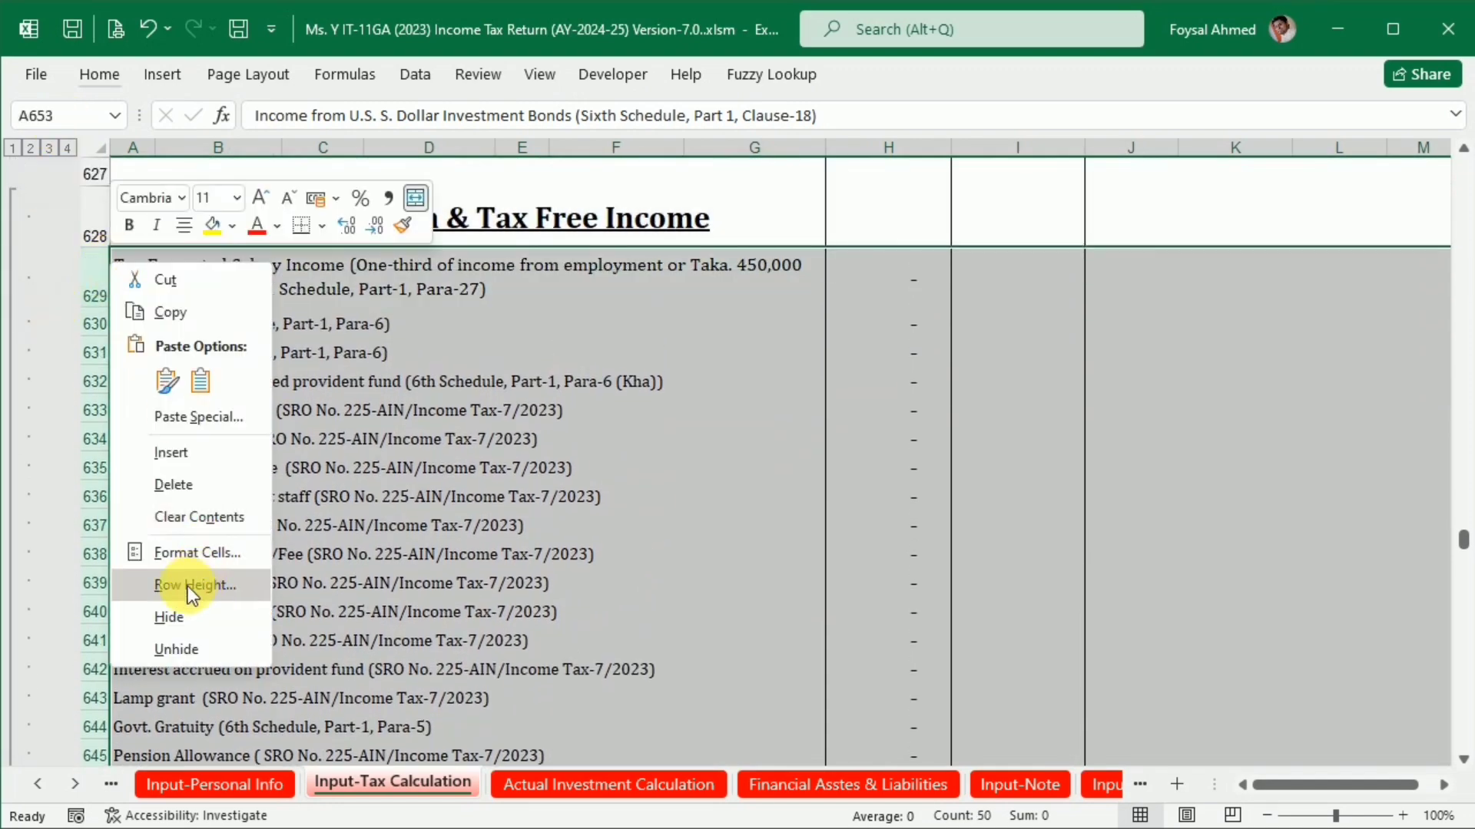
left_click(178, 608)
scroll(346, 587, "up", 3)
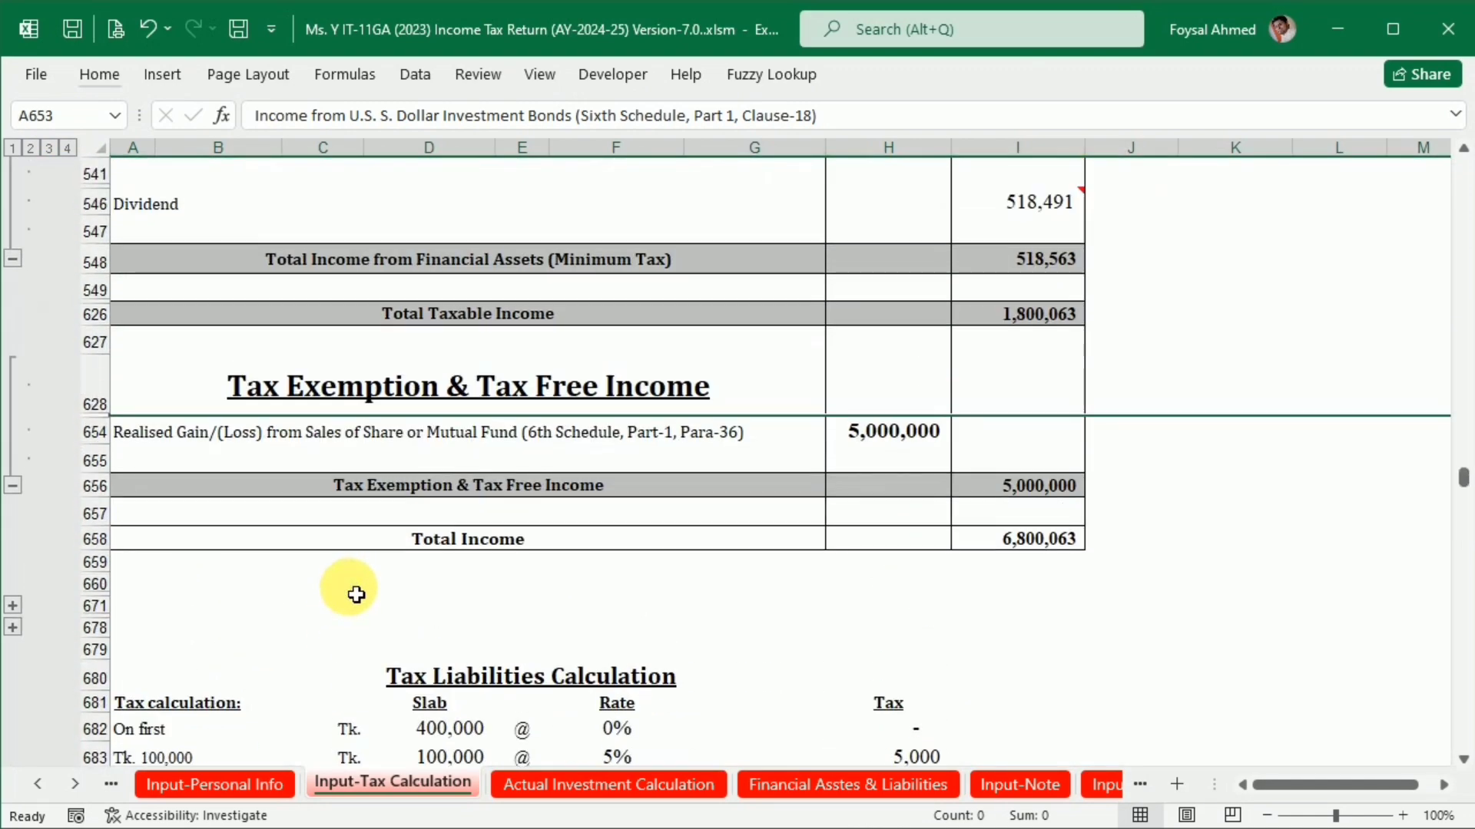
Hide blank row 627 above the tax exemption heading and rows 660 to 678 above the Tax Liabilities Calculation.
left_click(95, 342)
right_click(99, 343)
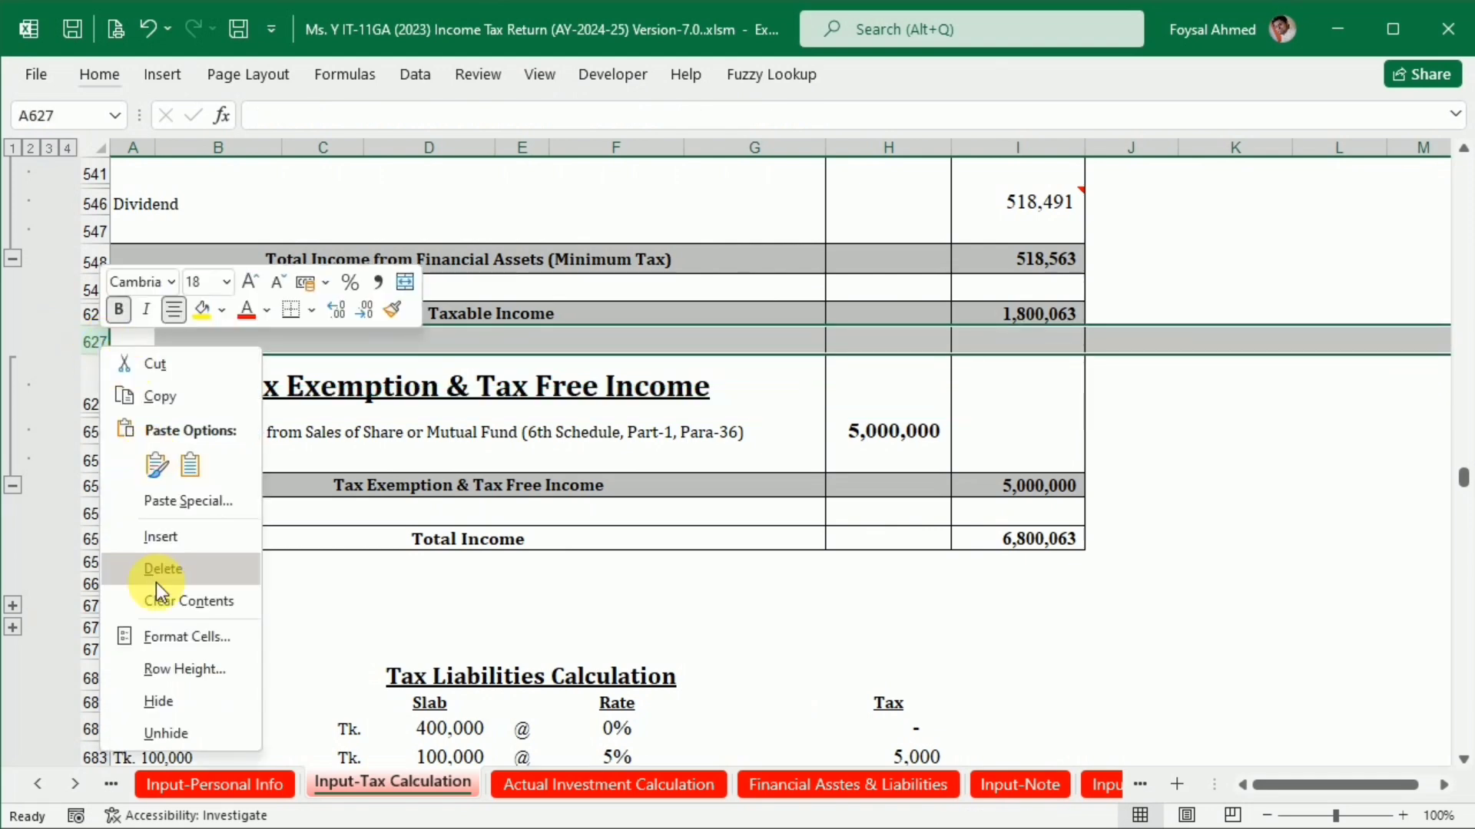
left_click(161, 702)
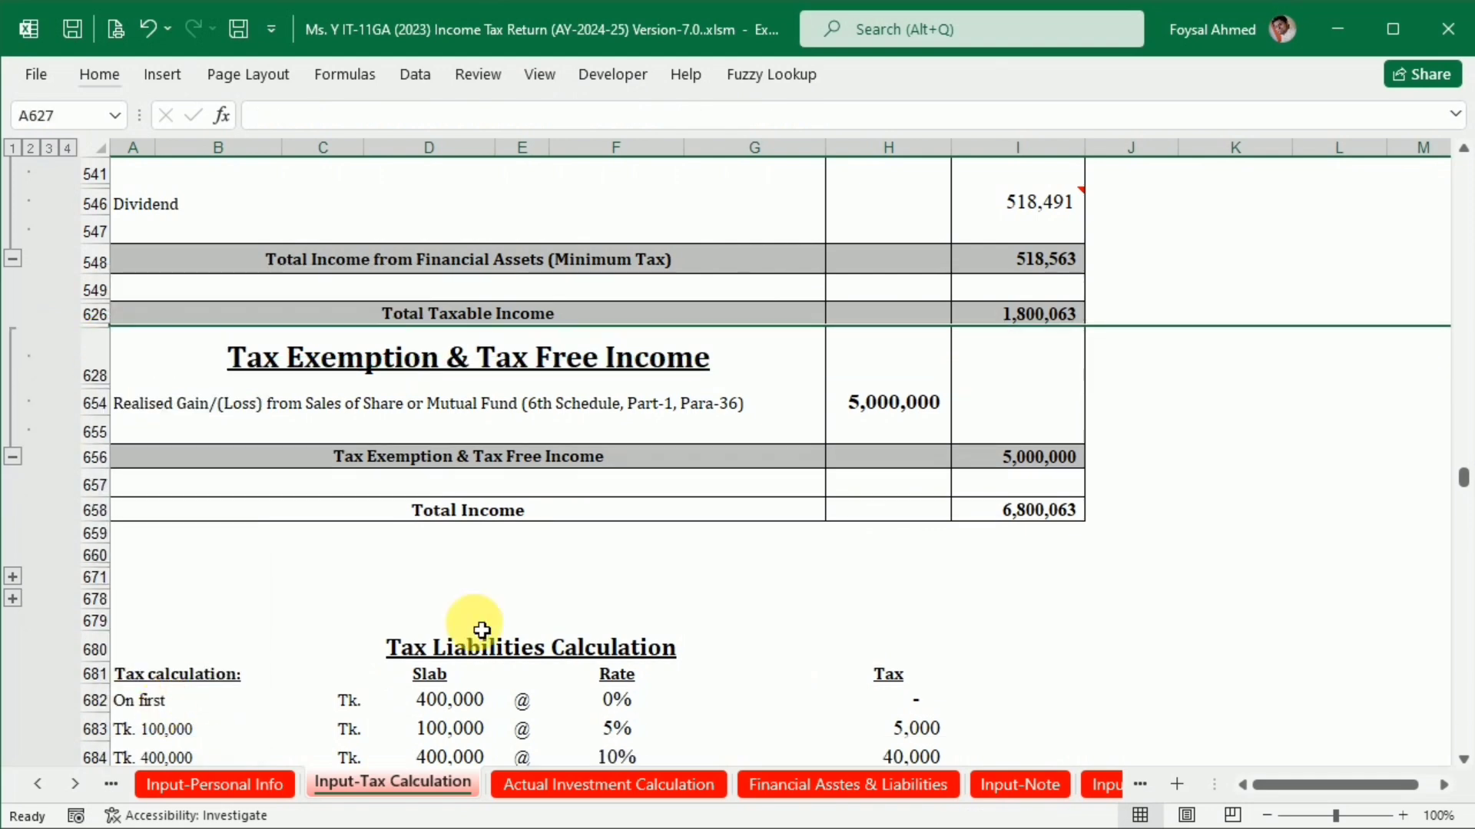
left_click_drag(96, 557, 95, 603)
right_click(96, 602)
left_click(115, 576)
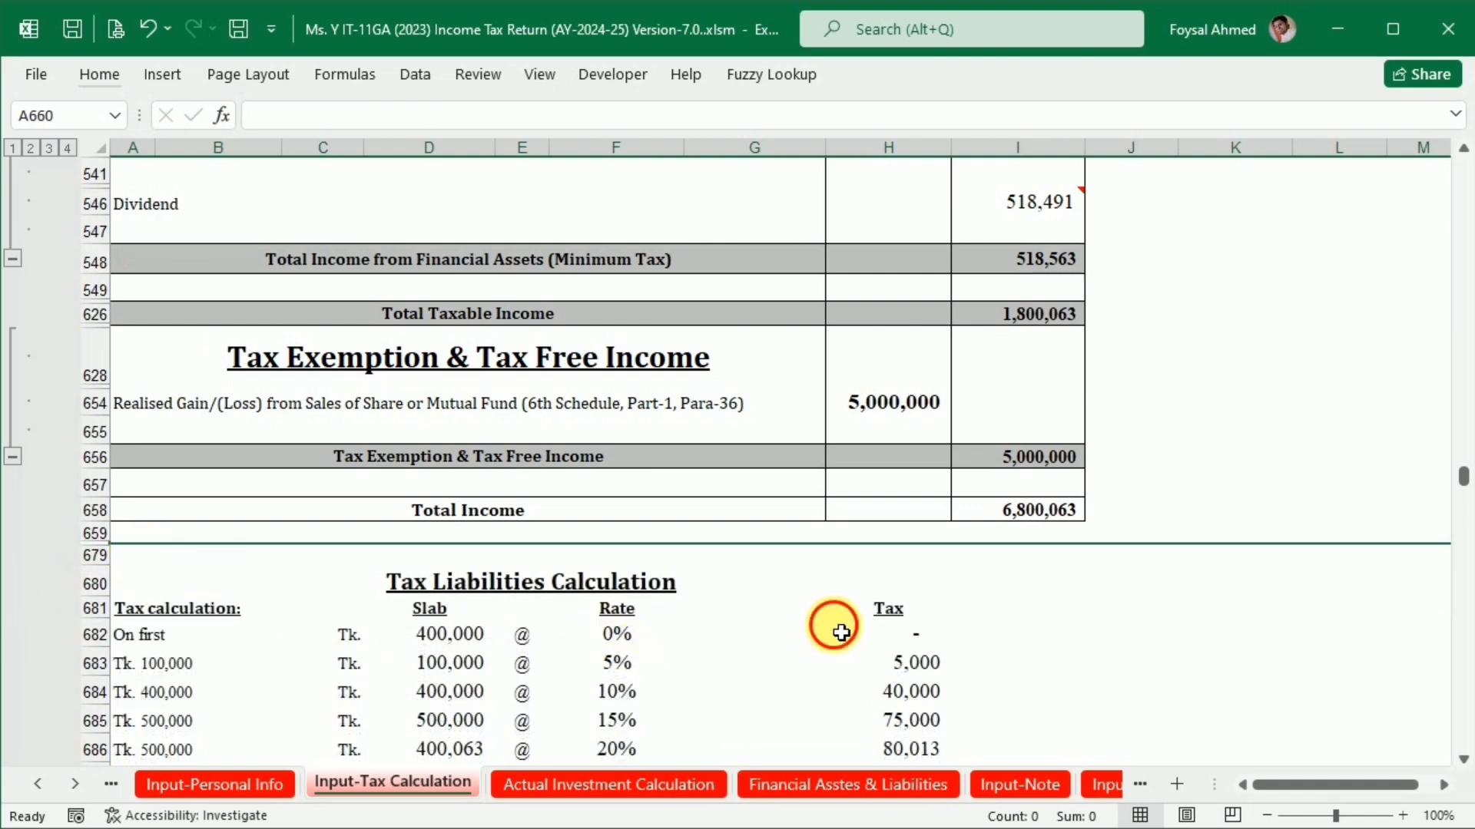
Inspect the total income, tax-exempt income and total taxable income cells, and go back to the Input-Note sheet.
left_click(836, 631)
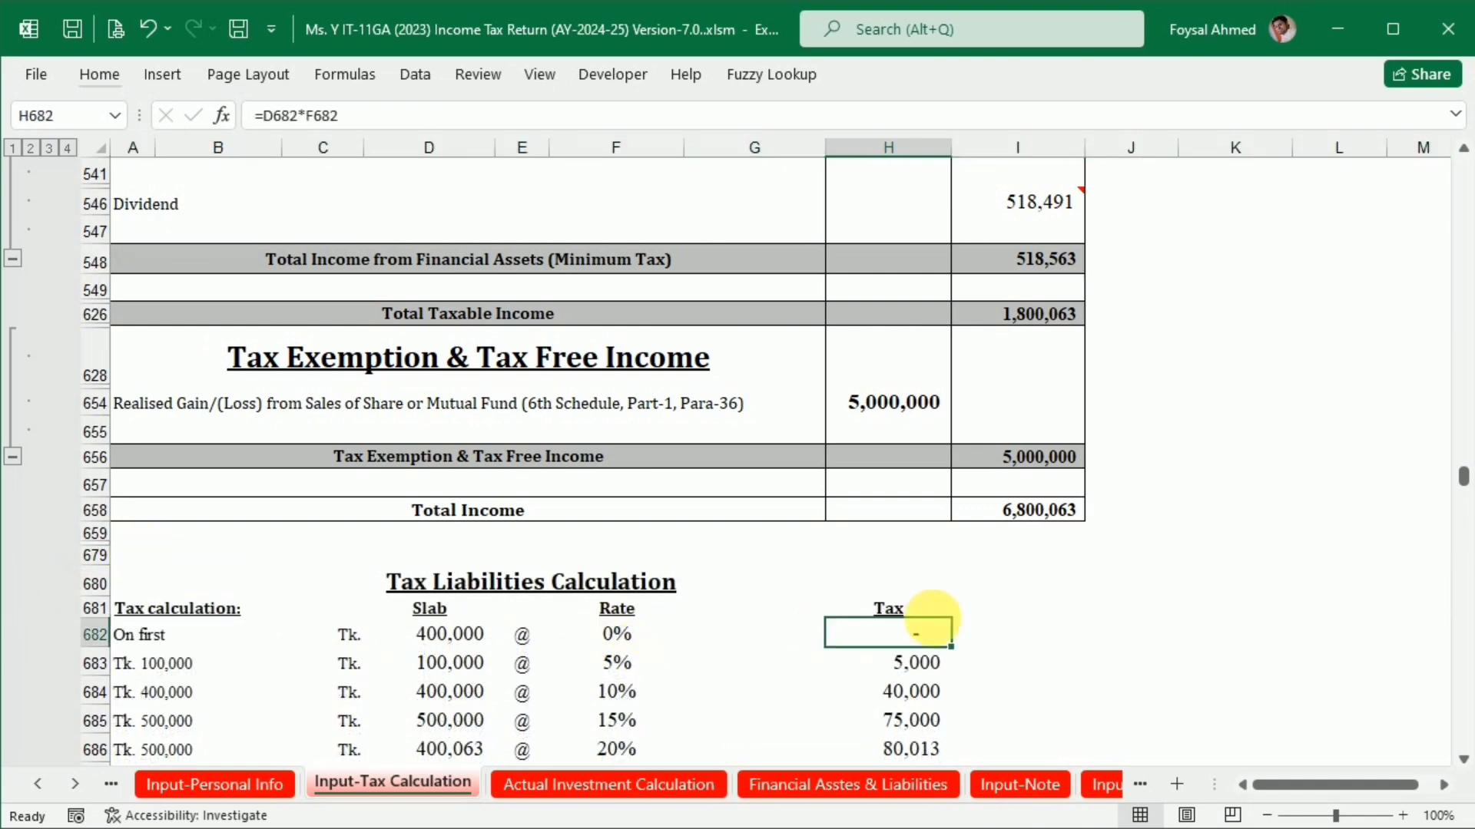
left_click(1038, 521)
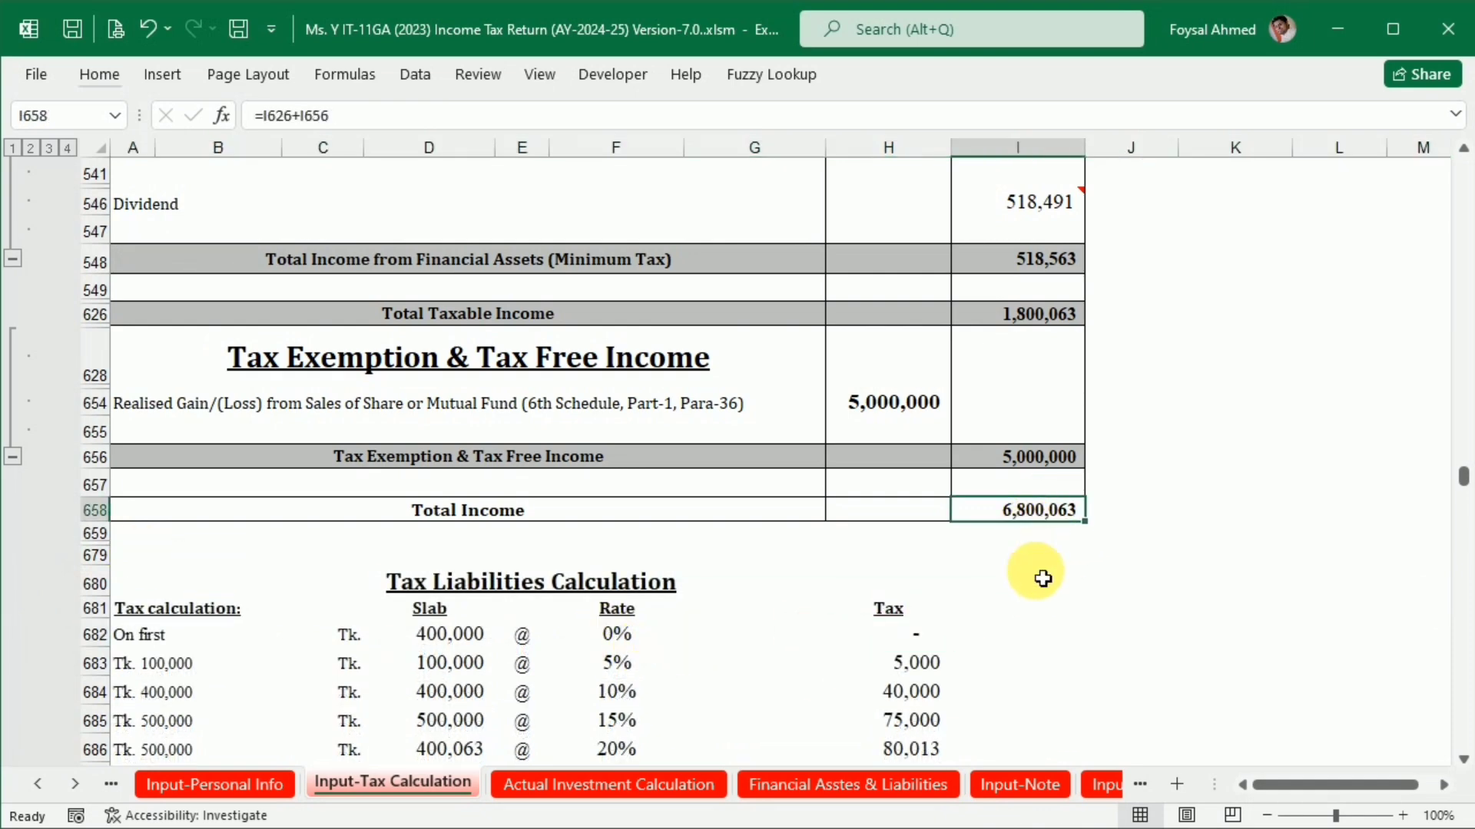
scroll(1052, 615, "up", 2)
scroll(1056, 653, "down", 1)
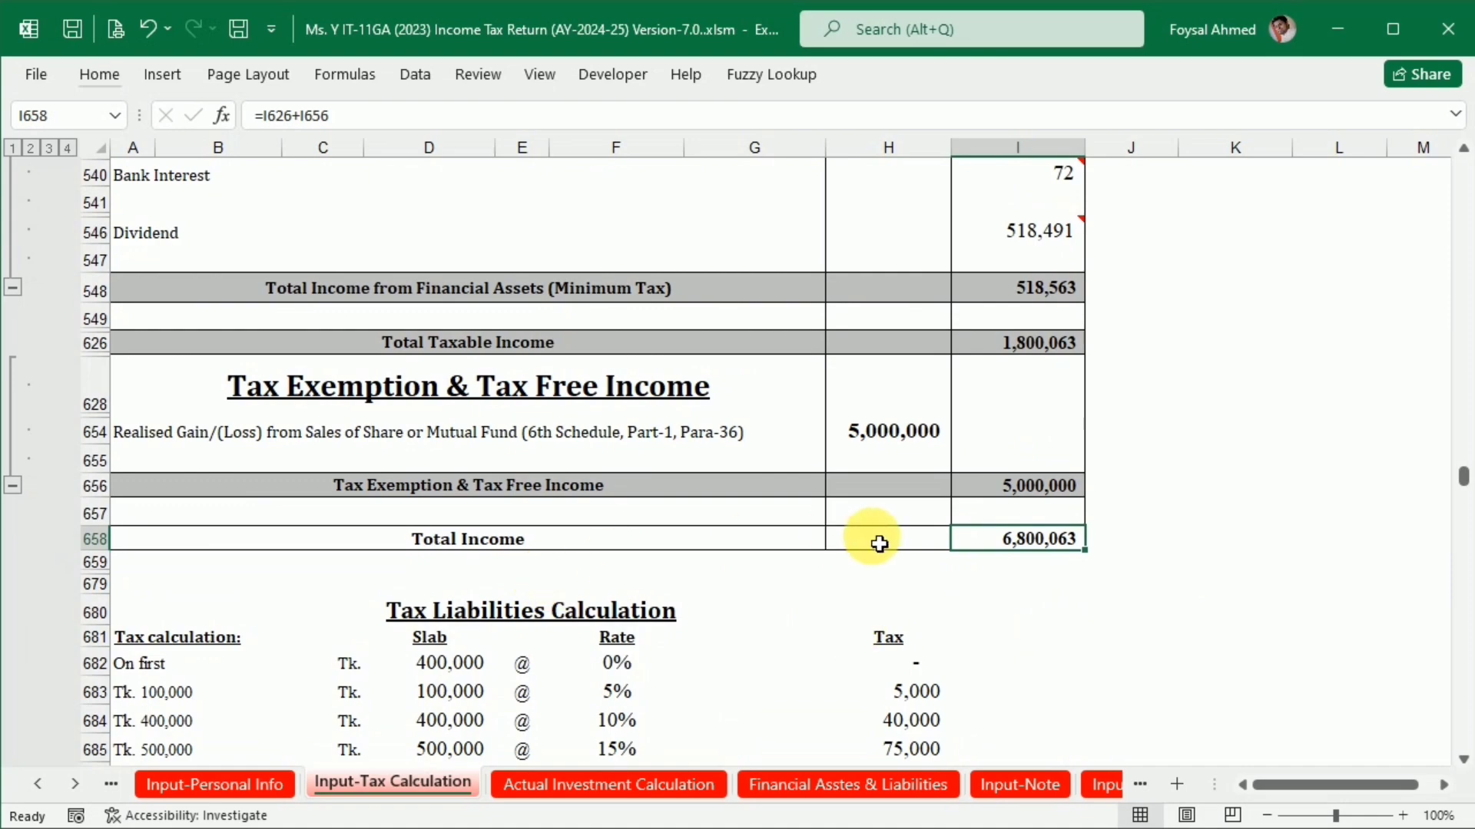
left_click(1035, 484)
left_click(1033, 352)
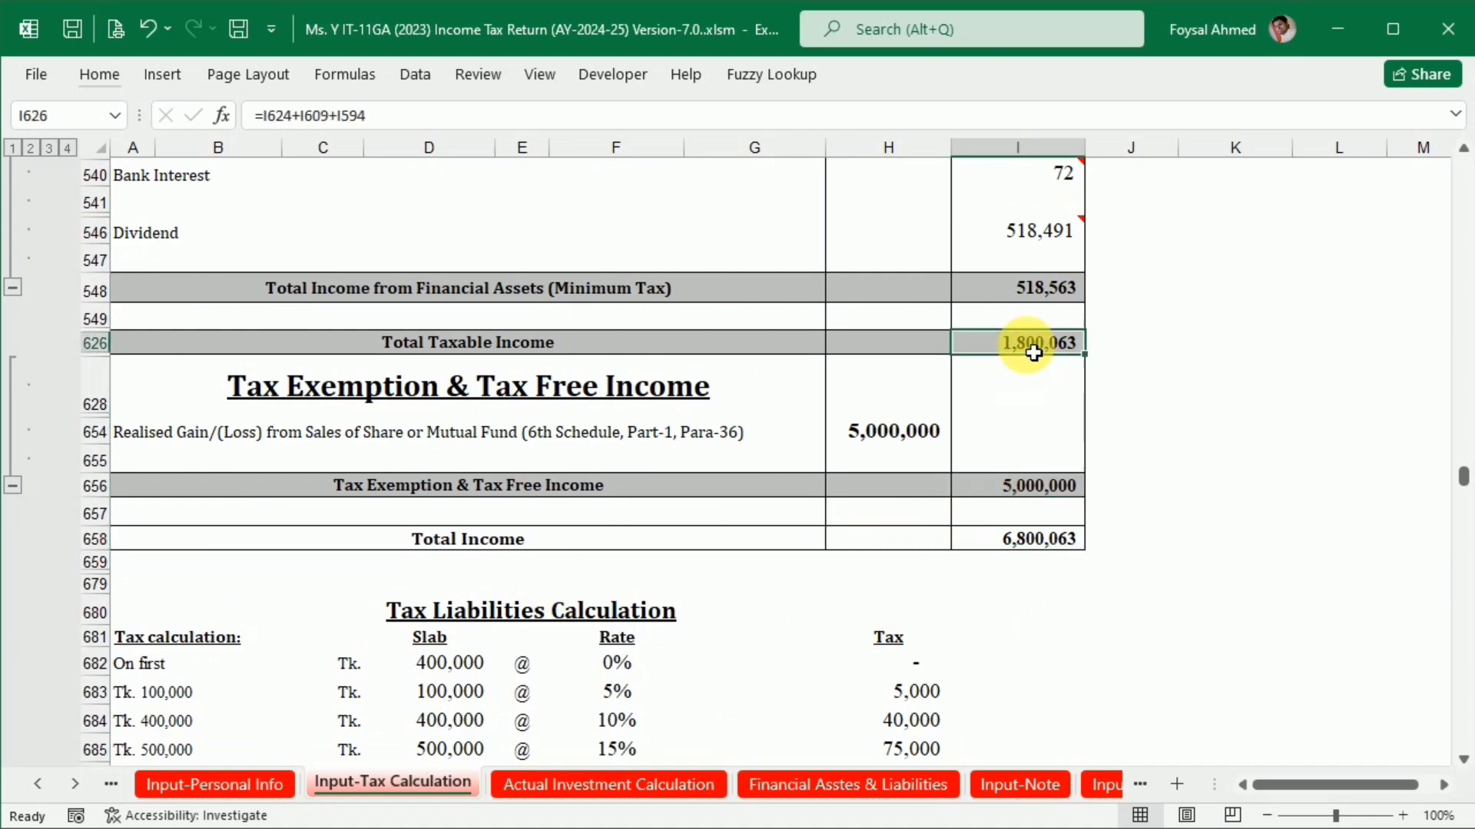
left_click(1023, 784)
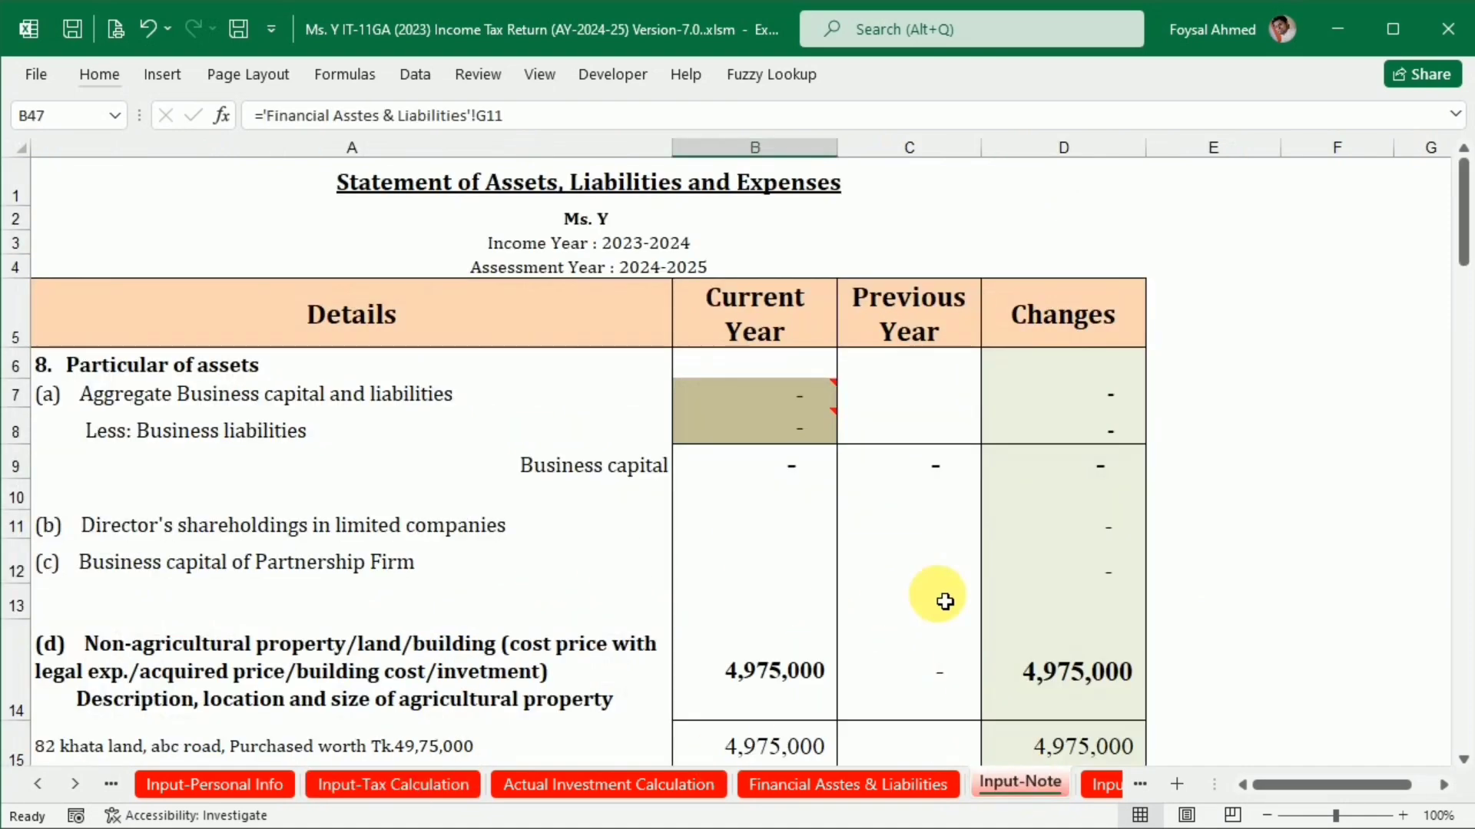
On the Input-Note sheet, inspect the sources of fund figures and sum total income, tax-exempted income and net realised capital gain.
scroll(945, 601, "down", 17)
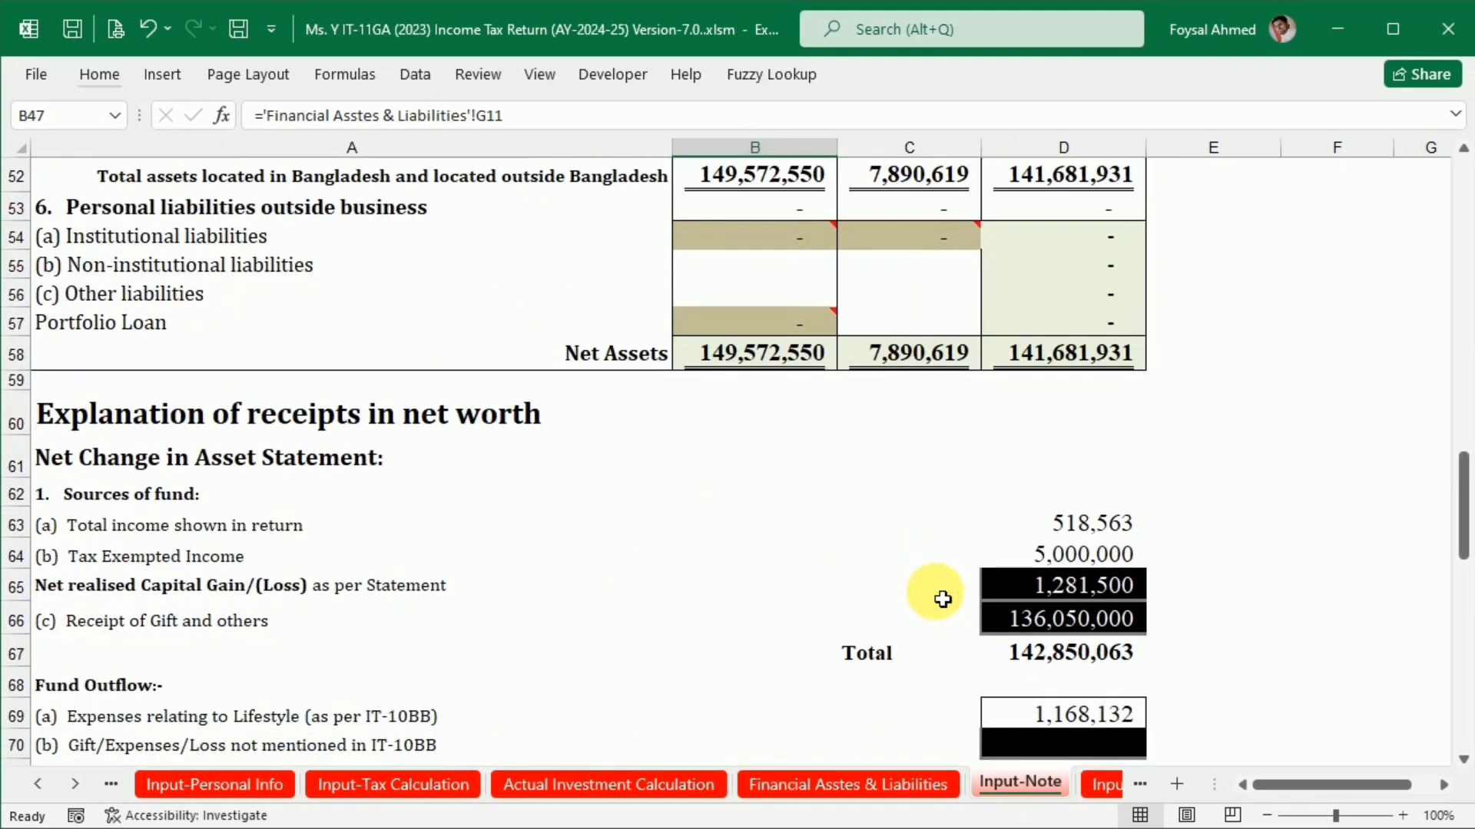
scroll(943, 600, "down", 1)
left_click(1044, 500)
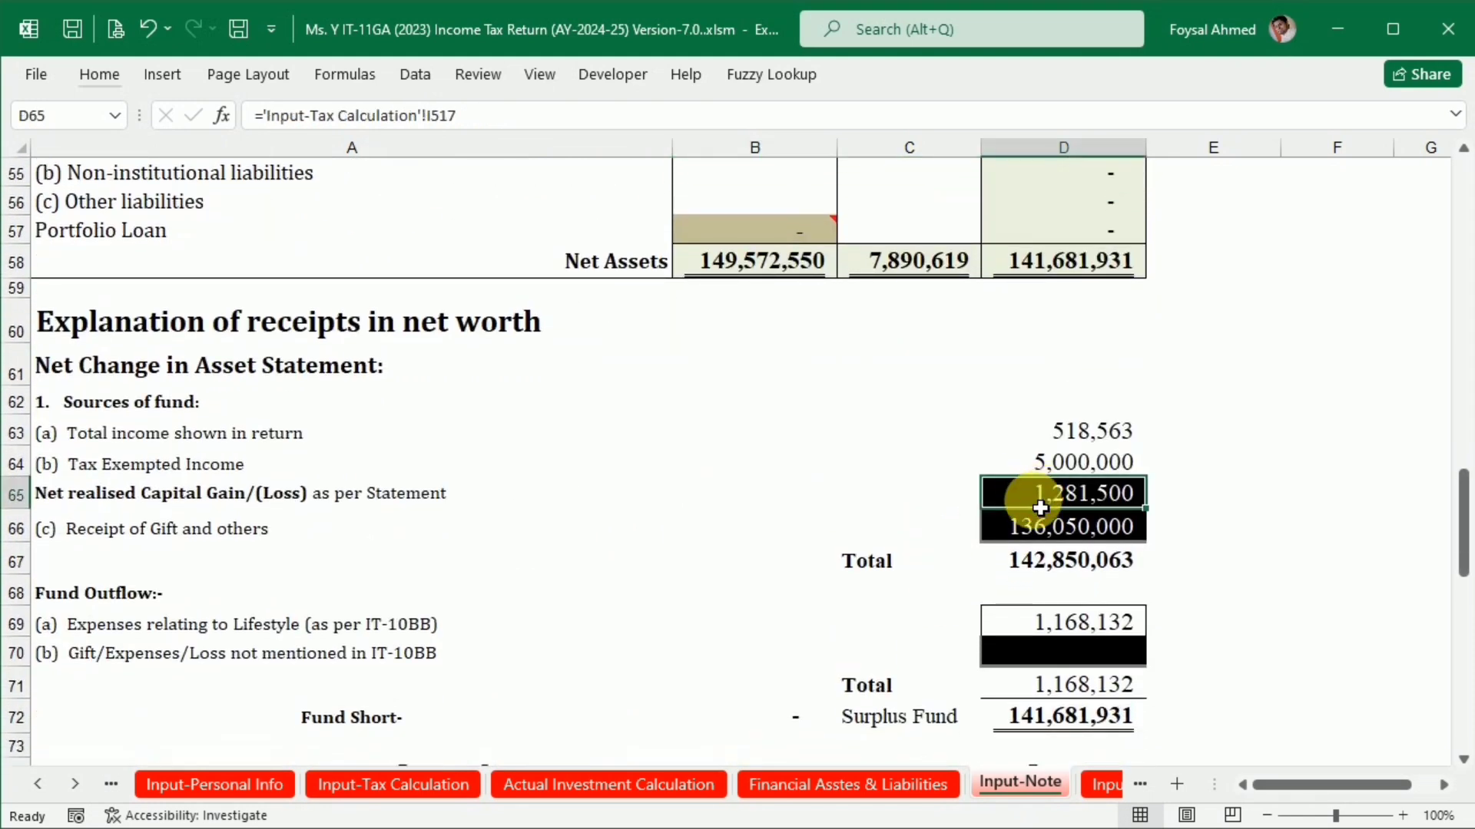
left_click(1034, 535)
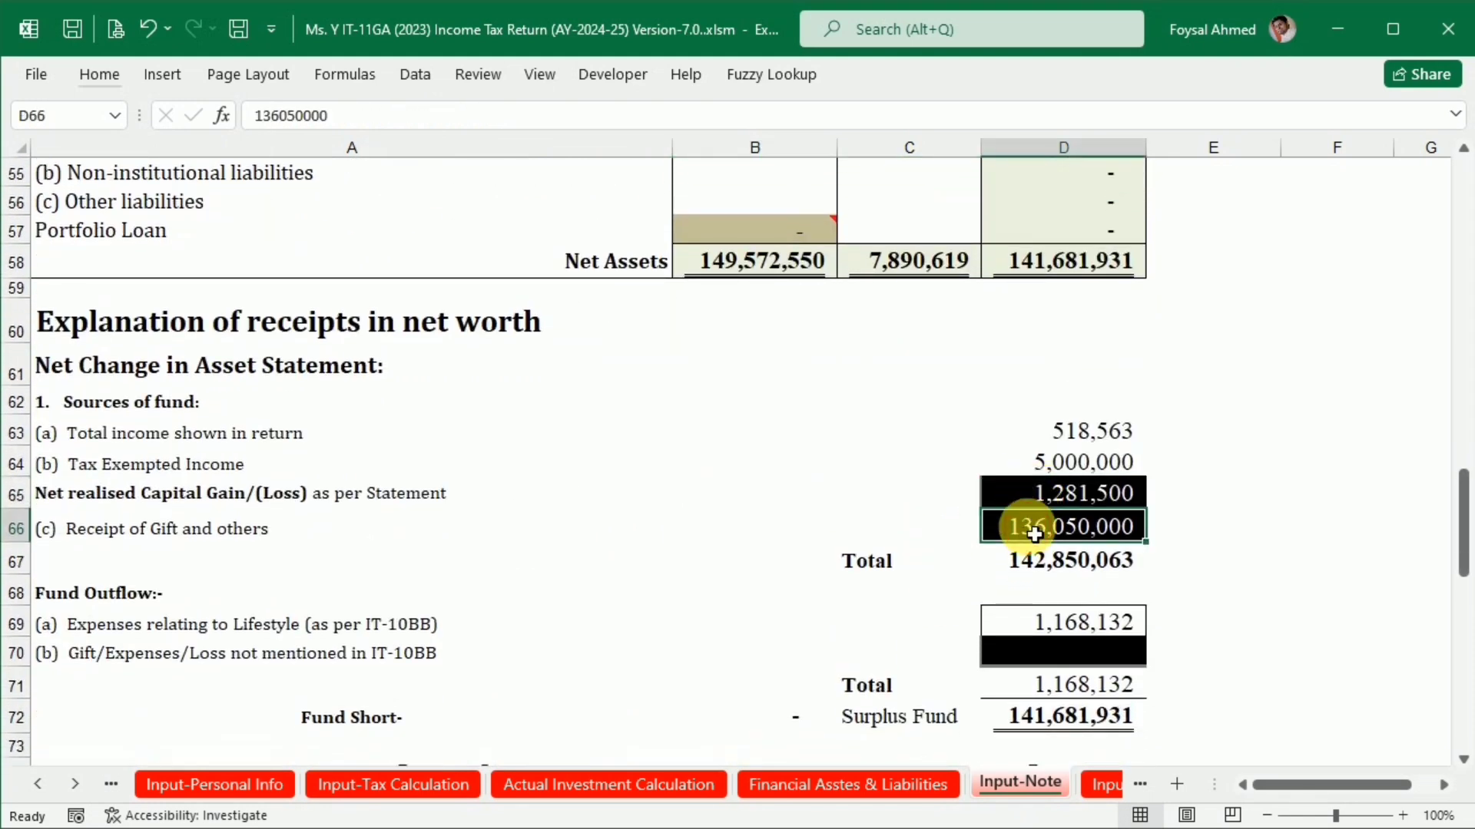
left_click(1027, 493)
left_click(1031, 525)
left_click(1040, 573)
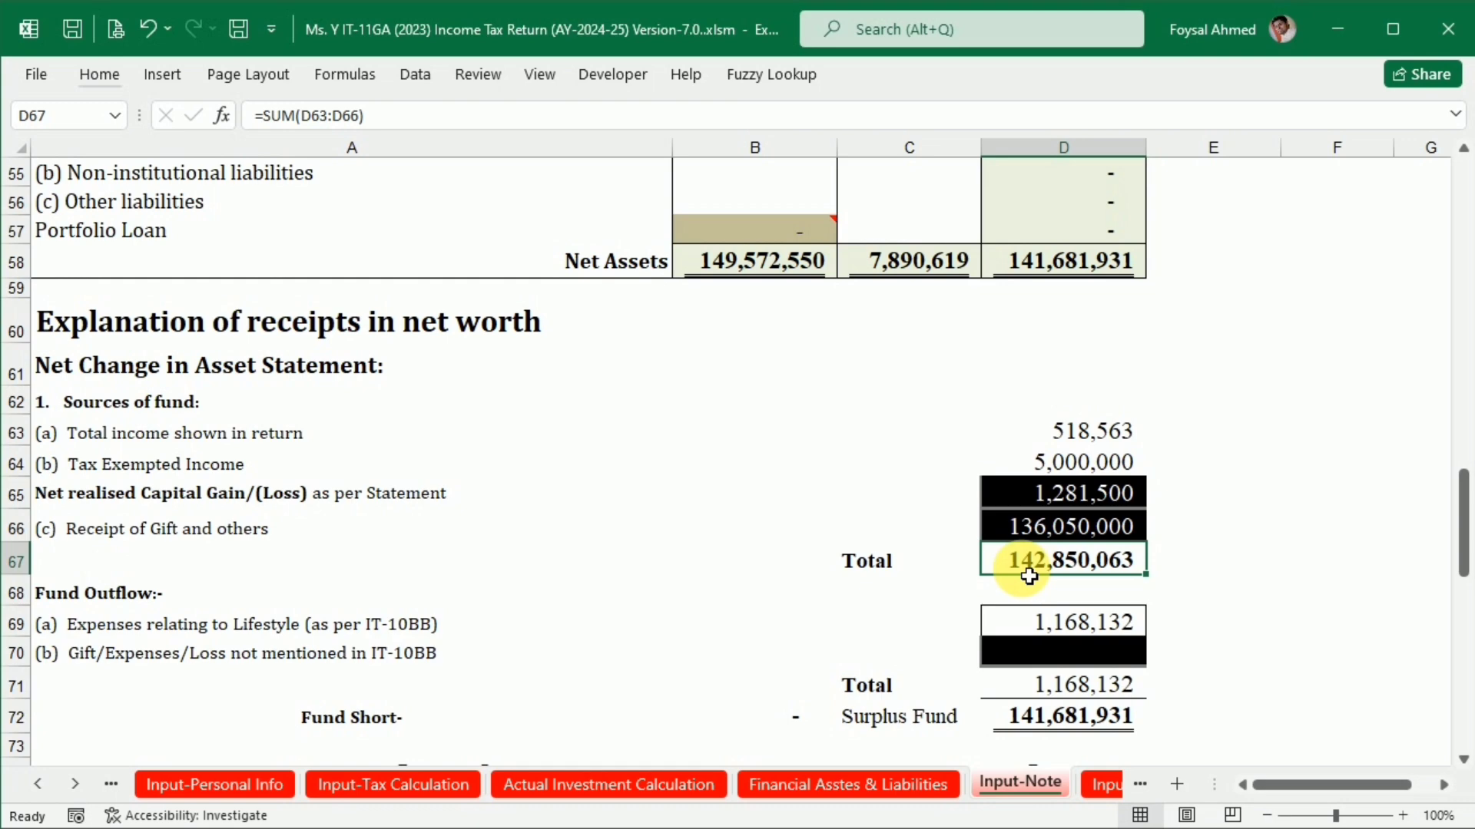
left_click_drag(1070, 431, 1074, 499)
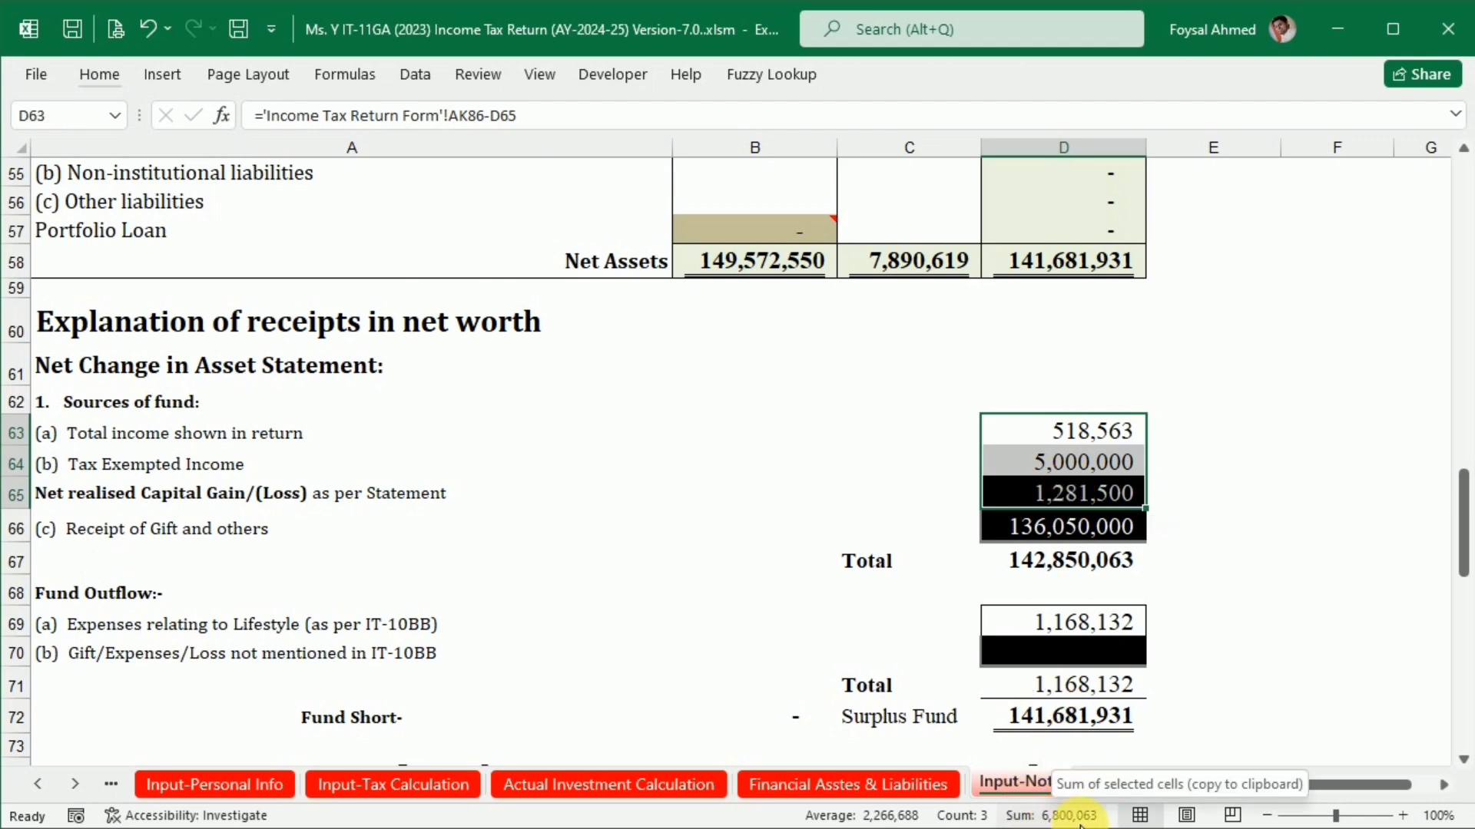
Compare with the Input-Tax Calculation sheet, and on IT-10B (2023) sum the total income shown in return and tax exempted income.
left_click(407, 784)
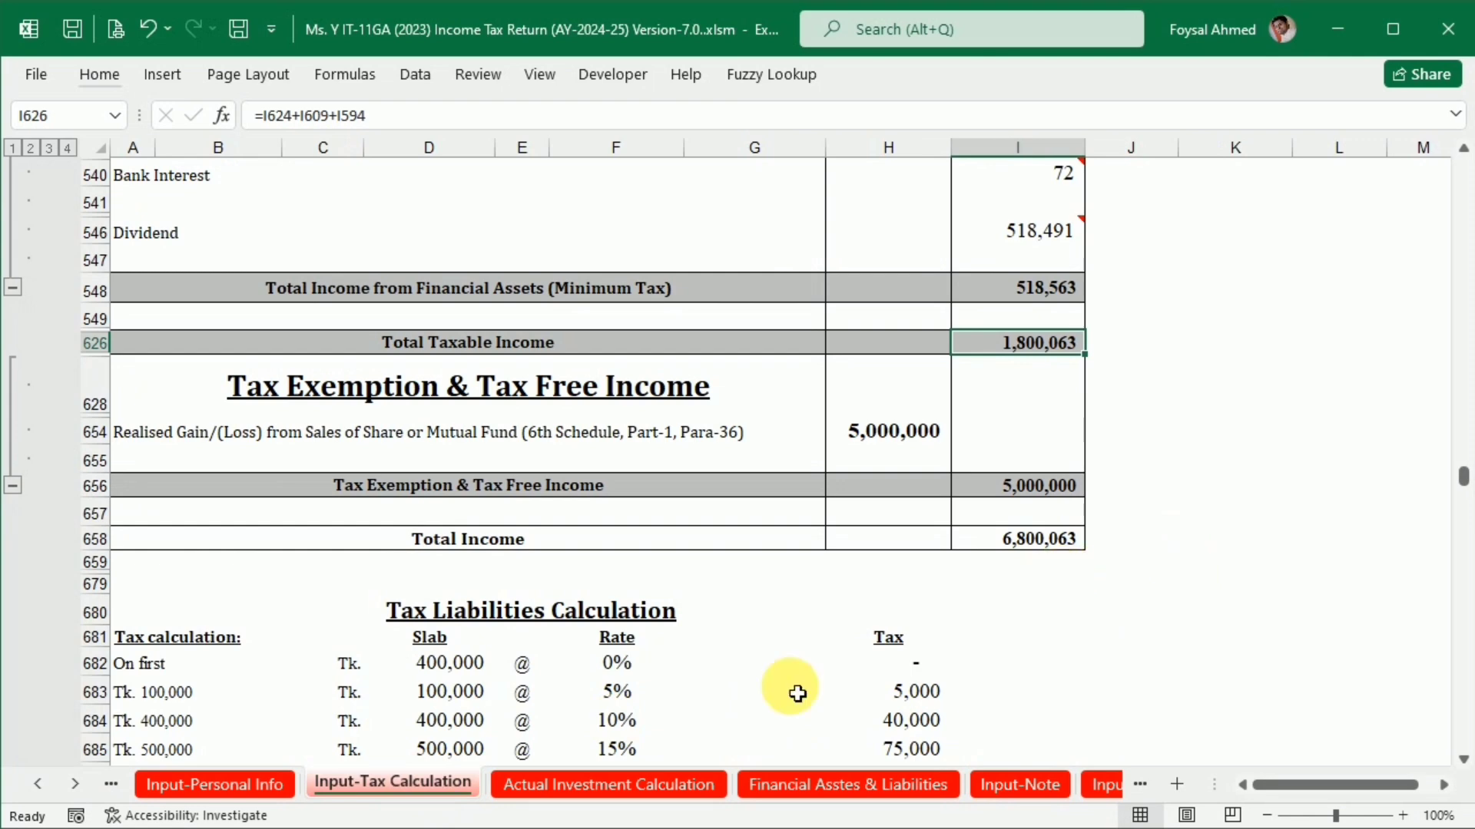
left_click(75, 784)
left_click(74, 784)
left_click(74, 784)
left_click(75, 785)
left_click(74, 784)
left_click(75, 785)
left_click(814, 783)
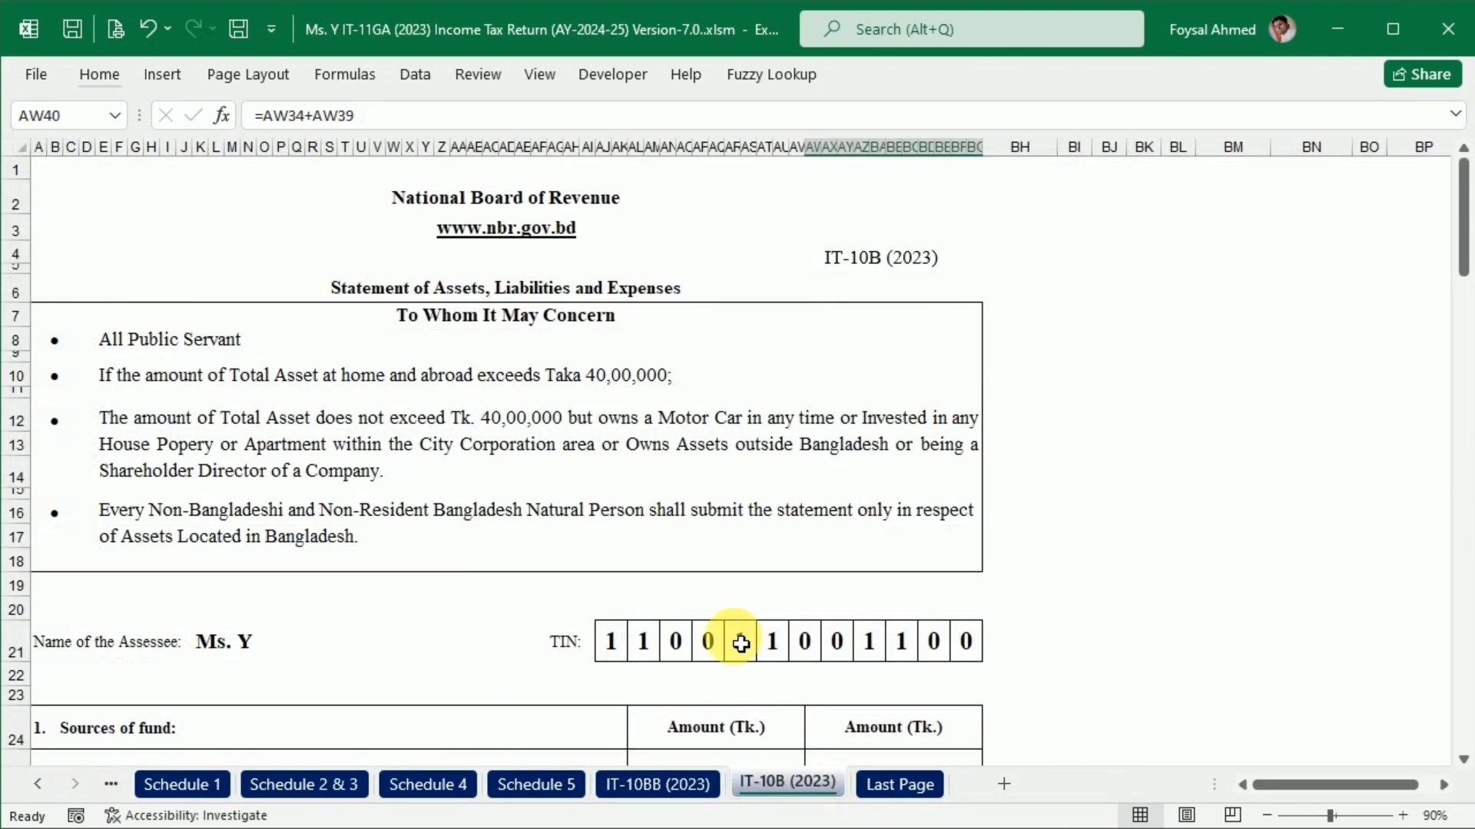
scroll(708, 559, "down", 7)
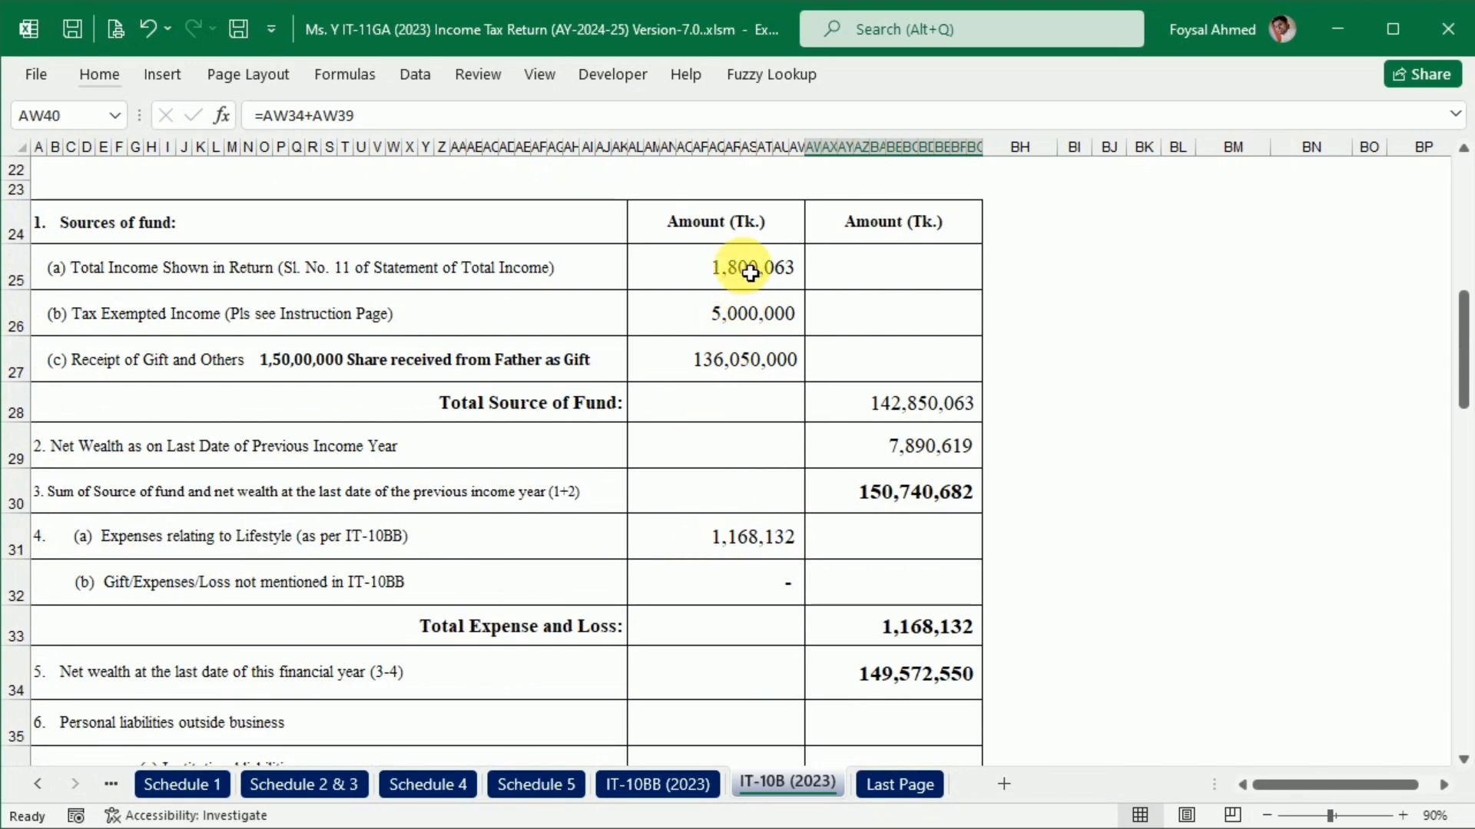
left_click_drag(737, 261, 744, 309)
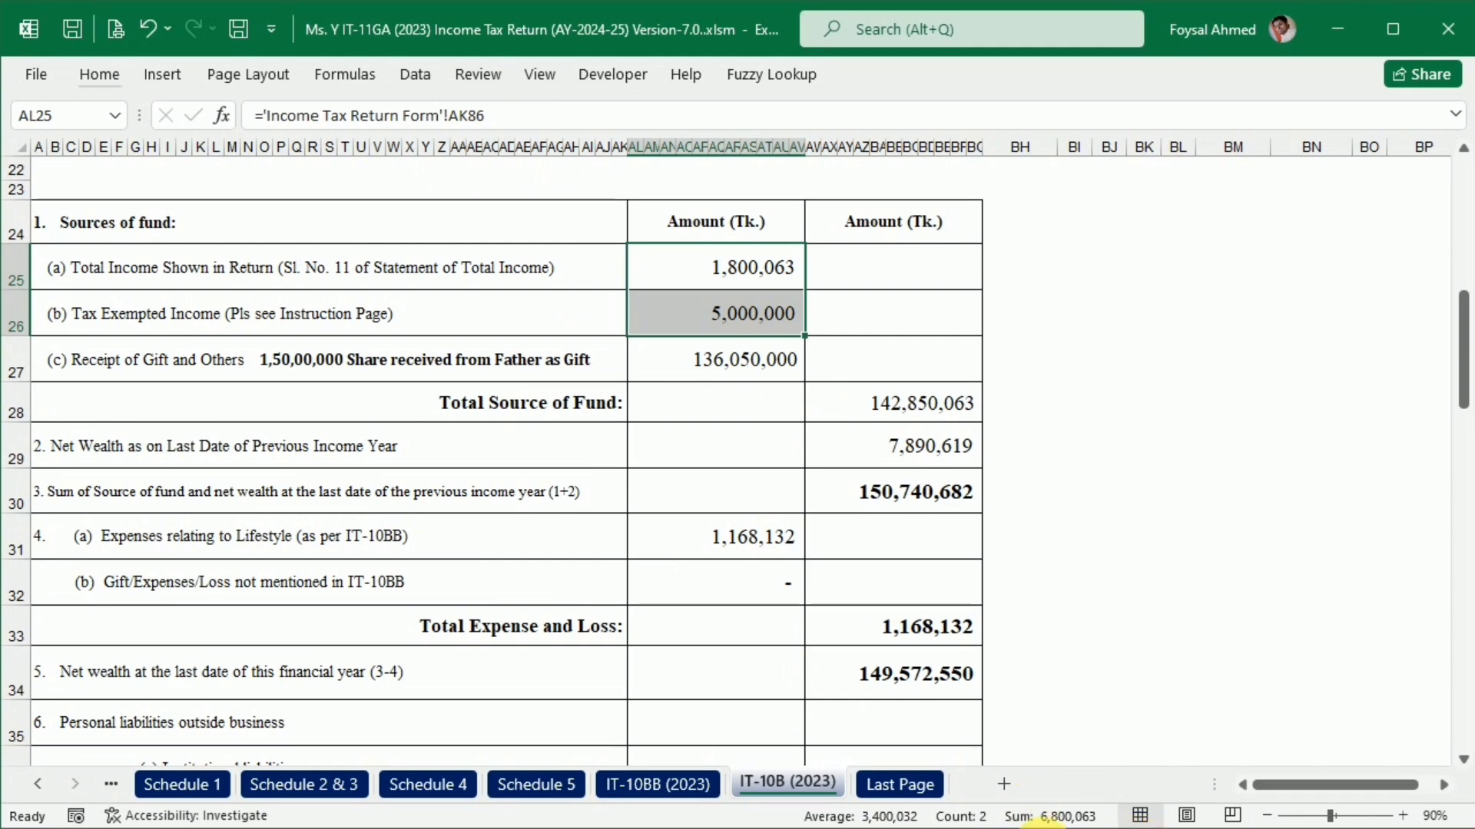
scroll(487, 612, "up", 3)
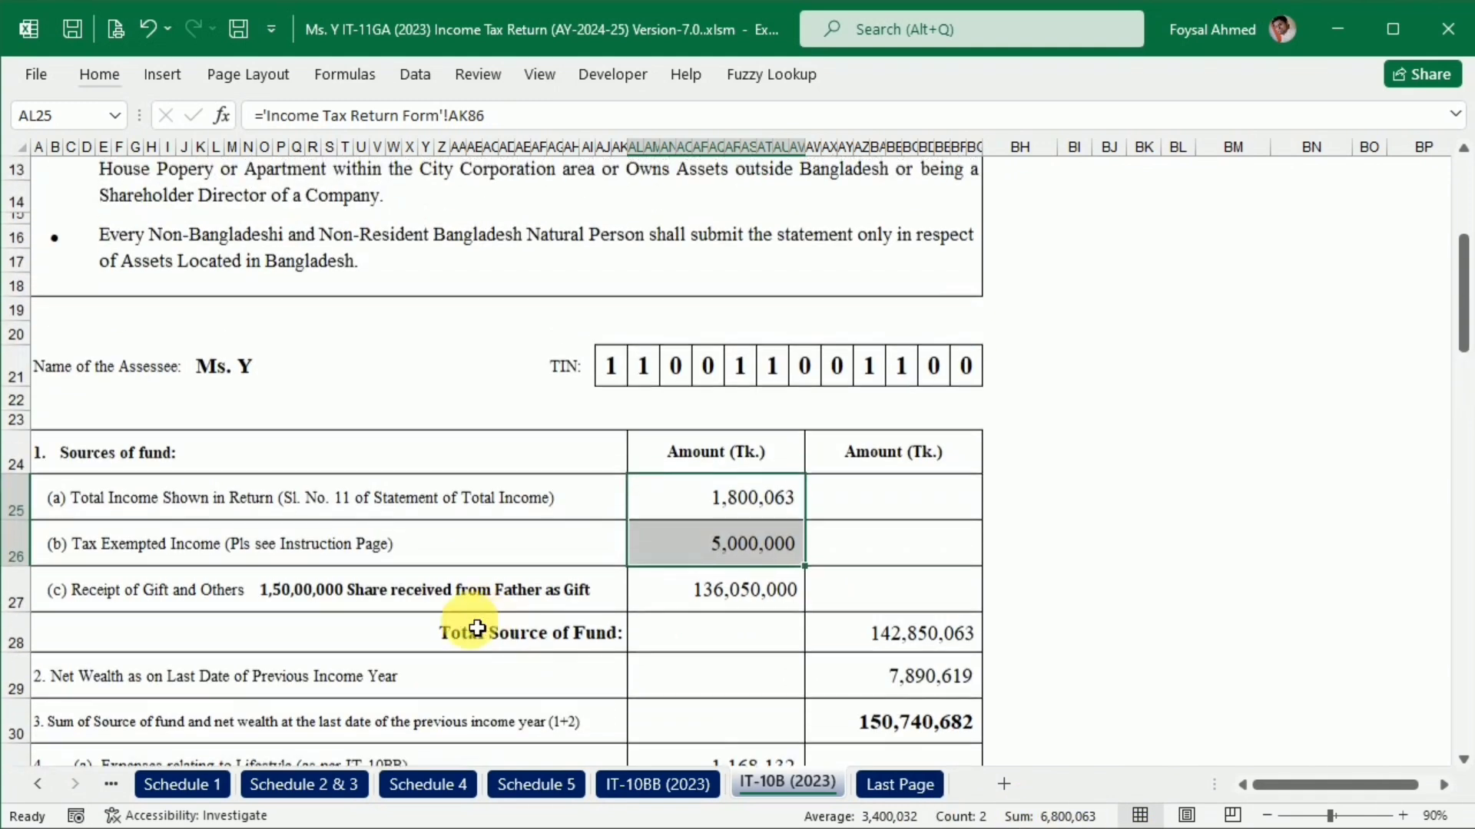
On the Input-Tax Calculation sheet, hide the tax liability and capital gain rows 688 and 689 in the Tax Liabilities Calculation.
left_click(33, 783)
left_click(33, 783)
left_click(33, 783)
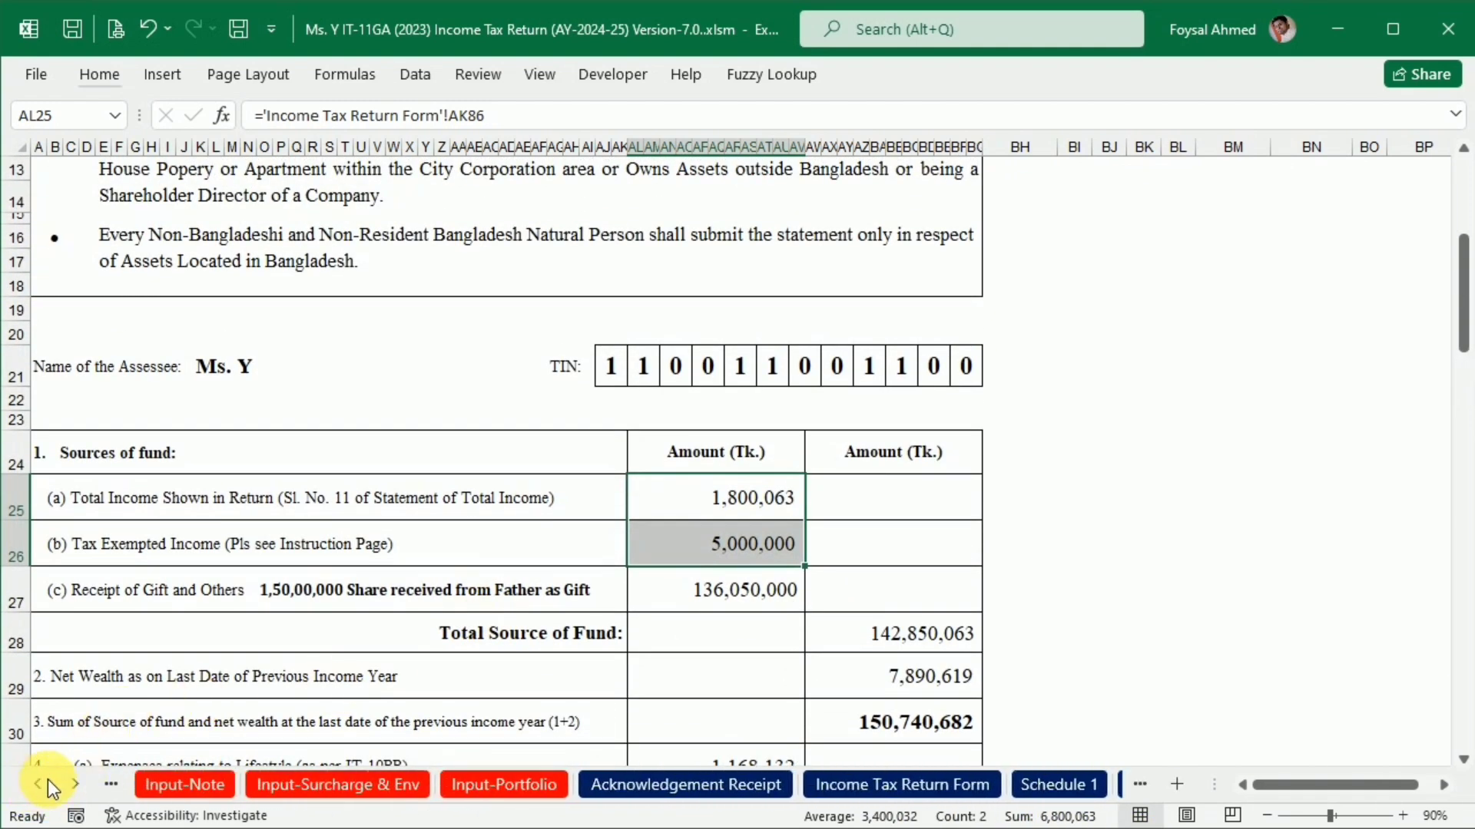
left_click(35, 783)
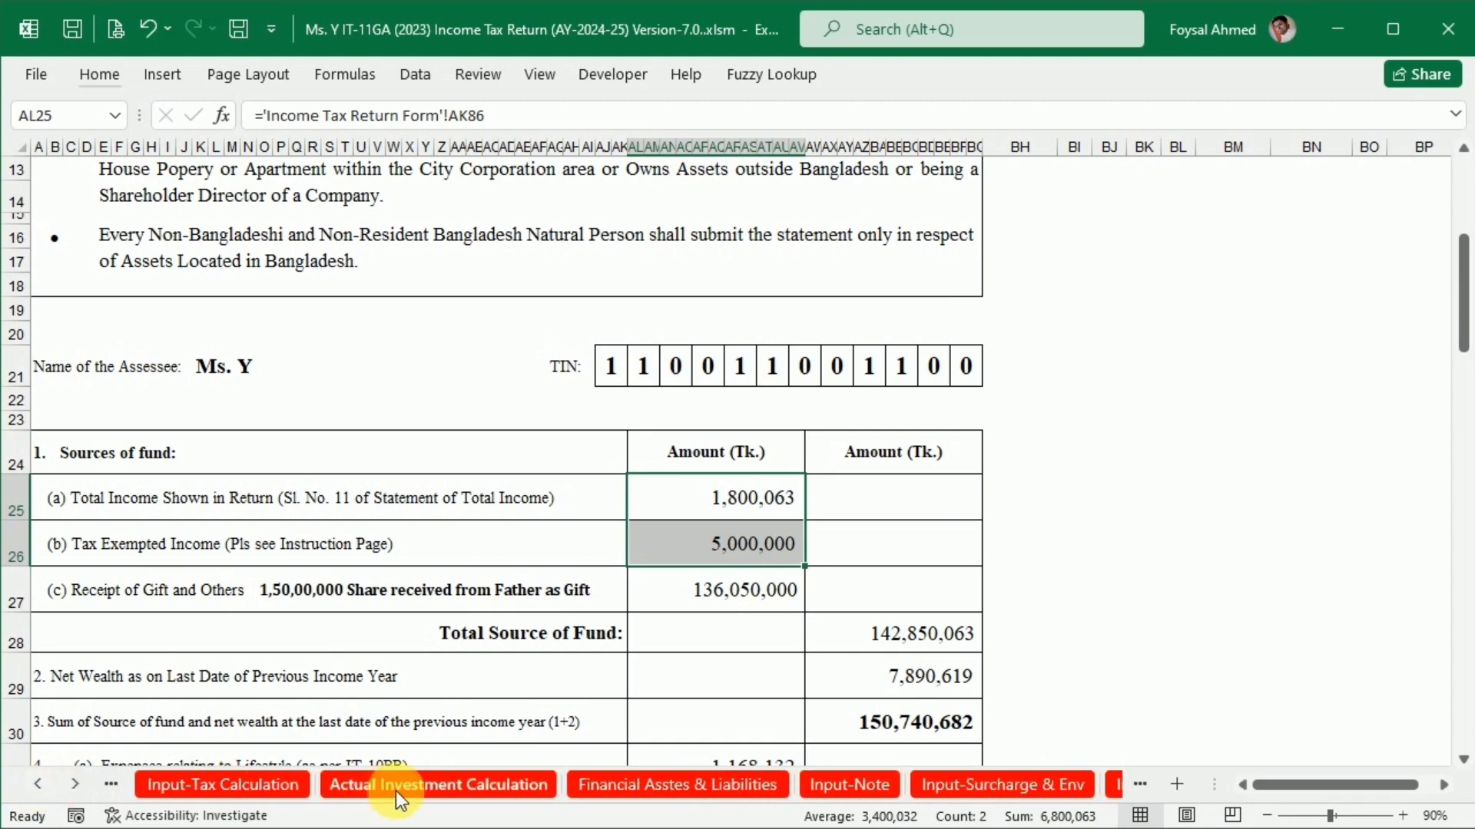
left_click(222, 784)
scroll(799, 529, "down", 6)
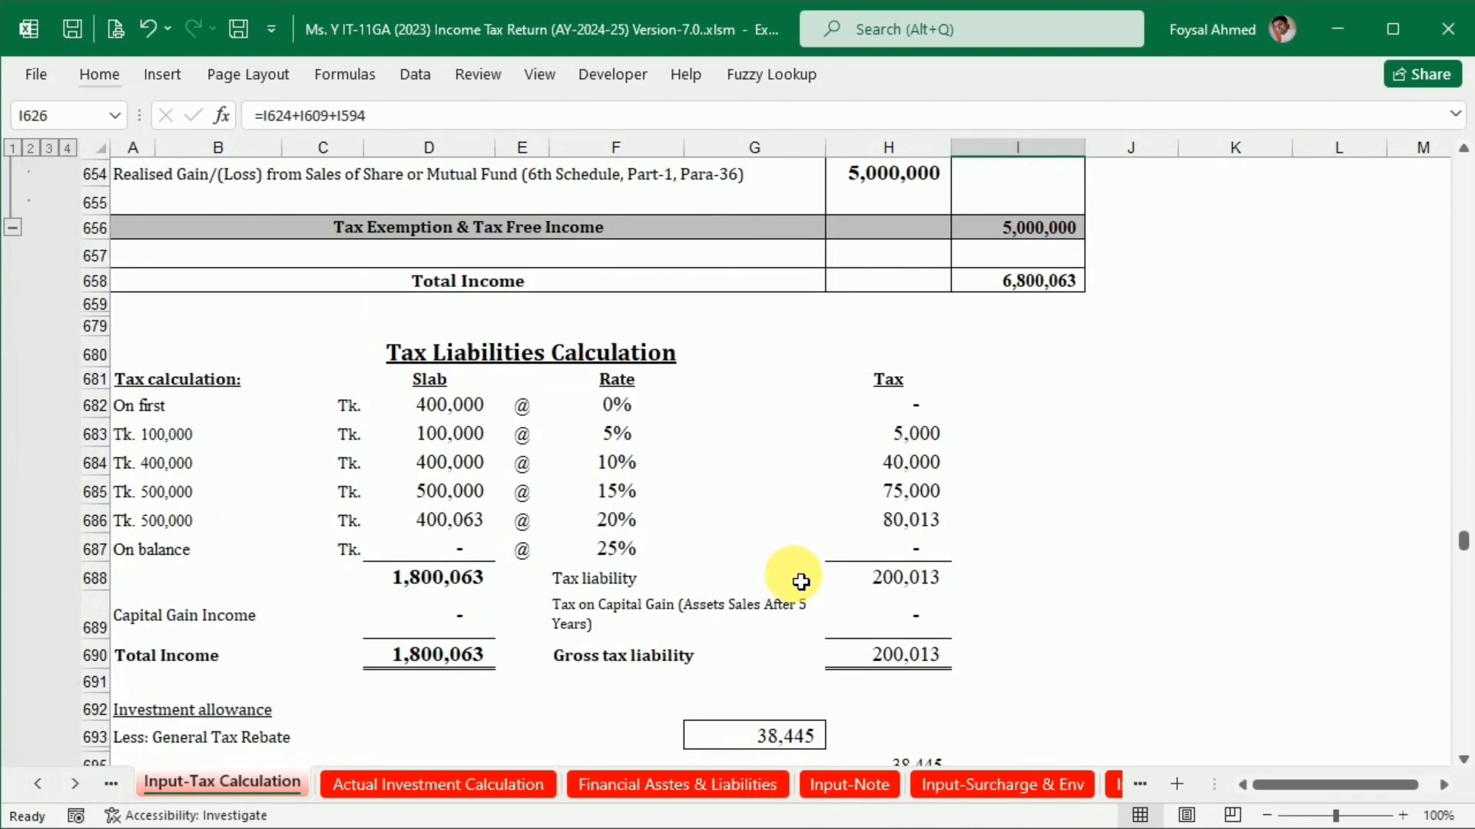
left_click_drag(95, 422, 93, 470)
right_click(95, 421)
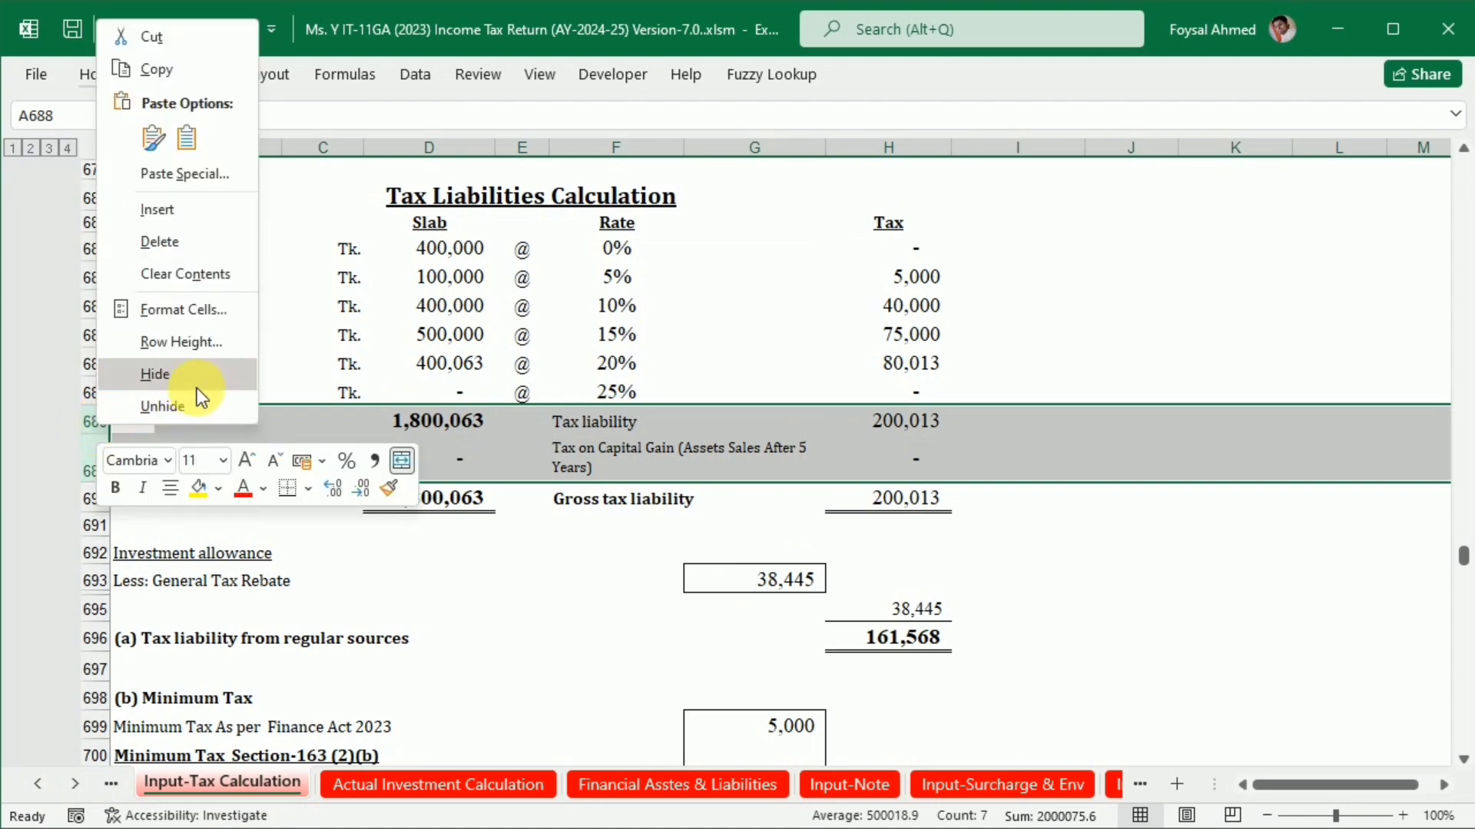
left_click(194, 384)
left_click(549, 539)
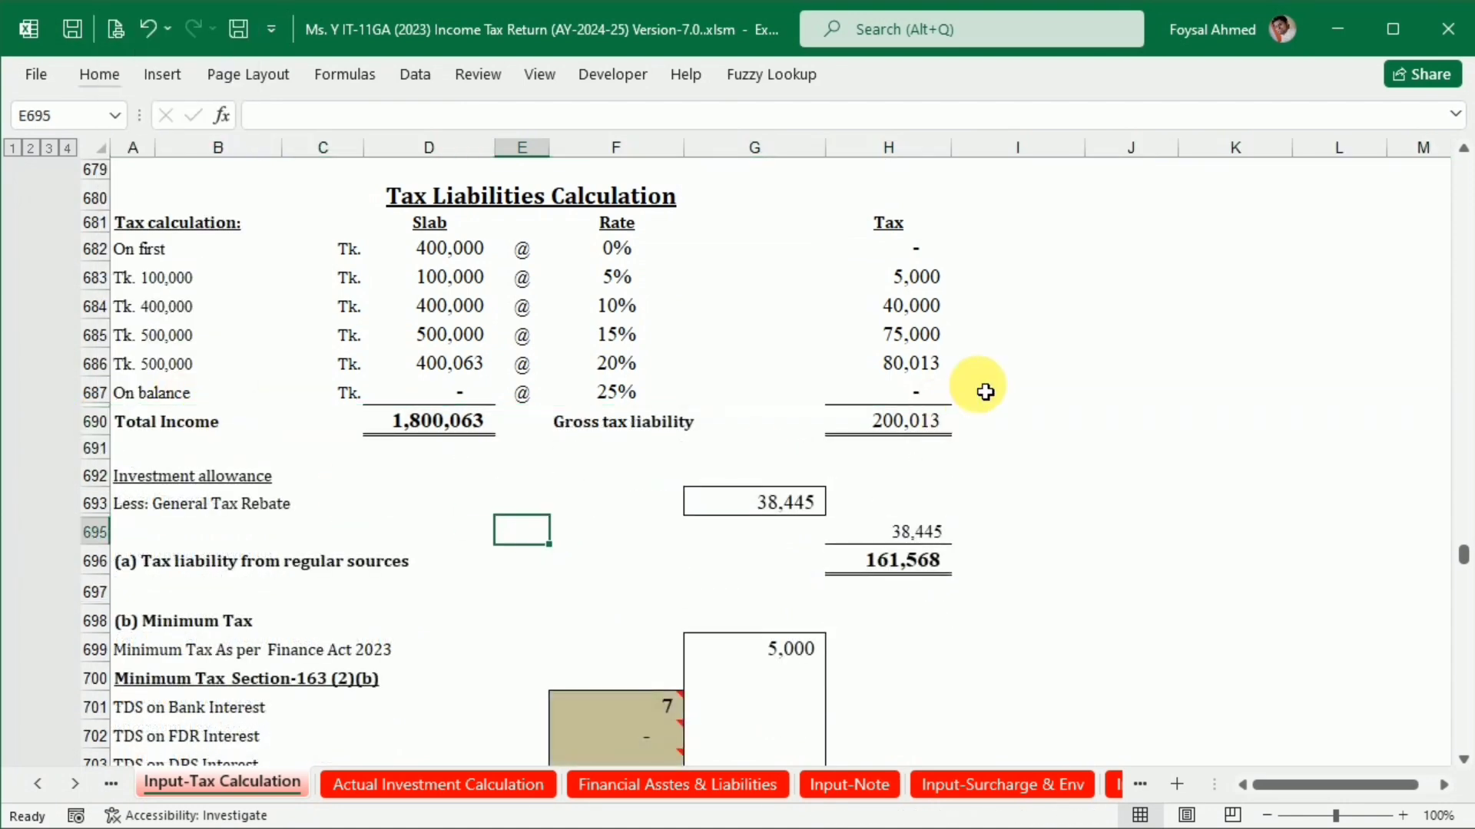
Check the general tax rebate against the Actual Investment Calculation sheet and return to the Input-Tax Calculation sheet.
scroll(896, 543, "down", 2)
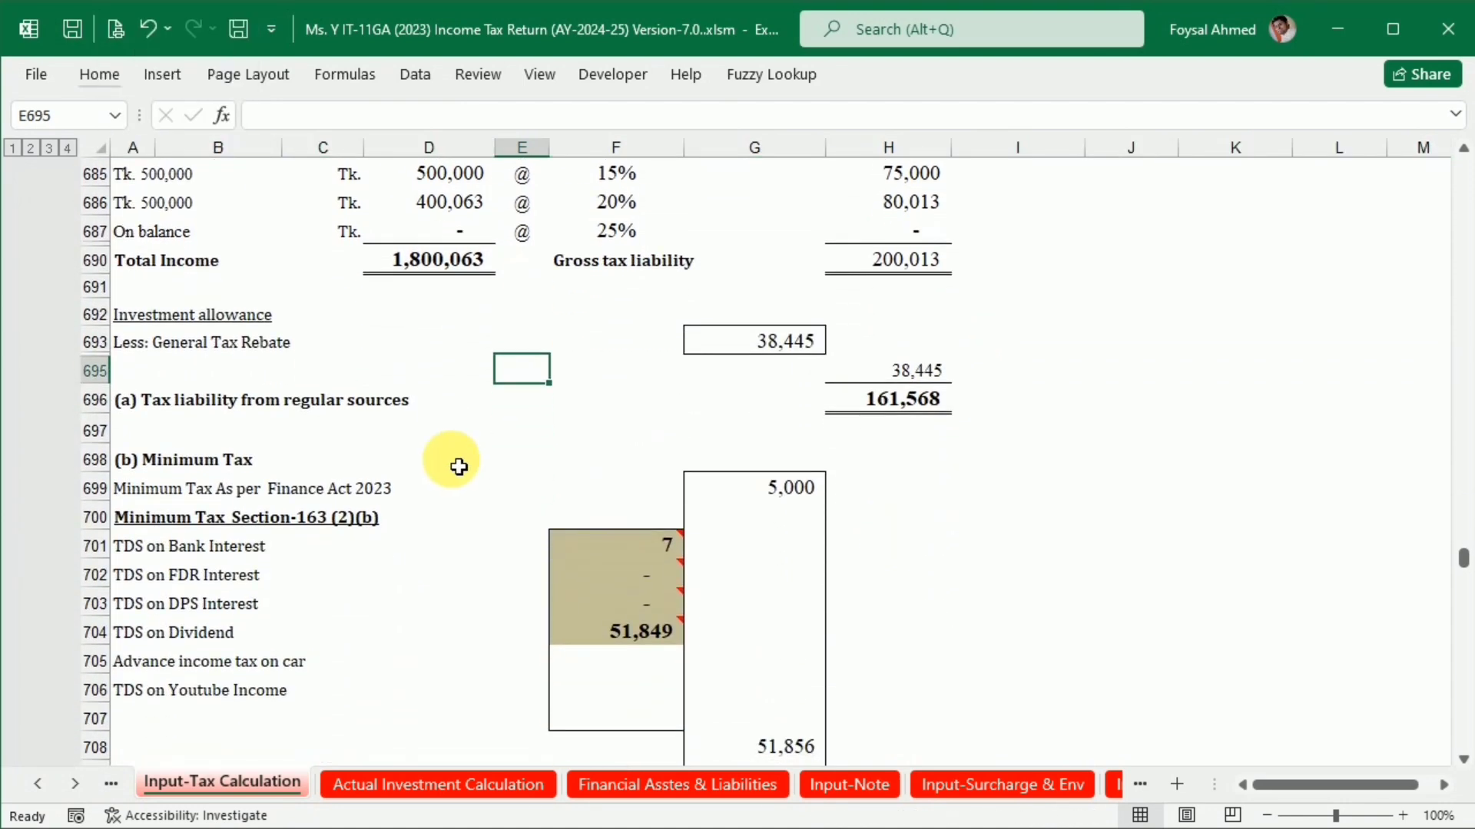
left_click(918, 372)
left_click(660, 785)
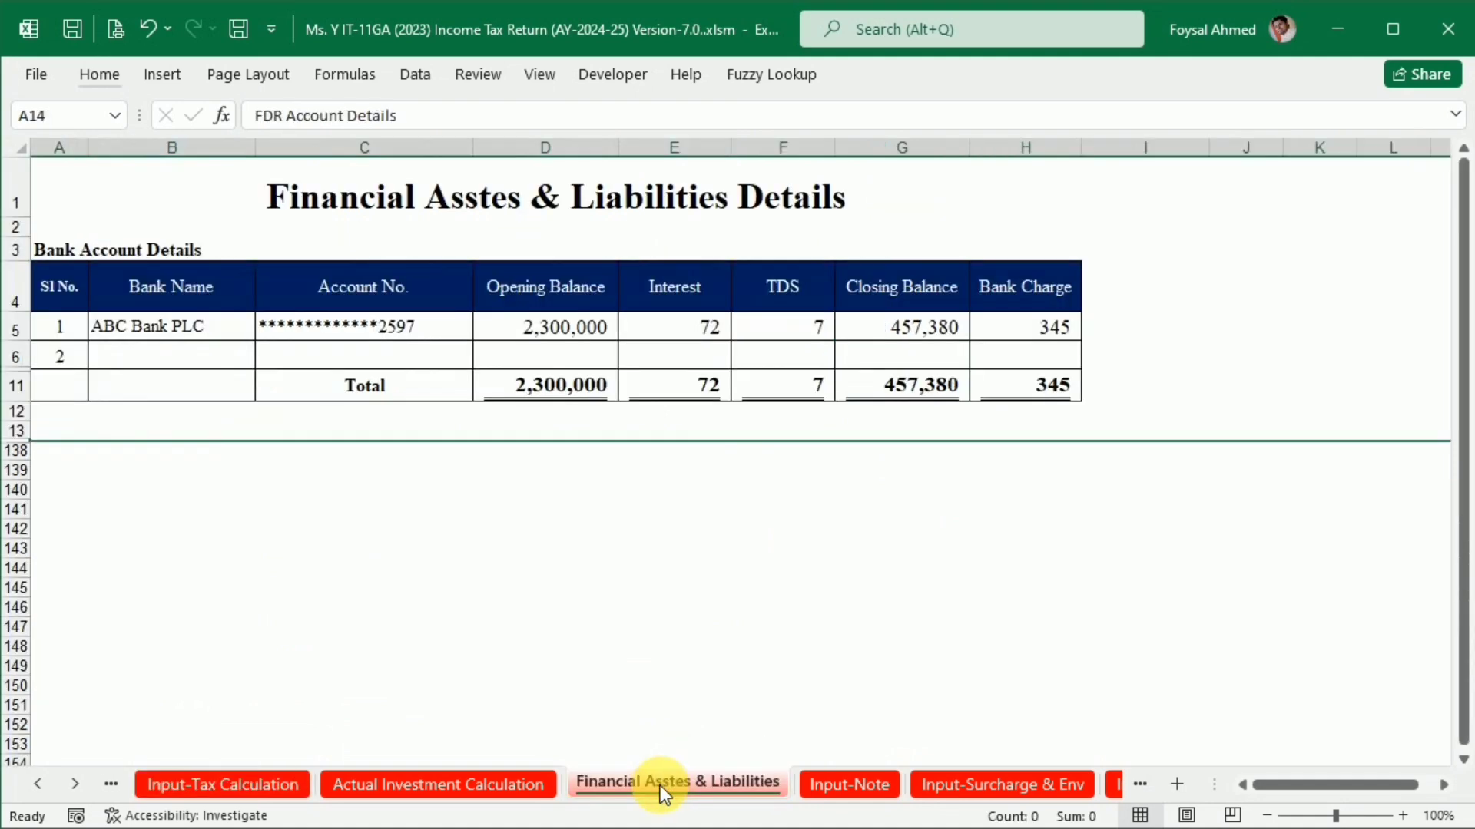
left_click(440, 783)
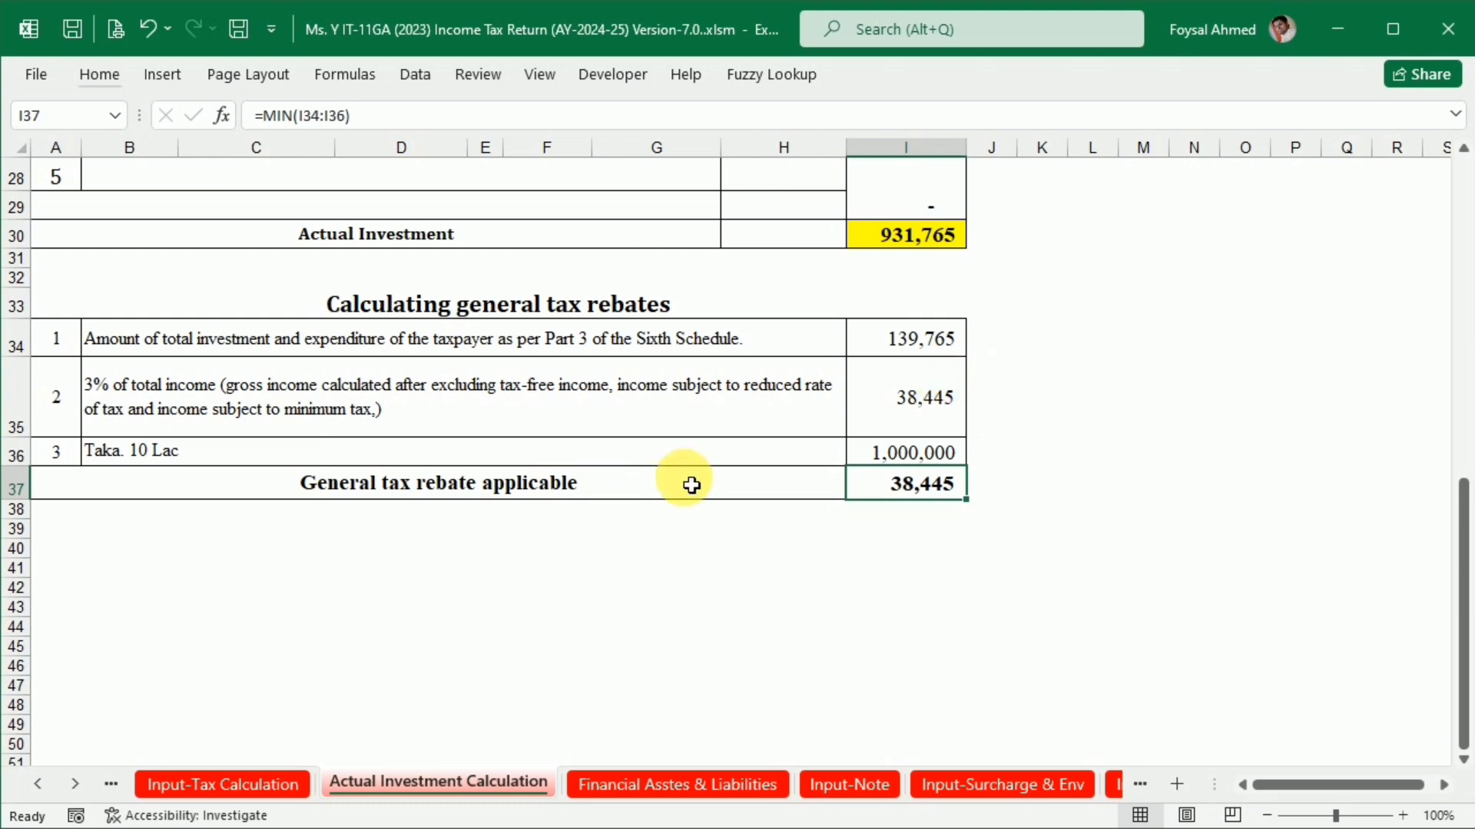
left_click(192, 777)
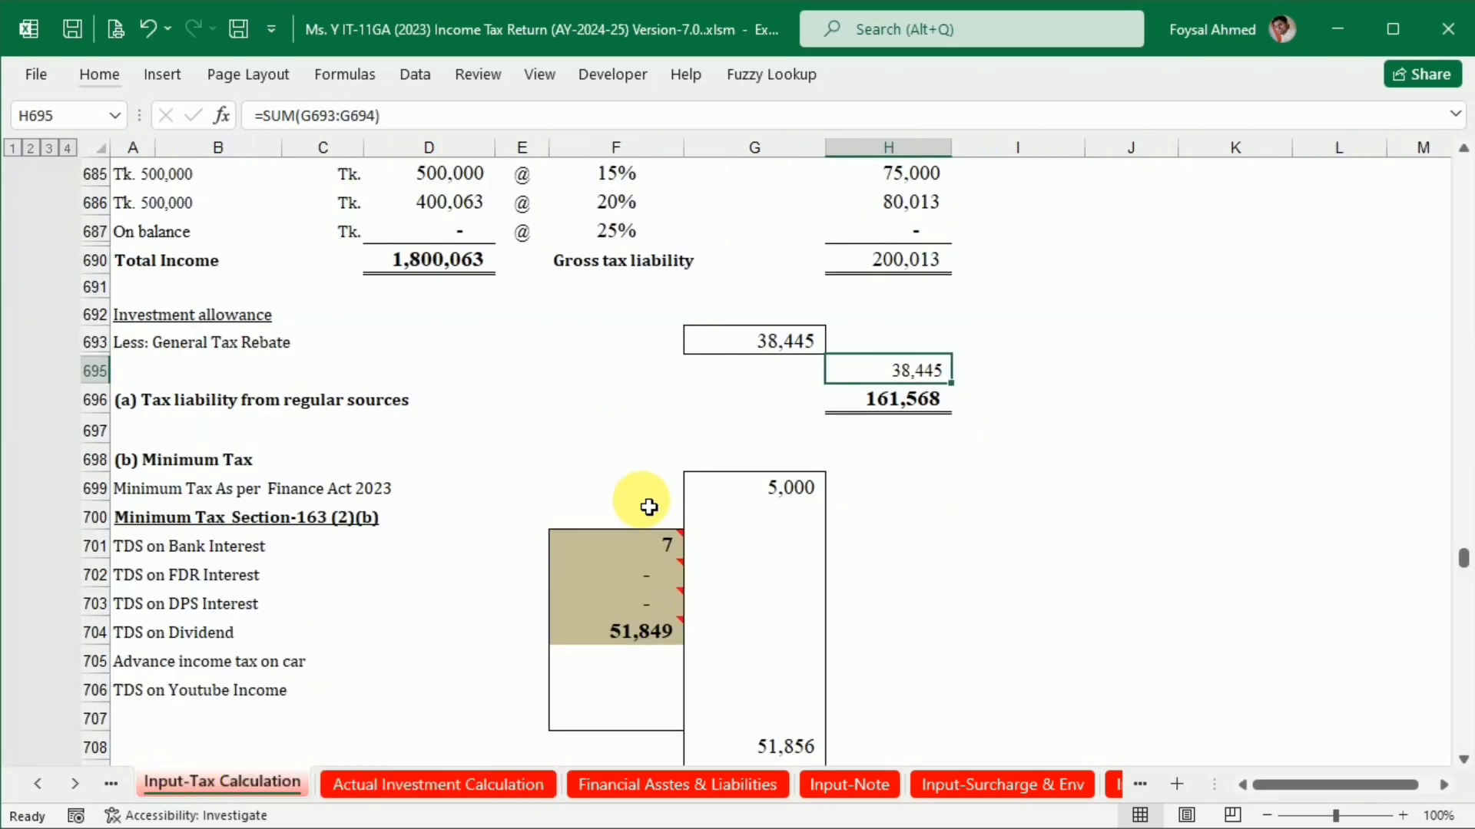
In the Minimum Tax section, hide the FDR and DPS interest TDS rows 702 to 703 and the unused rows 705 to 706.
scroll(649, 507, "down", 1)
mouse_move(649, 507)
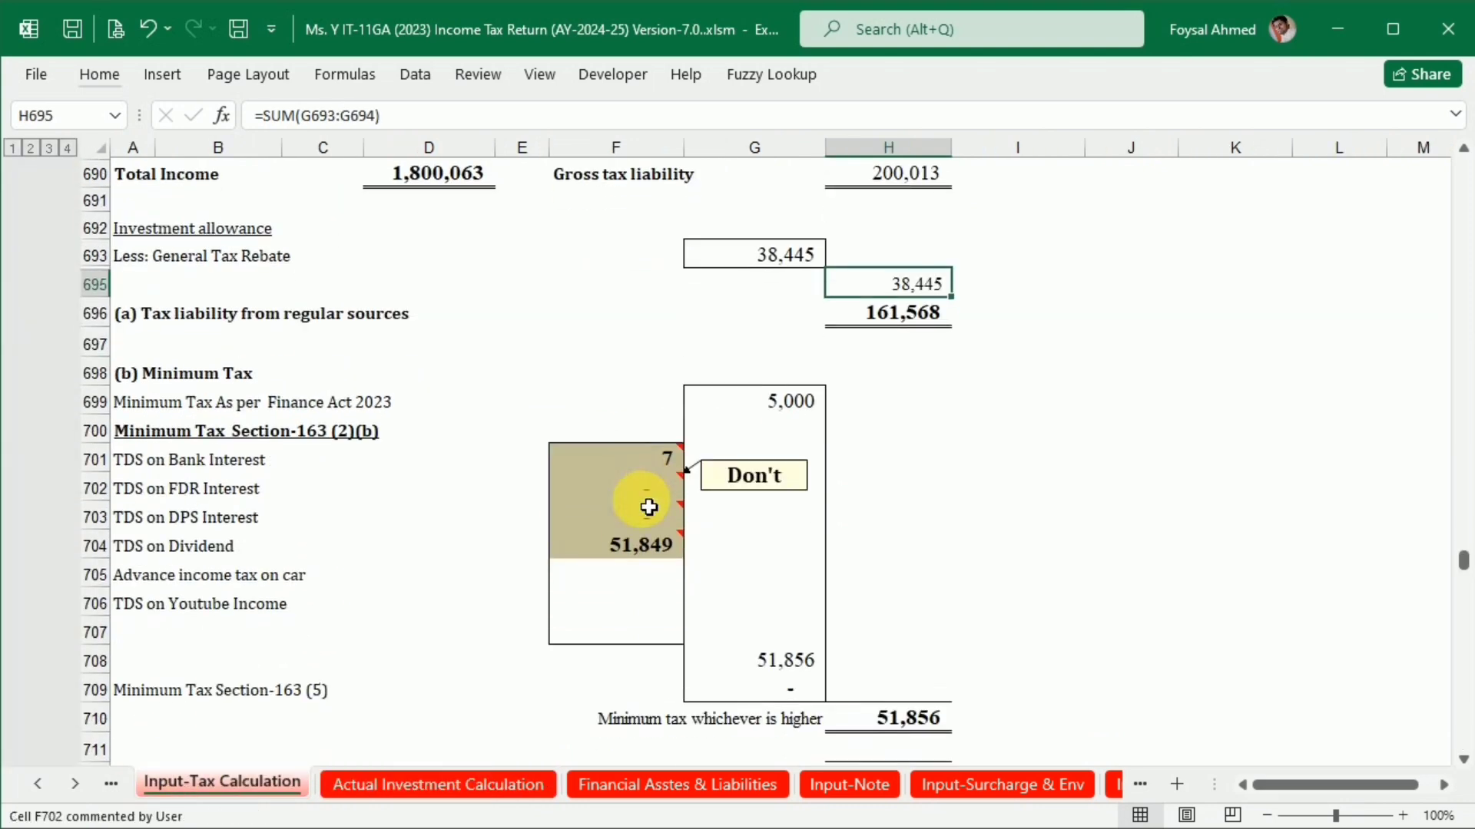
left_click_drag(99, 490, 93, 518)
right_click(94, 519)
left_click(142, 470)
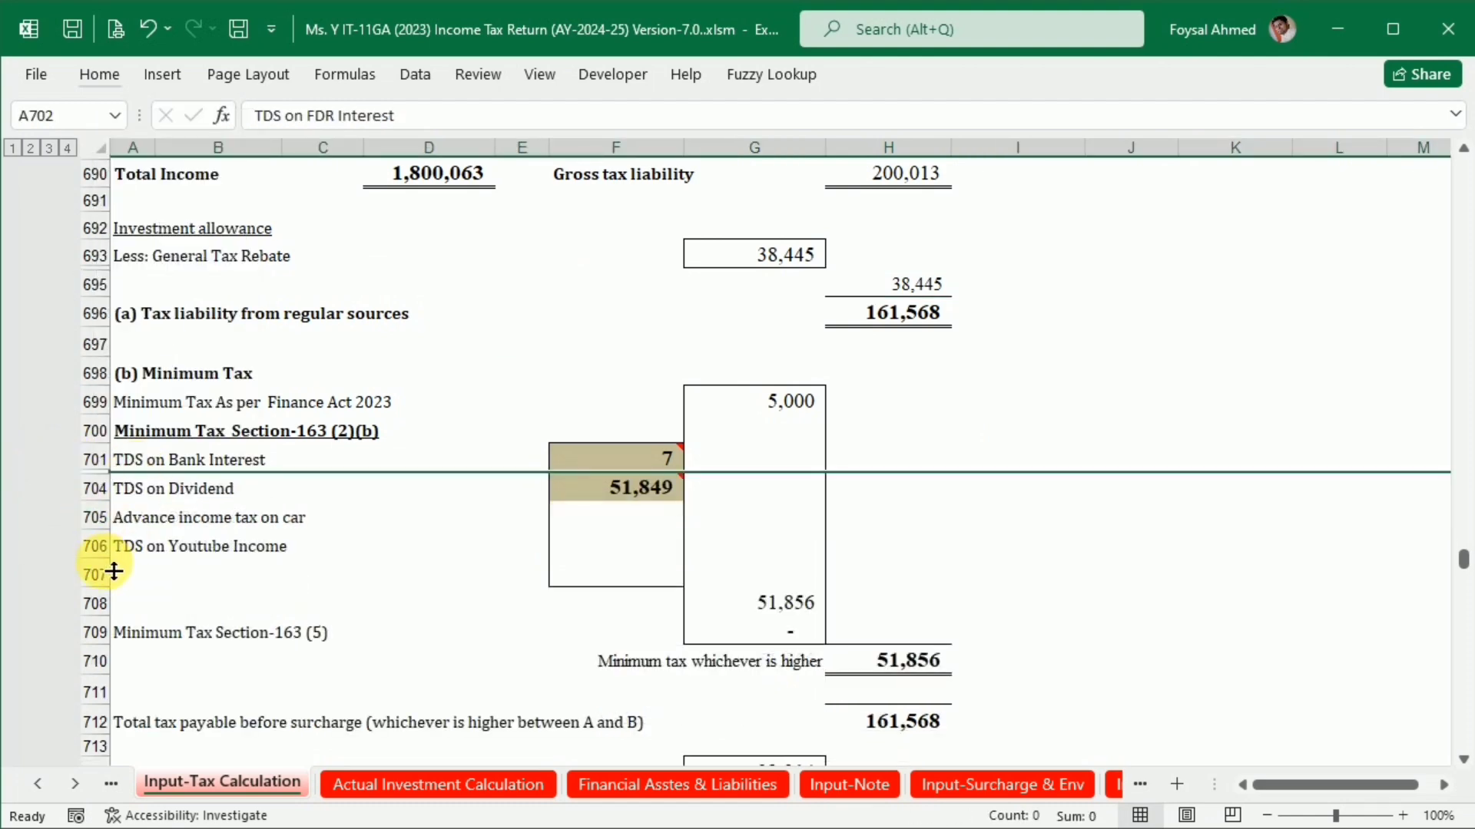
left_click_drag(100, 543, 100, 544)
right_click(98, 530)
left_click(135, 495)
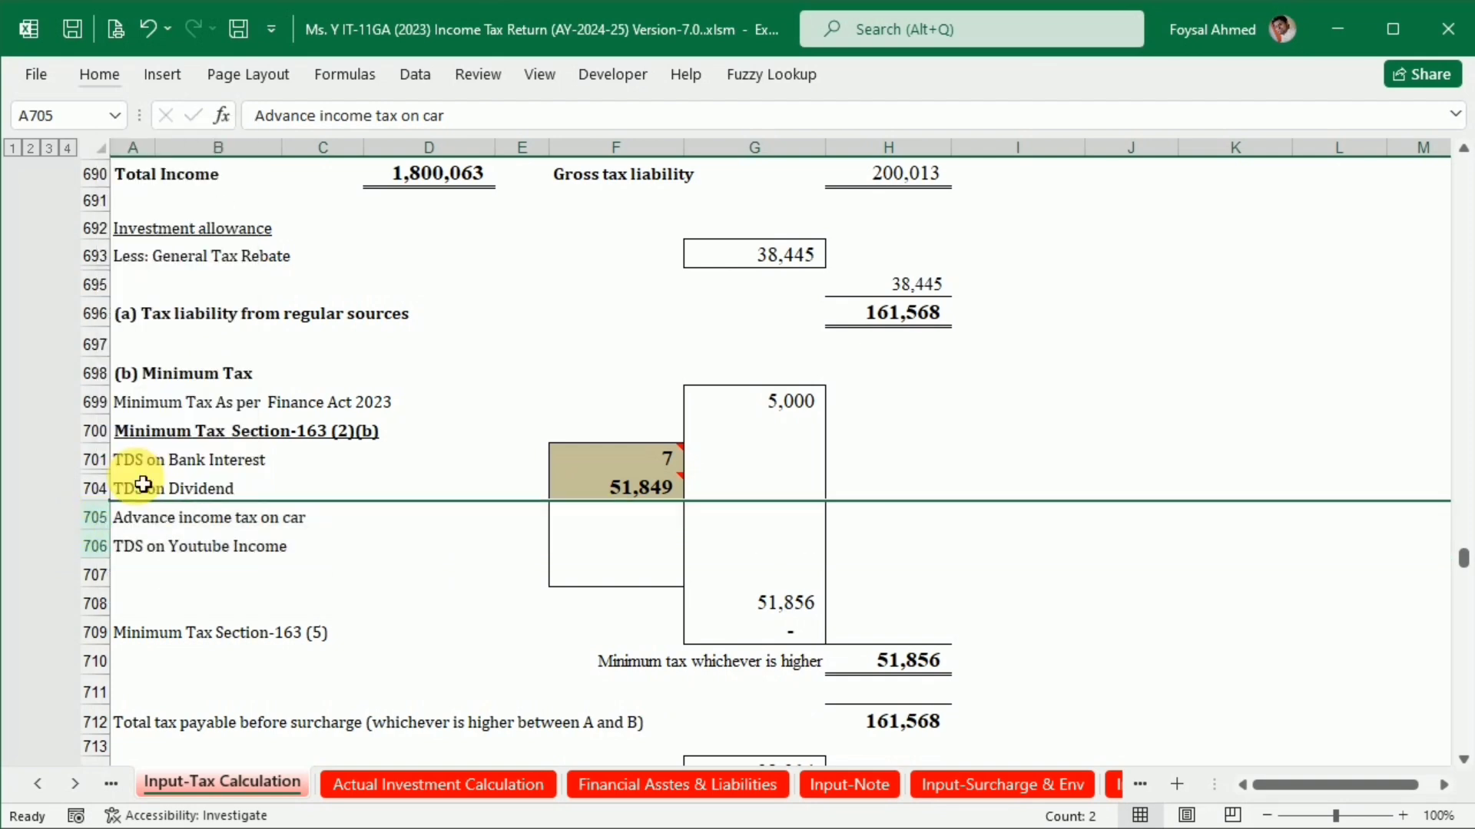
Under tax already deducted and deposited, hide advance tax rows 720 to 723 and FDR and DPS interest TDS rows 725 to 726.
scroll(431, 589, "down", 3)
scroll(438, 595, "down", 1)
left_click_drag(92, 550, 74, 624)
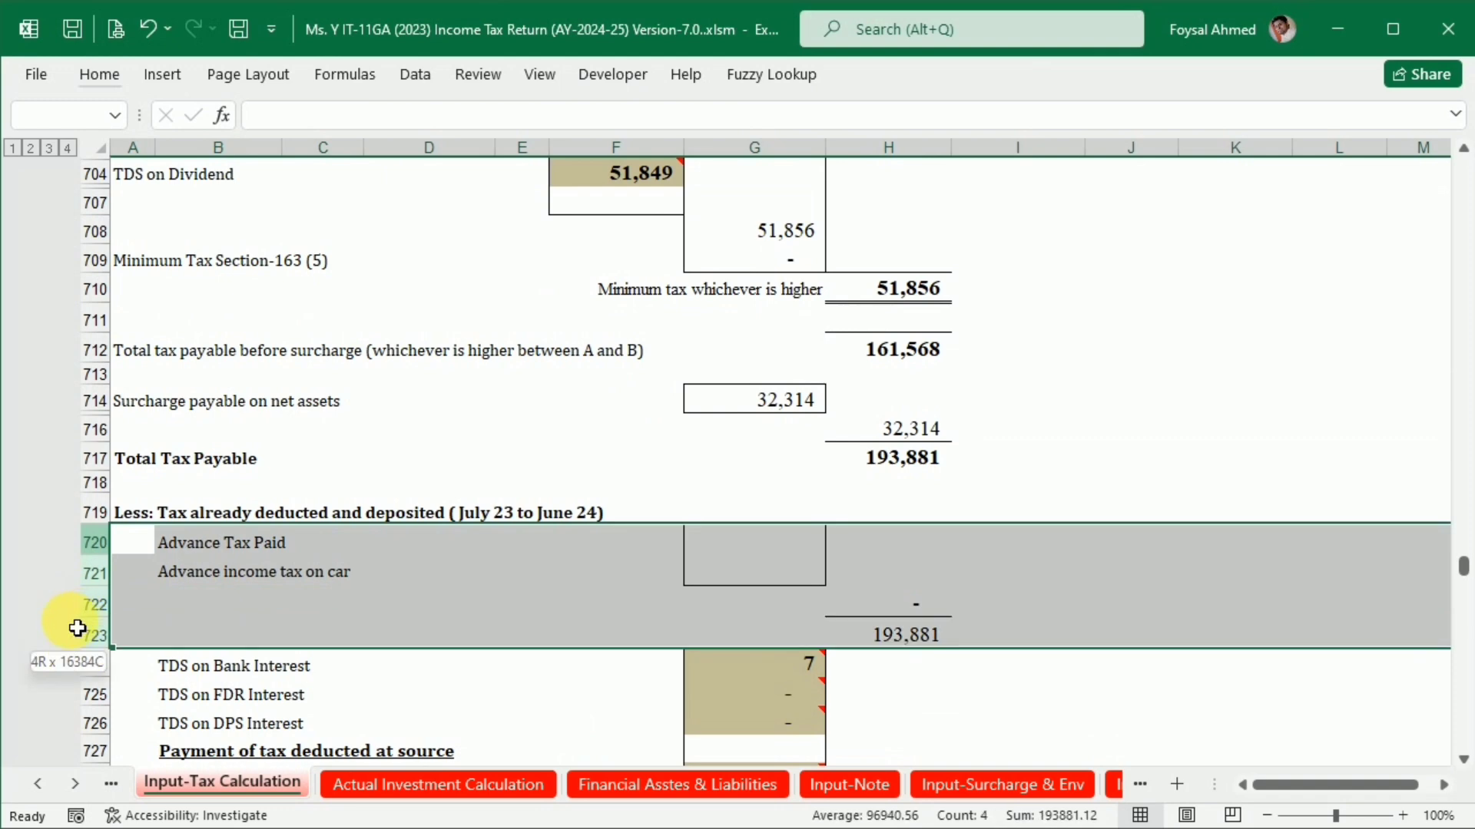
right_click(111, 596)
left_click(168, 520)
left_click_drag(100, 570, 99, 603)
right_click(99, 603)
left_click(125, 554)
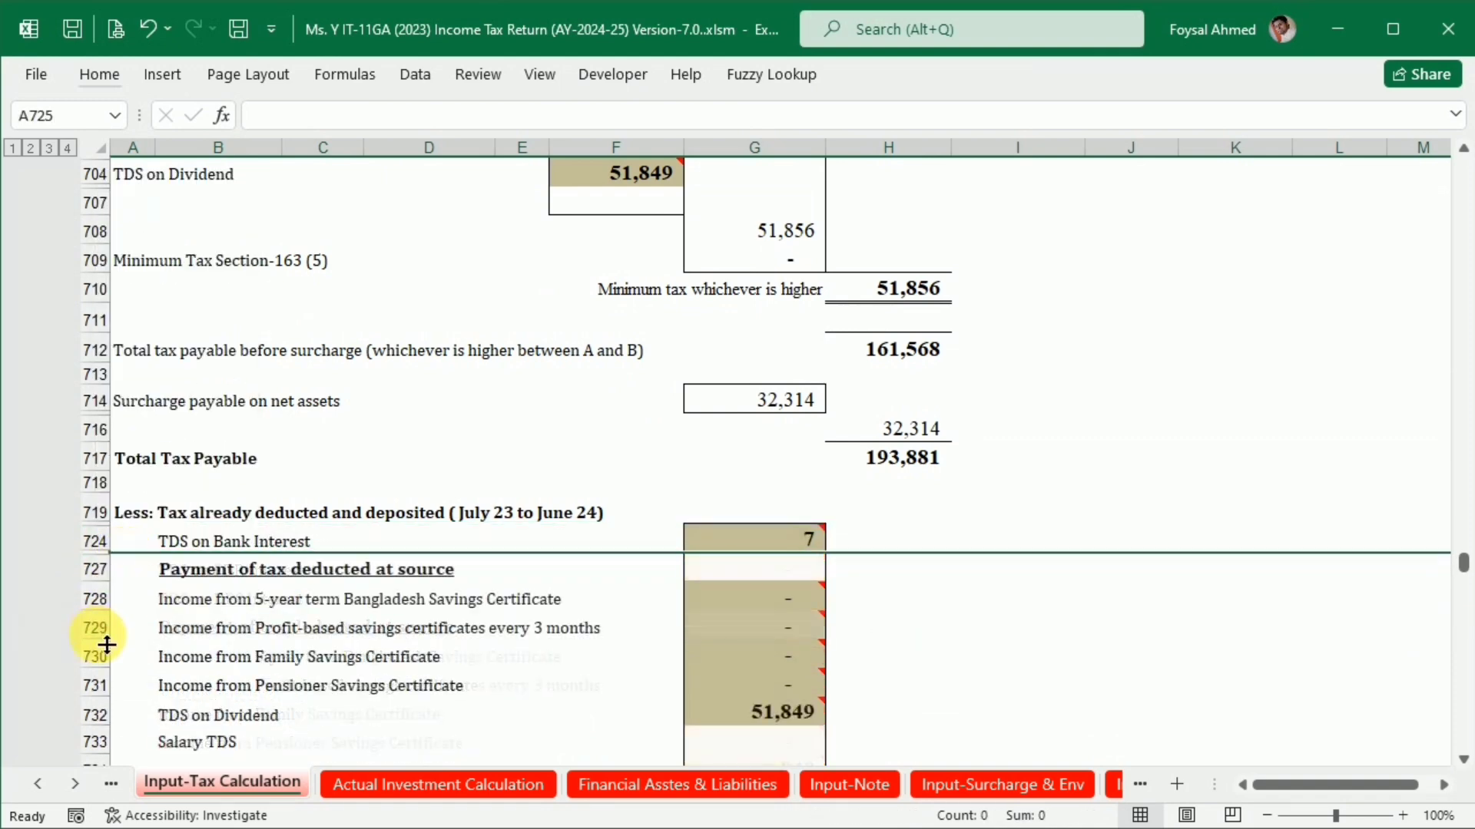
Under Payment of tax deducted at source, hide savings certificate rows 728 to 731 and the unused rows 733 to 735.
scroll(107, 644, "down", 1)
left_click_drag(95, 570, 99, 649)
right_click(93, 644)
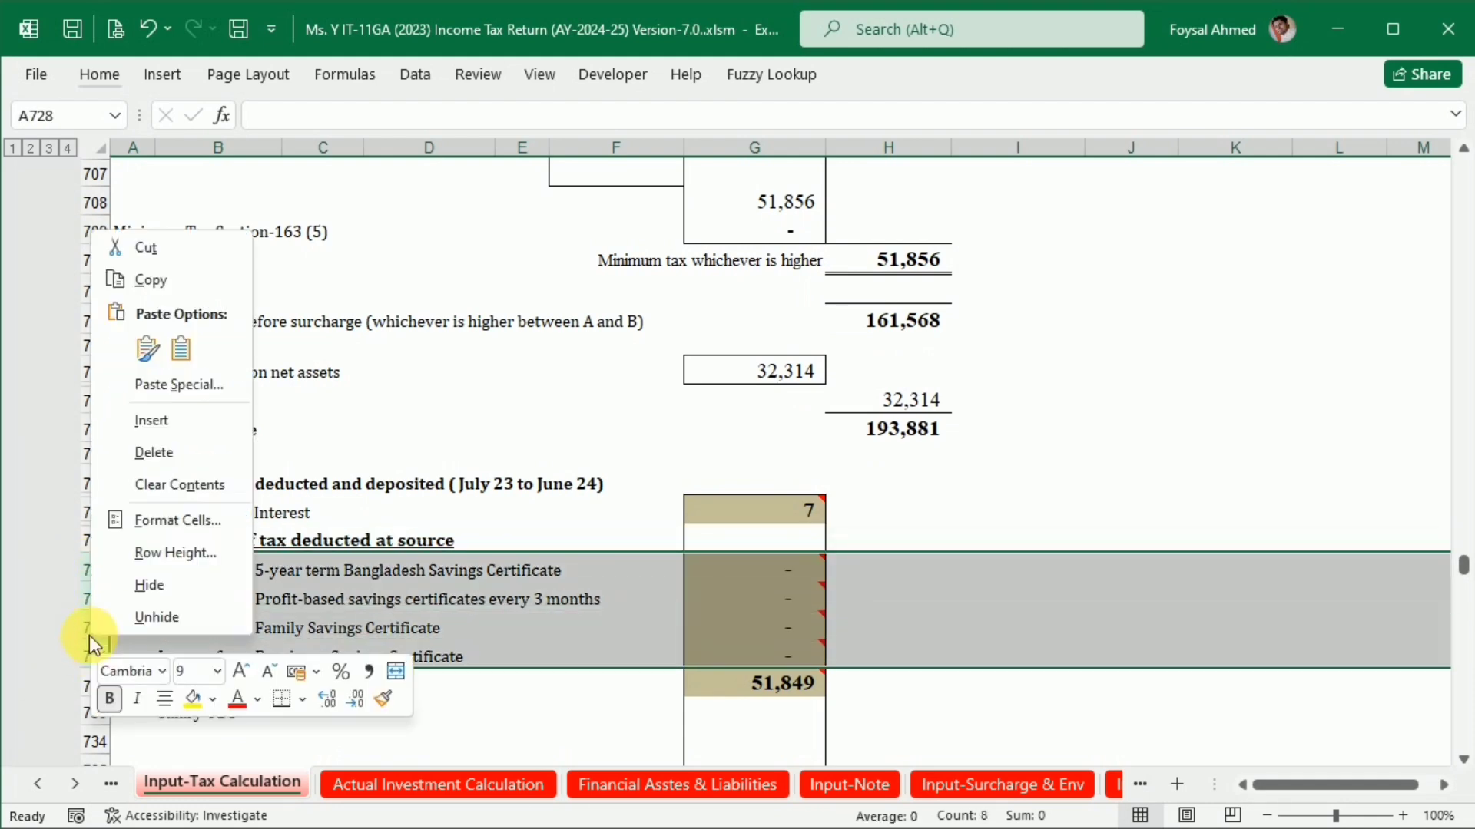
left_click(146, 585)
scroll(142, 541, "down", 2)
mouse_move(91, 422)
left_mouse_down()
mouse_move(89, 481)
mouse_move(106, 479)
left_mouse_up()
right_click(105, 480)
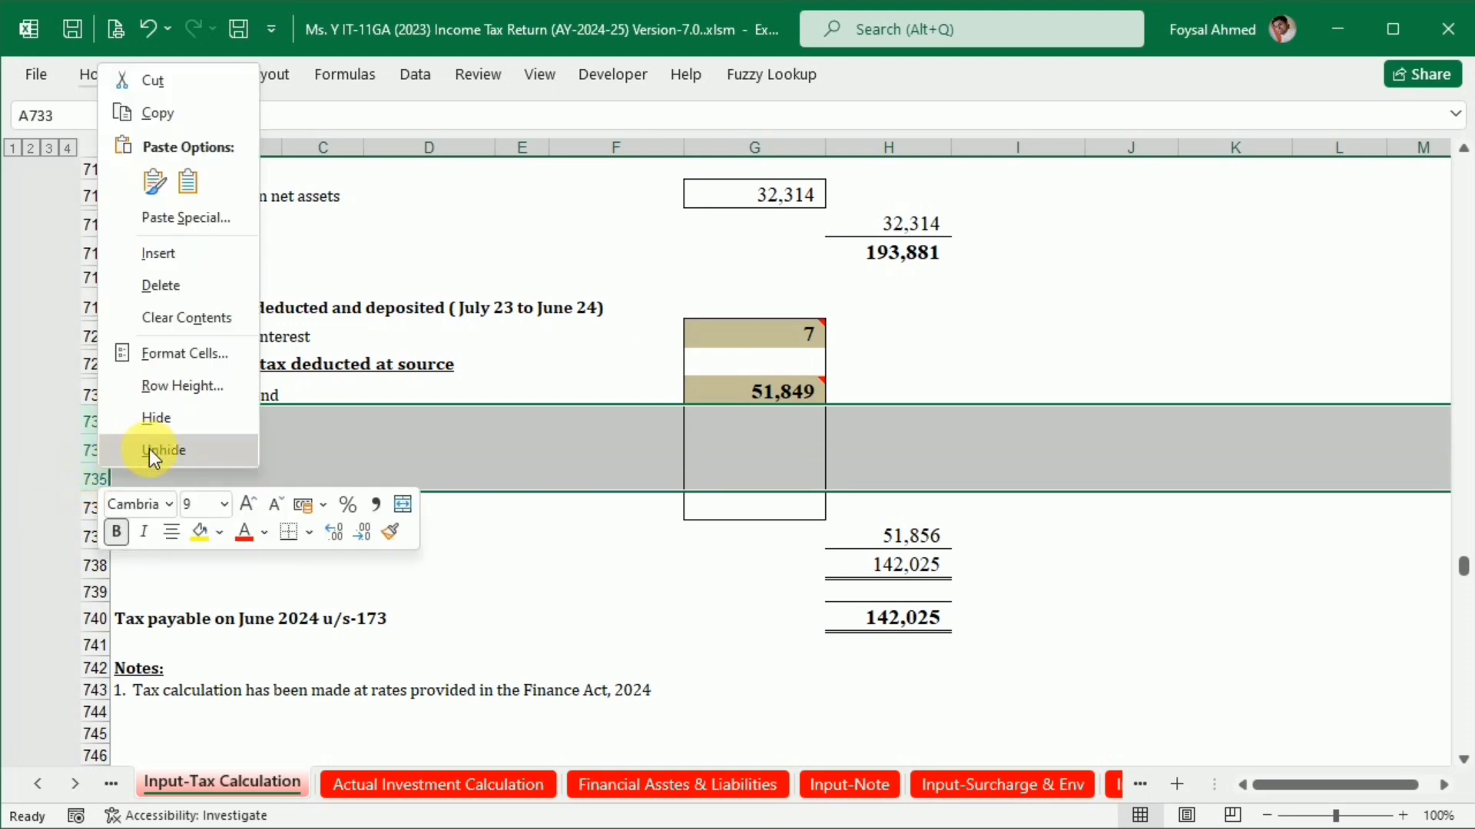
left_click(151, 427)
Inspect the tax payable u/s-173 cell and review the tidied tax computation back up to its heading.
scroll(769, 642, "up", 1)
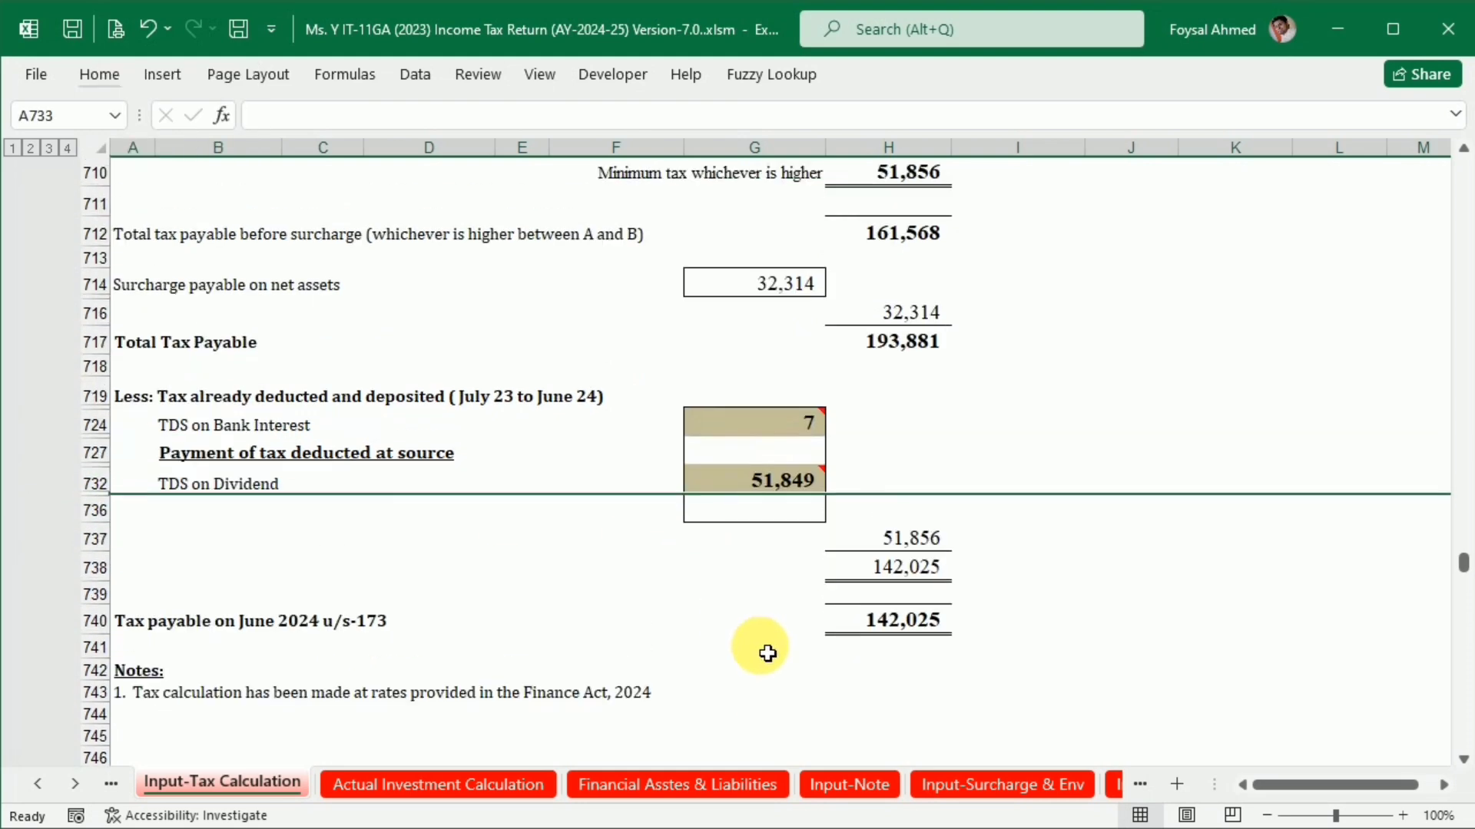
left_click(879, 636)
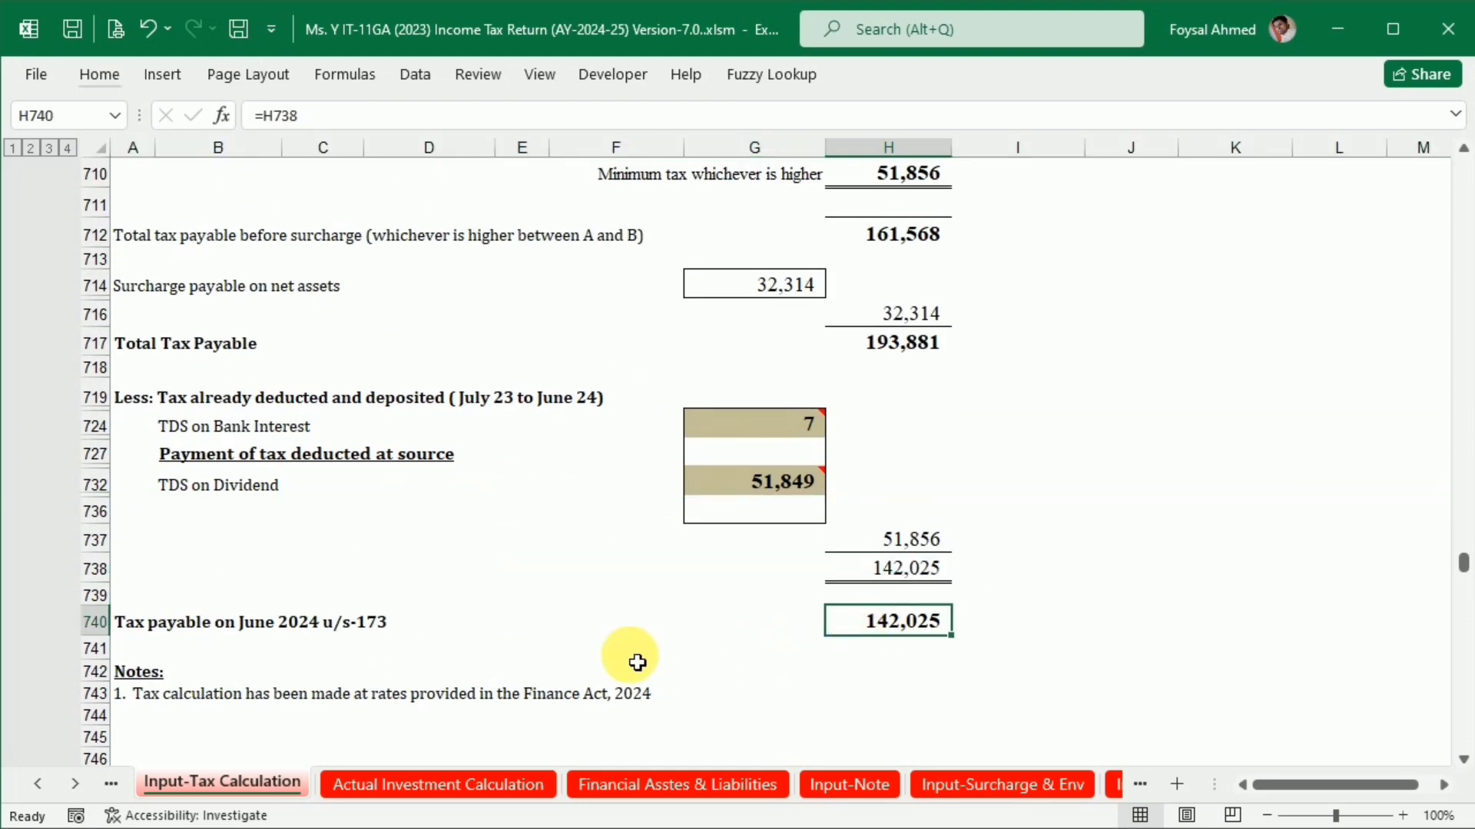
scroll(751, 630, "up", 1)
scroll(752, 633, "up", 15)
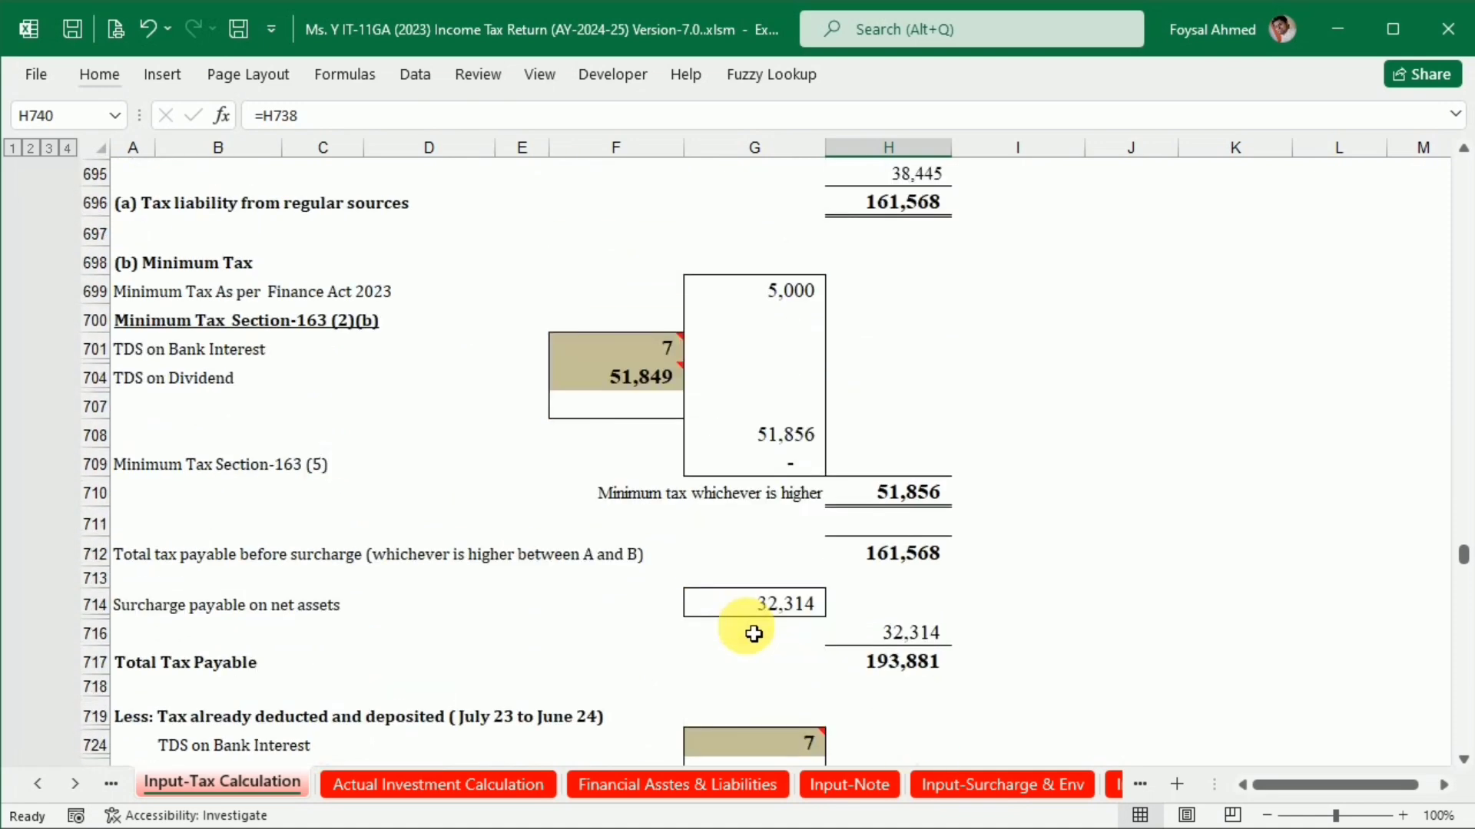
scroll(752, 632, "up", 1)
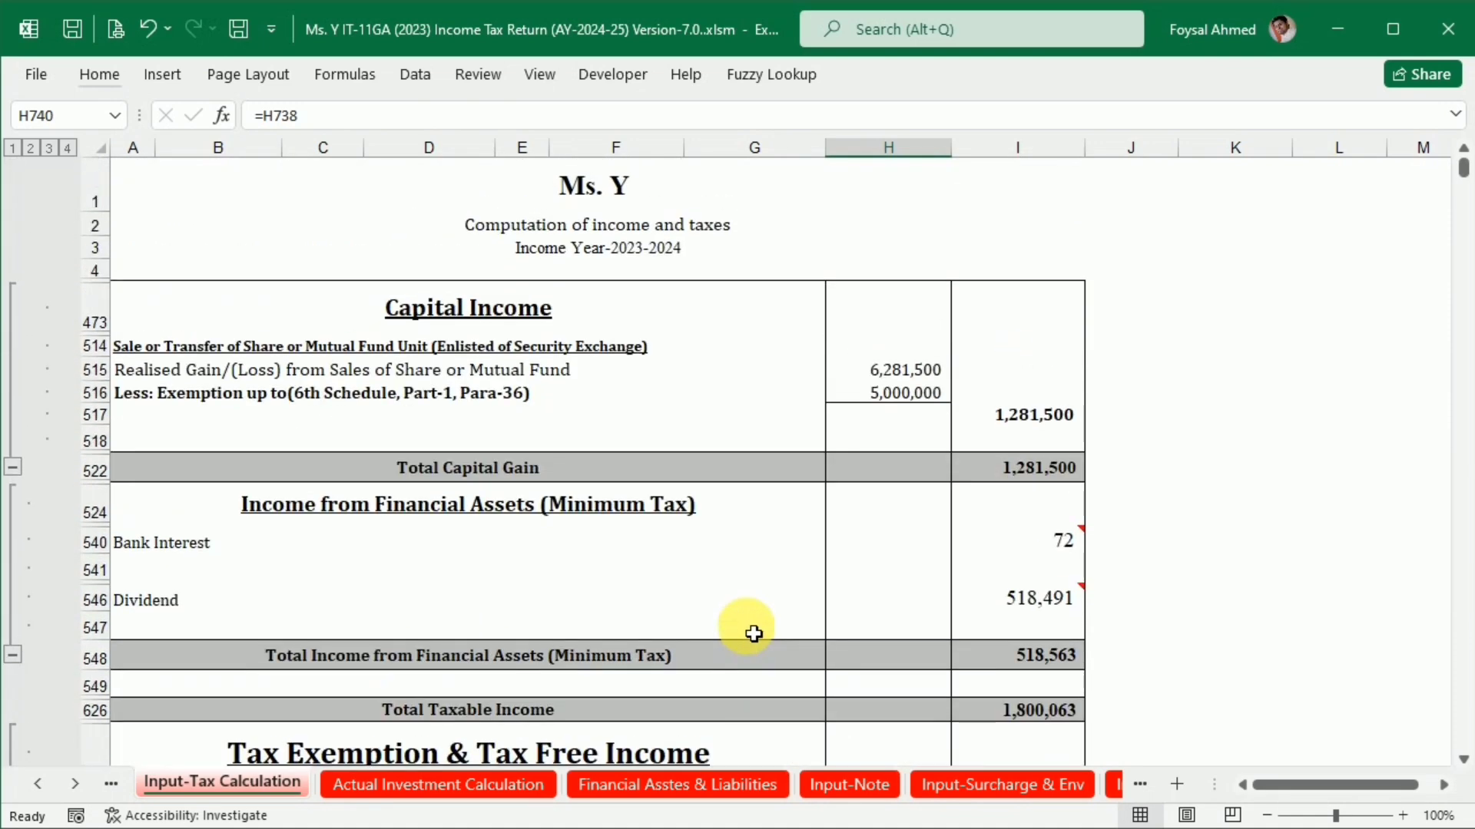
Look through the investment, financial assets, Input-Note, surcharge and portfolio input sheets, and open the Acknowledgement Receipt sheet.
left_click(499, 782)
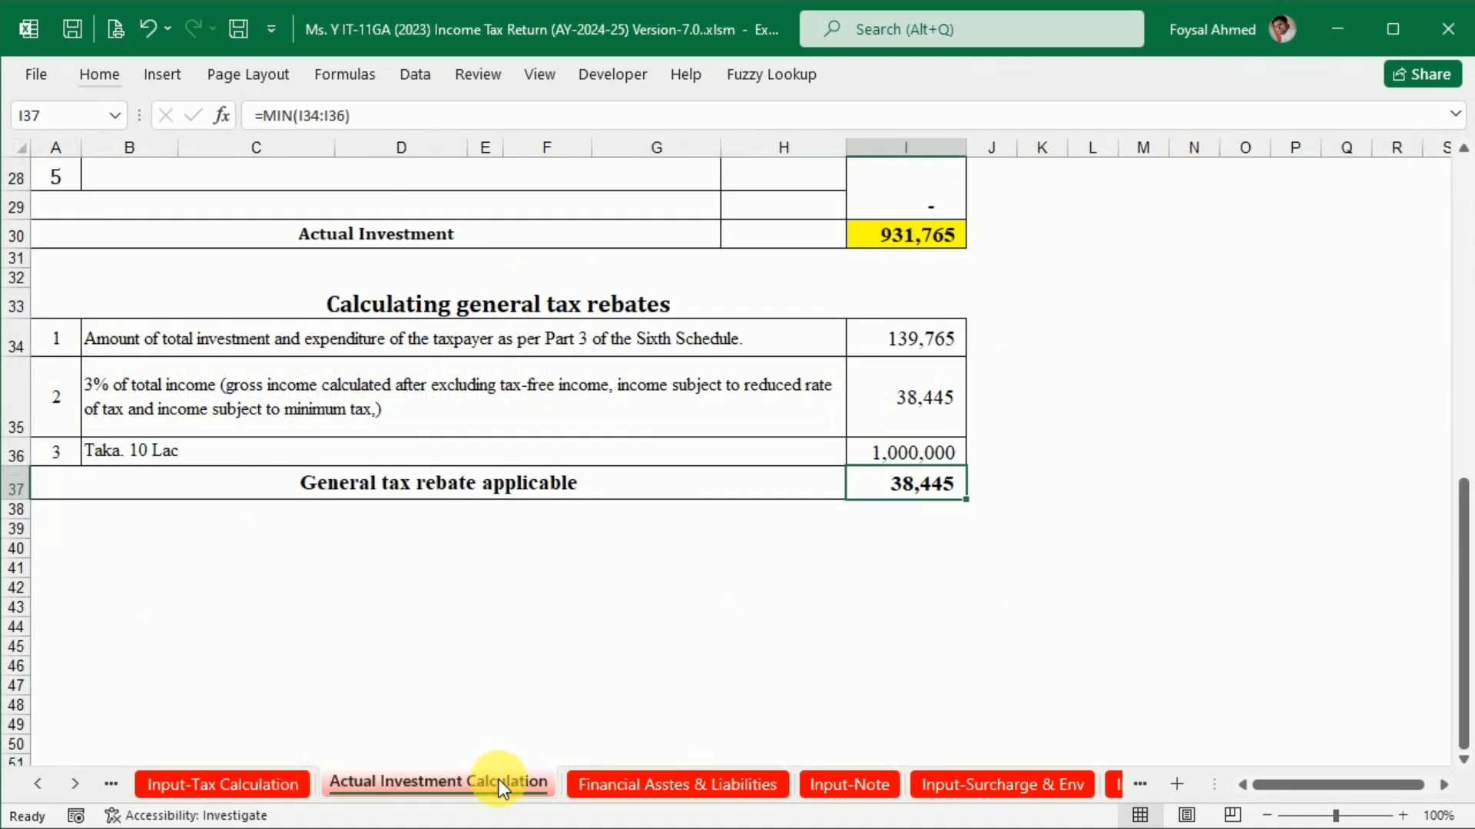
left_click(695, 781)
left_click(859, 782)
scroll(881, 670, "down", 3)
scroll(891, 684, "up", 5)
scroll(891, 684, "up", 7)
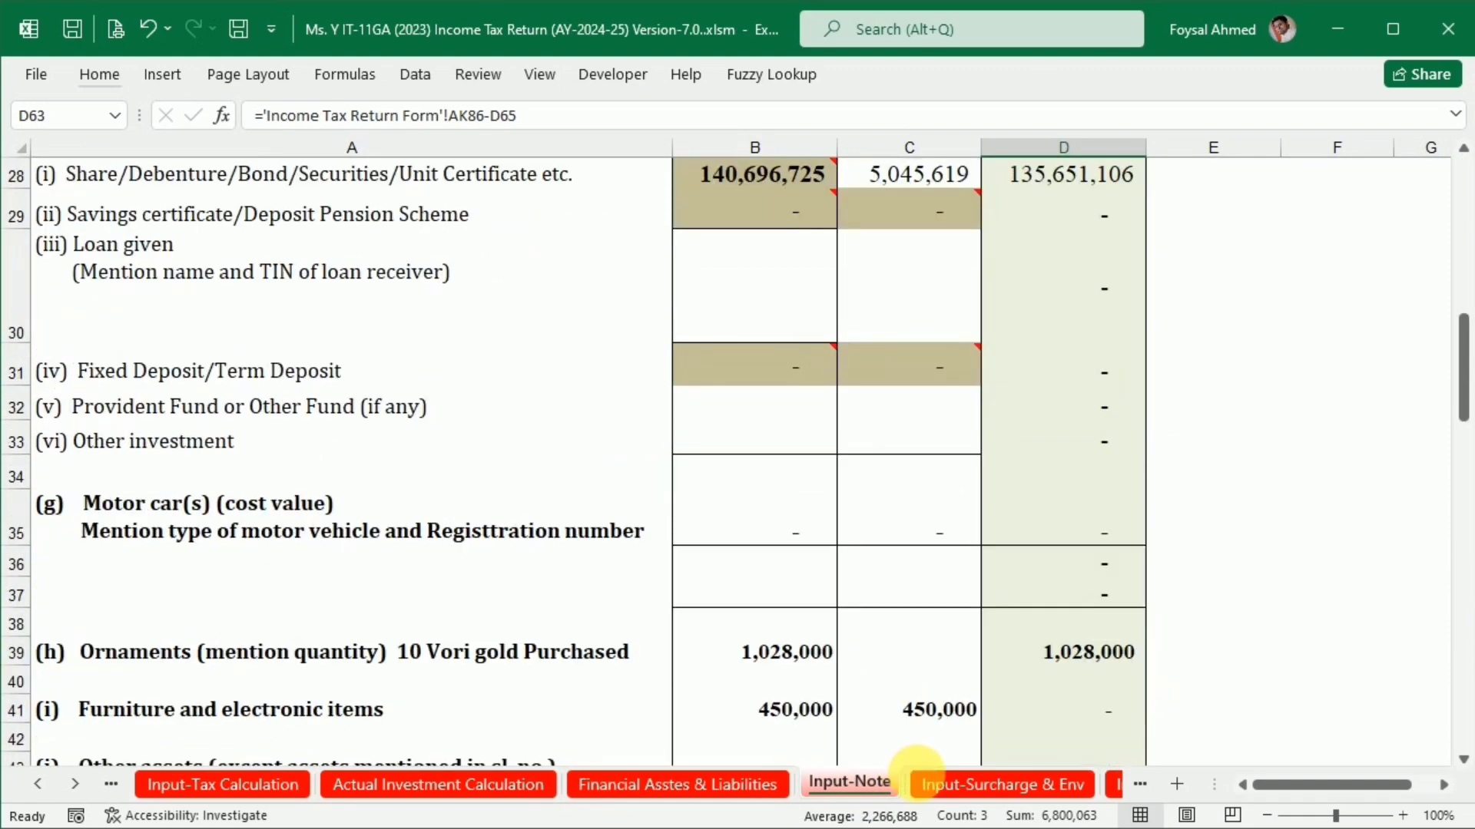
left_click(995, 782)
left_click(1117, 782)
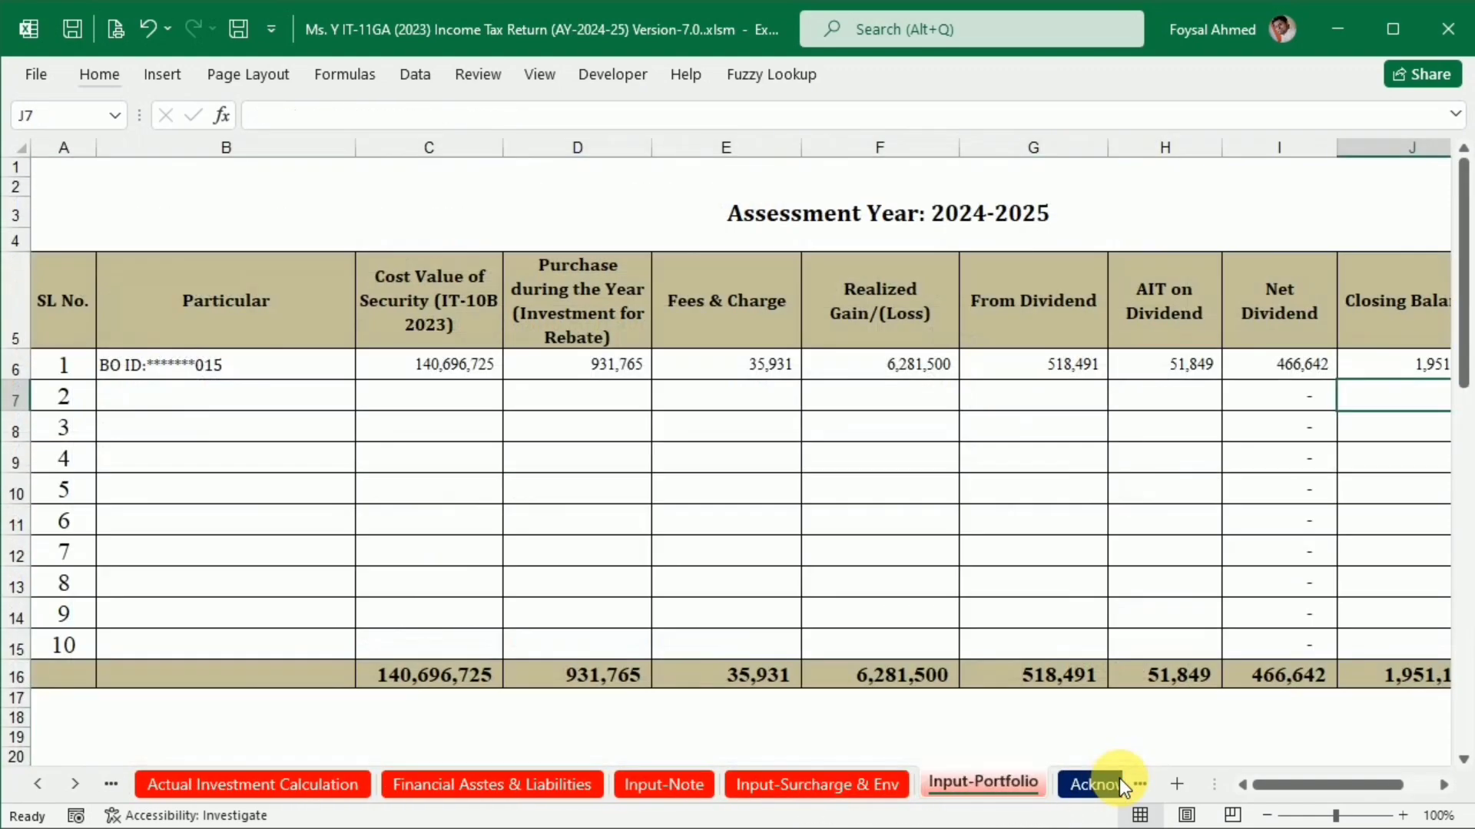
left_click(66, 782)
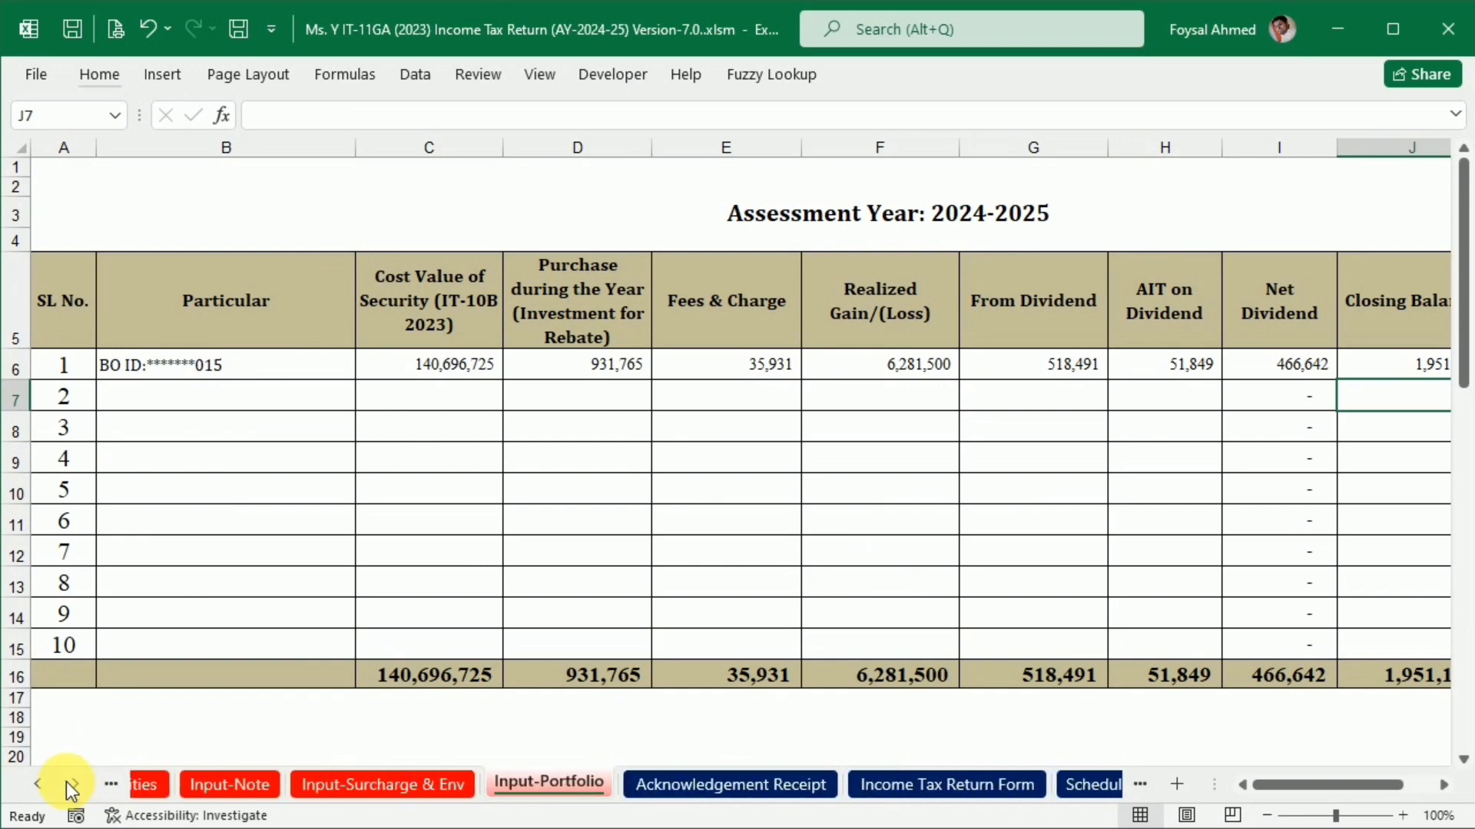
left_click(80, 782)
left_click(553, 785)
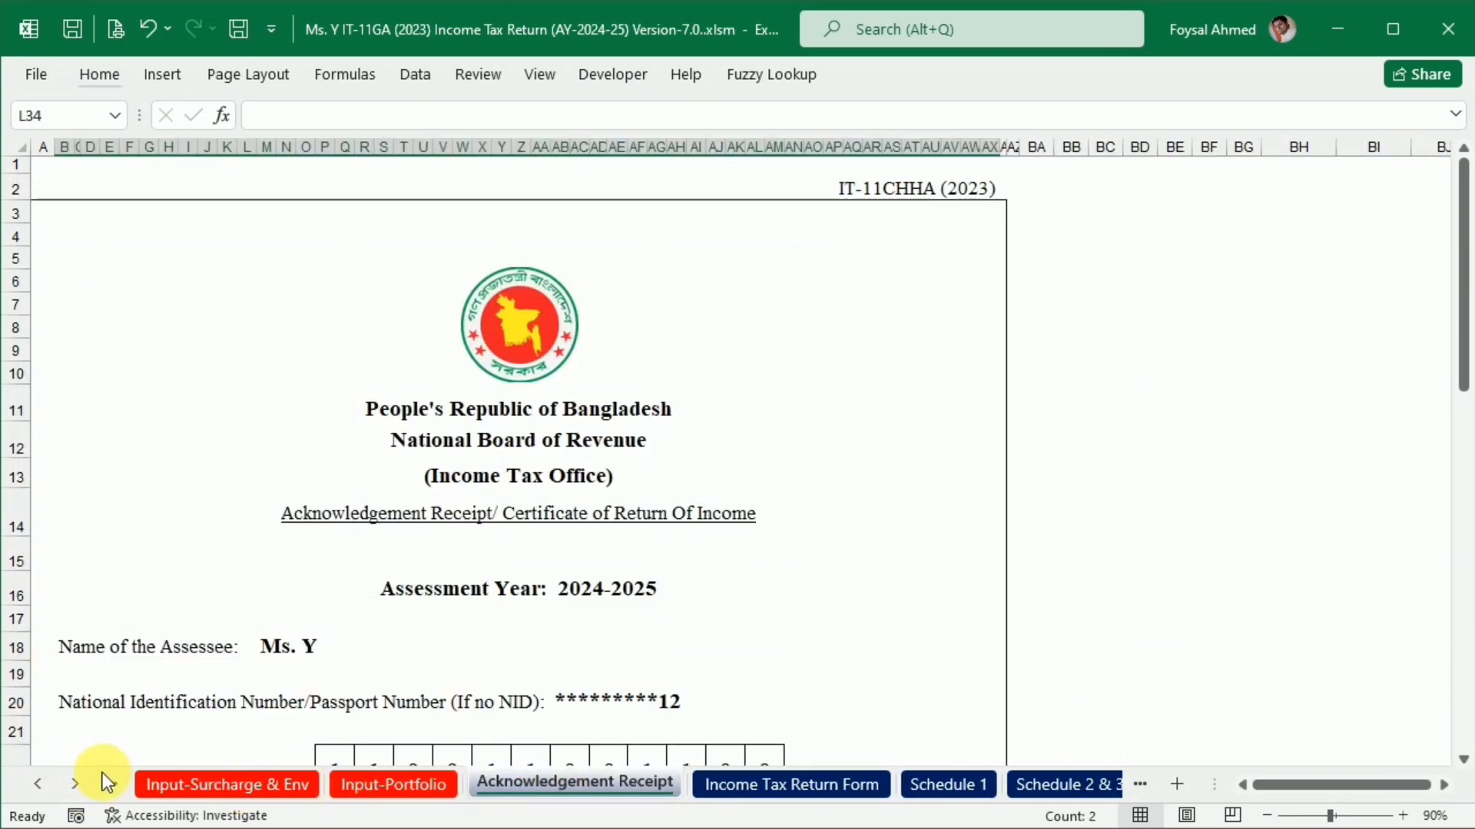
Group all the return sheets from Acknowledgement Receipt through Last Page.
left_click(76, 784)
left_click(75, 785)
left_click(75, 785)
left_click(75, 785)
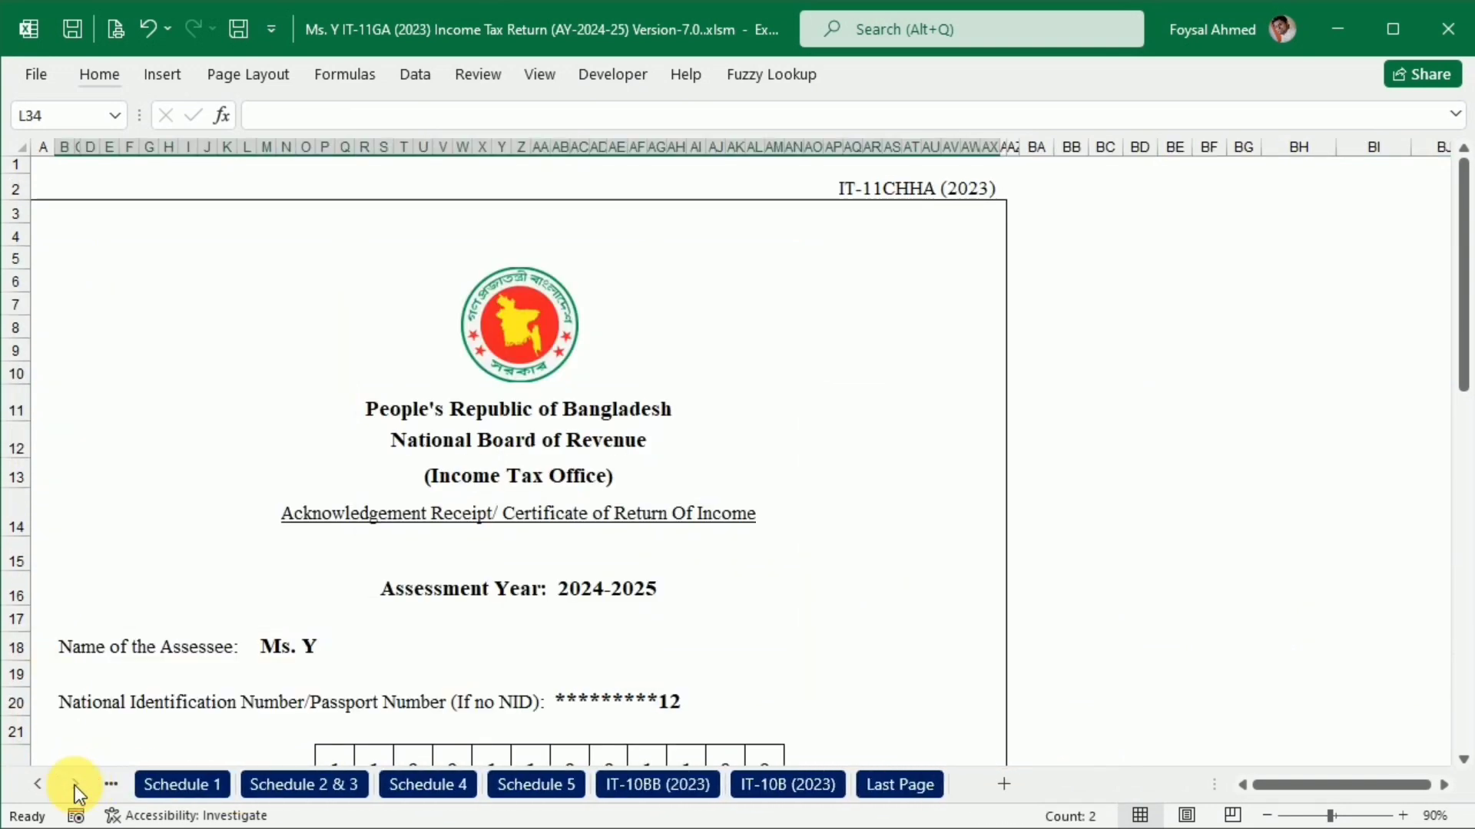
left_click(881, 785, "shift")
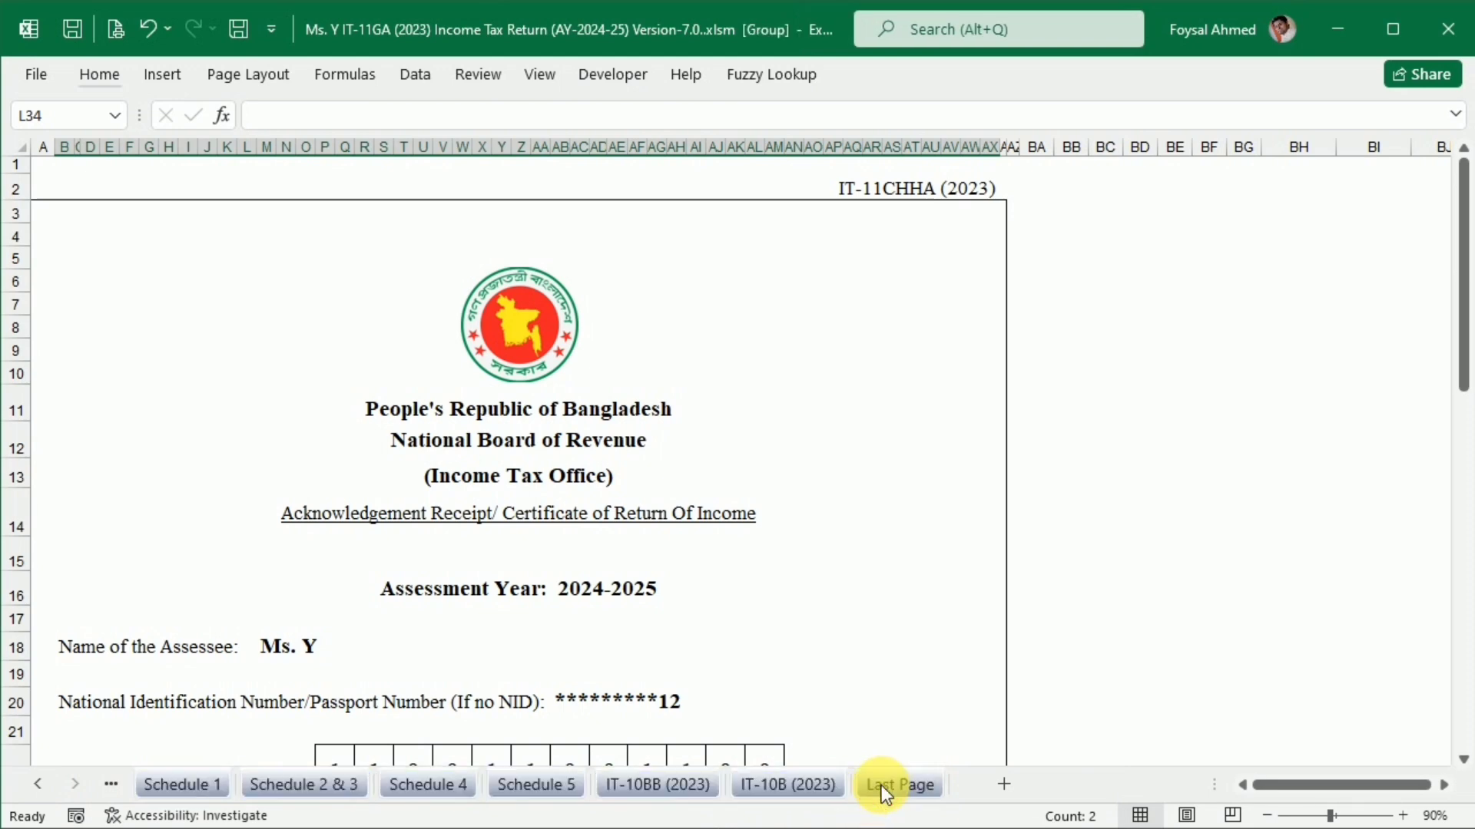
left_click_drag(1306, 785, 1105, 785)
scroll(418, 477, "down", 4)
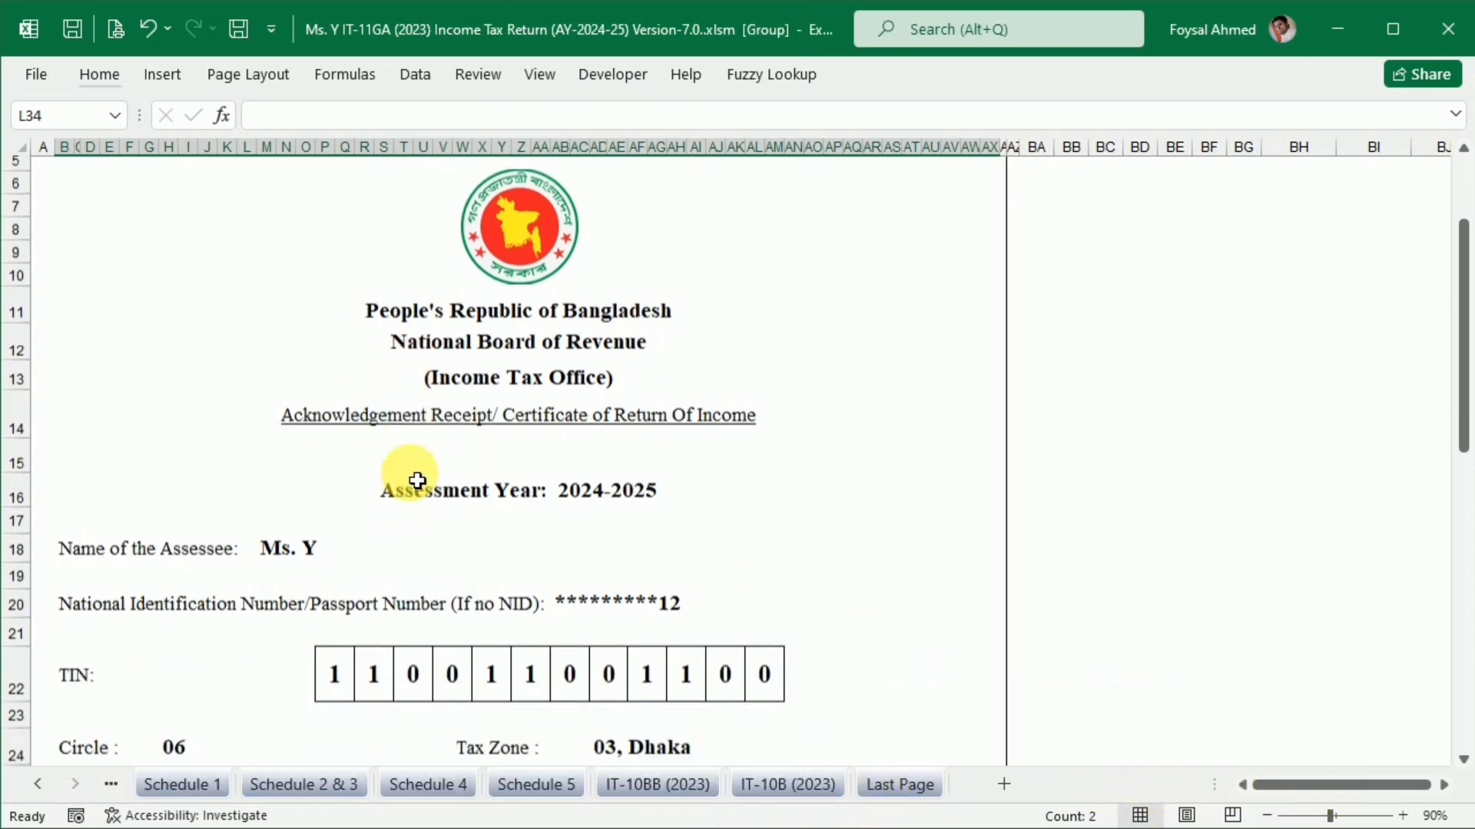
scroll(418, 476, "up", 4)
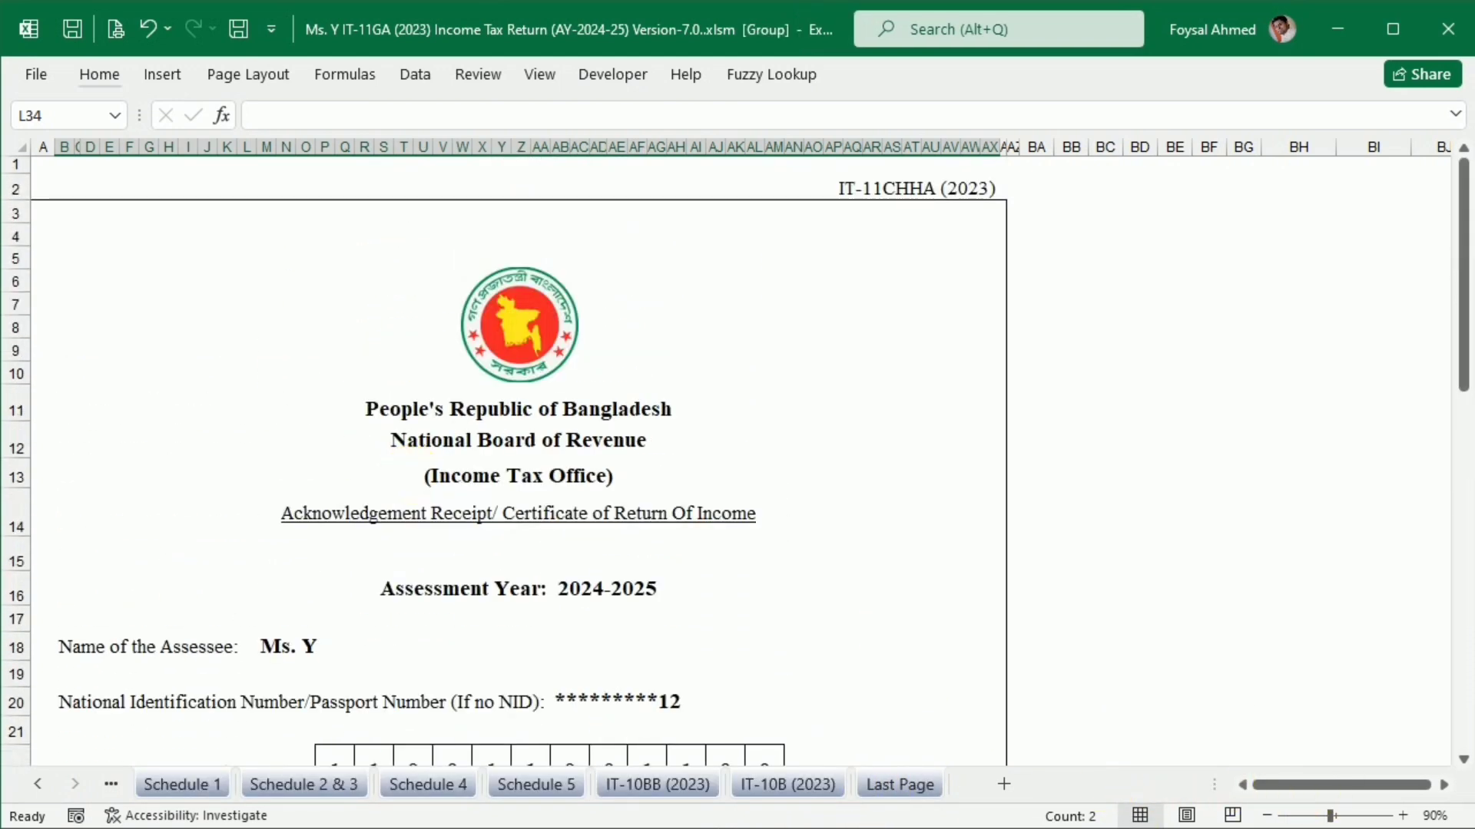
Save the grouped return sheets as a PDF in the Share Gifted by Father folder, keeping the workbook's file name.
left_click(94, 80)
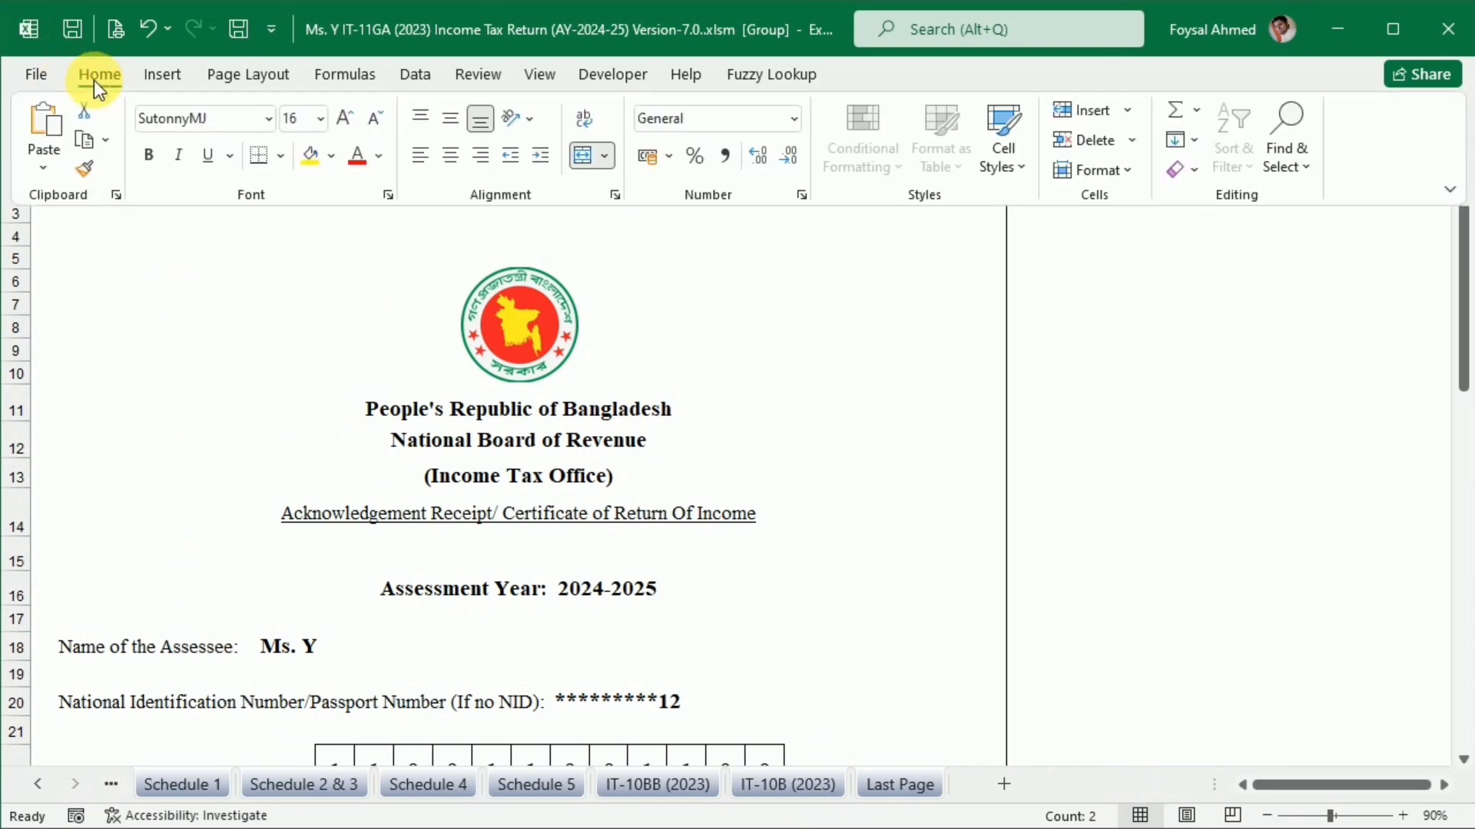
left_click(35, 74)
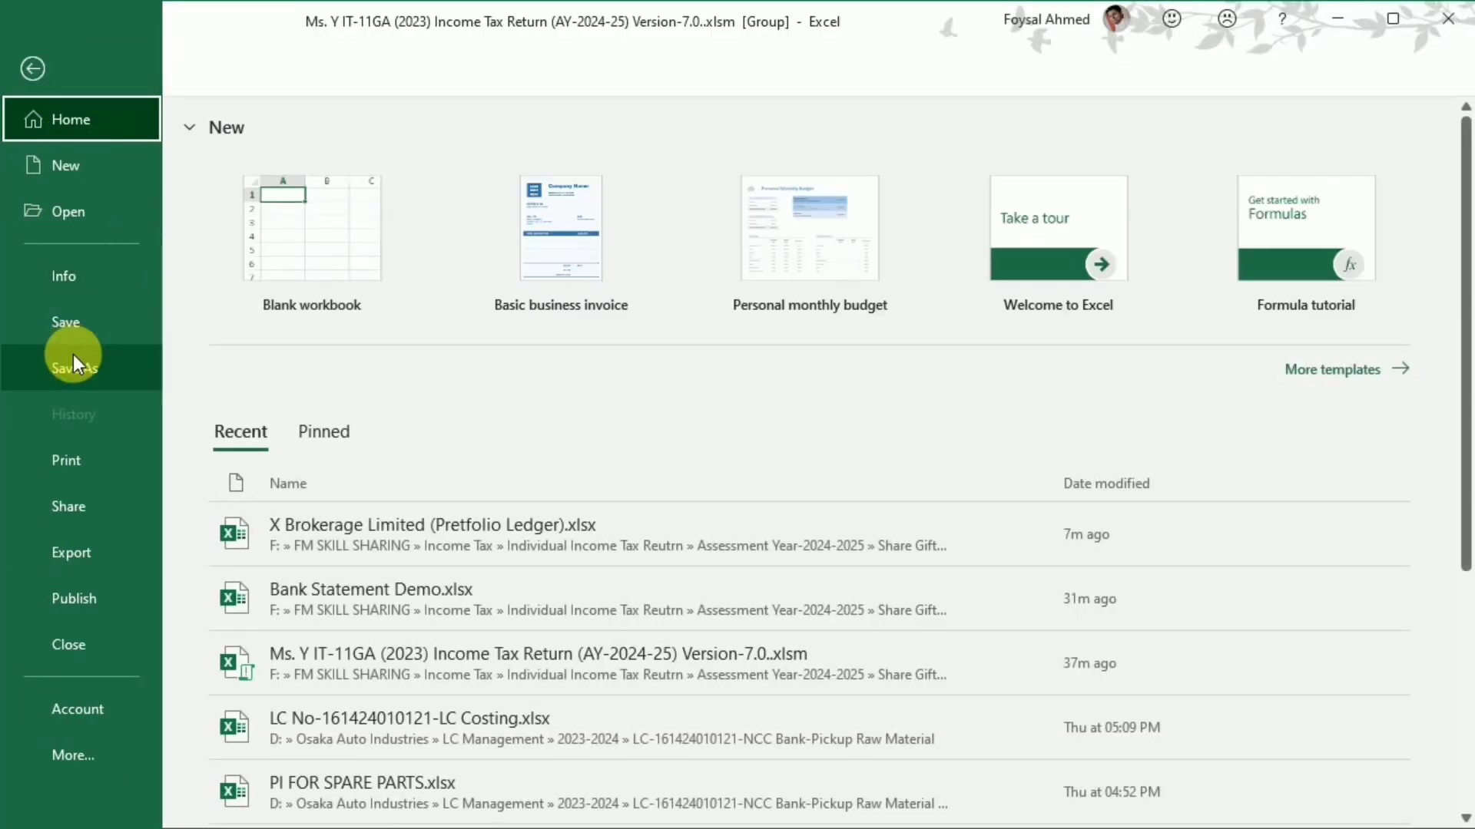
left_click(73, 368)
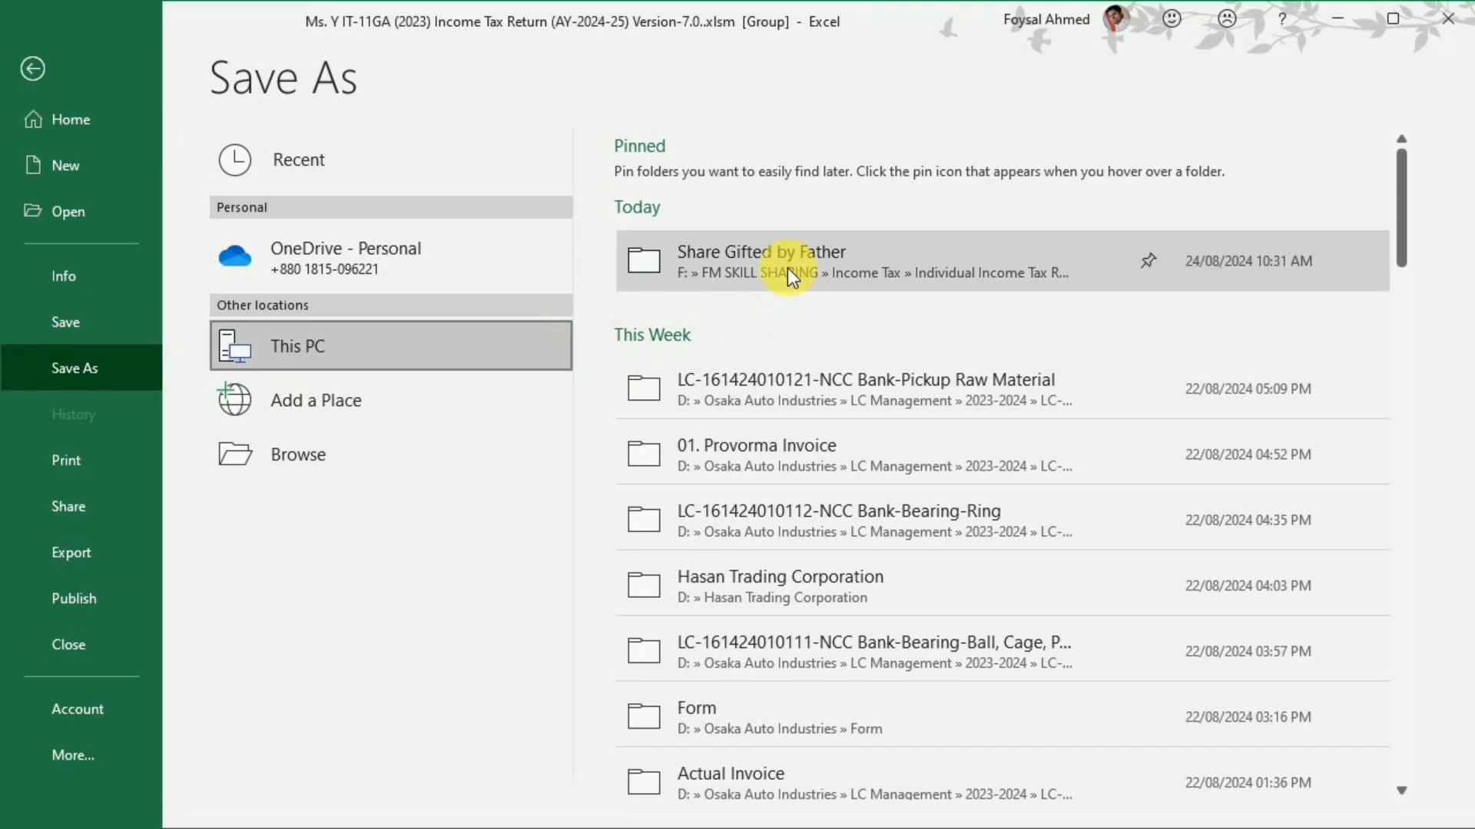
left_click(786, 271)
left_click(172, 578)
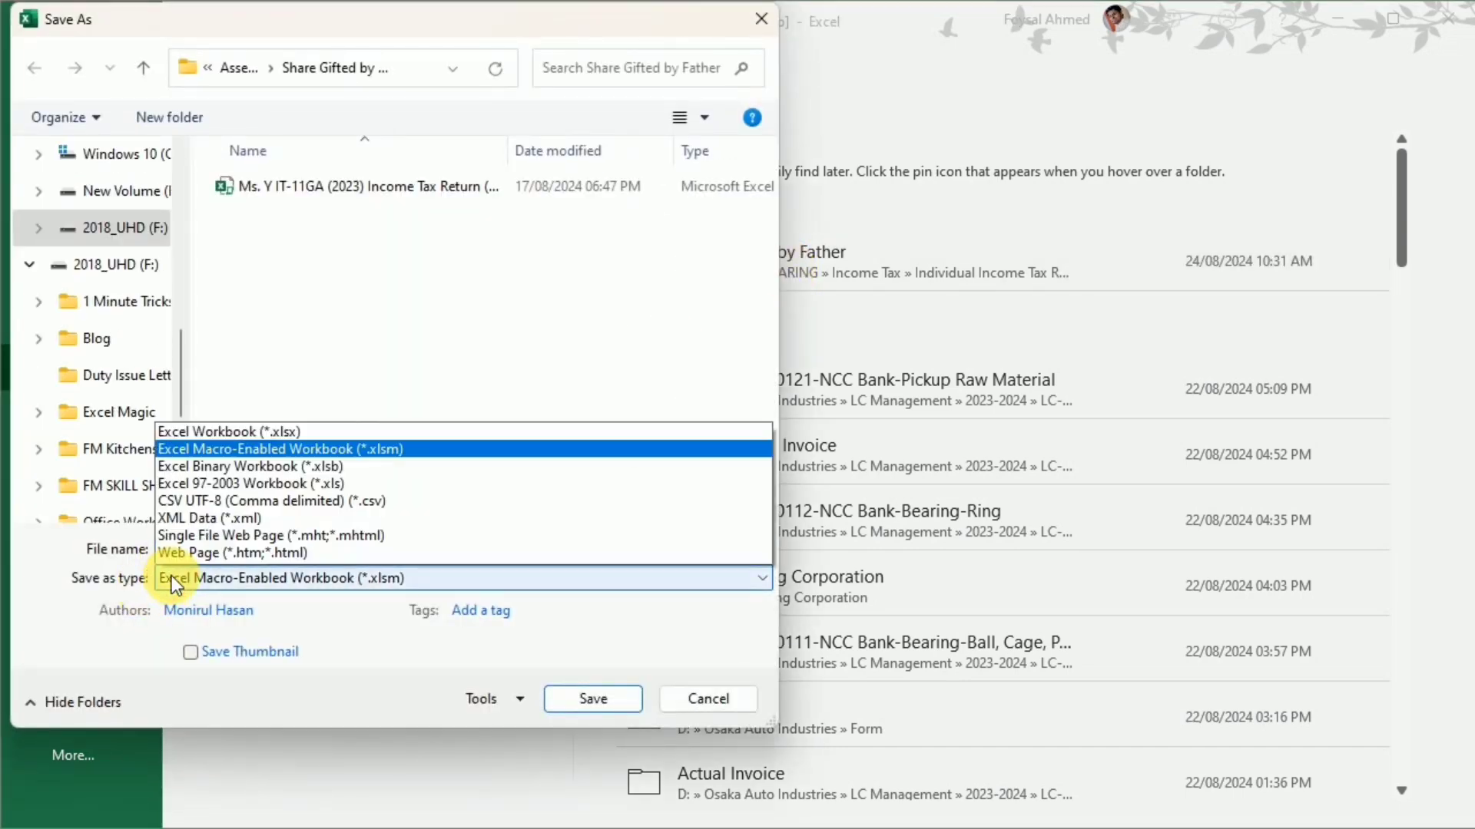
left_click(171, 505)
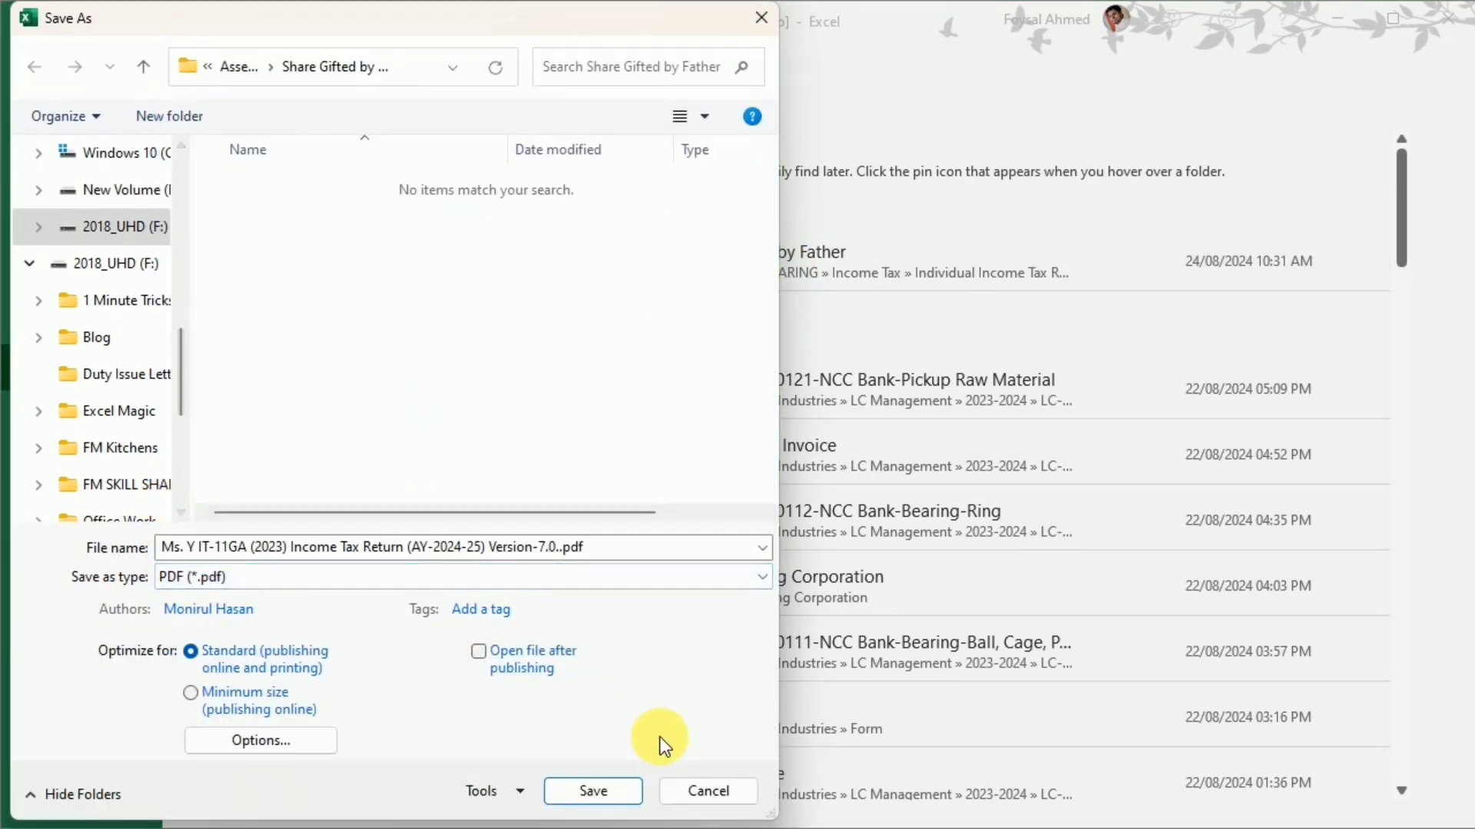
left_click(588, 790)
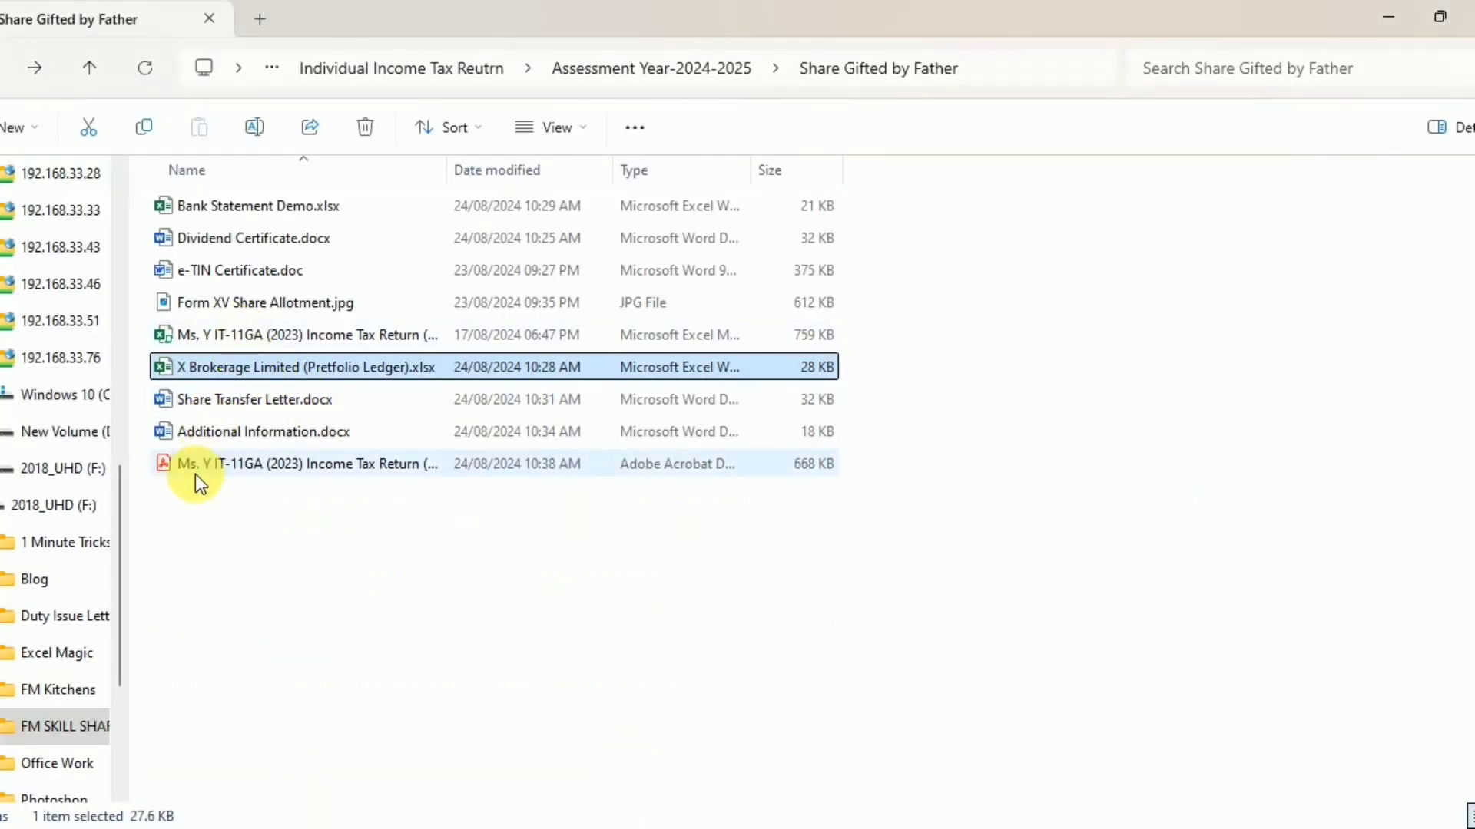
Open the exported tax return PDF from its folder in Adobe Acrobat, widen the window and close the All tools pane.
left_click(195, 471)
double_click(195, 471)
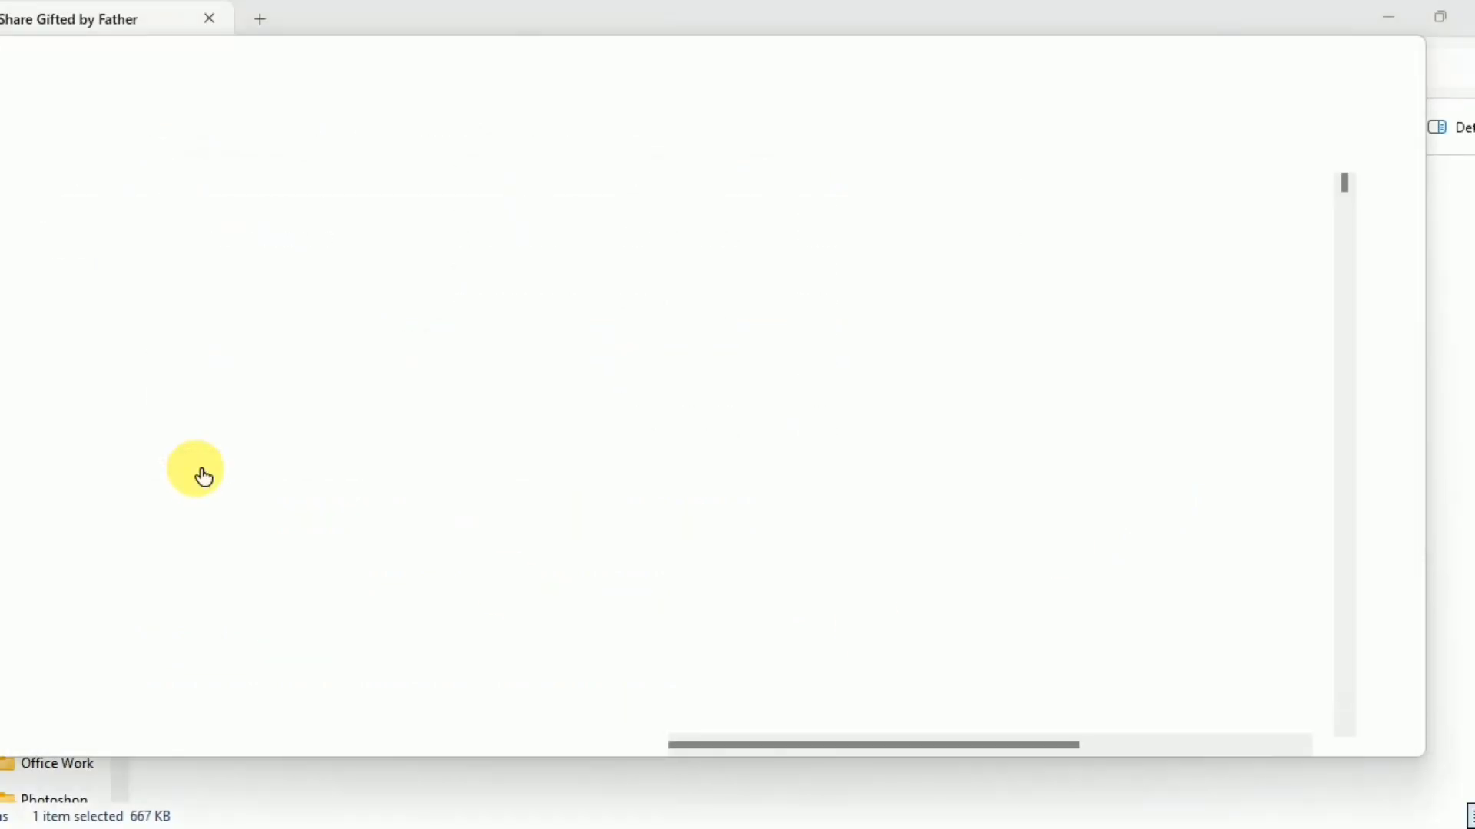
left_click_drag(730, 66, 720, 40)
left_click_drag(1436, 178, 1474, 178)
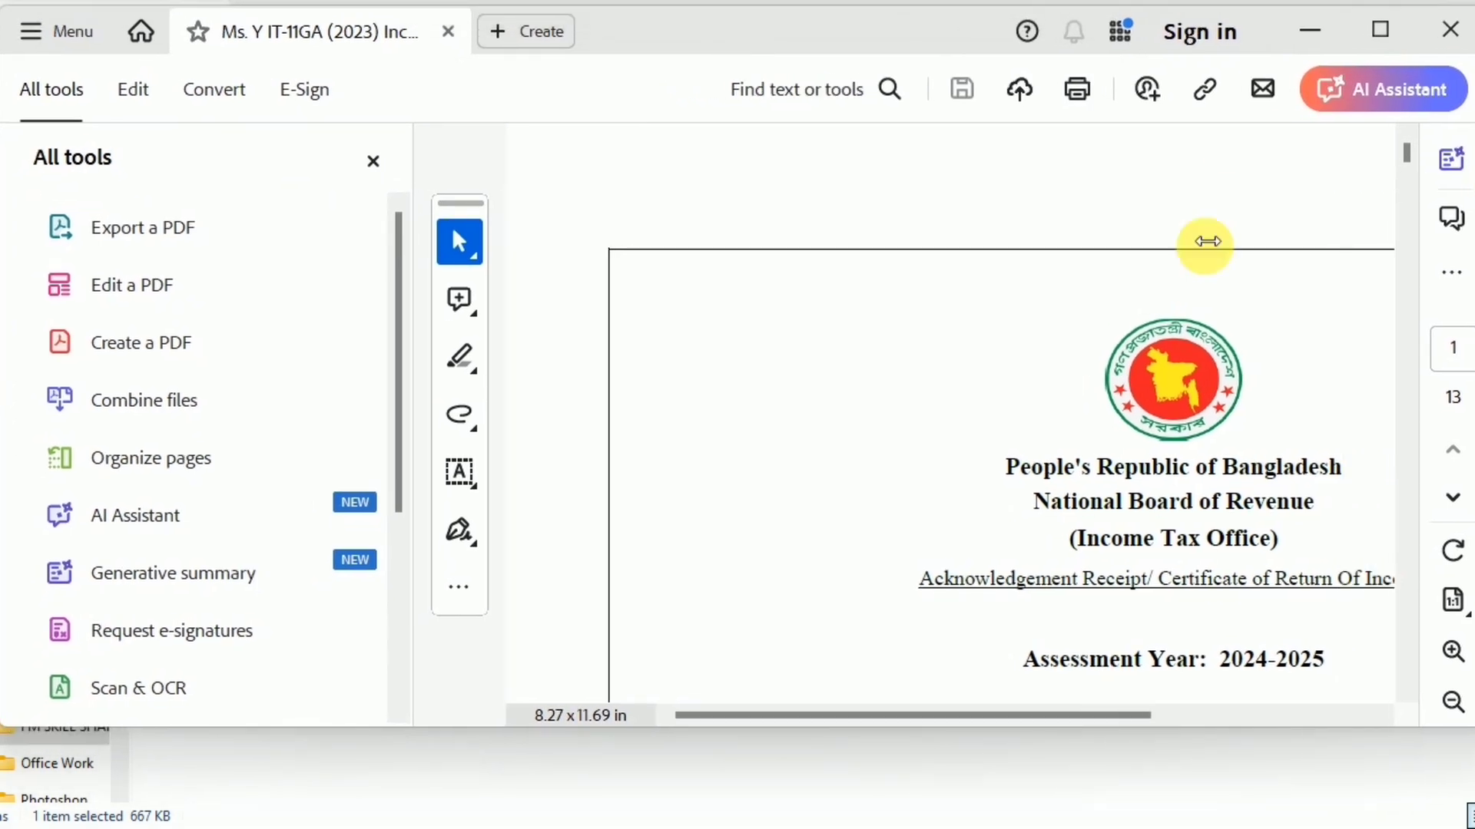
left_click(374, 161)
Review the PDF's acknowledgement receipt, checking taxpayer details, total income shown, total tax paid and the return register fields.
scroll(882, 348, "down", 3)
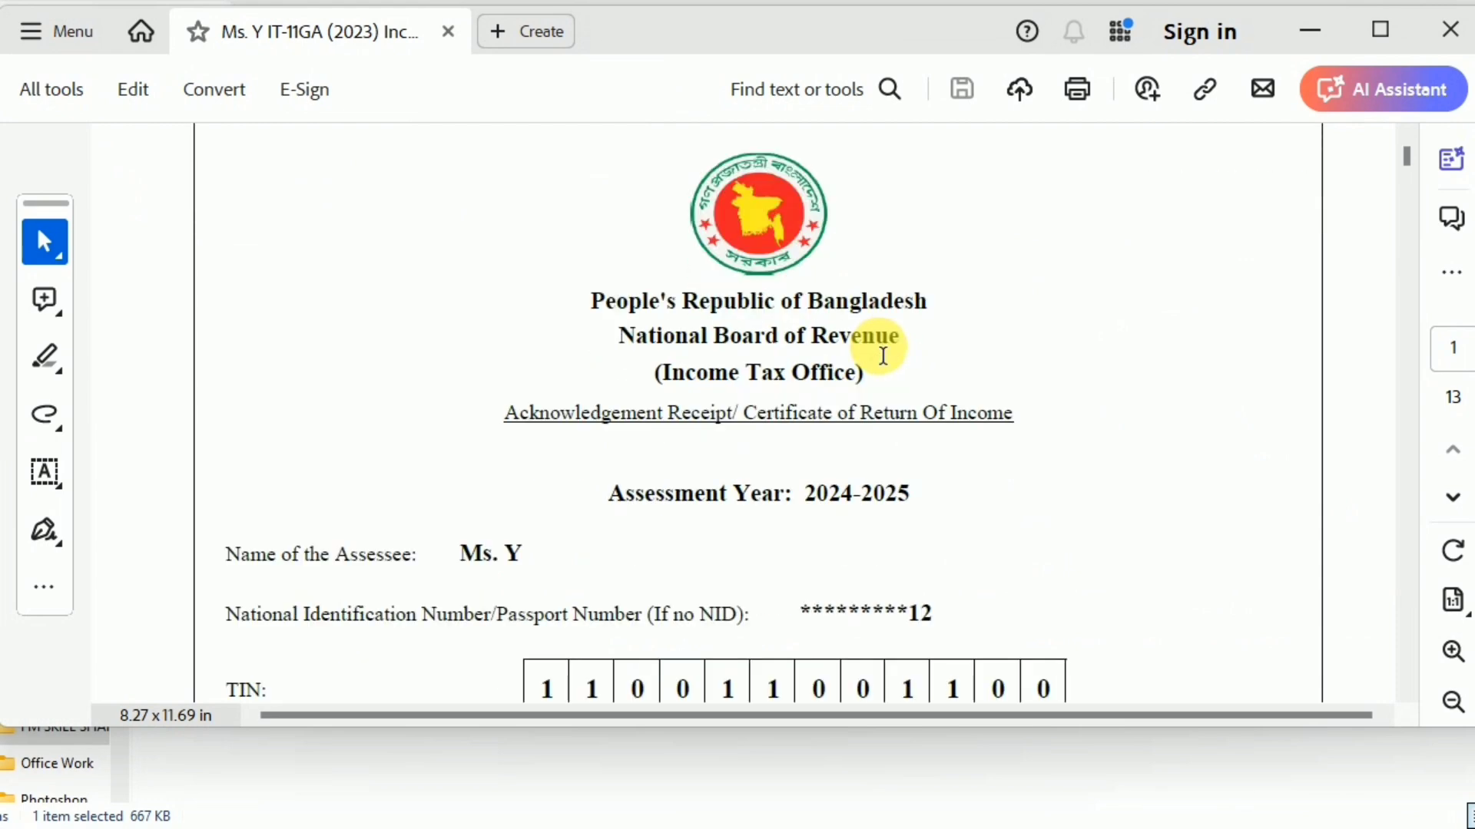
scroll(883, 356, "down", 6)
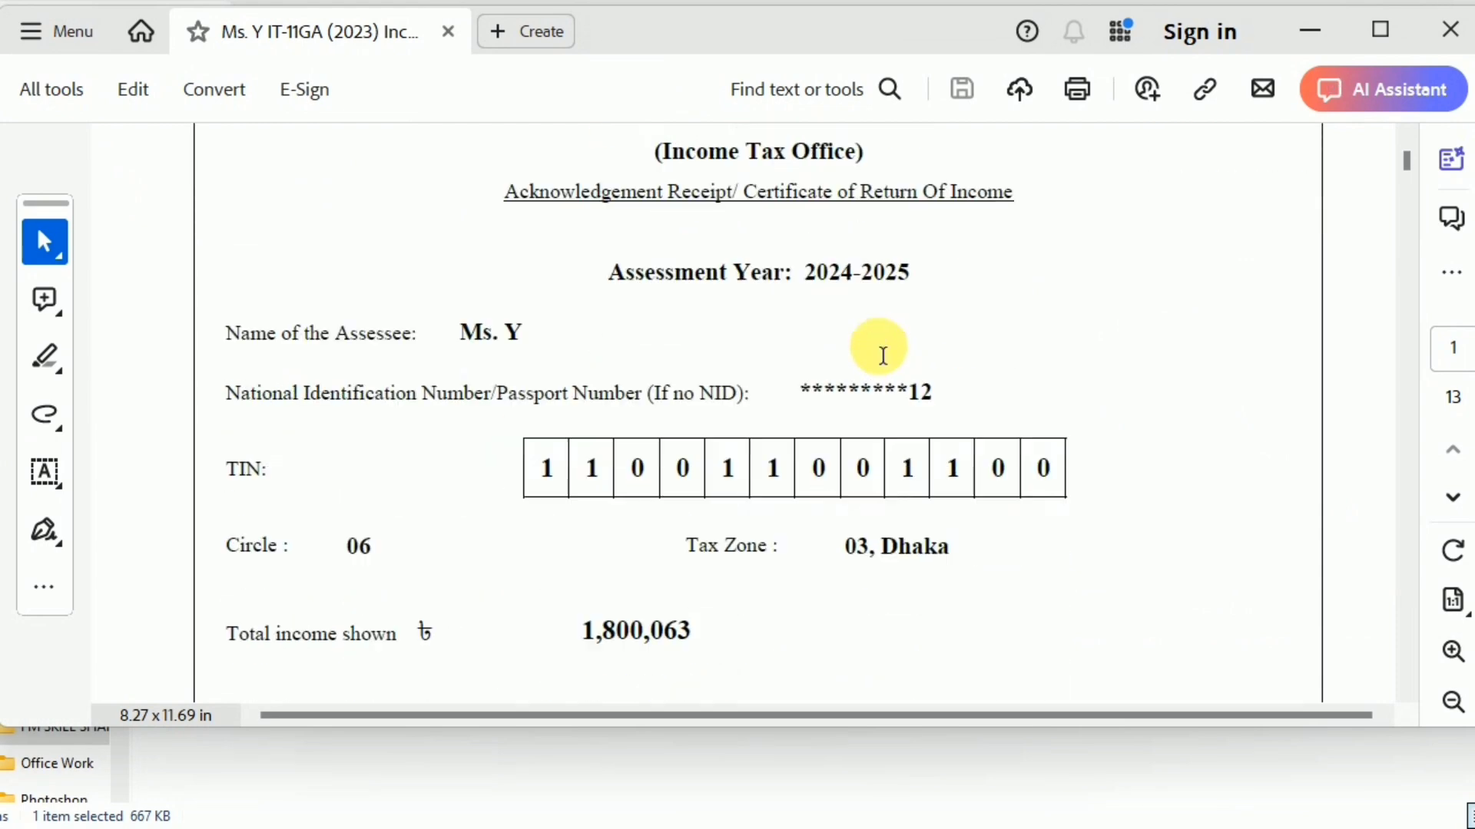
scroll(883, 355, "down", 4)
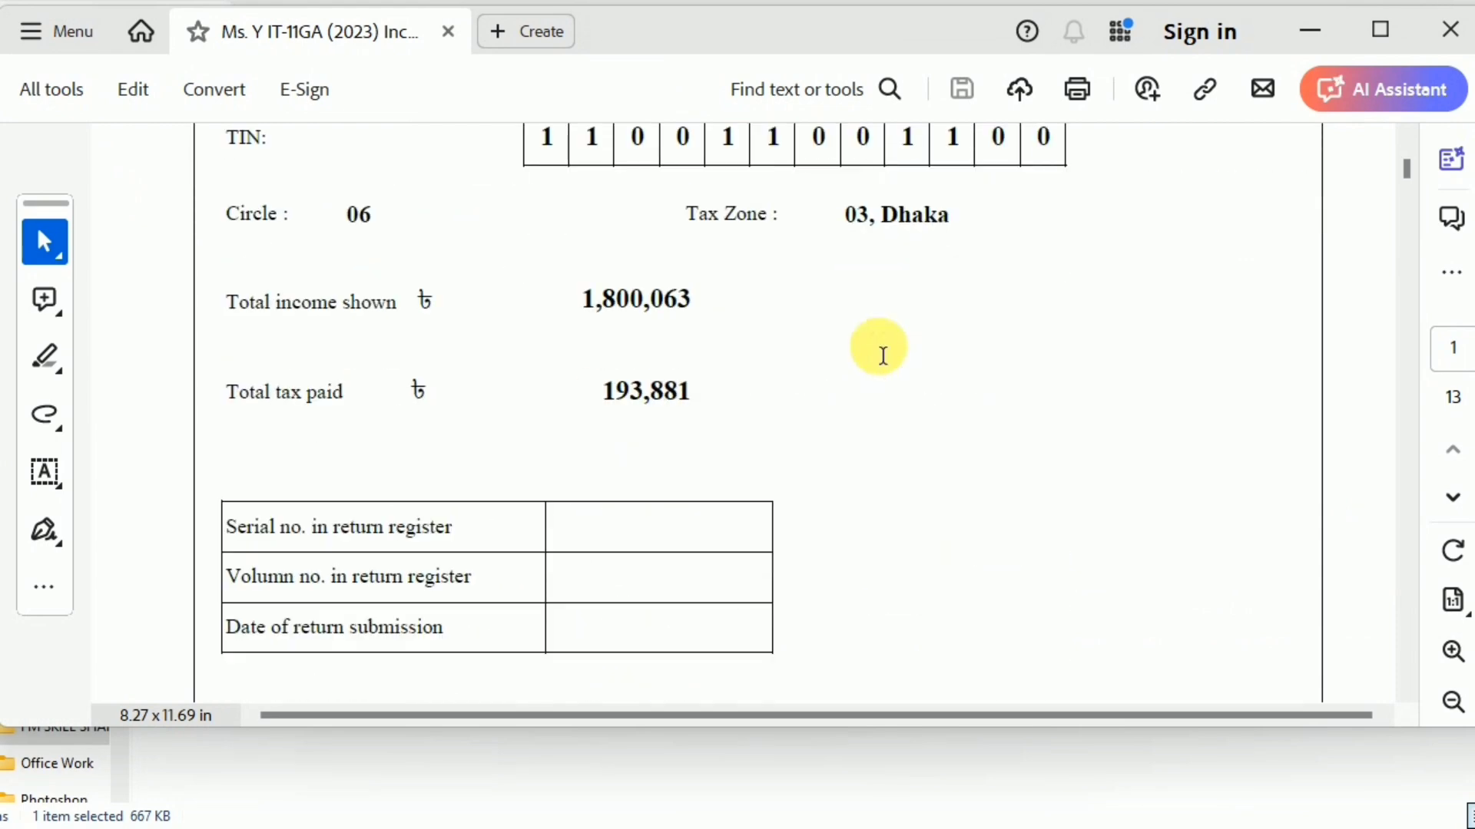
scroll(879, 348, "down", 1)
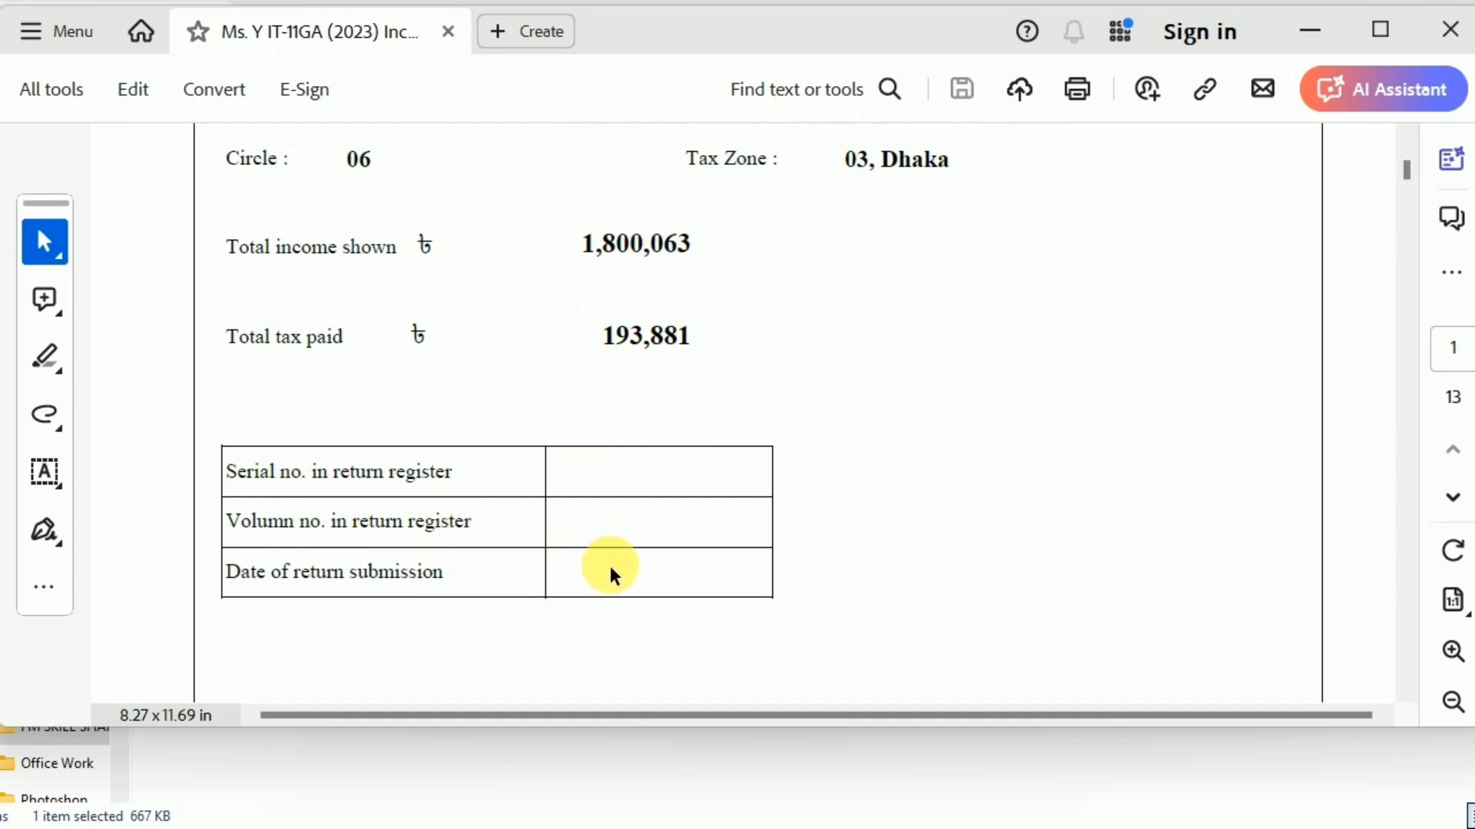
scroll(777, 586, "up", 14)
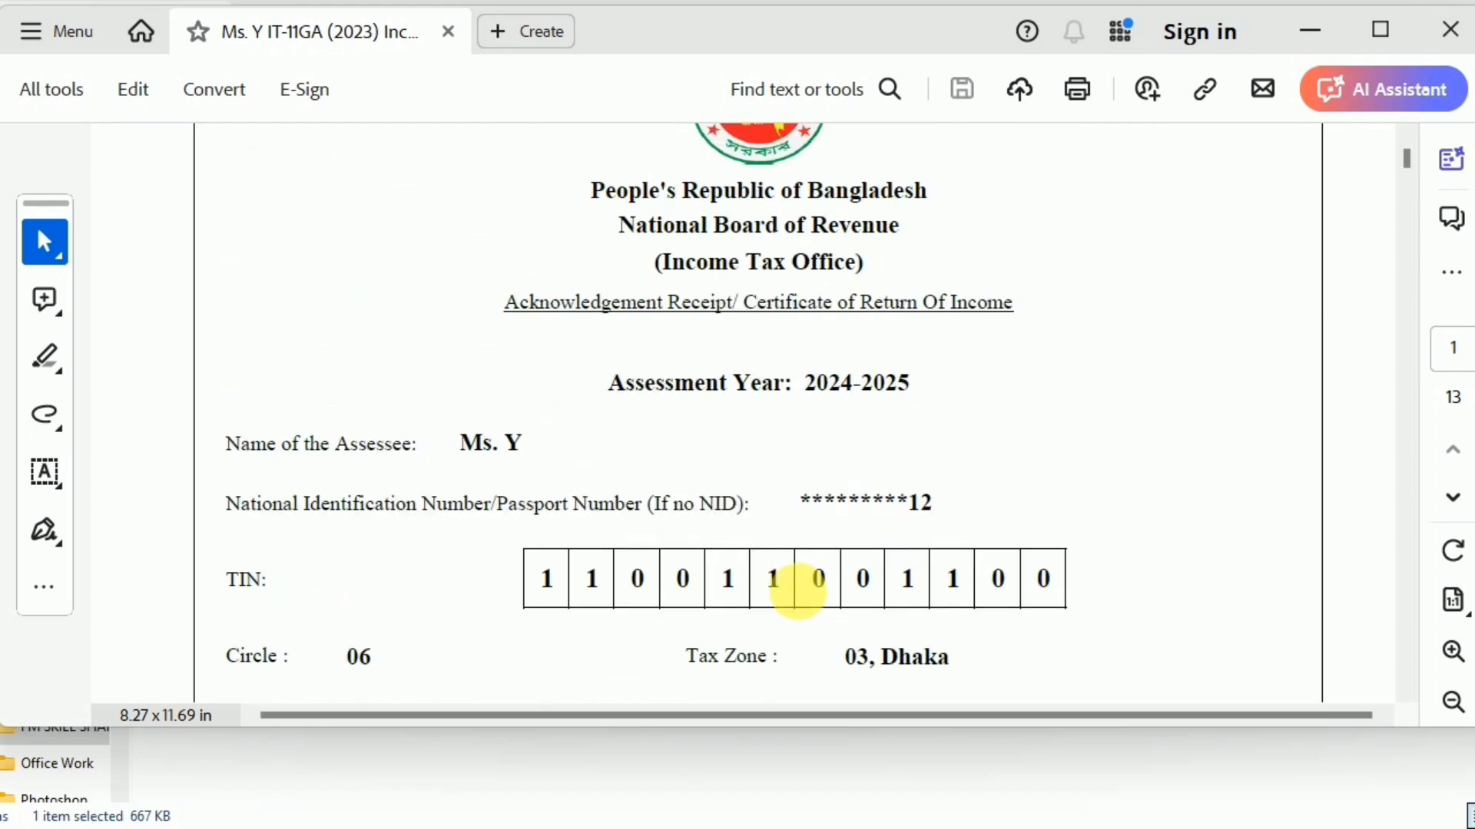
scroll(1168, 332, "down", 14)
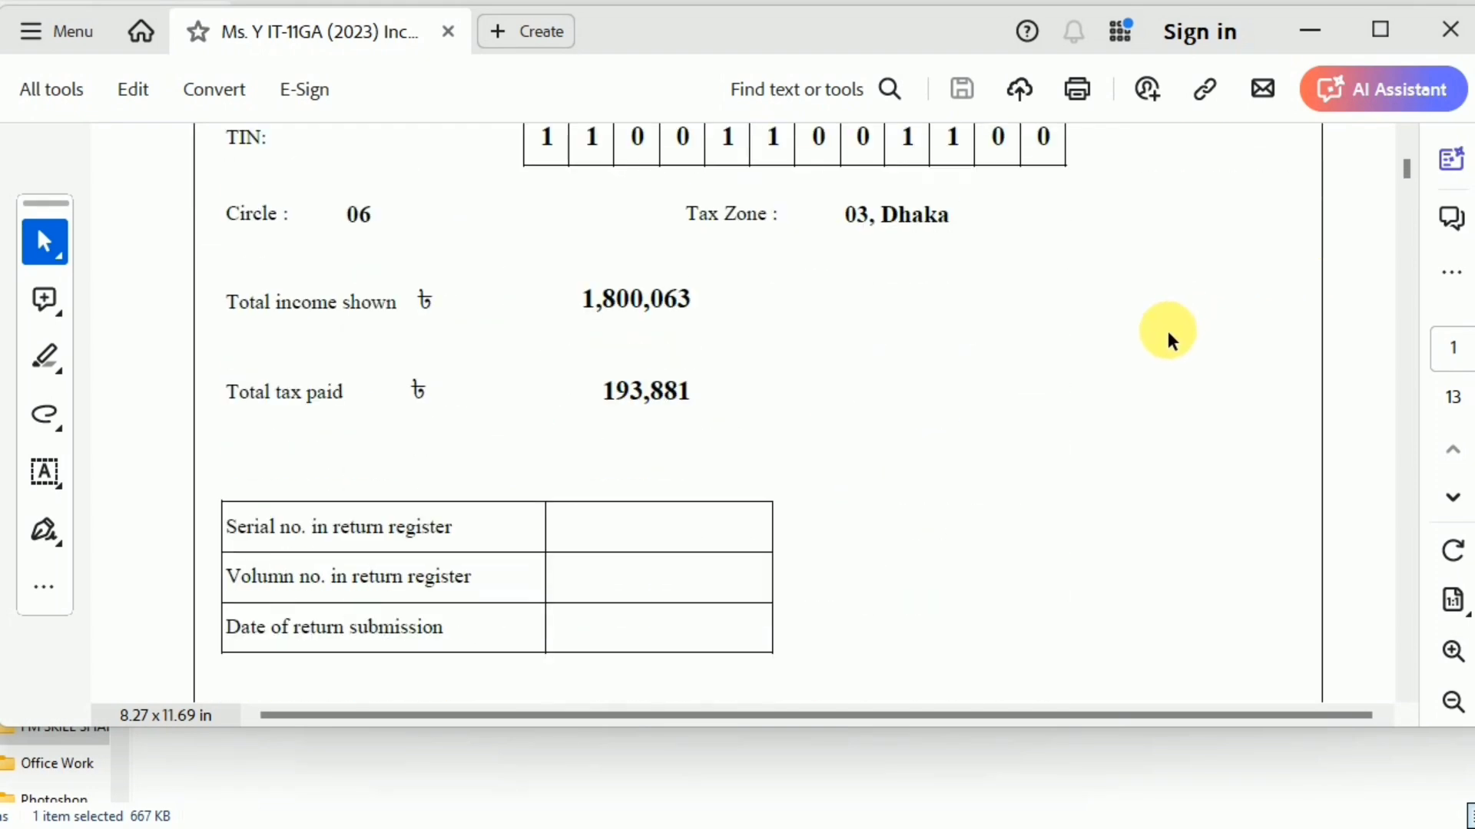
Enlarge the PDF window and review the IT-11GA (2023) page's taxpayer particulars, privileges, address and employer fields.
left_click_drag(845, 726, 862, 817)
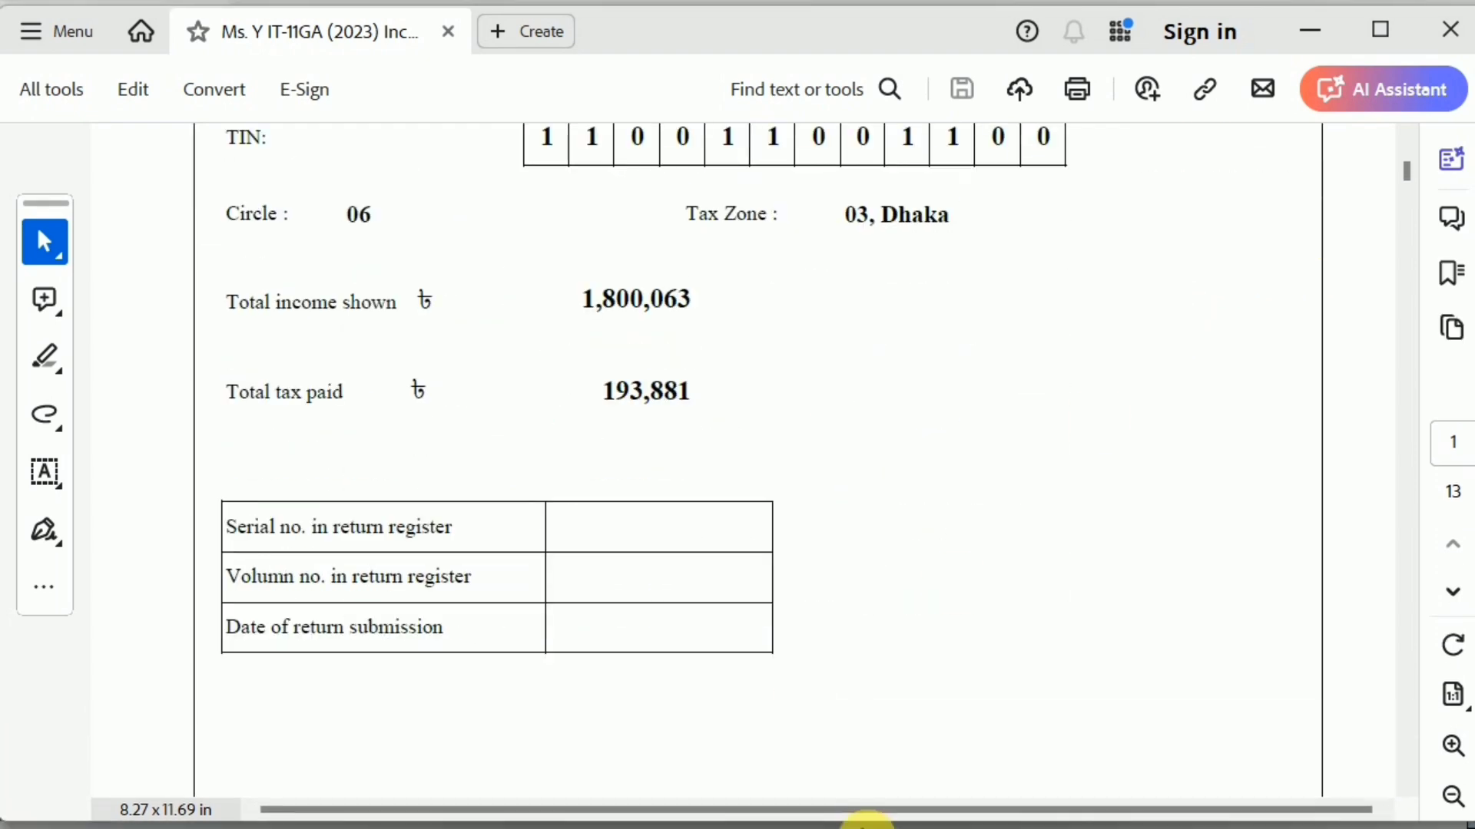
scroll(811, 602, "down", 6)
scroll(808, 601, "down", 11)
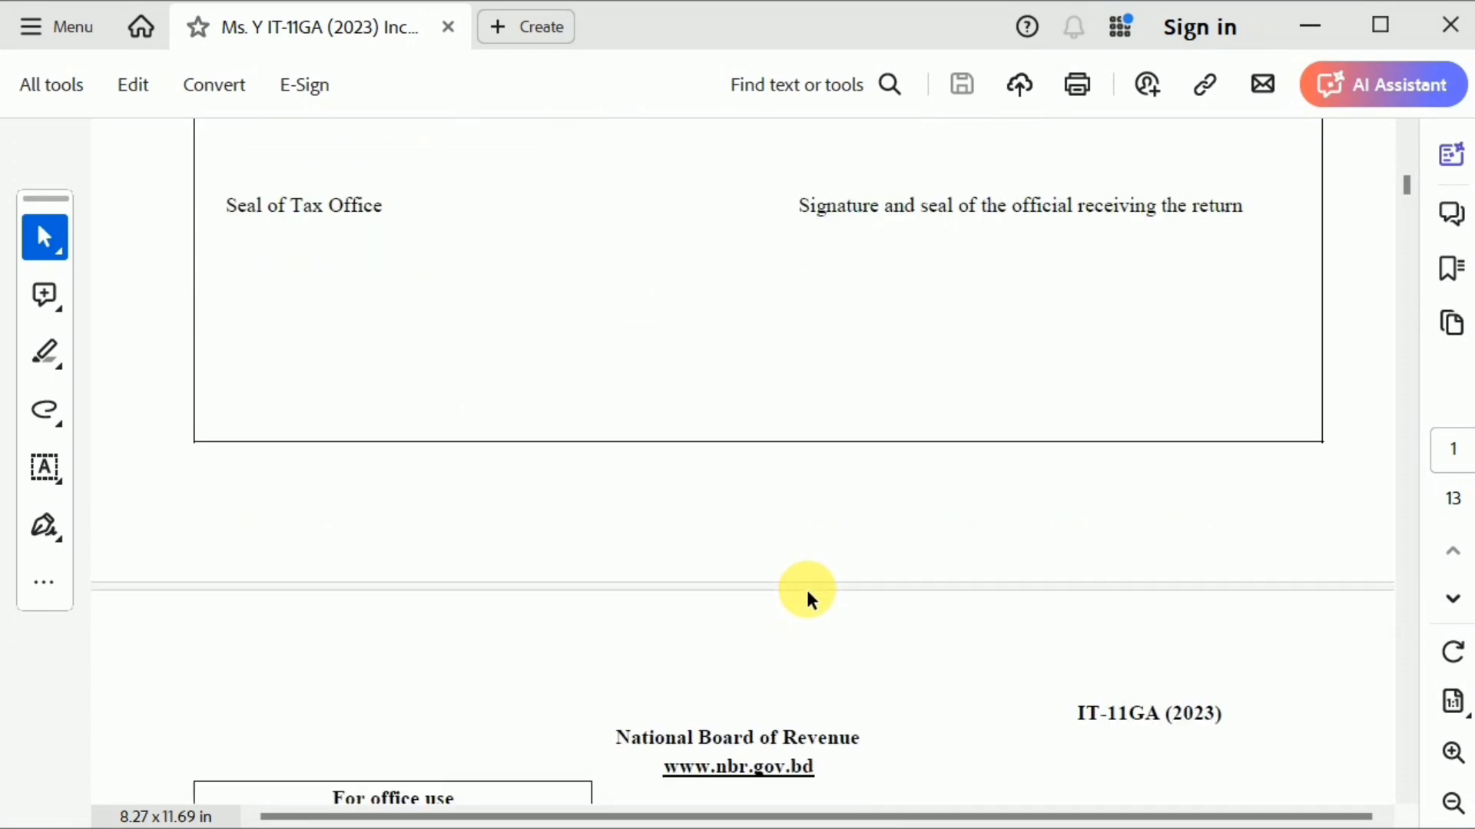
scroll(808, 597, "down", 9)
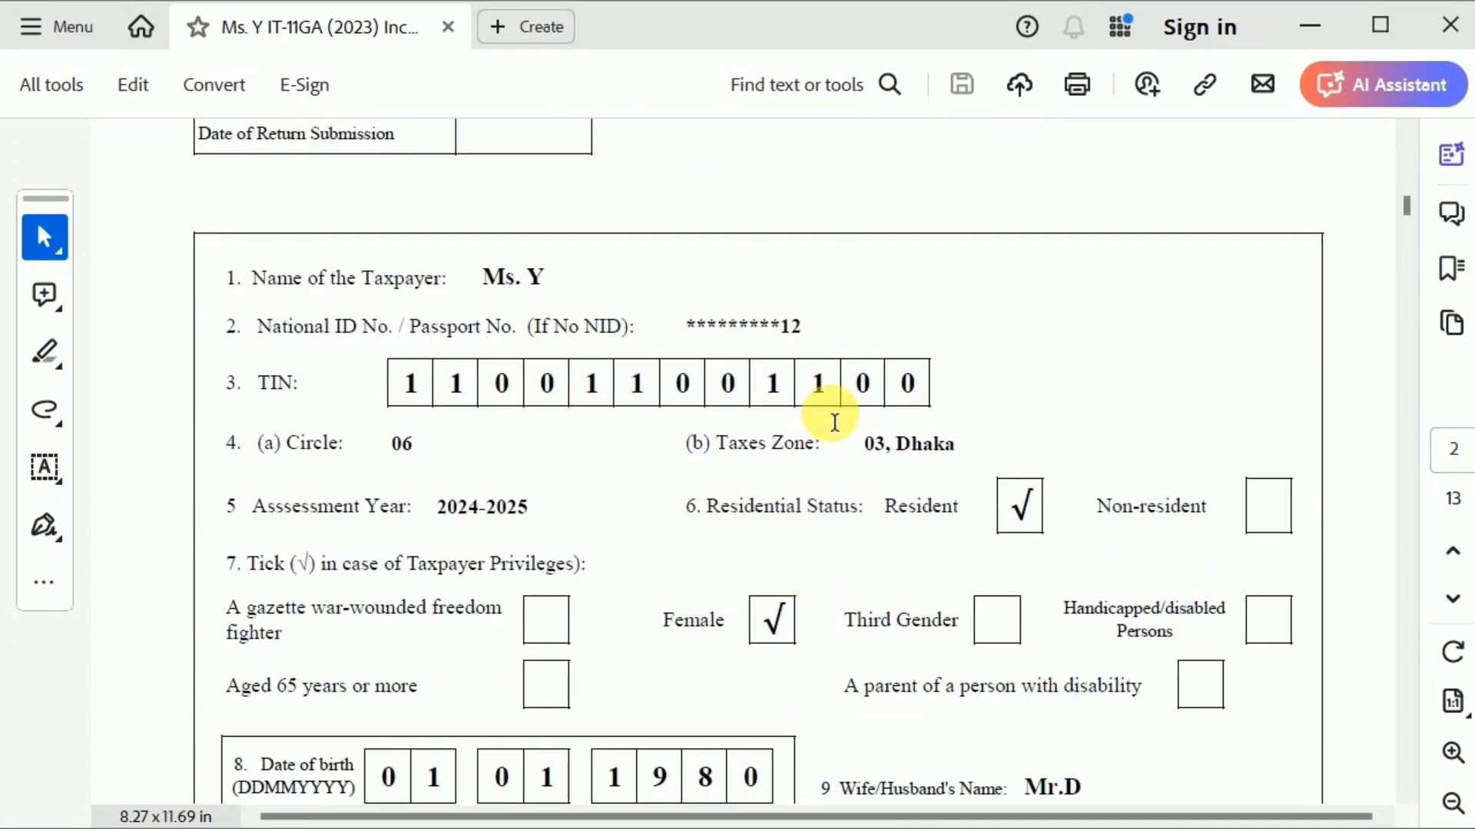
scroll(835, 422, "down", 9)
scroll(834, 421, "down", 9)
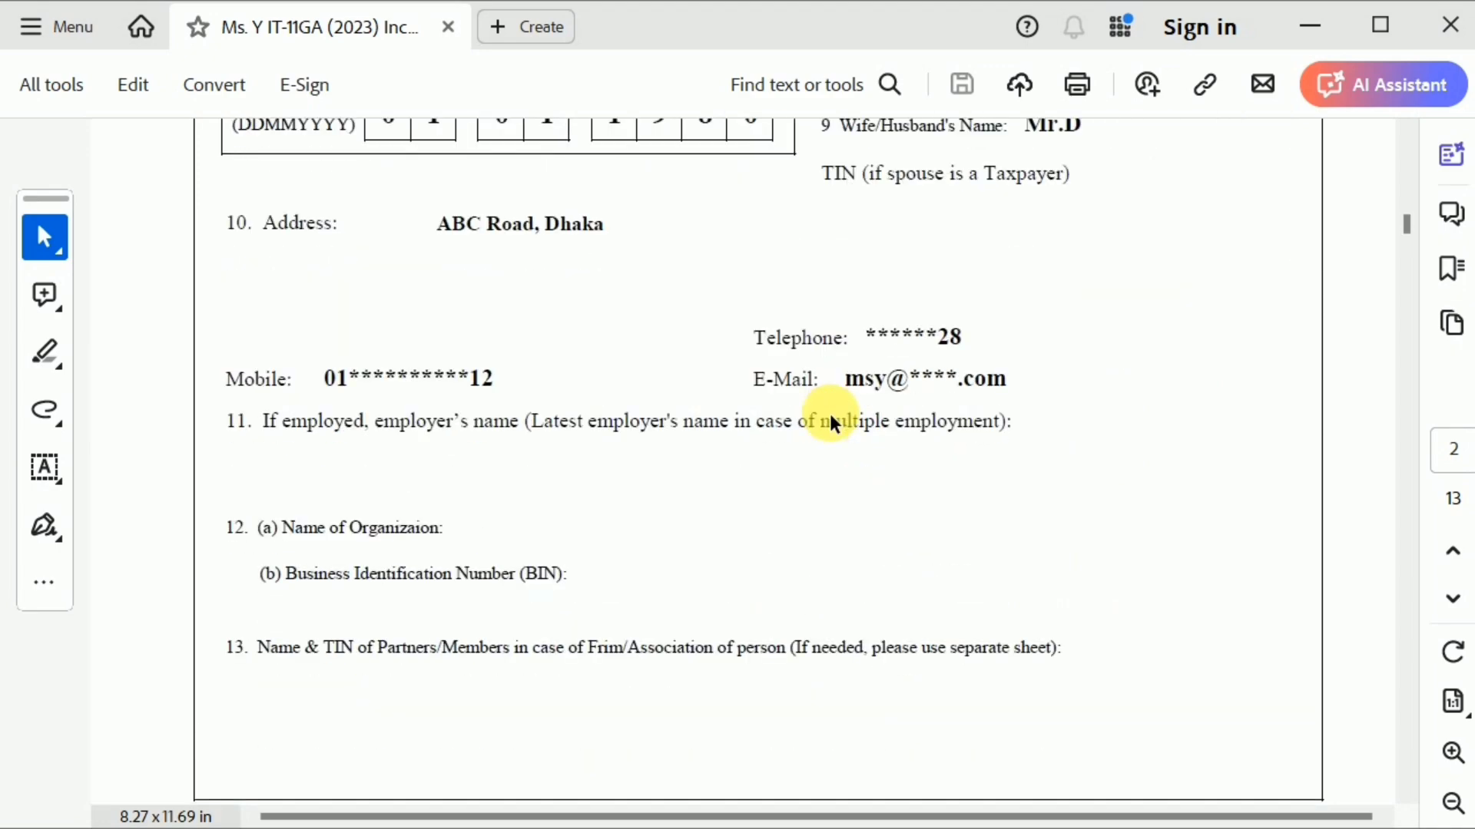
scroll(833, 421, "down", 14)
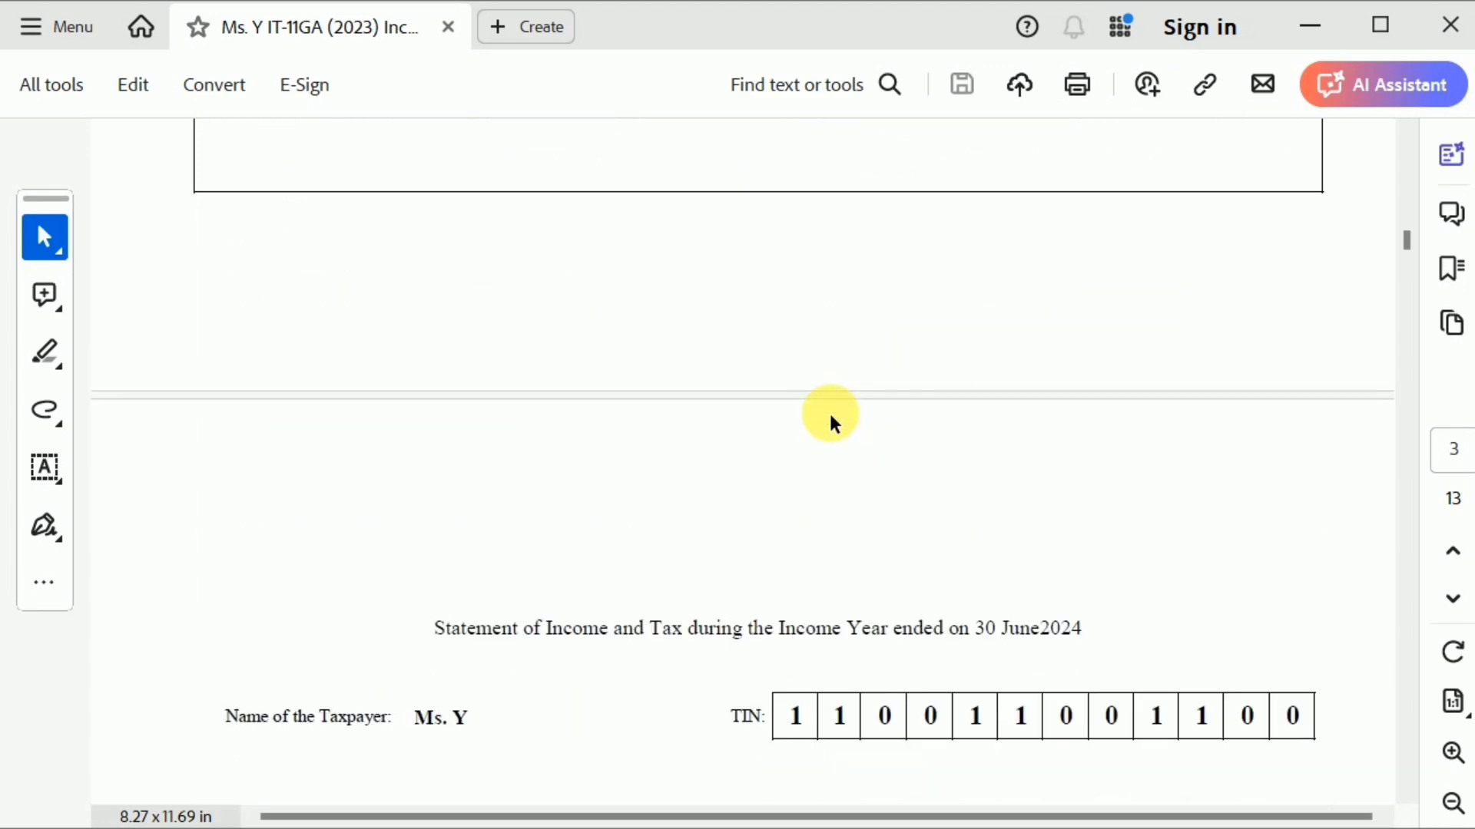
Examine the particulars of total income, the tax computation and the particulars of tax payment on pages 3 and 4.
scroll(834, 421, "down", 3)
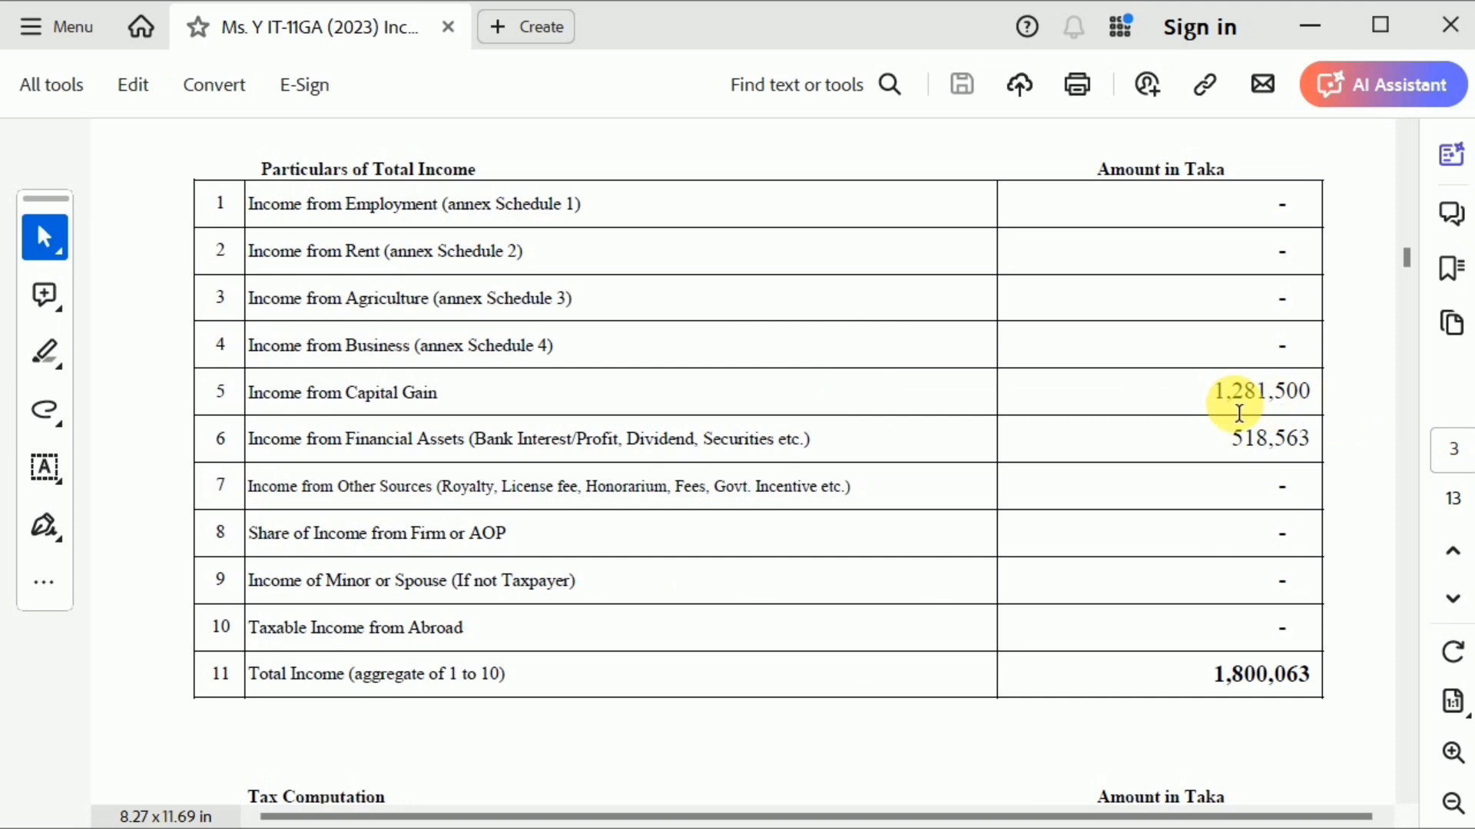
scroll(1165, 601, "down", 4)
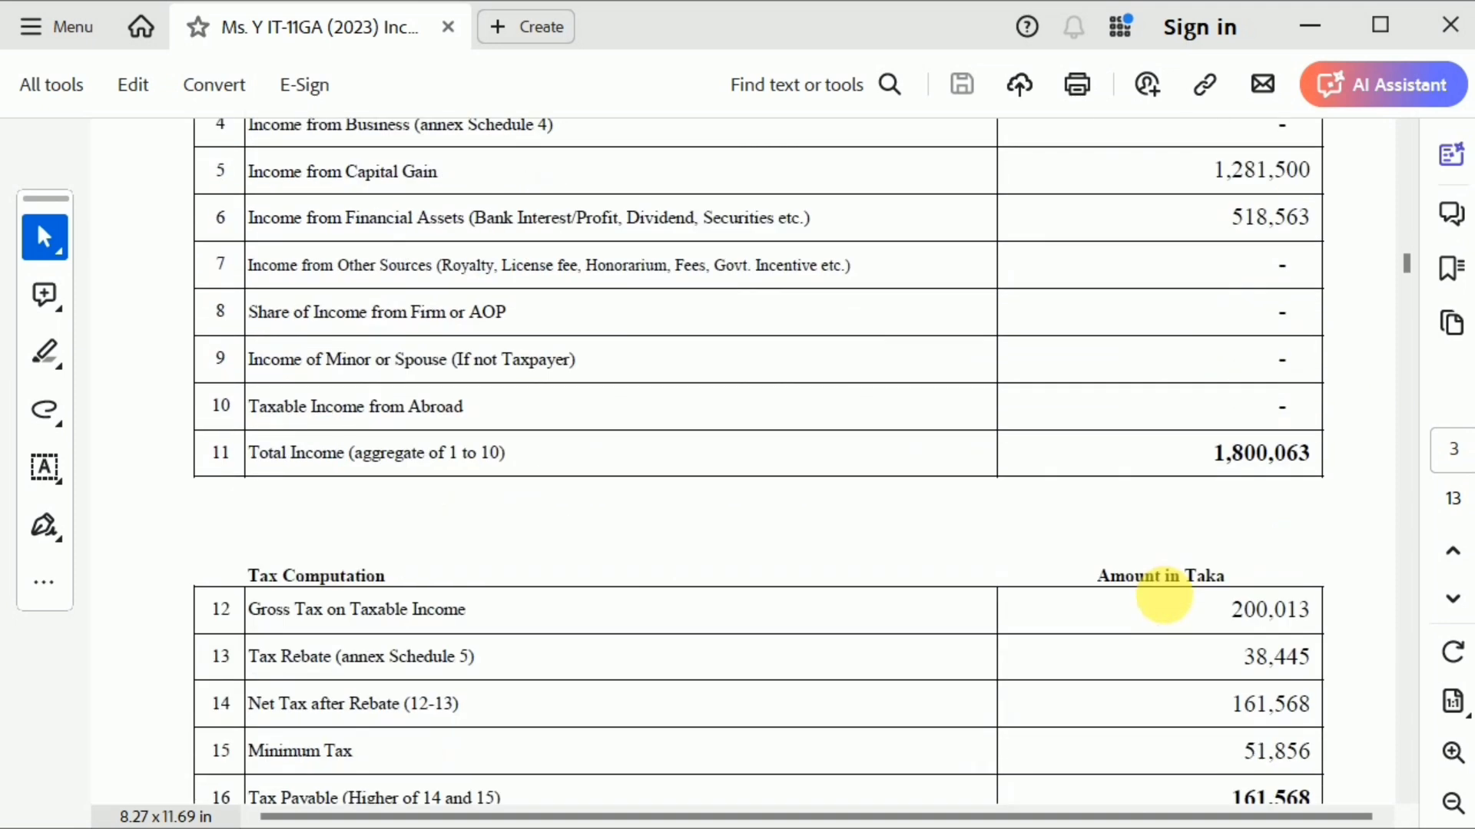
scroll(1160, 508, "down", 6)
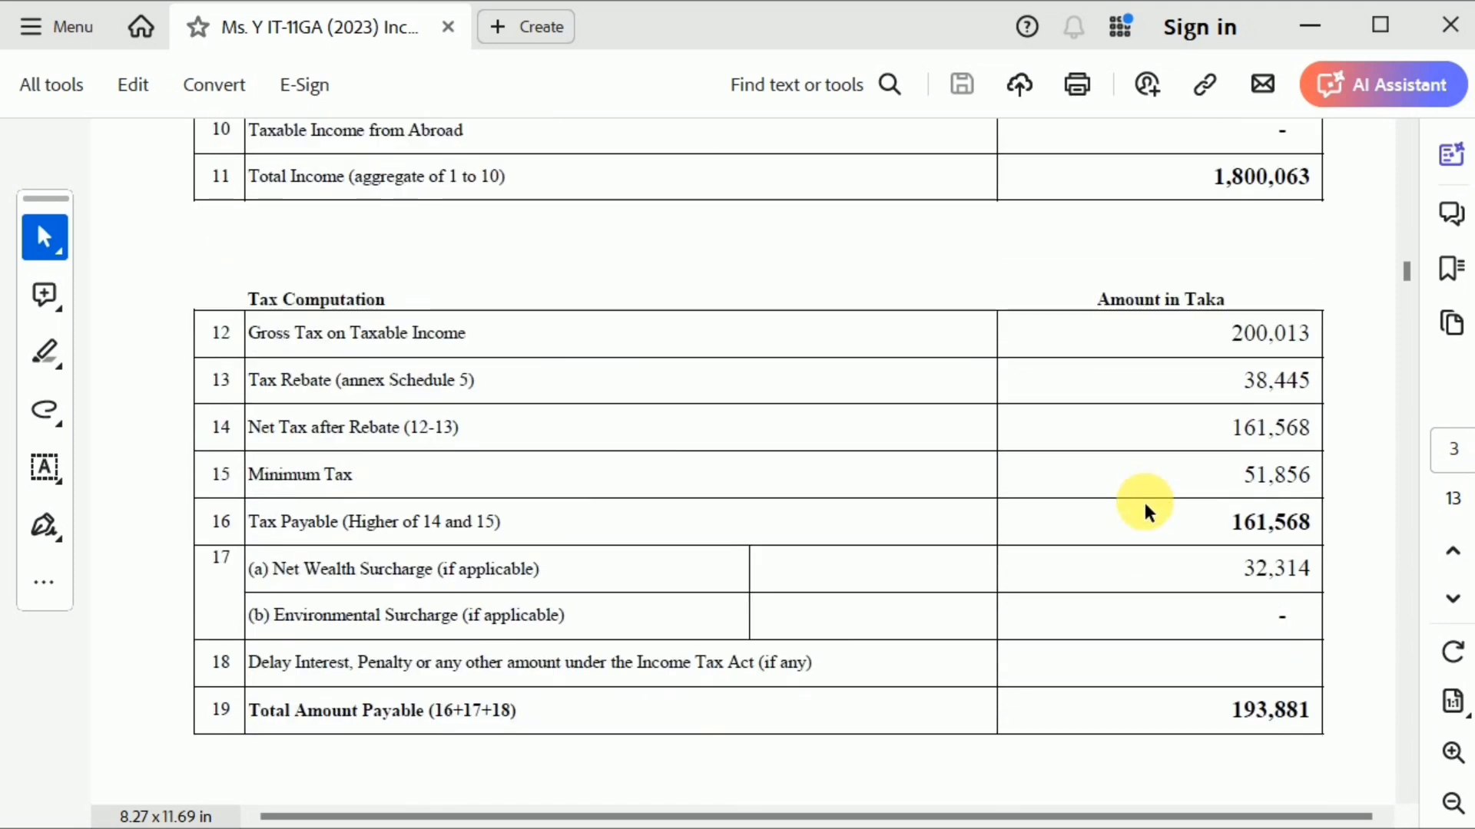
scroll(1144, 512, "down", 1)
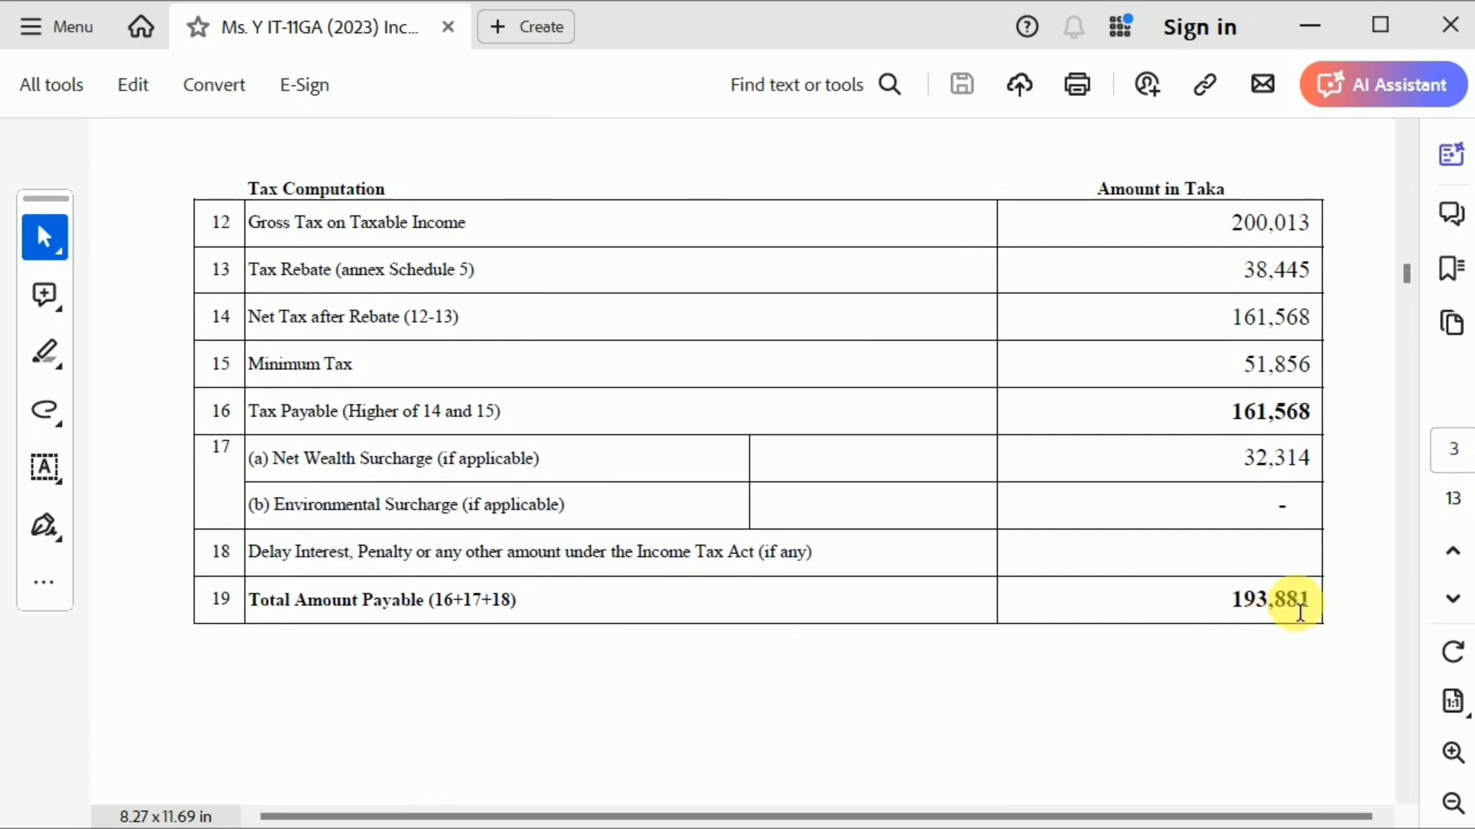
scroll(1298, 612, "down", 15)
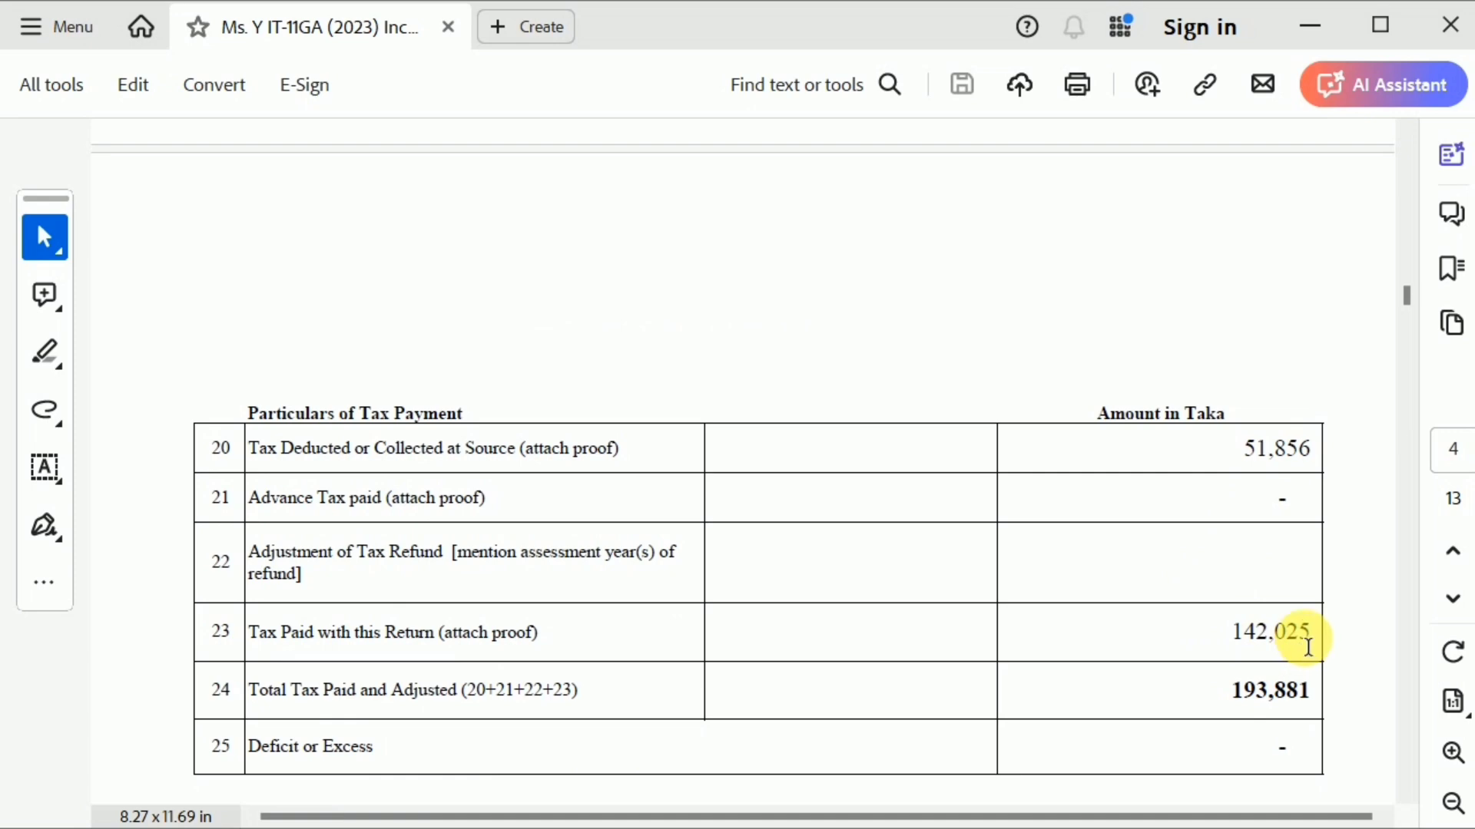
scroll(1288, 531, "down", 5)
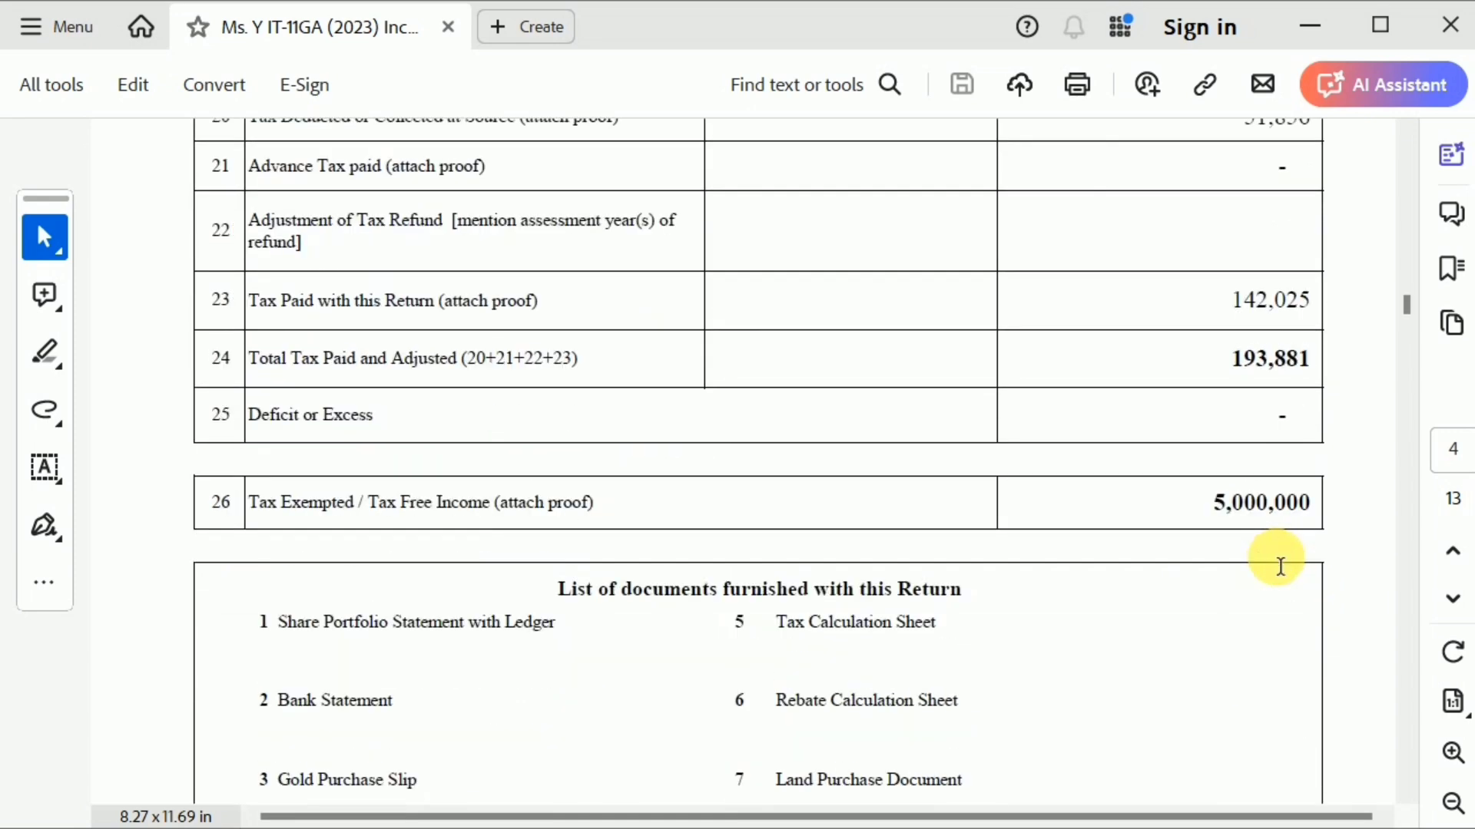
Review the list of documents furnished with the return, including the share portfolio and bank statement entries, down to the Verification section.
scroll(1254, 431, "down", 2)
scroll(1277, 424, "down", 1)
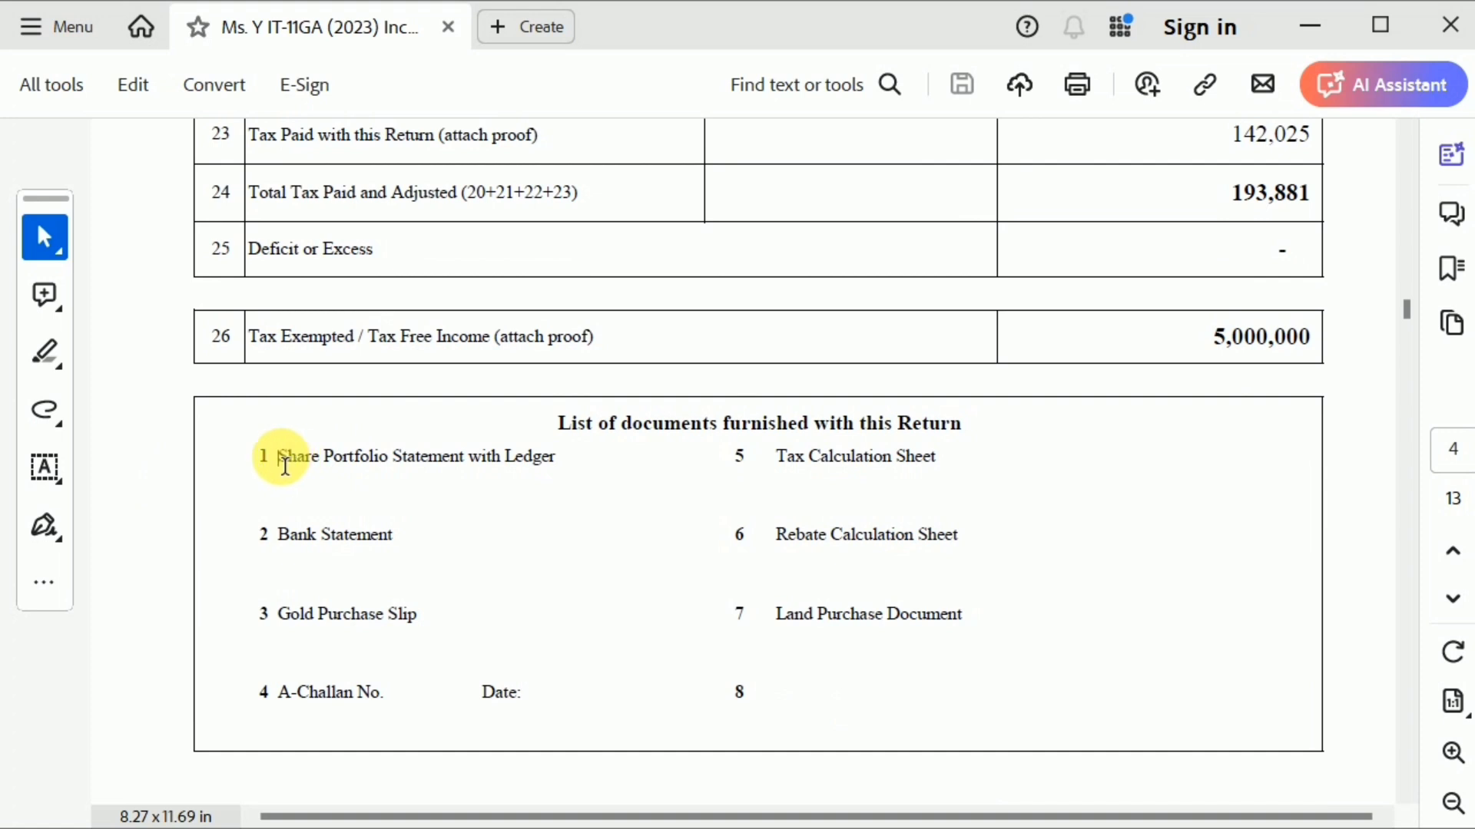
left_click_drag(278, 461, 527, 472)
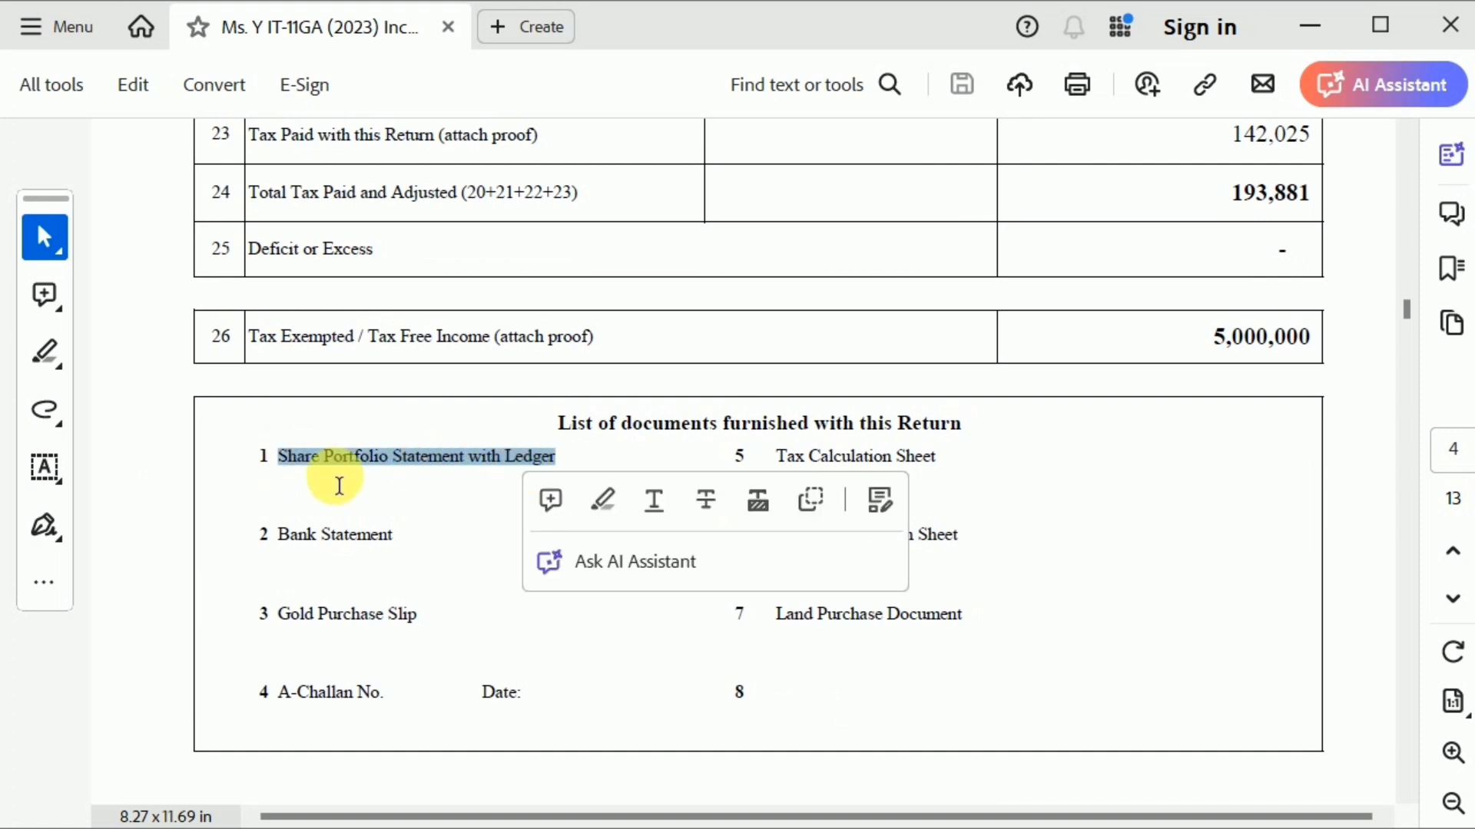
scroll(339, 538, "down", 2)
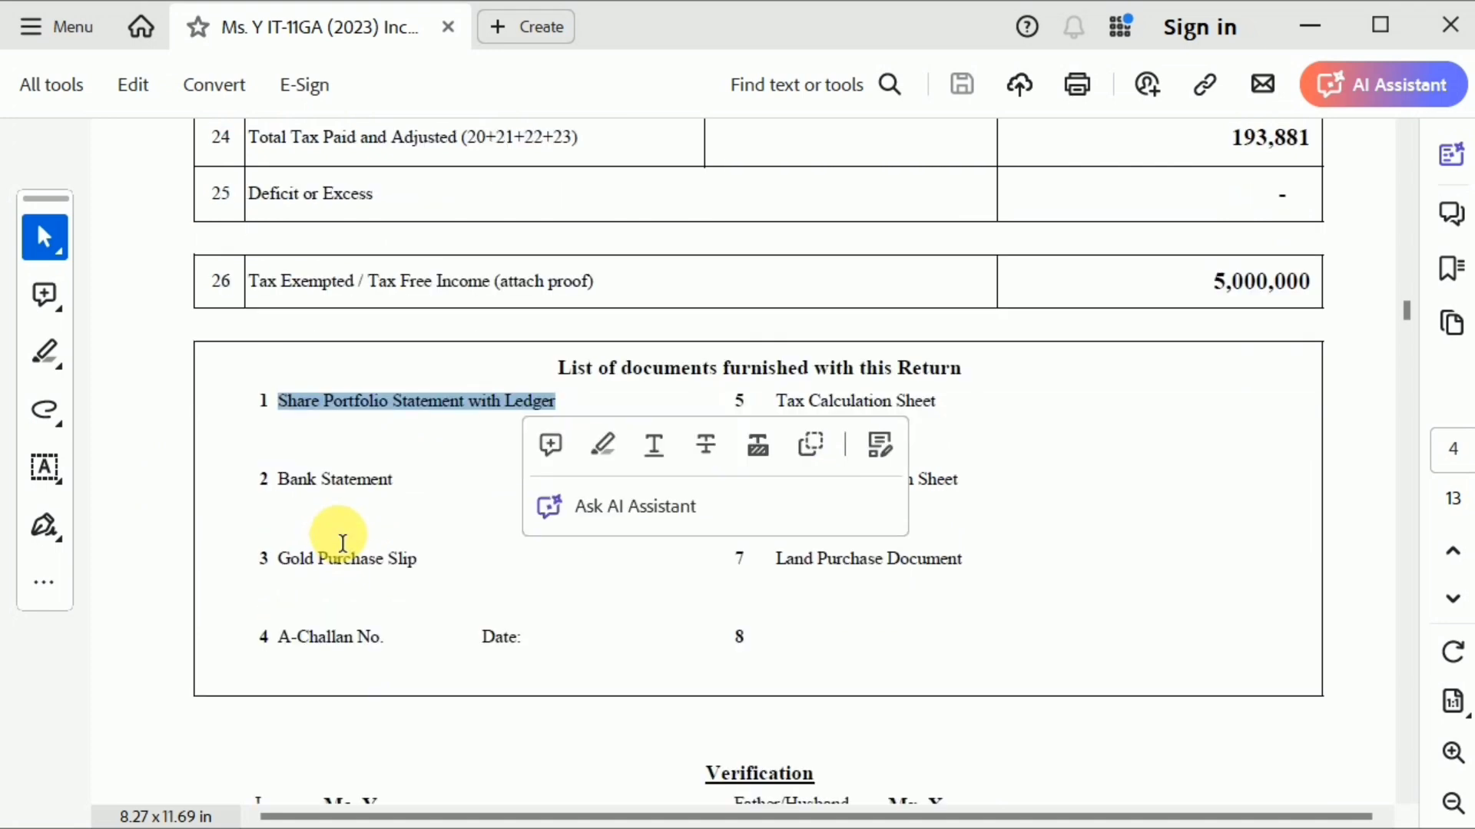
left_click_drag(280, 424, 374, 436)
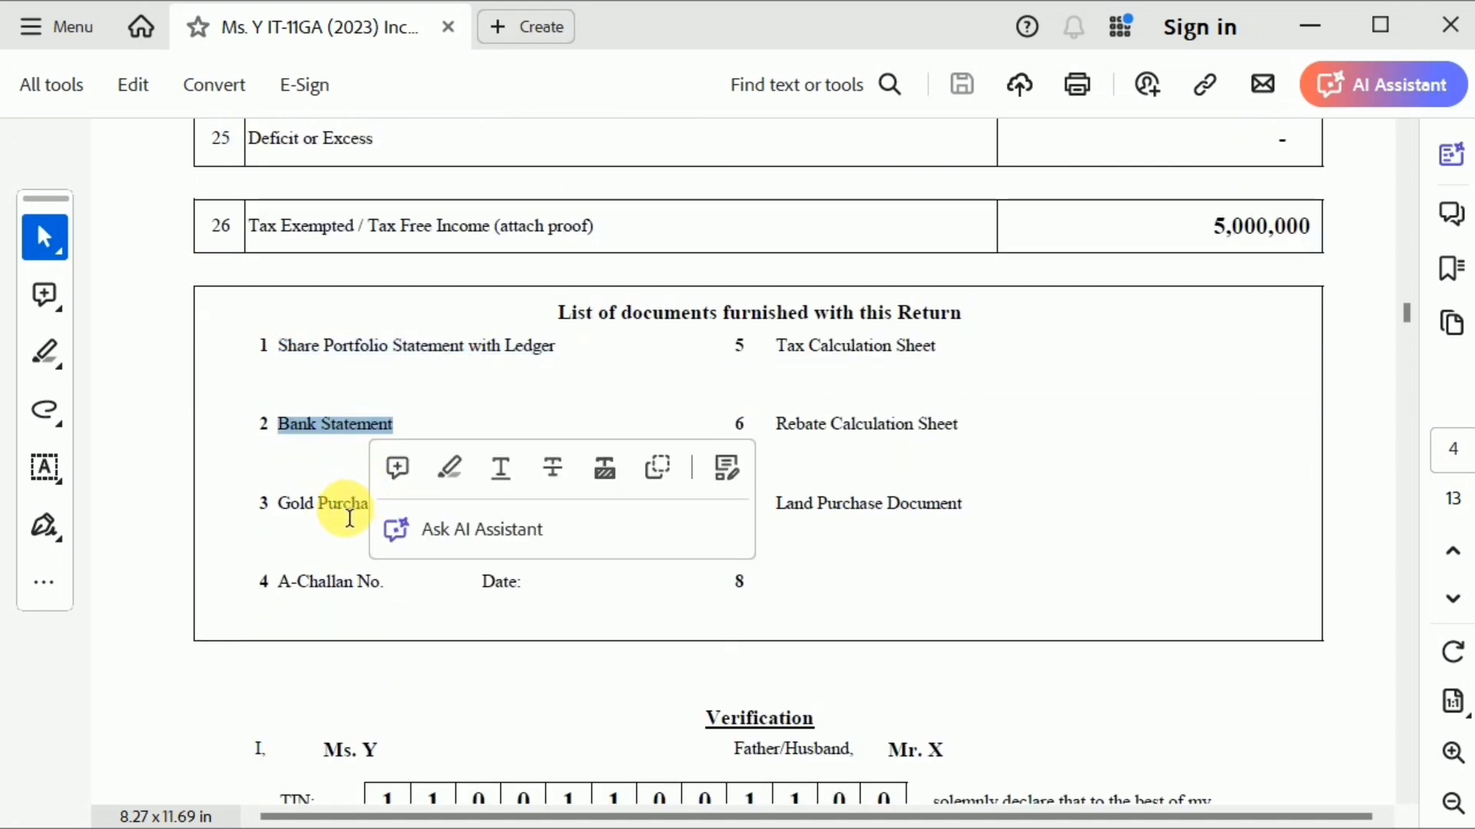
left_click(563, 441)
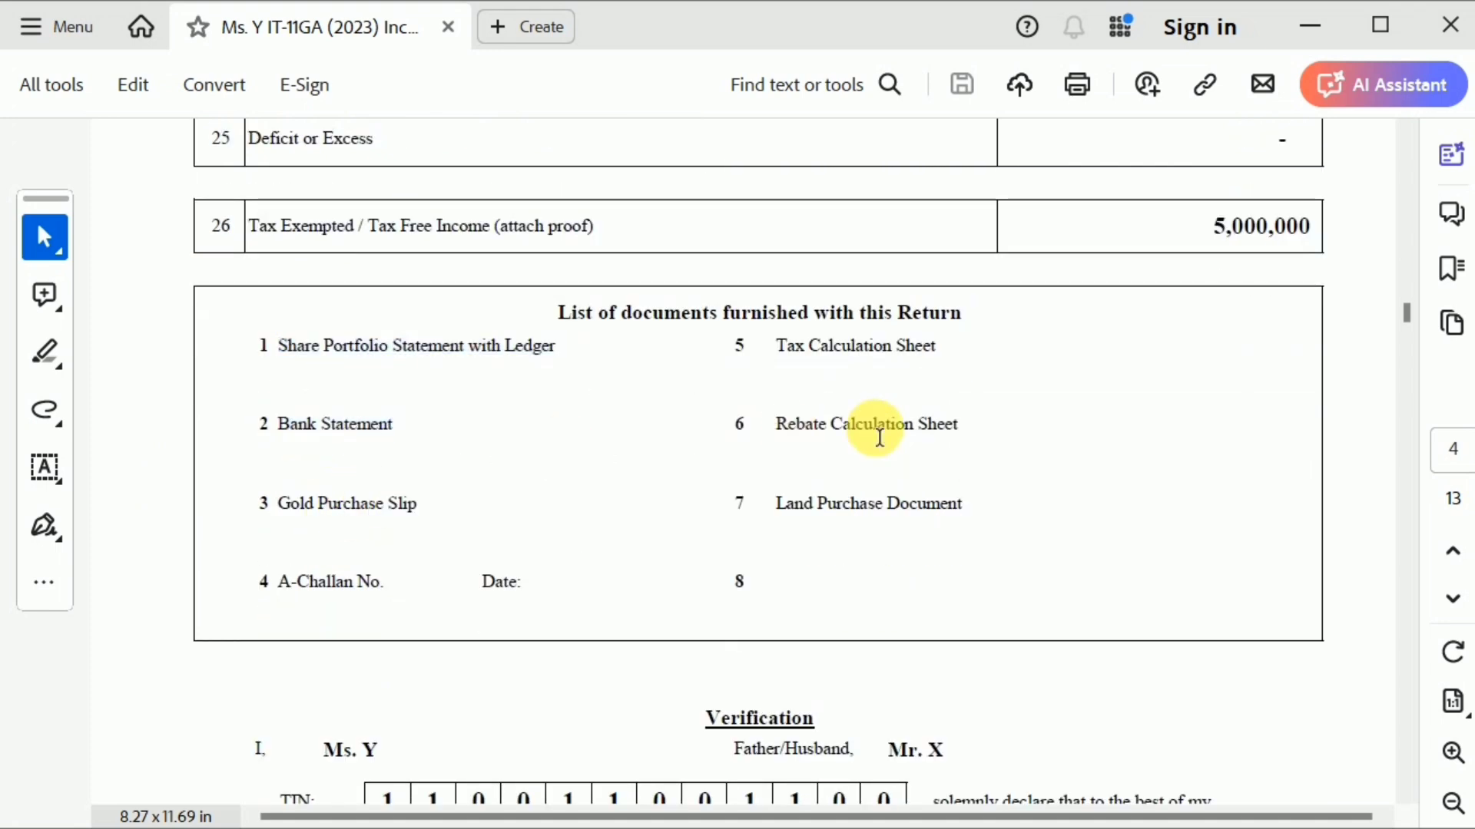
scroll(879, 437, "down", 4)
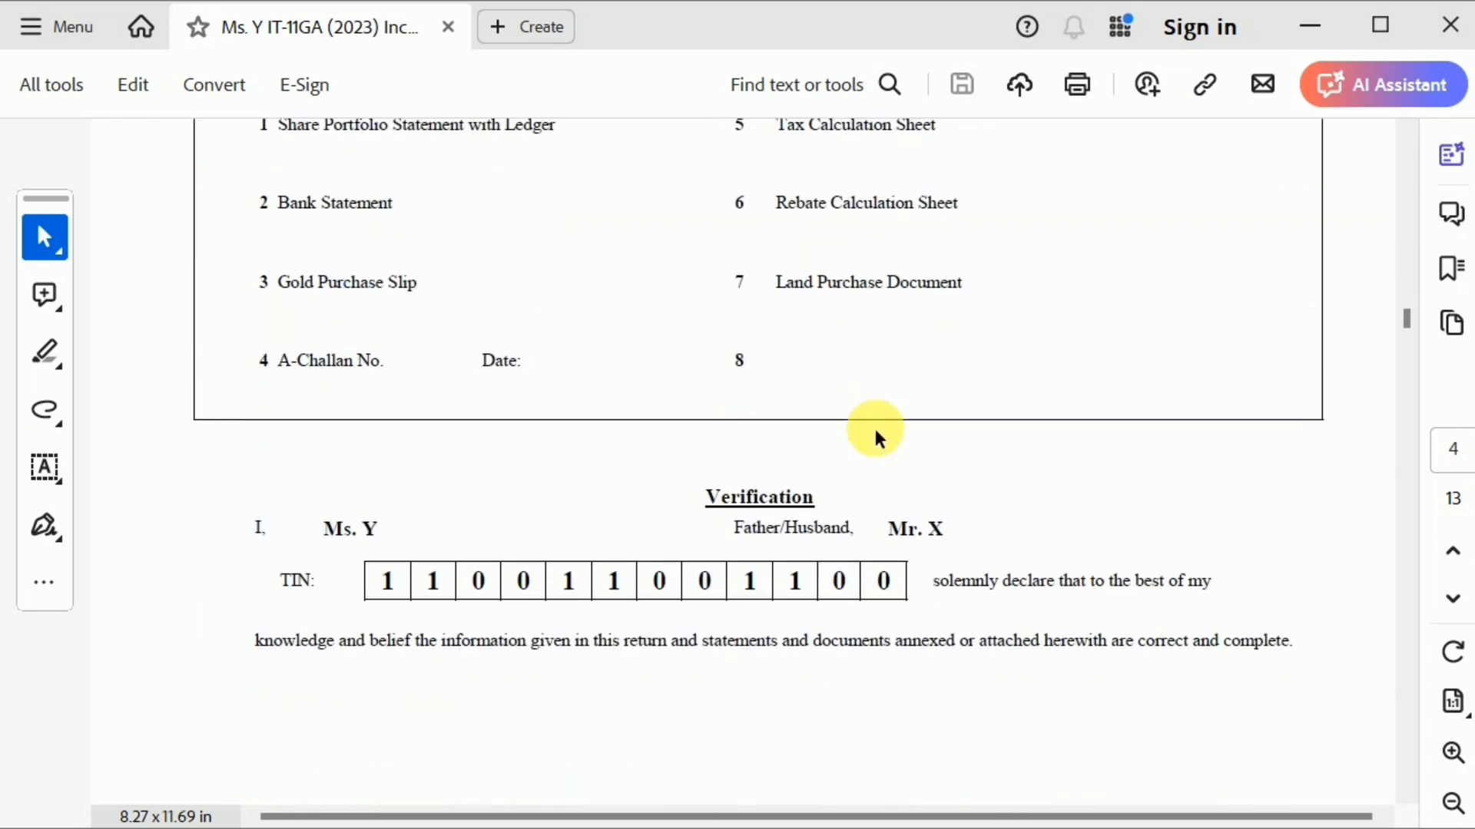
Review the Verification section on page 4, including the declaration, place, date and signature lines.
scroll(879, 436, "up", 2)
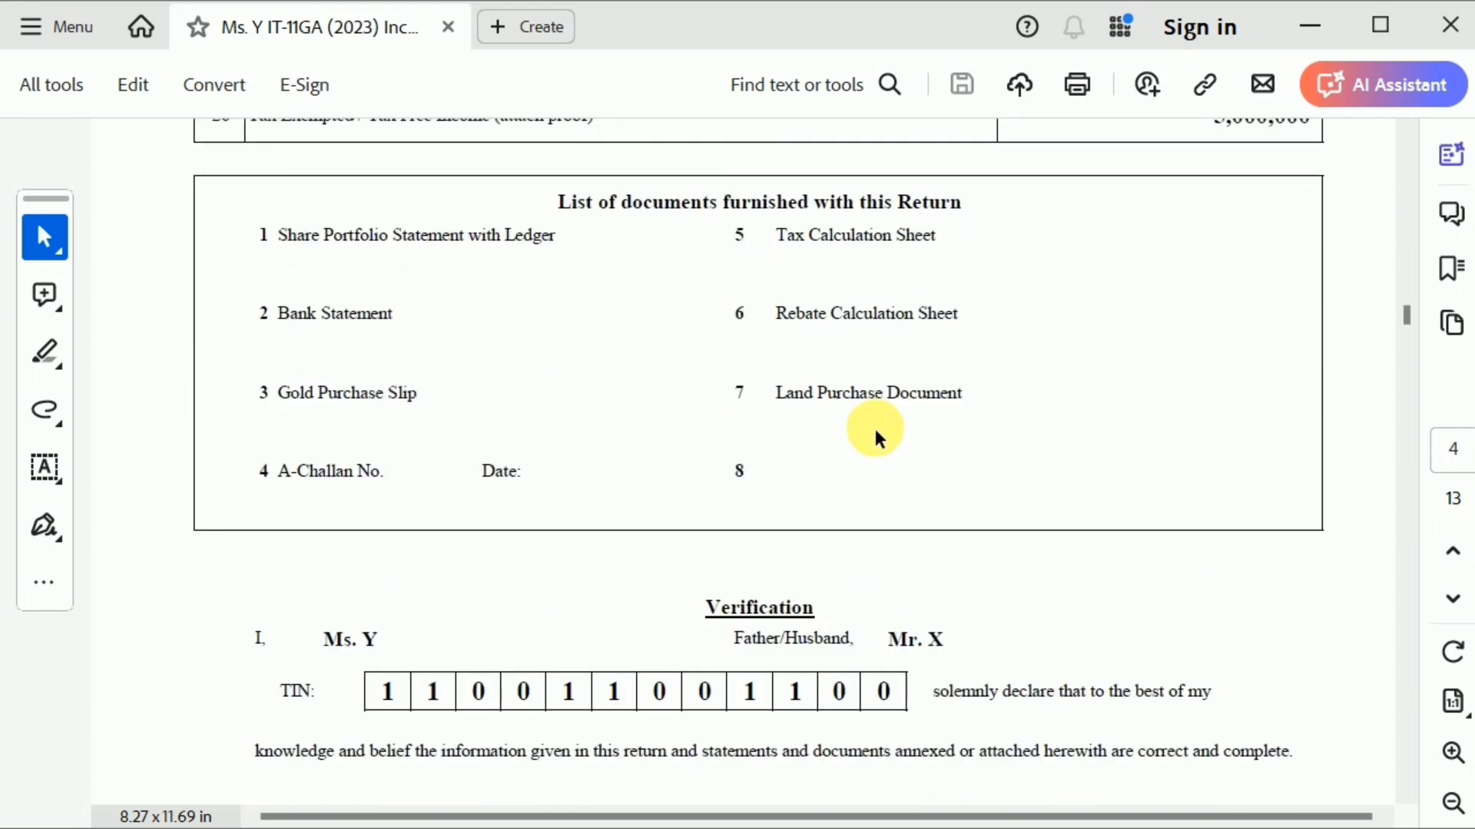
scroll(880, 436, "down", 2)
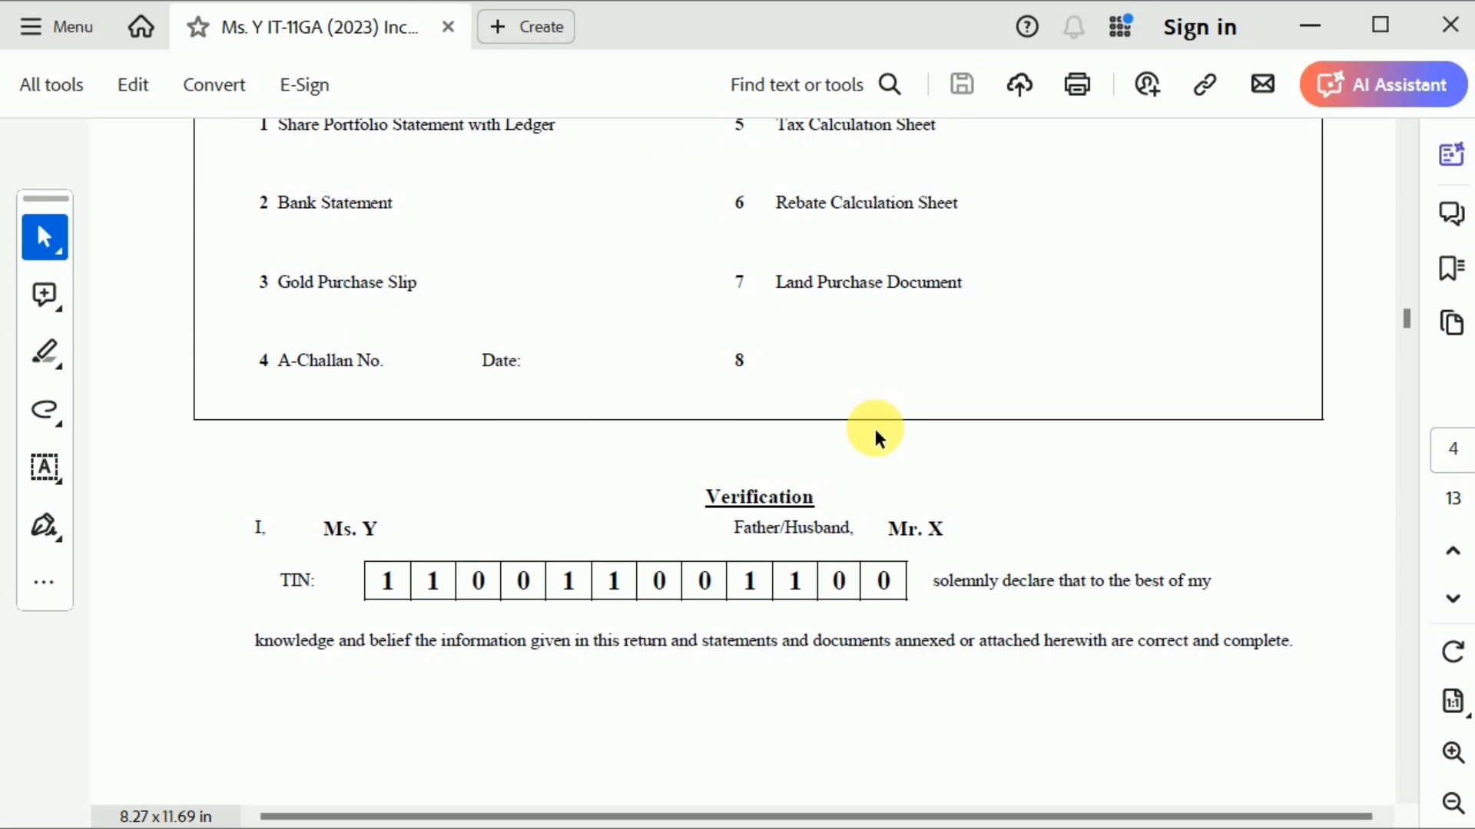
scroll(880, 436, "down", 6)
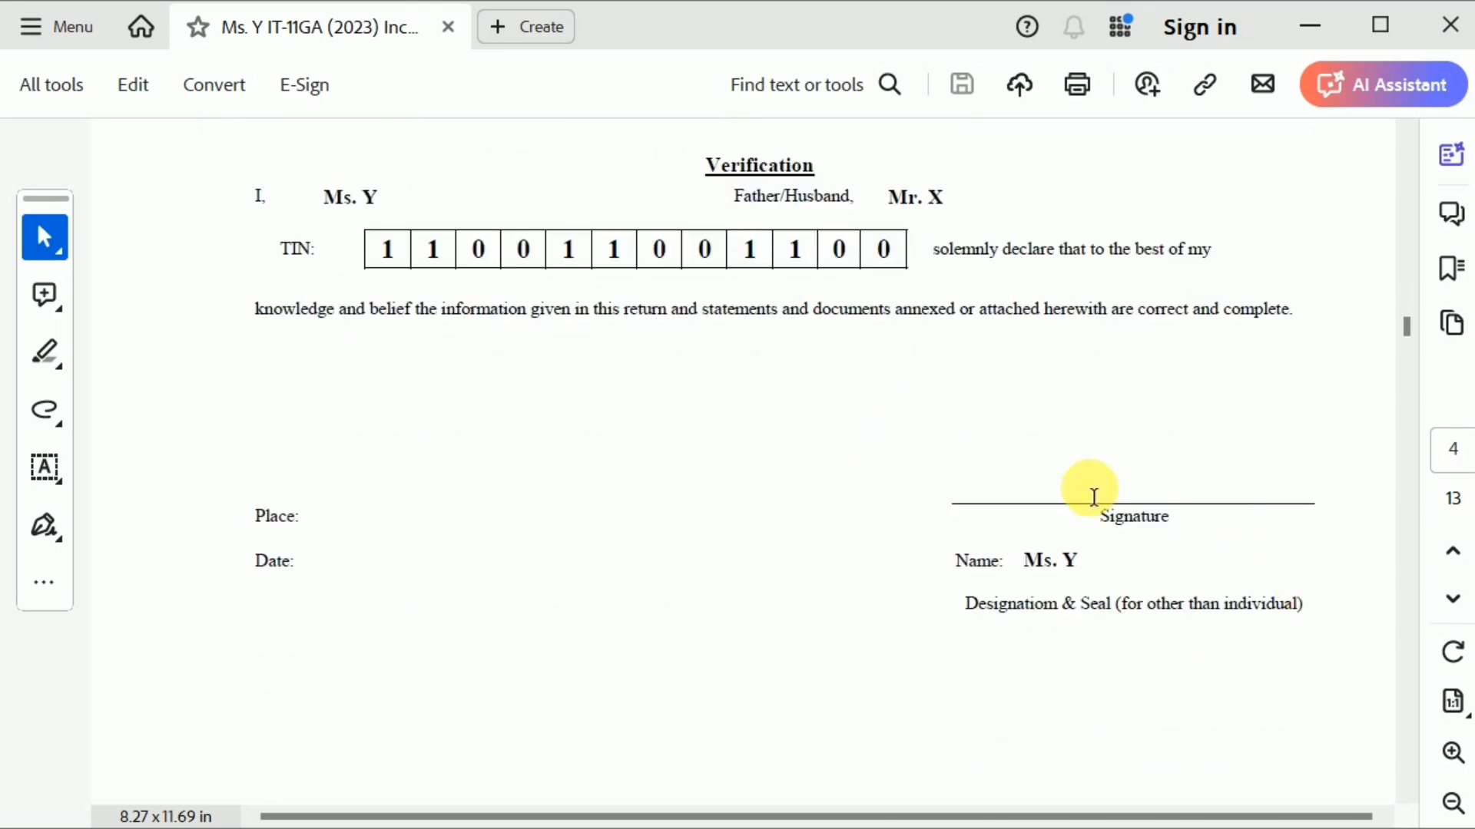
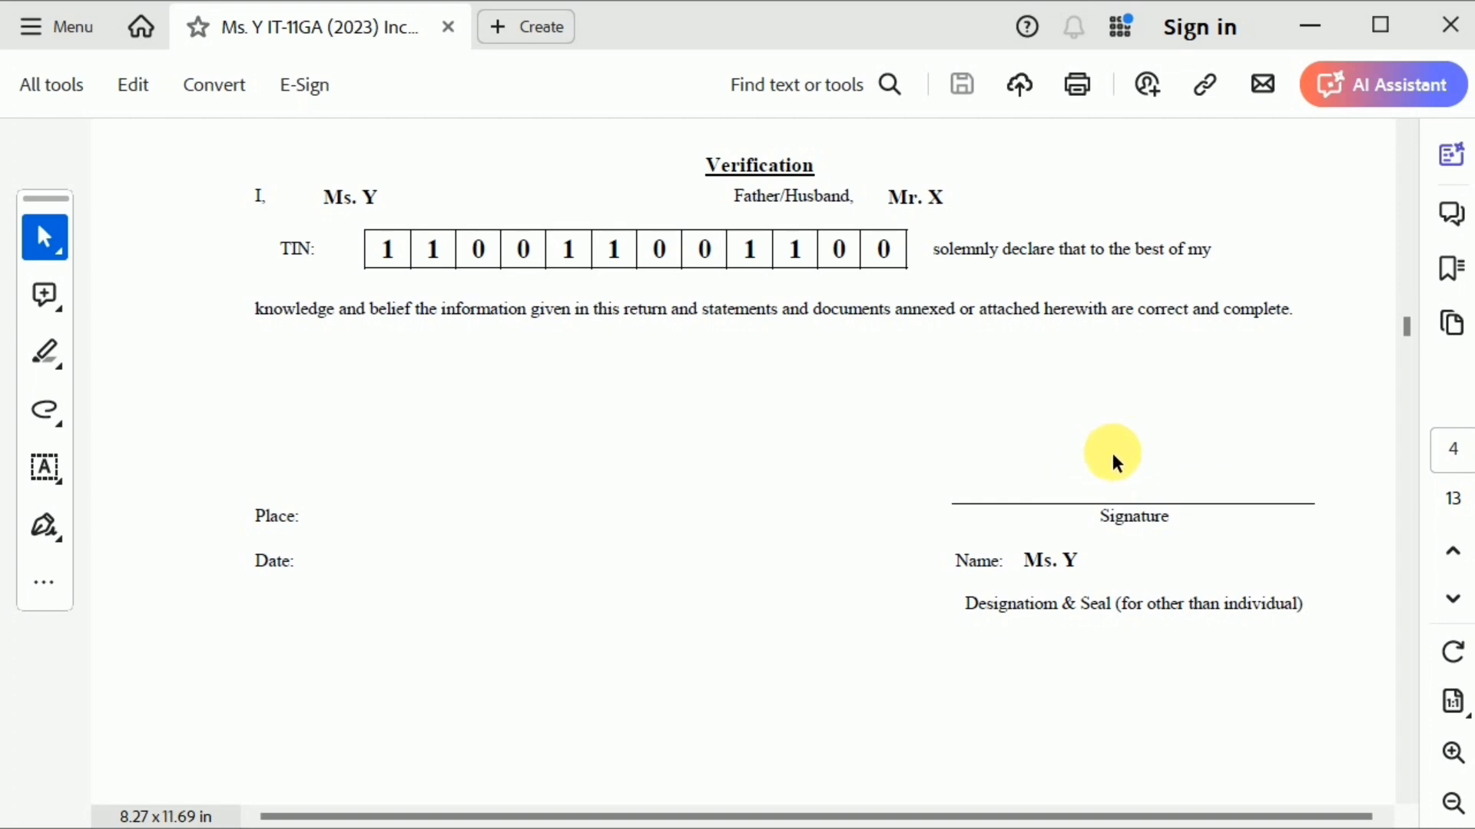
scroll(1098, 492, "down", 5)
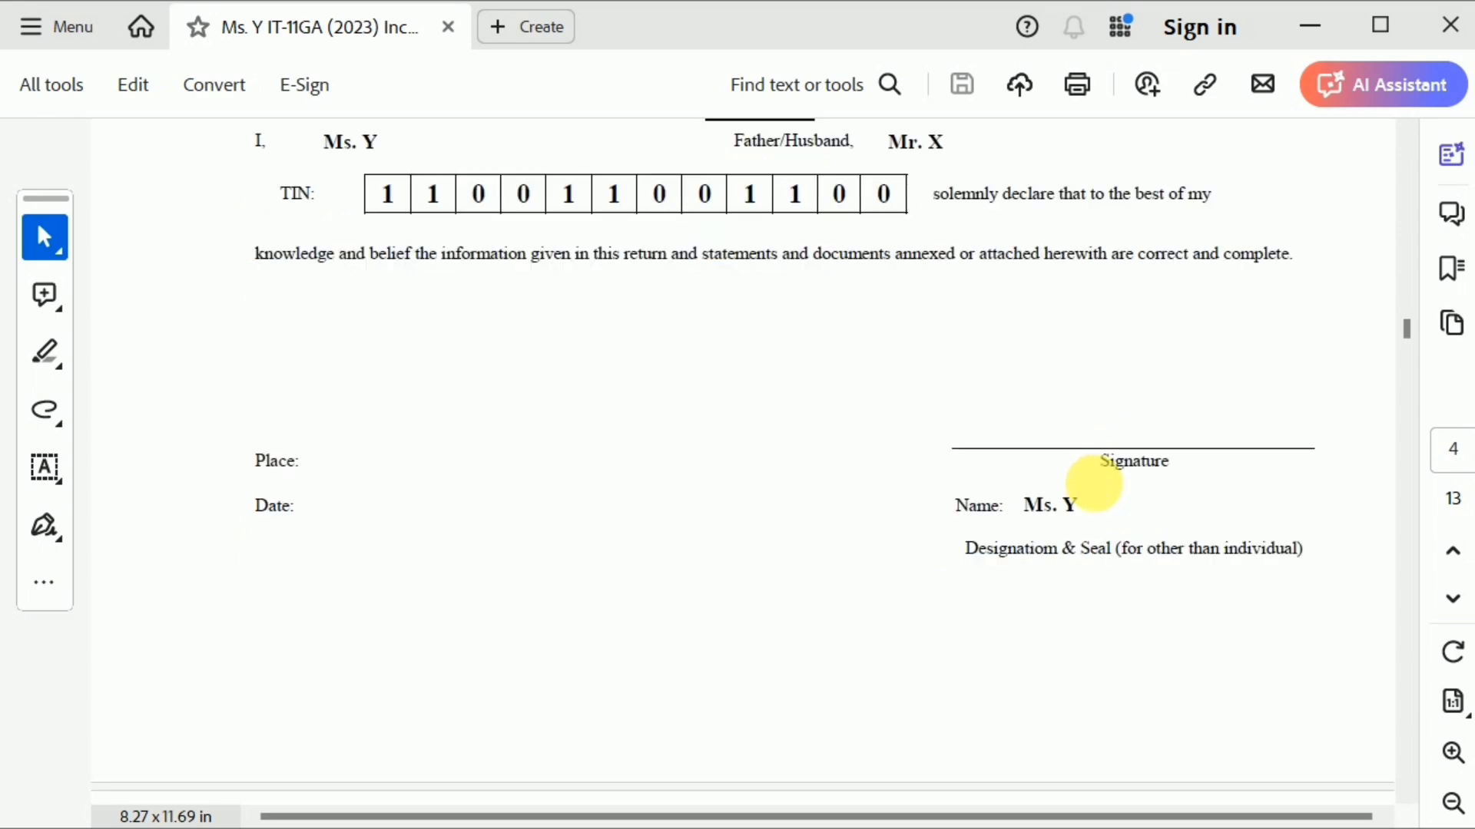
Examine Schedule 1 on page 5, covering the particulars of income from employment down to total income from salary.
scroll(1094, 492, "down", 4)
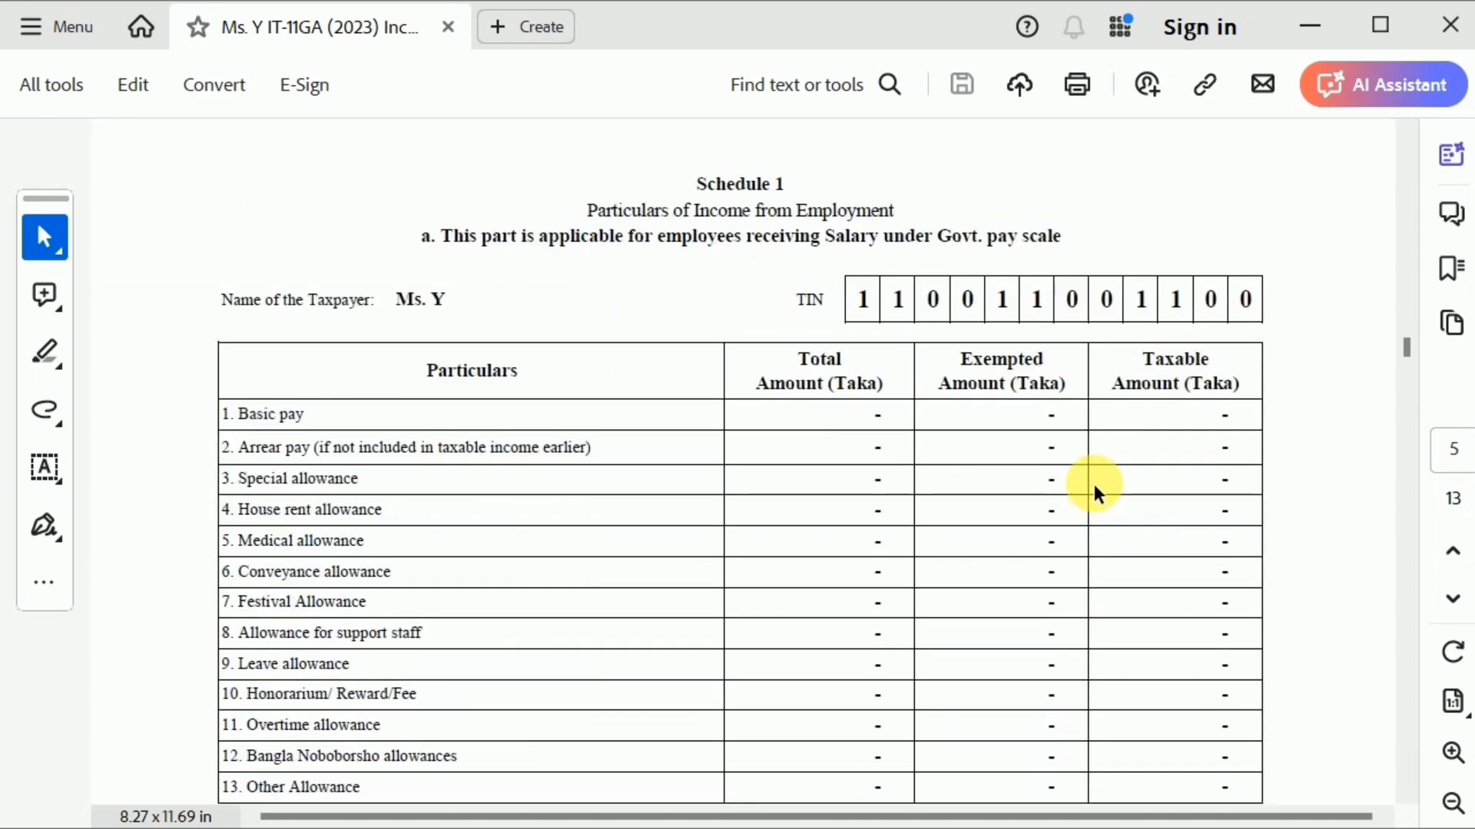
scroll(1095, 492, "down", 3)
scroll(1094, 492, "down", 1)
scroll(1094, 492, "up", 2)
scroll(1095, 491, "down", 15)
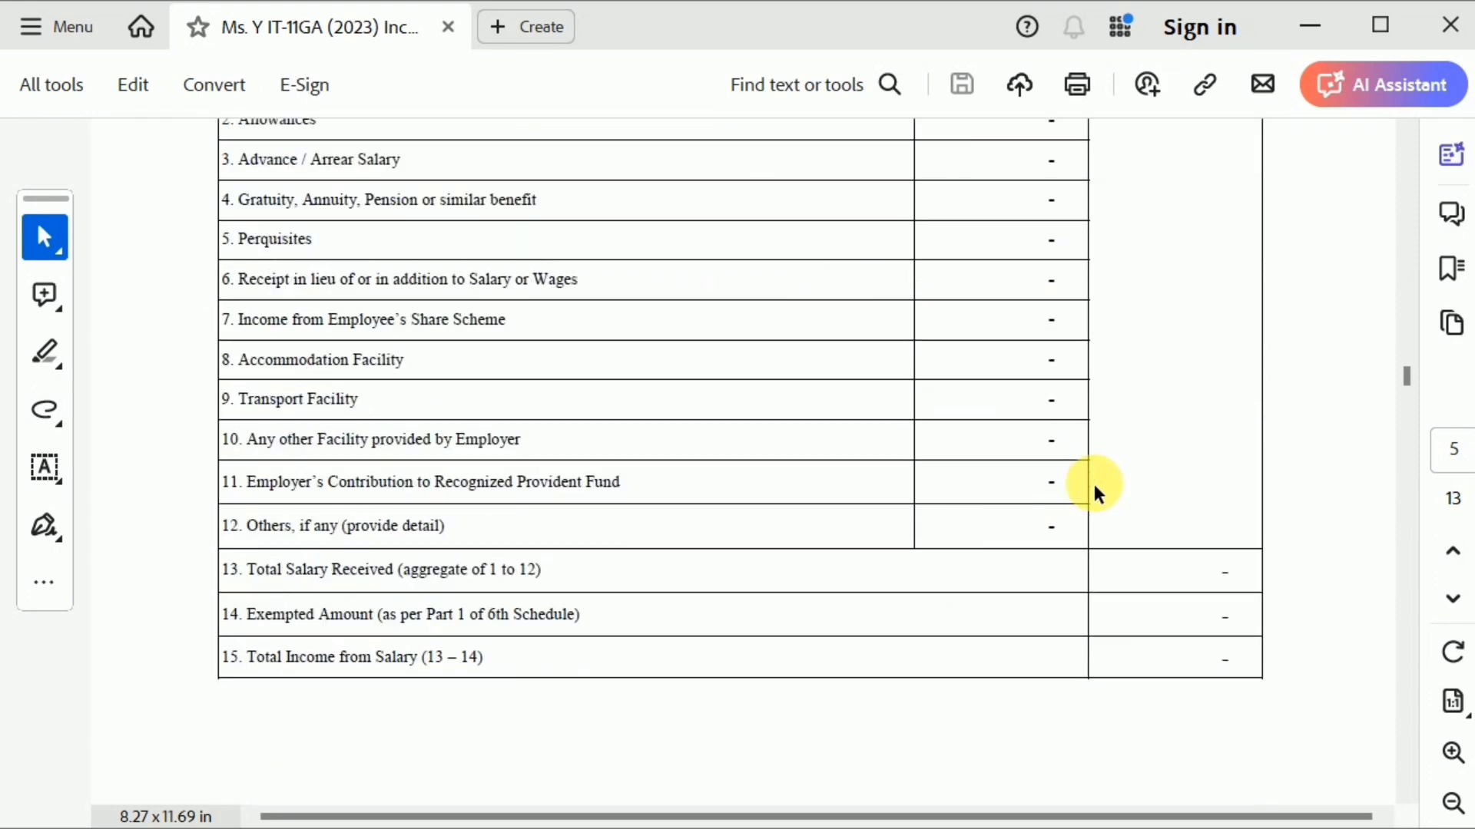
scroll(1095, 492, "down", 5)
scroll(1095, 491, "down", 5)
Look through Schedules 2, 3 and 4, covering house property, agriculture and business income, including the balance sheet summary.
scroll(1094, 491, "down", 7)
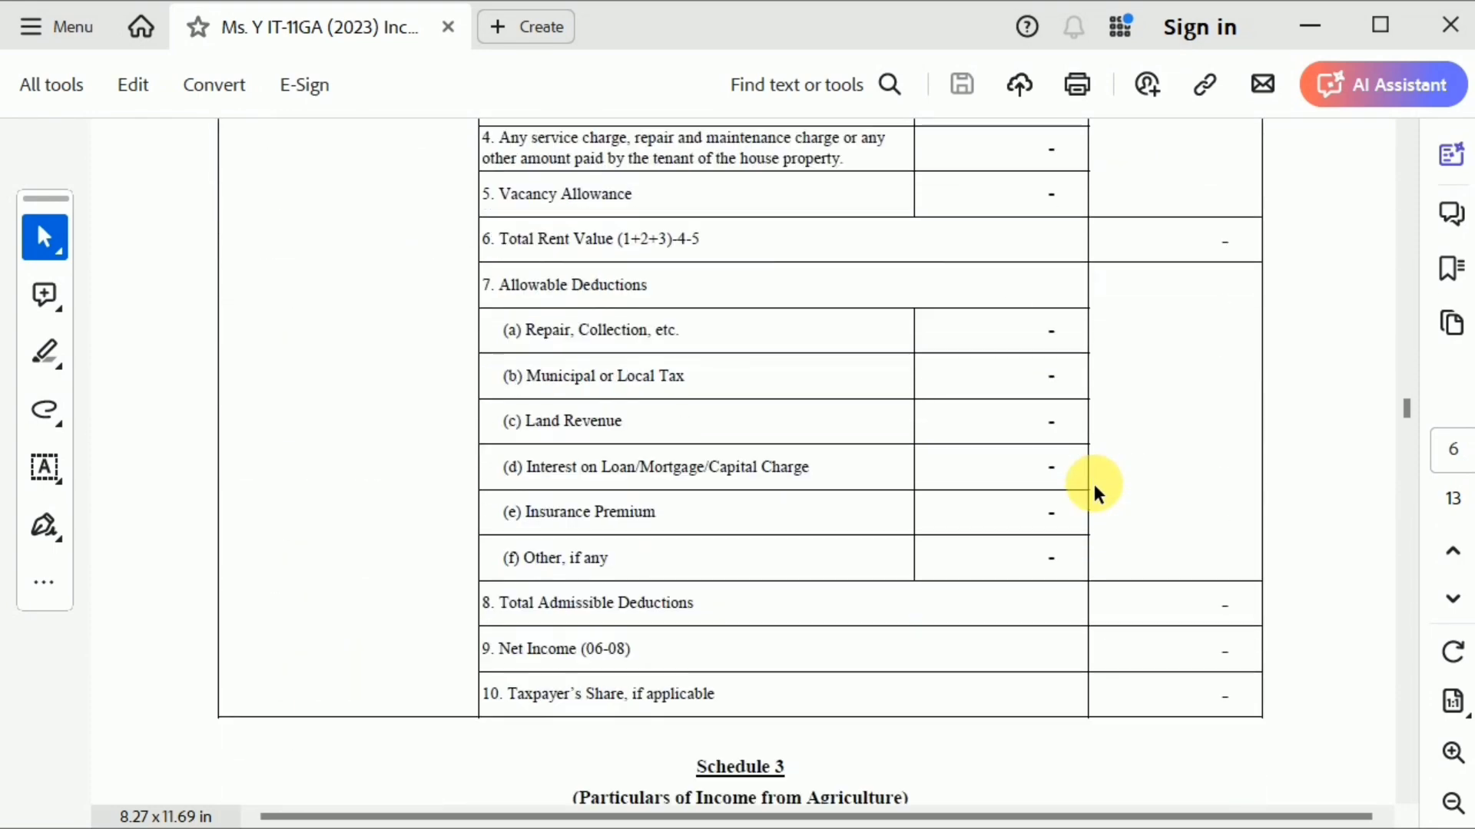
scroll(1095, 492, "up", 1)
scroll(1095, 491, "down", 9)
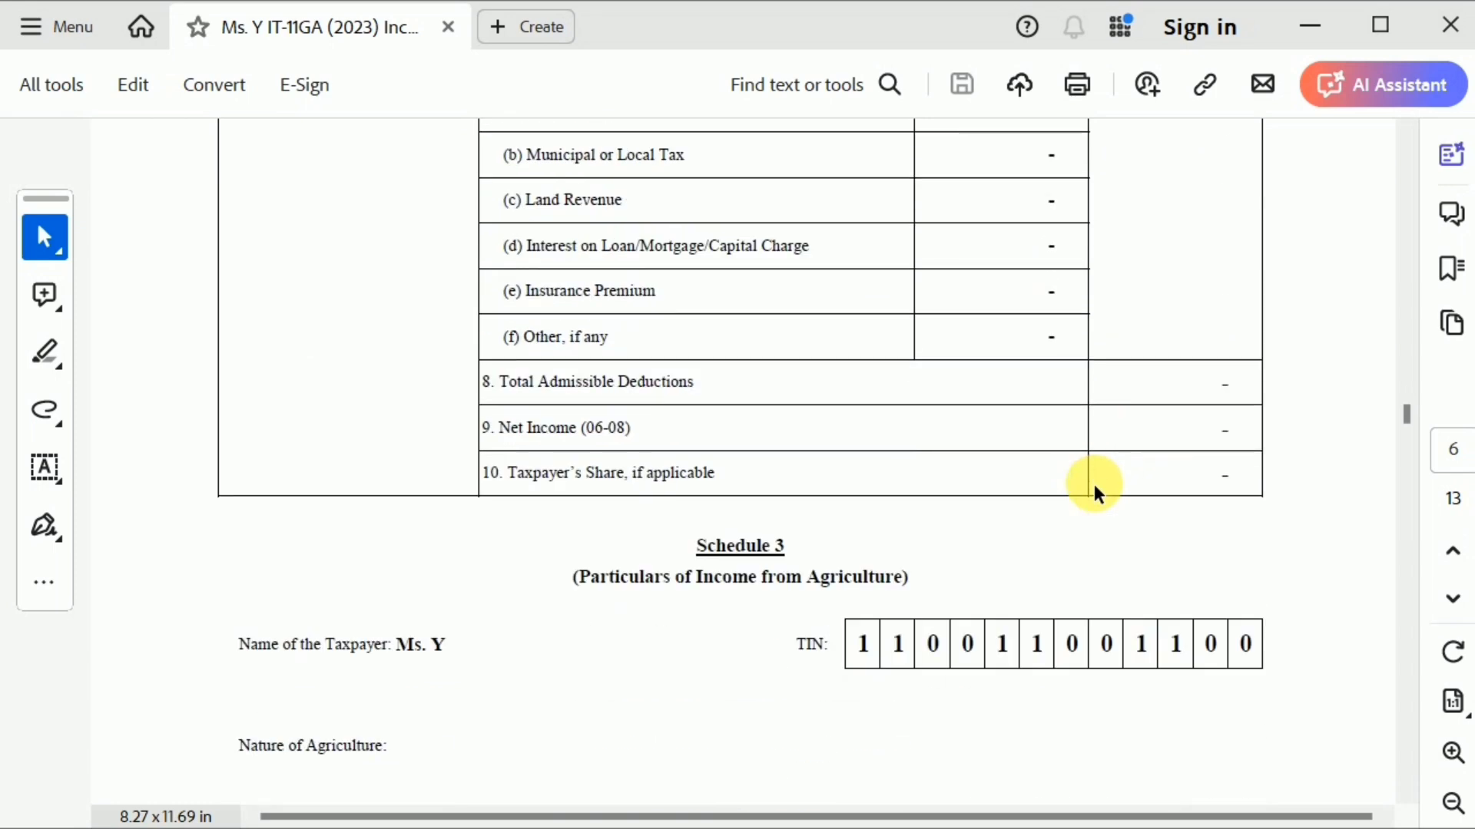
scroll(1094, 492, "down", 7)
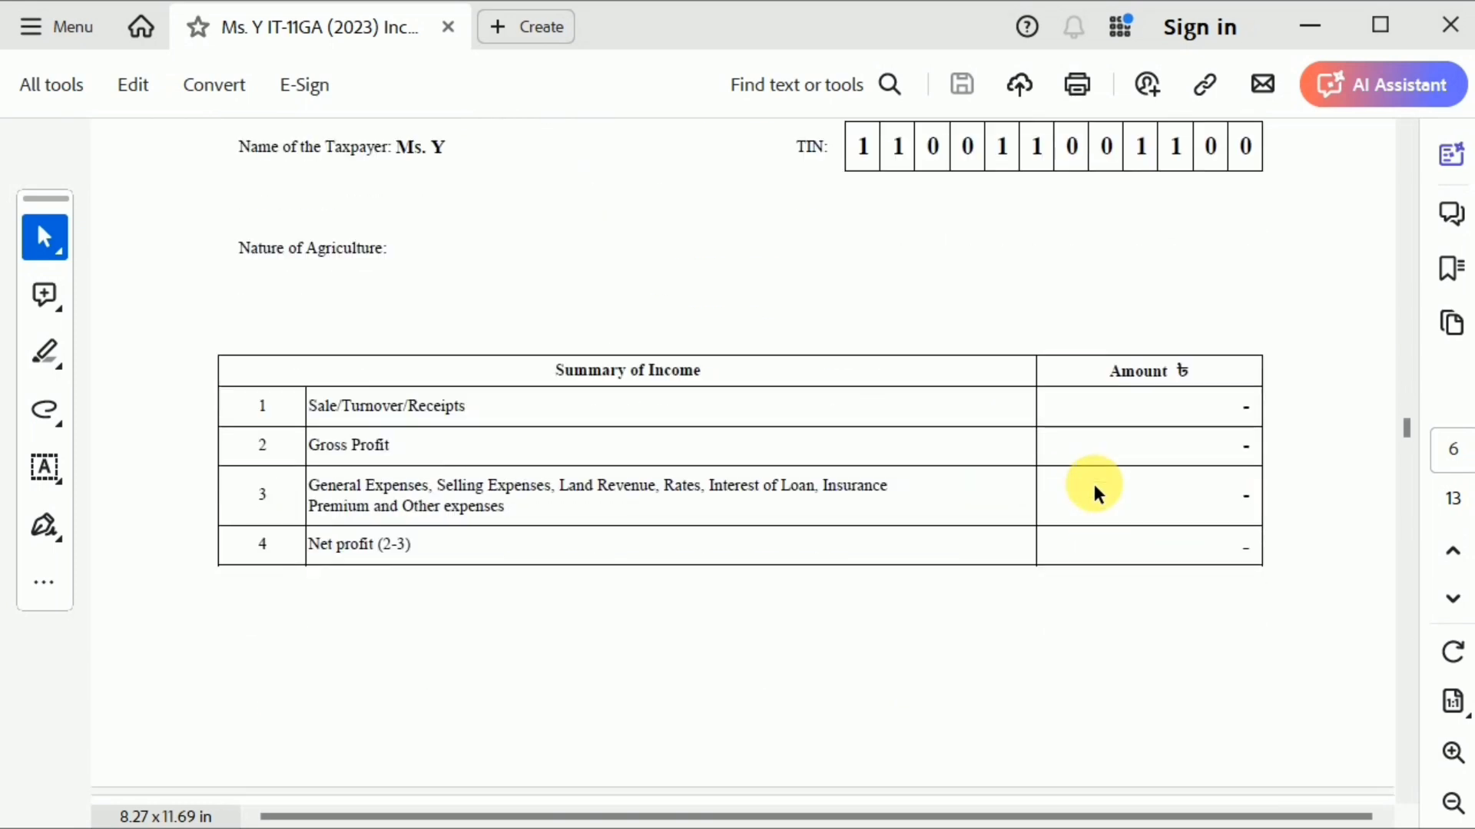
scroll(1095, 492, "down", 12)
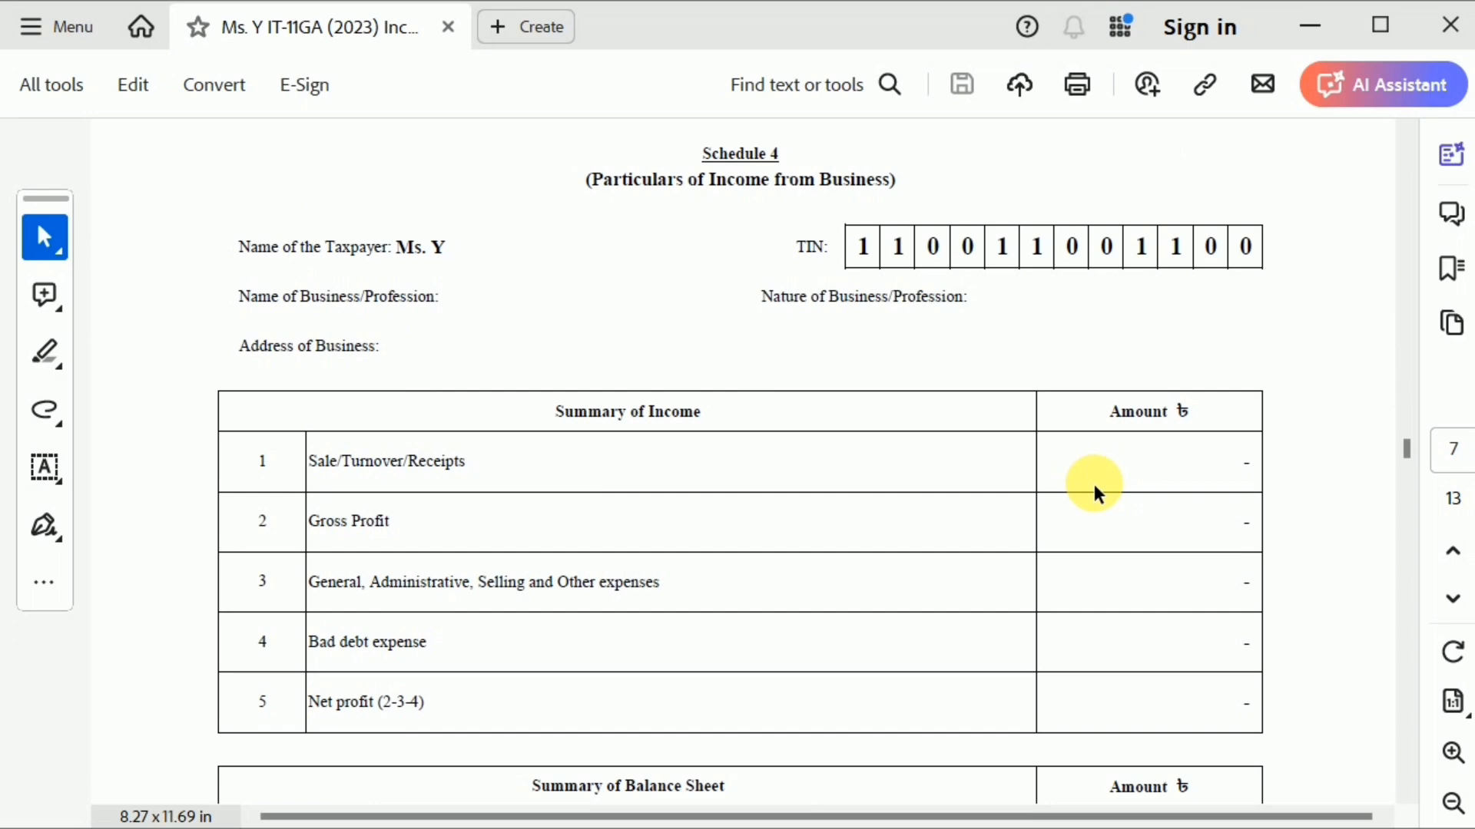
scroll(1094, 492, "down", 13)
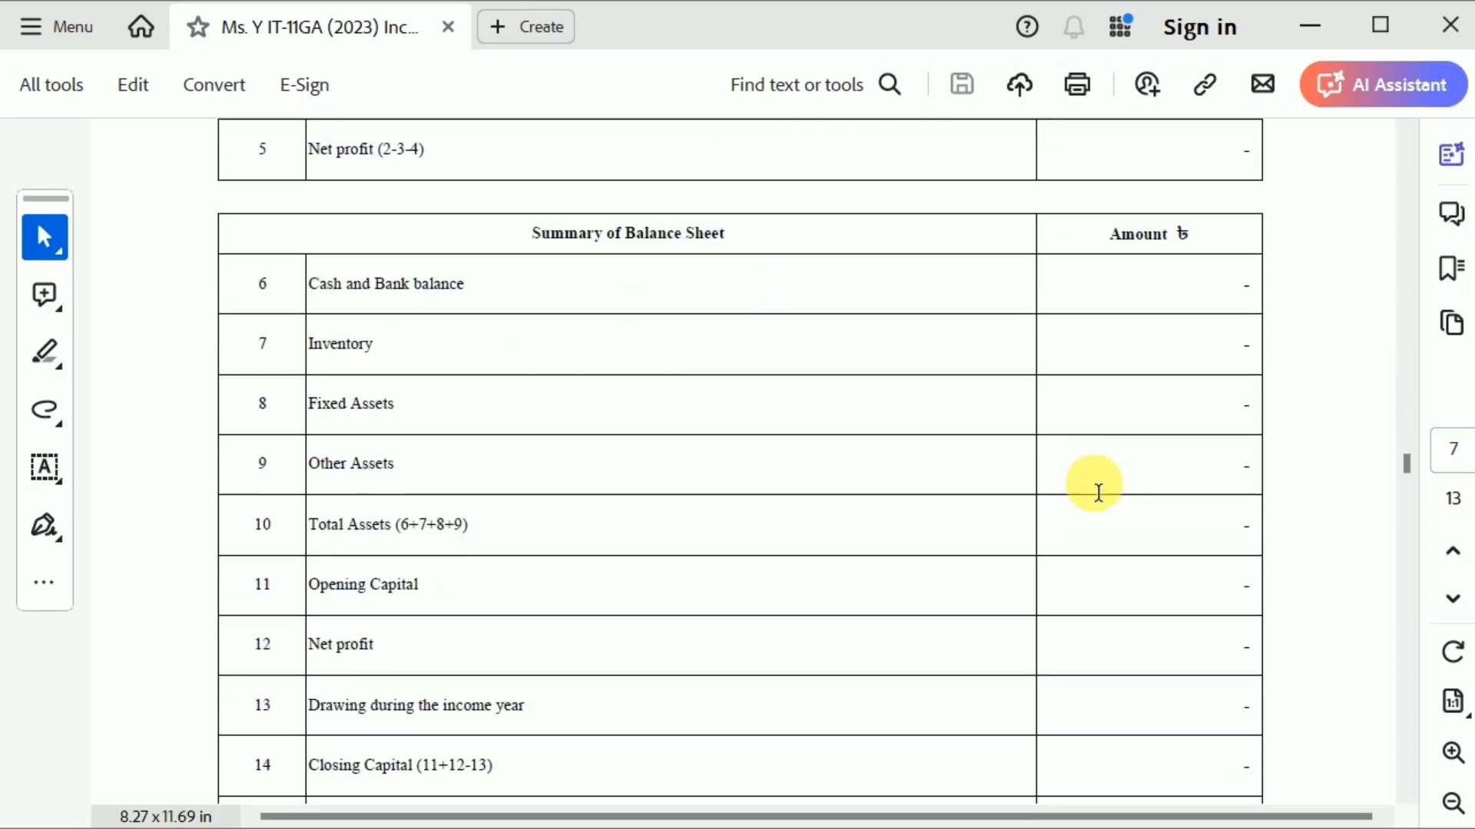
Check Schedule 5 for the rebatable investment entries, the total investment and the amount of tax rebate.
scroll(1094, 491, "down", 15)
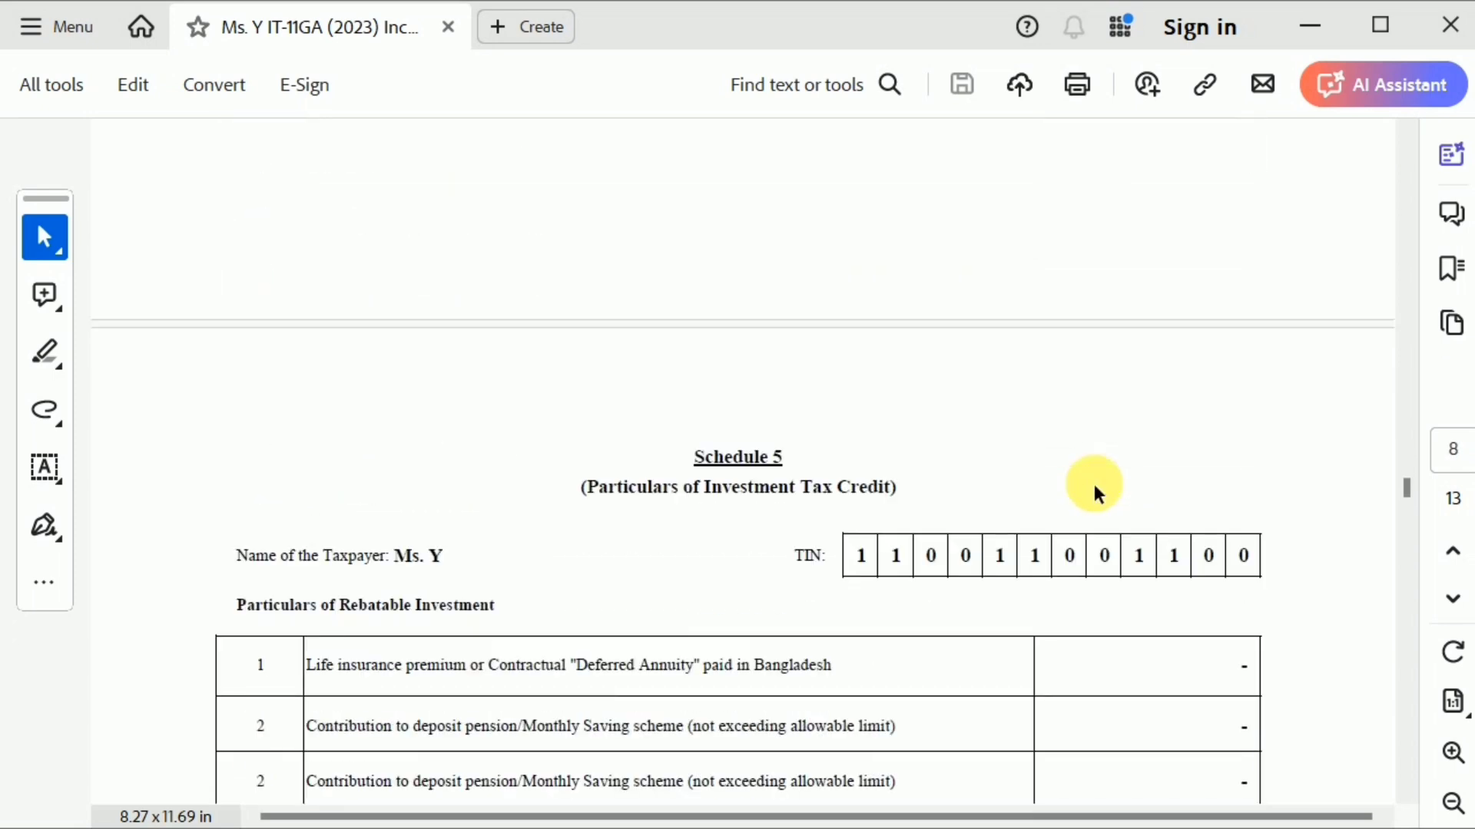
scroll(1095, 492, "down", 5)
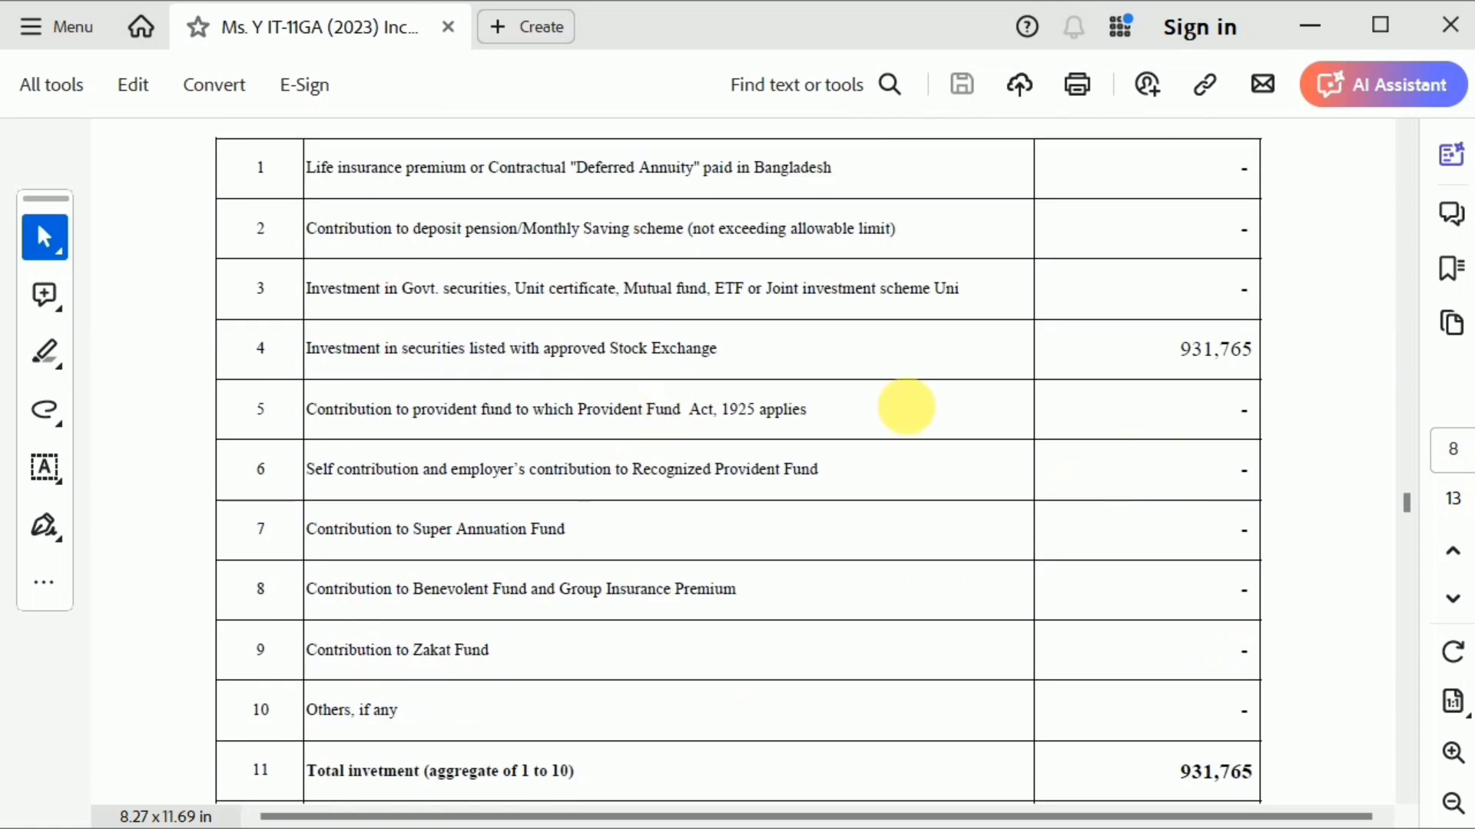
scroll(1183, 399, "down", 6)
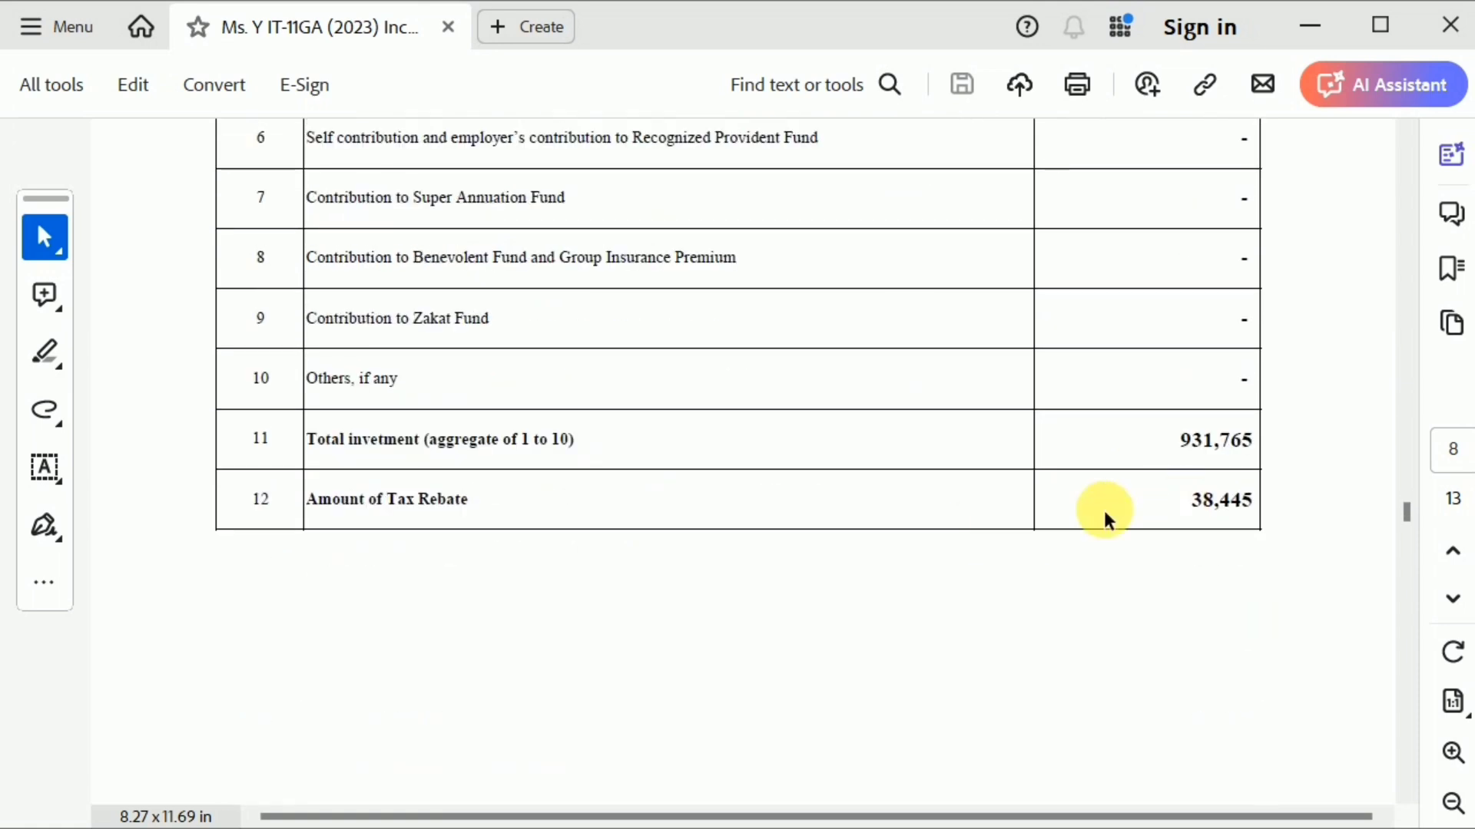
Review the IT-10BB (2023) statement of expenses relating to lifestyle down to its signature line.
scroll(1196, 510, "down", 15)
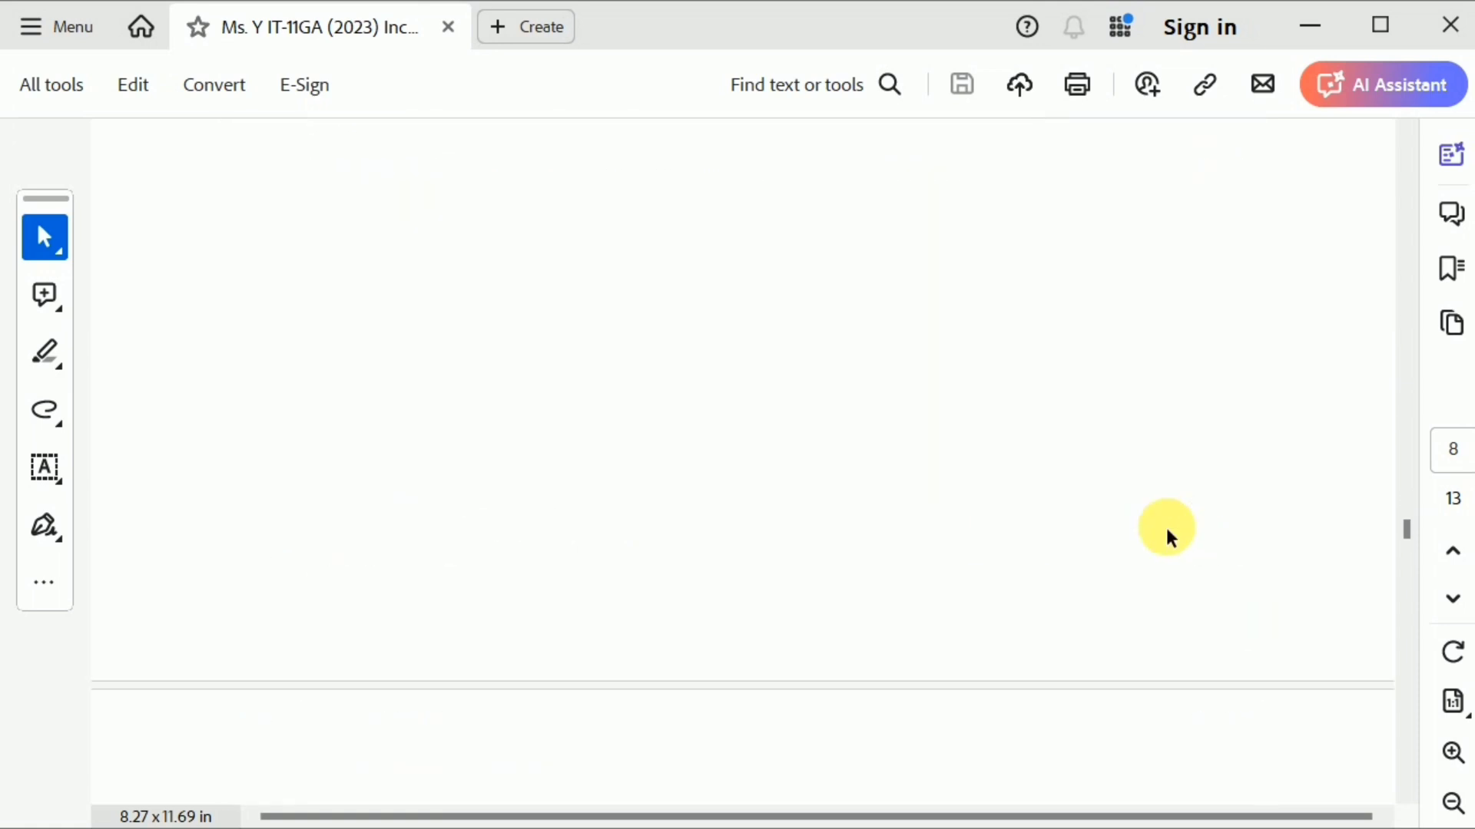
scroll(1168, 537, "down", 2)
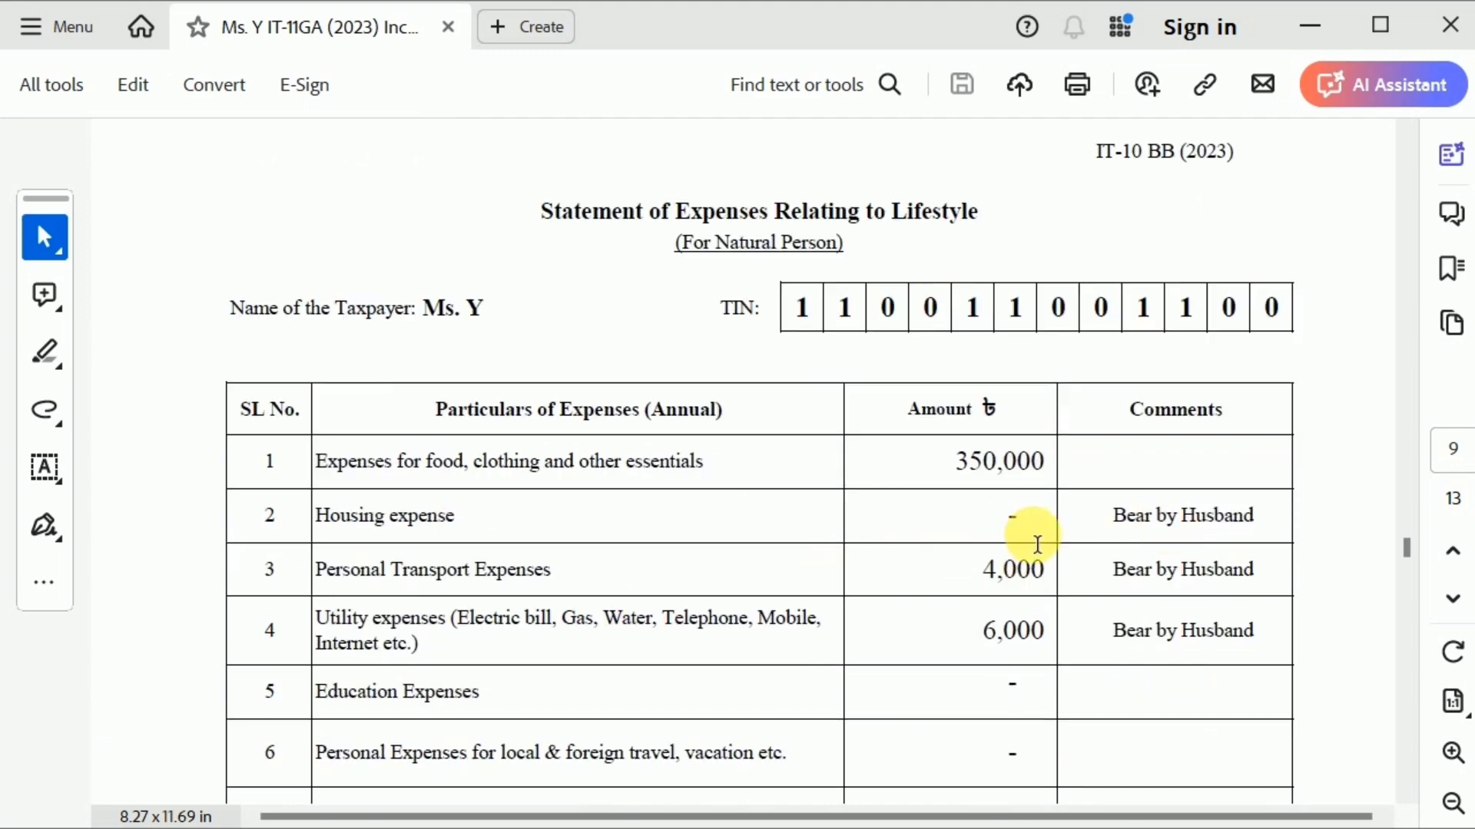
scroll(1033, 569, "down", 10)
scroll(1034, 583, "down", 2)
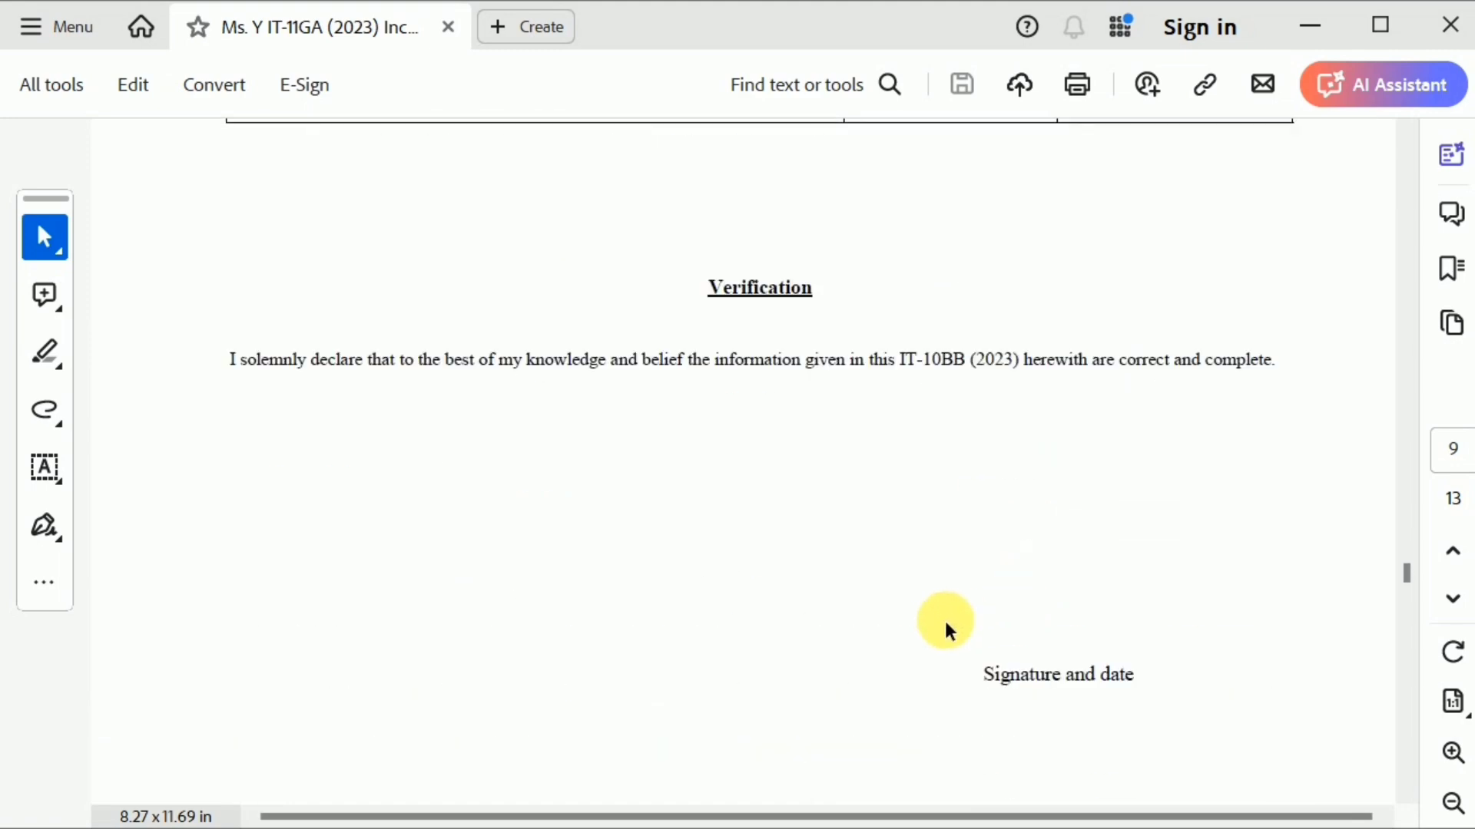
Review the IT-10B (2023) wealth, liabilities and assets statement through its Verification section, and close the PDF.
scroll(1033, 637, "down", 20)
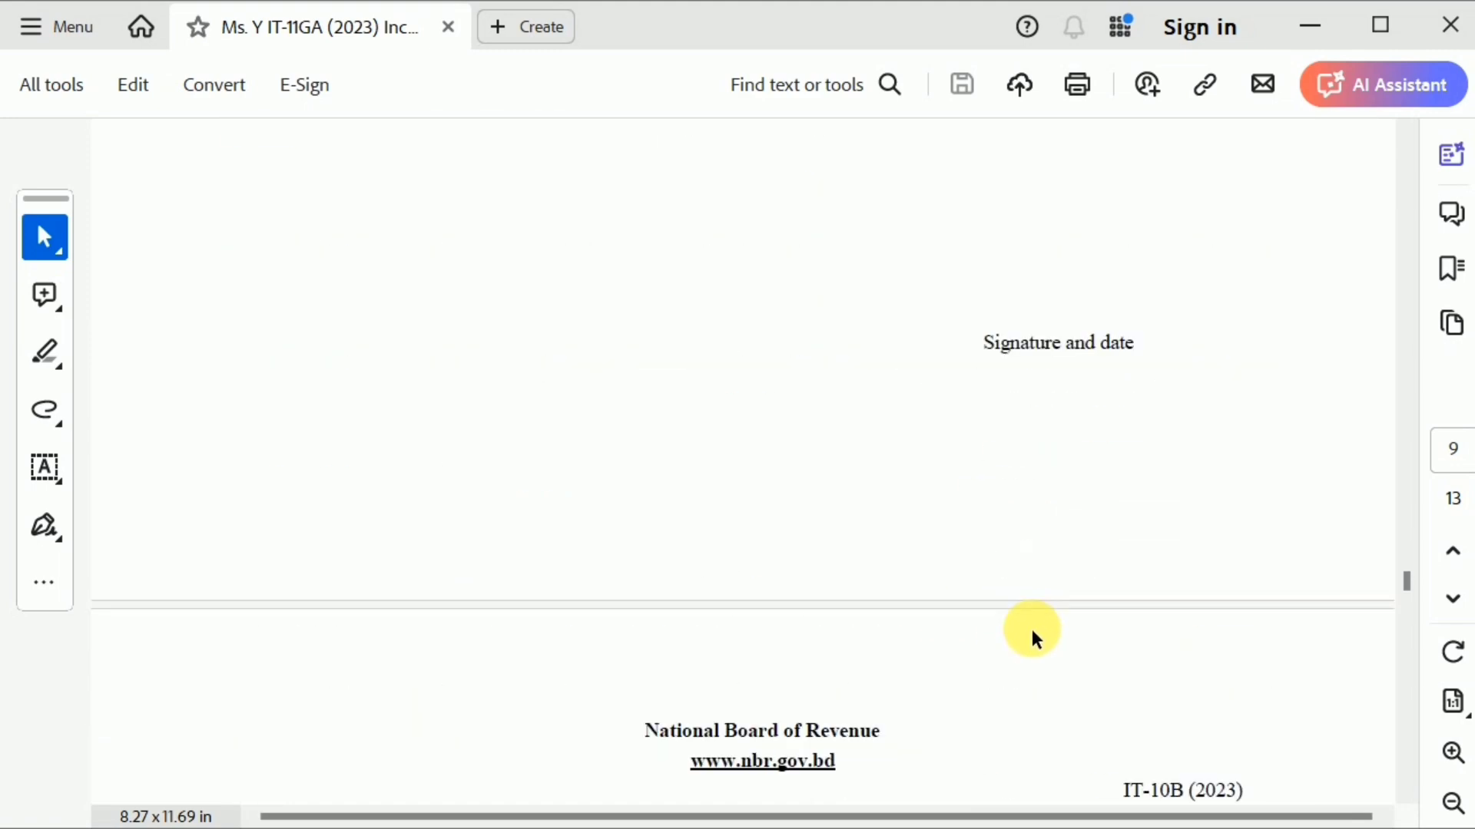
scroll(1034, 636, "down", 20)
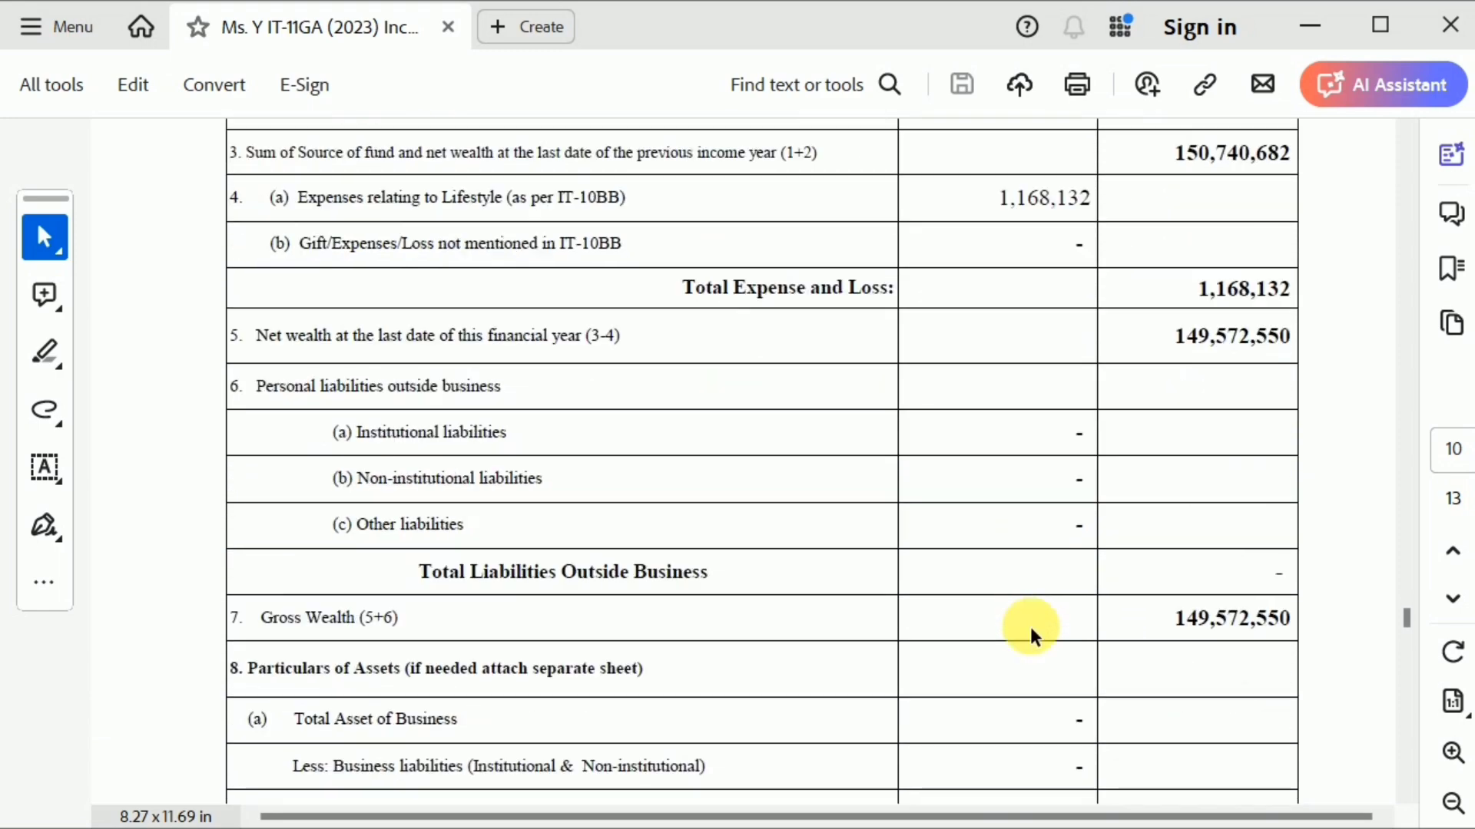
scroll(1034, 637, "down", 20)
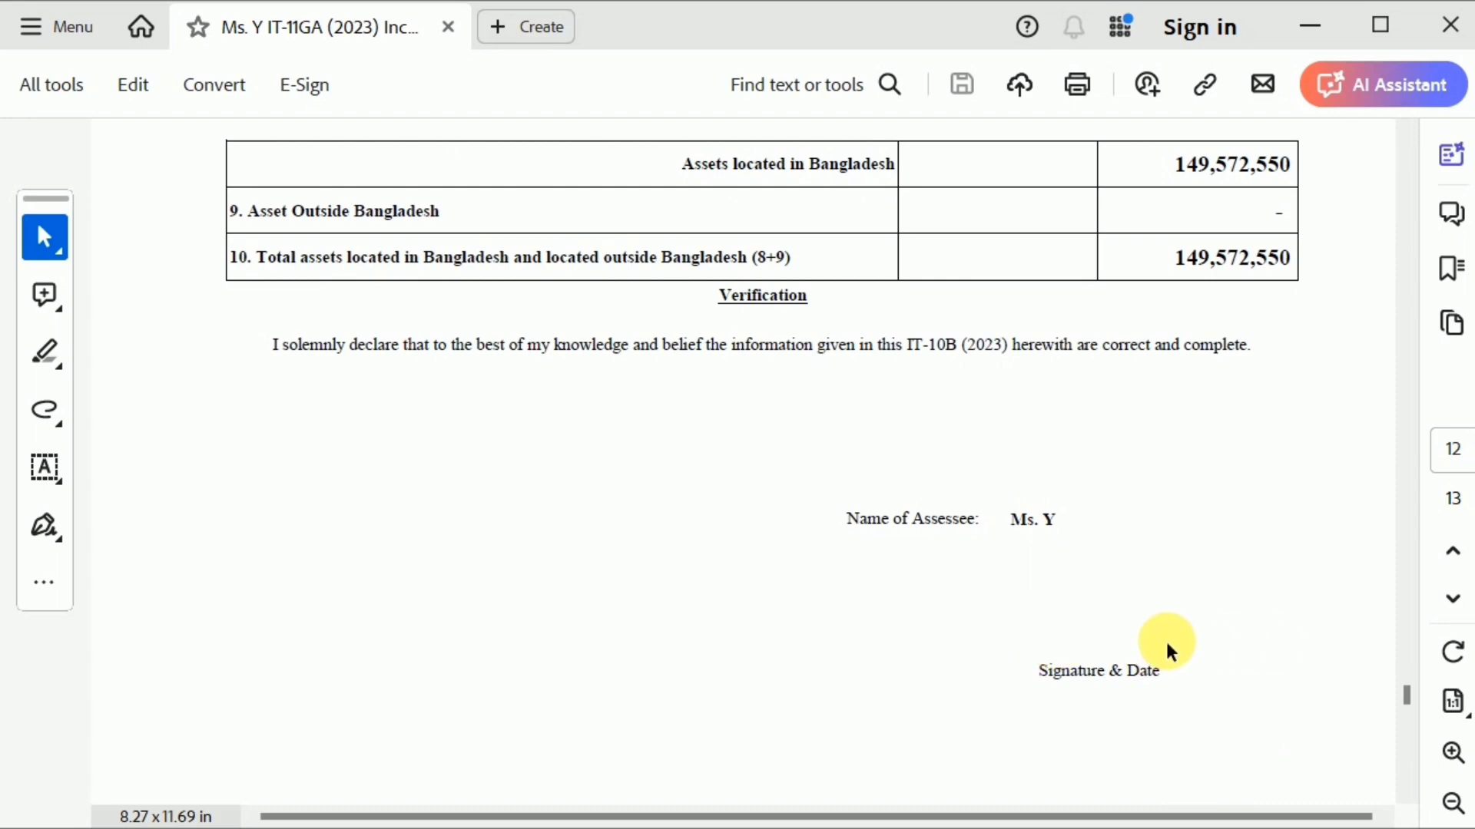
left_click(1457, 40)
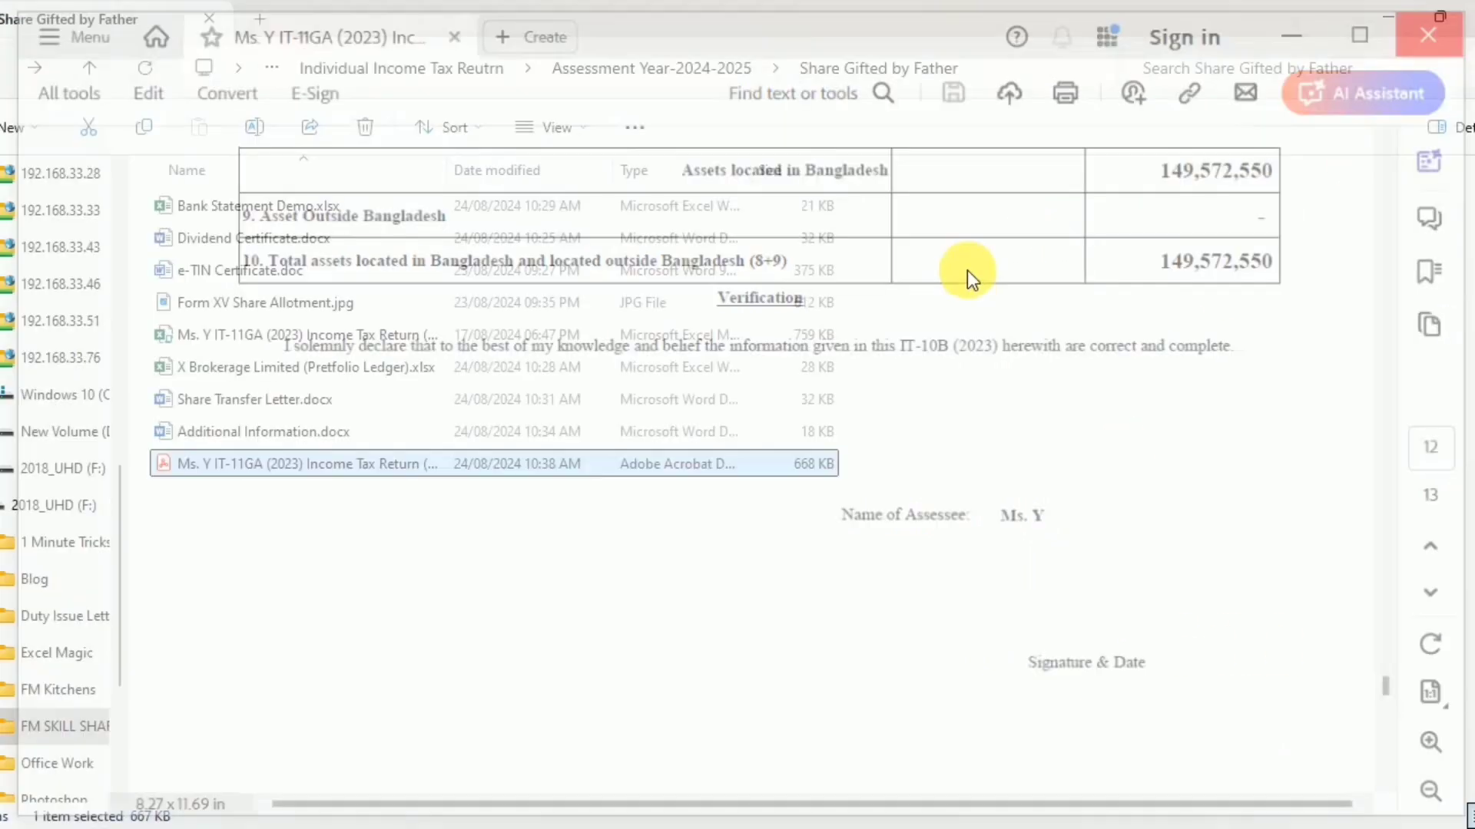
Switch to the Excel tax return workbook and ungroup the selected return sheets by opening the Input-Portfolio sheet.
key("alt+Tab")
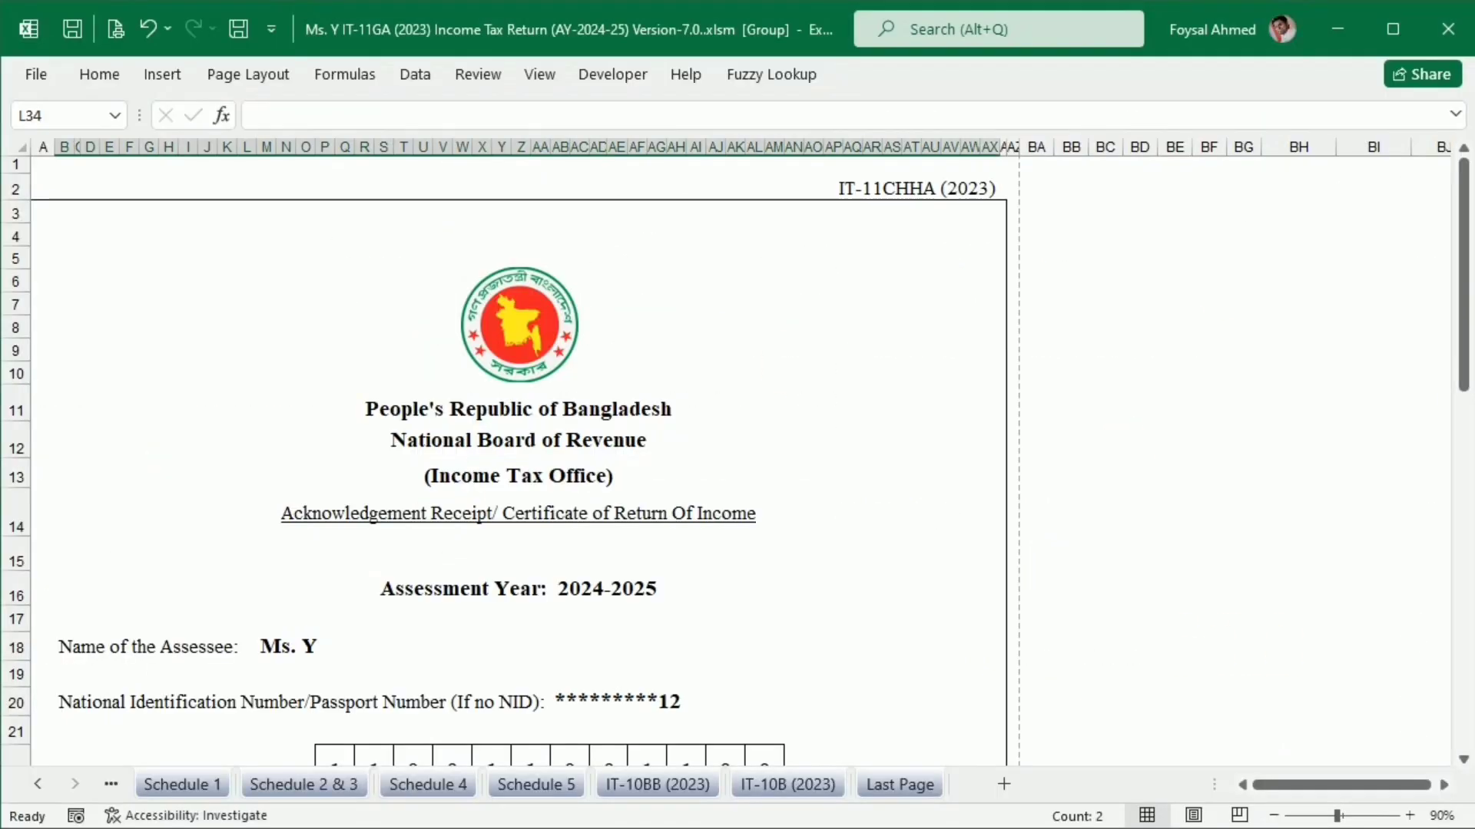
left_click(37, 784)
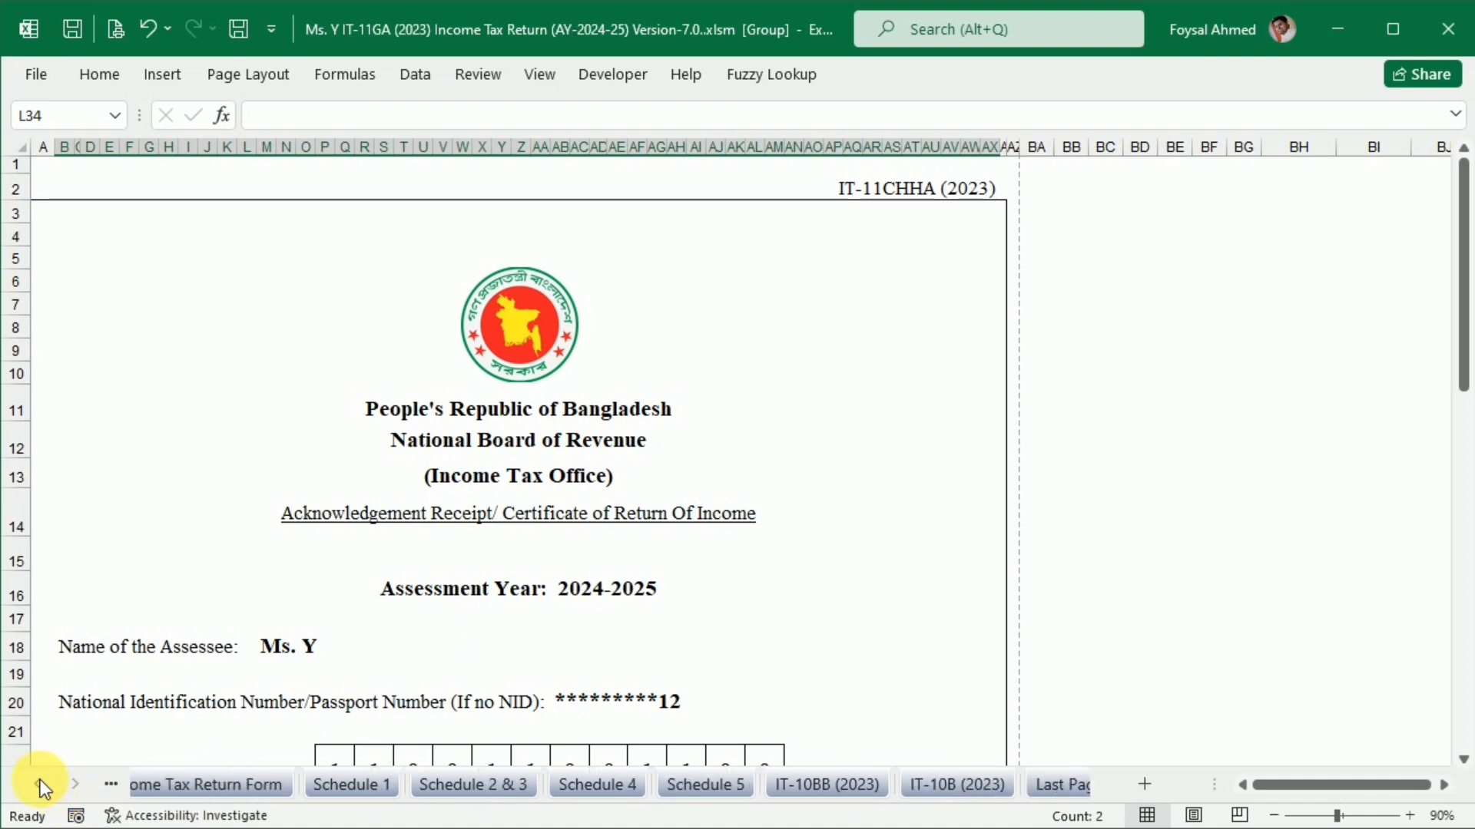
left_click(36, 784)
left_click(36, 784)
left_click(366, 782)
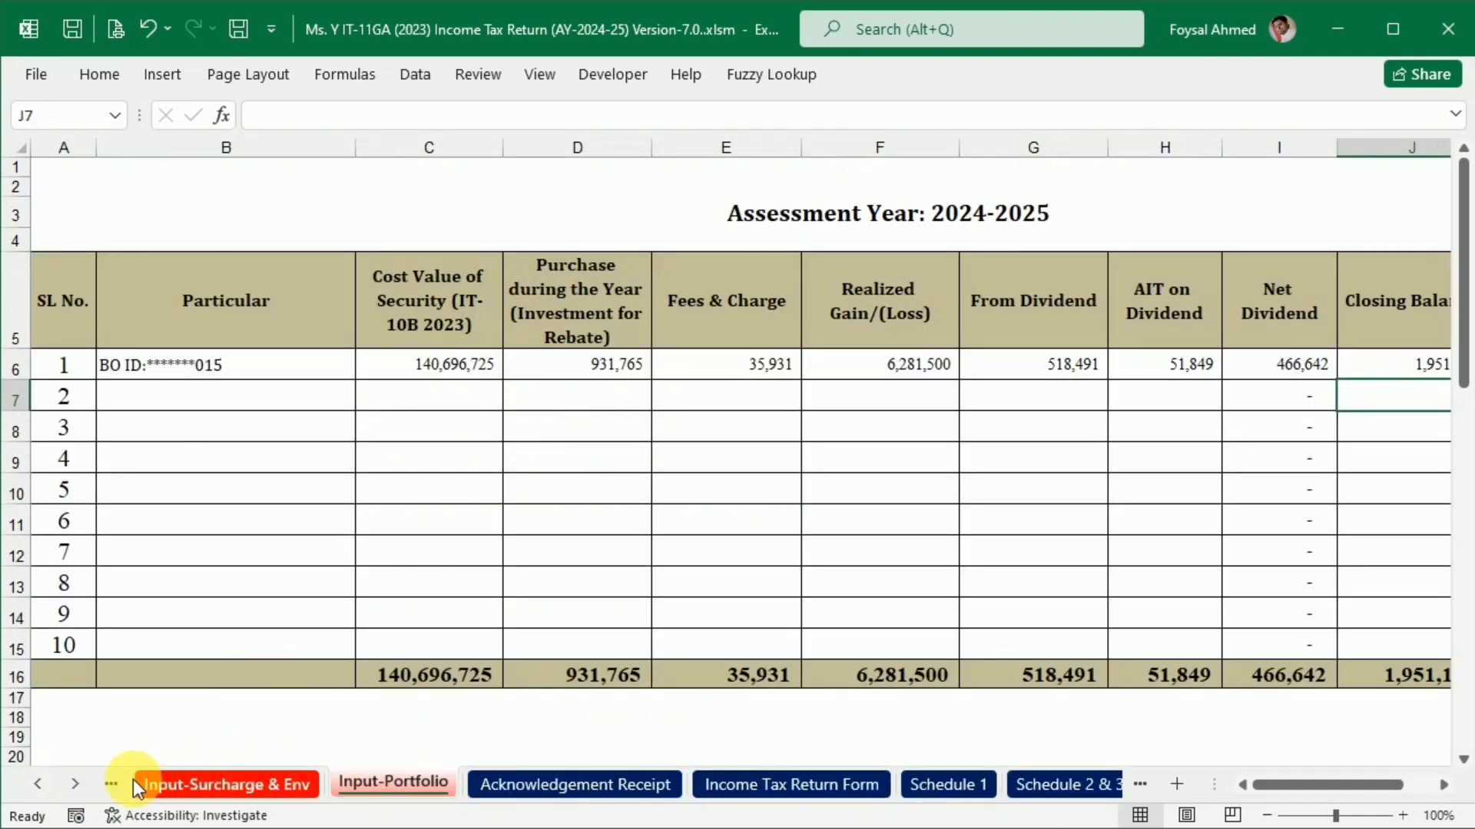
Open the Input-Tax Calculation sheet, near the start of the workbook.
left_click(36, 784)
left_click(36, 784)
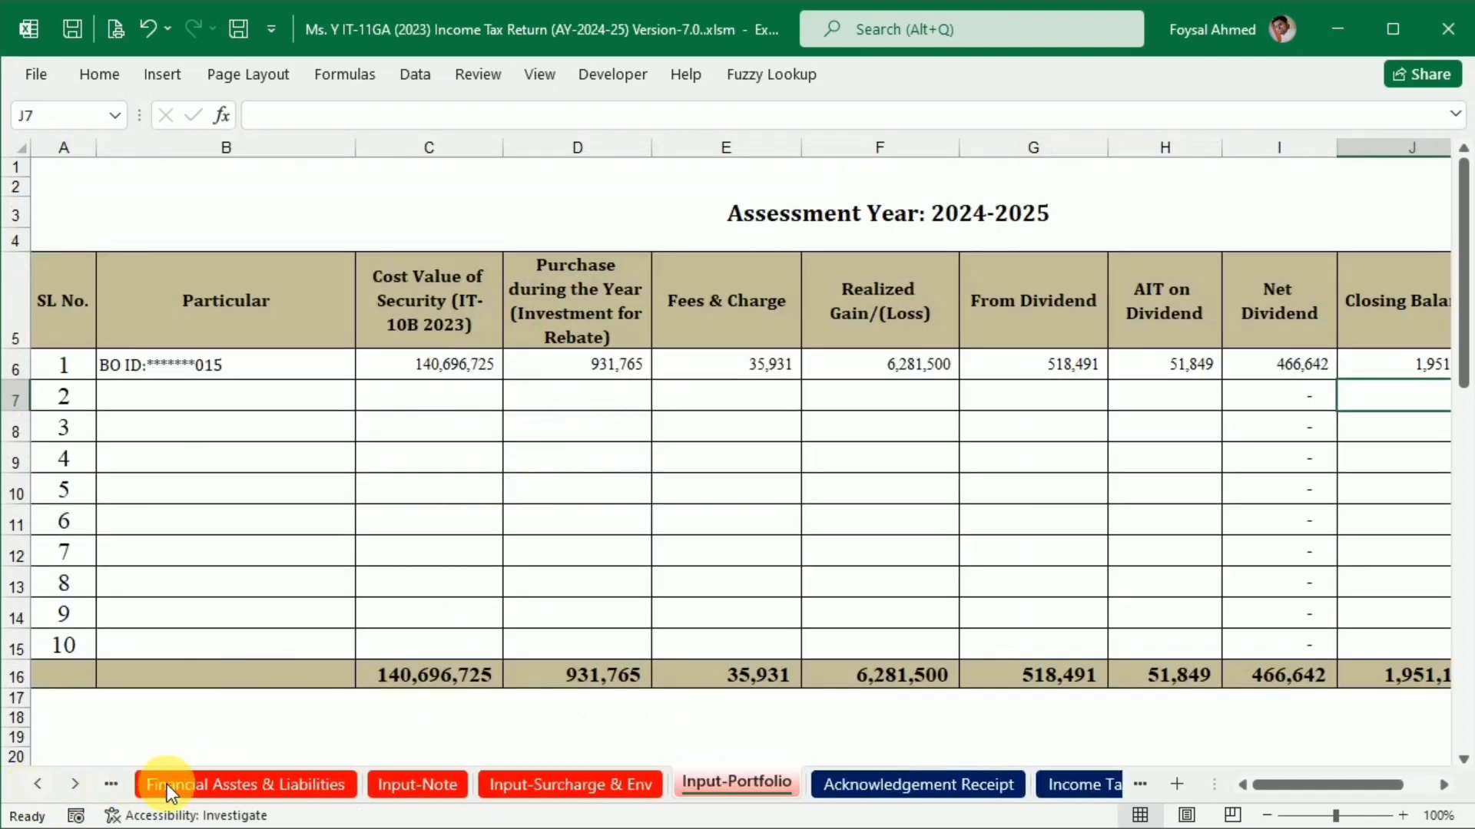
left_click(36, 784)
left_click(37, 784)
left_click(36, 784)
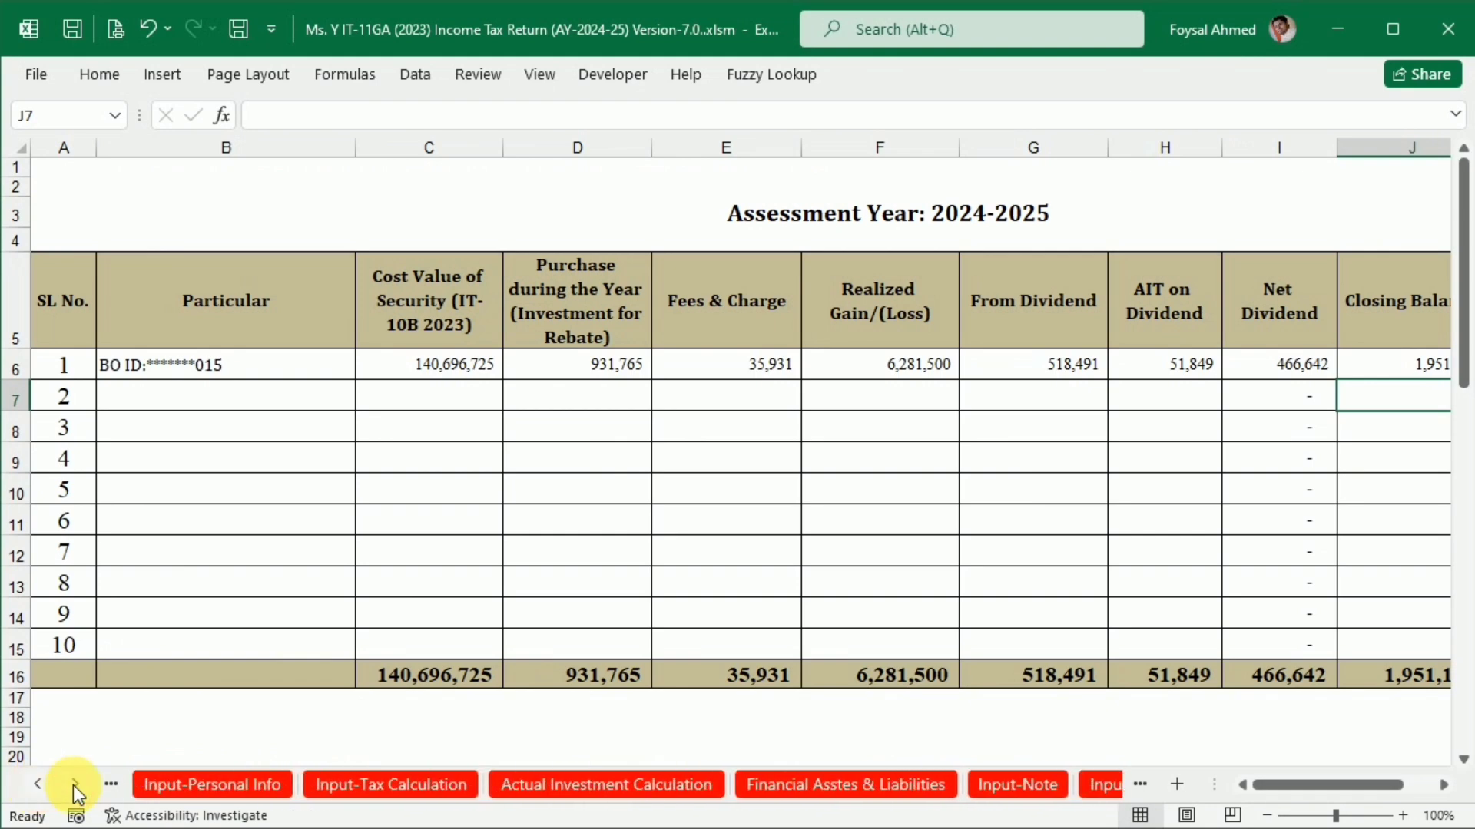
left_click(330, 783)
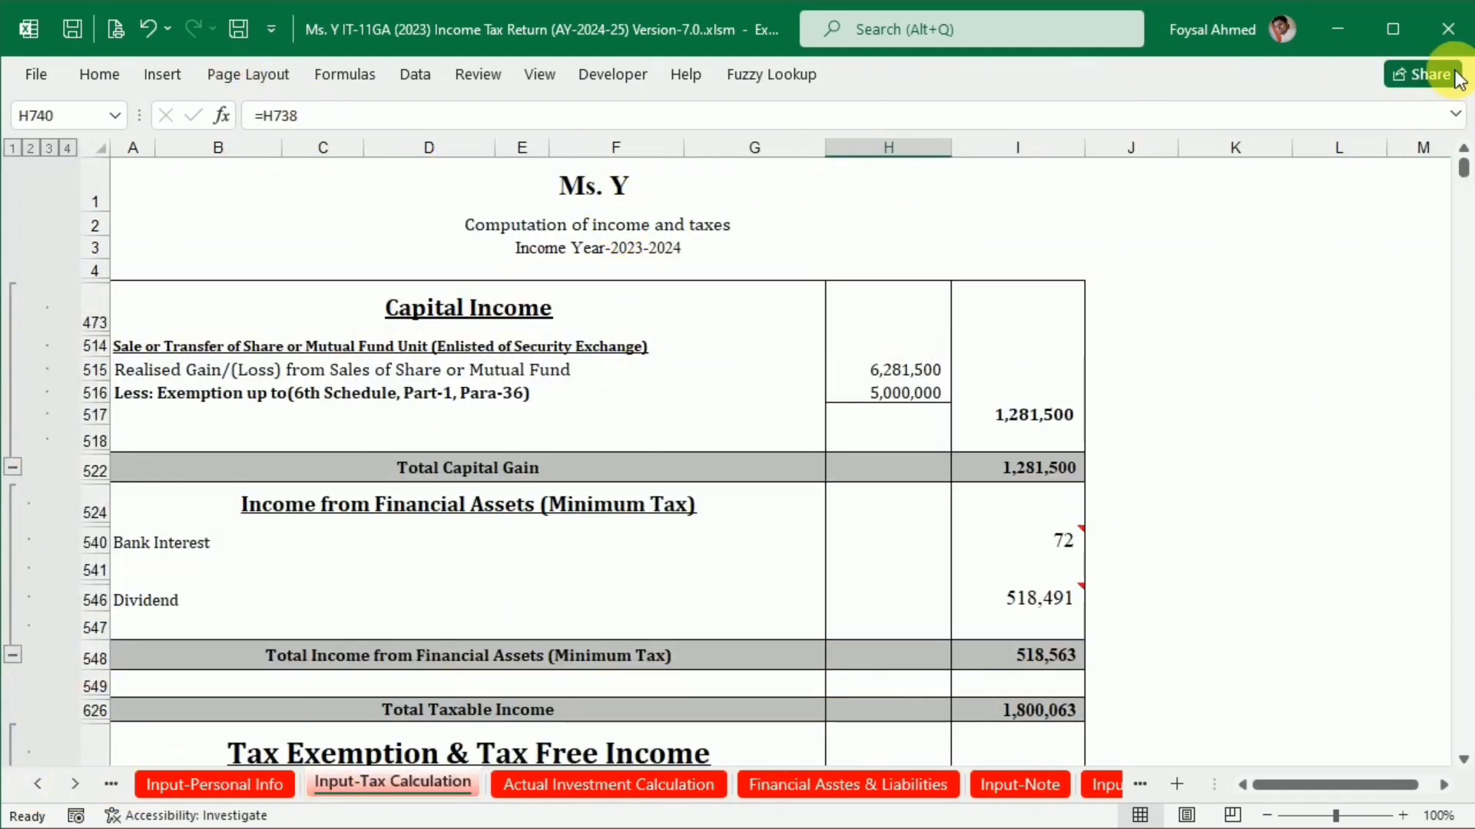
Set the ribbon display to Always show Ribbon.
left_click(99, 74)
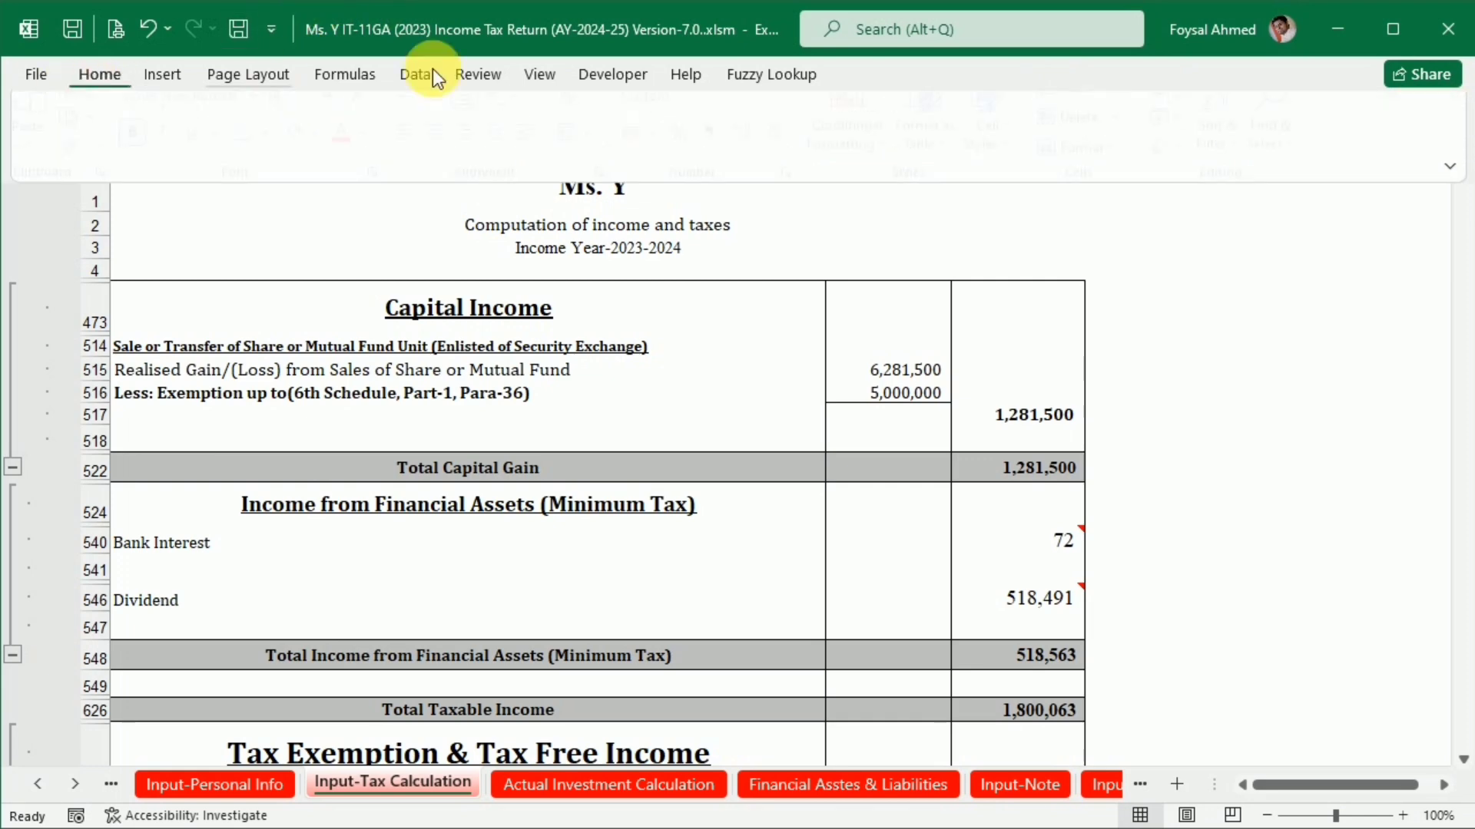
left_click(1450, 189)
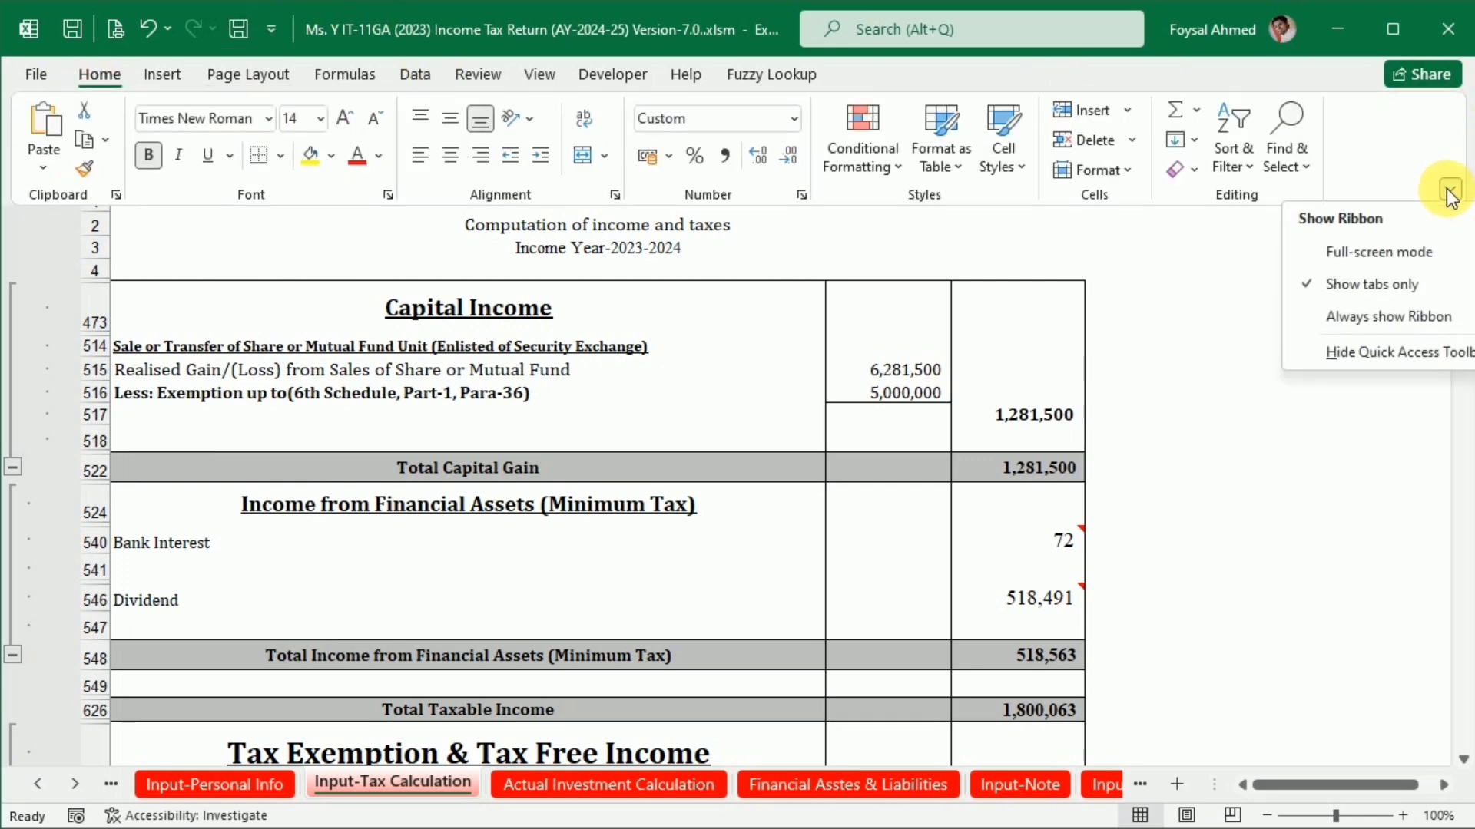
left_click(1404, 325)
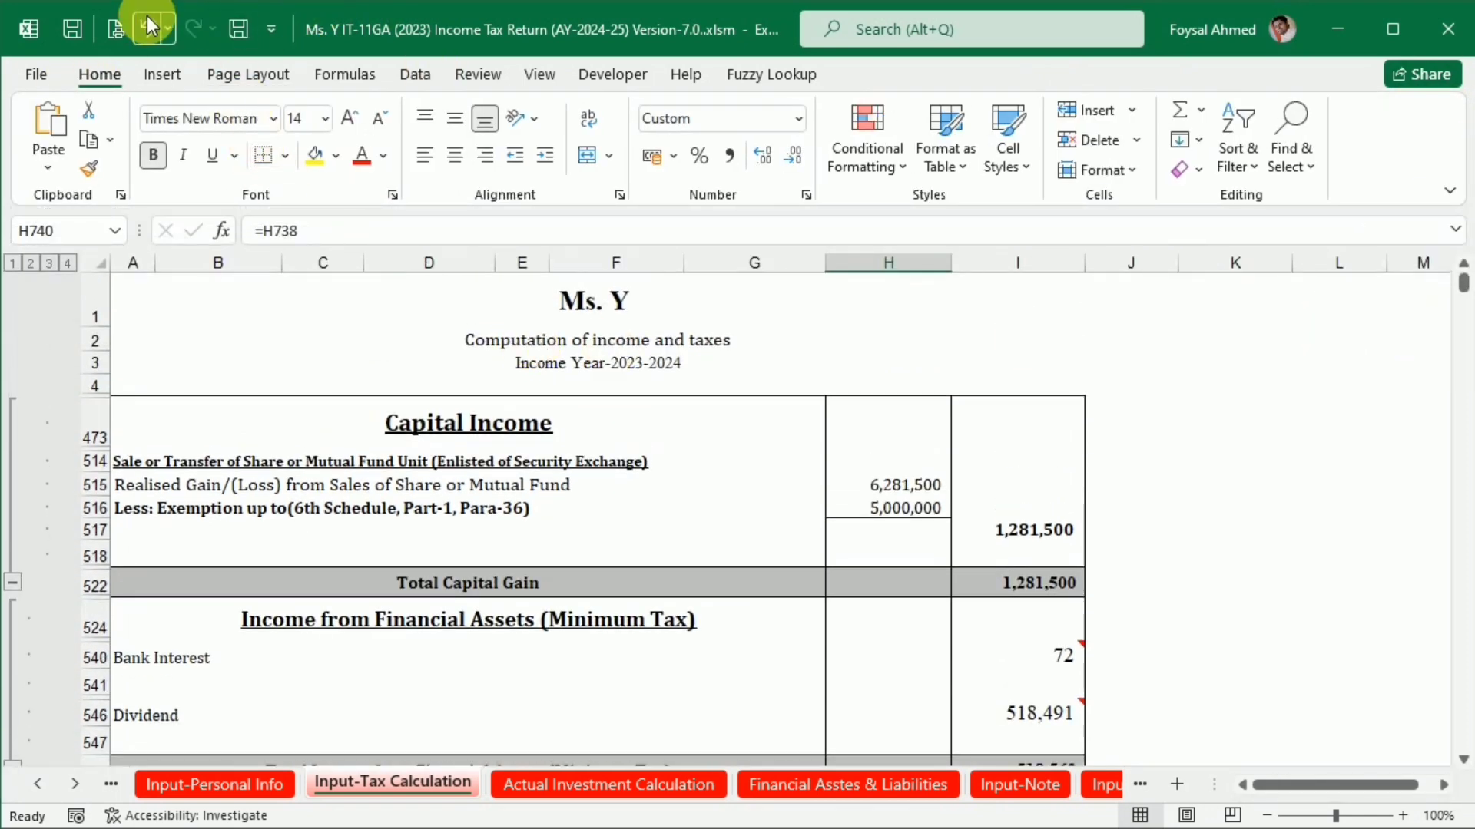
Preview both printed pages of the Input-Tax Calculation sheet, and return to the workbook.
left_click(114, 31)
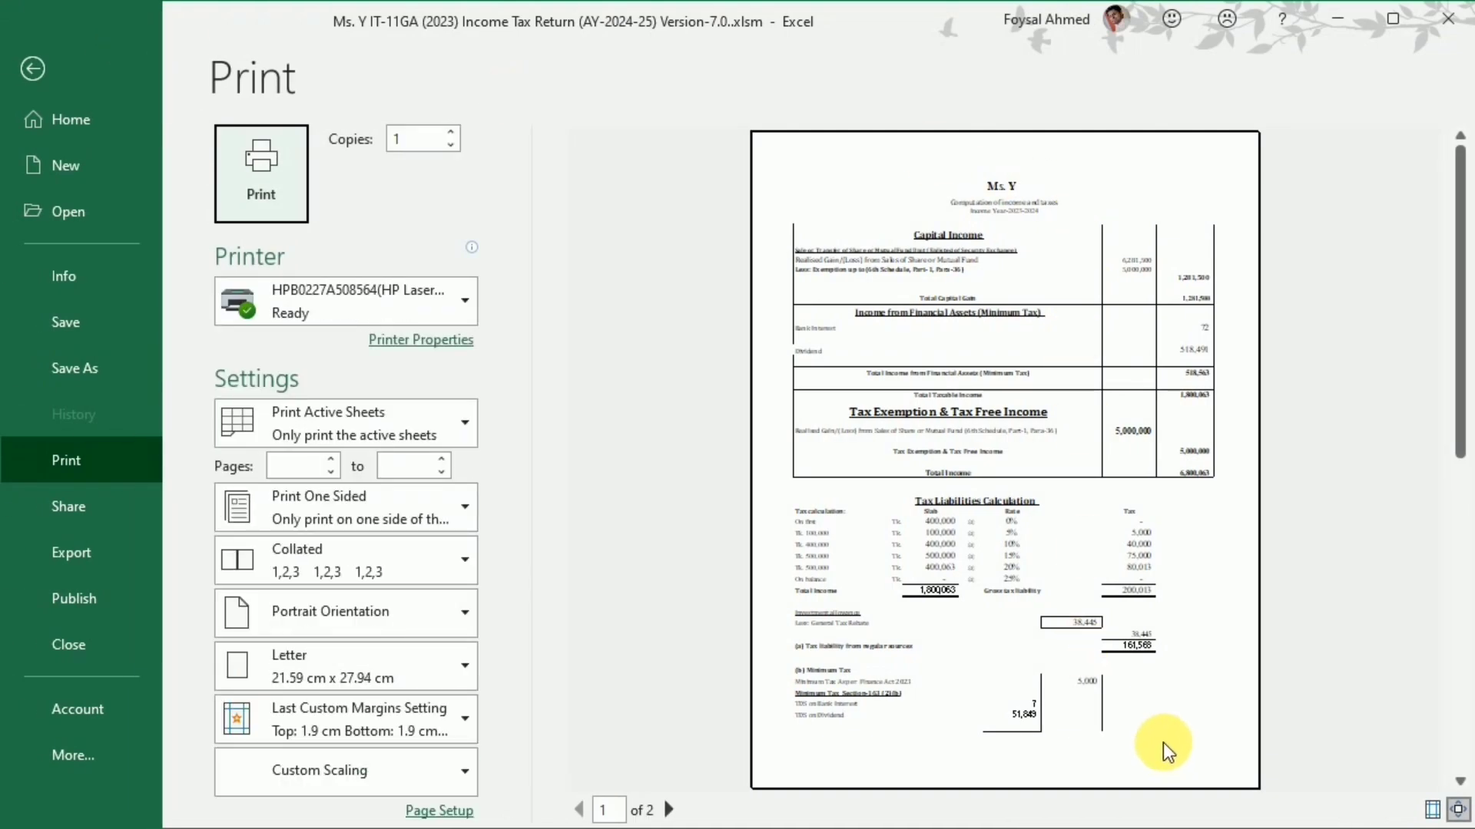
scroll(1198, 722, "down", 1)
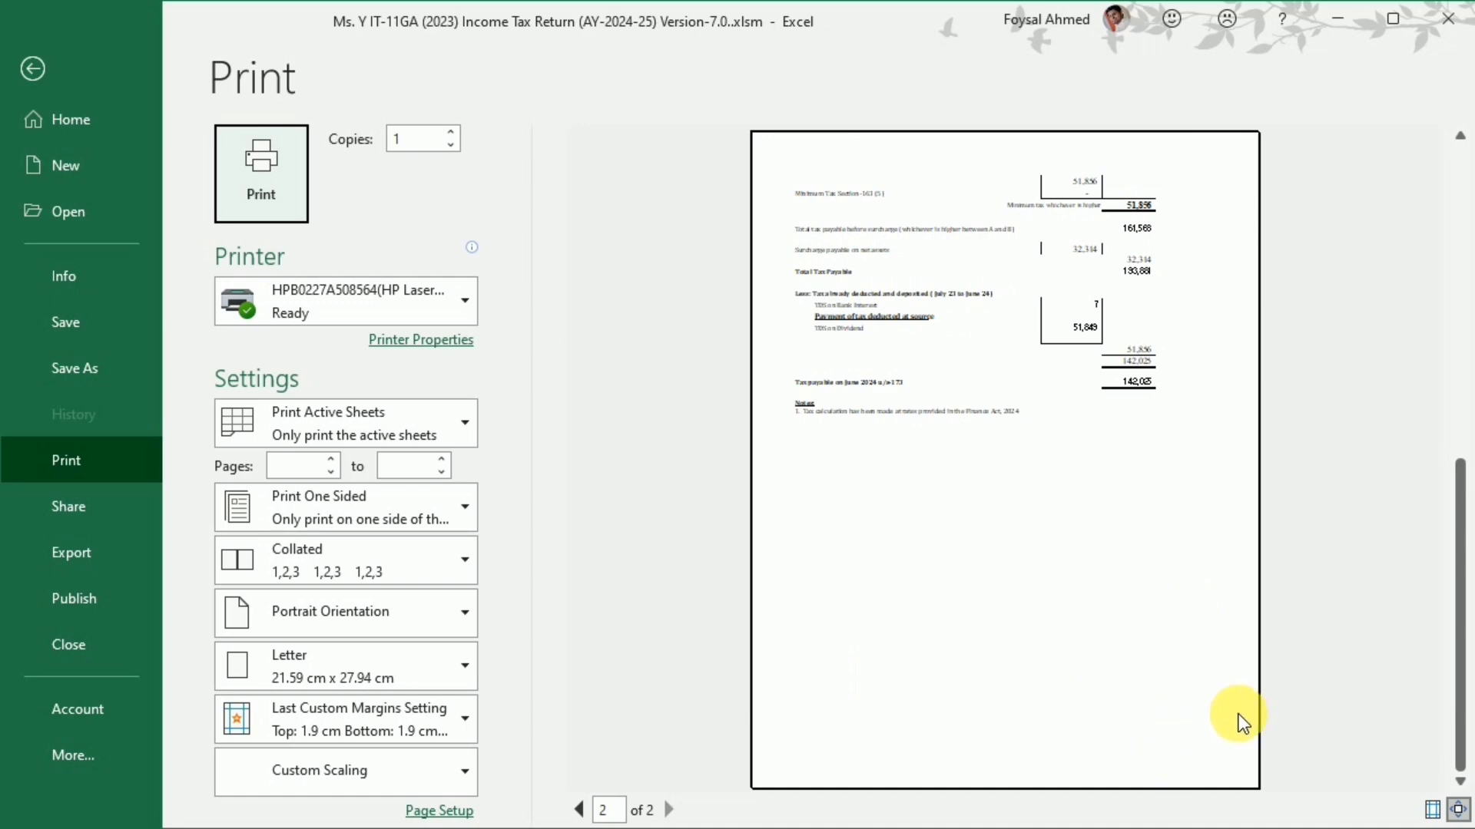
left_click(33, 68)
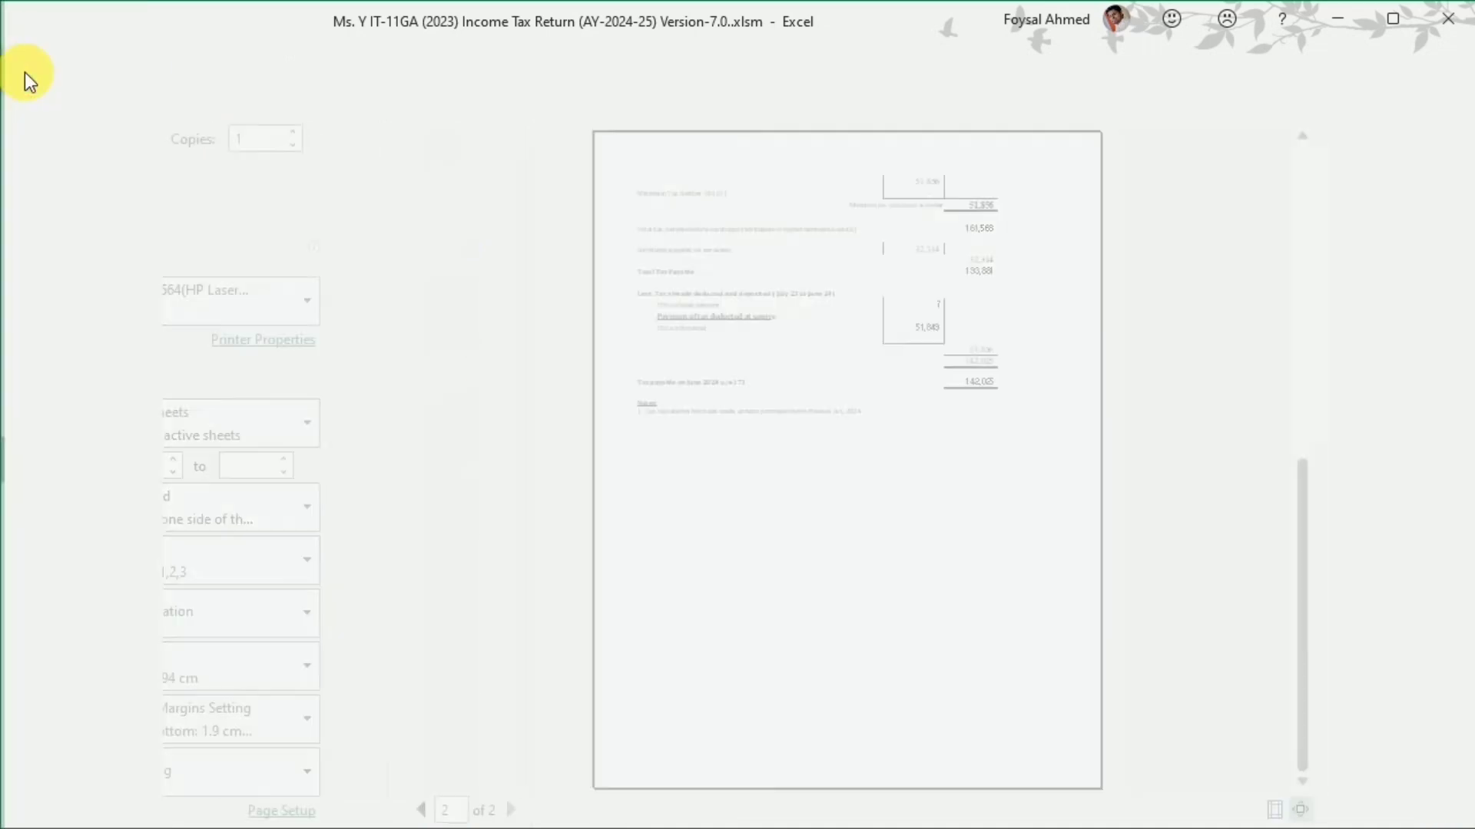
Check the print preview of the Actual Investment Calculation sheet, and return to the workbook.
left_click(603, 785)
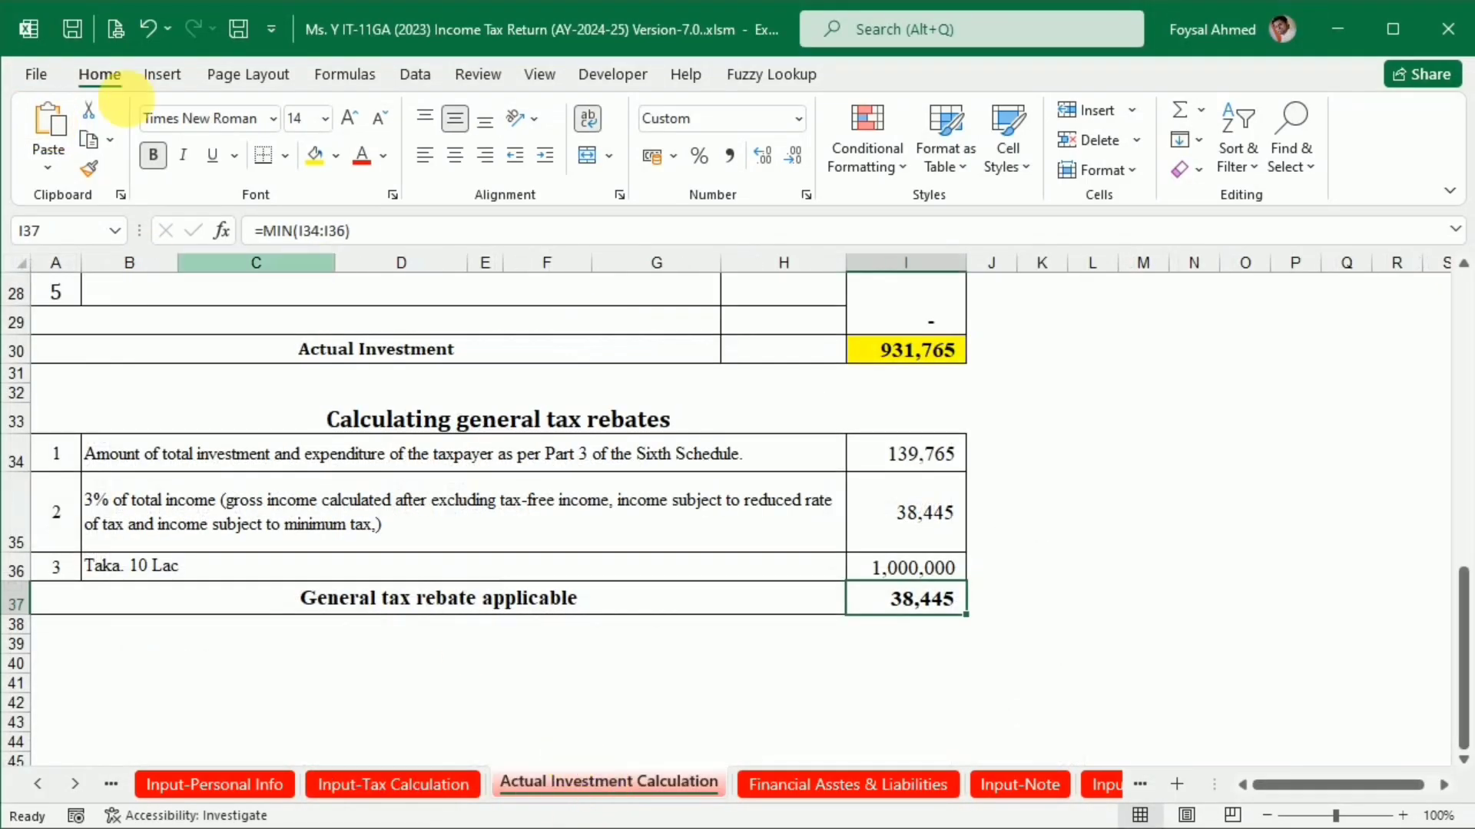
left_click(113, 29)
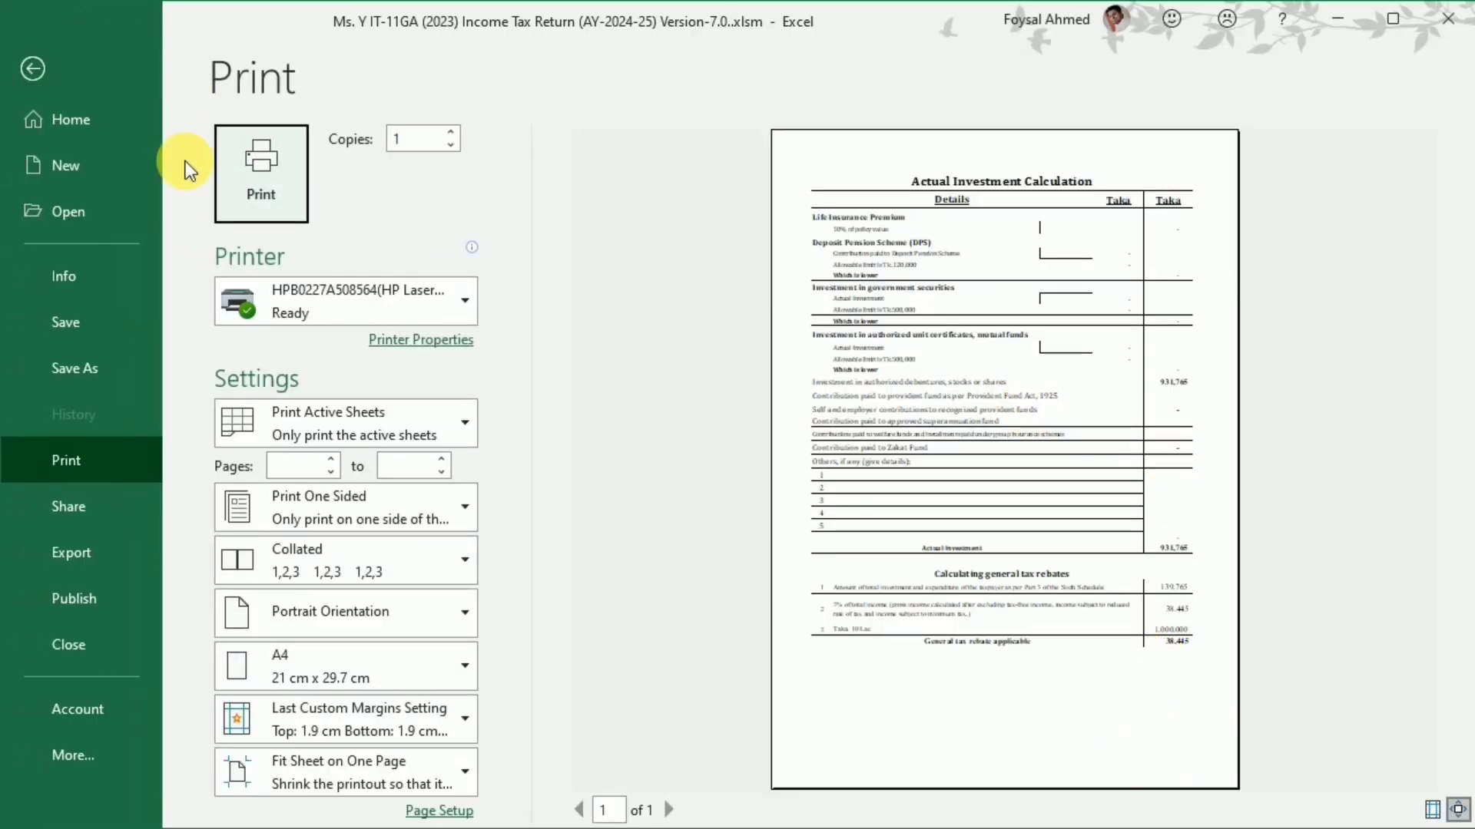
left_click(33, 67)
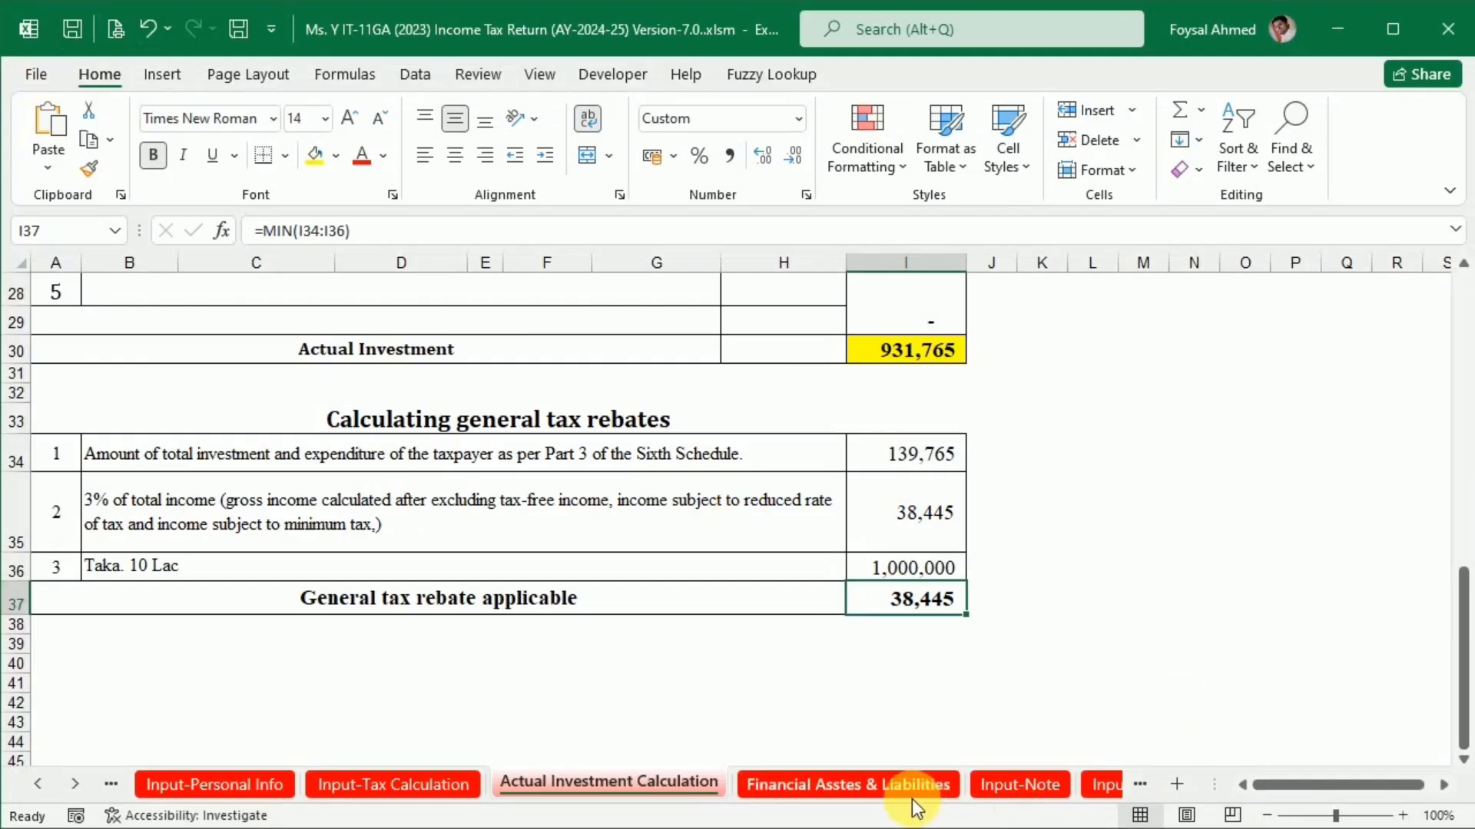
Check the print preview of the Financial Asstes & Liabilities sheet, and return to the workbook.
left_click(851, 780)
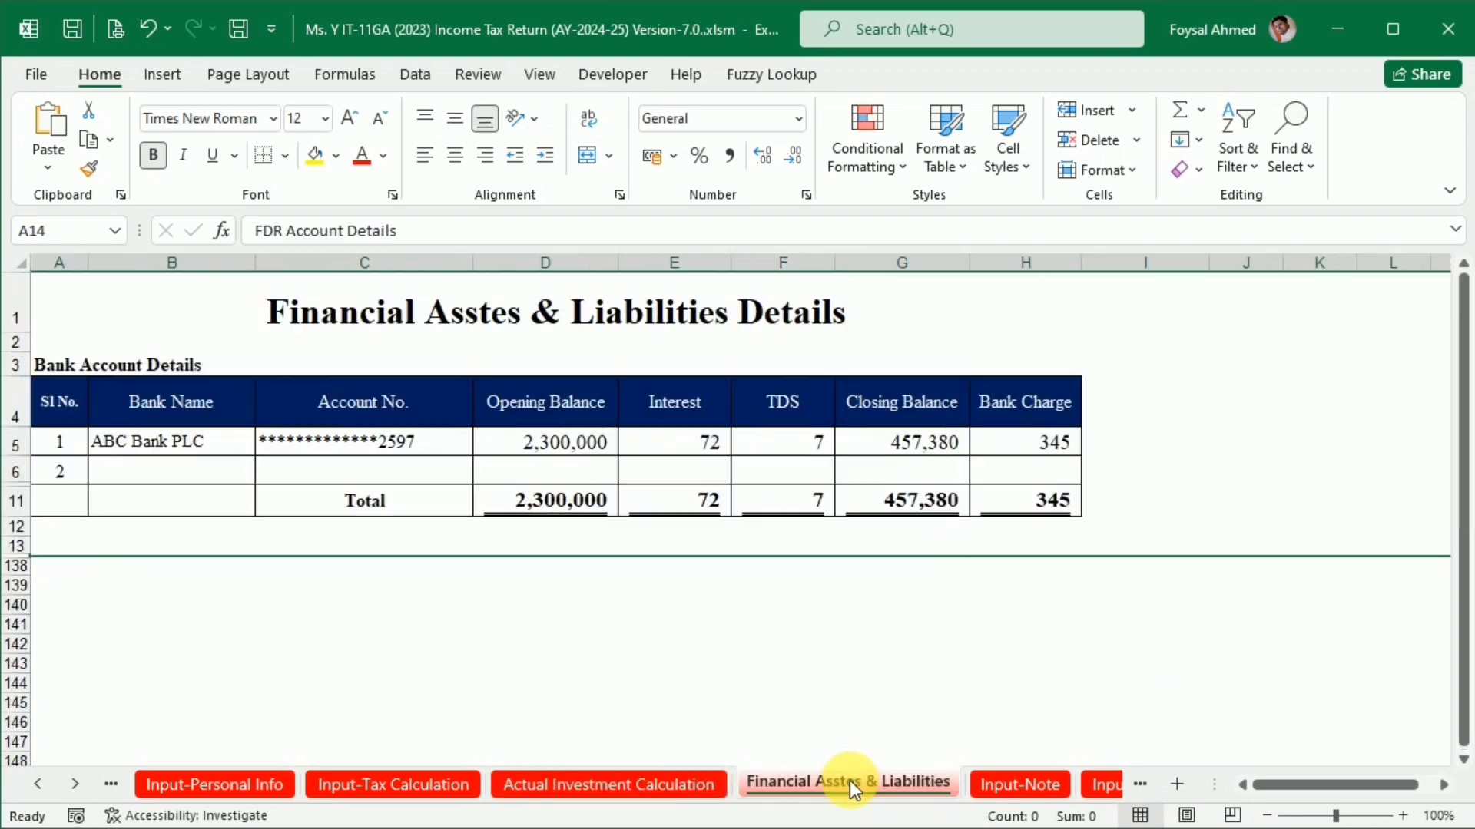
left_click(115, 31)
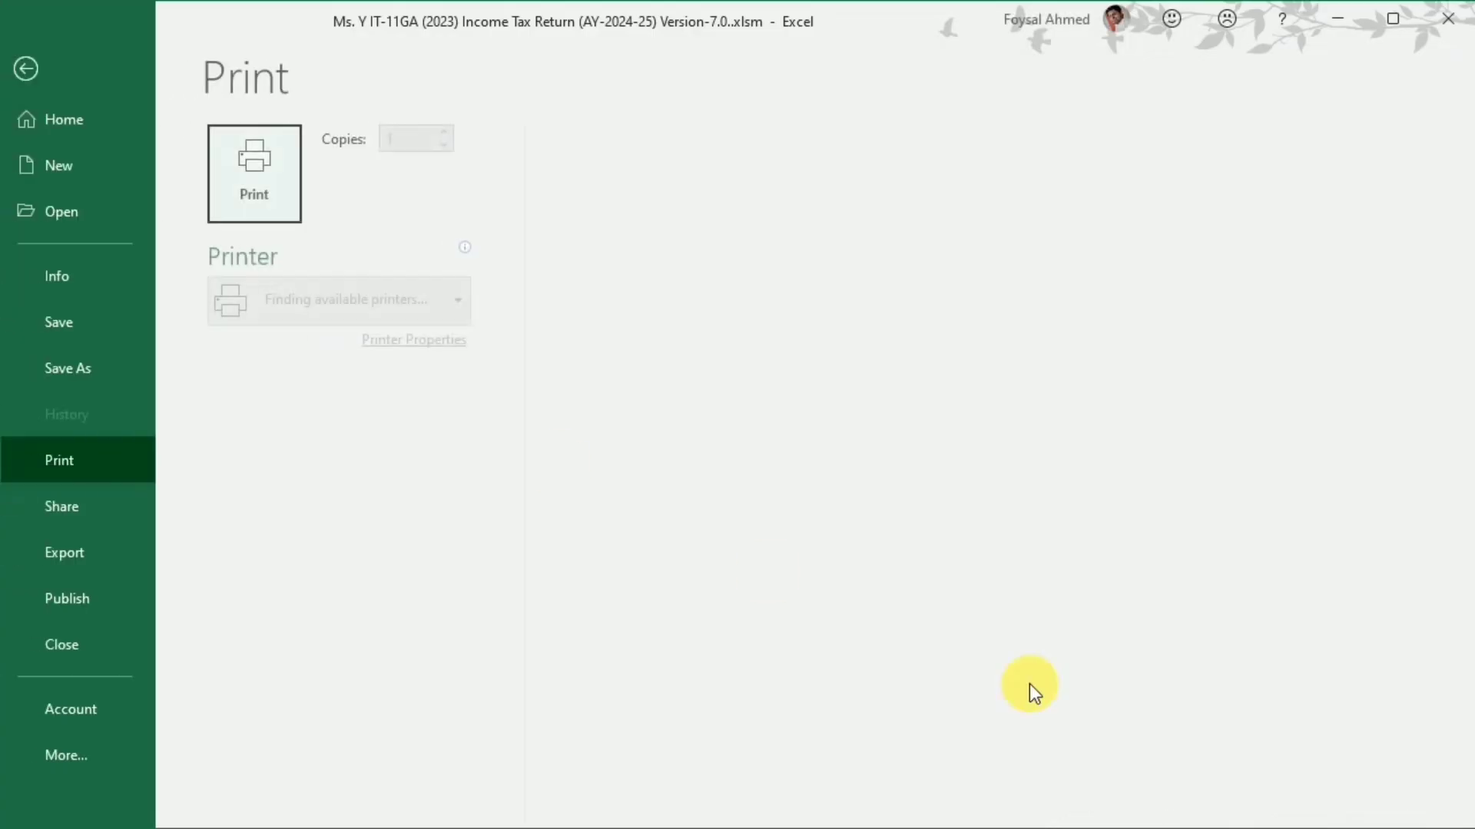
left_click(30, 69)
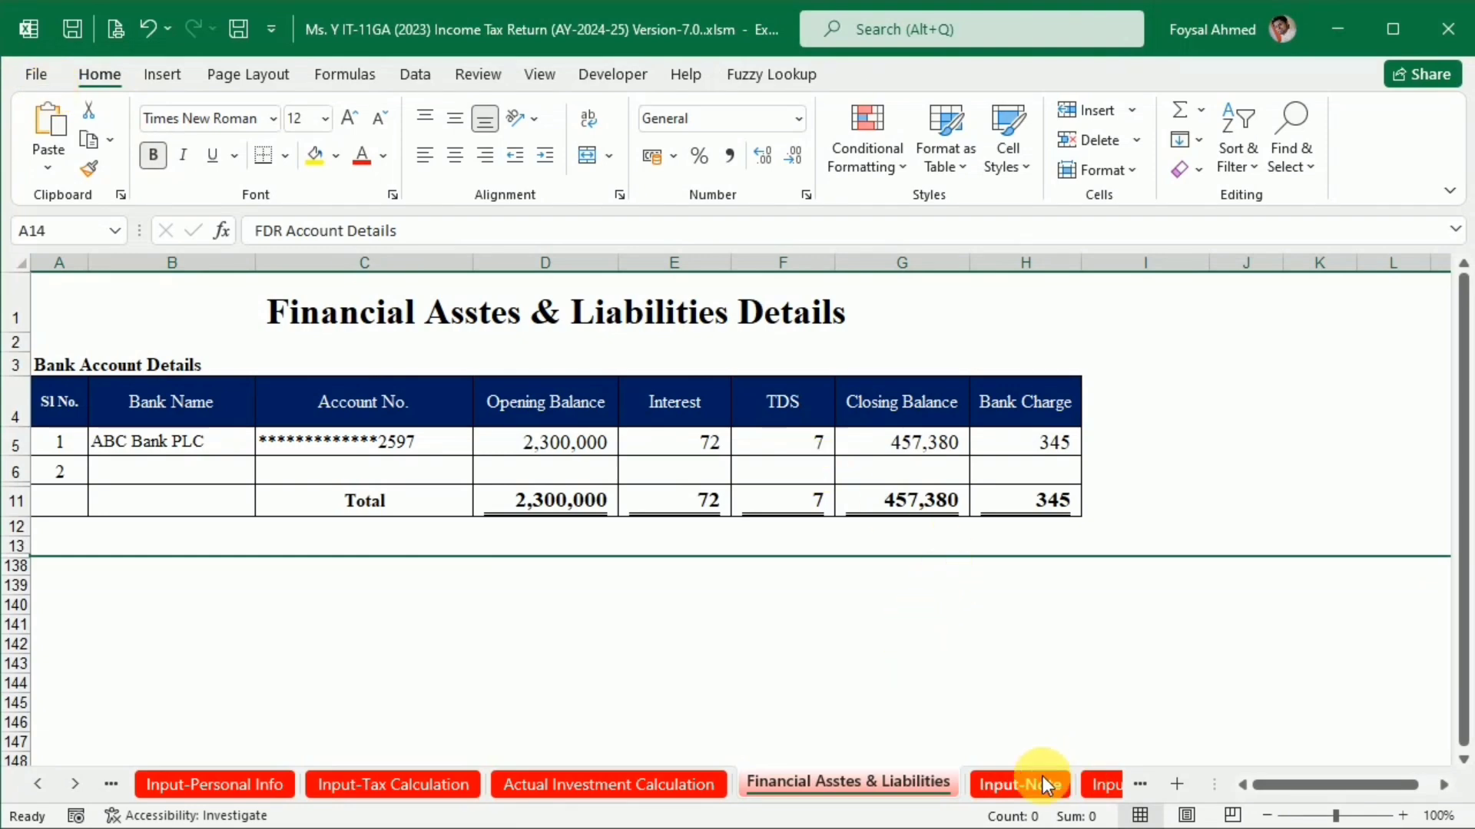
Check the print preview of the Input-Surcharge & Env sheet, and return to the workbook.
left_click(1104, 782)
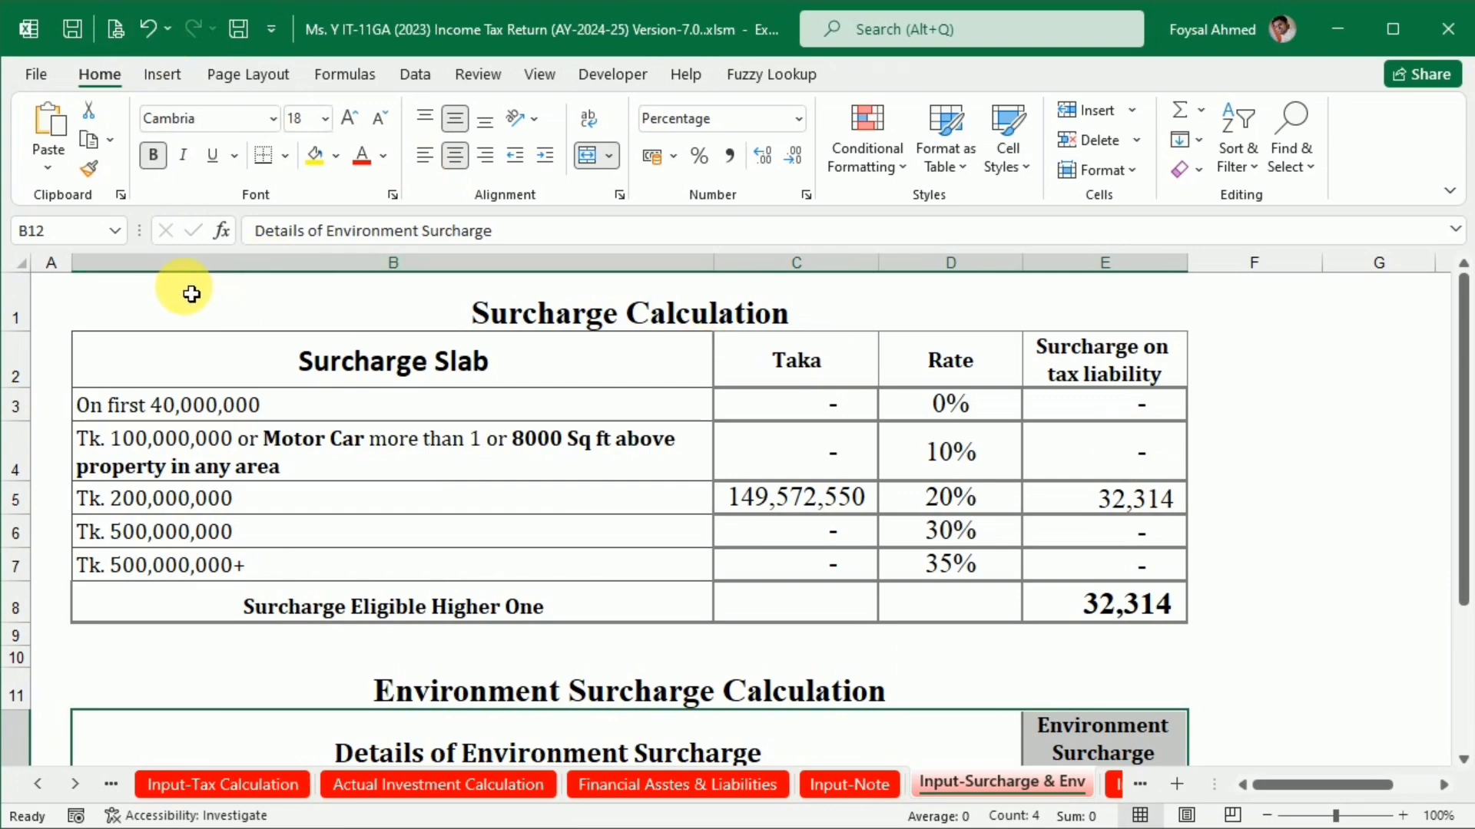
left_click(114, 31)
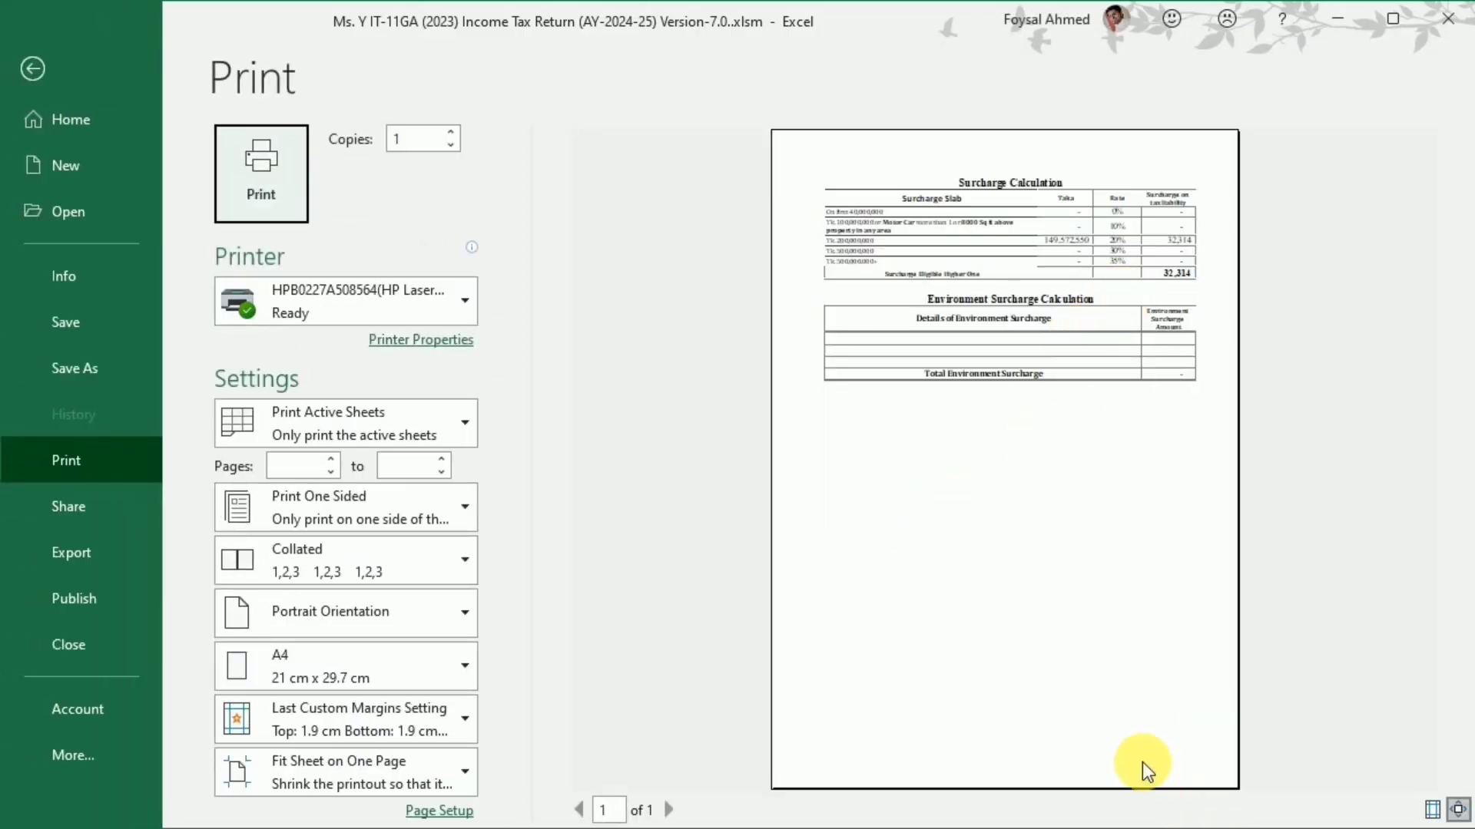
left_click(32, 68)
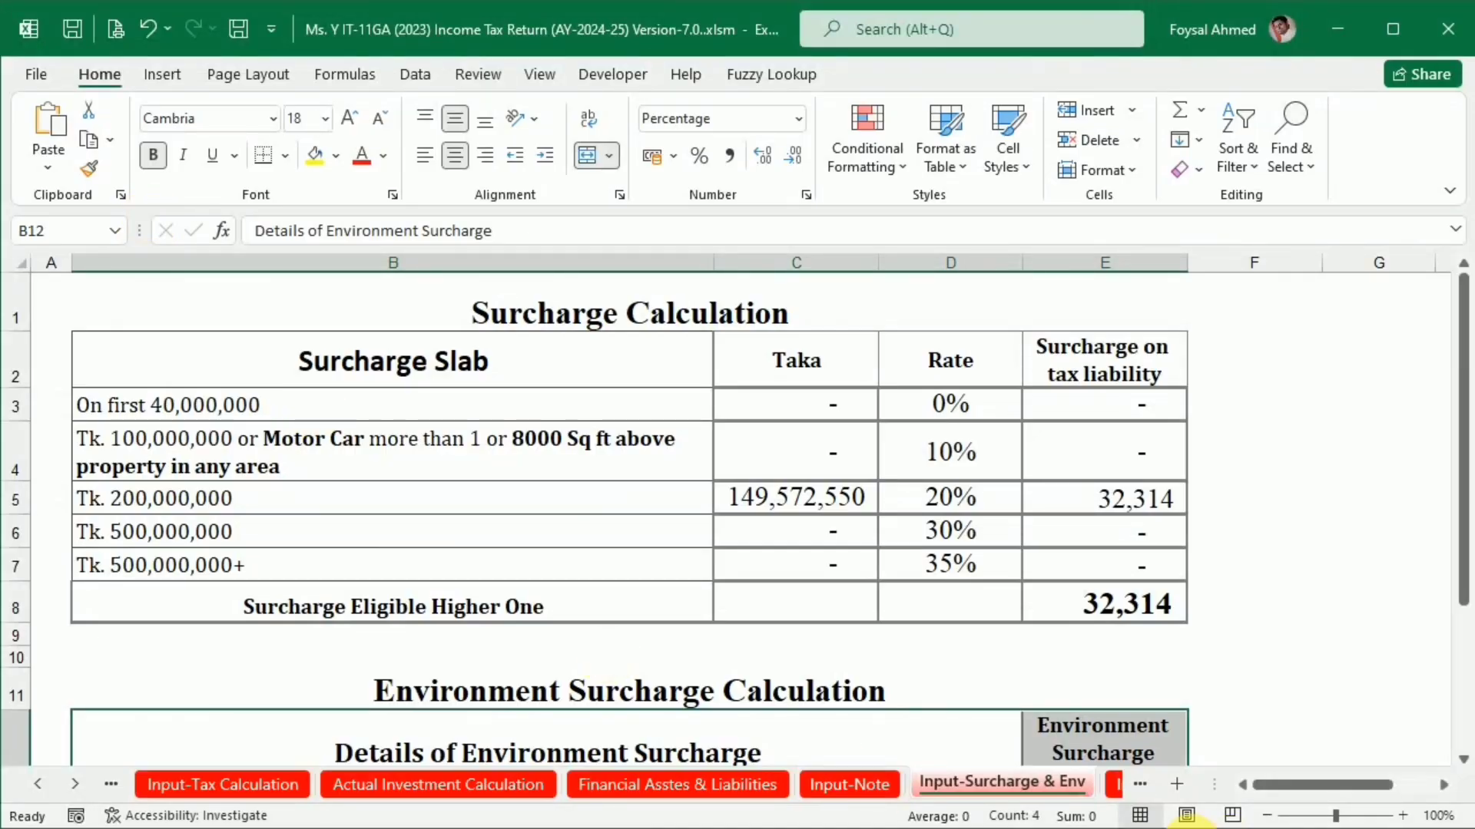
Check the print preview of the Input-Portfolio sheet, and return to the workbook.
left_click(1106, 784)
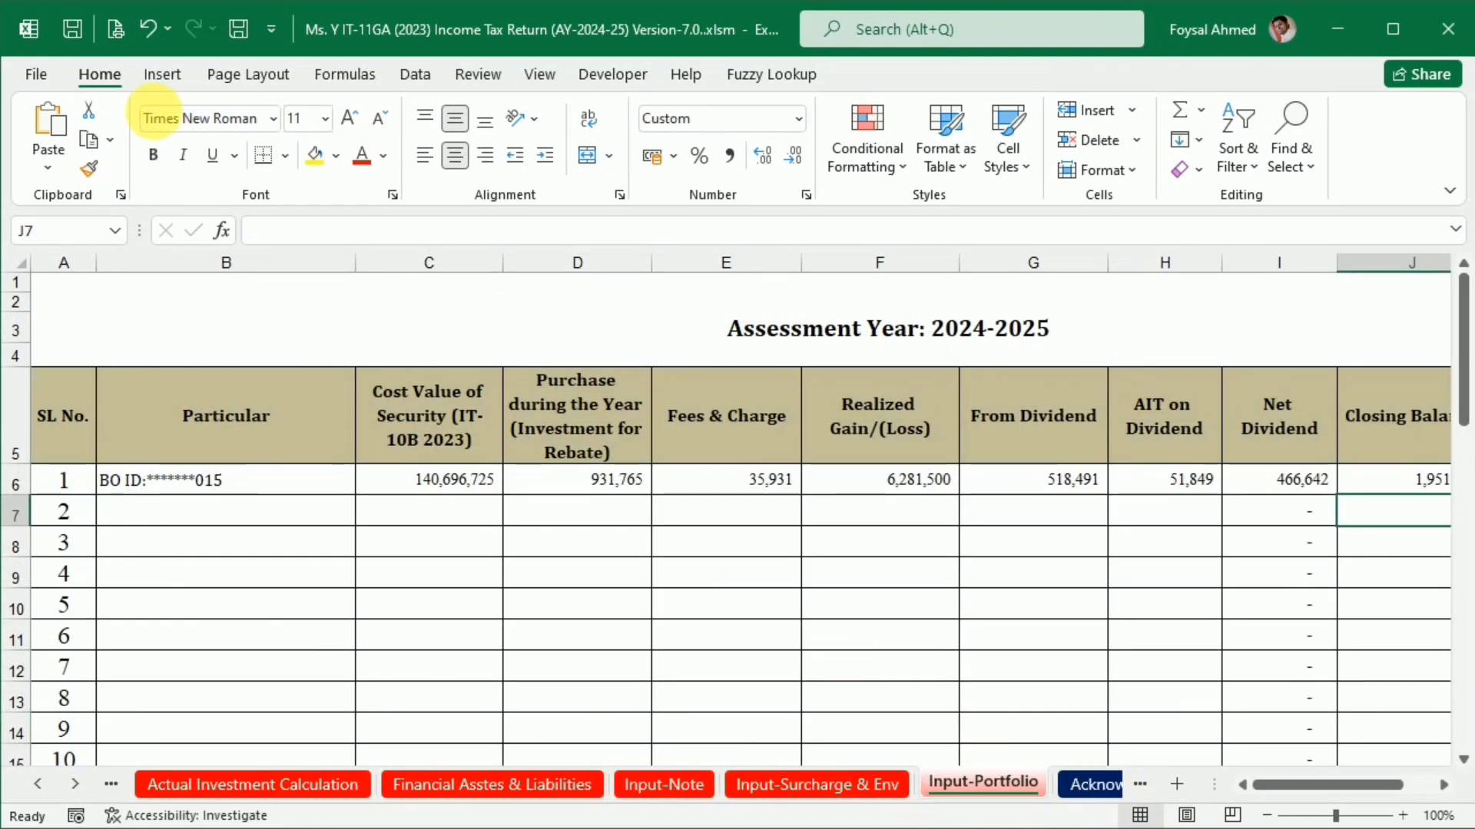
left_click(113, 31)
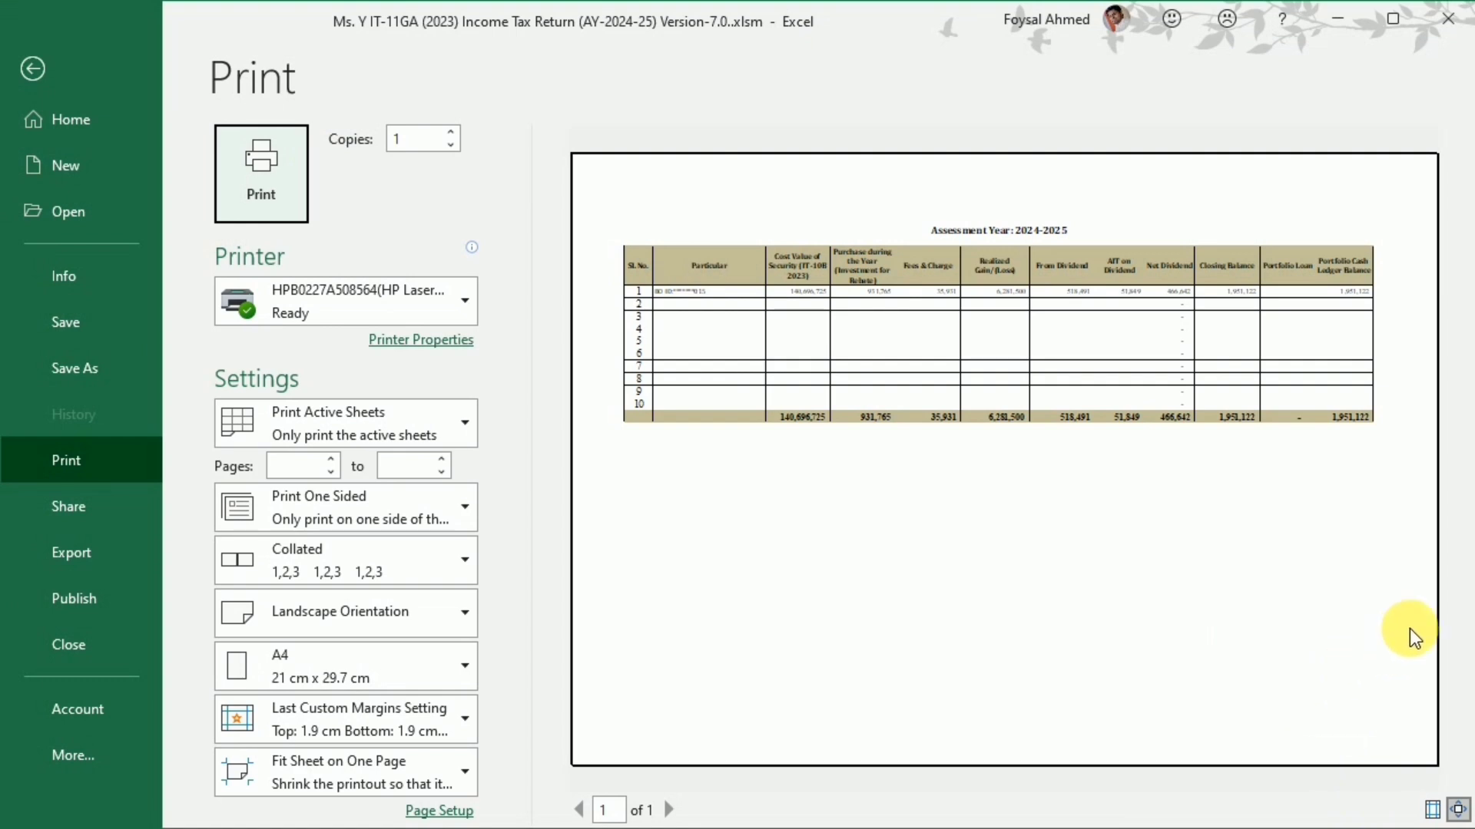
left_click(29, 69)
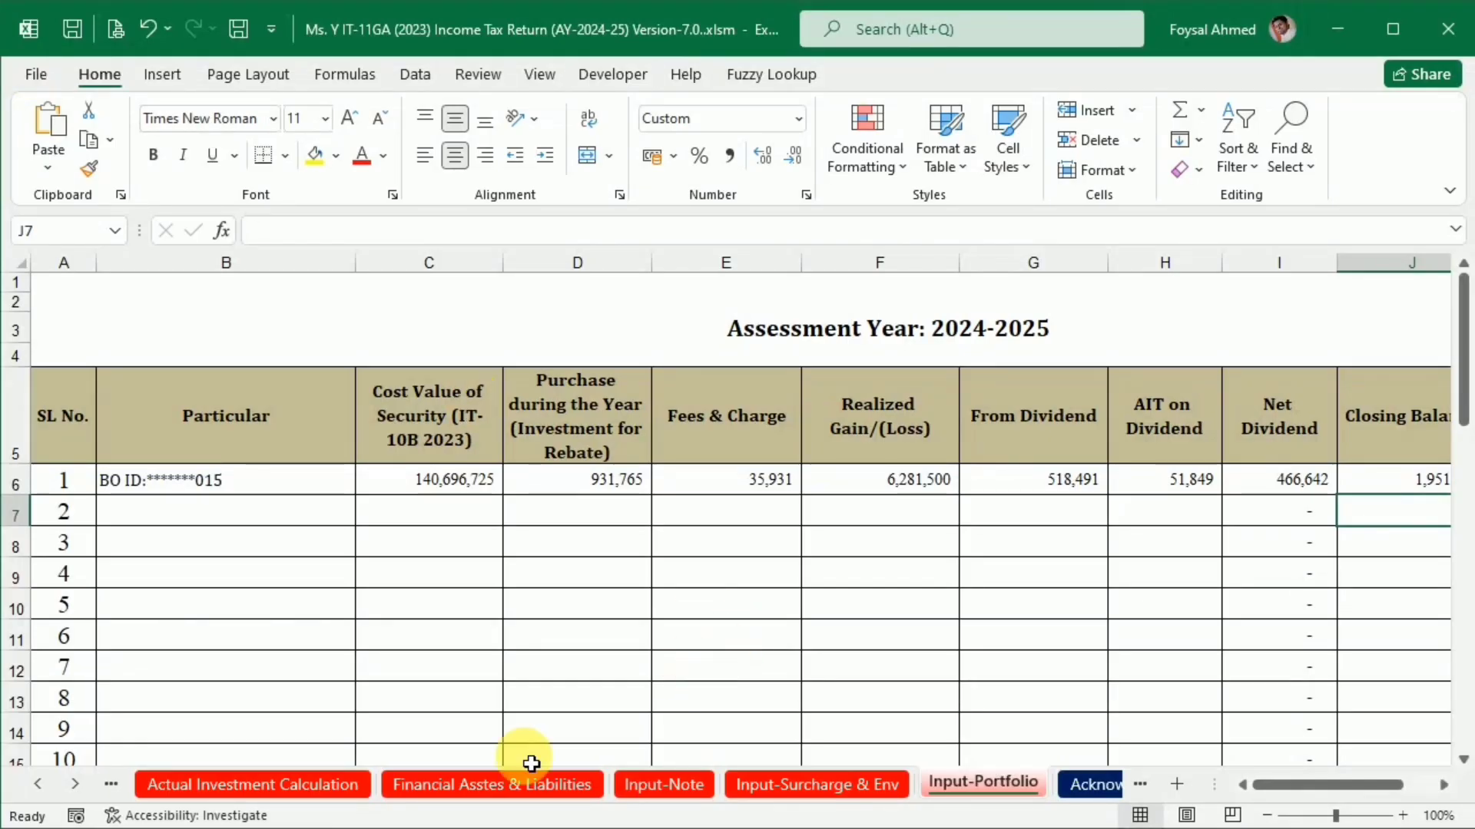
Open the Input-Personal Info sheet near the start of the workbook, check its print preview, and return to the sheet.
left_click(35, 782)
left_click(34, 784)
left_click(36, 784)
left_click(441, 787)
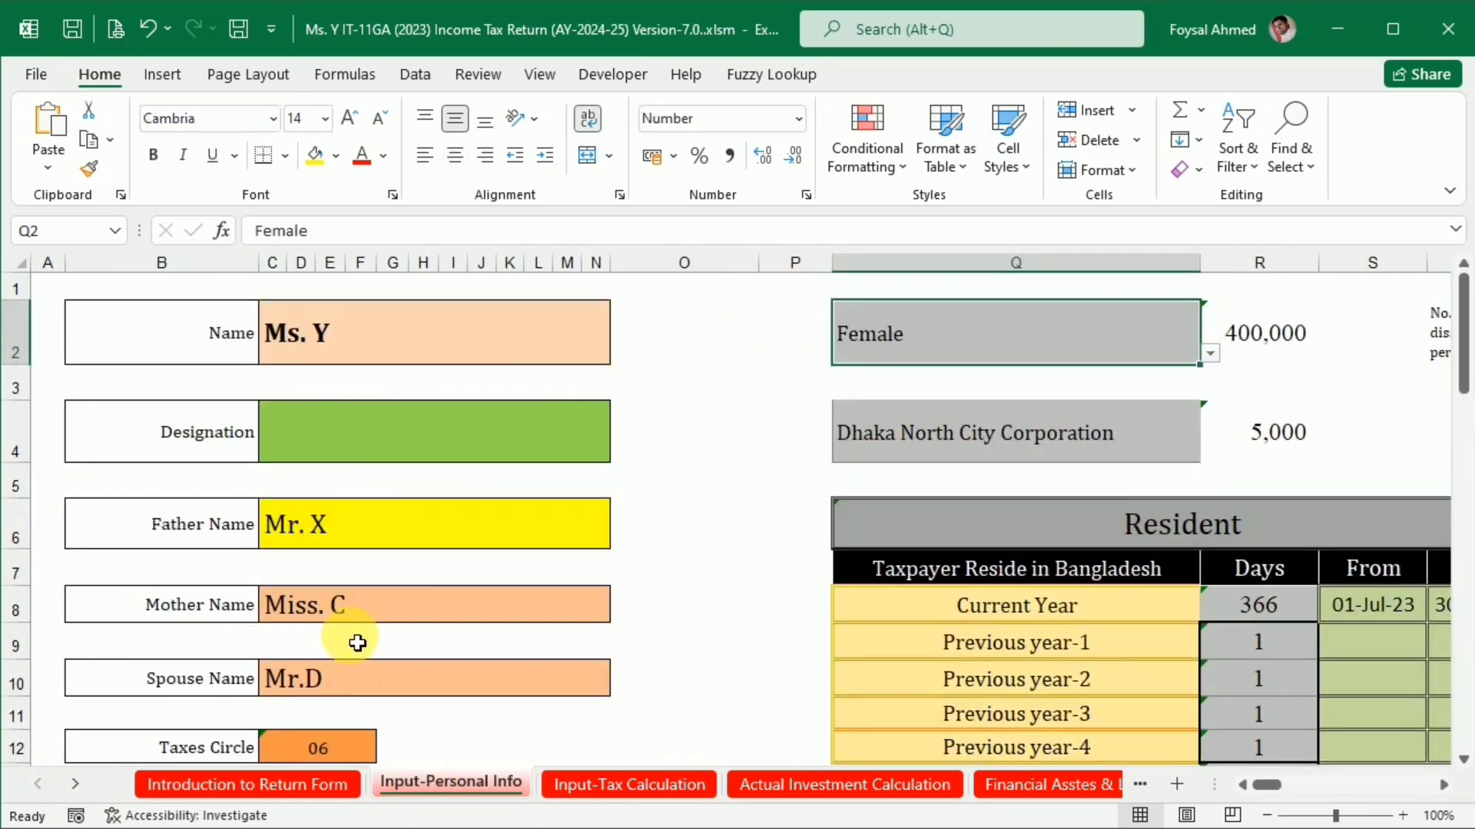
left_click(114, 34)
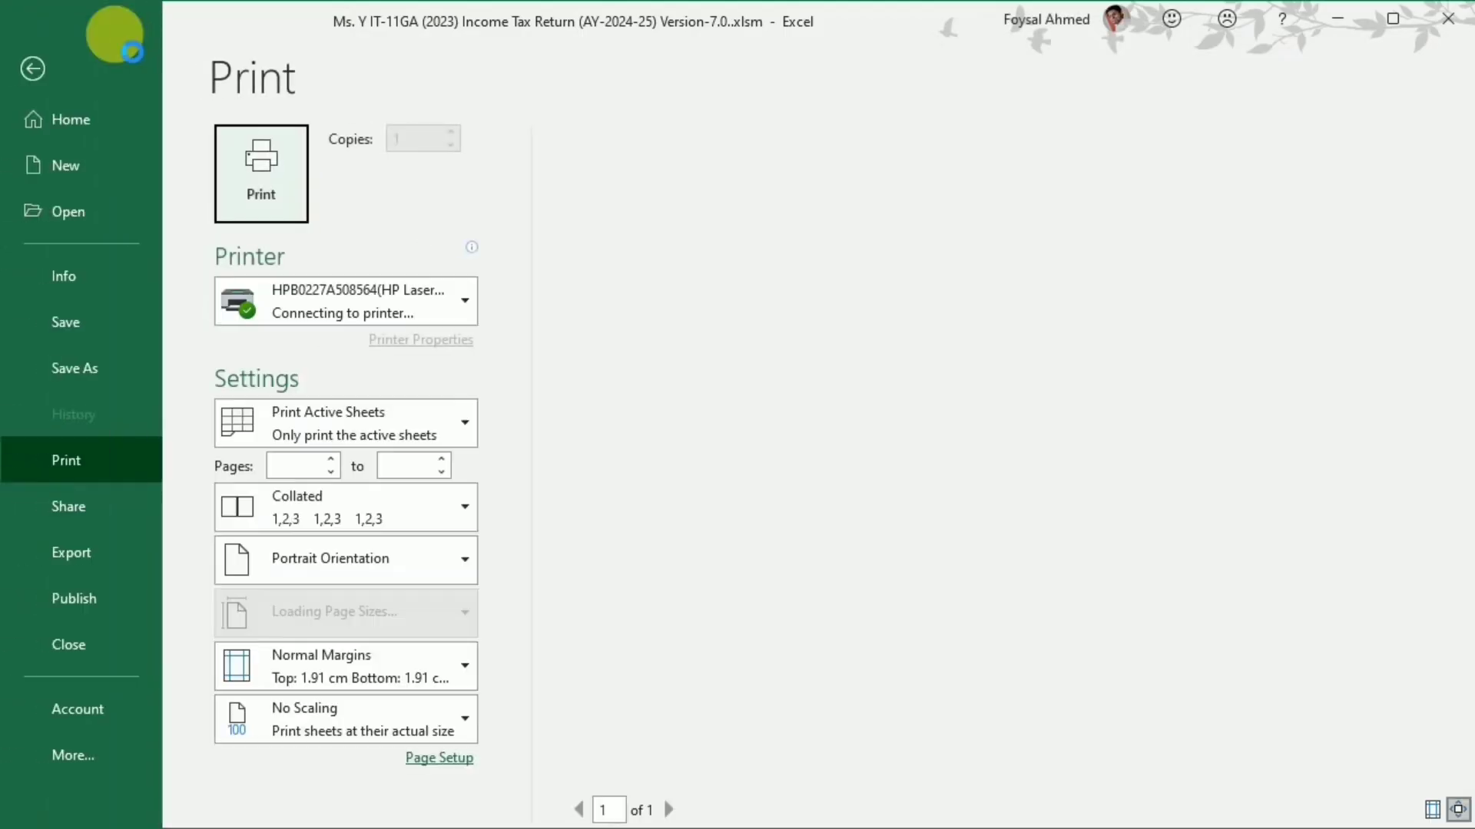
left_click(34, 33)
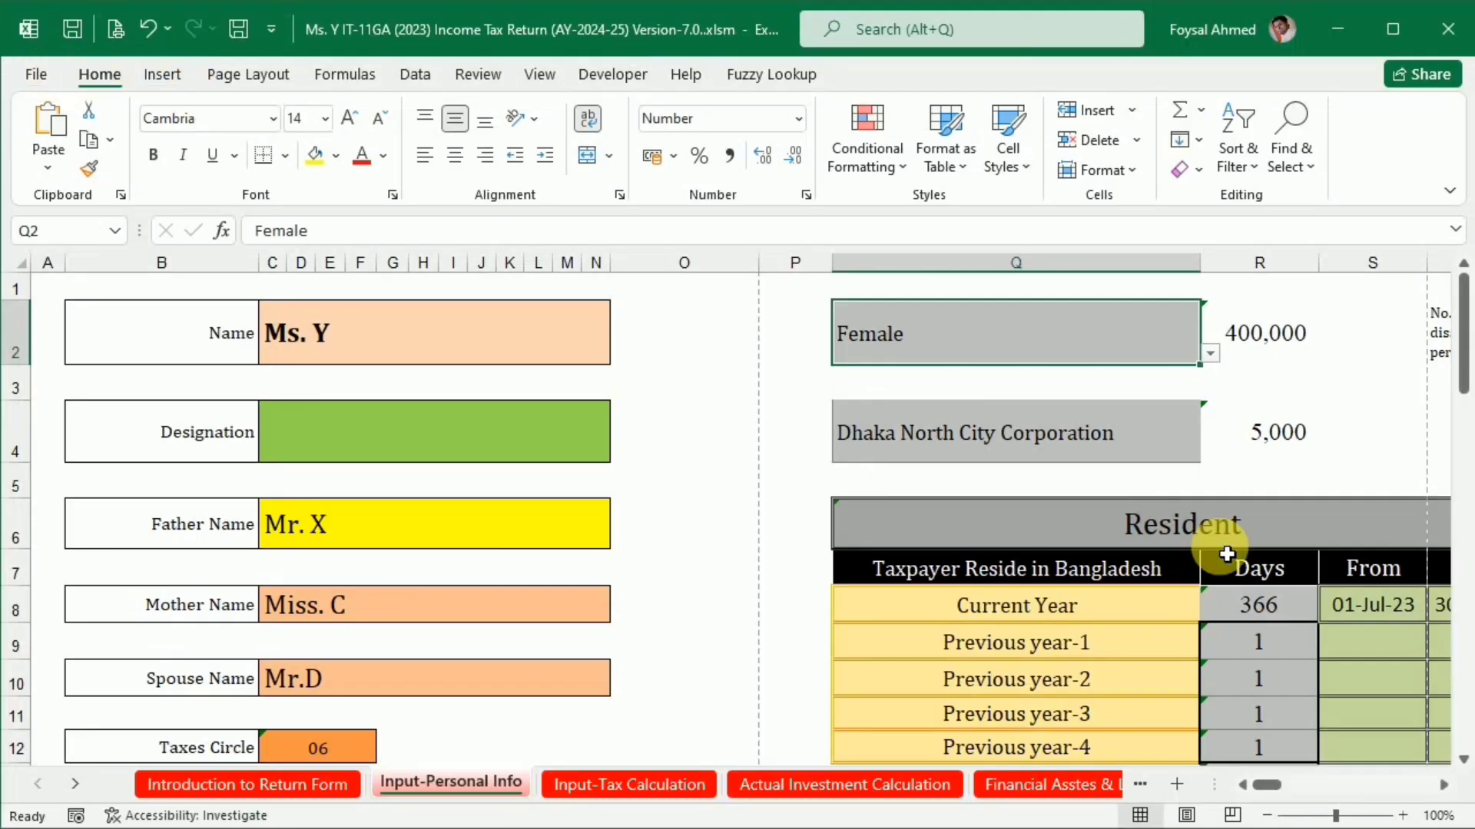